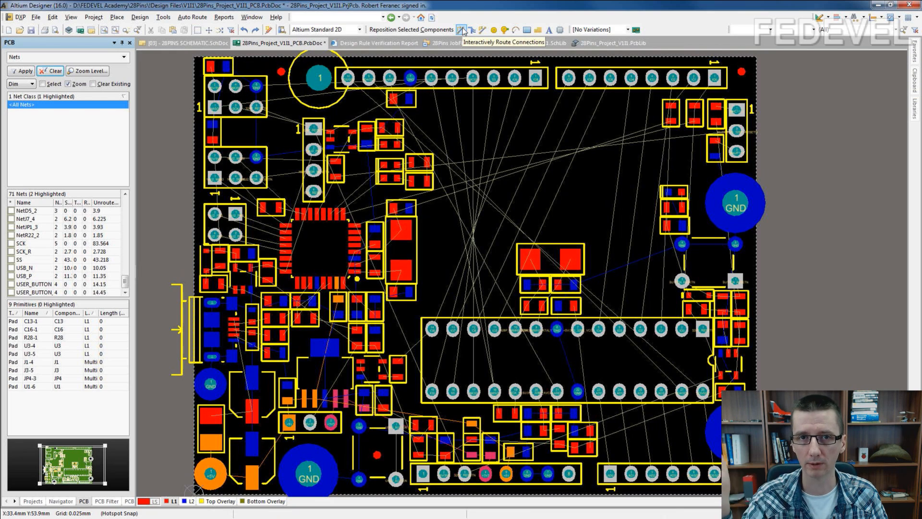
# Interactively route the IO4 net on layer L1 from pin 6 of the 28-pin IC to pin 5 of the 8-pin header
pyautogui.click(462, 30)
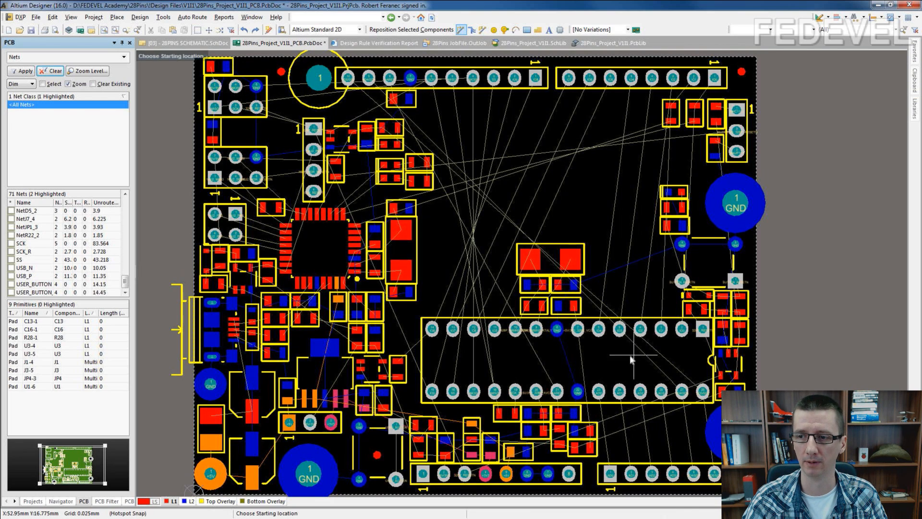
pyautogui.keyDown('ctrl'); pyautogui.scroll(5, 615, 331); pyautogui.keyUp('ctrl')
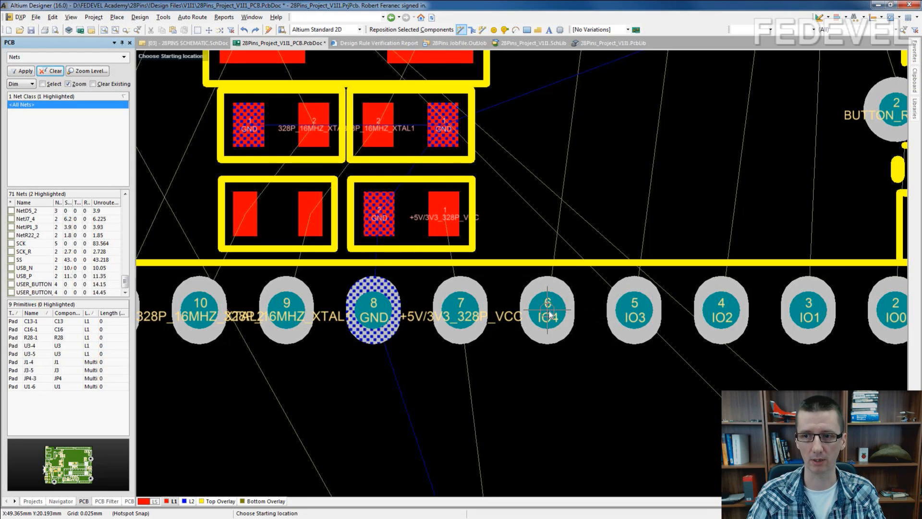
pyautogui.click(549, 315)
pyautogui.keyDown('ctrl'); pyautogui.scroll(-3, 546, 190); pyautogui.keyUp('ctrl')
pyautogui.scroll(4, 575, 182)
pyautogui.scroll(5, 560, 103)
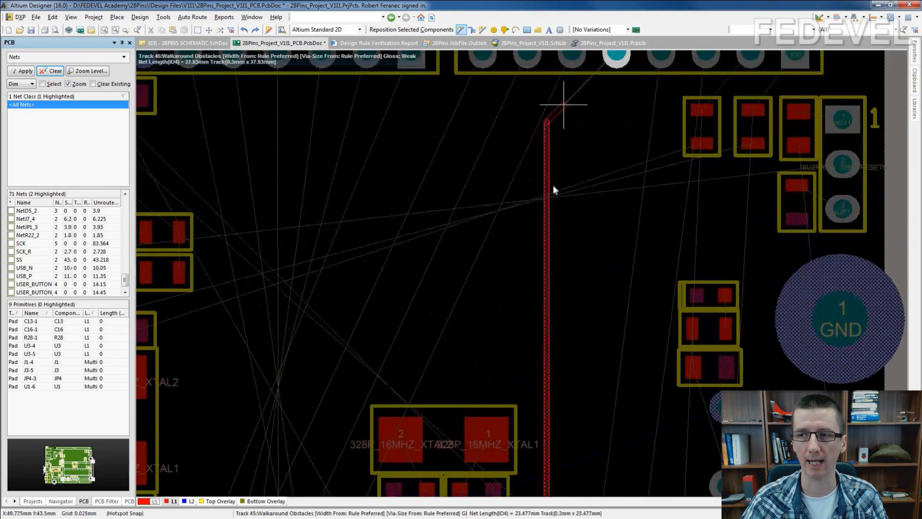
pyautogui.click(593, 261)
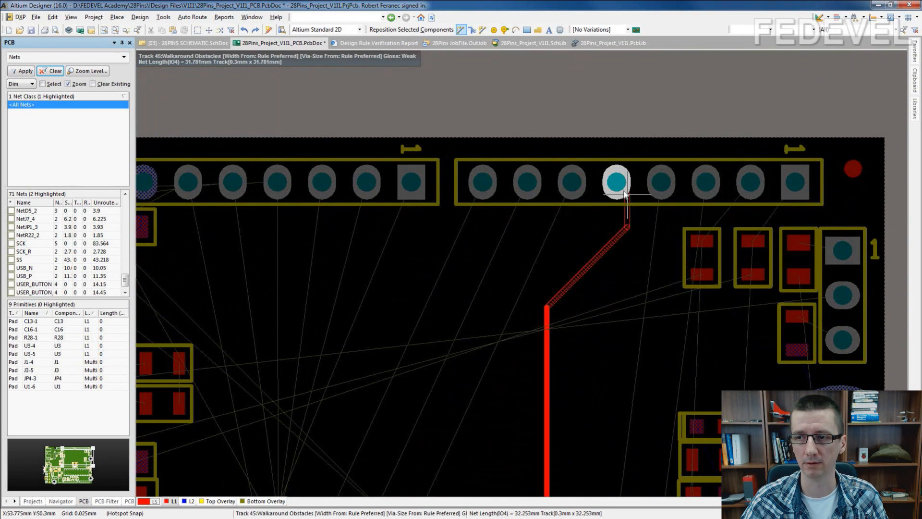
pyautogui.keyDown('ctrl'); pyautogui.scroll(3, 618, 185); pyautogui.keyUp('ctrl')
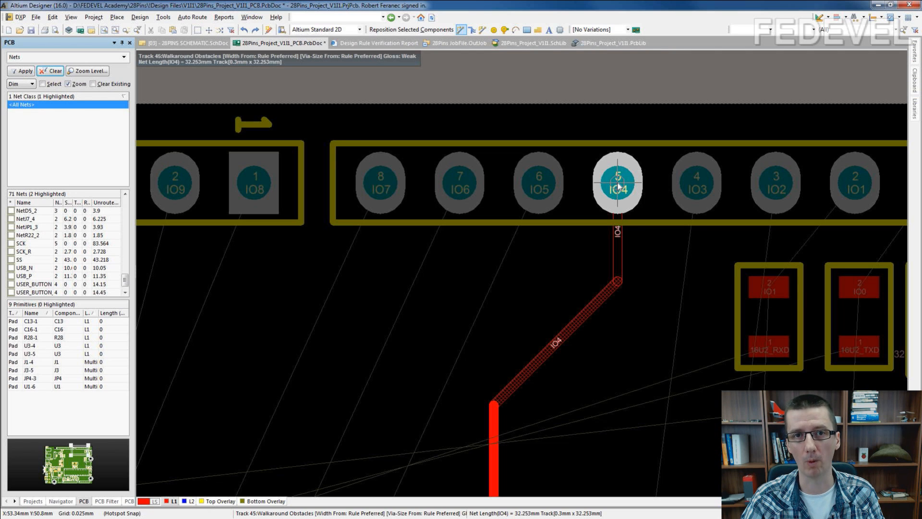
pyautogui.click(619, 187)
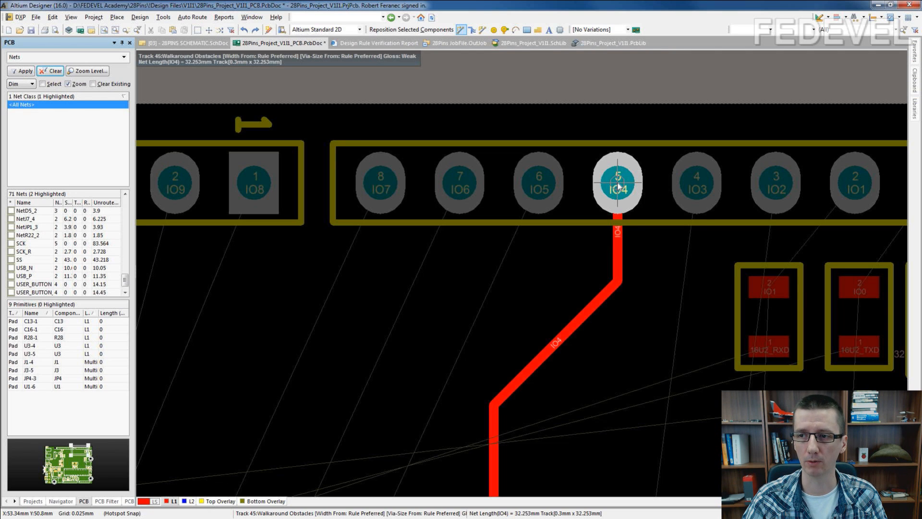
# Route the IO3 net from pin 5 of the 28-pin IC to header pin 4, running parallel to the IO4 track
pyautogui.keyDown('ctrl'); pyautogui.scroll(-1, 619, 186); pyautogui.keyUp('ctrl')
pyautogui.keyDown('ctrl'); pyautogui.scroll(-3, 443, 227); pyautogui.keyUp('ctrl')
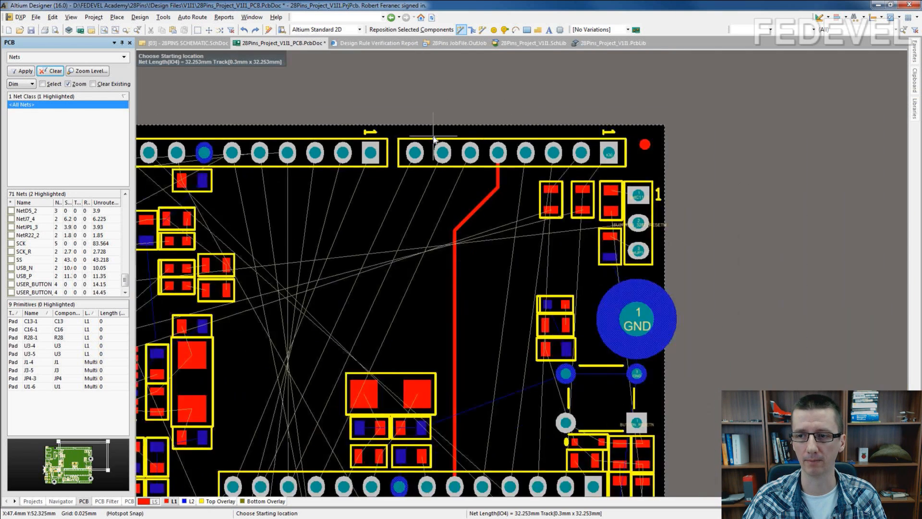
pyautogui.keyDown('ctrl'); pyautogui.scroll(3, 450, 399); pyautogui.keyUp('ctrl')
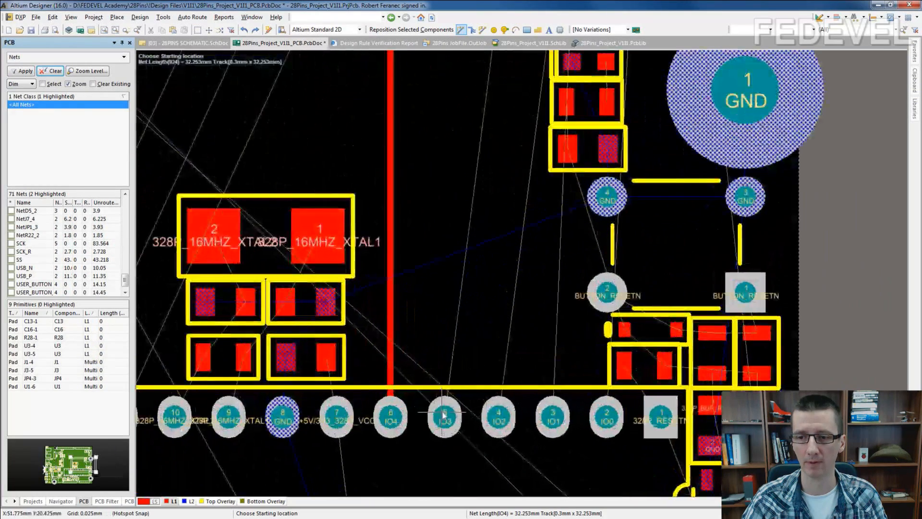
pyautogui.click(445, 419)
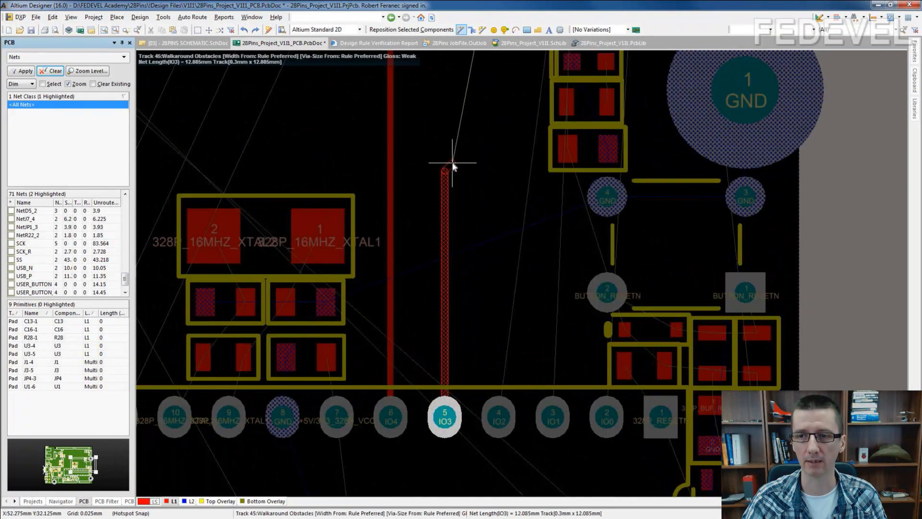
pyautogui.scroll(6, 453, 247)
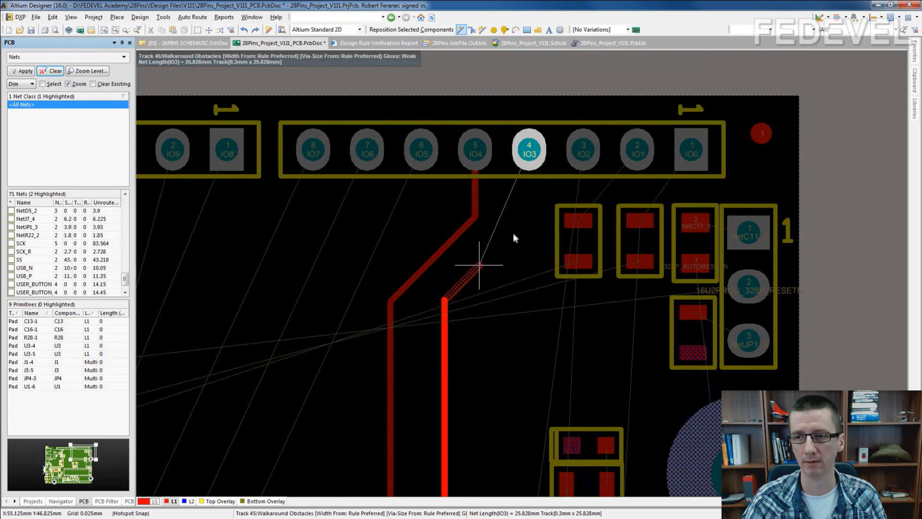
pyautogui.click(530, 150)
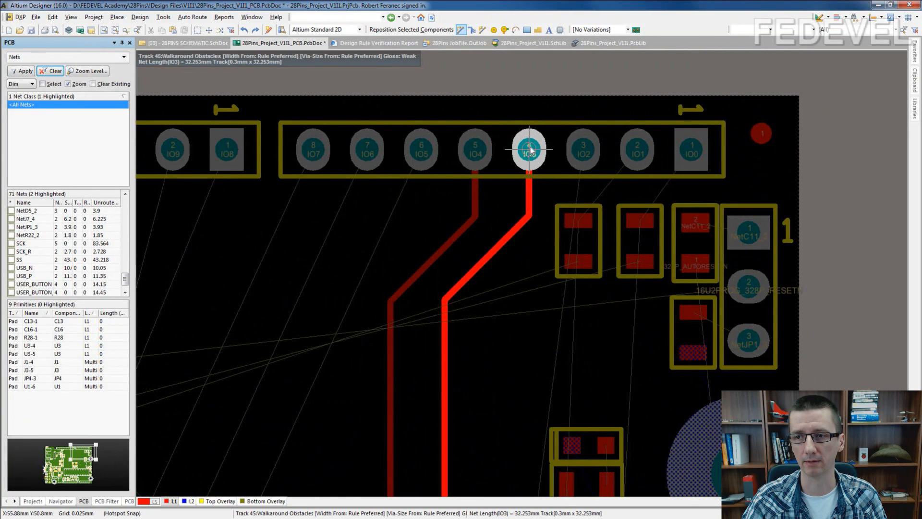
pyautogui.rightClick(530, 150)
# Start the IO2 track at pin 4 of the 28-pin IC and lead it straight up toward the 8-pin header
pyautogui.scroll(-6, 505, 439)
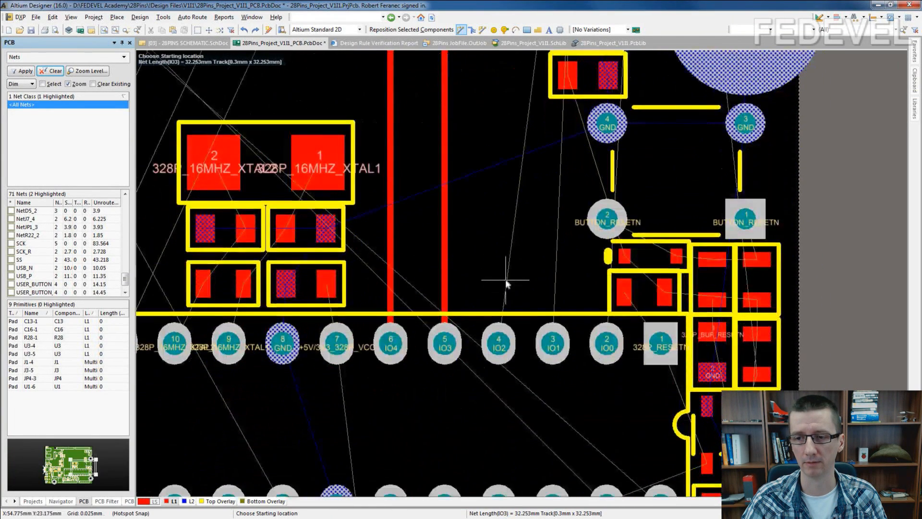
pyautogui.click(499, 347)
pyautogui.scroll(7, 507, 308)
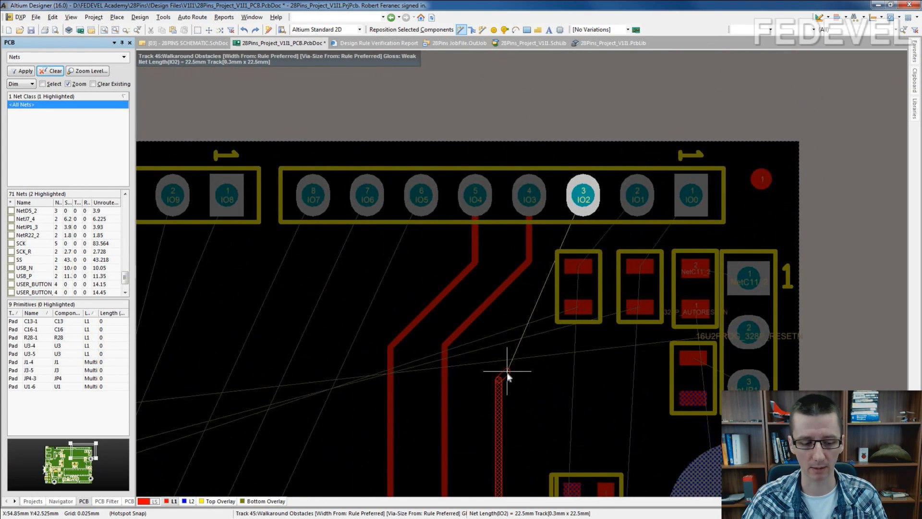
# Set the width of the IO2 track being routed to 0.5 mm
pyautogui.press('Tab')
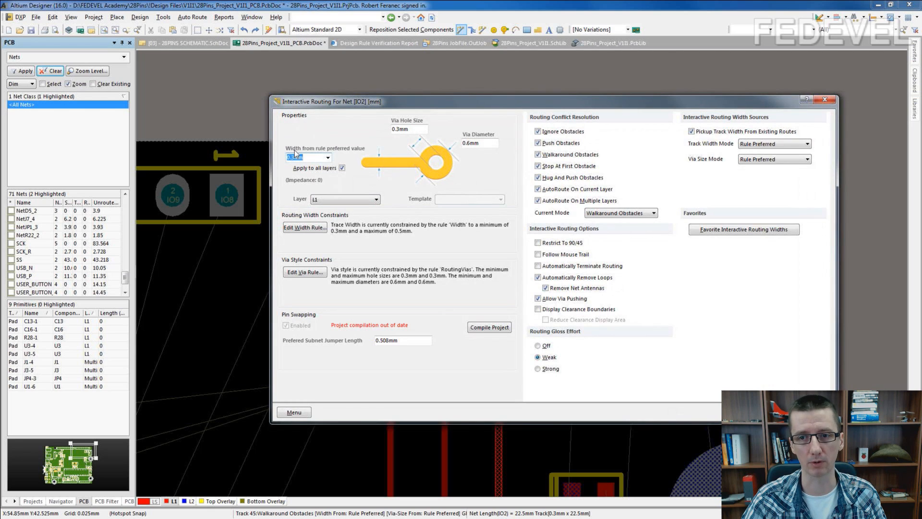
pyautogui.write('5')
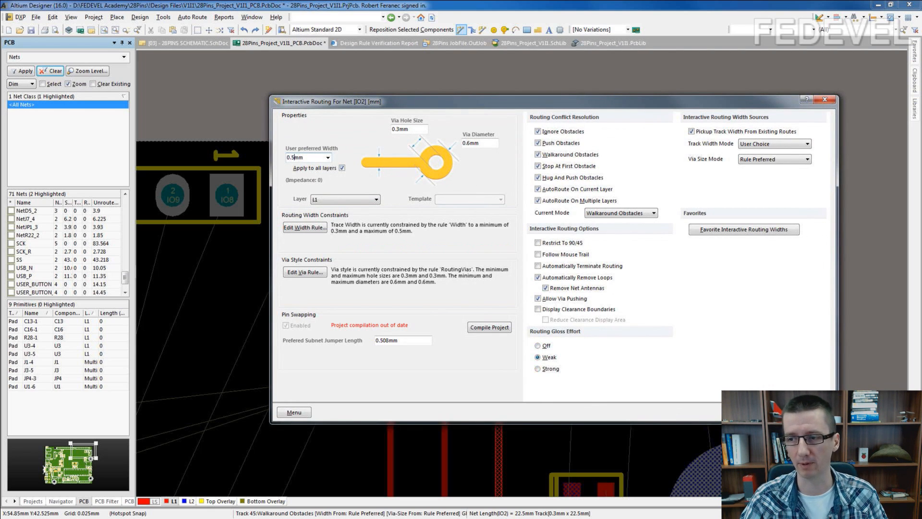
pyautogui.press('Return')
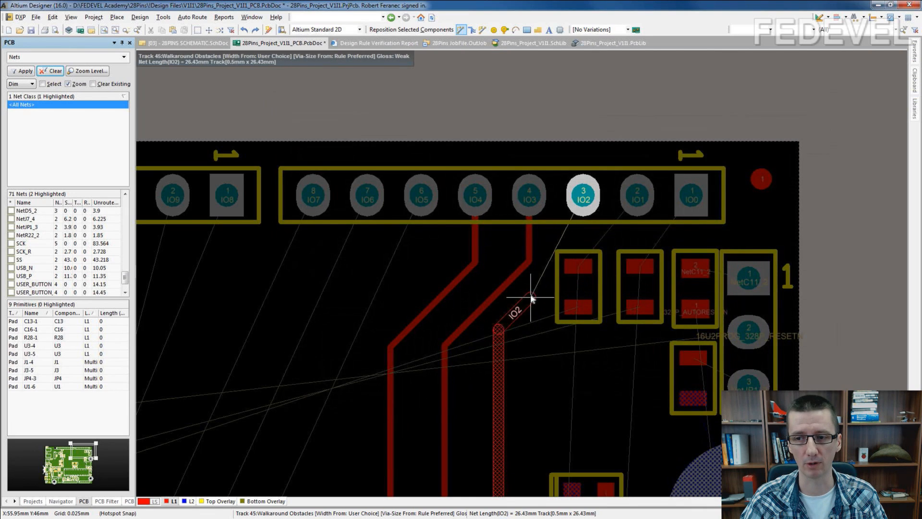
# Set the IO2 track width to 0.3 mm and finish routing it around the IO1 resistor to header pin 3
pyautogui.press('Tab')
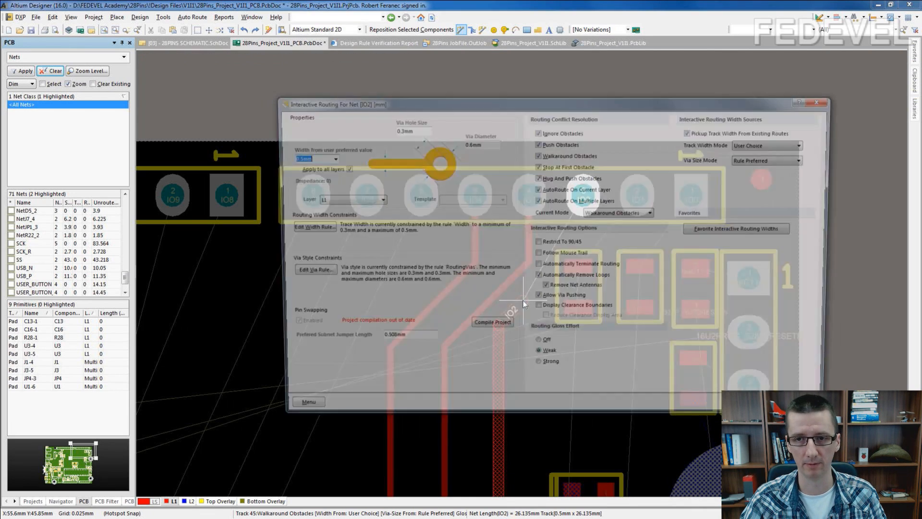
pyautogui.write('0.3')
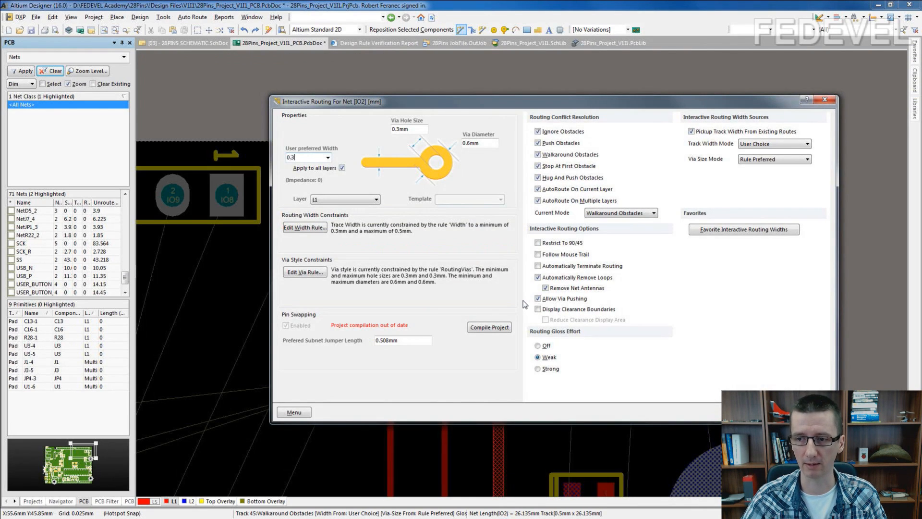
pyautogui.press('Return')
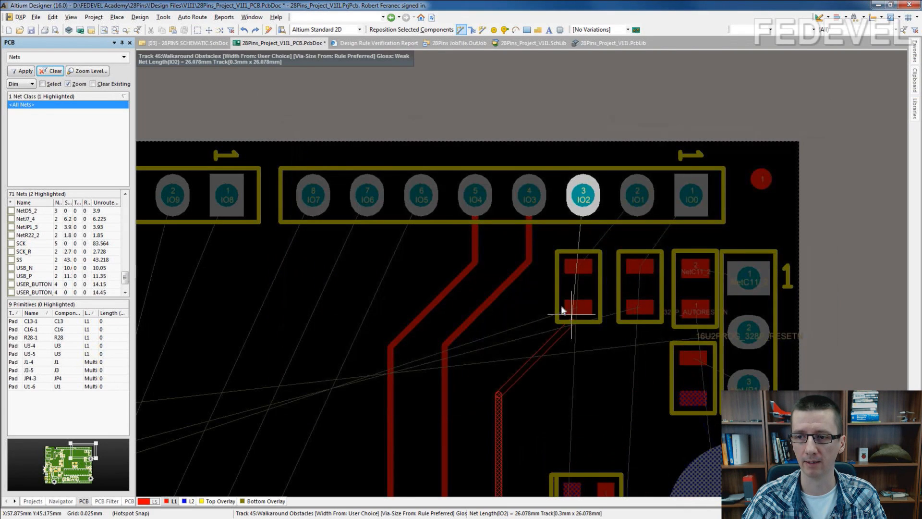
pyautogui.click(582, 196)
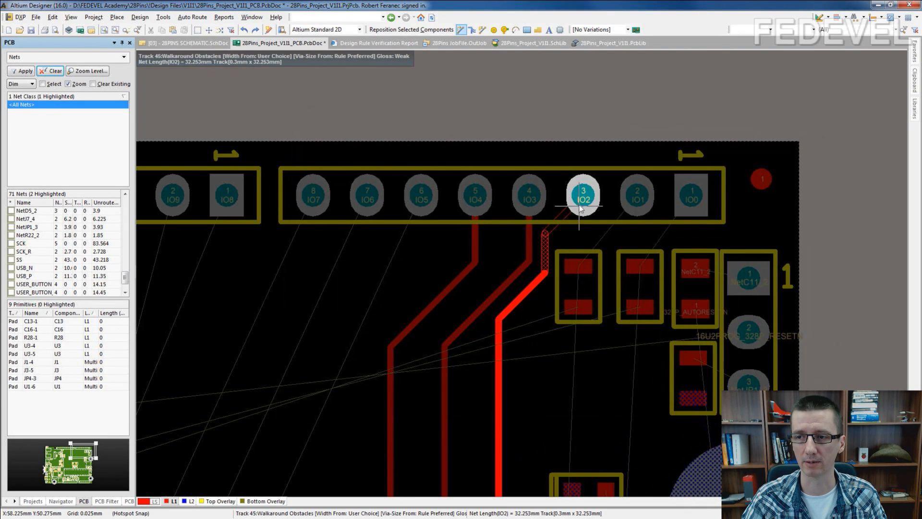
pyautogui.click(584, 195)
pyautogui.click(585, 195)
pyautogui.rightClick(584, 195)
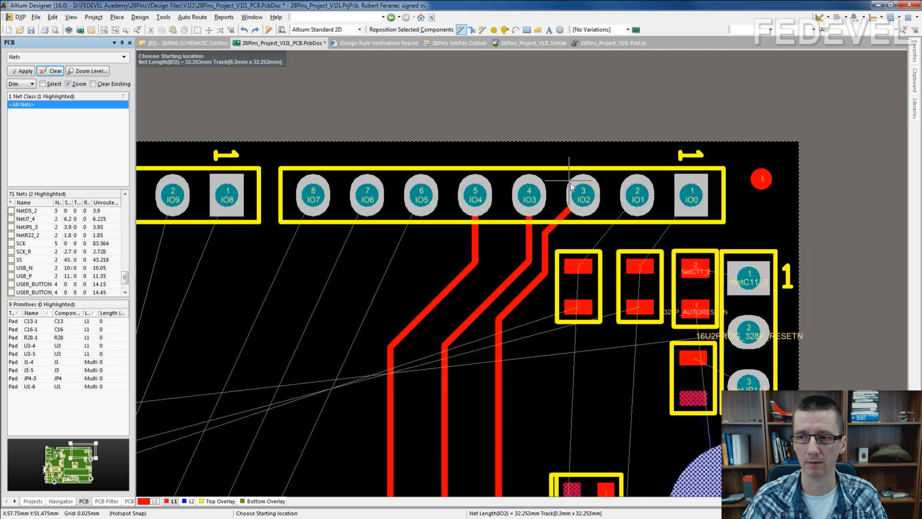
pyautogui.rightClick(556, 164)
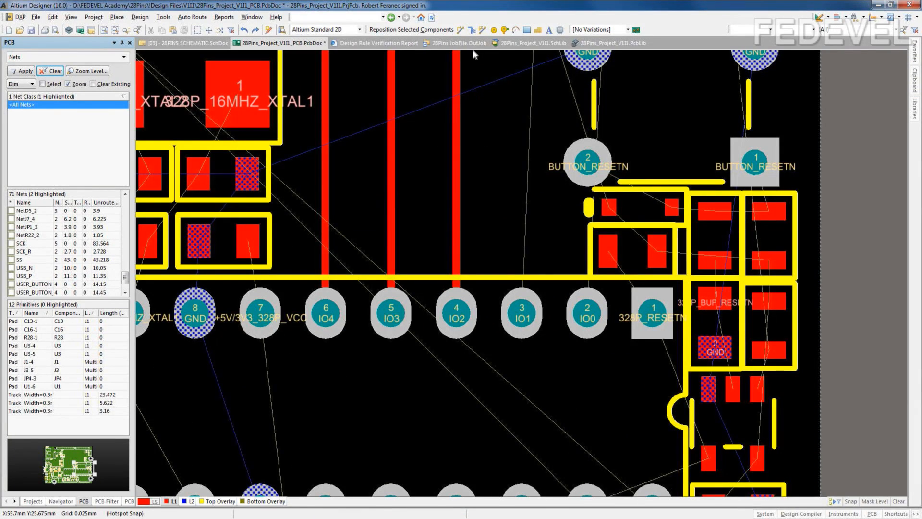
# Route the IO1 net from pin 3 of the 28-pin IC beside the IO2 track, through the IO1 resistor pad, to header pin 2
pyautogui.hotkey('ctrl', 'w')
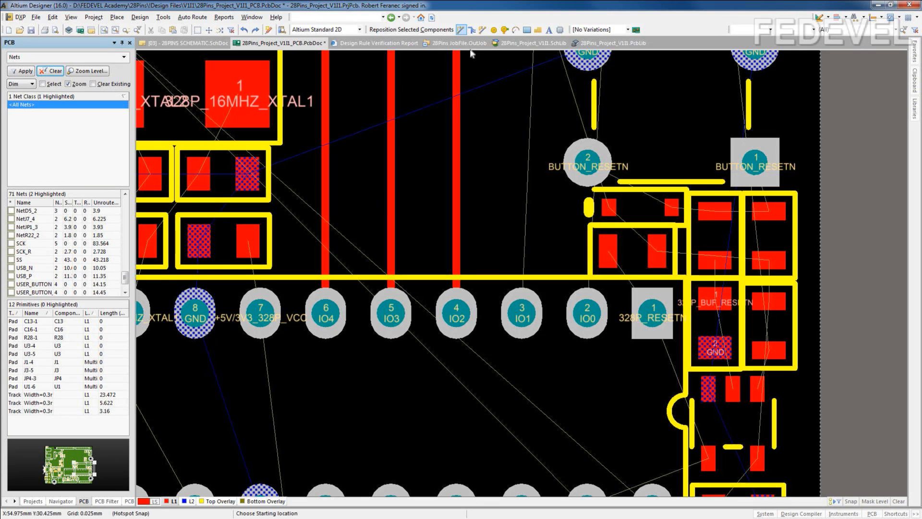
pyautogui.click(524, 316)
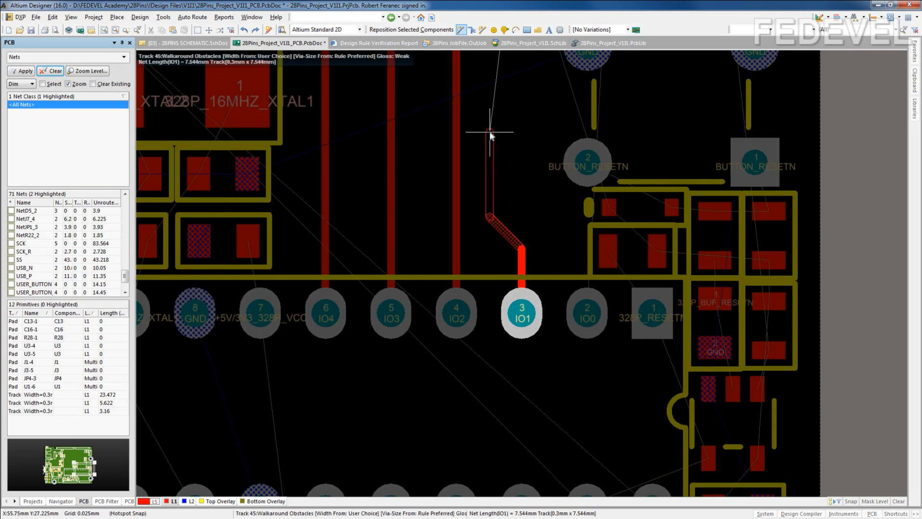
pyautogui.click(490, 94)
pyautogui.scroll(11, 490, 93)
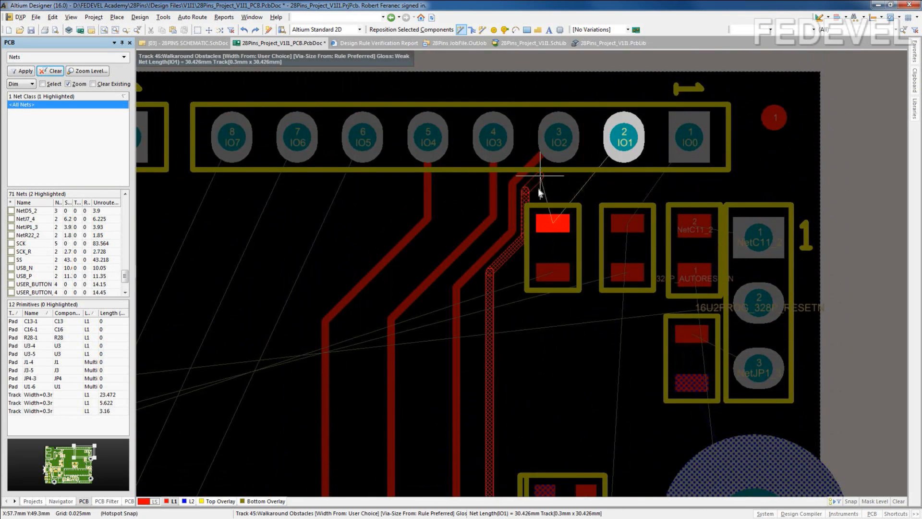
pyautogui.click(552, 222)
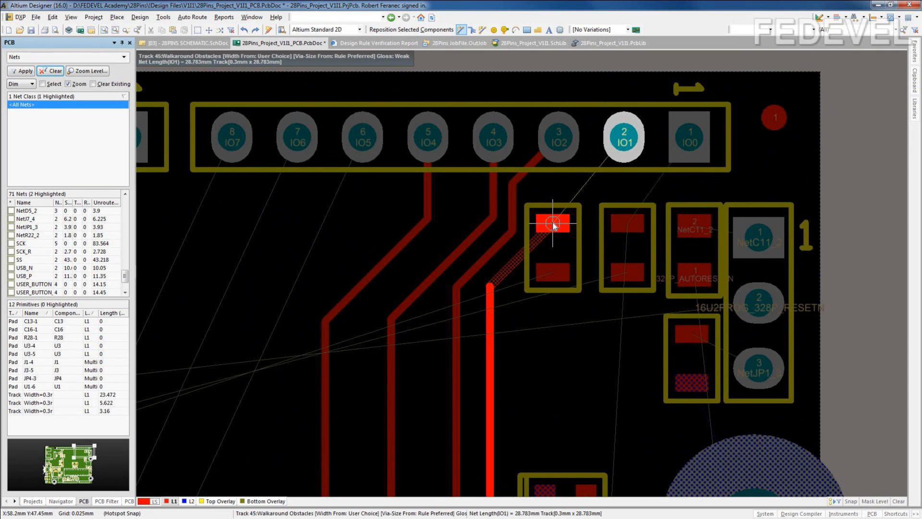
pyautogui.click(625, 140)
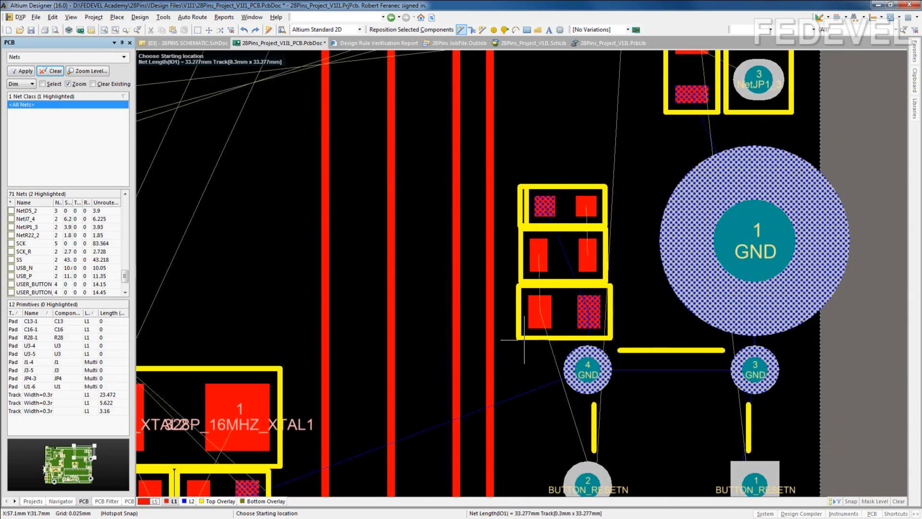
# Route the IO0 net from pin 2 of the 28-pin IC between the two resistors, through the IO0 resistor pad, to header pin 1
pyautogui.click(587, 354)
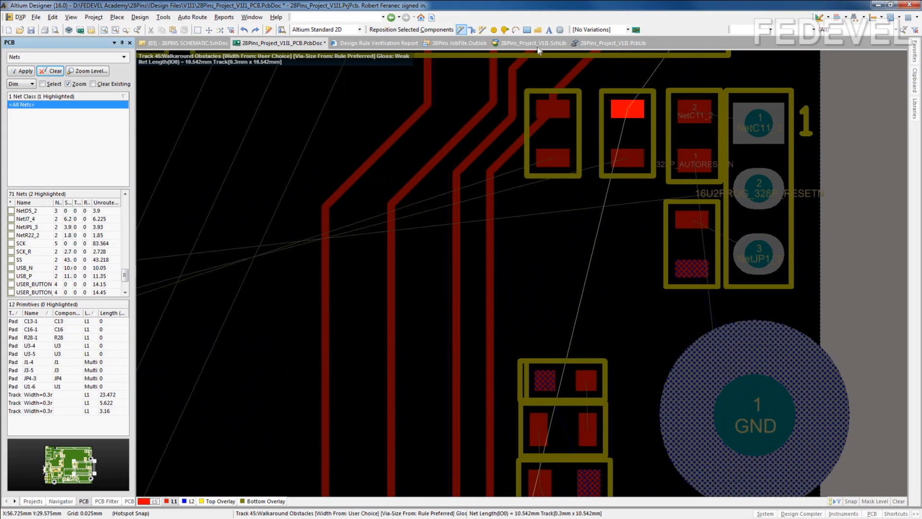
pyautogui.click(591, 224)
pyautogui.click(591, 165)
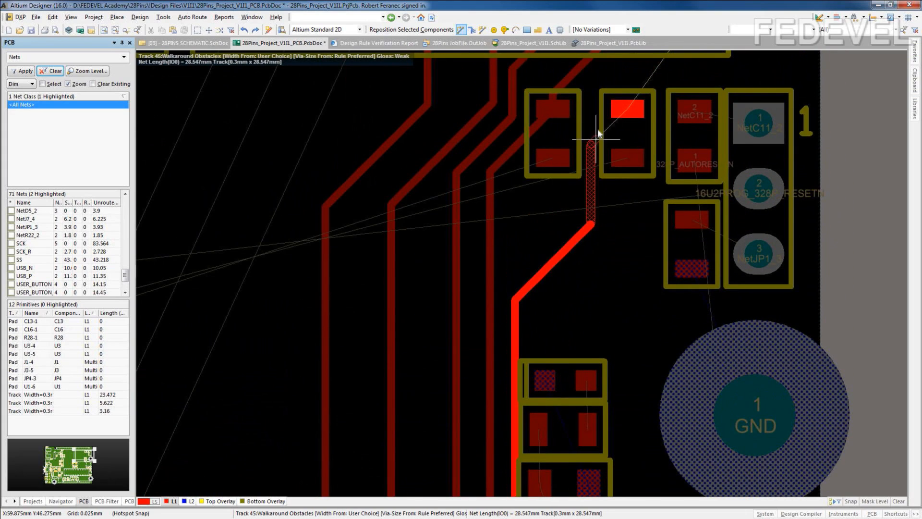
pyautogui.click(628, 109)
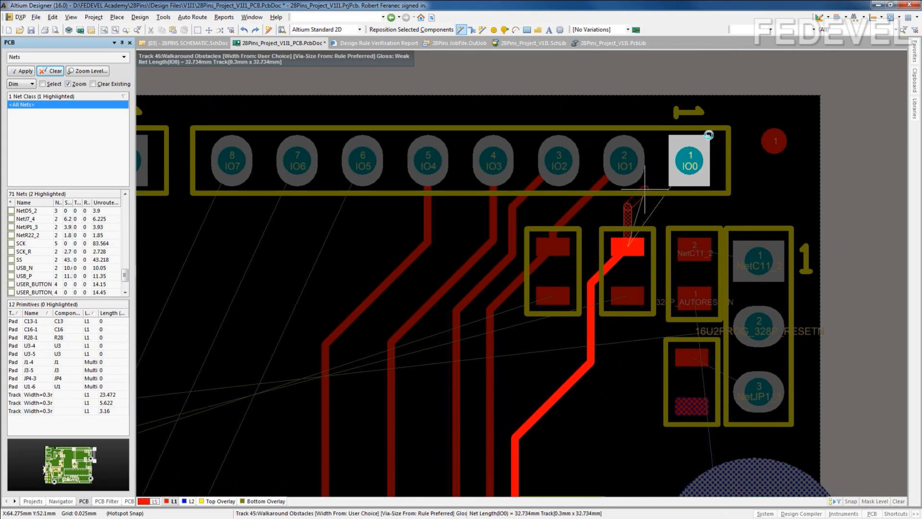
pyautogui.click(689, 166)
# Route the IO5 net from pin 11 of the 28-pin IC around the top of the 328P crystal, alongside the IO4 track, to header pin 6
pyautogui.keyDown('ctrl'); pyautogui.scroll(-2, 516, 138); pyautogui.keyUp('ctrl')
pyautogui.scroll(-4, 513, 144)
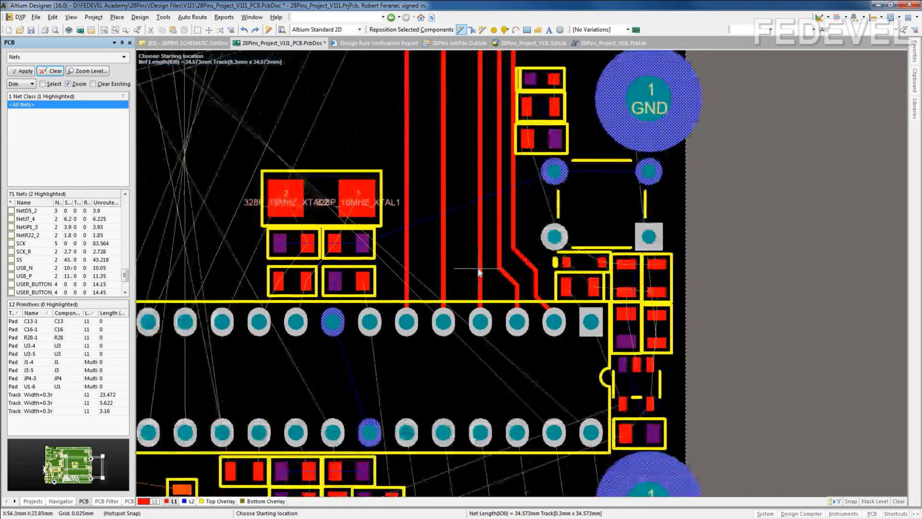
pyautogui.keyDown('shift'); pyautogui.hscroll(-5, 479, 273); pyautogui.keyUp('shift')
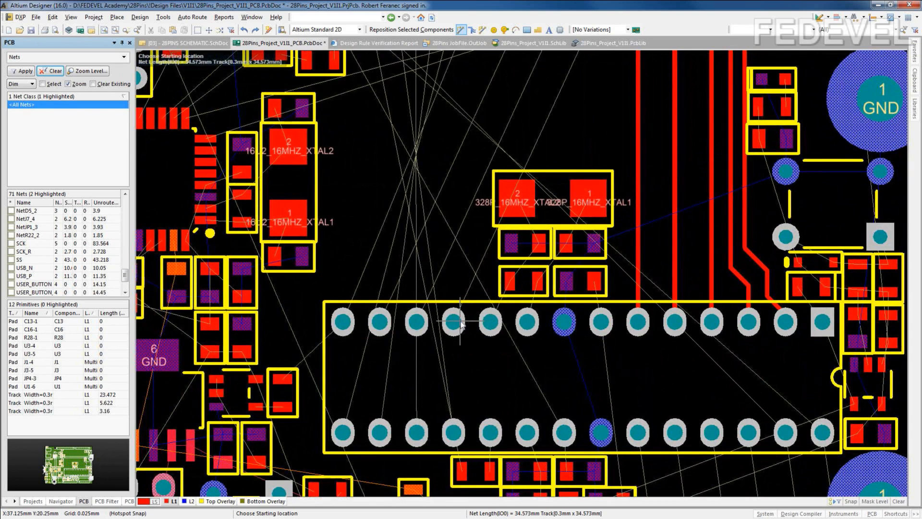
pyautogui.click(453, 322)
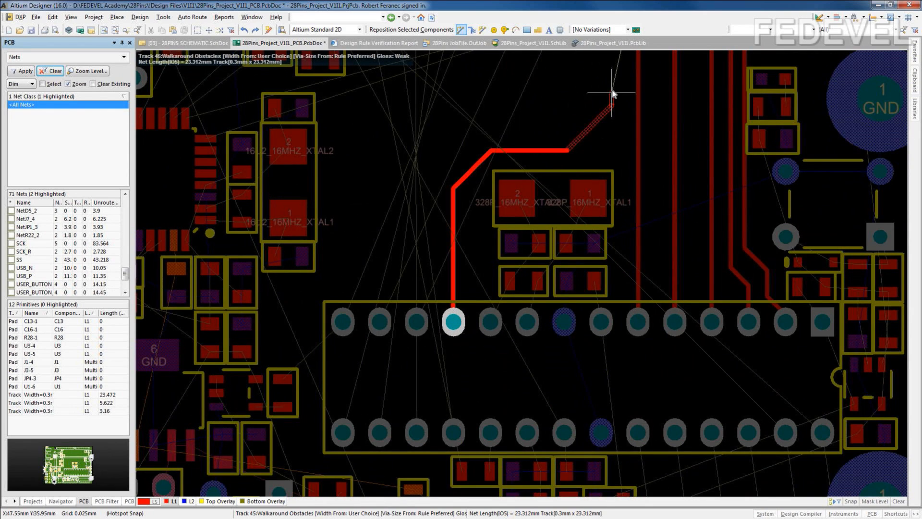
pyautogui.click(611, 91)
pyautogui.scroll(10, 611, 91)
pyautogui.click(642, 238)
pyautogui.click(660, 178)
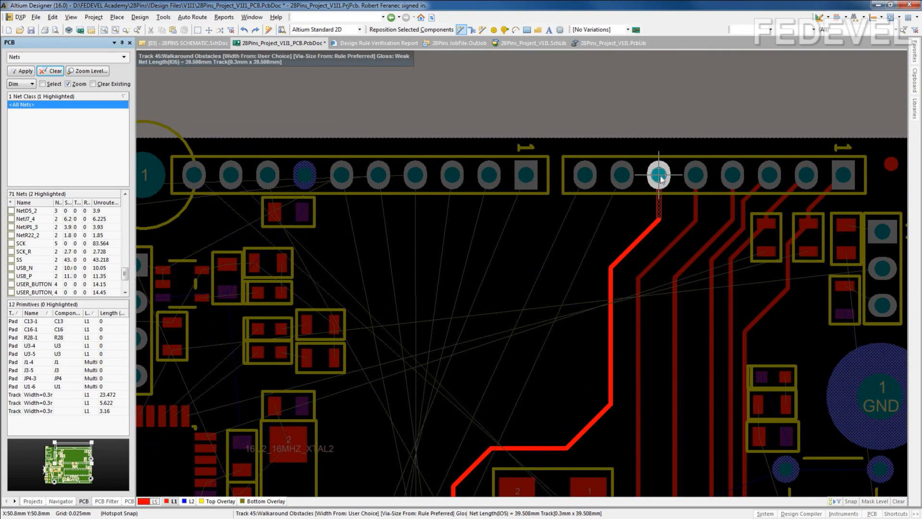
pyautogui.scroll(-5, 552, 216)
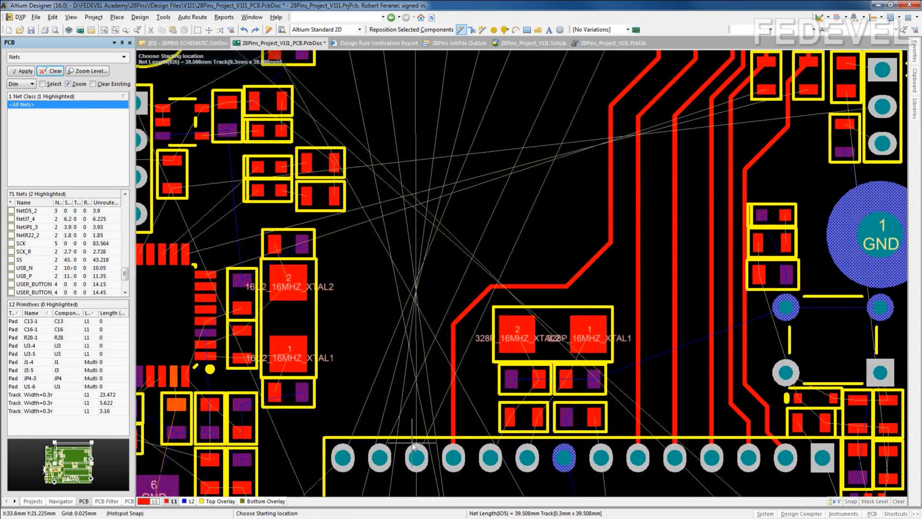
# Route the IO6 net from pin 12 of the 28-pin IC alongside the IO5 track to header pin 7
pyautogui.click(417, 460)
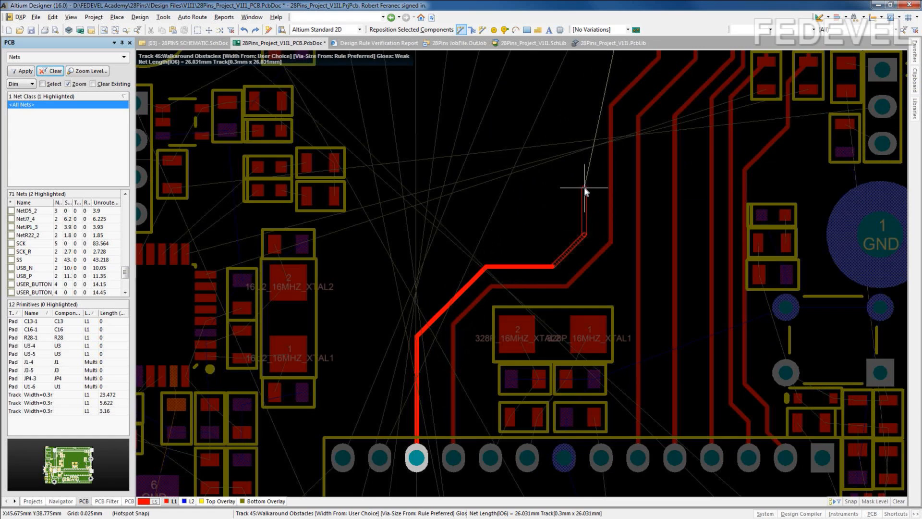
pyautogui.scroll(4, 595, 202)
pyautogui.click(614, 209)
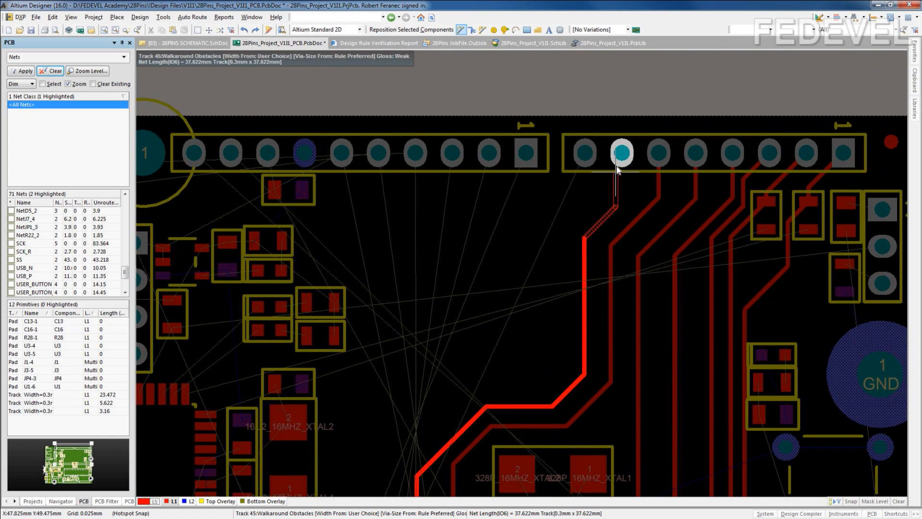
pyautogui.click(622, 154)
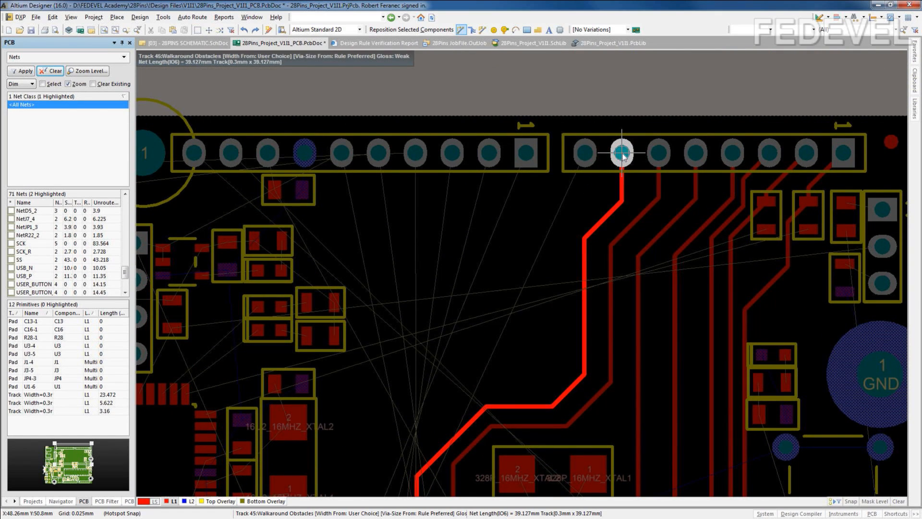
# Route the IO7 net from pin 13 of the 28-pin IC alongside the IO6 track to header pin 8
pyautogui.scroll(-5, 623, 159)
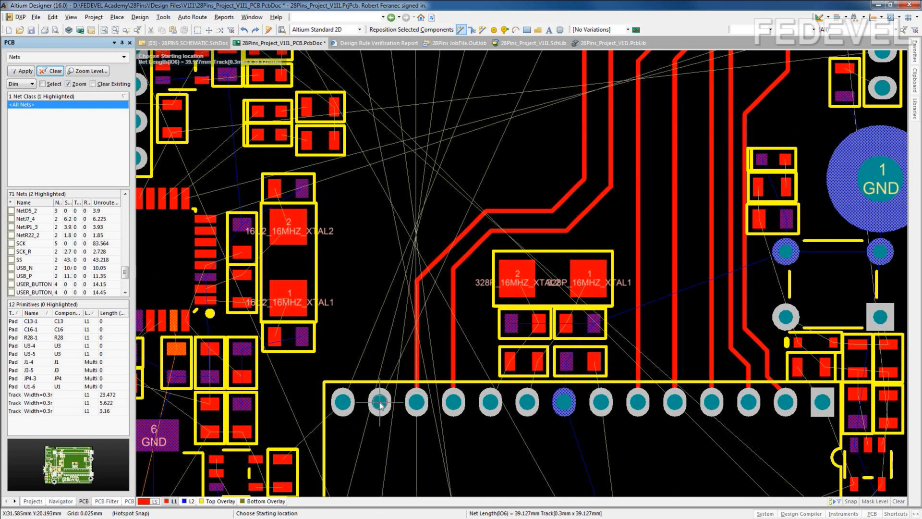
pyautogui.click(379, 403)
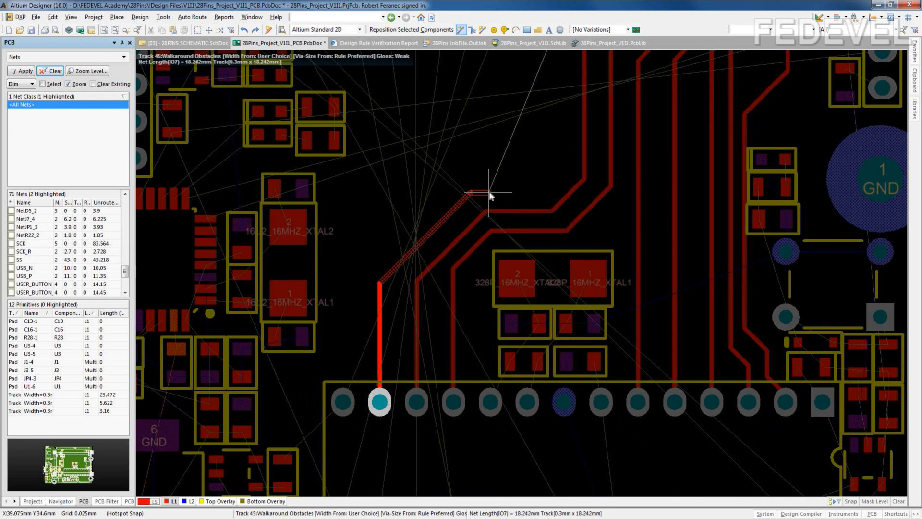
pyautogui.scroll(4, 550, 159)
pyautogui.click(565, 202)
pyautogui.click(578, 159)
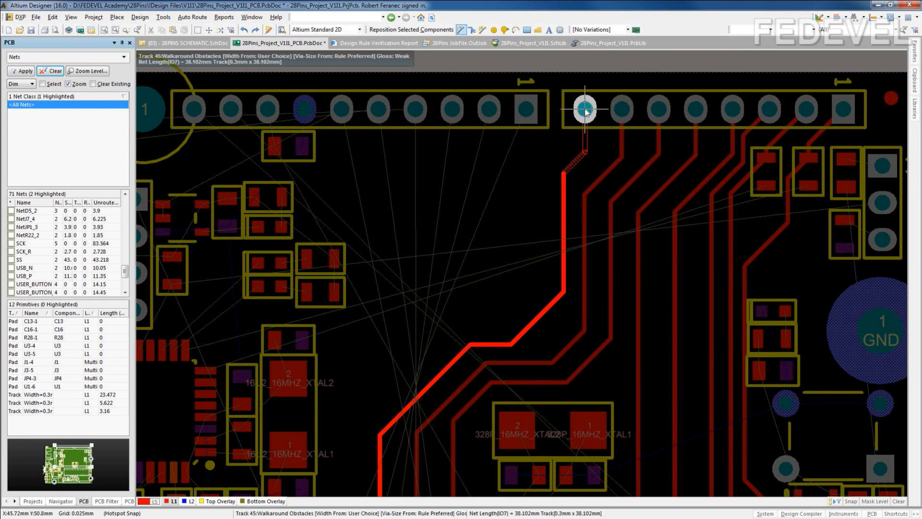
pyautogui.click(585, 110)
# Route the IO8 net from pin 14 of the 28-pin IC to pin 1 of the 10-pin header and finish routing
pyautogui.scroll(-3, 343, 423)
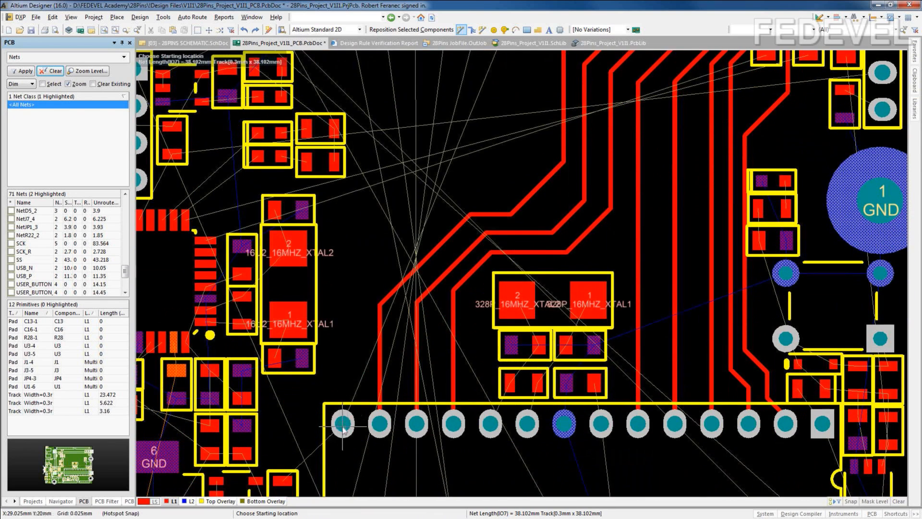
pyautogui.click(342, 424)
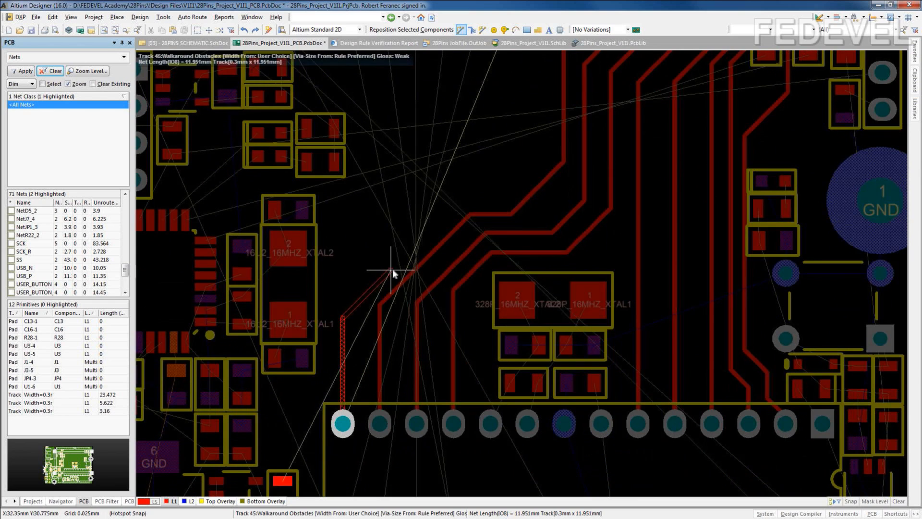
pyautogui.scroll(1, 528, 77)
pyautogui.scroll(3, 534, 72)
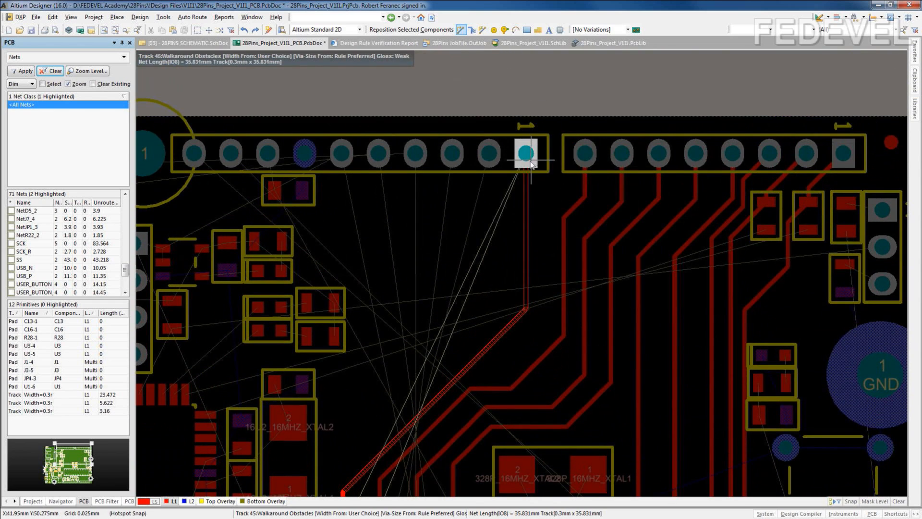
pyautogui.click(526, 154)
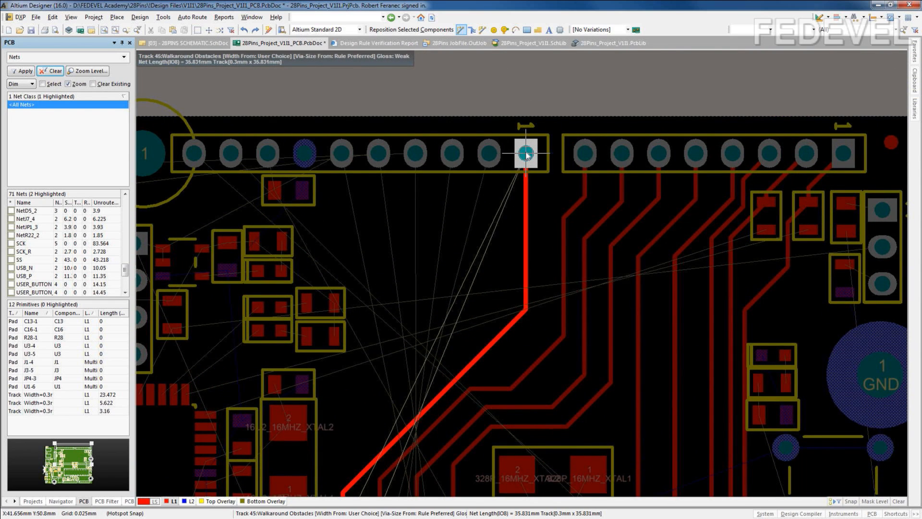
pyautogui.press('Escape')
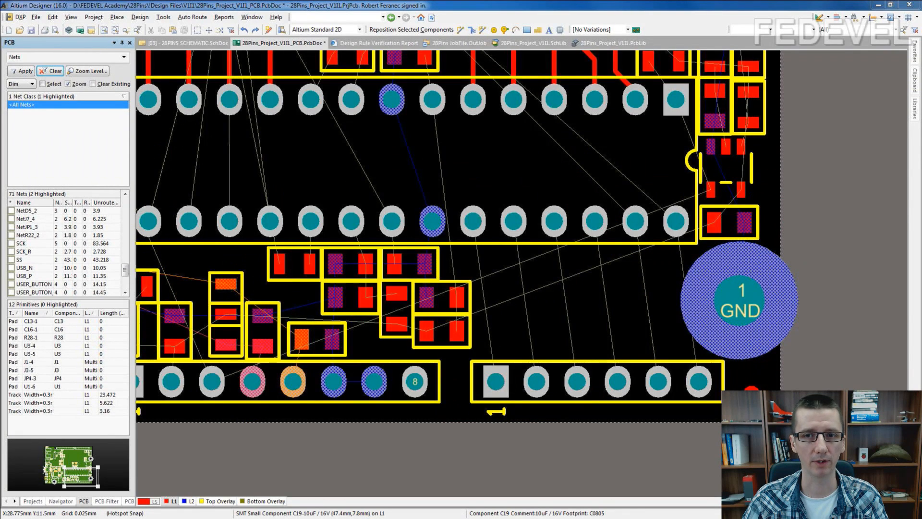
# Route the AD0 and AD1 nets from pins 23 and 24 of the 28-pin IC to pins 1 and 2 of the 6-pin header
pyautogui.click(461, 30)
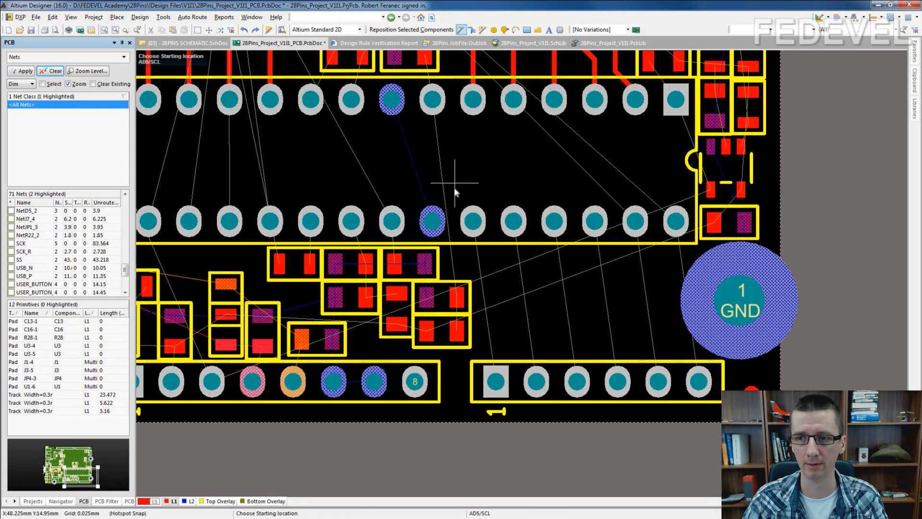
pyautogui.click(474, 222)
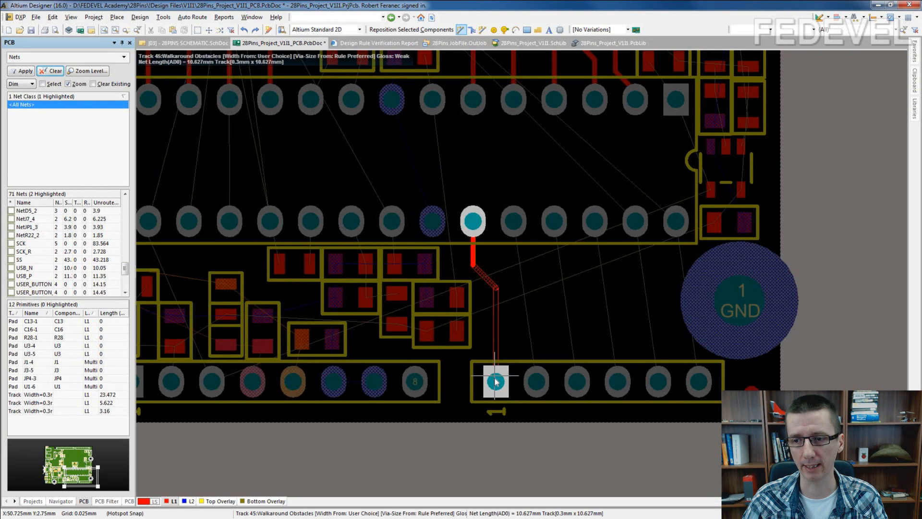
pyautogui.click(496, 380)
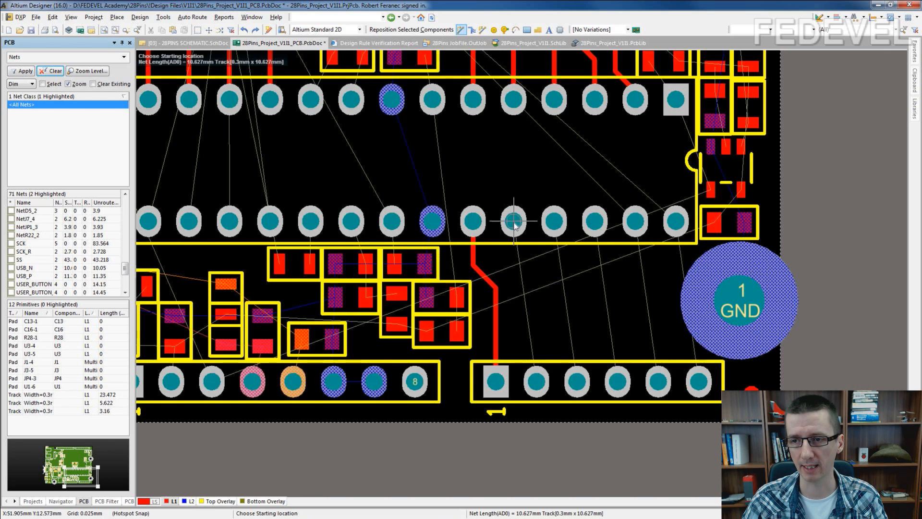
pyautogui.click(513, 221)
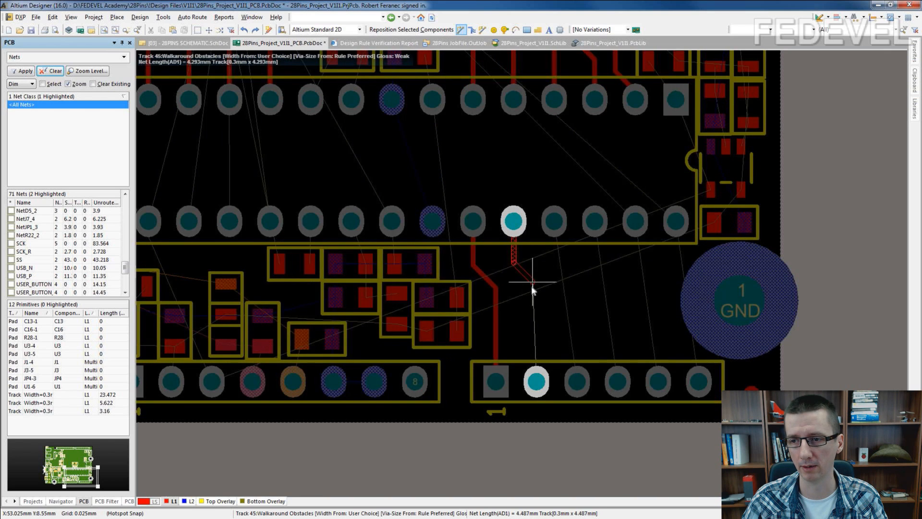
pyautogui.click(537, 381)
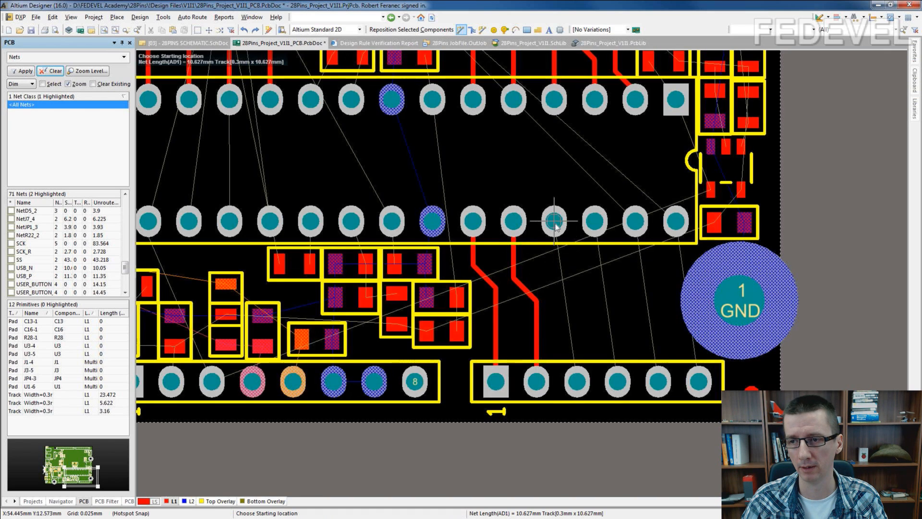
# Route the AD2 and AD3 nets from pins 25 and 26 of the 28-pin IC to pins 3 and 4 of the 6-pin header
pyautogui.click(554, 222)
pyautogui.click(577, 382)
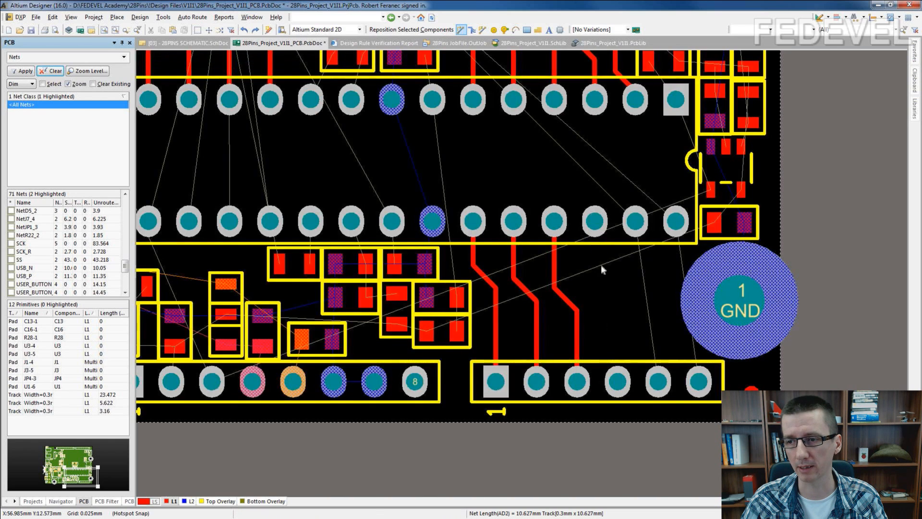
pyautogui.click(595, 222)
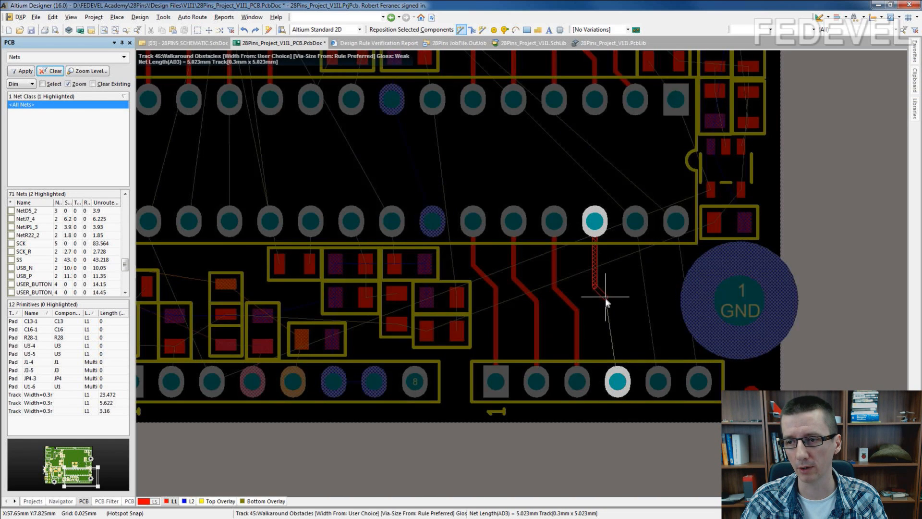
pyautogui.click(618, 382)
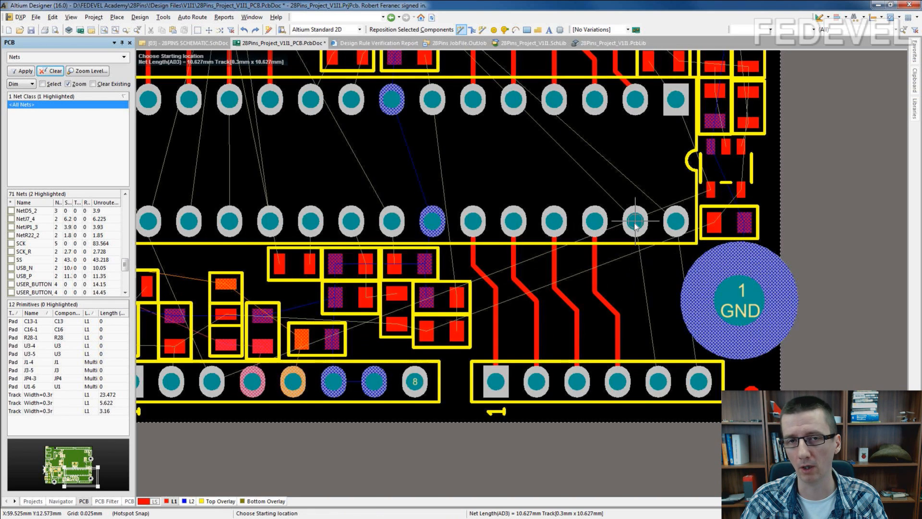
# Route AD4/SDA and AD5/SCL from pins 27 and 28 of the 28-pin IC to pins 5 and 6 of the 6-pin header
pyautogui.click(635, 221)
pyautogui.click(650, 324)
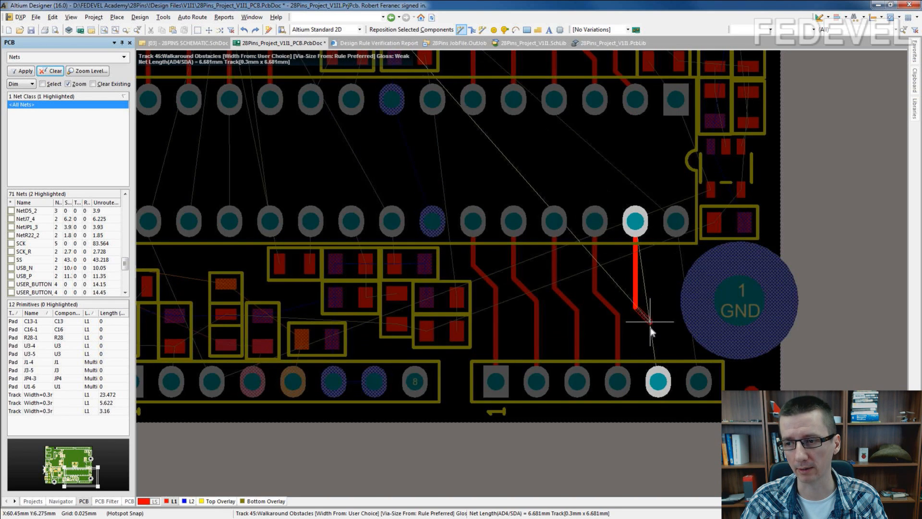
pyautogui.click(658, 382)
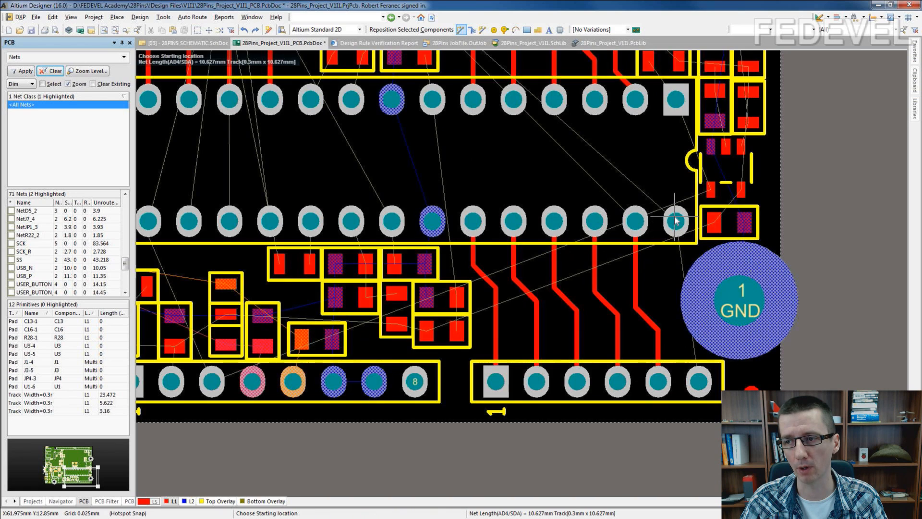
pyautogui.click(676, 221)
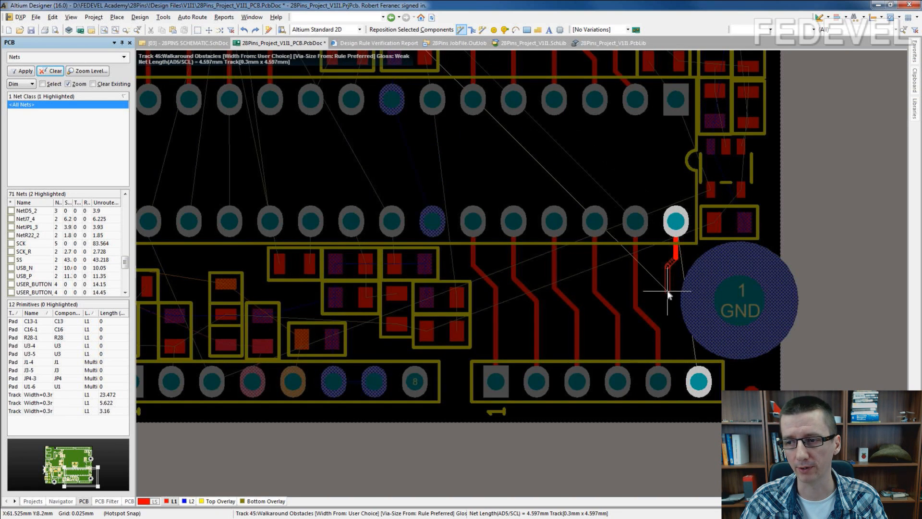
pyautogui.click(700, 382)
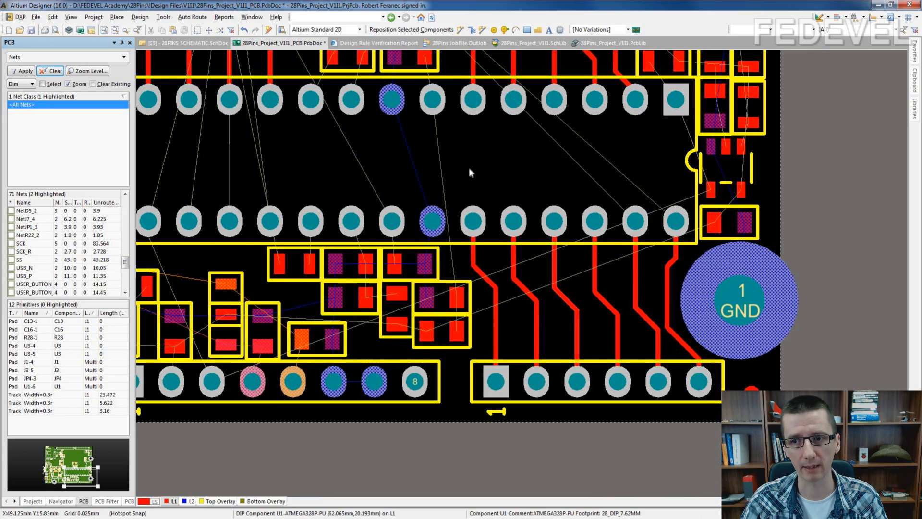
# Highlight the SCK net and route it from the R13 resistor pad around the pin 14/15 end of the 28-pin IC to 10-pin header pin 6
pyautogui.moveTo(468, 168); pyautogui.dragTo(514, 218, button='right')
pyautogui.keyDown('ctrl'); pyautogui.scroll(-5, 514, 218); pyautogui.keyUp('ctrl')
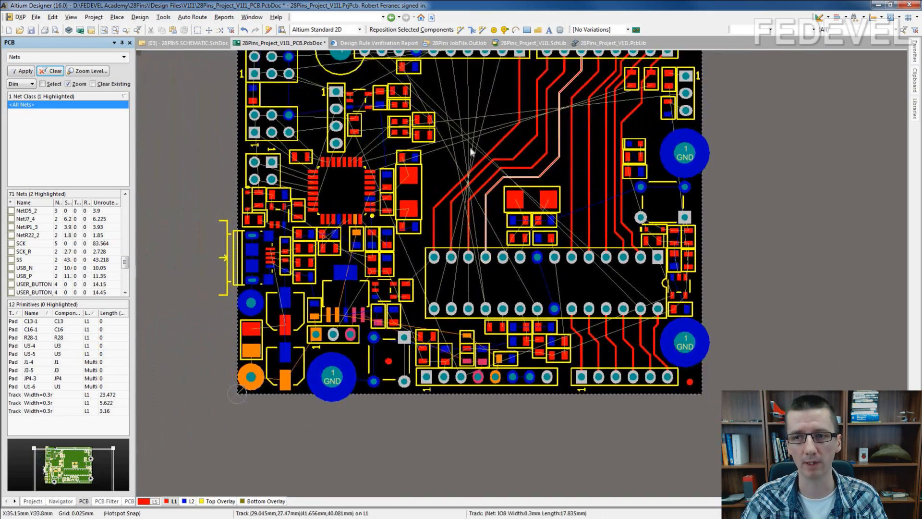
pyautogui.moveTo(469, 147); pyautogui.dragTo(476, 183, button='right')
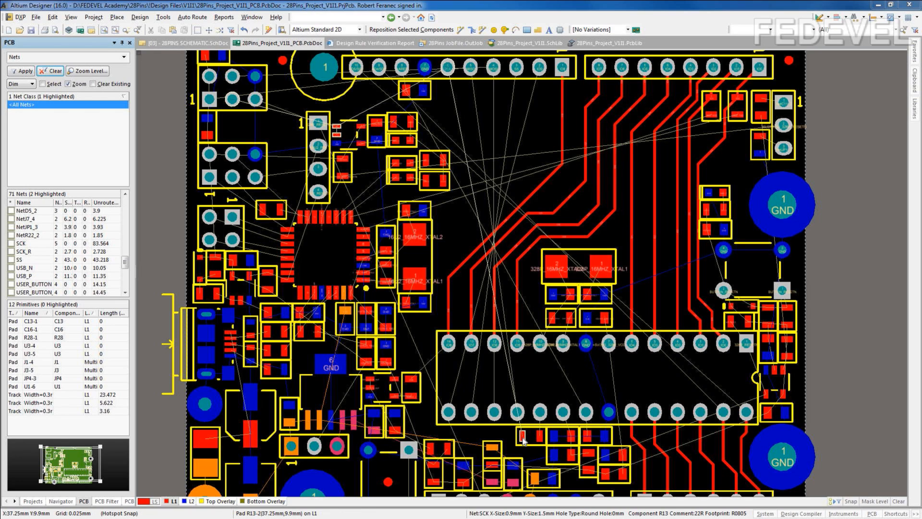
pyautogui.keyDown('ctrl'); pyautogui.click(523, 441); pyautogui.keyUp('ctrl')
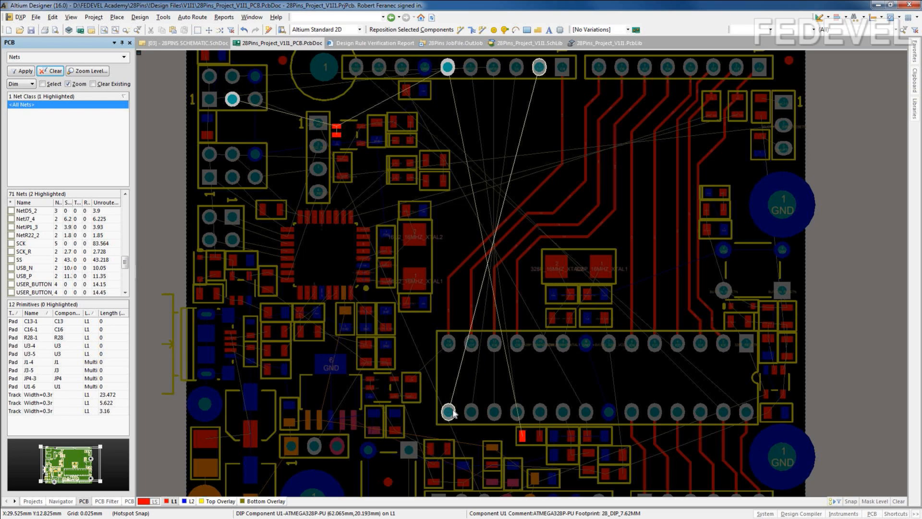
pyautogui.click(461, 30)
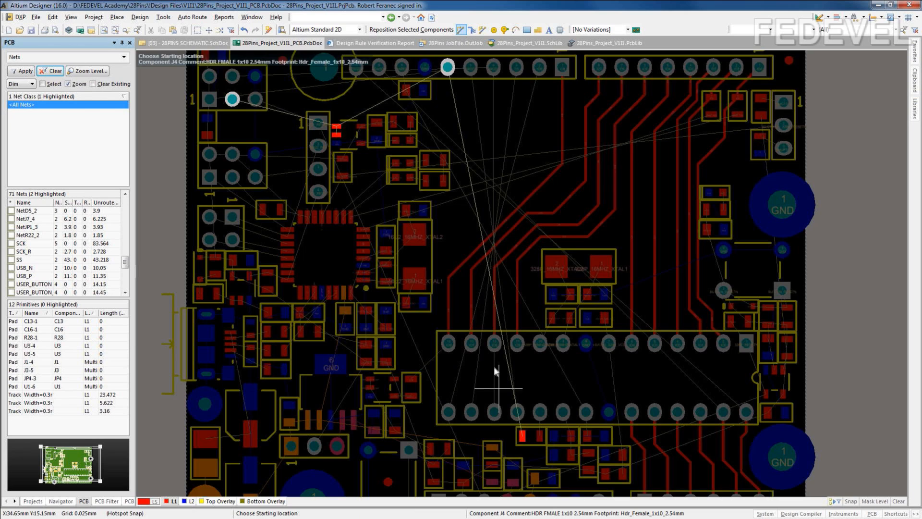
pyautogui.scroll(-3, 508, 468)
pyautogui.keyDown('ctrl'); pyautogui.scroll(1, 509, 467); pyautogui.keyUp('ctrl')
pyautogui.click(527, 337)
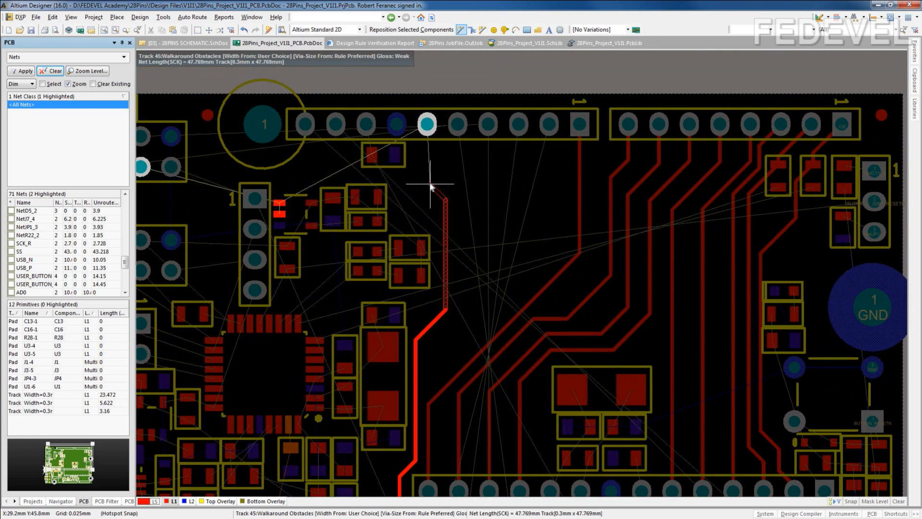
pyautogui.click(427, 125)
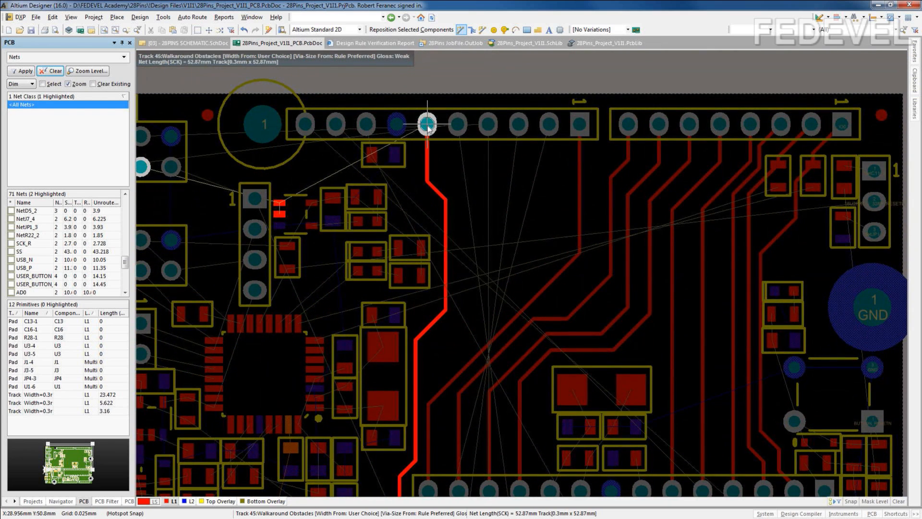
# Route the first part of the MISO track from pin 18 of the 28-pin IC, inside the SCK track, to the corner beside pin 15
pyautogui.scroll(-5, 529, 300)
pyautogui.keyDown('ctrl'); pyautogui.scroll(1, 513, 262); pyautogui.keyUp('ctrl')
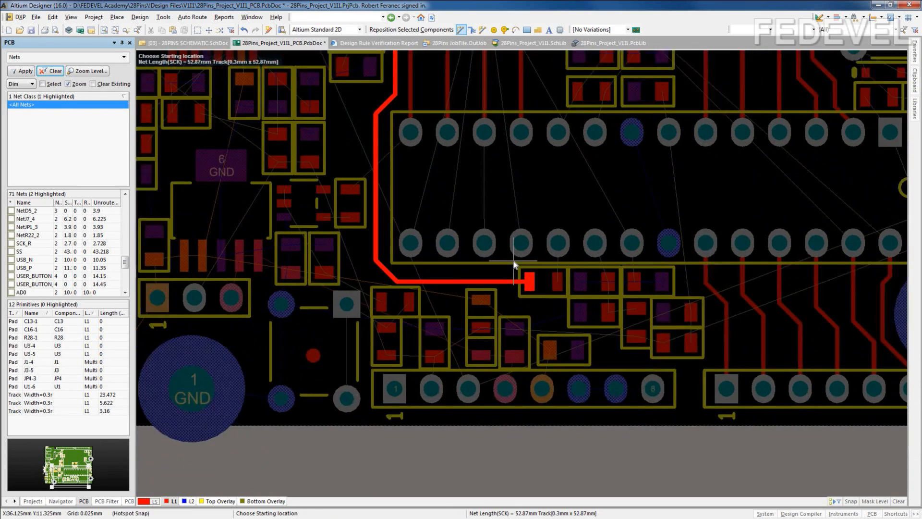
pyautogui.keyDown('ctrl'); pyautogui.scroll(1, 514, 262); pyautogui.keyUp('ctrl')
pyautogui.click(520, 242)
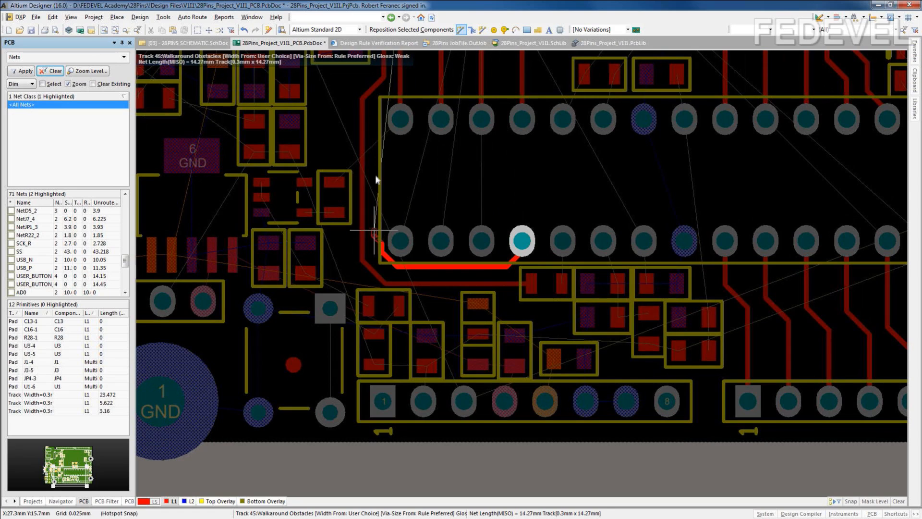
pyautogui.scroll(2, 371, 78)
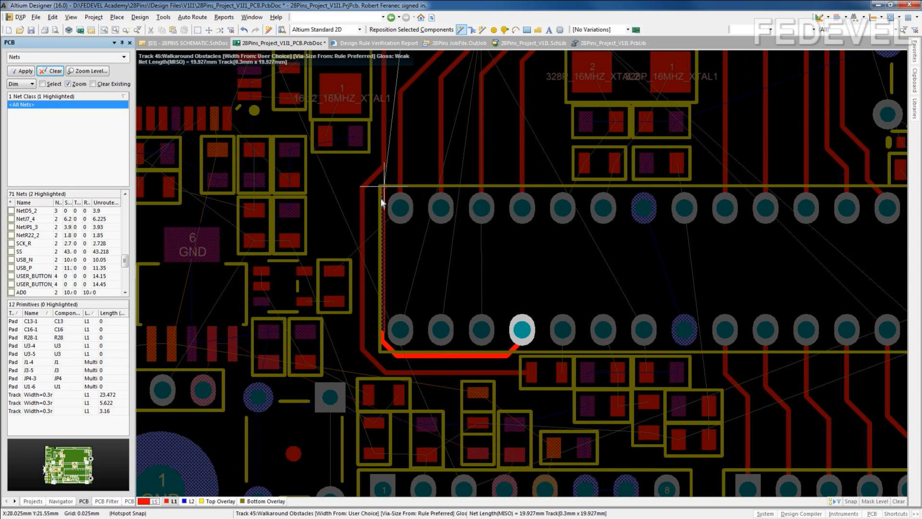
pyautogui.rightClick(379, 245)
pyautogui.rightClick(397, 247)
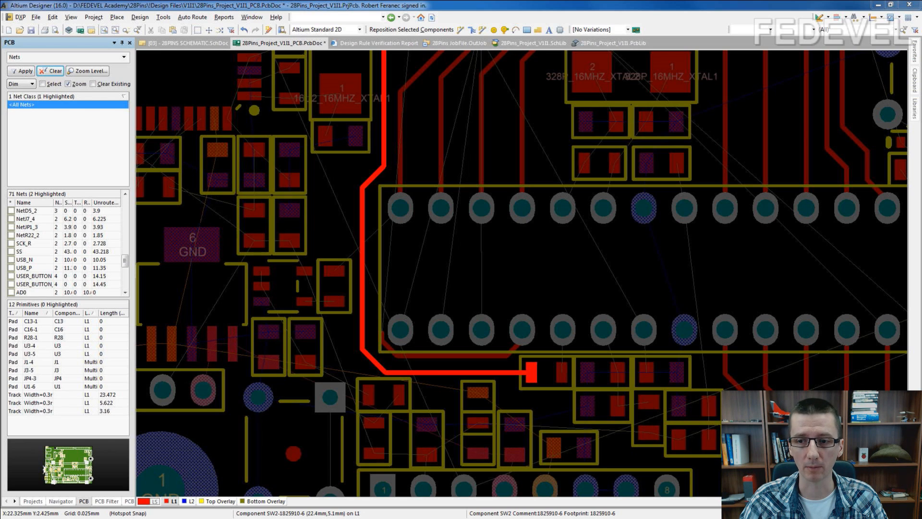
# Extend the MISO track from the corner beside pin 15 toward pin 14 and switch the routing conflict mode to Push Obstacles
pyautogui.click(459, 30)
pyautogui.keyDown('ctrl'); pyautogui.scroll(4, 381, 318); pyautogui.keyUp('ctrl')
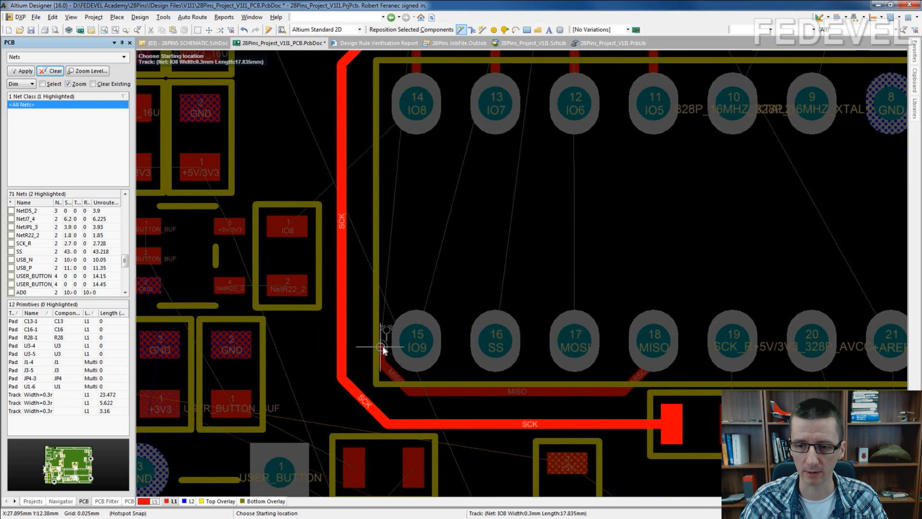
pyautogui.click(381, 336)
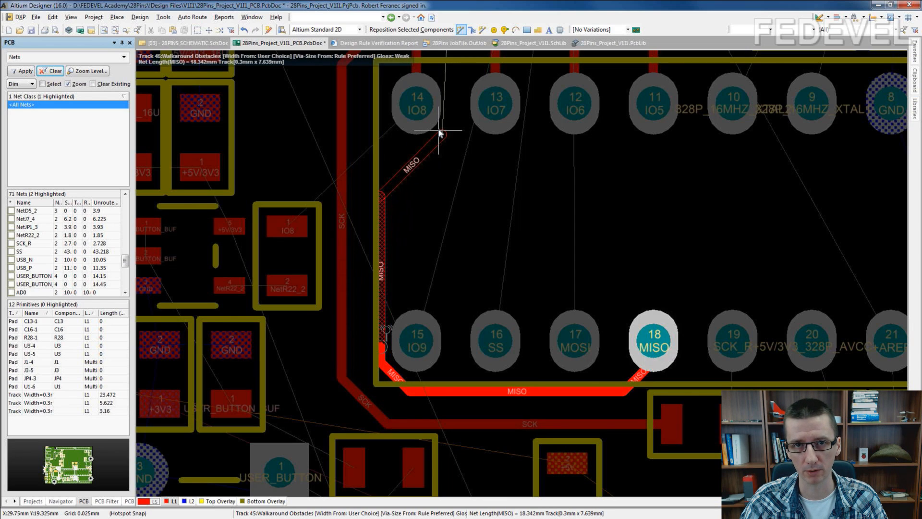
pyautogui.click(439, 129)
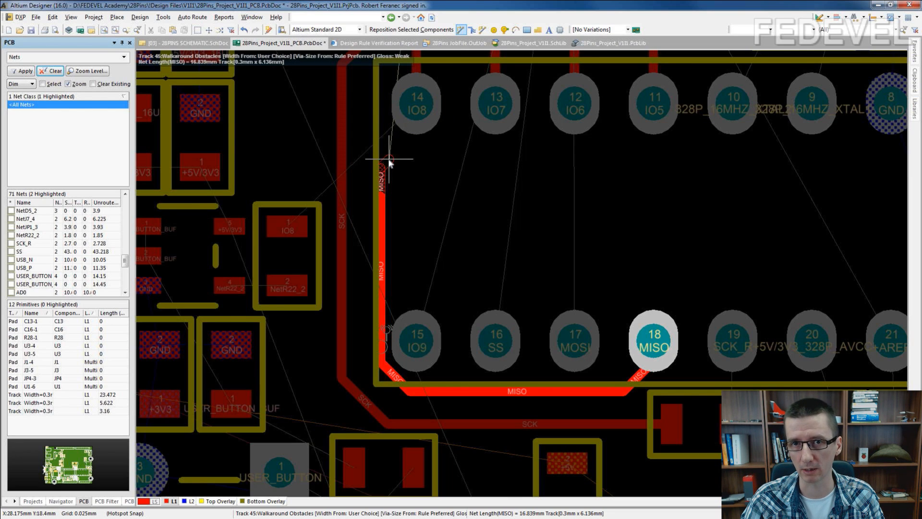
pyautogui.hotkey('shift', 'r')
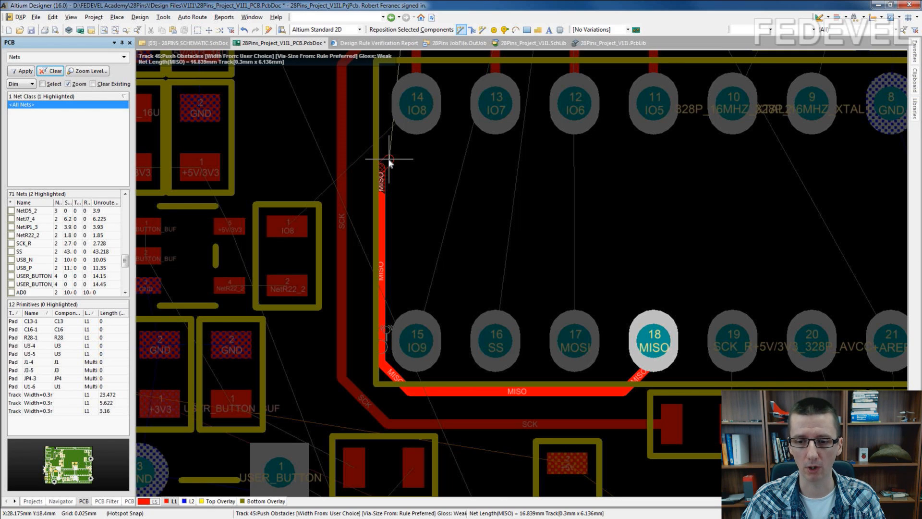
# Continue the MISO track past pin 14, alongside the SCK track, and finish it at pin 5 of the 10-pin header
pyautogui.keyDown('ctrl'); pyautogui.scroll(-2, 371, 127); pyautogui.keyUp('ctrl')
pyautogui.scroll(1, 387, 149)
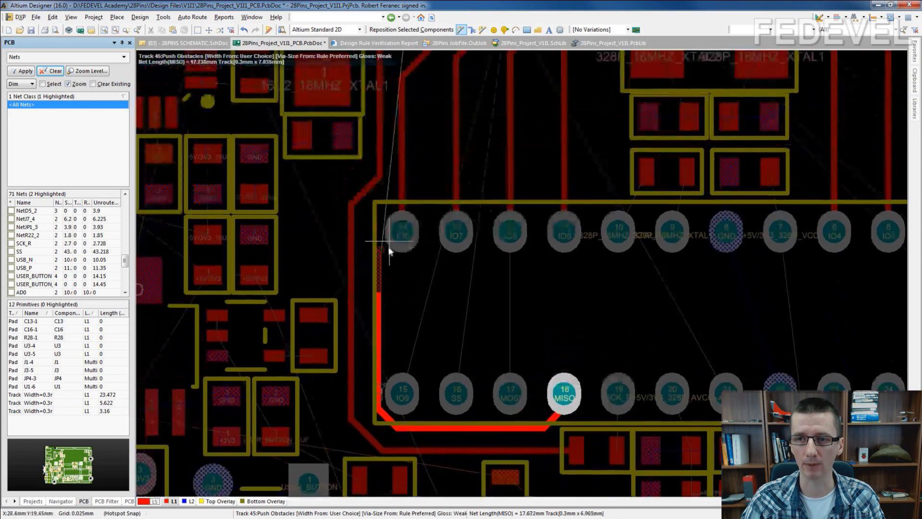
pyautogui.click(391, 178)
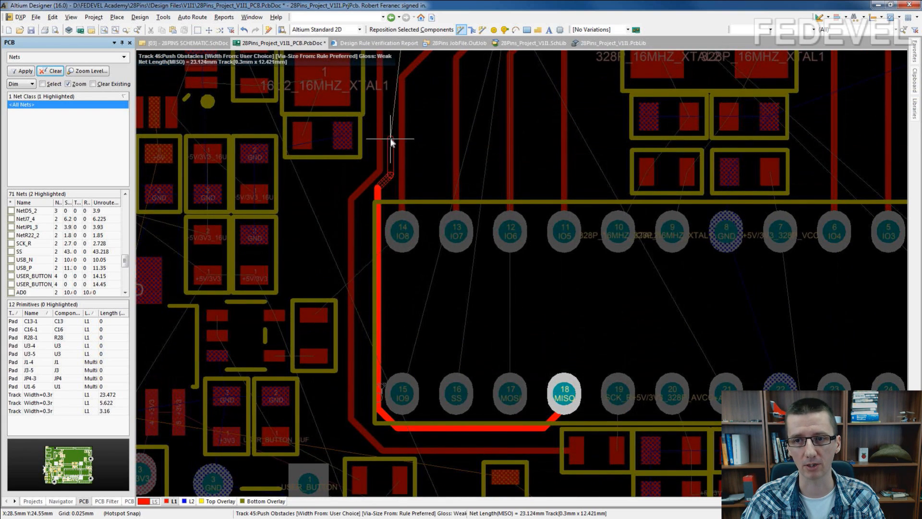
pyautogui.scroll(2, 391, 141)
pyautogui.click(445, 175)
pyautogui.scroll(2, 476, 154)
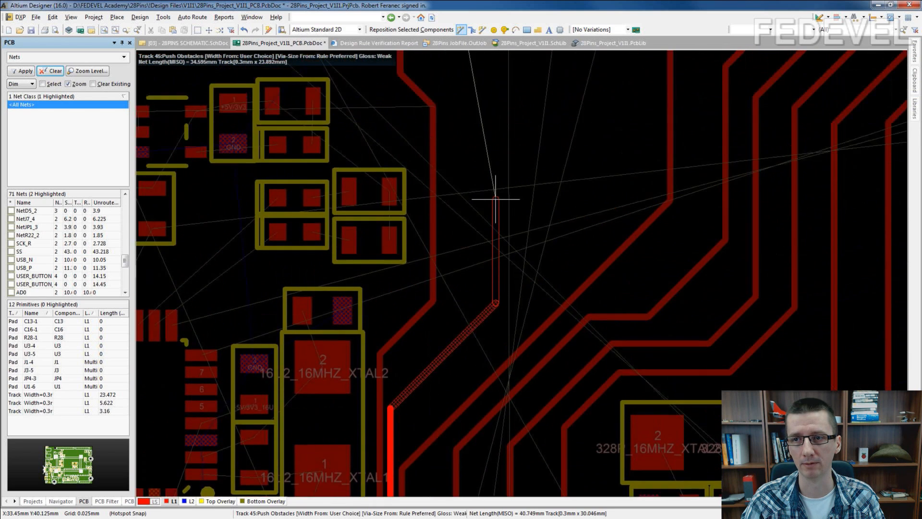
pyautogui.click(465, 213)
pyautogui.scroll(2, 474, 303)
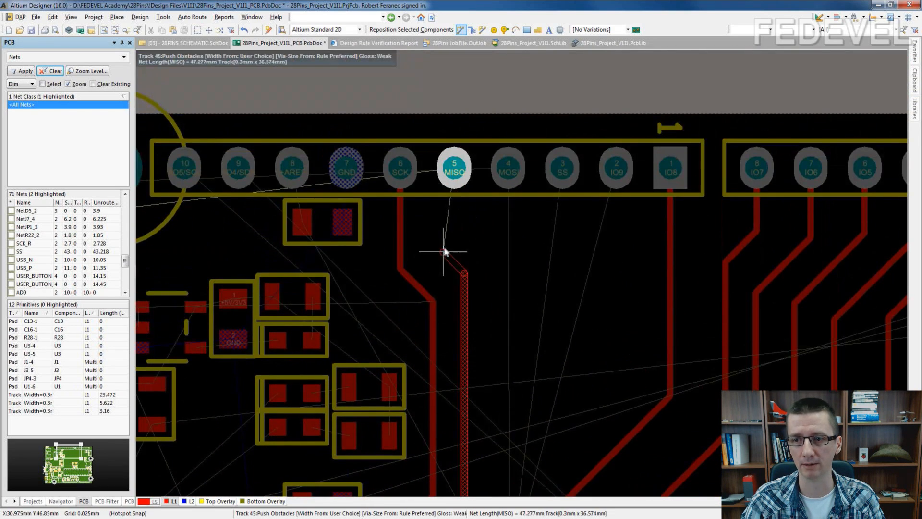
pyautogui.click(454, 169)
# Start the MOSI track at pin 17 of the 28-pin IC and cycle through the routing conflict modes back to Push Obstacles
pyautogui.scroll(-6, 430, 405)
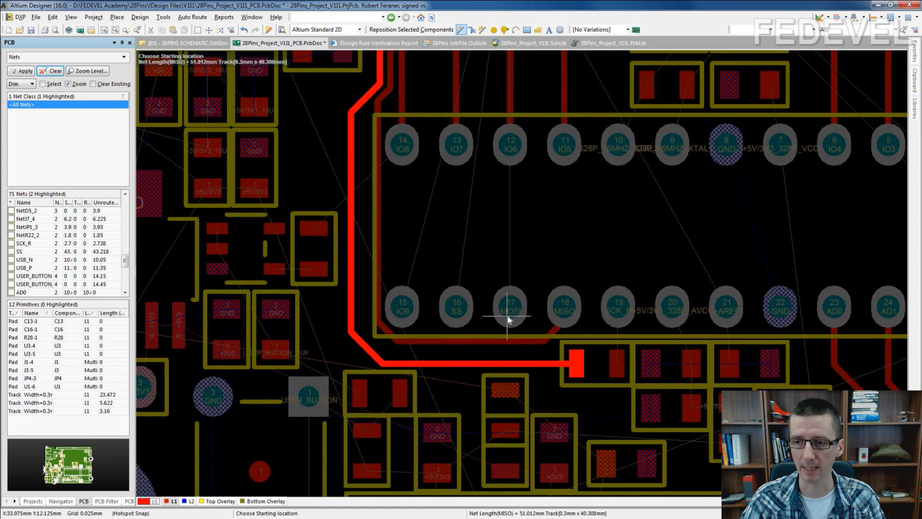
pyautogui.click(509, 319)
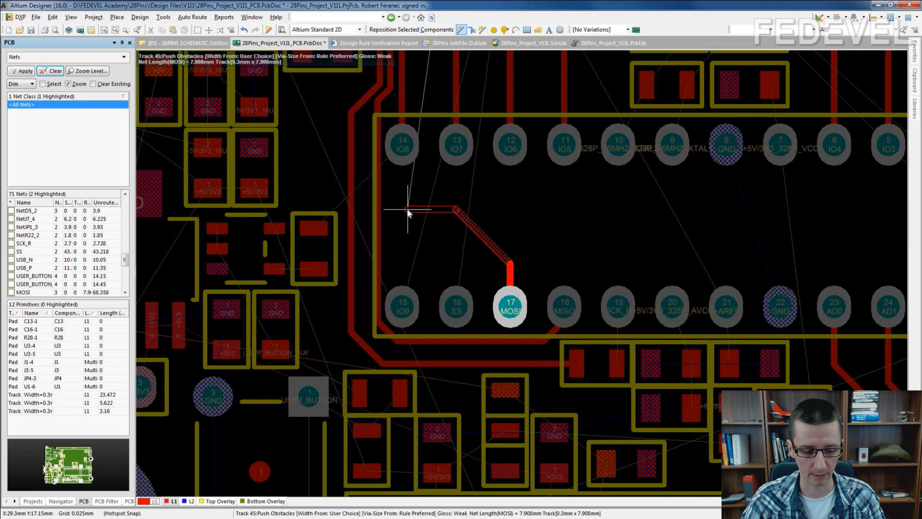
pyautogui.hotkey('shift', 'r')
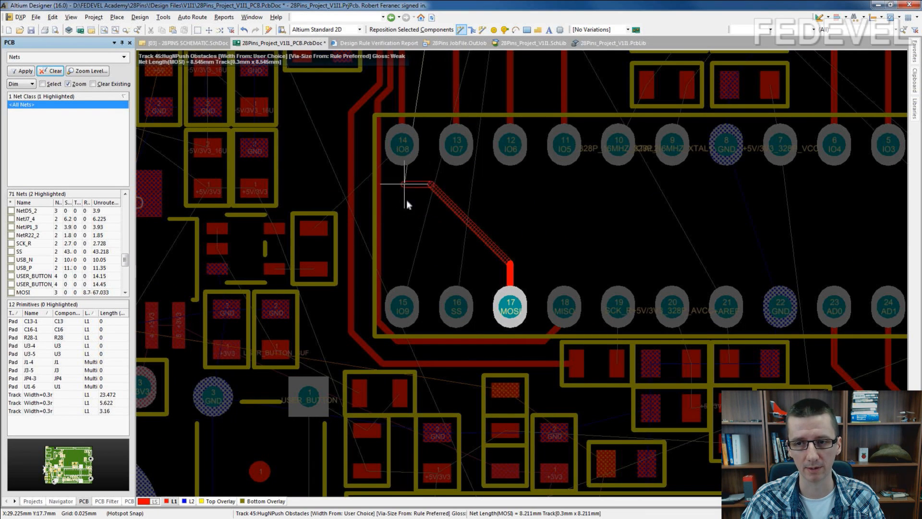
pyautogui.hotkey('shift', 'r')
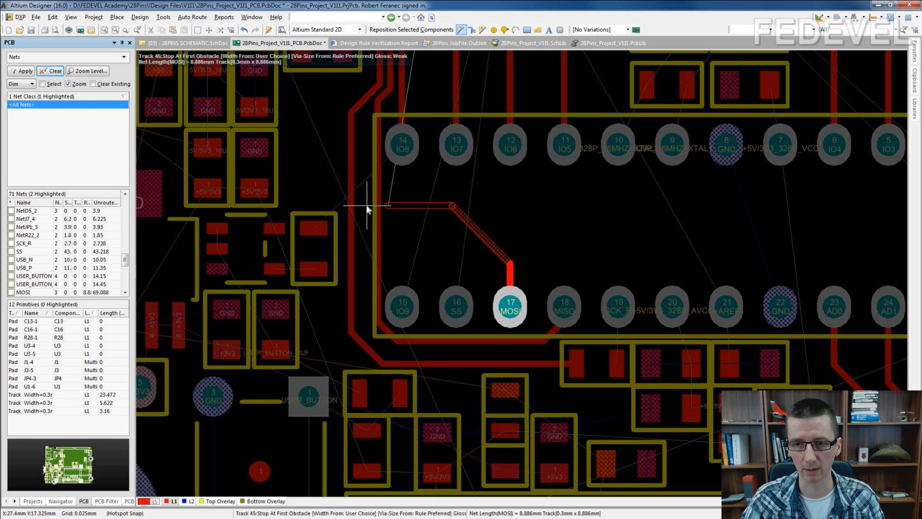
pyautogui.hotkey('shift', 'r')
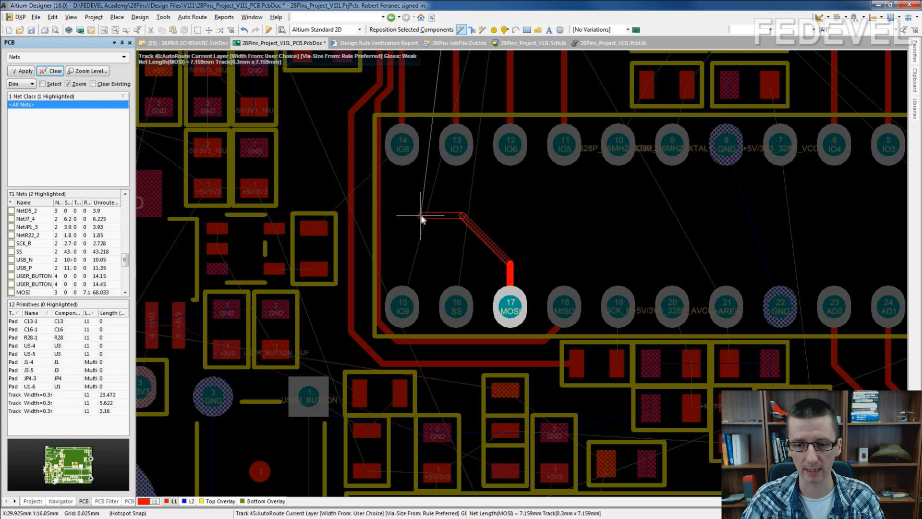
pyautogui.hotkey('shift', 'r')
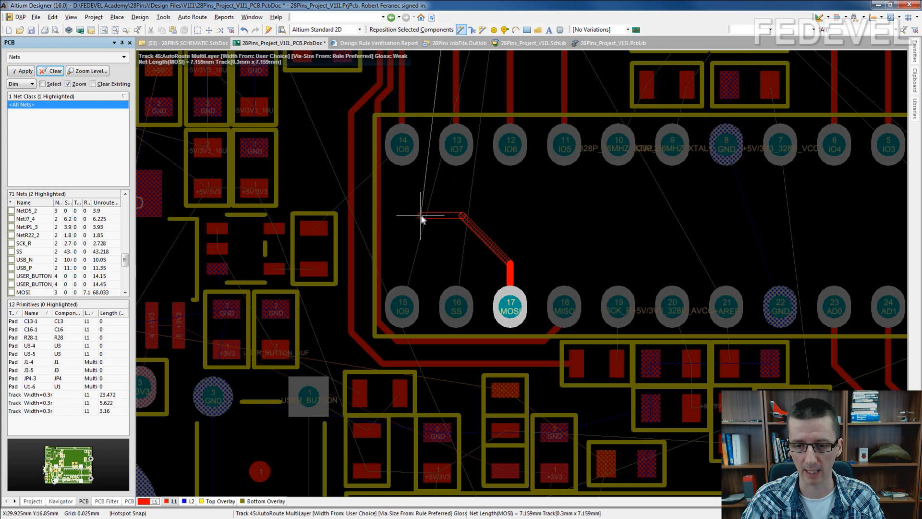
pyautogui.hotkey('shift', 'r')
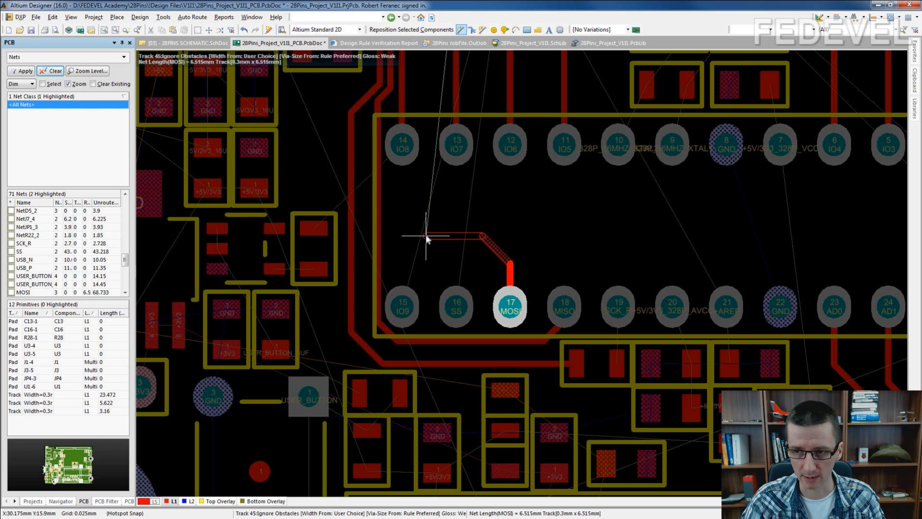
pyautogui.hotkey('shift', 'r')
pyautogui.hotkey('shift', 'r')
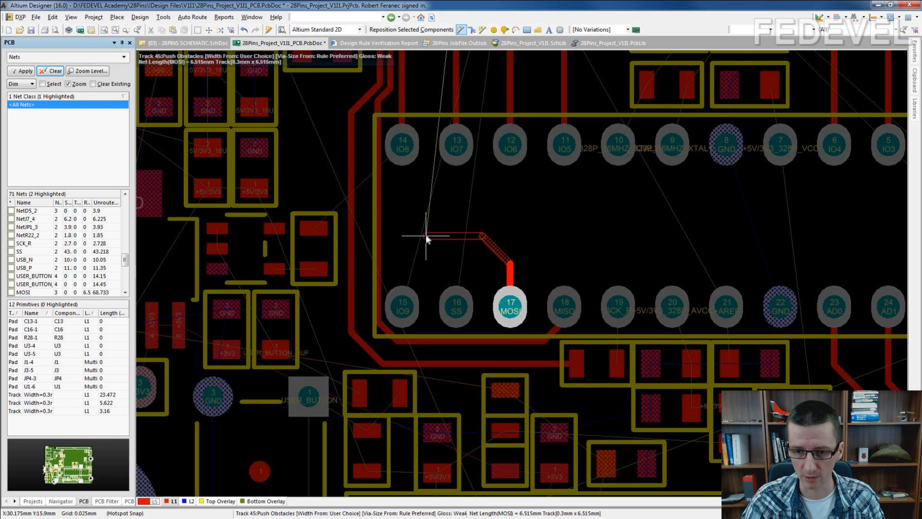
# Route MOSI between the two pin rows and around pin 14, pushing the IO8 track aside, to pin 4 of the 10-pin header
pyautogui.click(427, 237)
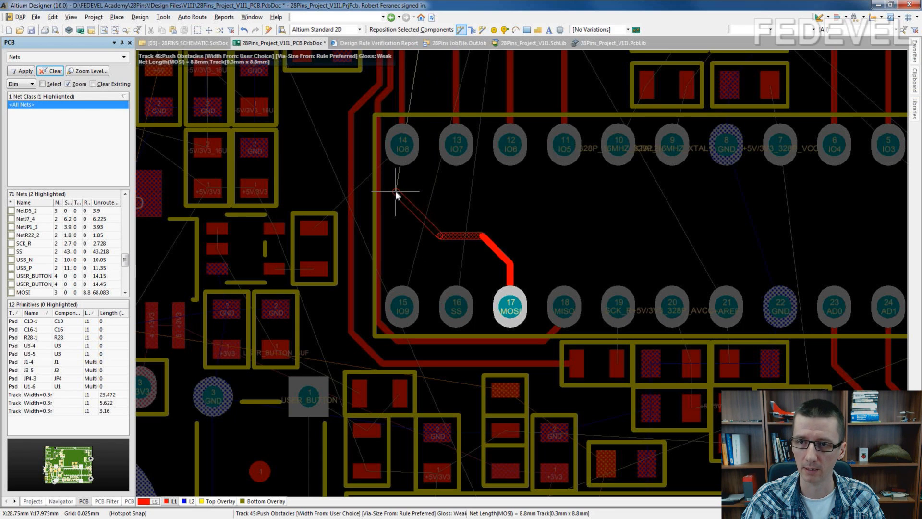
pyautogui.click(396, 121)
pyautogui.scroll(6, 417, 67)
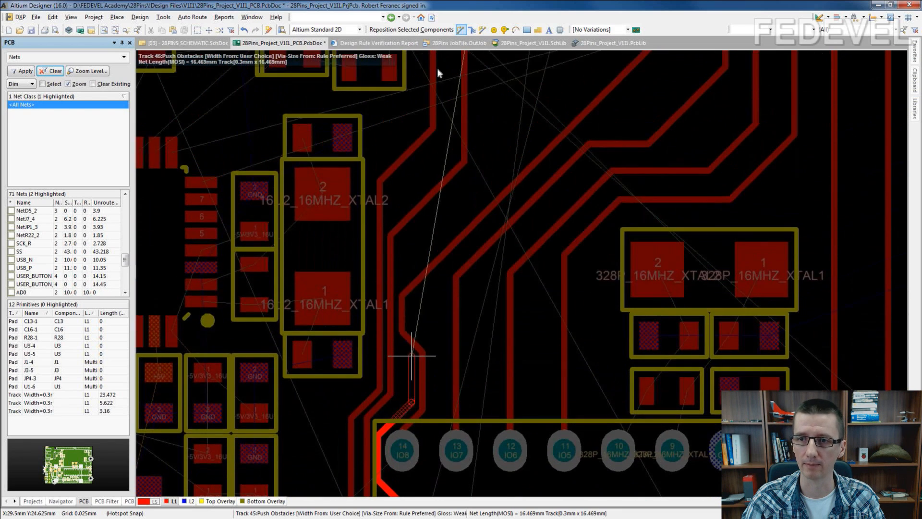
pyautogui.scroll(8, 457, 208)
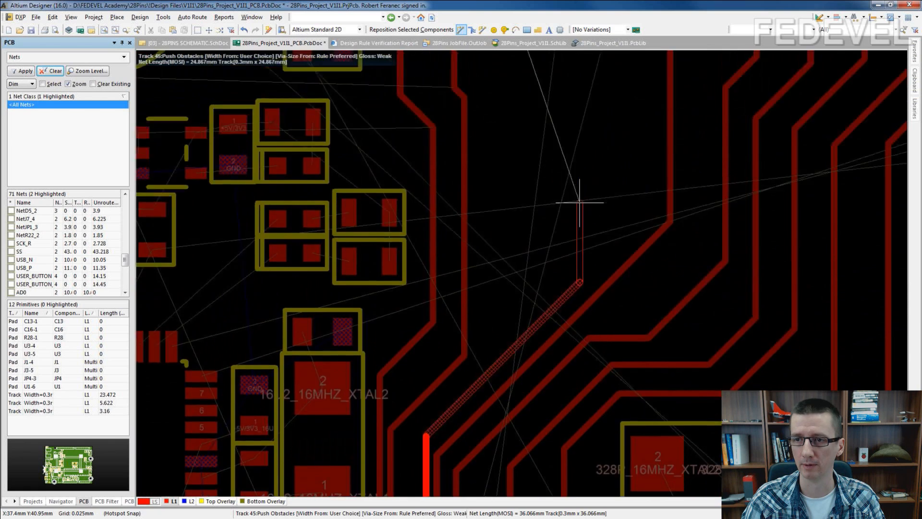
pyautogui.click(507, 111)
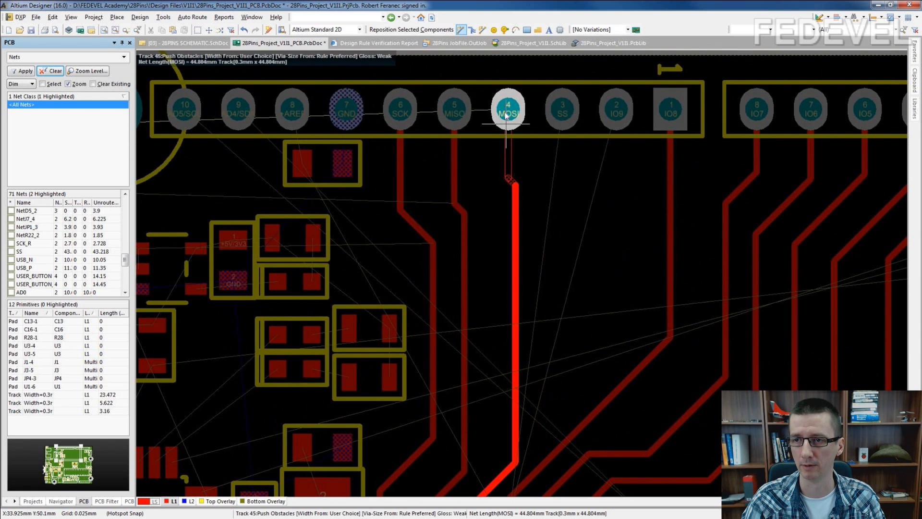
pyautogui.rightClick(508, 111)
pyautogui.rightClick(508, 112)
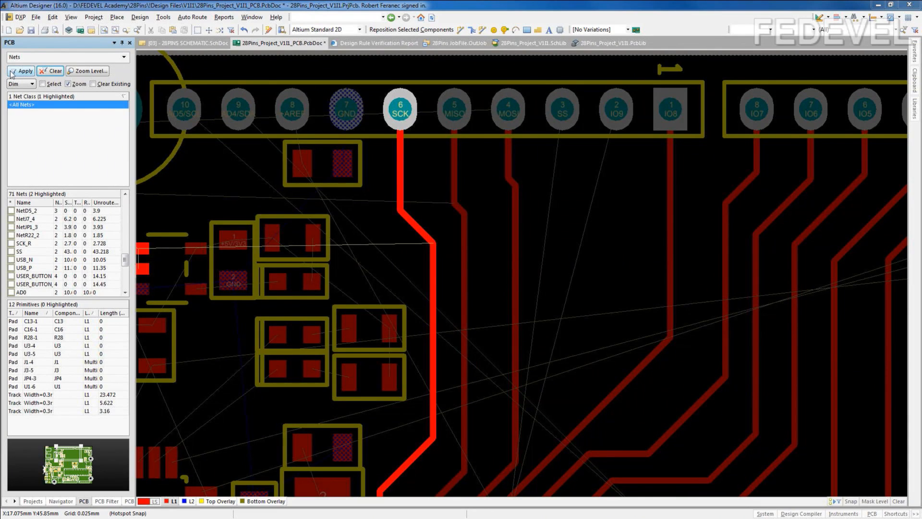
# In the interactive routing preferences, disable Stop At First Obstacle, Hug And Push Obstacles, AutoRoute On Current Layer, AutoRoute On Multiple Layers and Allow Via Pushing
pyautogui.click(21, 19)
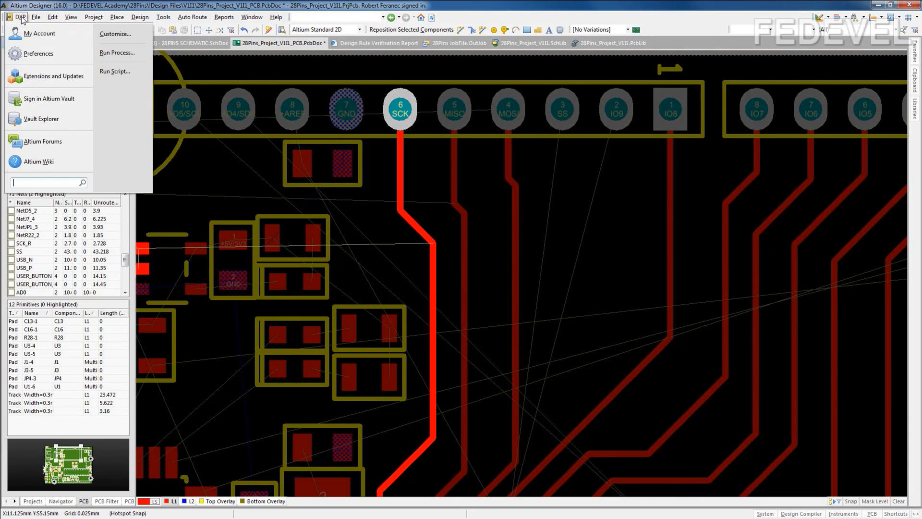
pyautogui.click(34, 55)
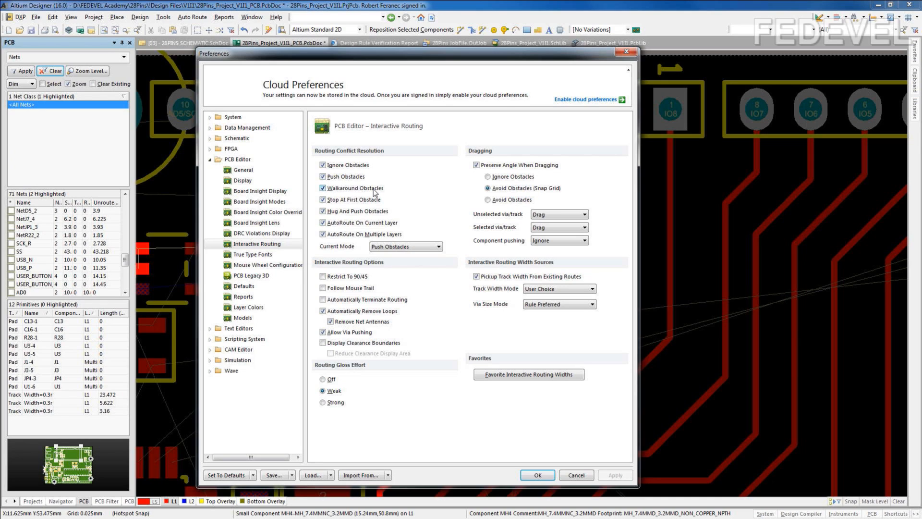
pyautogui.click(323, 199)
pyautogui.click(323, 211)
pyautogui.click(323, 223)
pyautogui.click(323, 234)
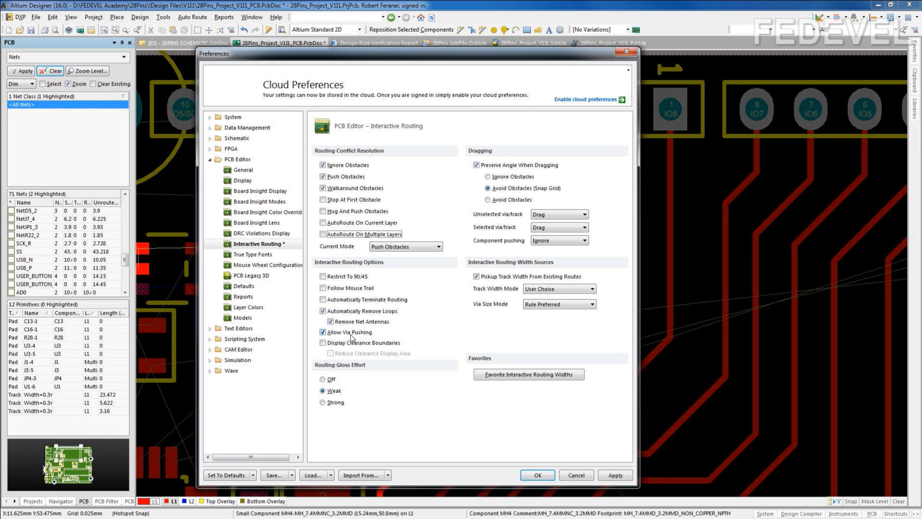
pyautogui.click(322, 333)
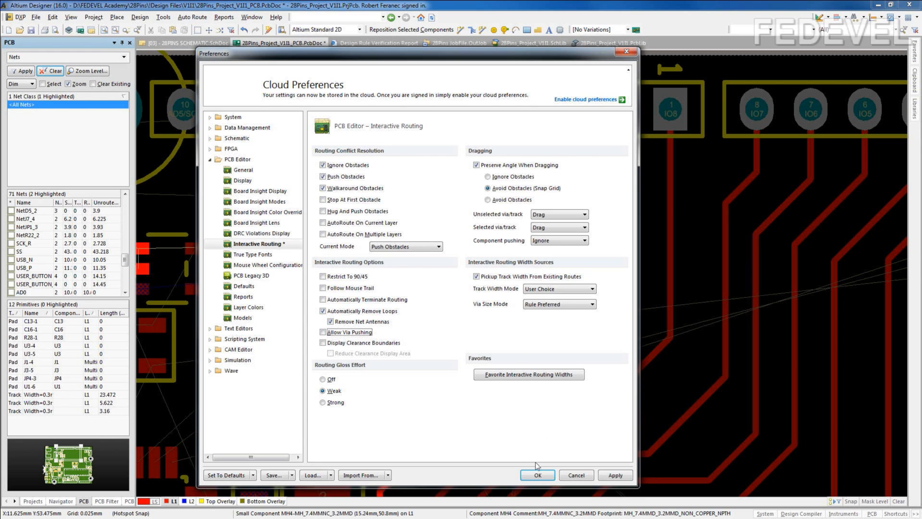
pyautogui.click(534, 475)
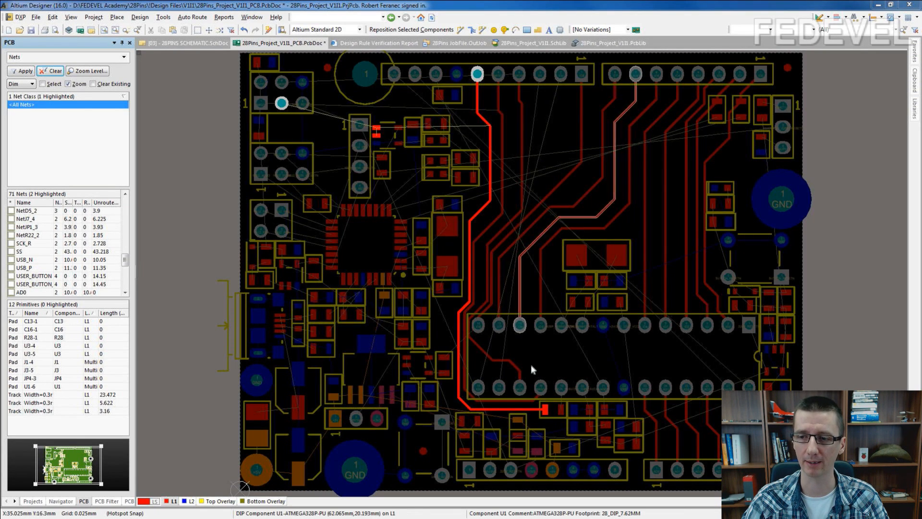
# Reroute the MOSI track from pin 17 straight toward pin 12, then close below pins 13 and 14 to its existing track beside pin 14
pyautogui.keyDown('ctrl'); pyautogui.scroll(5, 531, 364); pyautogui.keyUp('ctrl')
pyautogui.keyDown('ctrl'); pyautogui.scroll(3, 483, 285); pyautogui.keyUp('ctrl')
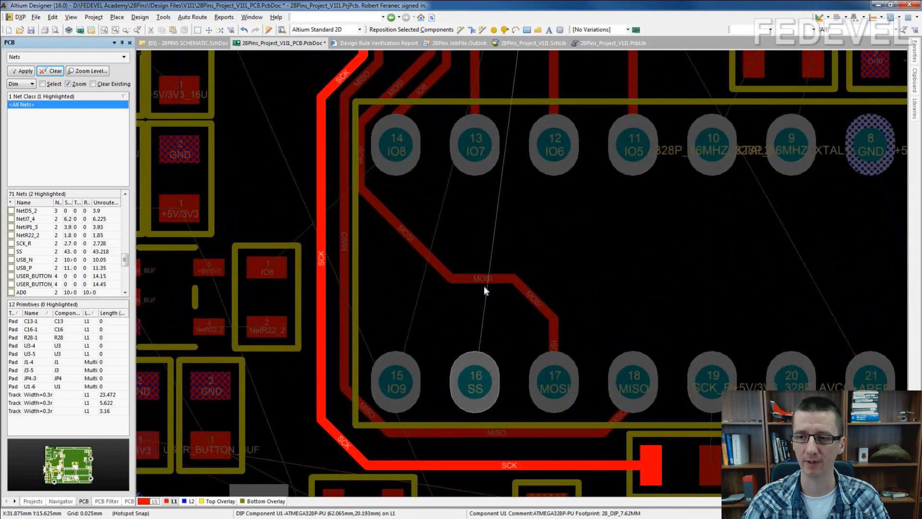
pyautogui.click(461, 30)
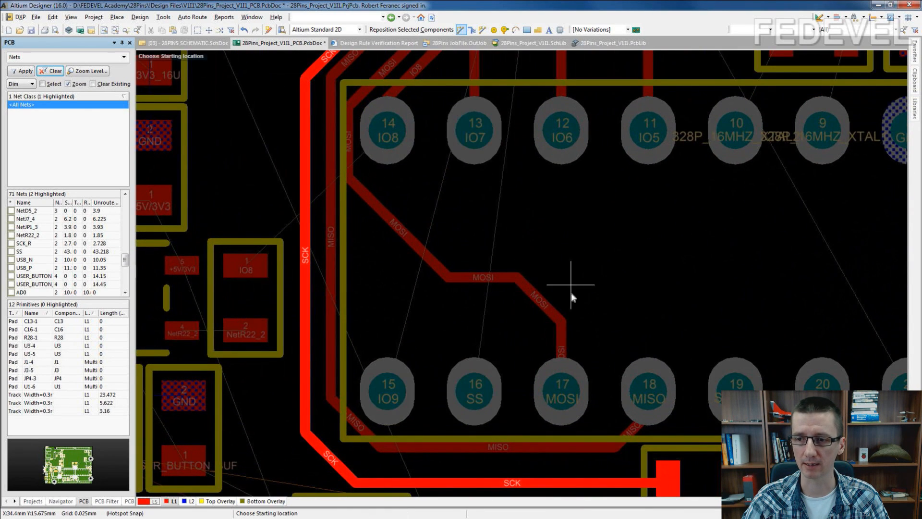
pyautogui.click(567, 390)
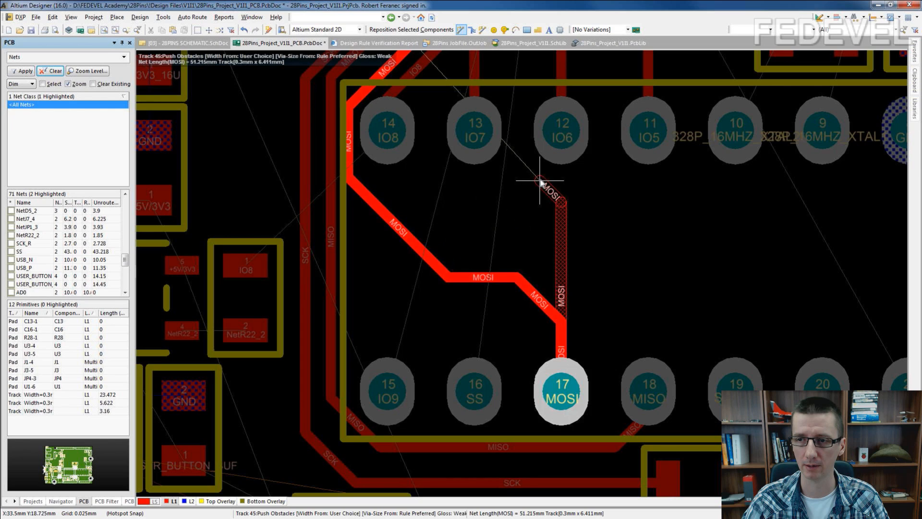
pyautogui.click(526, 182)
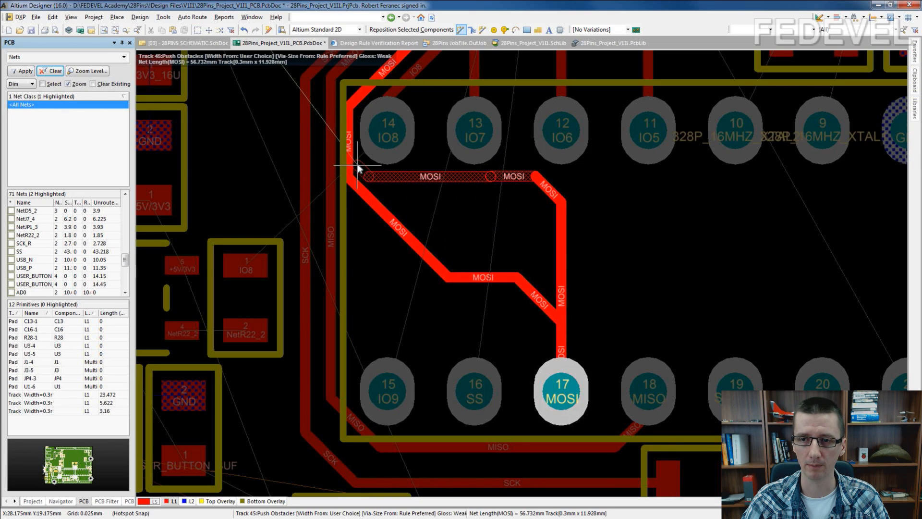
pyautogui.click(355, 144)
pyautogui.rightClick(349, 130)
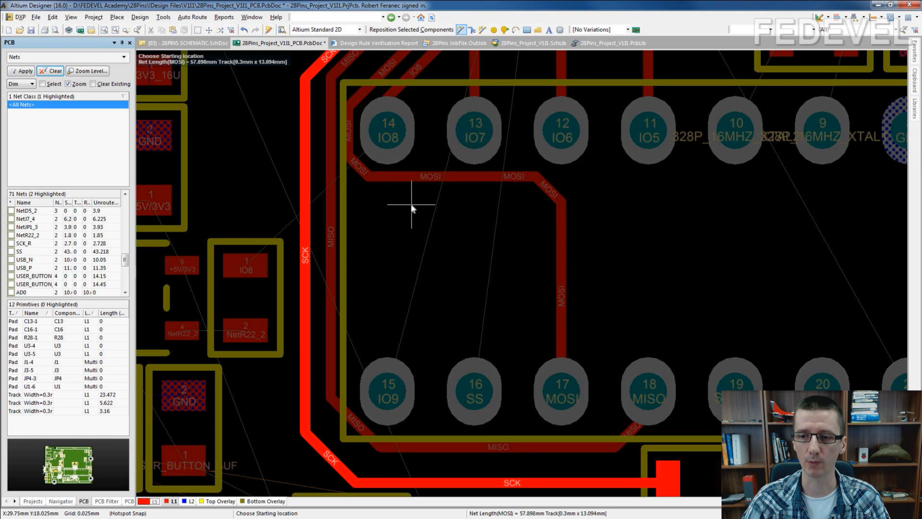
# Route the IO9 track on L1 from pin 2 of the 10-pin header, pushing the IO tracks aside, to just above the gap between IC pins 14 and 13
pyautogui.keyDown('ctrl'); pyautogui.scroll(-4, 412, 209); pyautogui.keyUp('ctrl')
pyautogui.scroll(7, 634, 149)
pyautogui.scroll(3, 612, 90)
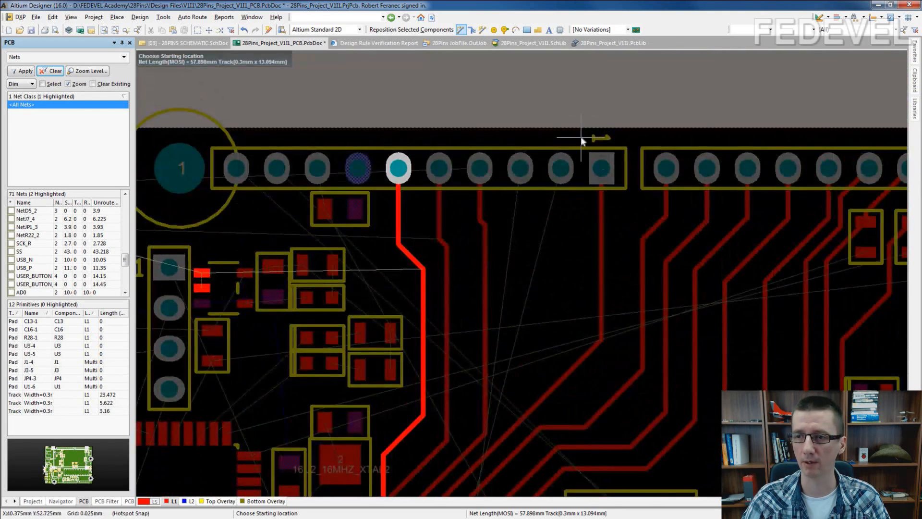
pyautogui.keyDown('ctrl'); pyautogui.scroll(2, 556, 154); pyautogui.keyUp('ctrl')
pyautogui.click(549, 157)
pyautogui.scroll(-10, 532, 324)
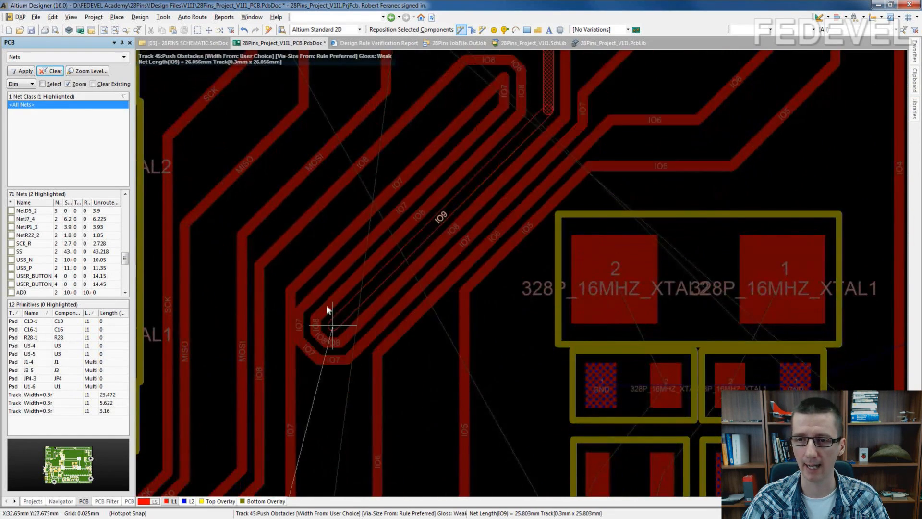
pyautogui.scroll(-5, 288, 331)
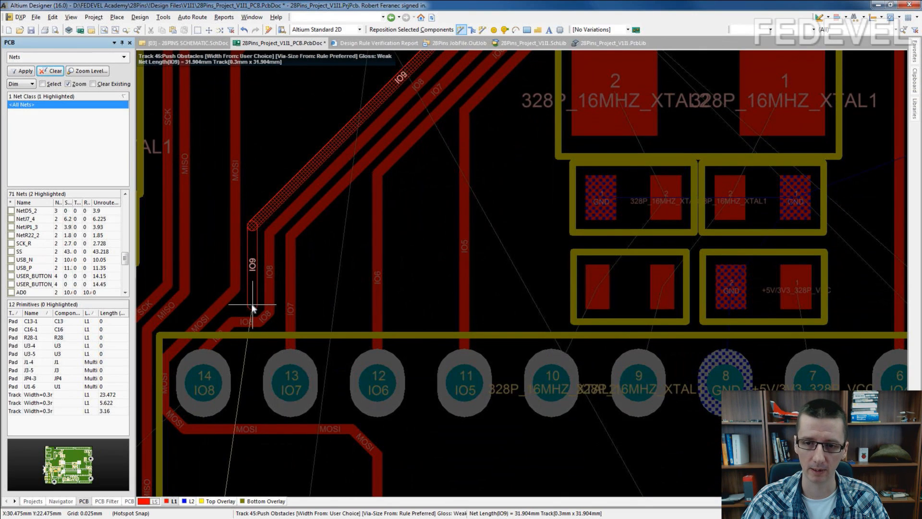
pyautogui.click(253, 308)
pyautogui.click(254, 308)
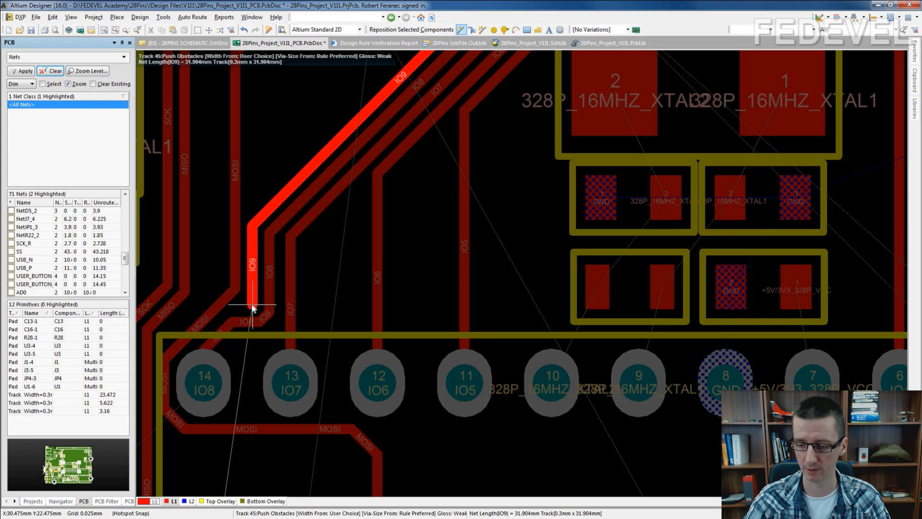
# Place a via at the end of the IO9 track and continue on L2 between pins 14 and 13, past the horizontal MOSI track
pyautogui.press('KP_Multiply')
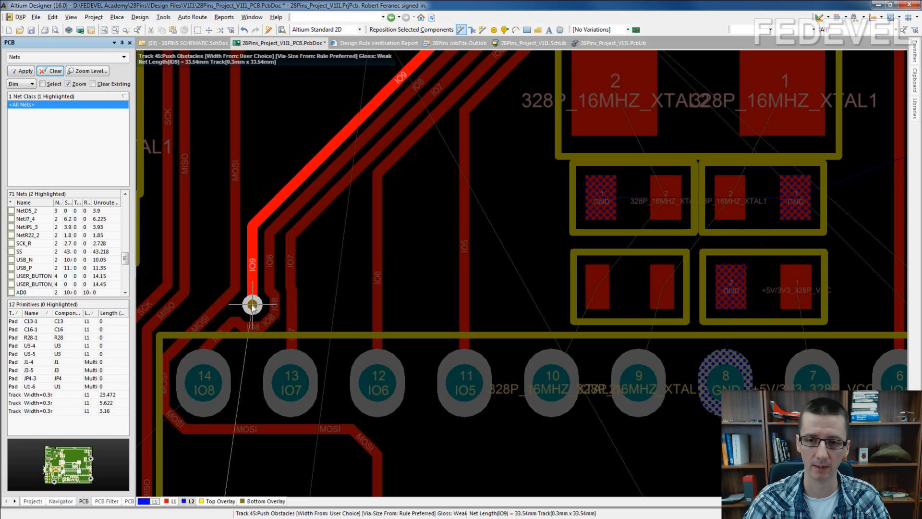
pyautogui.click(252, 305)
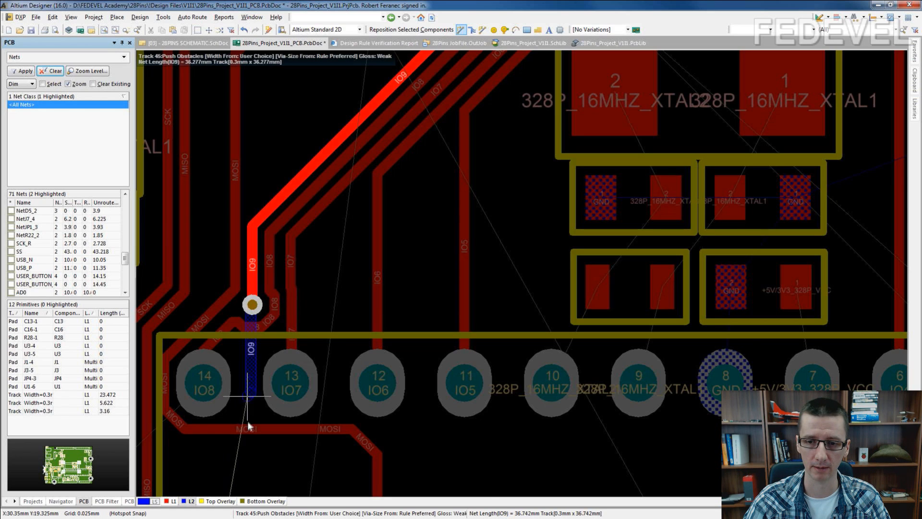
pyautogui.scroll(-3, 244, 395)
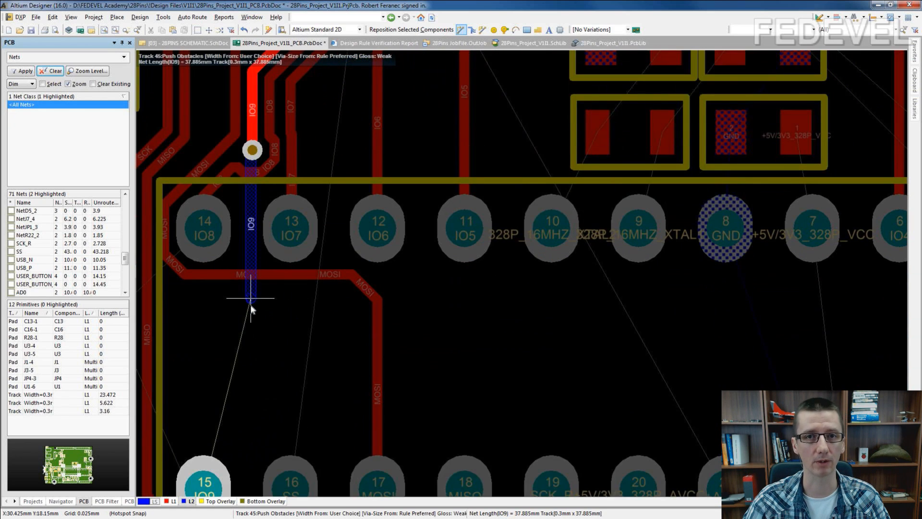
pyautogui.click(251, 306)
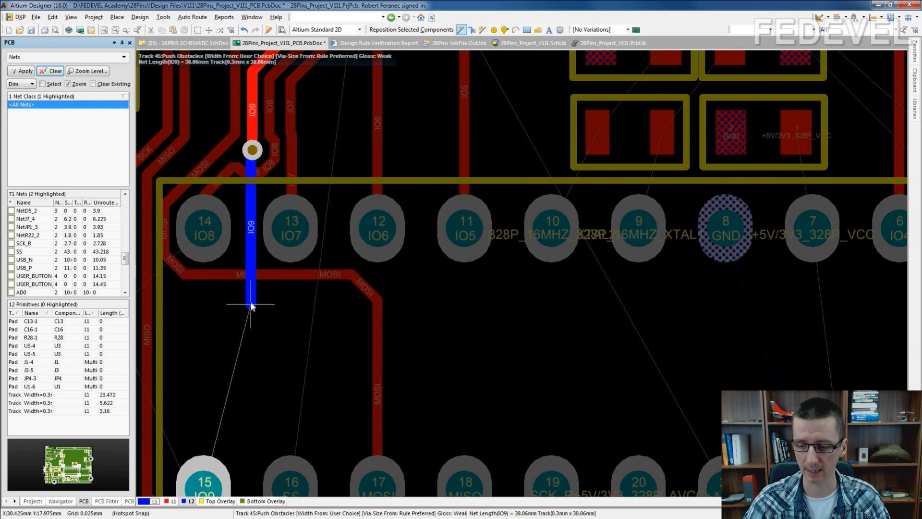
# Return IO9 to L1 with a via below the MOSI track and finish the track at pin 15 of the 28-pin IC
pyautogui.press('KP_Multiply')
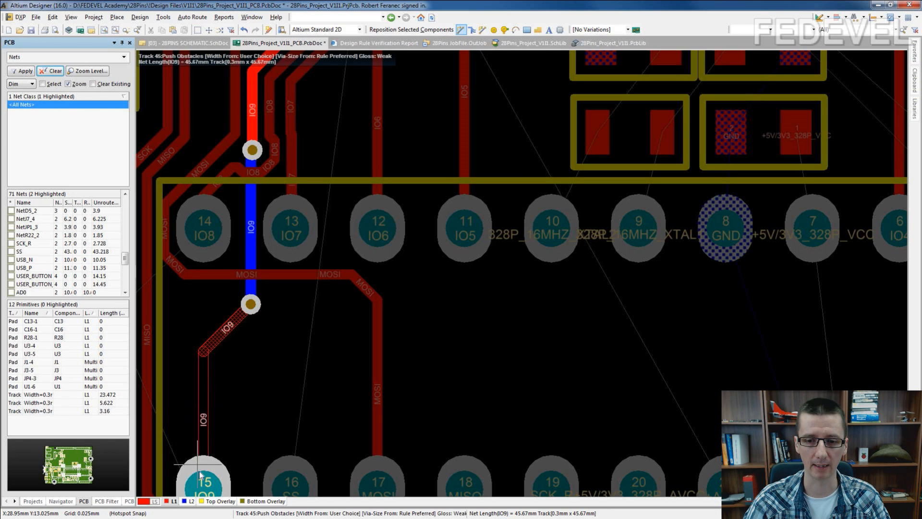
pyautogui.scroll(-3, 213, 426)
pyautogui.click(216, 391)
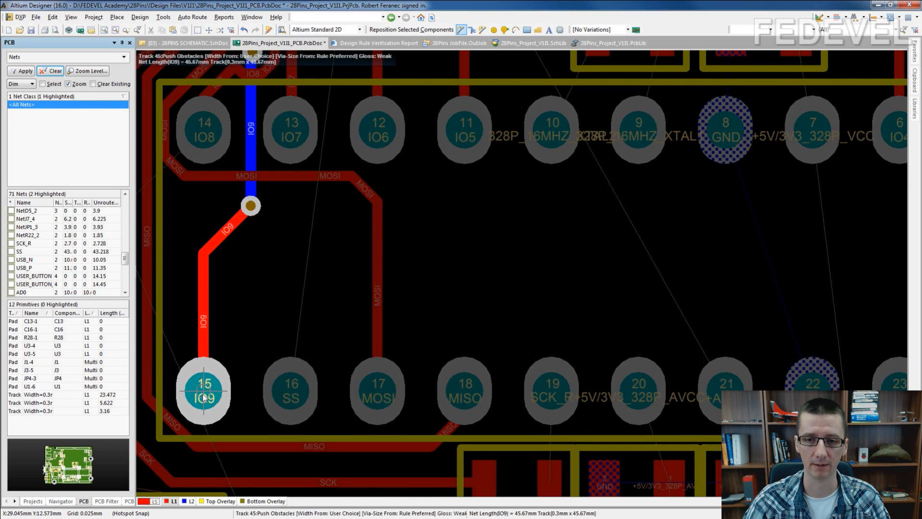
pyautogui.rightClick(216, 392)
pyautogui.rightClick(267, 303)
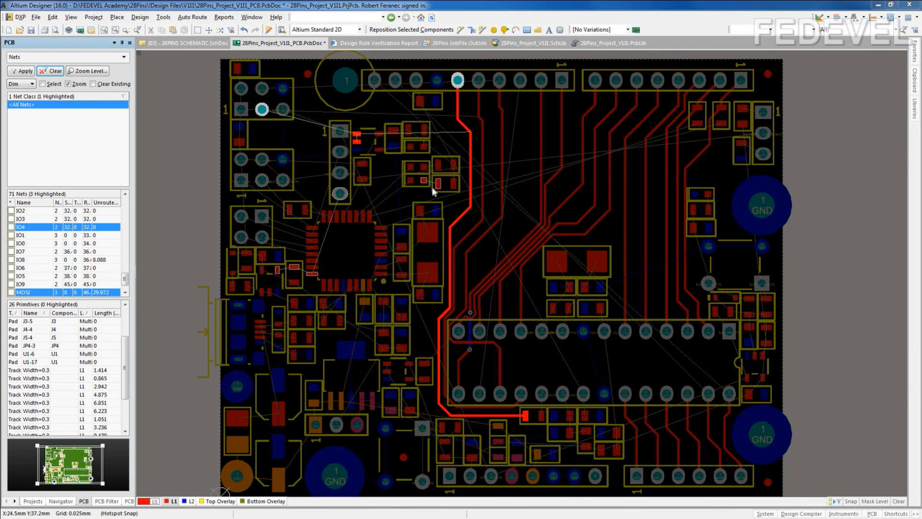
# Route the SS track on L1 from pin 3 of the 10-pin header down along the diagonal track bundle, ending above IC pins 13 and 12
pyautogui.keyDown('ctrl'); pyautogui.scroll(5, 528, 137); pyautogui.keyUp('ctrl')
pyautogui.keyDown('ctrl'); pyautogui.scroll(3, 461, 121); pyautogui.keyUp('ctrl')
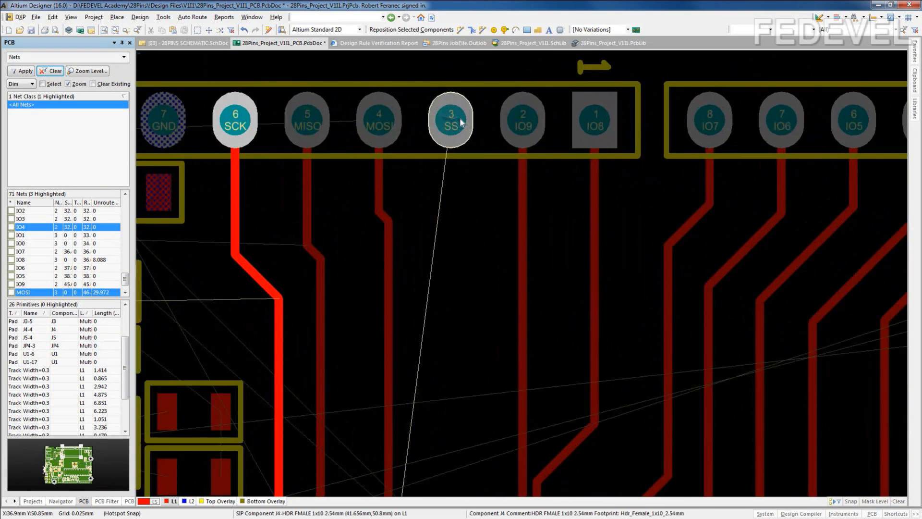
pyautogui.click(460, 30)
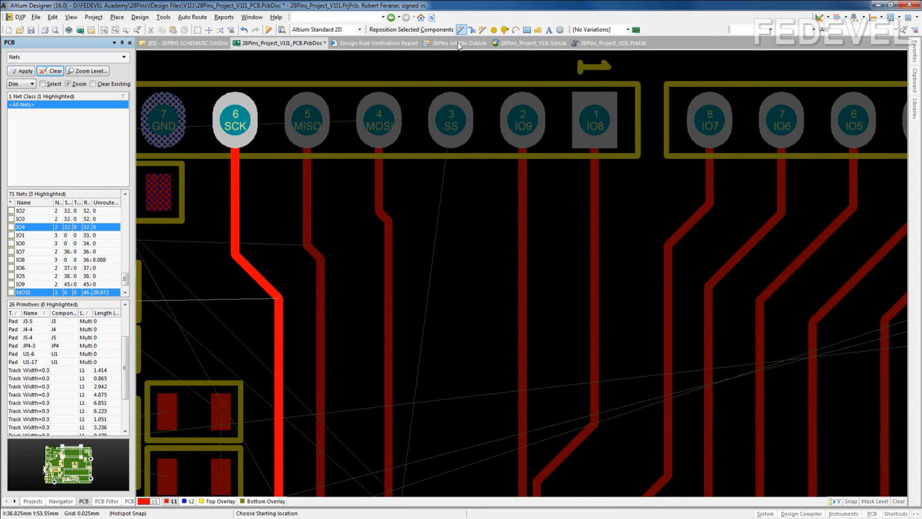
pyautogui.click(450, 117)
pyautogui.keyDown('ctrl'); pyautogui.scroll(-2, 451, 225); pyautogui.keyUp('ctrl')
pyautogui.scroll(-6, 451, 225)
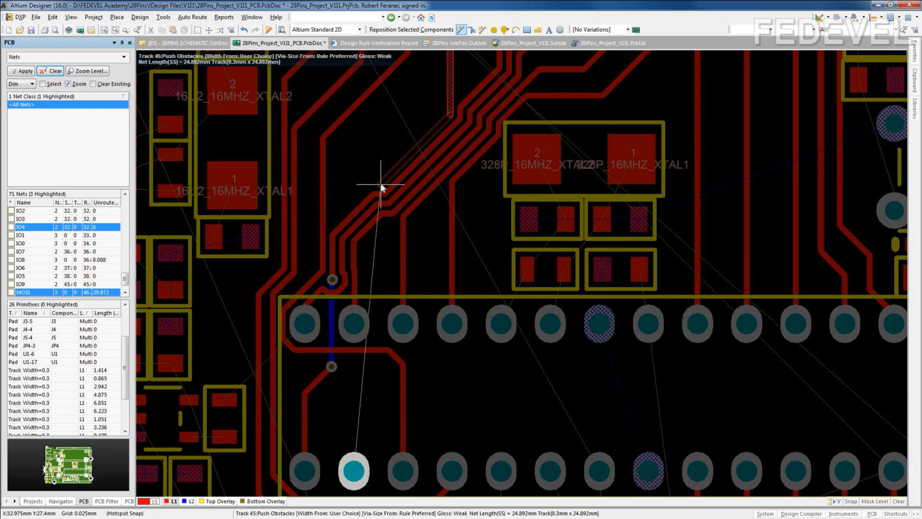
pyautogui.click(381, 185)
pyautogui.click(381, 184)
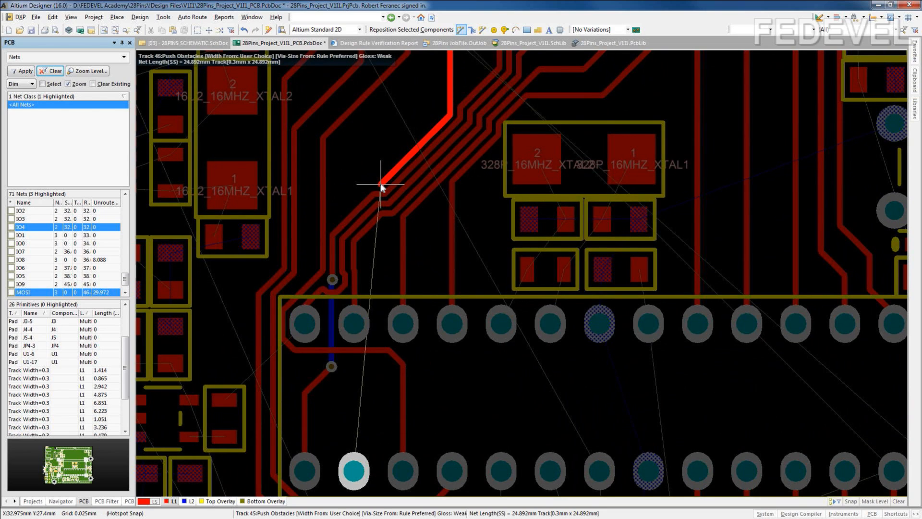
# Take SS through a via to L2, pass between pins 13 and 12, and return to L1 below MOSI to reach pin 16
pyautogui.press('KP_Multiply')
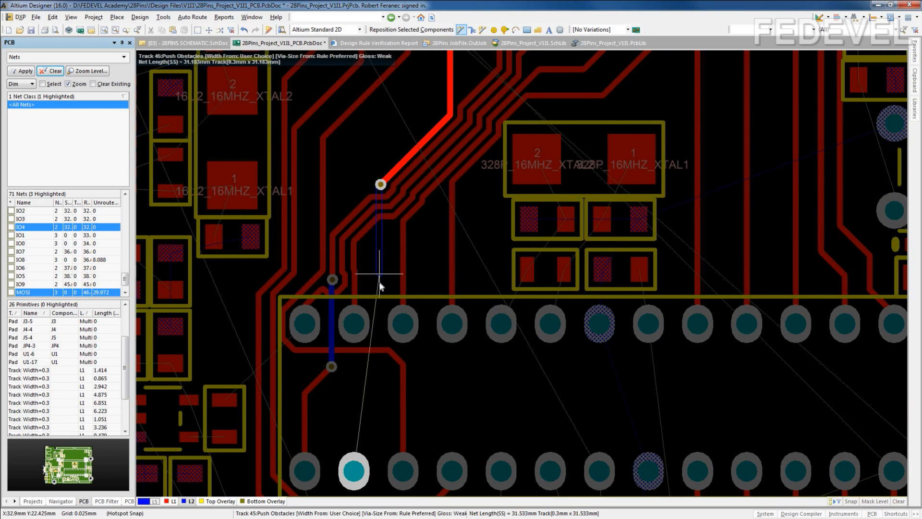
pyautogui.click(377, 367)
pyautogui.press('KP_Multiply')
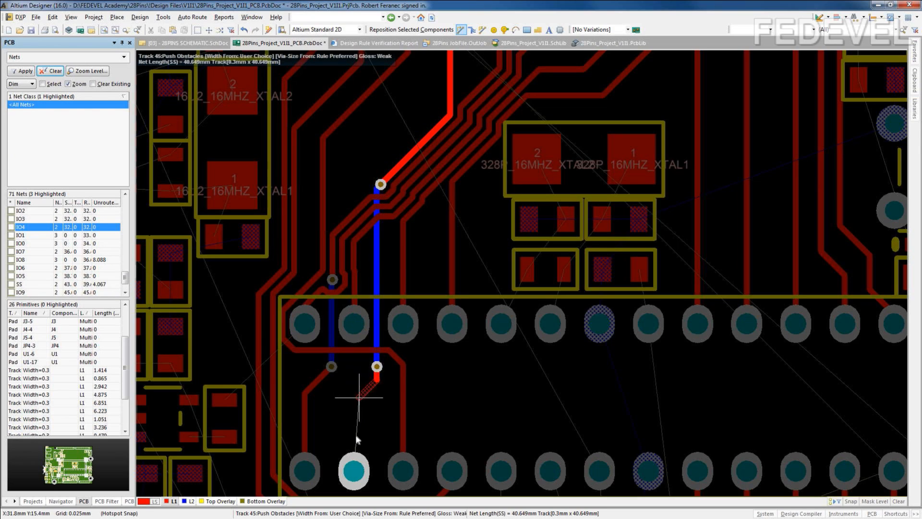
pyautogui.click(354, 472)
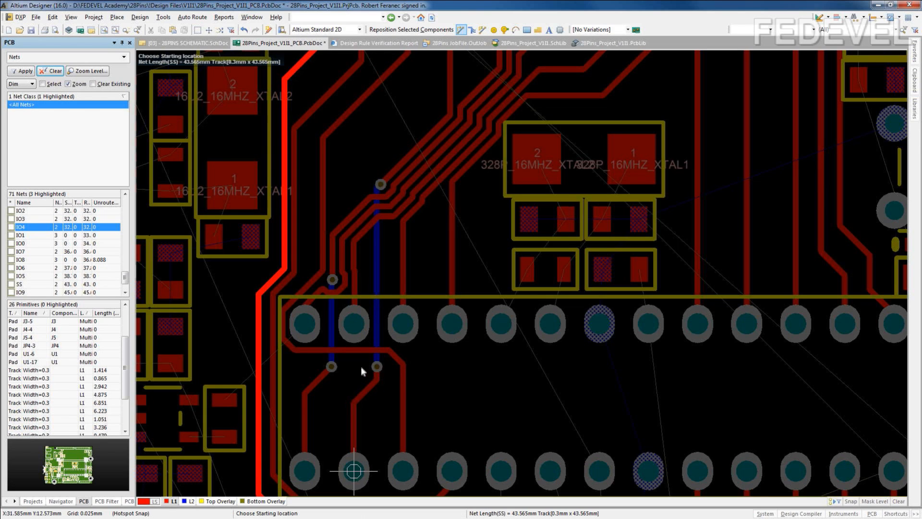
# Reroute the IO7 track from pin 13 diagonally alongside IO6 and up to its existing diagonal section
pyautogui.keyDown('ctrl'); pyautogui.scroll(3, 354, 269); pyautogui.keyUp('ctrl')
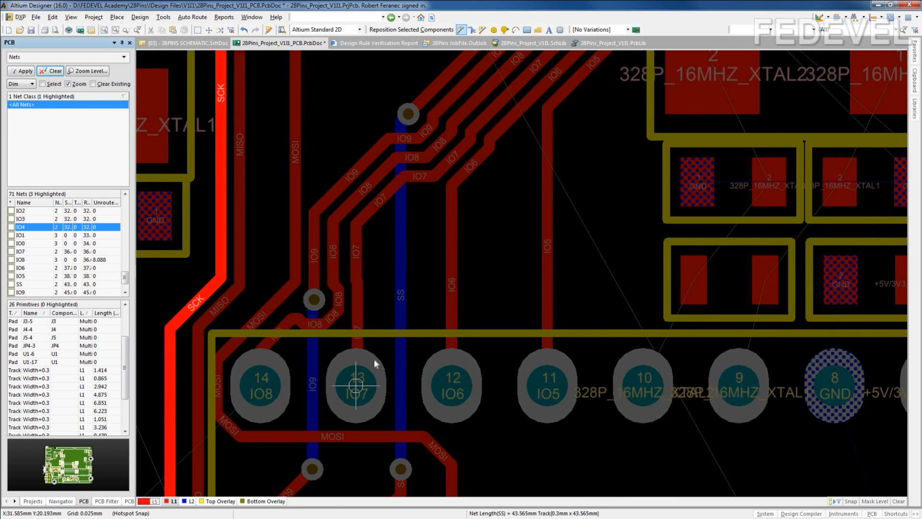
pyautogui.click(356, 386)
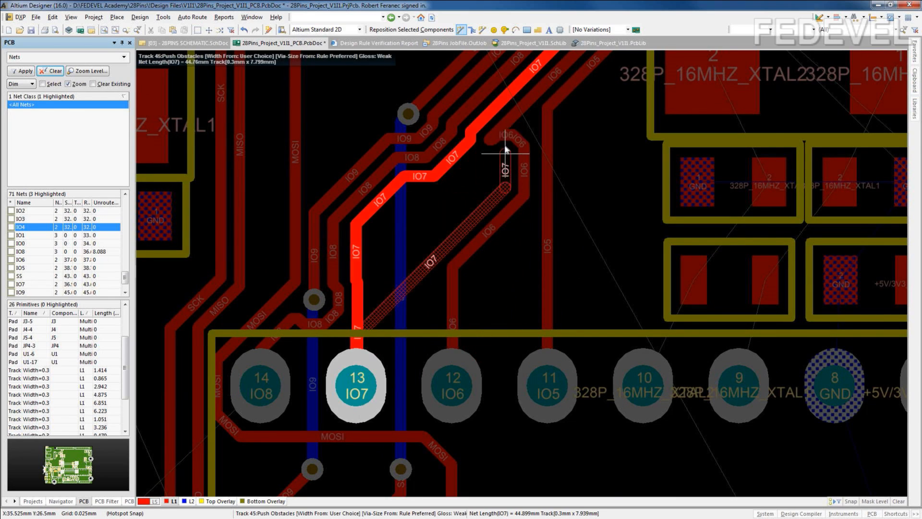
pyautogui.click(510, 126)
pyautogui.click(528, 70)
pyautogui.click(528, 71)
pyautogui.rightClick(528, 71)
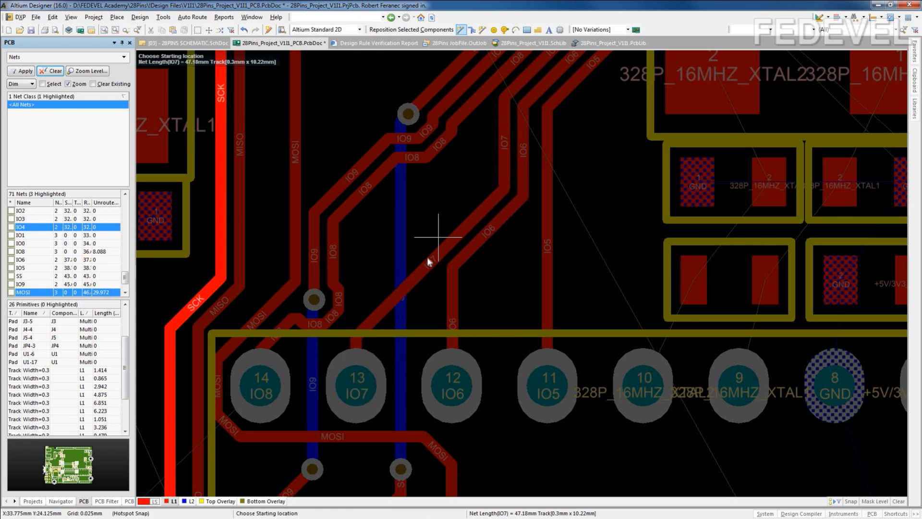
# Reroute the IO8 track from pin 14 diagonally alongside IO7 and up to its existing diagonal section
pyautogui.click(258, 382)
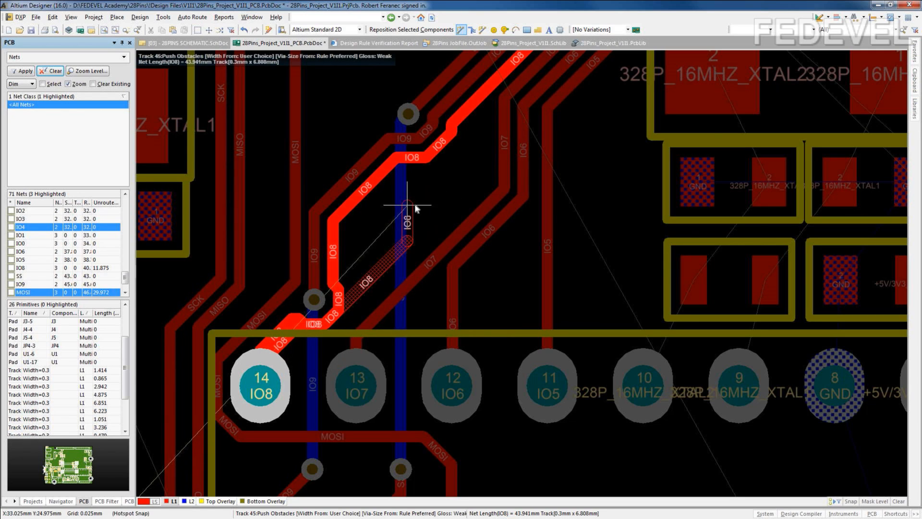
pyautogui.click(467, 126)
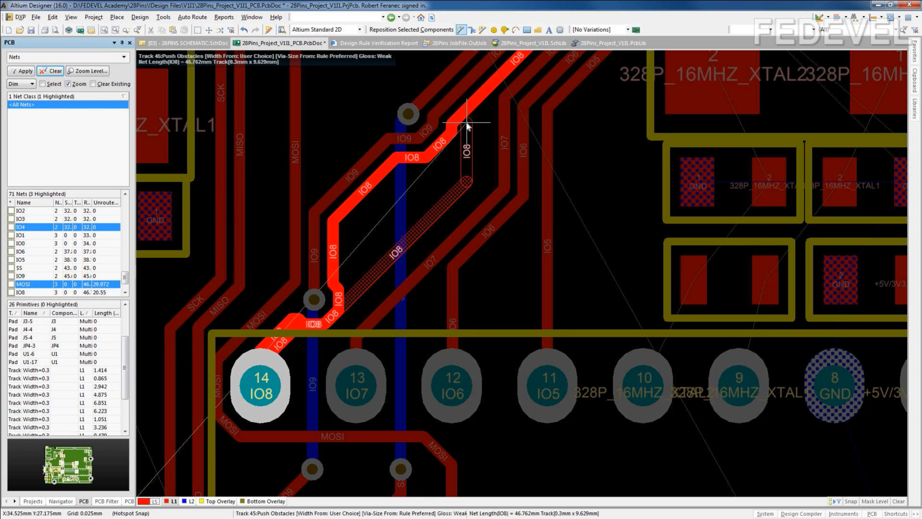
pyautogui.click(489, 87)
pyautogui.click(489, 87)
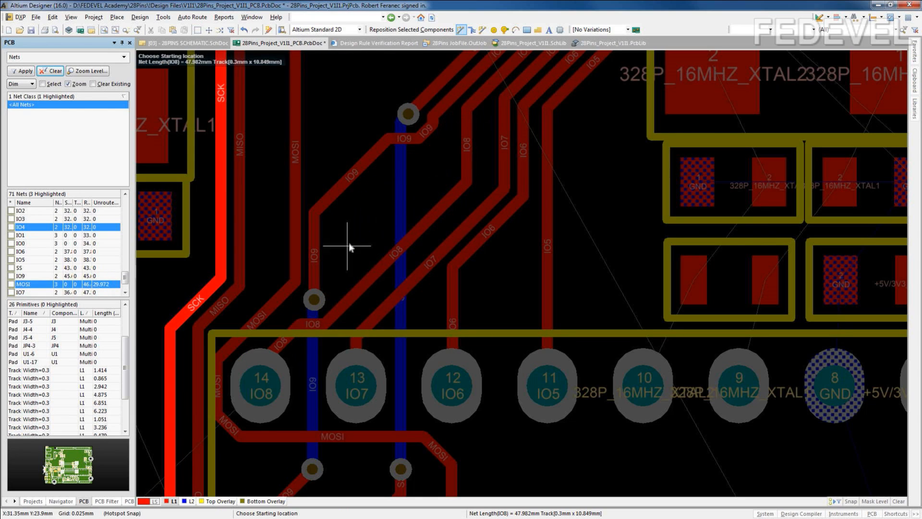
# Reroute the IO9 track alongside IO8 from its diagonal section down to its upper via, and finish routing
pyautogui.click(462, 89)
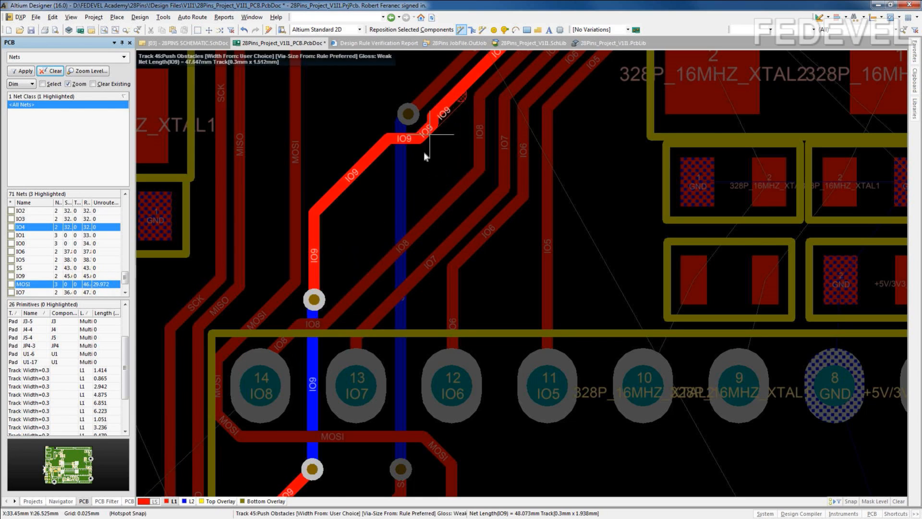
pyautogui.click(314, 300)
pyautogui.keyDown('ctrl'); pyautogui.scroll(-1, 365, 190); pyautogui.keyUp('ctrl')
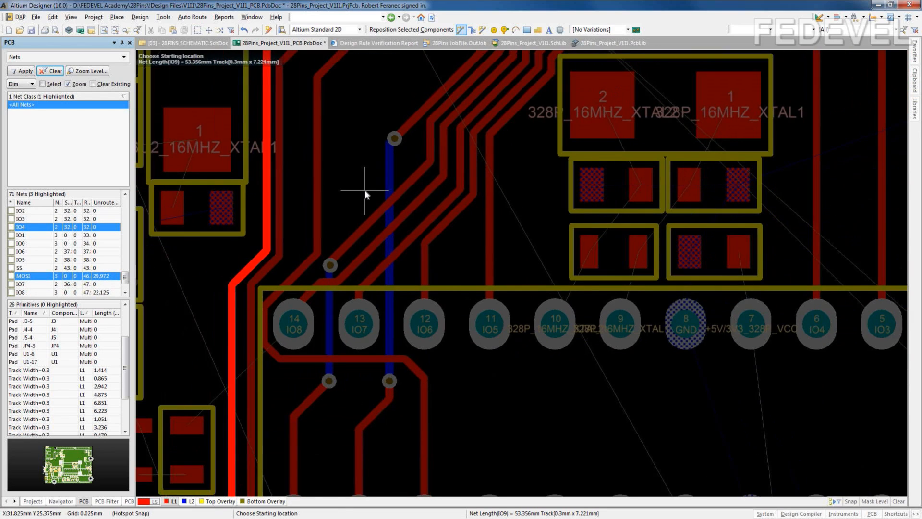
pyautogui.rightClick(365, 191)
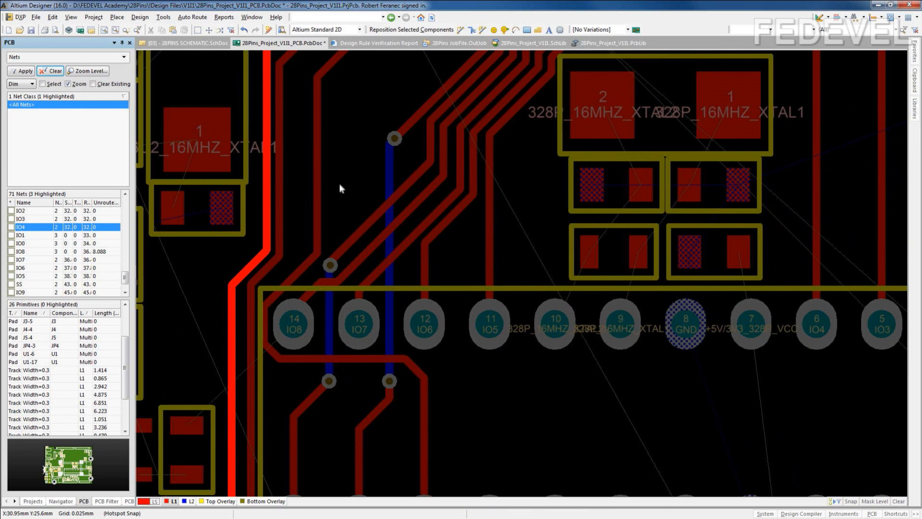
# Start routing 328P_AUTORESETN on L1 from pad 1 of capacitor C11 and take it through a via beside the pad to L2
pyautogui.hotkey('ctrl', 'pagedown')
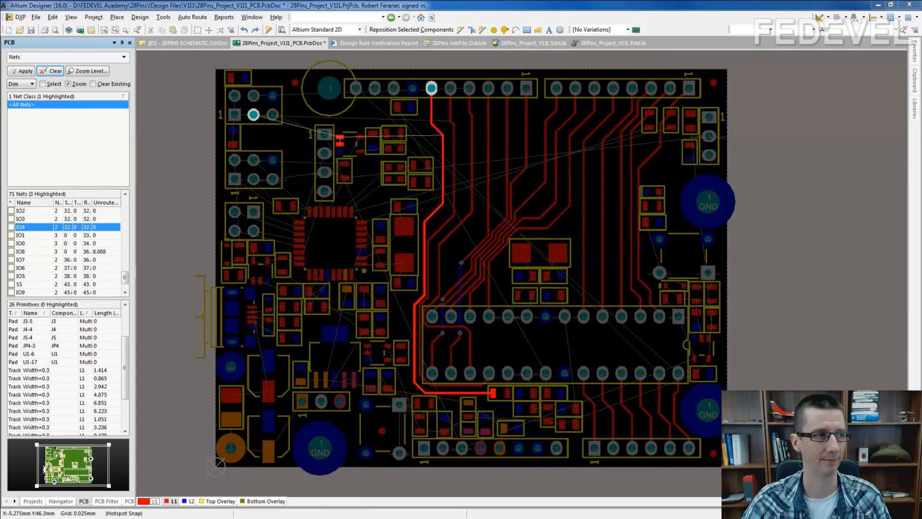
pyautogui.keyDown('ctrl'); pyautogui.scroll(1, 624, 154); pyautogui.keyUp('ctrl')
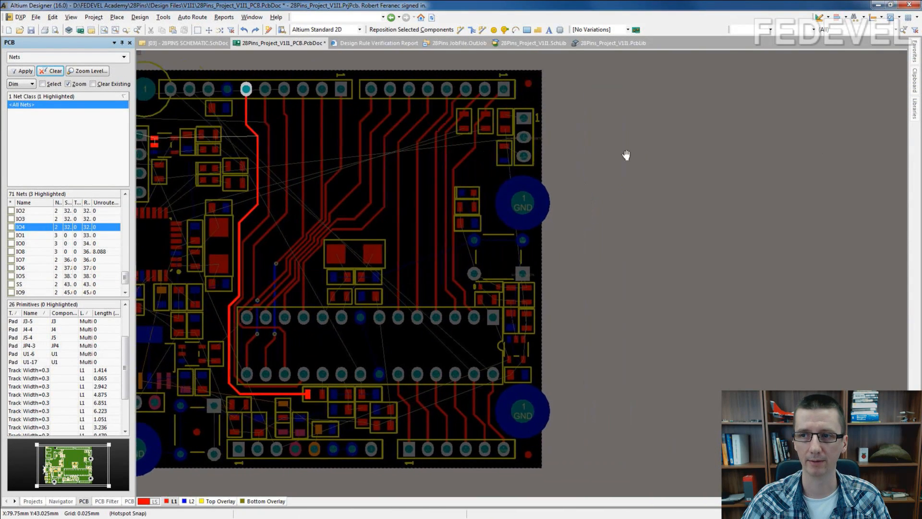
pyautogui.keyDown('ctrl'); pyautogui.scroll(3, 506, 130); pyautogui.keyUp('ctrl')
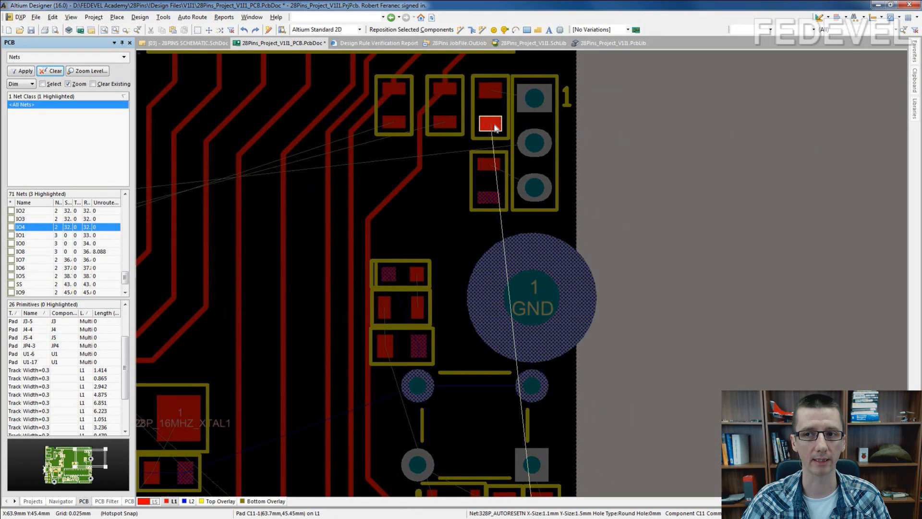
pyautogui.keyDown('ctrl'); pyautogui.scroll(-3, 642, 255); pyautogui.keyUp('ctrl')
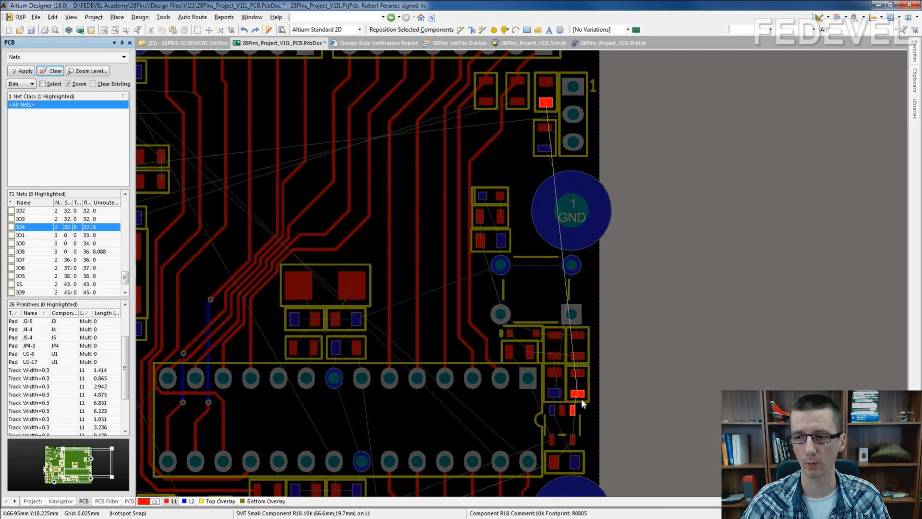
pyautogui.keyDown('ctrl'); pyautogui.scroll(4, 544, 90); pyautogui.keyUp('ctrl')
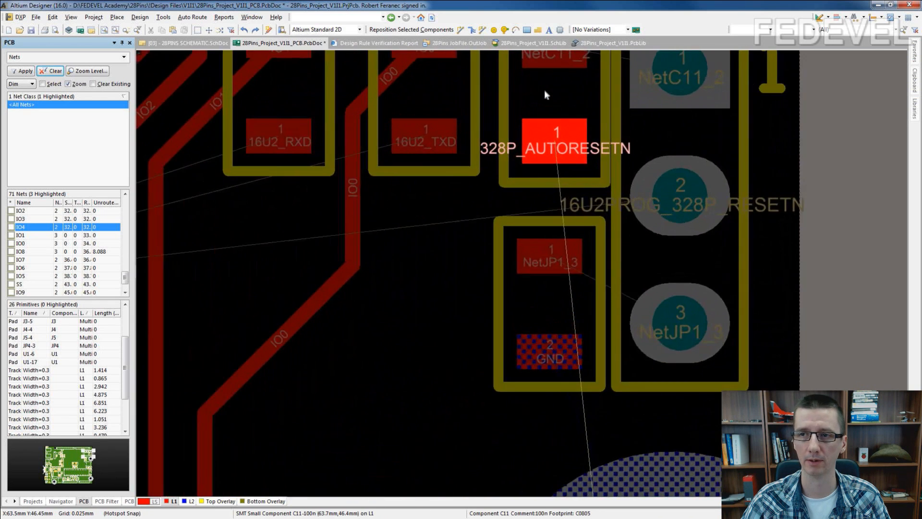
pyautogui.click(460, 29)
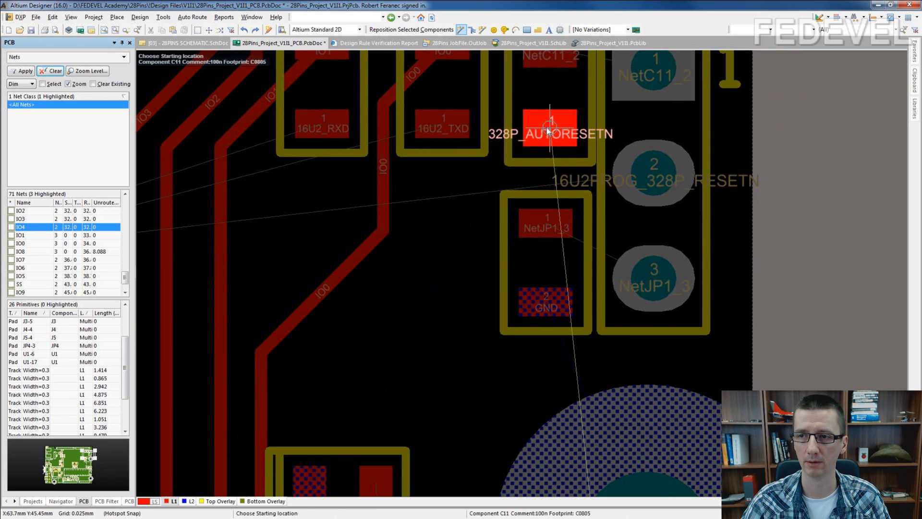
pyautogui.click(515, 129)
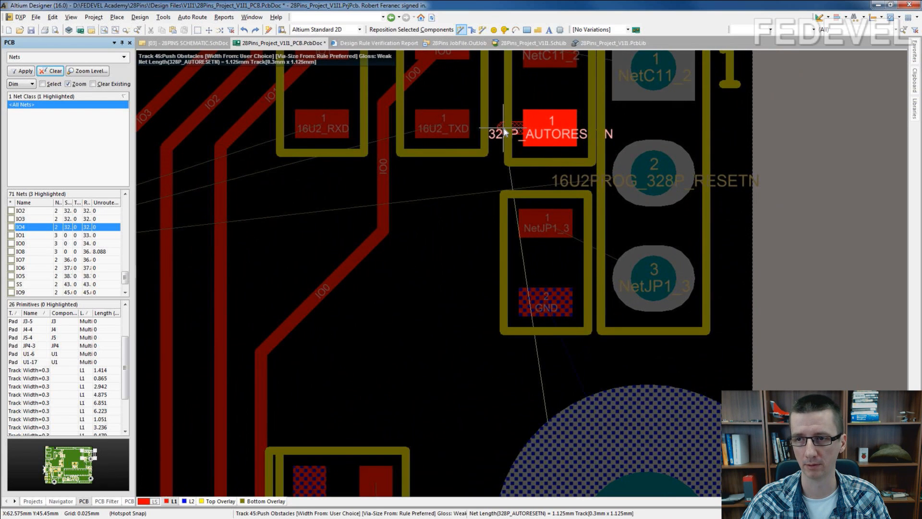
pyautogui.press('KP_Multiply')
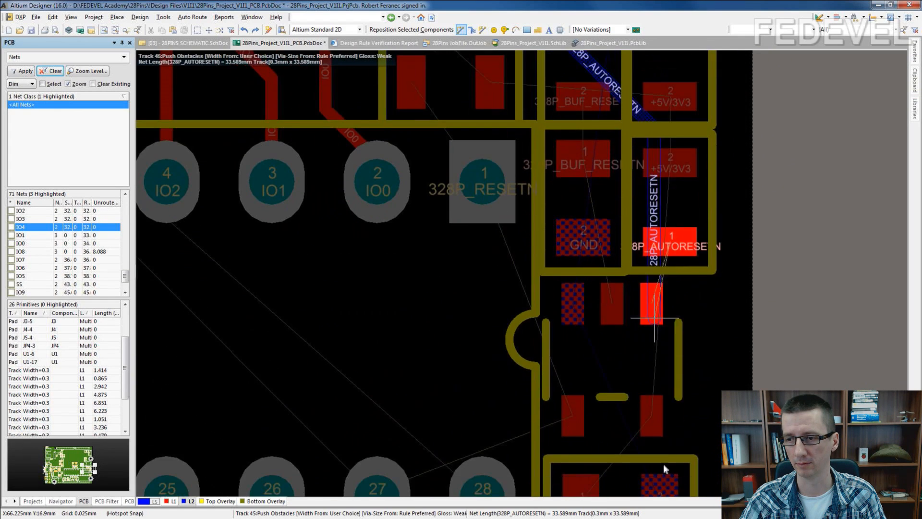
# Bring 328P_AUTORESETN down on L2 to a via below its transistor pad, return to L1, and connect that pad and R18 pad 1
pyautogui.click(651, 343)
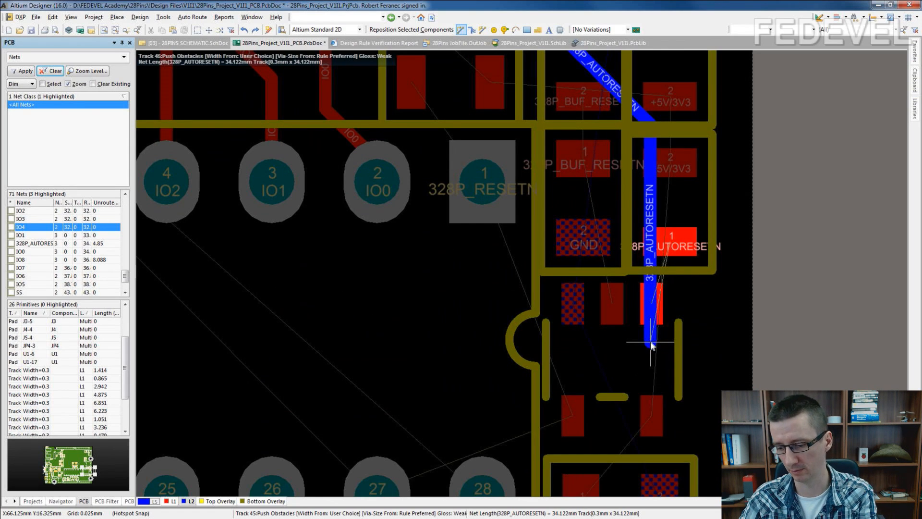
pyautogui.press('KP_Multiply')
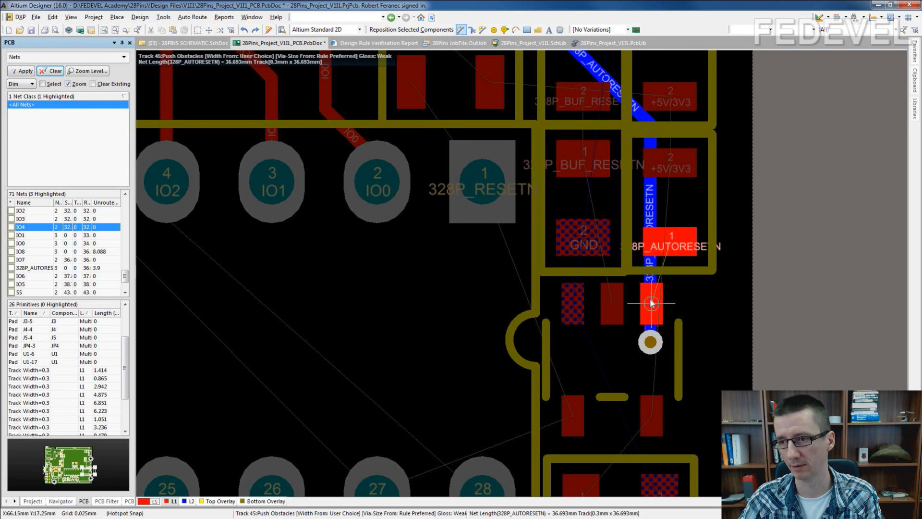
pyautogui.click(673, 243)
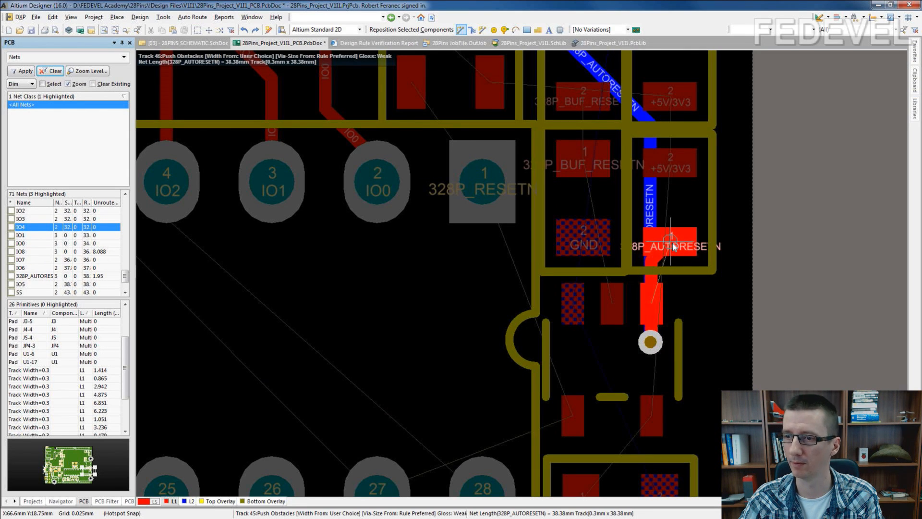
pyautogui.rightClick(674, 246)
pyautogui.rightClick(673, 247)
# Make L2 the active layer and route AD5/SCL from IC pin 28 up alongside the 328P_AUTORESETN track past the reset button
pyautogui.keyDown('ctrl'); pyautogui.scroll(-3, 655, 192); pyautogui.keyUp('ctrl')
pyautogui.moveTo(689, 148); pyautogui.dragTo(678, 374, button='right')
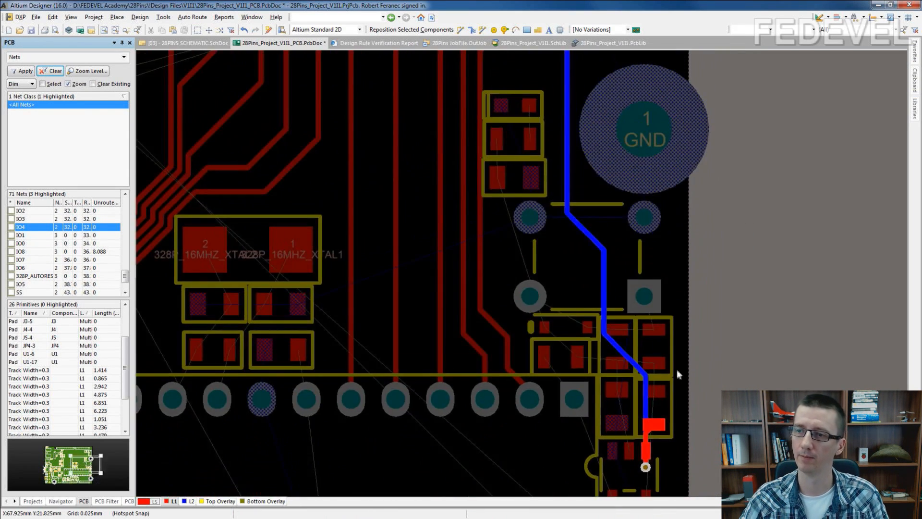
pyautogui.keyDown('ctrl'); pyautogui.scroll(-5, 651, 214); pyautogui.keyUp('ctrl')
pyautogui.moveTo(635, 157)
pyautogui.mouseDown(button='right')
pyautogui.moveTo(628, 260)
pyautogui.moveTo(631, 139)
pyautogui.mouseUp(button='right')
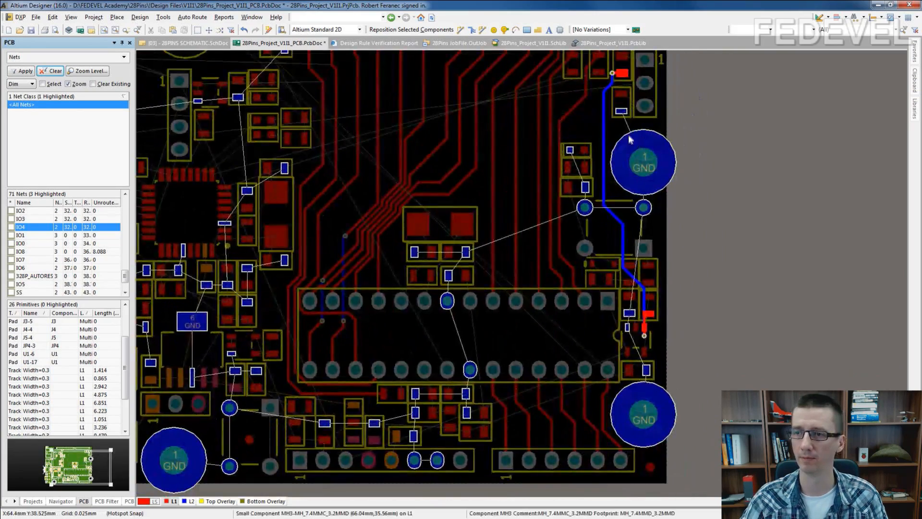
pyautogui.keyDown('ctrl'); pyautogui.scroll(4, 618, 78); pyautogui.keyUp('ctrl')
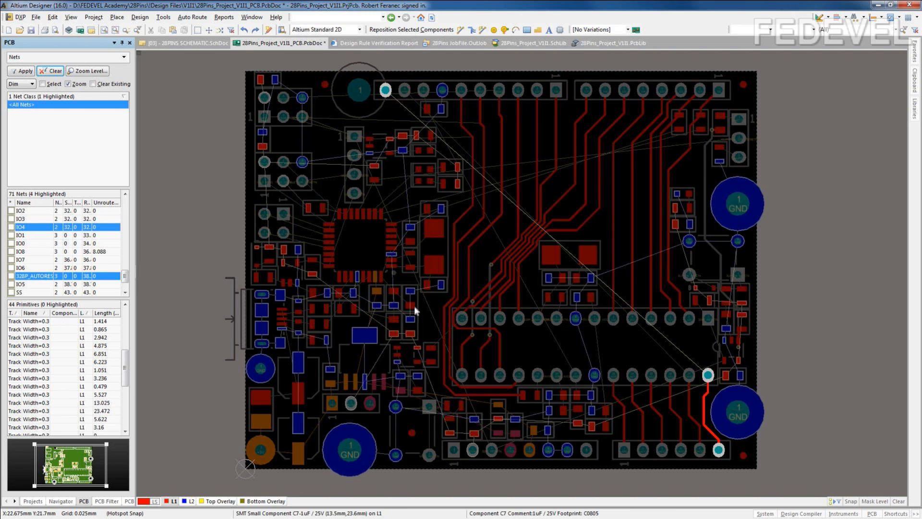
pyautogui.click(189, 501)
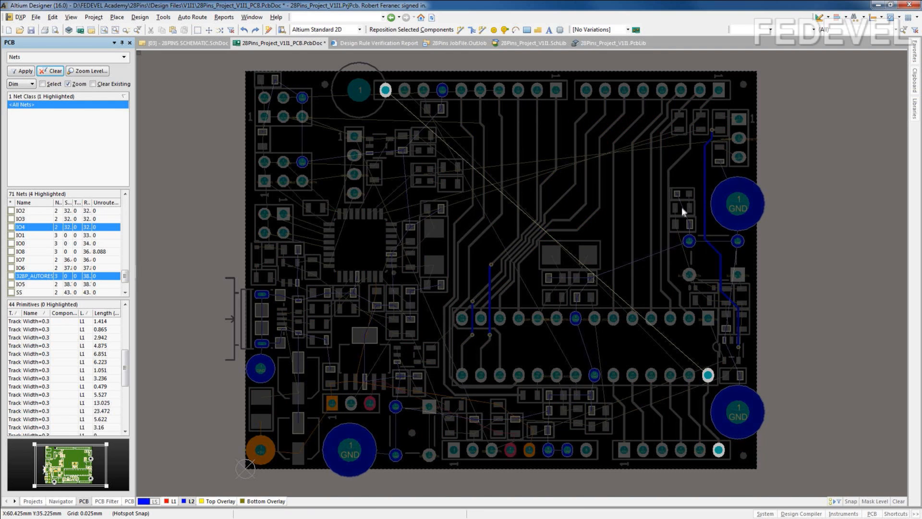
pyautogui.keyDown('ctrl'); pyautogui.scroll(5, 654, 319); pyautogui.keyUp('ctrl')
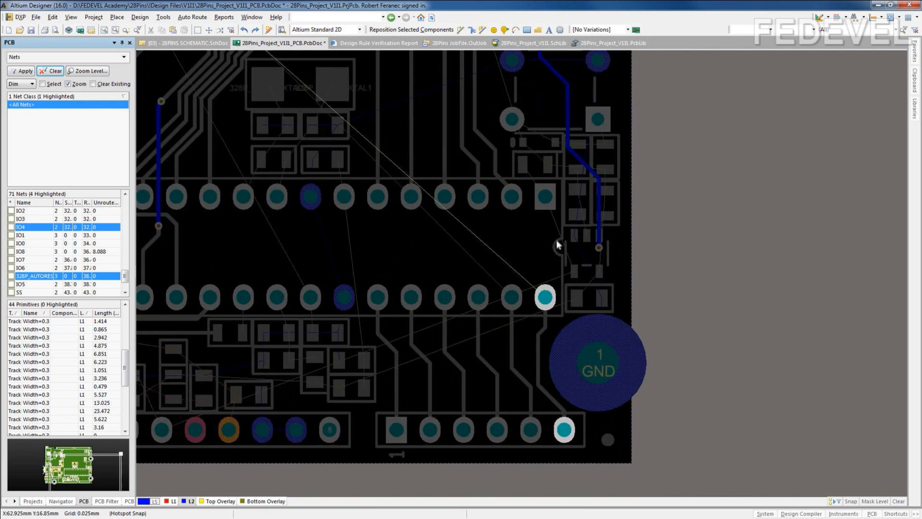
pyautogui.click(461, 31)
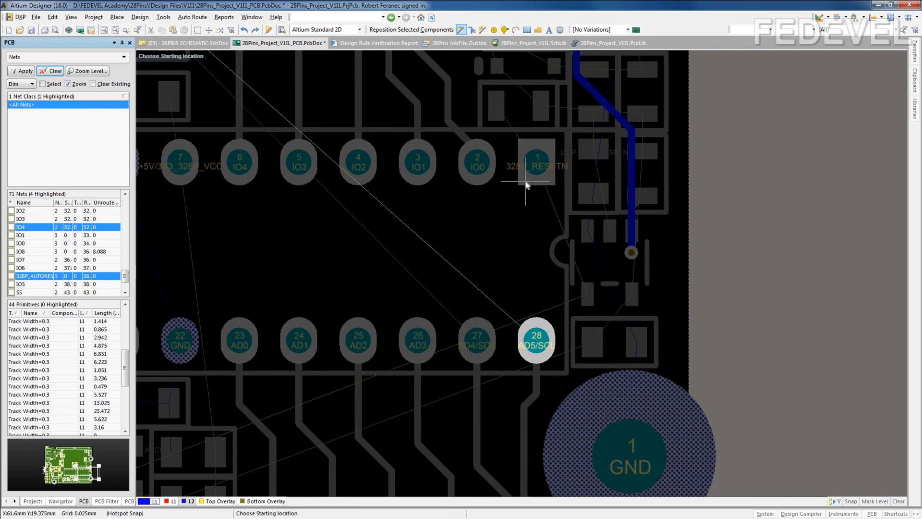
pyautogui.click(537, 344)
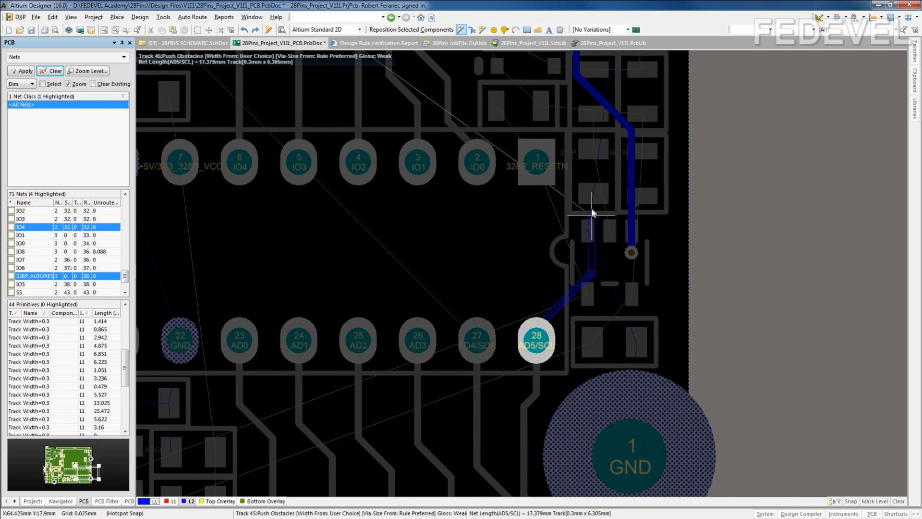
pyautogui.scroll(4, 540, 230)
pyautogui.click(539, 228)
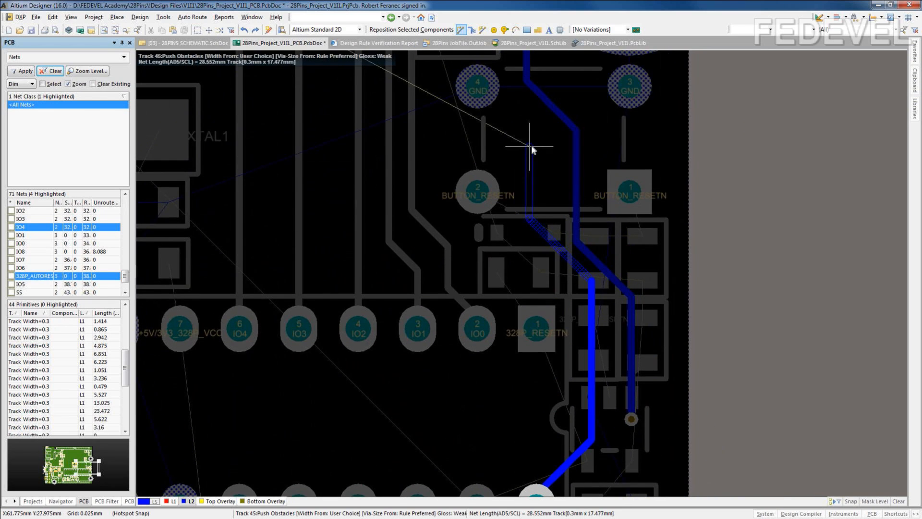
pyautogui.scroll(4, 500, 168)
pyautogui.click(498, 204)
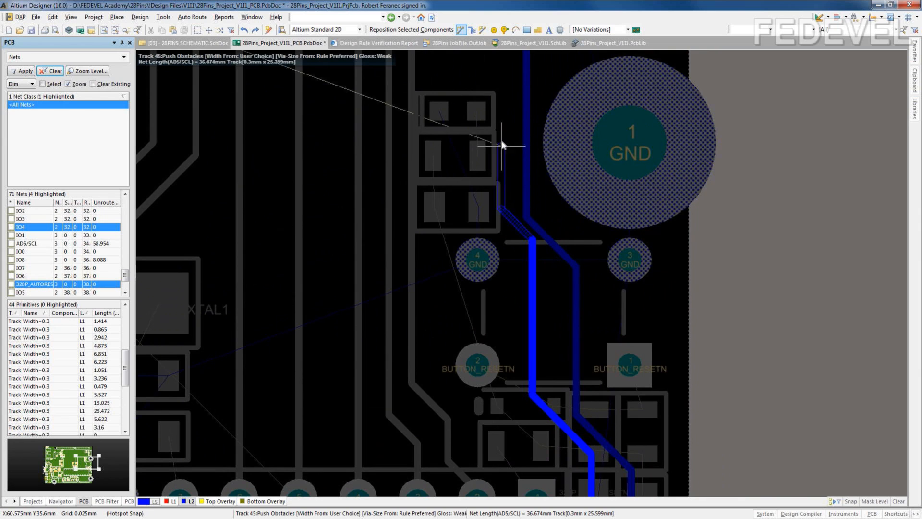
# Continue AD5/SCL on L2 up to the IO header, then straight across below both headers to header pin 10
pyautogui.scroll(1, 501, 124)
pyautogui.scroll(5, 501, 110)
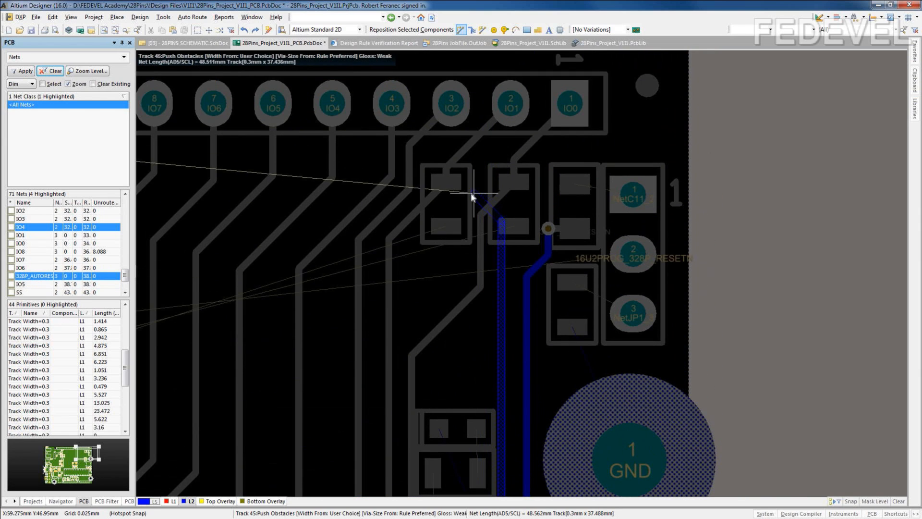
pyautogui.click(460, 194)
pyautogui.moveTo(258, 195); pyautogui.dragTo(754, 195, button='right')
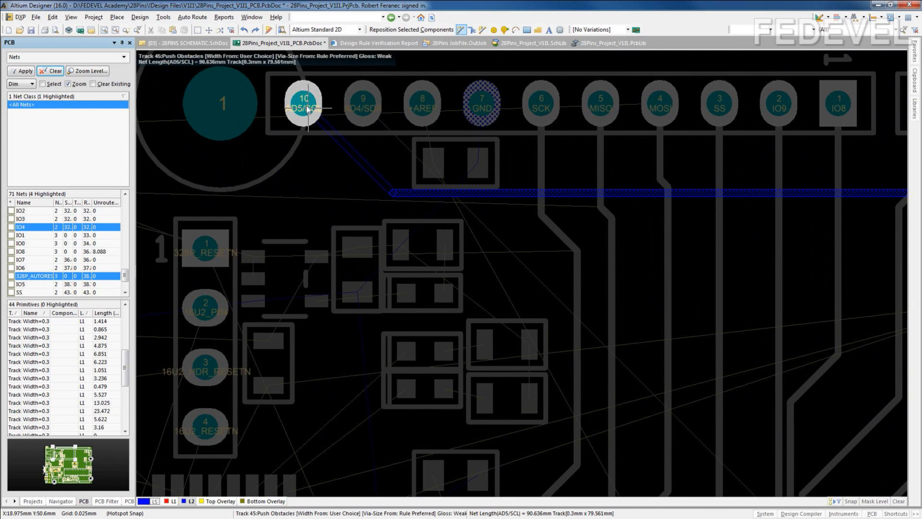
pyautogui.click(305, 107)
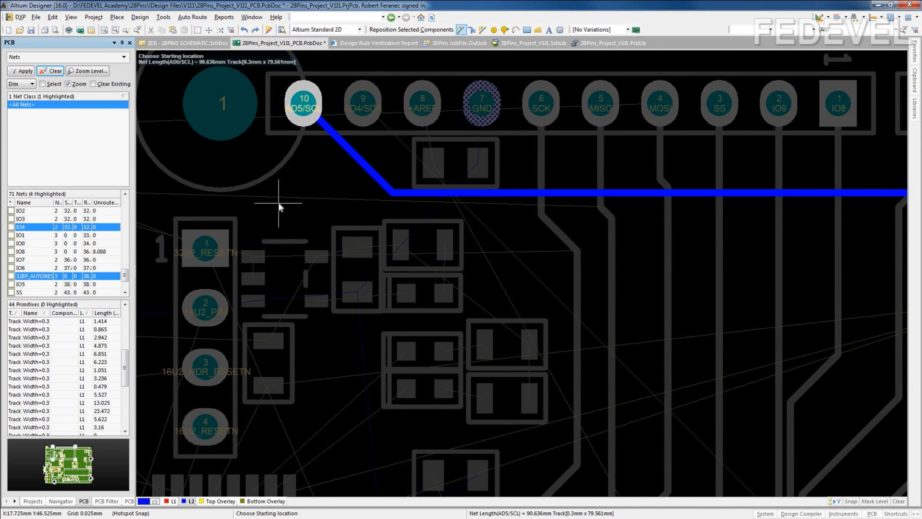
# Reroute the AD5/SCL end on L2 between header pins 8 and 9 and around above pin 9 to pin 10
pyautogui.keyDown('ctrl'); pyautogui.scroll(-2, 331, 134); pyautogui.keyUp('ctrl')
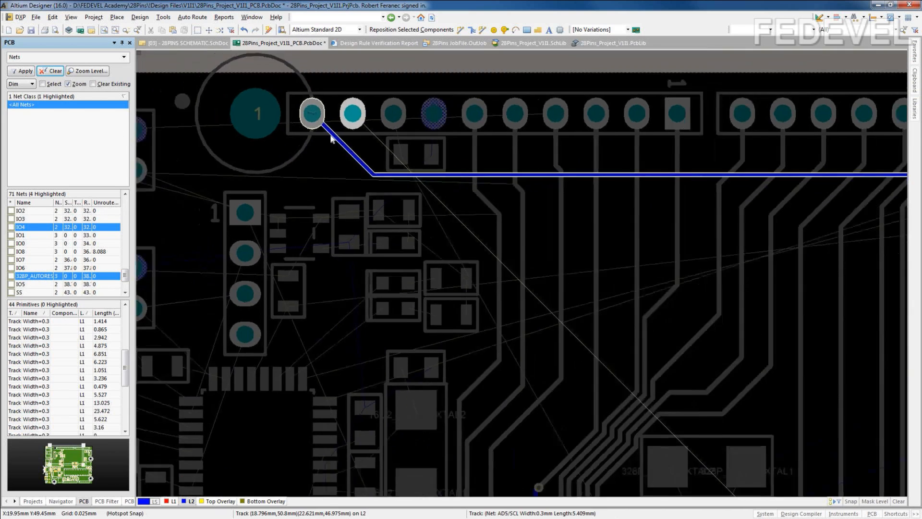
pyautogui.keyDown('ctrl'); pyautogui.scroll(-2, 330, 138); pyautogui.keyUp('ctrl')
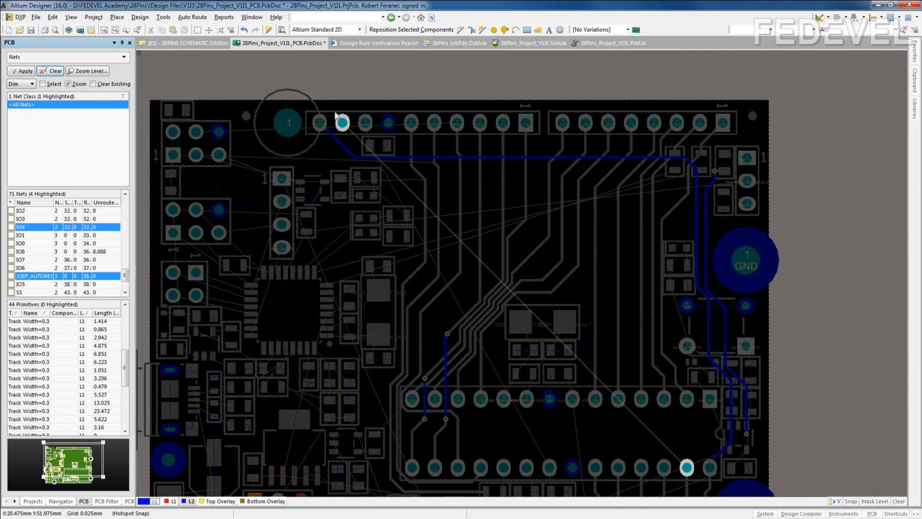
pyautogui.keyDown('ctrl'); pyautogui.scroll(5, 332, 111); pyautogui.keyUp('ctrl')
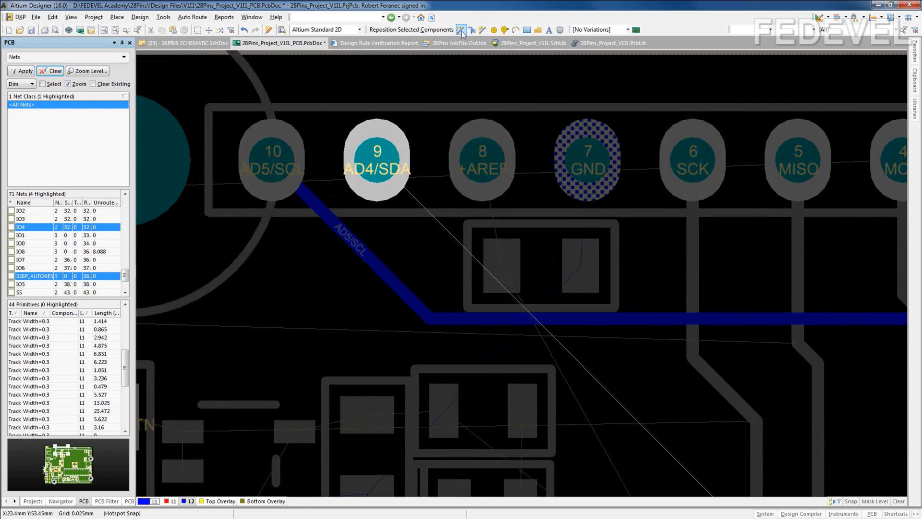
pyautogui.click(461, 29)
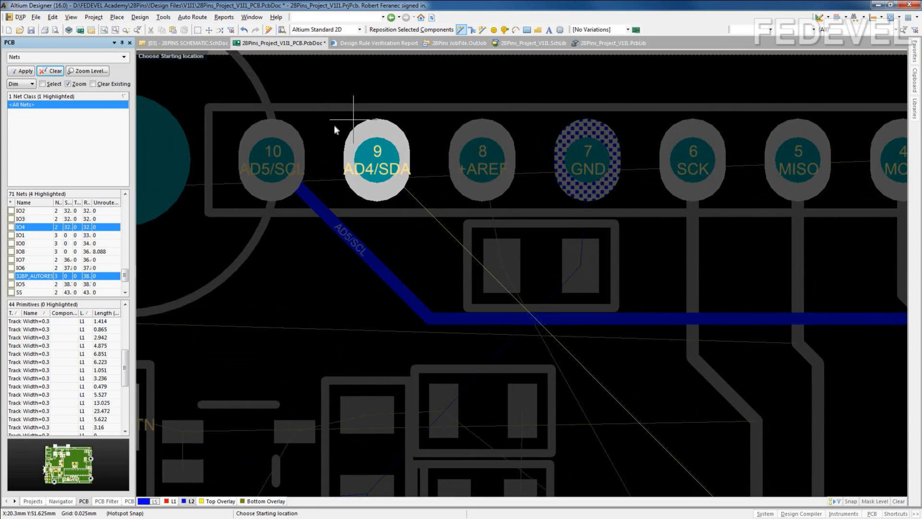
pyautogui.click(487, 312)
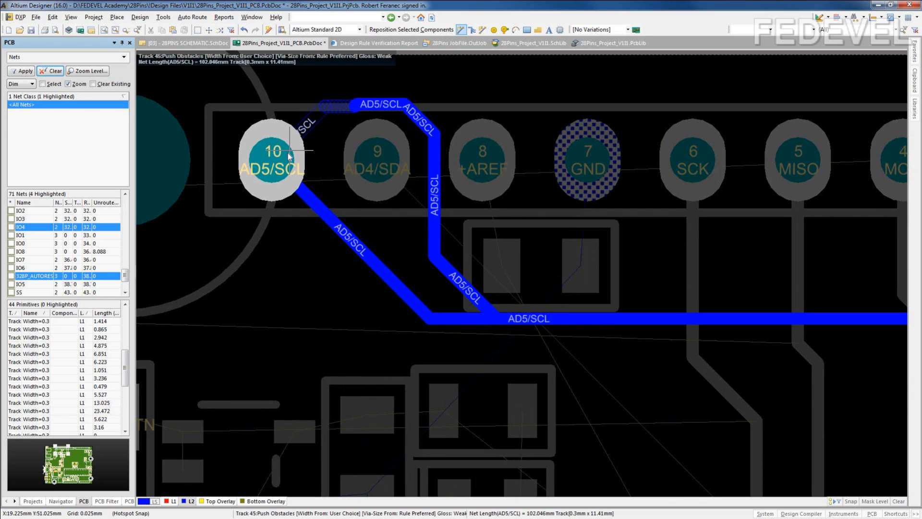
pyautogui.click(273, 167)
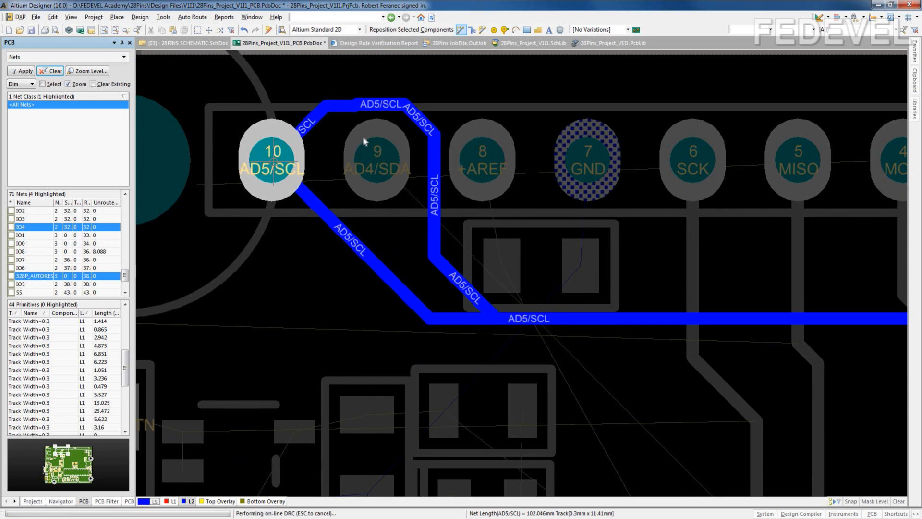
pyautogui.click(404, 104)
pyautogui.rightClick(315, 117)
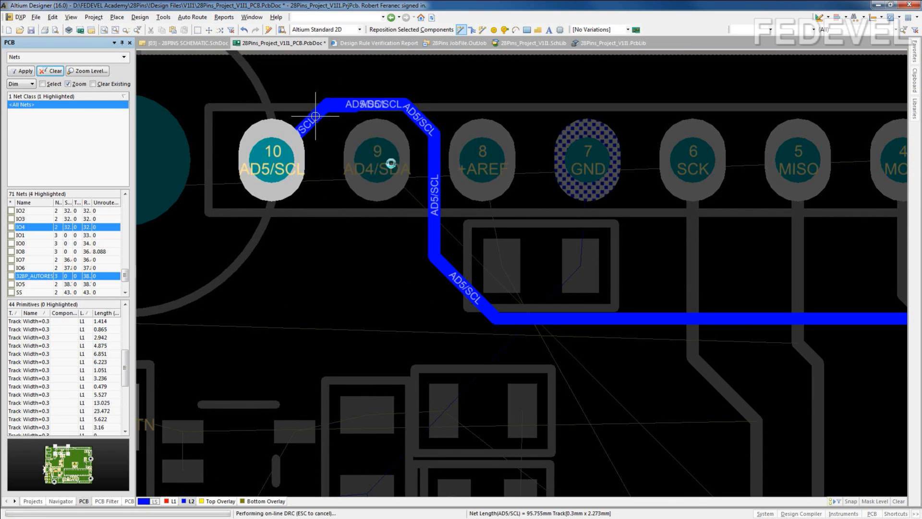
# Route AD4/SDA on L2 from header pin 9 across below AD5/SCL, down past the reset button, and to IC pin 27
pyautogui.click(377, 165)
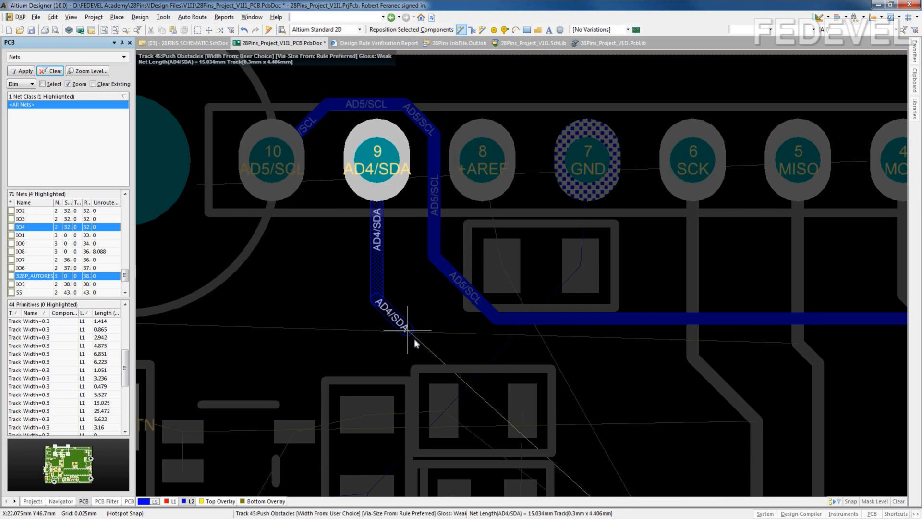
pyautogui.keyDown('ctrl'); pyautogui.scroll(-1, 585, 379); pyautogui.keyUp('ctrl')
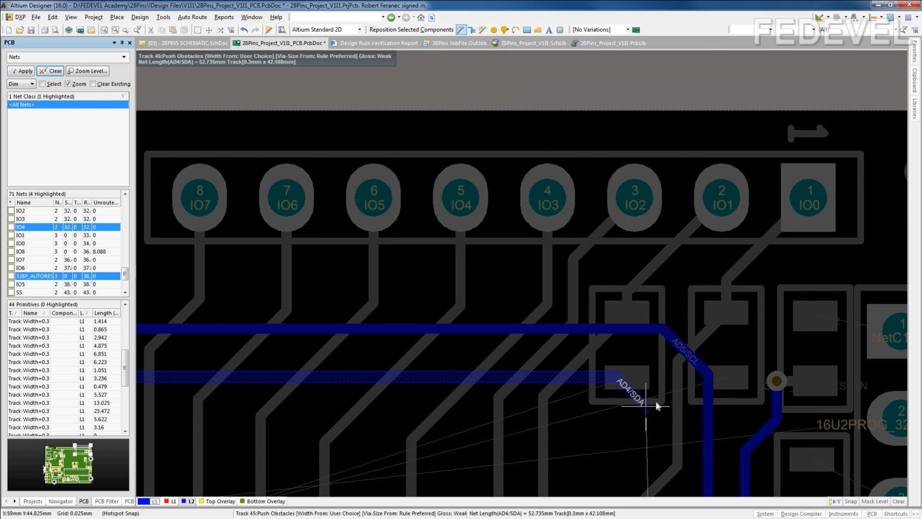
pyautogui.keyDown('ctrl'); pyautogui.scroll(-2, 661, 413); pyautogui.keyUp('ctrl')
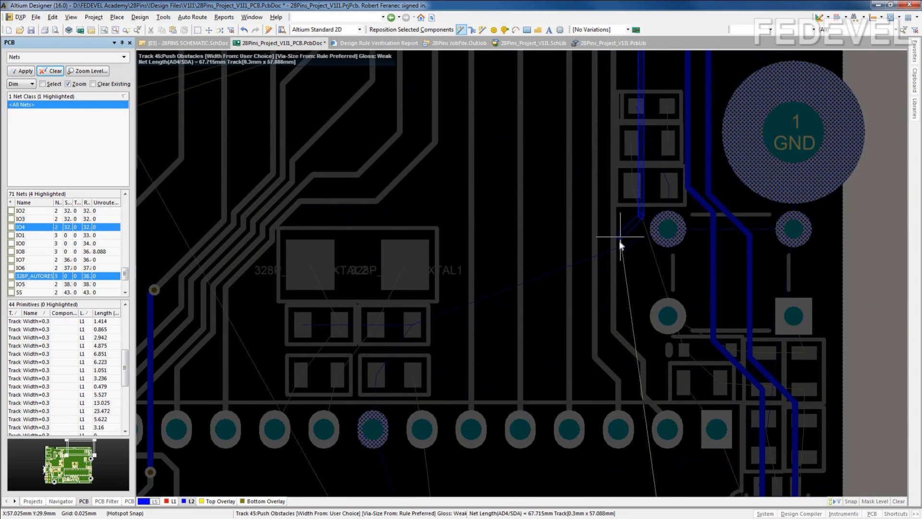
pyautogui.click(621, 190)
pyautogui.click(720, 372)
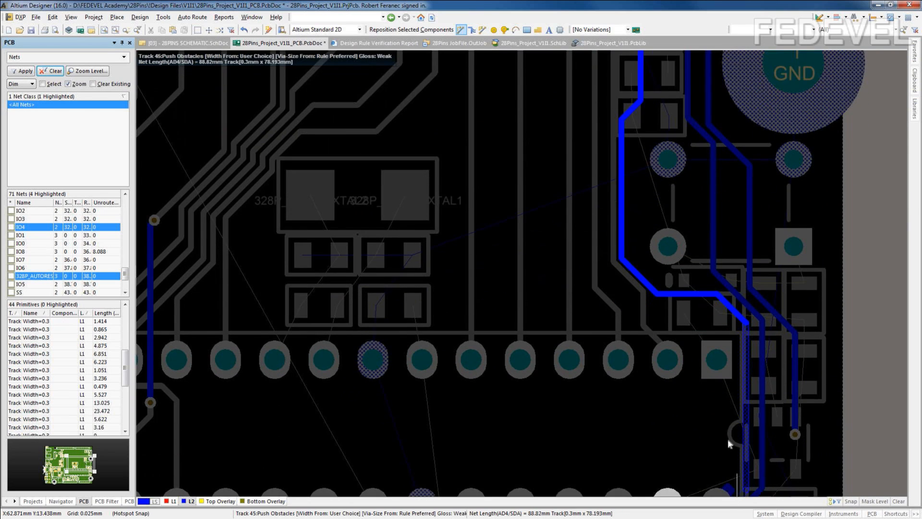
pyautogui.keyDown('ctrl'); pyautogui.scroll(2, 684, 304); pyautogui.keyUp('ctrl')
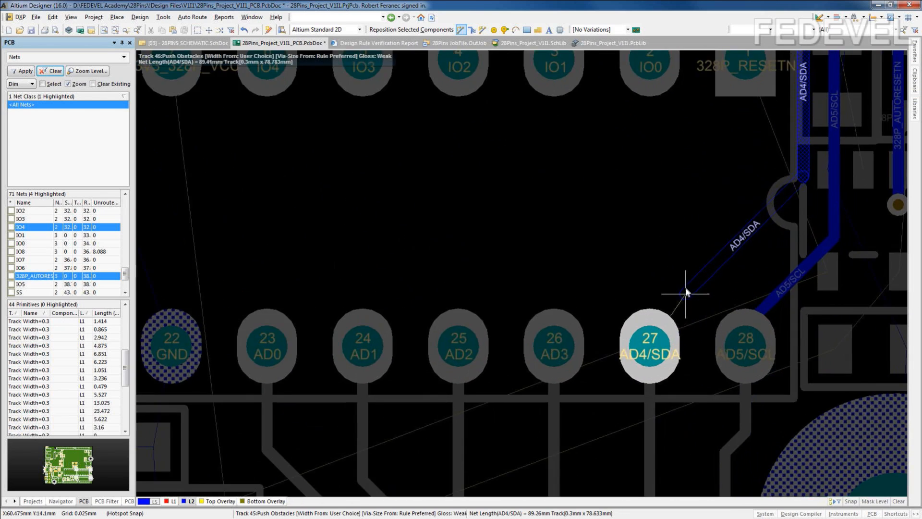
pyautogui.click(650, 346)
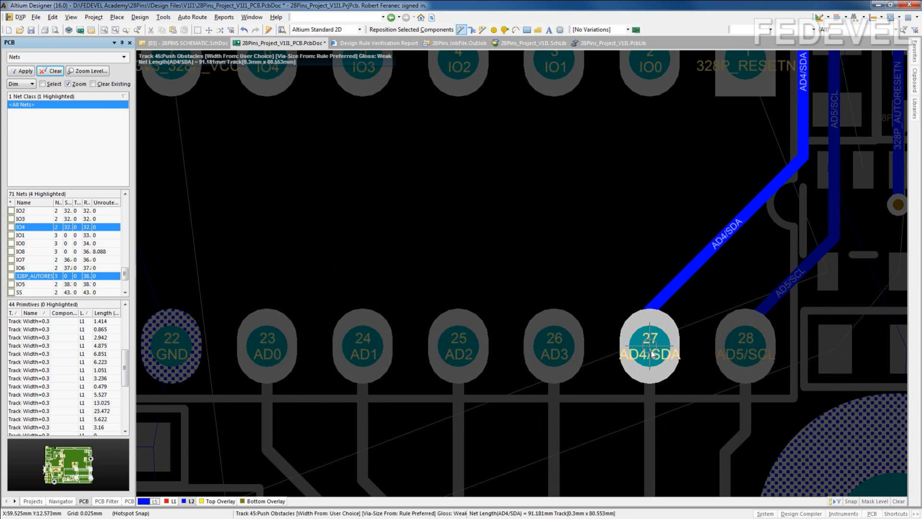
pyautogui.press('Escape')
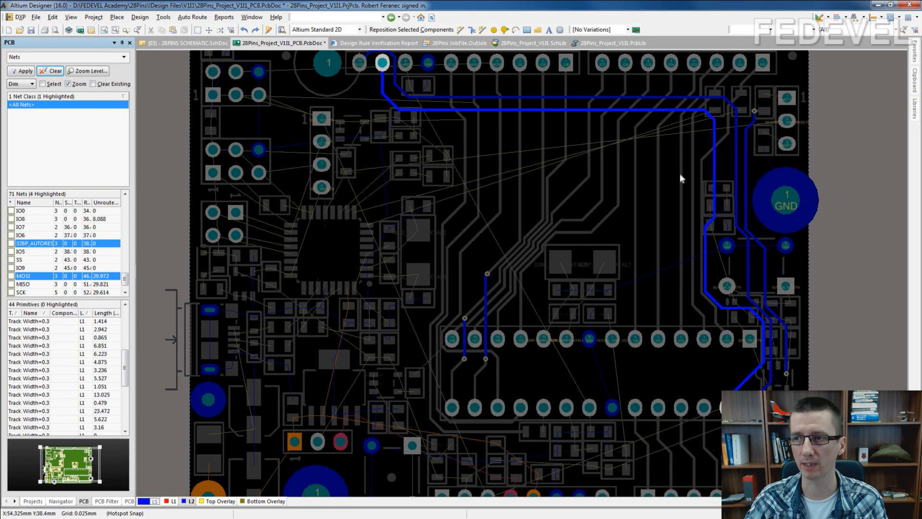
# Make L1 the active layer and reroute IO0 to jog across just below the 16U2_RXD resistor pad
pyautogui.moveTo(679, 173); pyautogui.dragTo(656, 192, button='right')
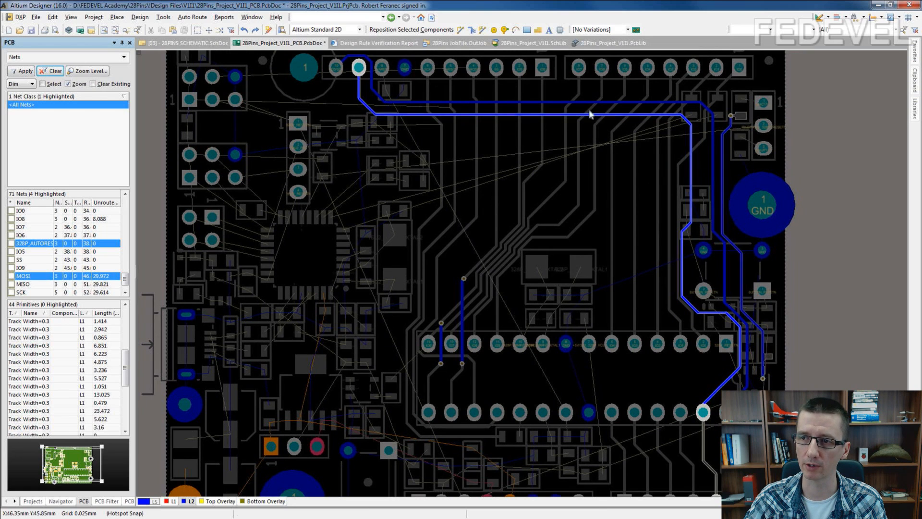
pyautogui.click(171, 501)
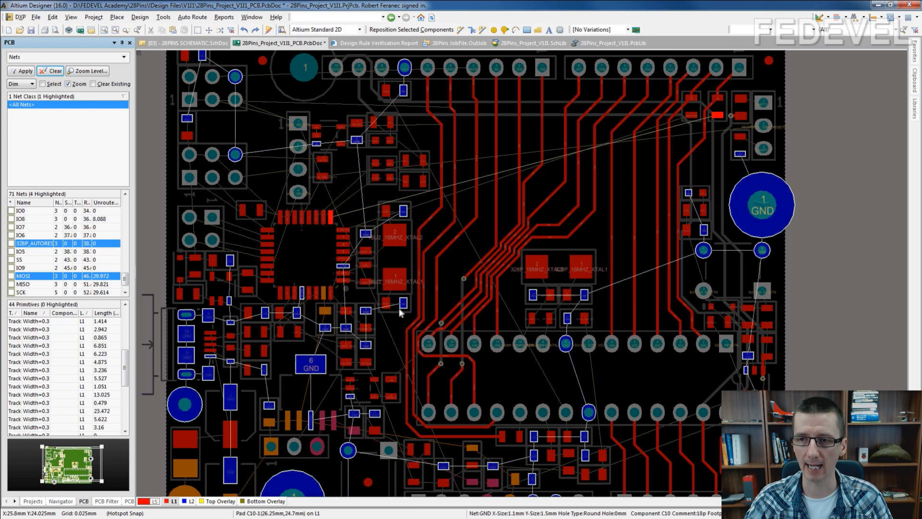
pyautogui.press('KP_Multiply')
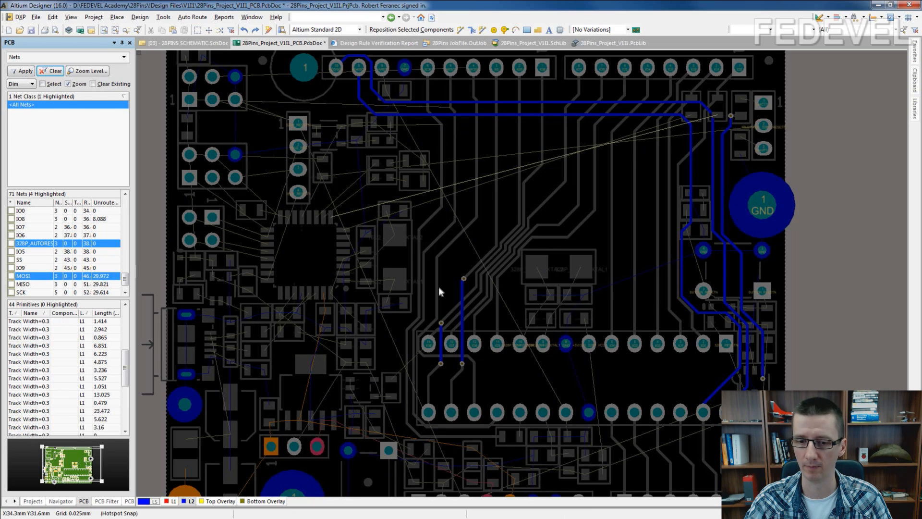
pyautogui.press('KP_Multiply')
pyautogui.keyDown('ctrl'); pyautogui.scroll(6, 597, 174); pyautogui.keyUp('ctrl')
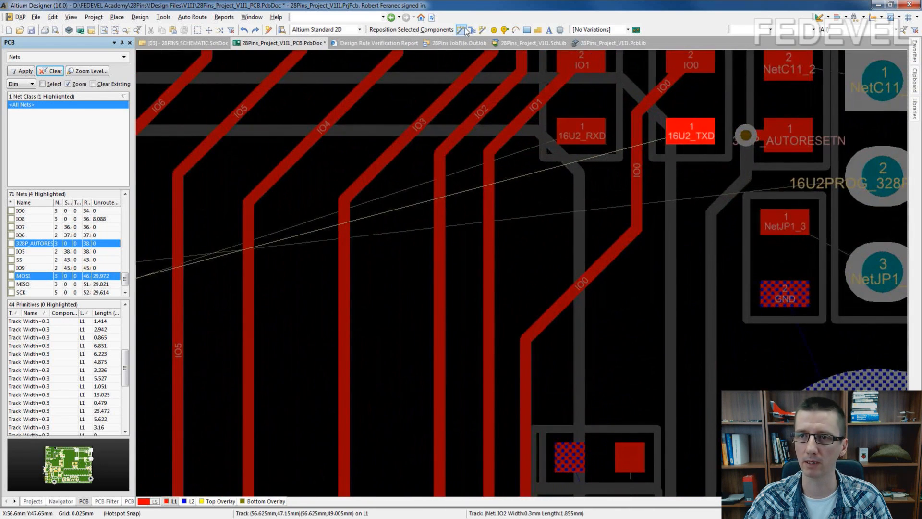
pyautogui.click(460, 31)
pyautogui.click(526, 383)
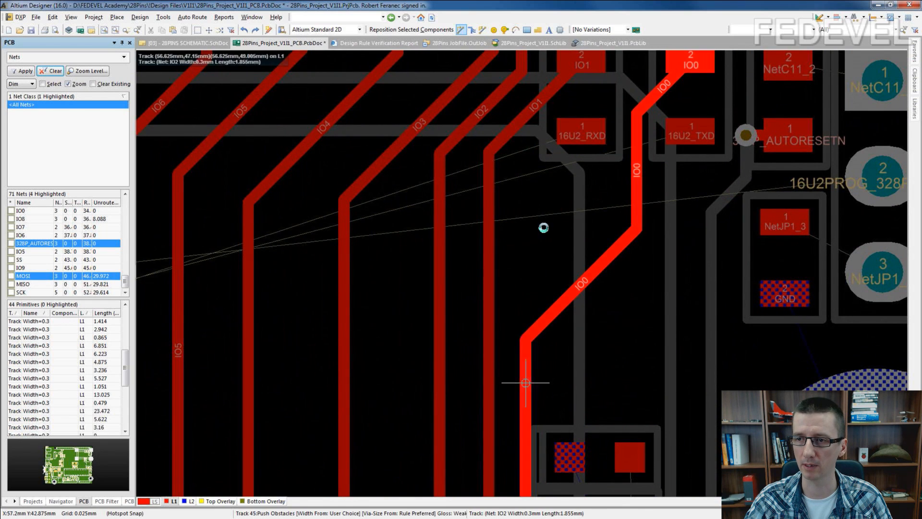
pyautogui.click(637, 161)
pyautogui.click(638, 144)
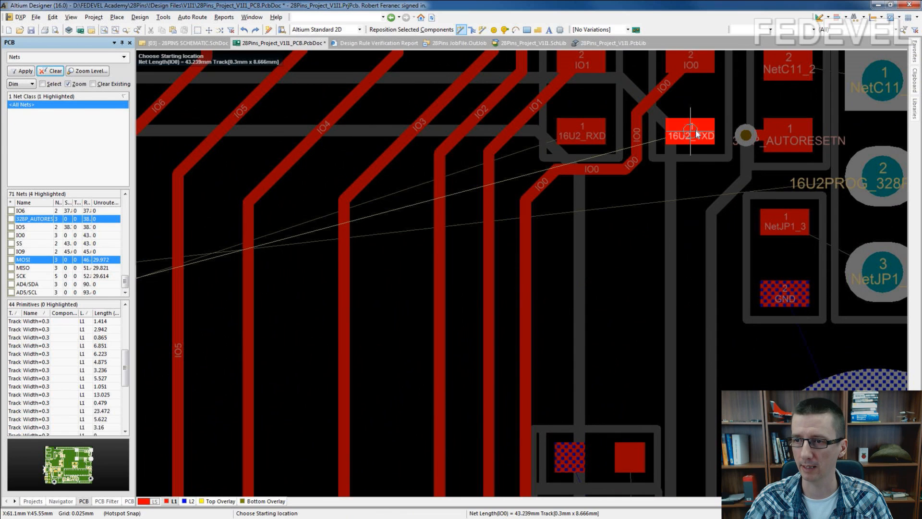
# Route 16U2_TXD on L1 from its resistor pad down below the IO0 jog and place a via to L2
pyautogui.click(692, 130)
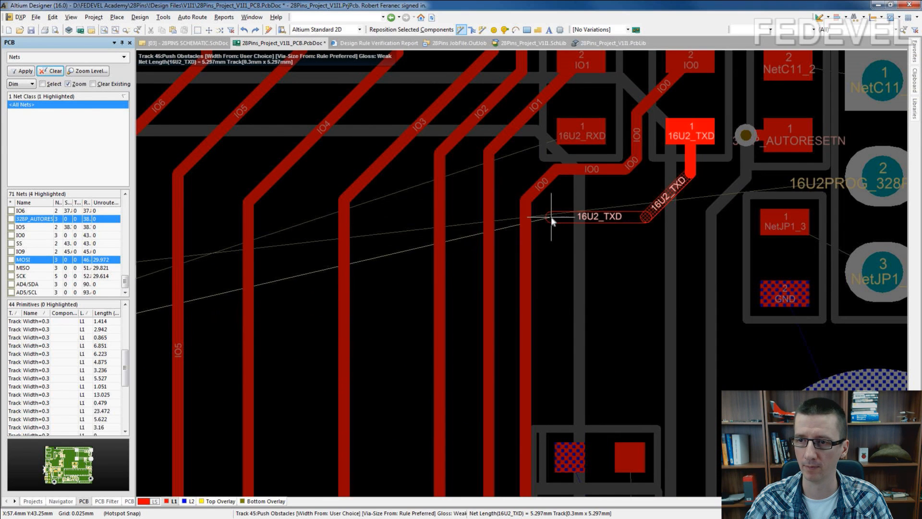
pyautogui.click(552, 219)
pyautogui.press('KP_Multiply')
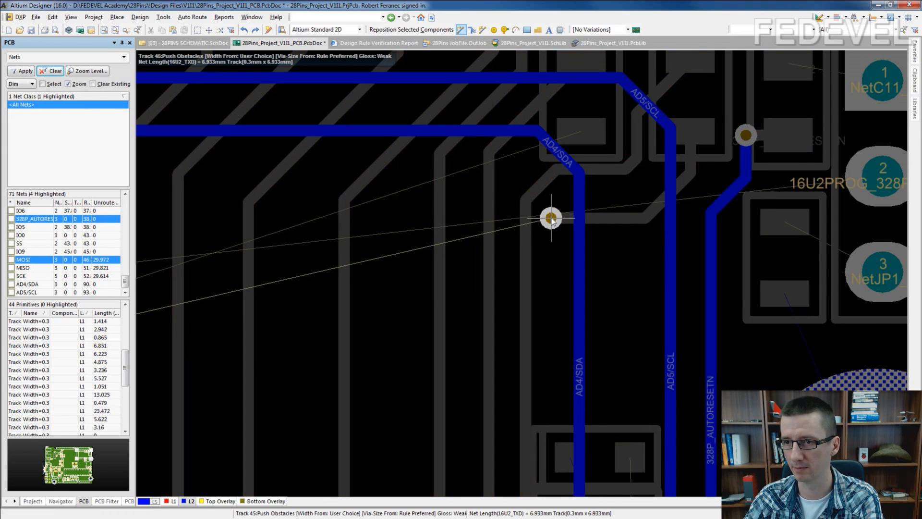
# Run 16U2_TXD on L2 straight across below AD4/SDA and end it just before the MISO track
pyautogui.keyDown('ctrl'); pyautogui.scroll(-4, 552, 219); pyautogui.keyUp('ctrl')
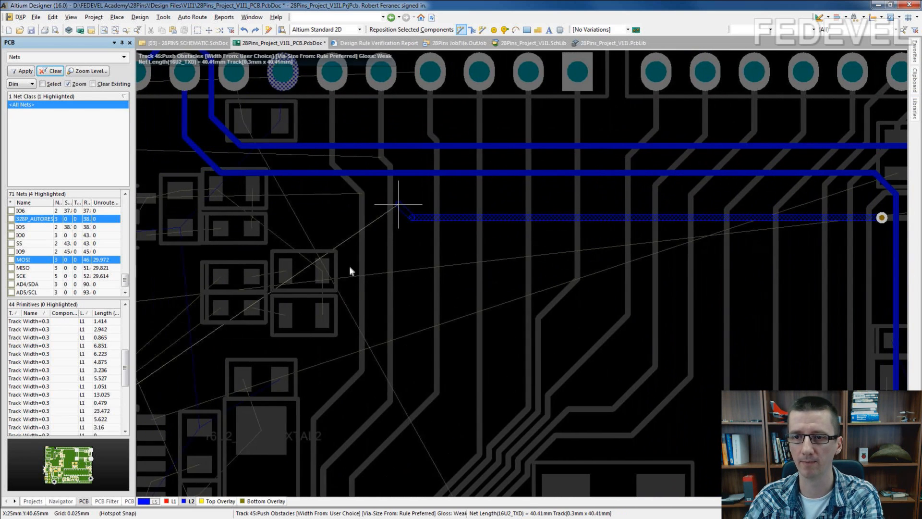
pyautogui.keyDown('ctrl'); pyautogui.scroll(3, 305, 222); pyautogui.keyUp('ctrl')
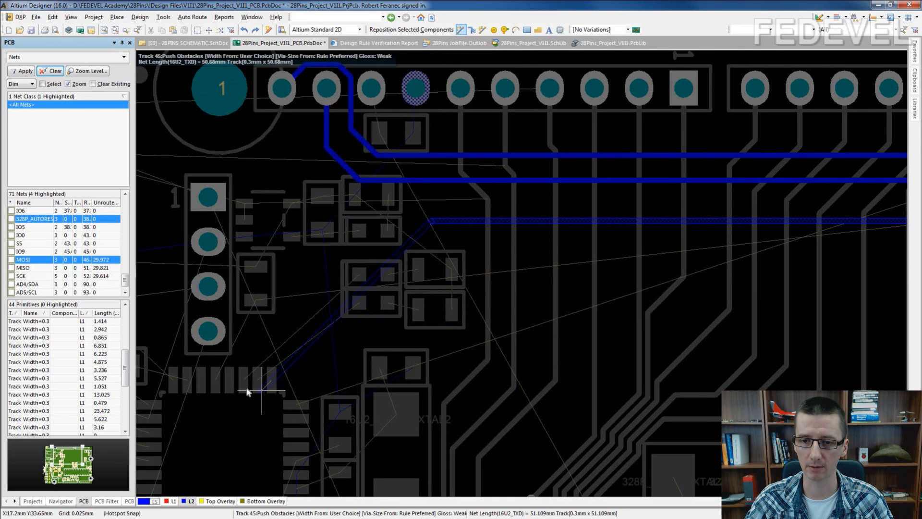
pyautogui.click(535, 221)
pyautogui.rightClick(535, 221)
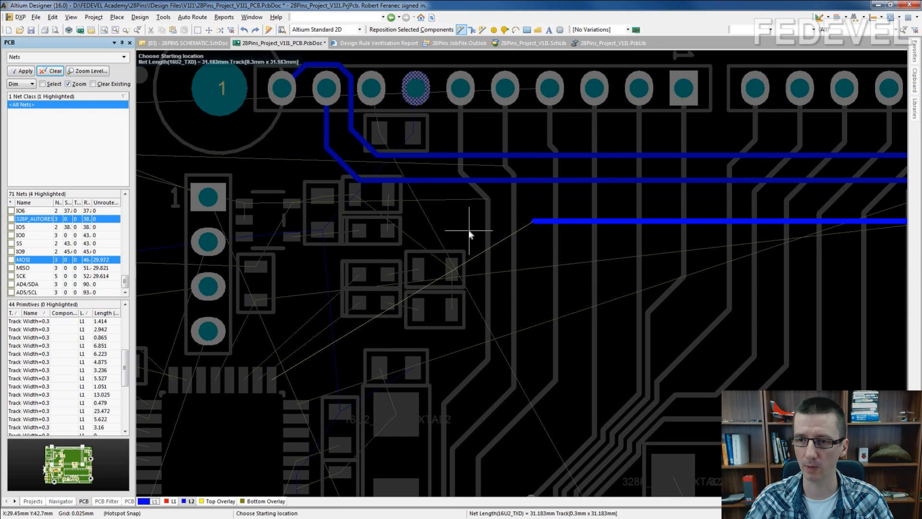
pyautogui.rightClick(469, 230)
# Return to L1 and move the pair of stacked two-pad components beside the SCK track up against that track
pyautogui.click(173, 501)
pyautogui.keyDown('ctrl'); pyautogui.scroll(3, 460, 285); pyautogui.keyUp('ctrl')
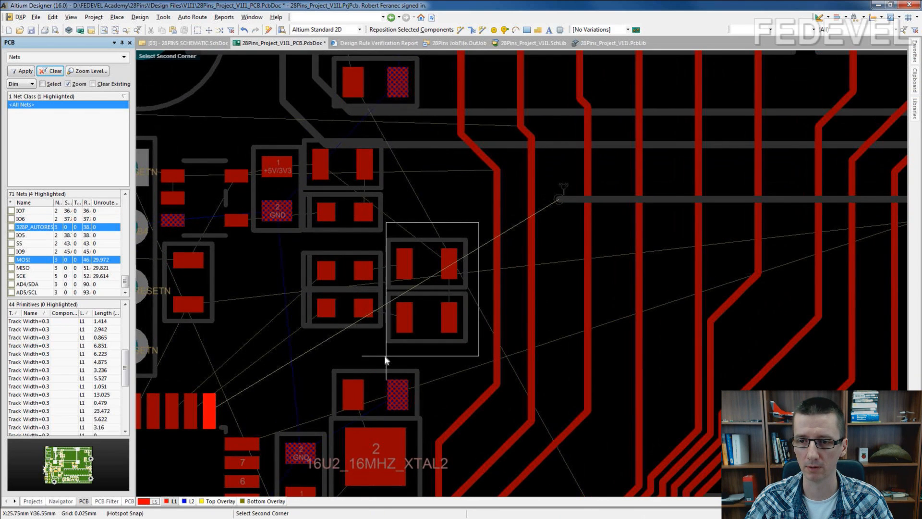
pyautogui.click(366, 367)
pyautogui.moveTo(426, 274); pyautogui.dragTo(453, 184)
pyautogui.click(456, 314)
pyautogui.moveTo(472, 318); pyautogui.dragTo(399, 312, button='right')
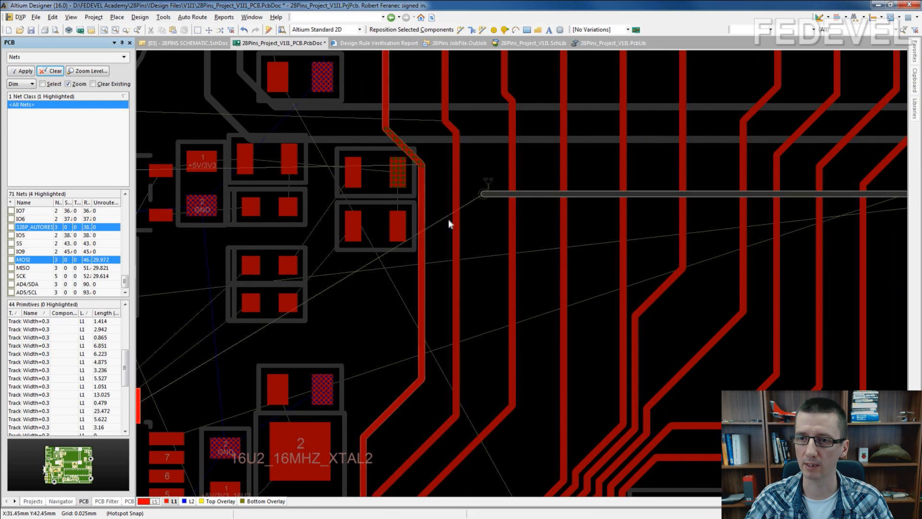
# Reroute SCK on L1 from header pin 6 closer to MISO, clear of the moved components, and rejoin its lower section
pyautogui.click(461, 30)
pyautogui.scroll(3, 387, 128)
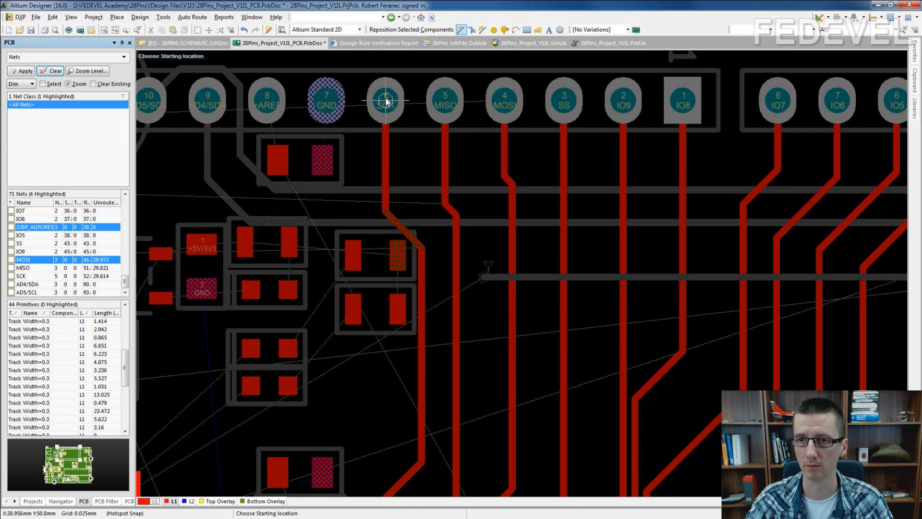
pyautogui.click(386, 101)
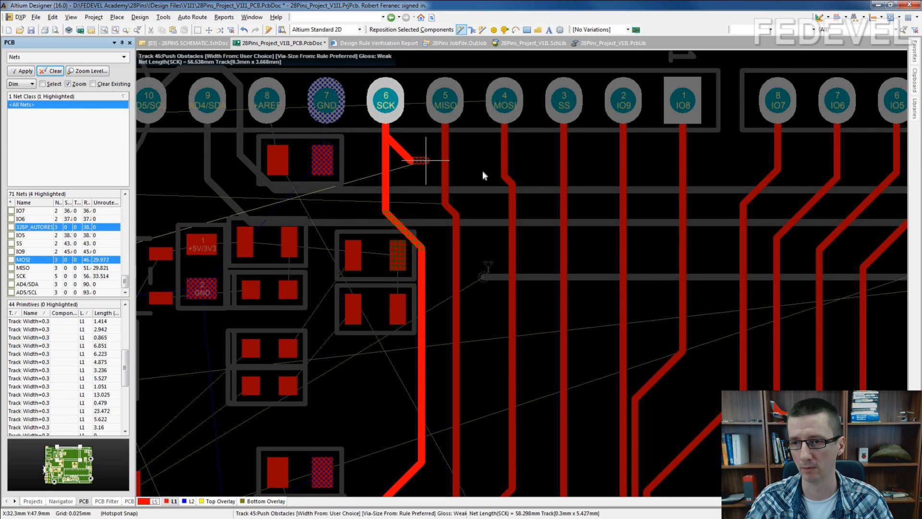
pyautogui.scroll(-6, 531, 243)
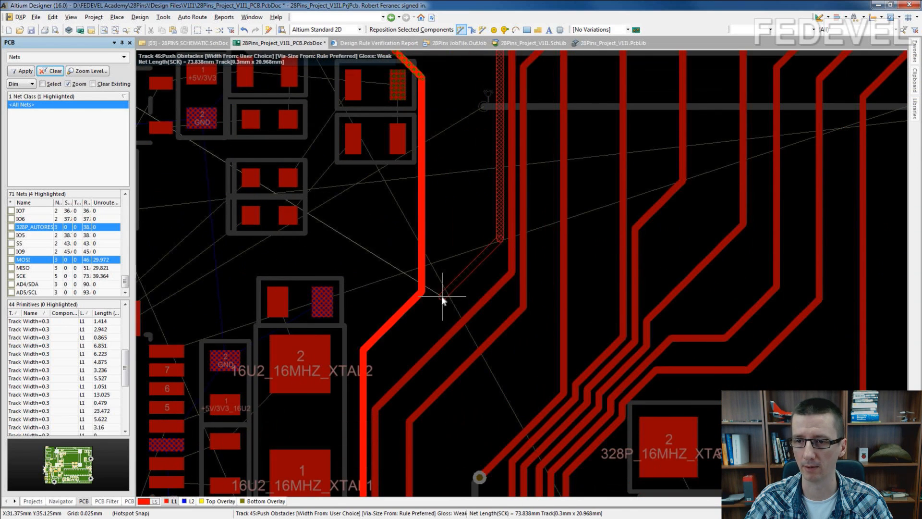
pyautogui.click(361, 399)
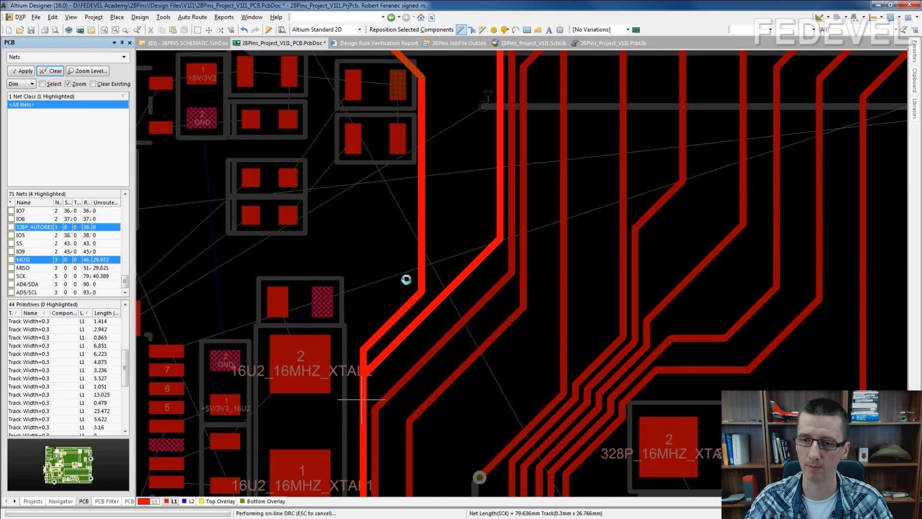
pyautogui.rightClick(395, 335)
pyautogui.rightClick(439, 228)
pyautogui.moveTo(458, 154); pyautogui.dragTo(411, 188, button='right')
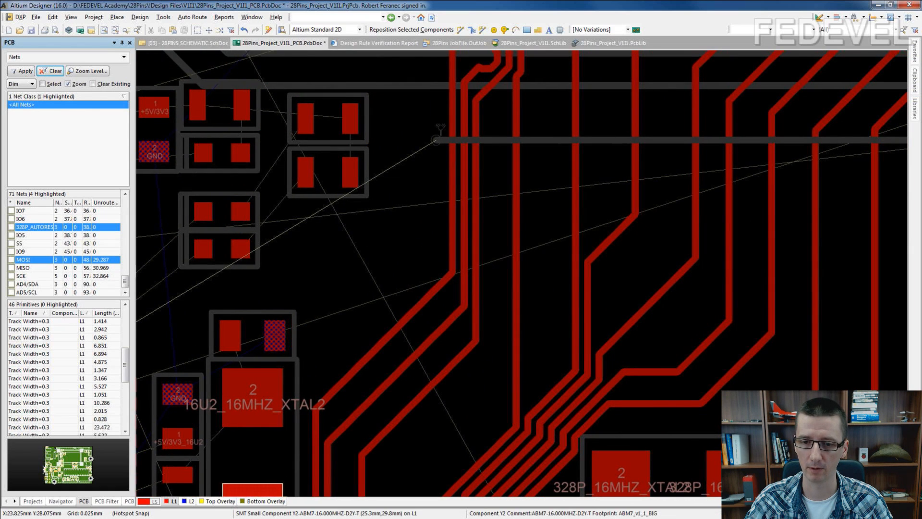
# Extend 16U2_TXD on L2 past the SCK track, place a via to L1, and route it to the 16U2 chip's corner pad
pyautogui.click(188, 501)
pyautogui.click(460, 30)
pyautogui.keyDown('ctrl'); pyautogui.scroll(1, 465, 128); pyautogui.keyUp('ctrl')
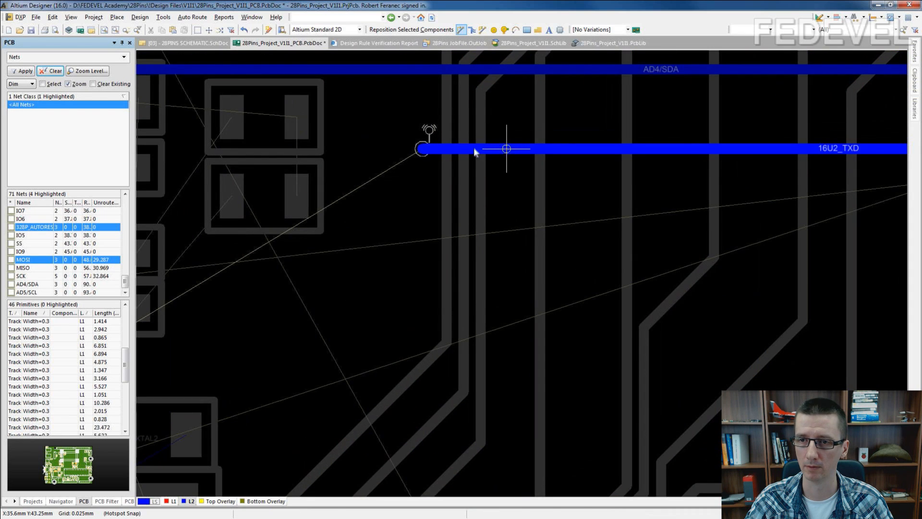
pyautogui.click(422, 148)
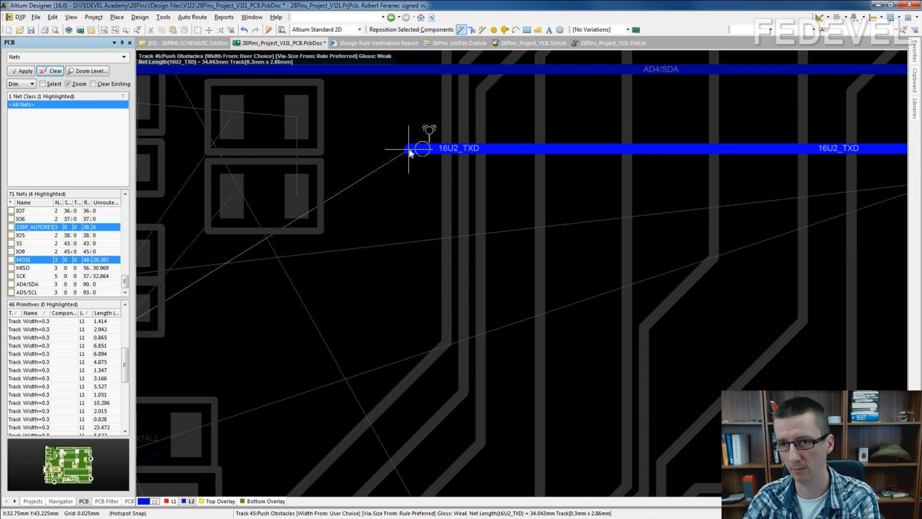
pyautogui.press('KP_Multiply')
pyautogui.keyDown('ctrl'); pyautogui.scroll(-3, 409, 150); pyautogui.keyUp('ctrl')
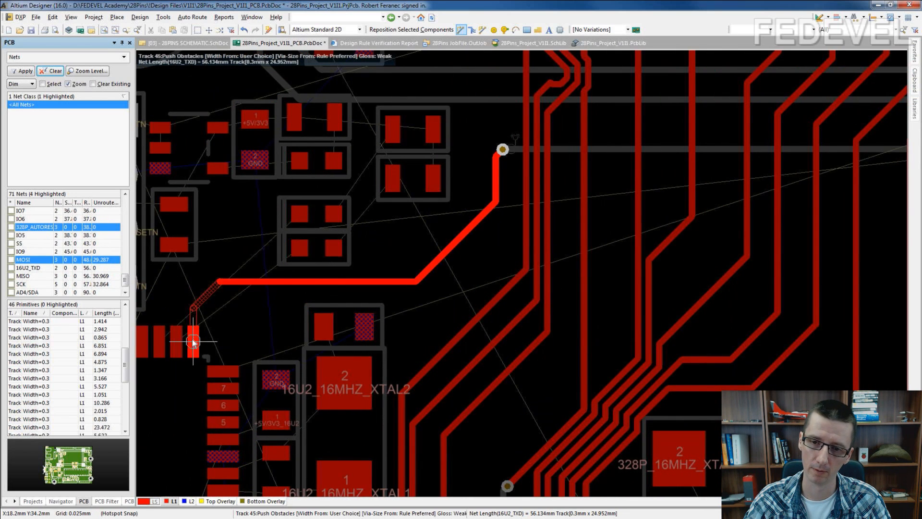
pyautogui.keyDown('ctrl'); pyautogui.scroll(-5, 218, 335); pyautogui.keyUp('ctrl')
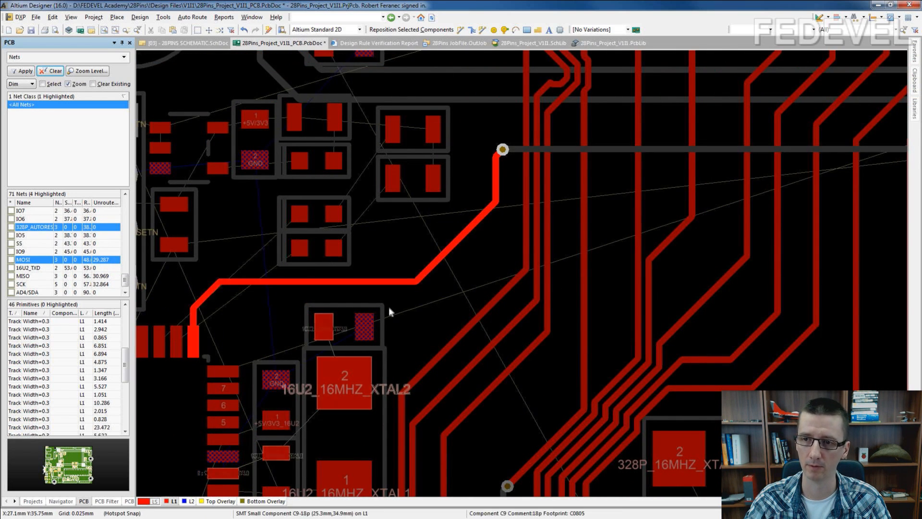
# Route 16U2_RXD on L1 from R11 pad 1 down between the IO1 and IO0 tracks and place a via to L2
pyautogui.keyDown('ctrl'); pyautogui.scroll(-1, 619, 264); pyautogui.keyUp('ctrl')
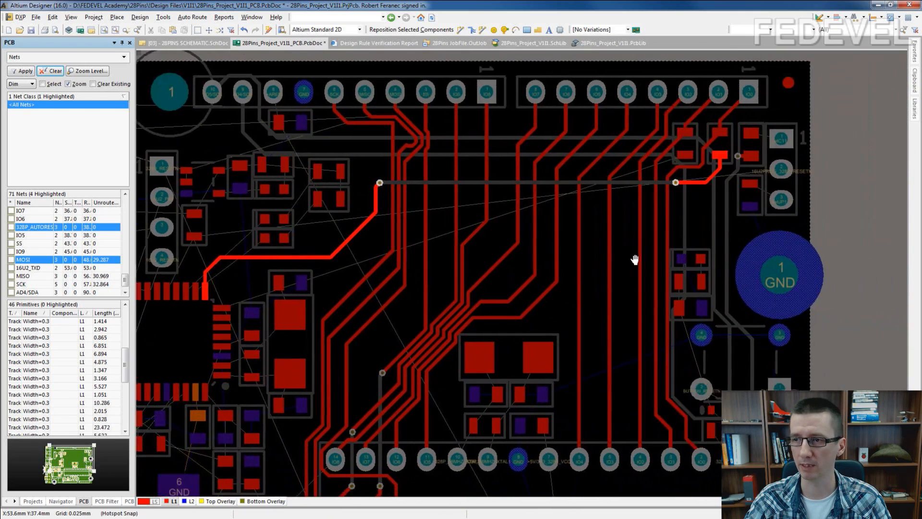
pyautogui.keyDown('ctrl'); pyautogui.scroll(2, 685, 158); pyautogui.keyUp('ctrl')
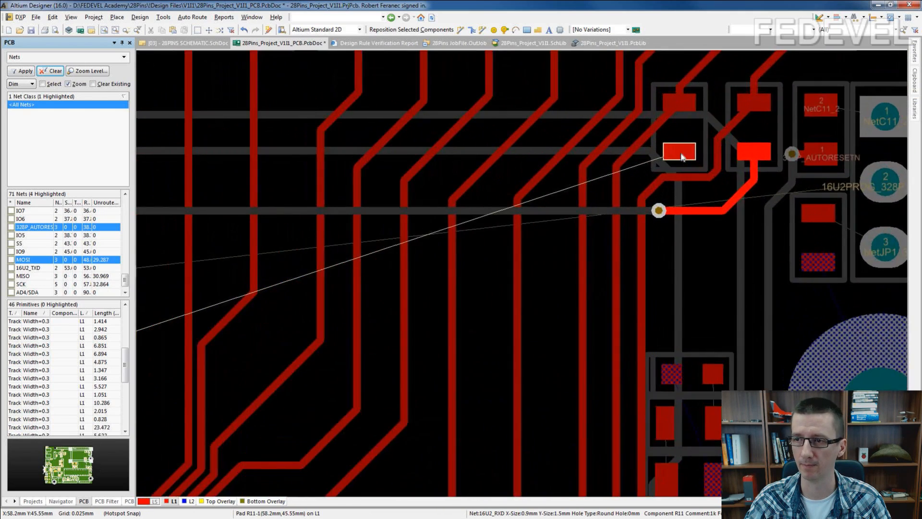
pyautogui.keyDown('ctrl'); pyautogui.scroll(2, 687, 158); pyautogui.keyUp('ctrl')
pyautogui.click(461, 30)
pyautogui.click(682, 153)
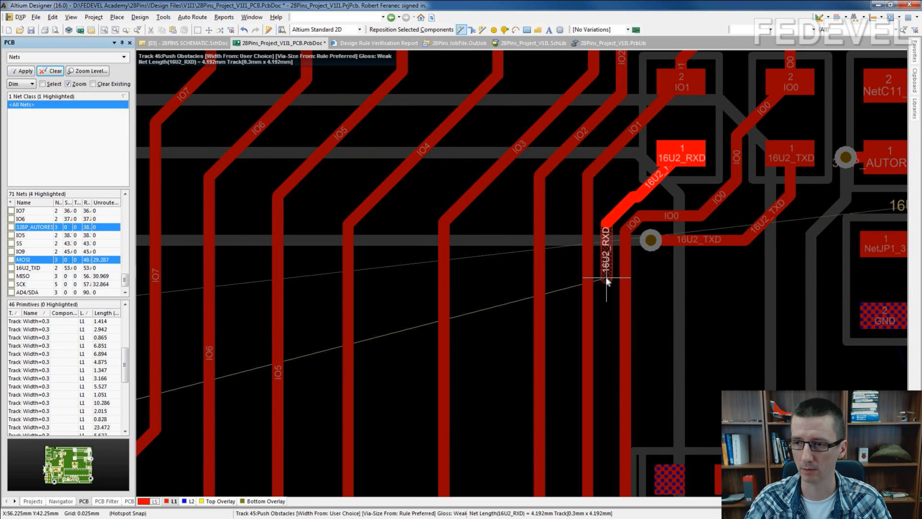
pyautogui.press('KP_Multiply')
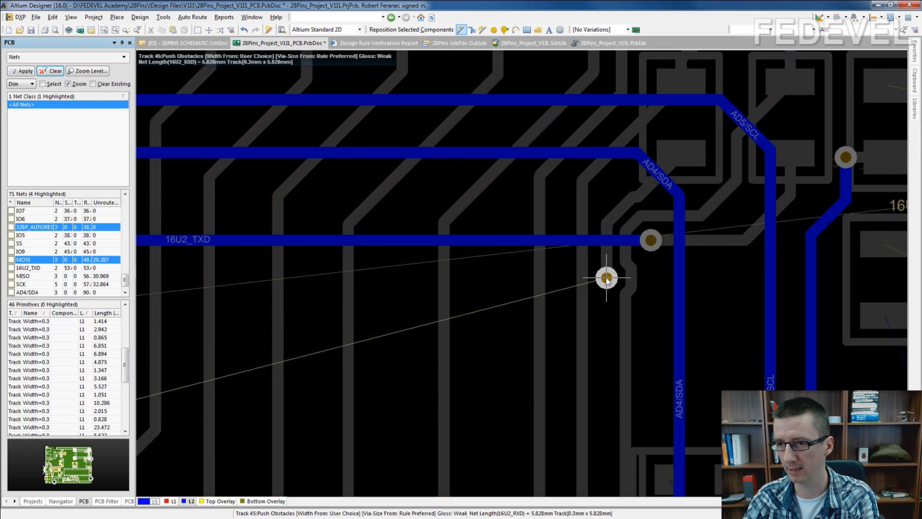
# Route 16U2_RXD on L2 parallel to 16U2_TXD until just past the SCK track and place a via to L1
pyautogui.keyDown('ctrl'); pyautogui.scroll(-1, 606, 278); pyautogui.keyUp('ctrl')
pyautogui.keyDown('shift'); pyautogui.scroll(6, 584, 287); pyautogui.keyUp('shift')
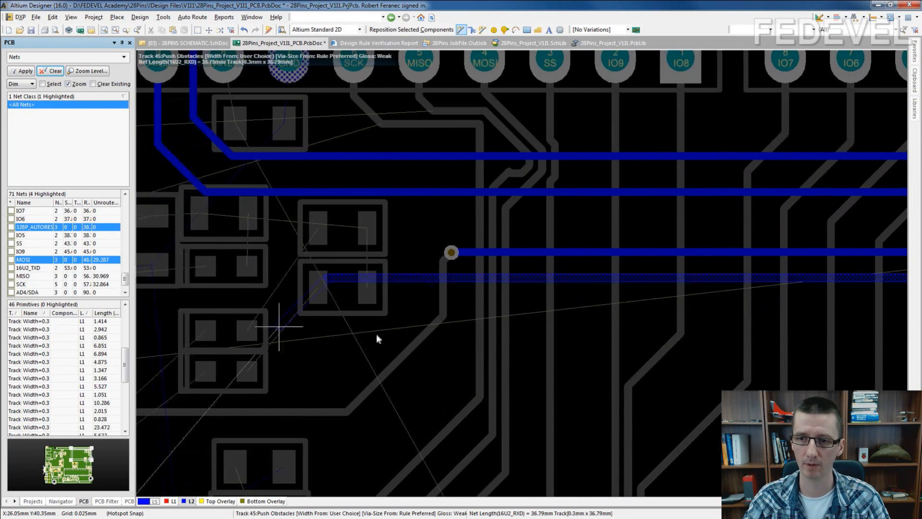
pyautogui.keyDown('ctrl'); pyautogui.scroll(-2, 450, 294); pyautogui.keyUp('ctrl')
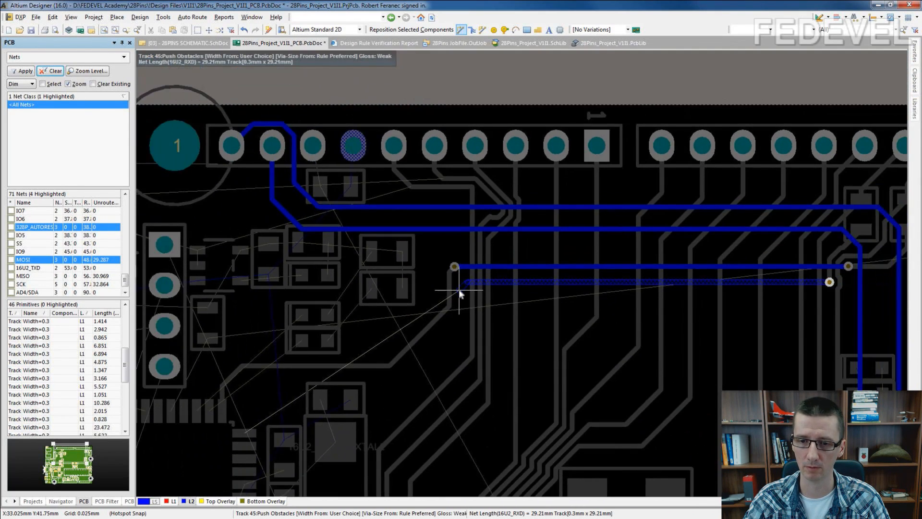
pyautogui.keyDown('ctrl'); pyautogui.scroll(3, 459, 293); pyautogui.keyUp('ctrl')
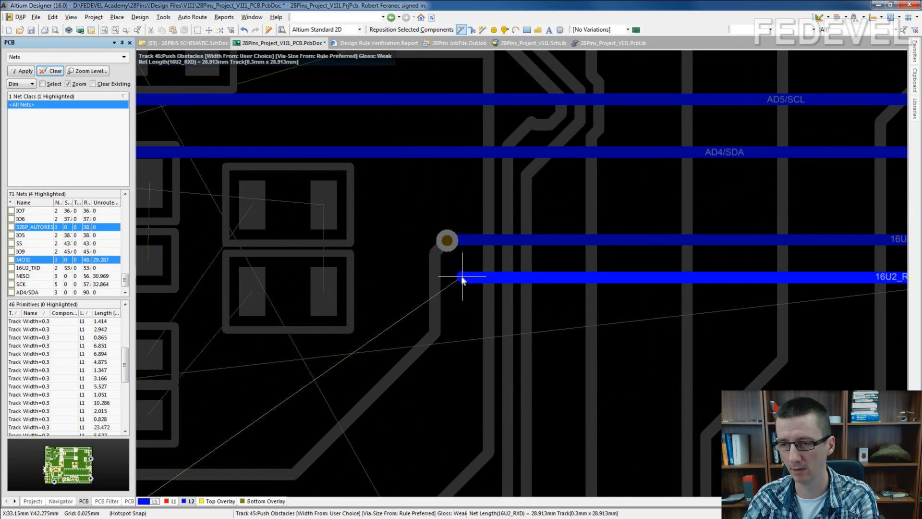
pyautogui.press('KP_Multiply')
# Route 16U2_RXD on L1 from the via alongside 16U2_TXD and down to pad 8 of the 16U2 chip
pyautogui.scroll(-4, 462, 430)
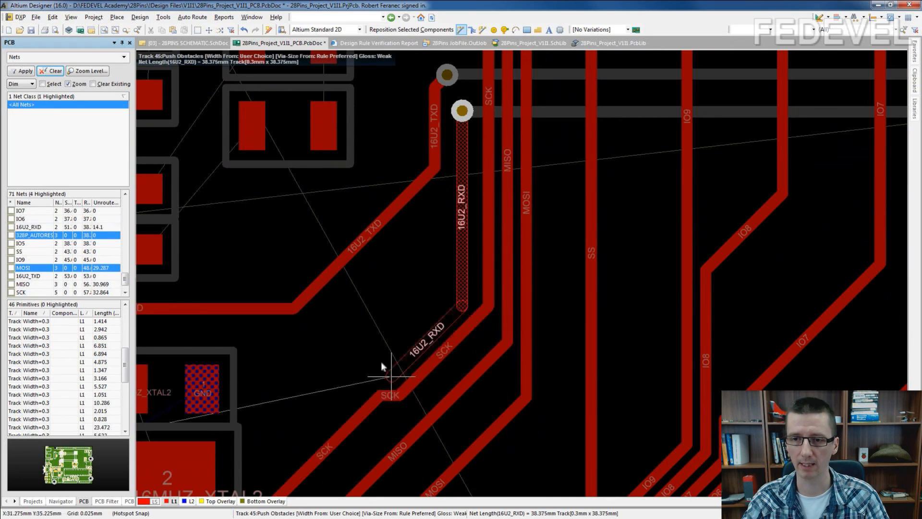
pyautogui.click(334, 318)
pyautogui.click(257, 324)
pyautogui.keyDown('shift'); pyautogui.hscroll(-7, 254, 337); pyautogui.keyUp('shift')
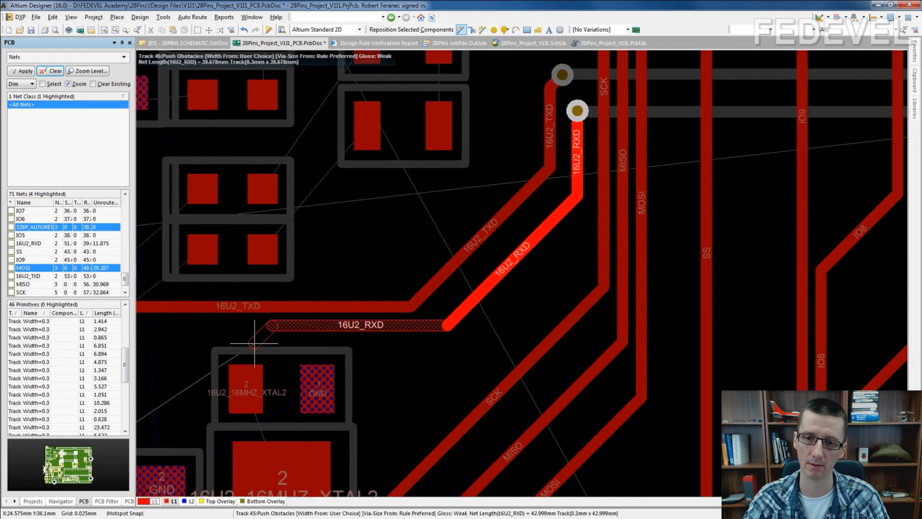
pyautogui.click(273, 384)
pyautogui.click(265, 419)
pyautogui.click(260, 470)
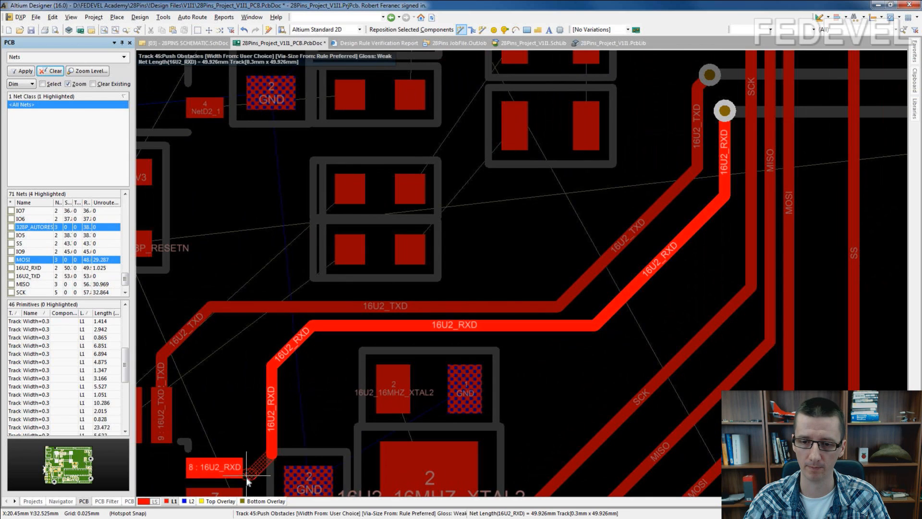
pyautogui.click(219, 472)
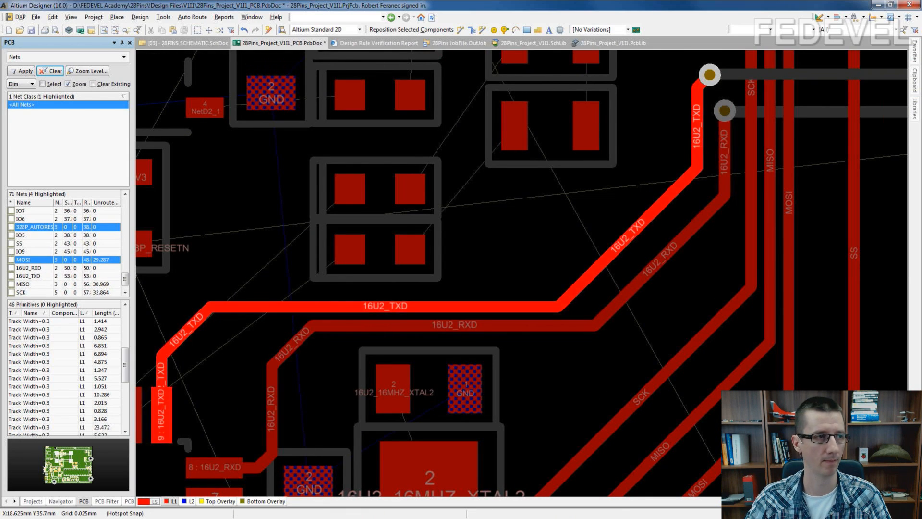
# Route 16U2PROG_328P_RESETN on L1 from JP1 pin 2 to just beside the IO0 track and place a via to L2
pyautogui.hotkey('ctrl', 'pagedown')
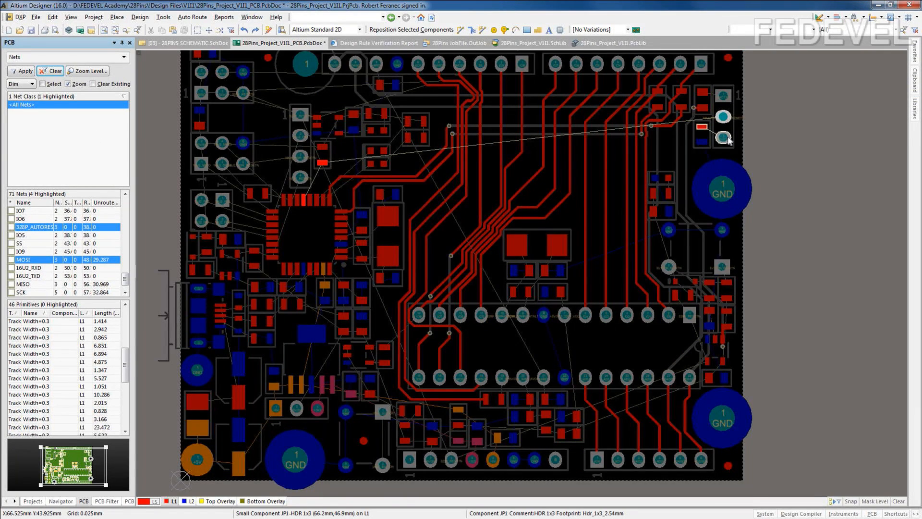
pyautogui.keyDown('ctrl'); pyautogui.scroll(5, 727, 123); pyautogui.keyUp('ctrl')
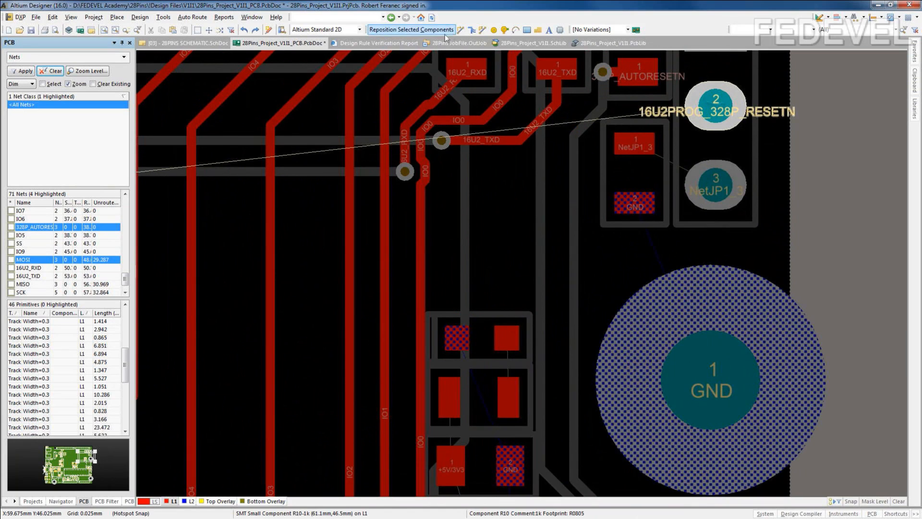
pyautogui.hotkey('ctrl', 'w')
pyautogui.click(710, 106)
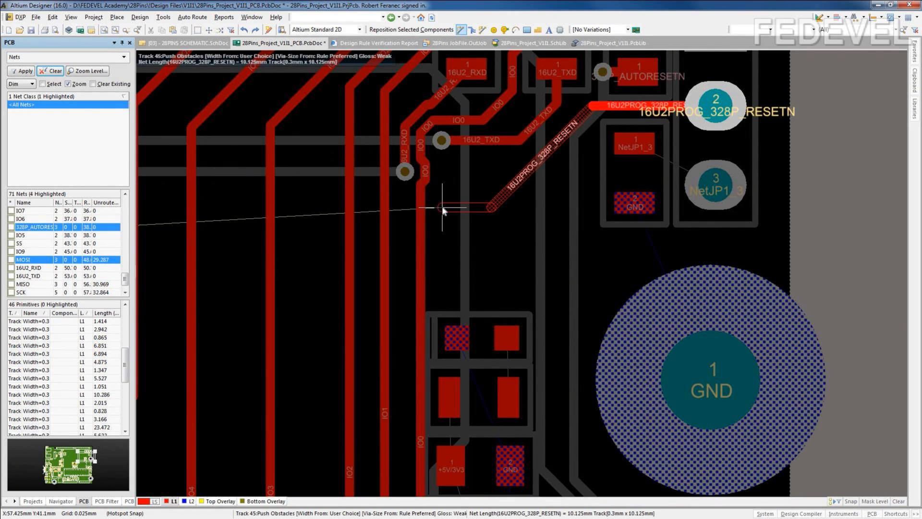
pyautogui.click(442, 208)
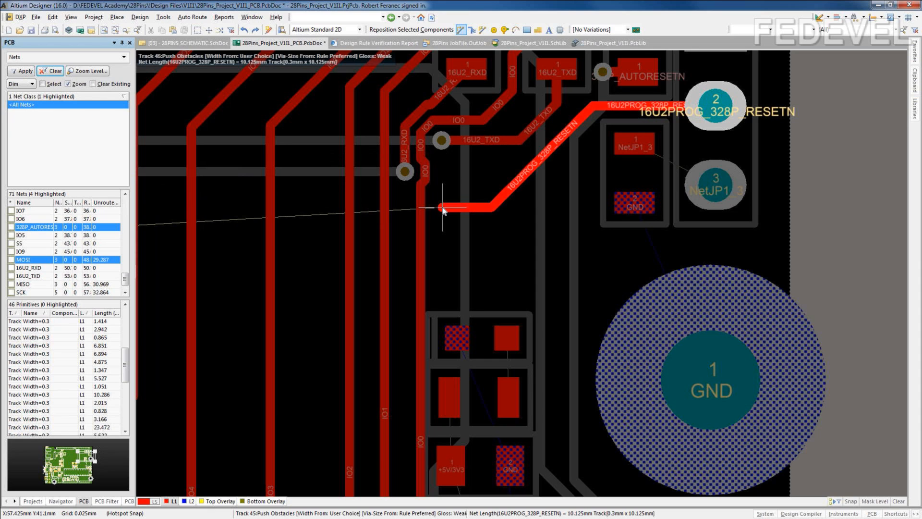
pyautogui.press('KP_Multiply')
# Route 16U2PROG_328P_RESETN across the board on L2, place a via to L1, and connect pad 1 beside the four-pin header
pyautogui.keyDown('ctrl'); pyautogui.scroll(-3, 442, 208); pyautogui.keyUp('ctrl')
pyautogui.moveTo(179, 224); pyautogui.dragTo(789, 226, button='right')
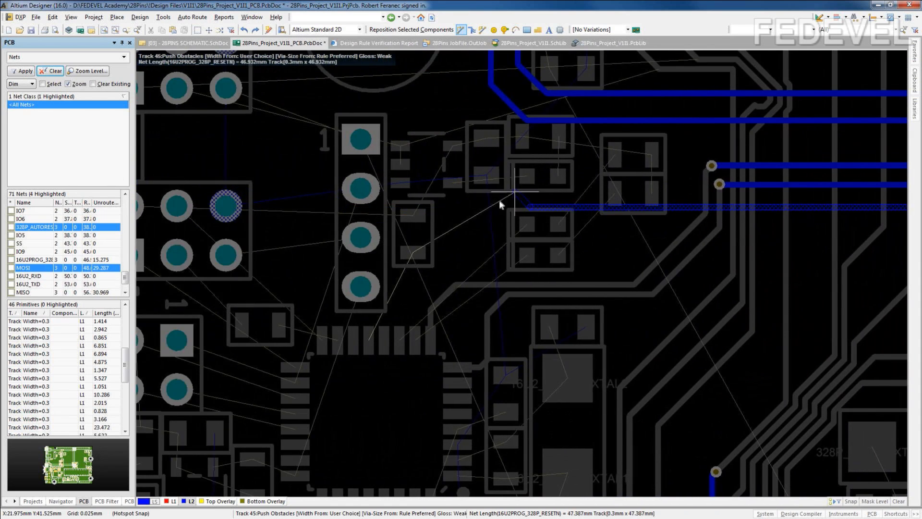
pyautogui.click(488, 209)
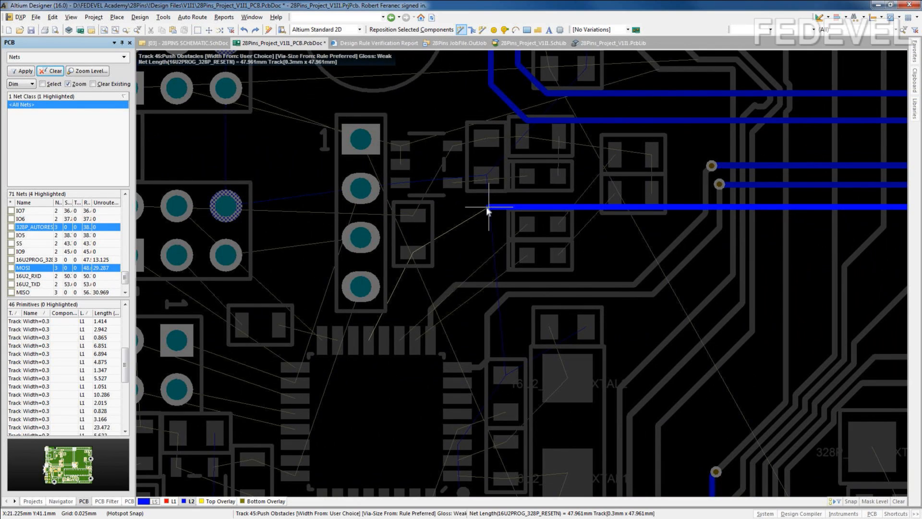
pyautogui.press('KP_Multiply')
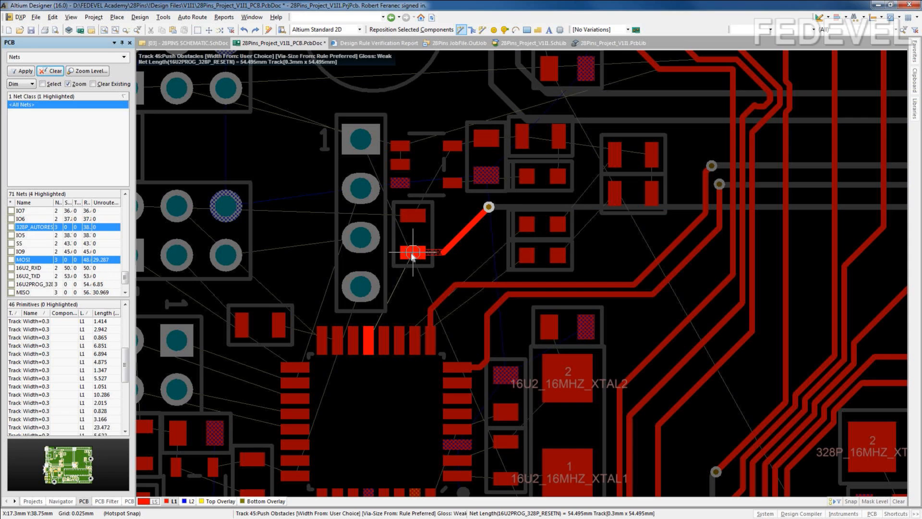
pyautogui.click(412, 253)
# Route 16U2PROG_328P_RESETN on L1 from the 16U2 chip's pad 13 to pad 1 of the component beside the four-pin header
pyautogui.keyDown('ctrl'); pyautogui.scroll(4, 412, 253); pyautogui.keyUp('ctrl')
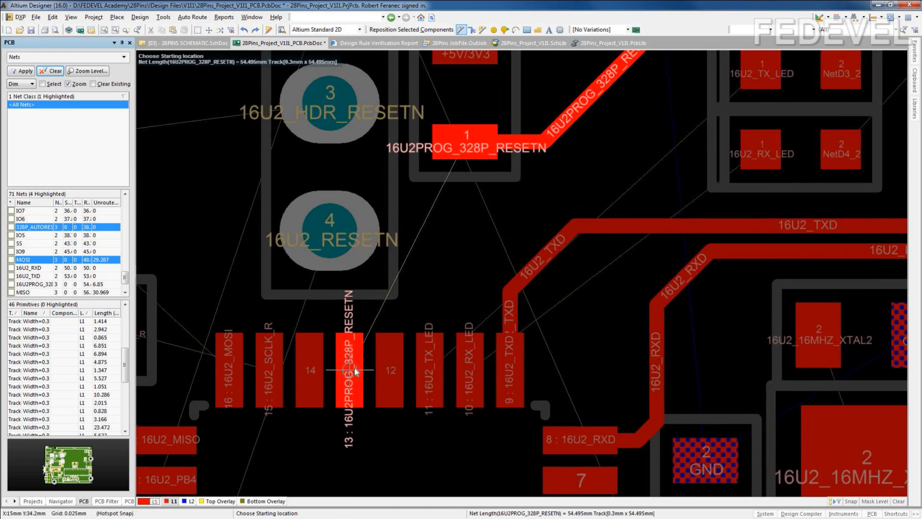
pyautogui.click(366, 342)
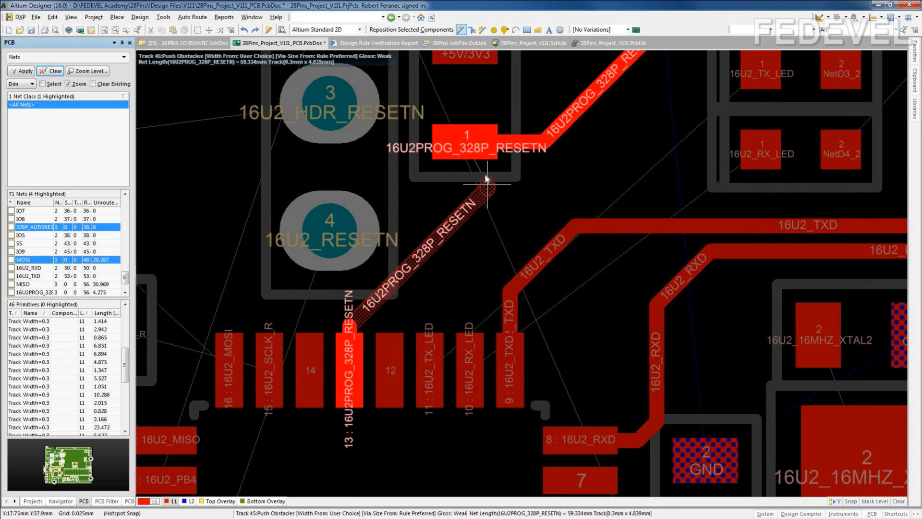
pyautogui.click(465, 143)
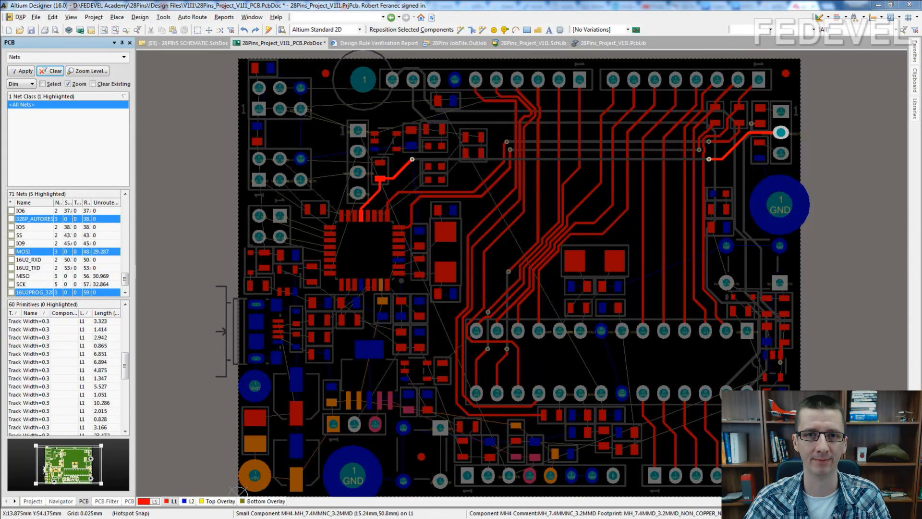
# Examine L1 and L2 for a free path for the unrouted +AREF connection
pyautogui.click(633, 232)
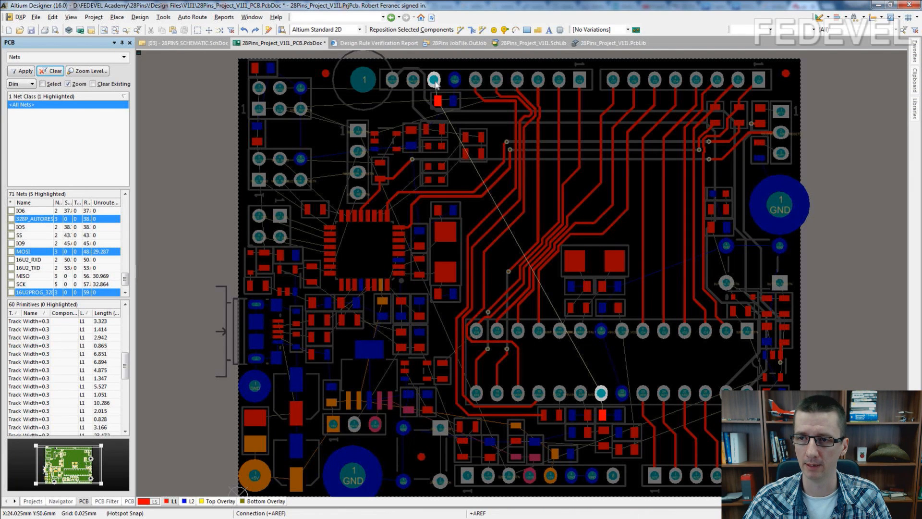
pyautogui.press('KP_Multiply')
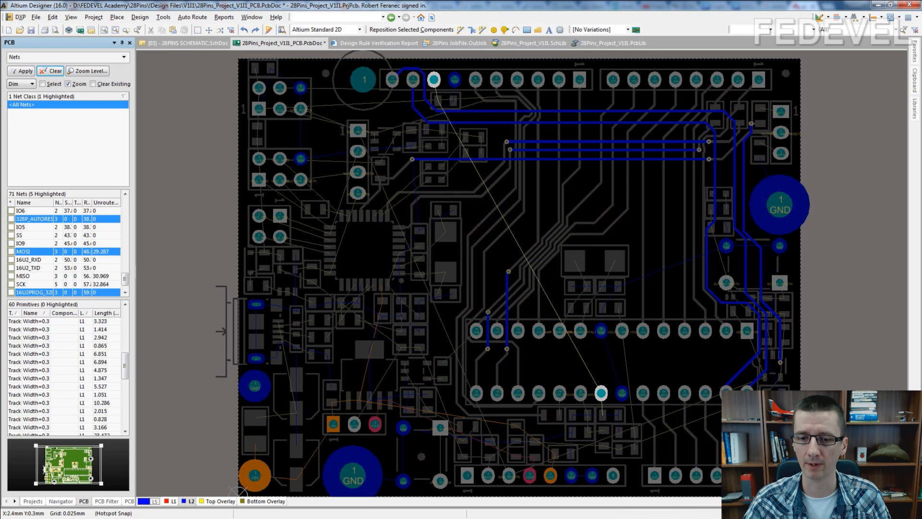
pyautogui.press('KP_Multiply')
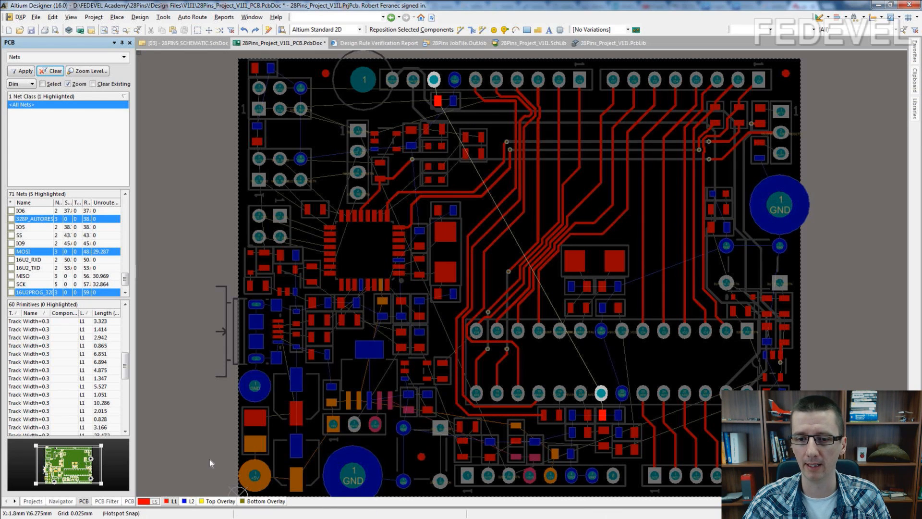
pyautogui.click(190, 501)
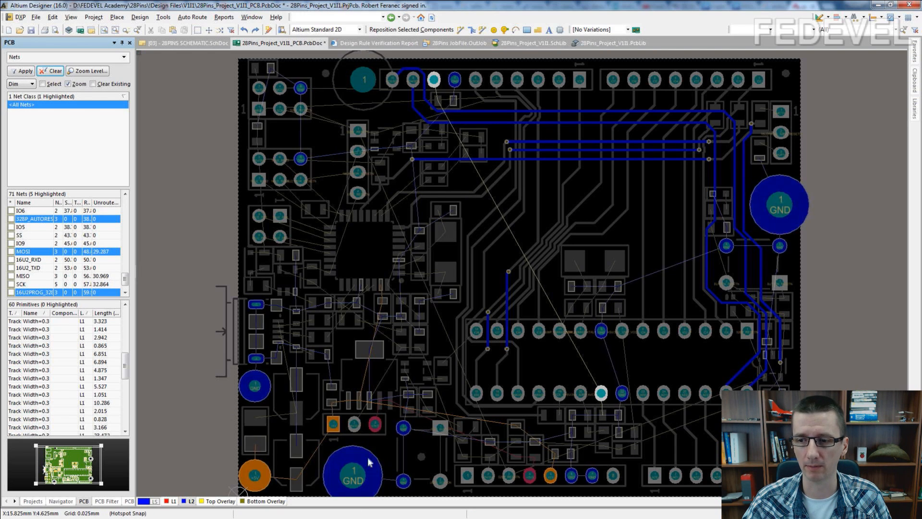
pyautogui.moveTo(530, 370); pyautogui.dragTo(409, 355, button='right')
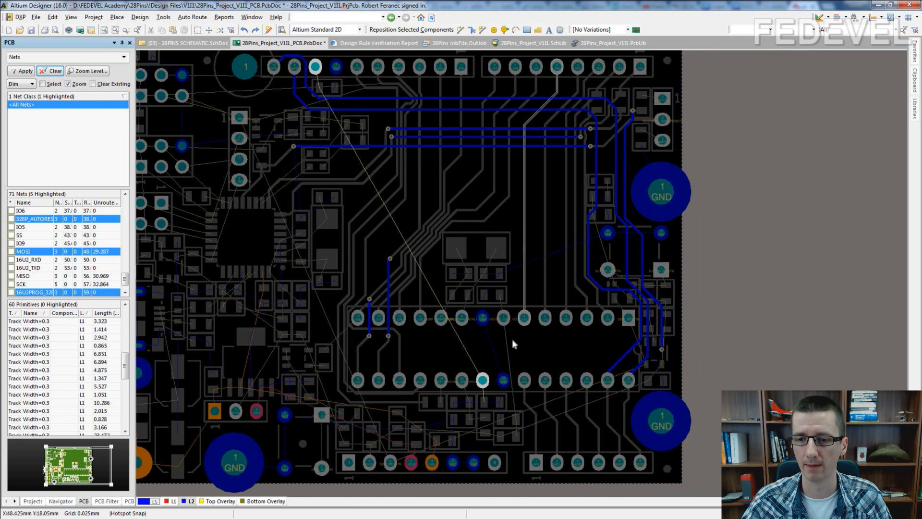
# Route +AREF on L1 at 0.4 mm from the pad below U1 through its +AREF pin, between the pin rows, and place a via to L2
pyautogui.press('KP_Multiply')
pyautogui.moveTo(442, 422); pyautogui.dragTo(434, 377, button='right')
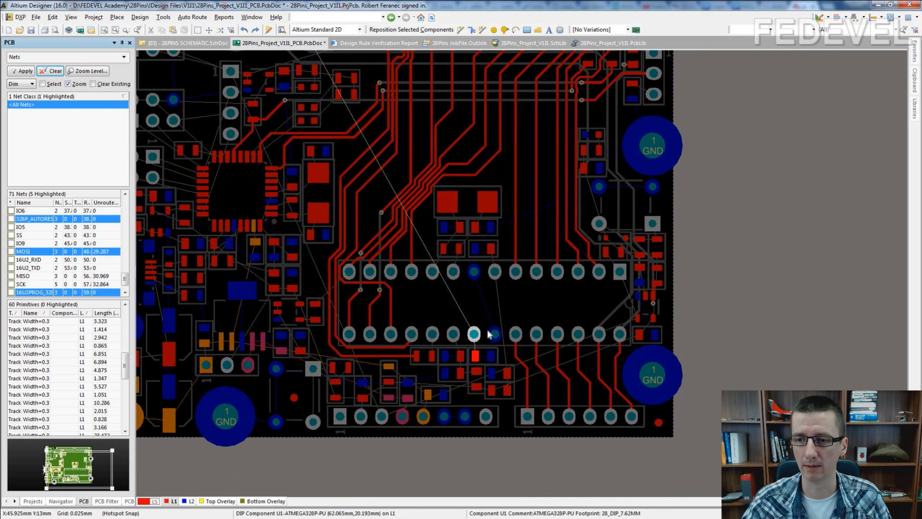
pyautogui.keyDown('ctrl'); pyautogui.scroll(3, 487, 330); pyautogui.keyUp('ctrl')
pyautogui.click(461, 30)
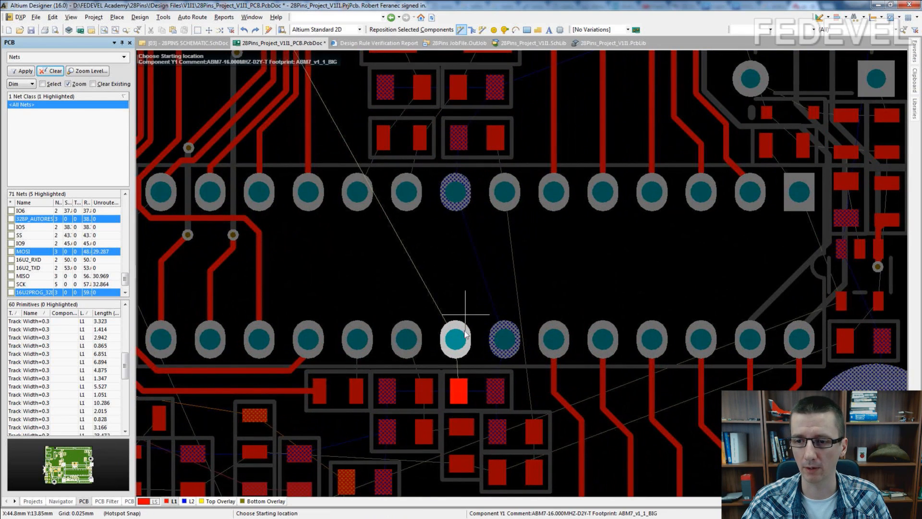
pyautogui.click(455, 388)
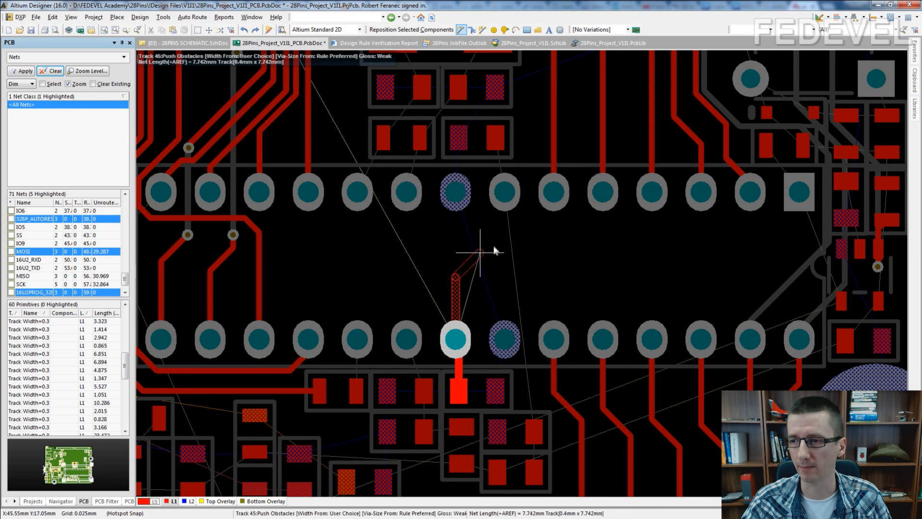
pyautogui.click(725, 238)
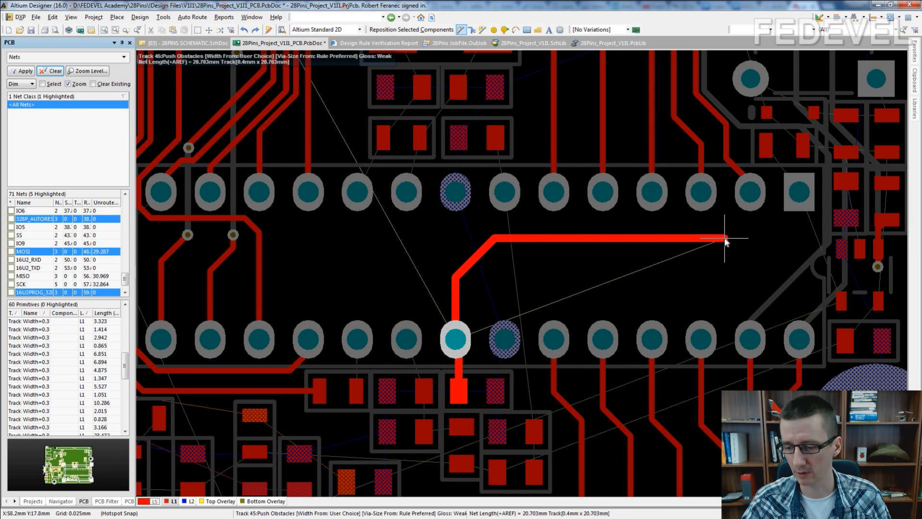
pyautogui.press('KP_Multiply')
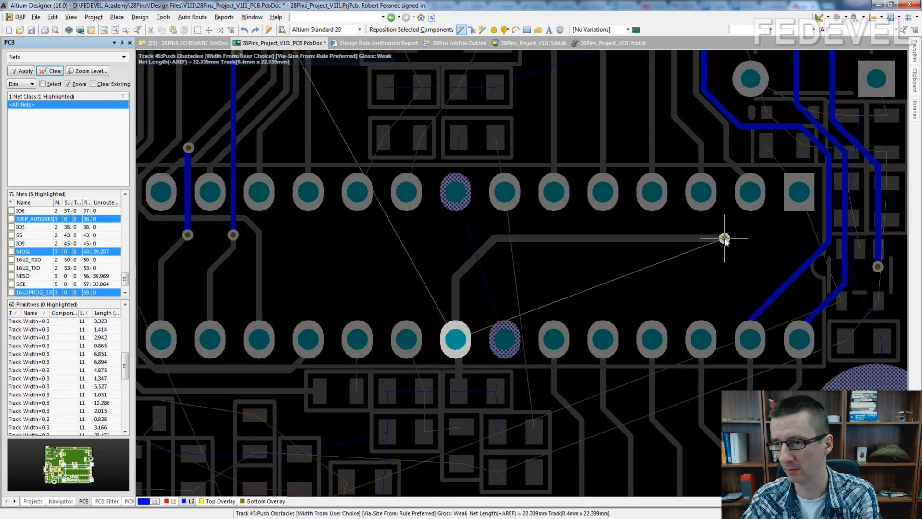
# Route +AREF on L2 up inside the AD4/SDA track, then between AD4/SDA and 16U2_TXD, ending below the header's GND pin
pyautogui.scroll(5, 706, 138)
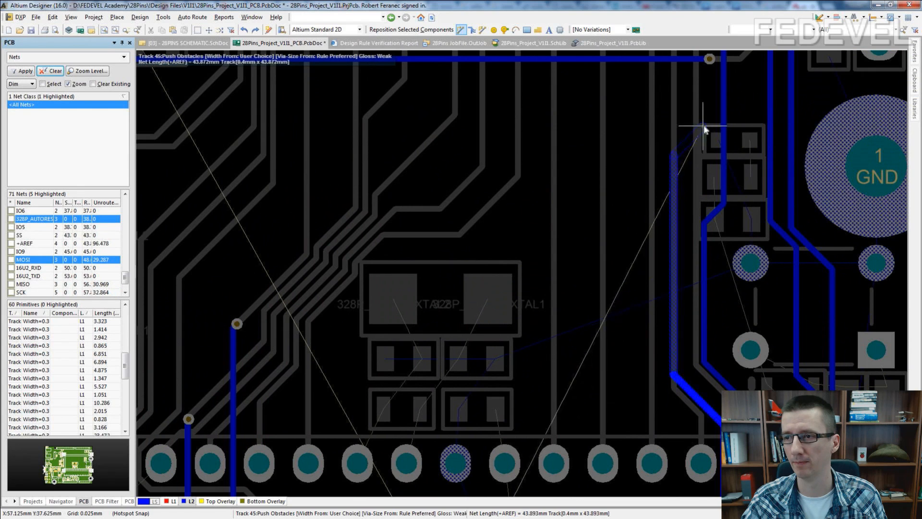
pyautogui.scroll(3, 731, 73)
pyautogui.scroll(3, 730, 212)
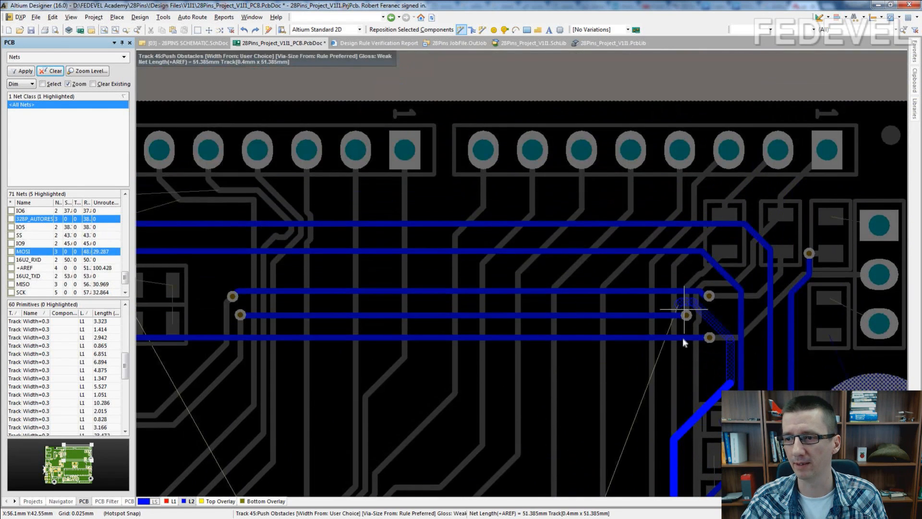
pyautogui.keyDown('ctrl'); pyautogui.scroll(1, 711, 288); pyautogui.keyUp('ctrl')
pyautogui.keyDown('ctrl'); pyautogui.scroll(1, 721, 288); pyautogui.keyUp('ctrl')
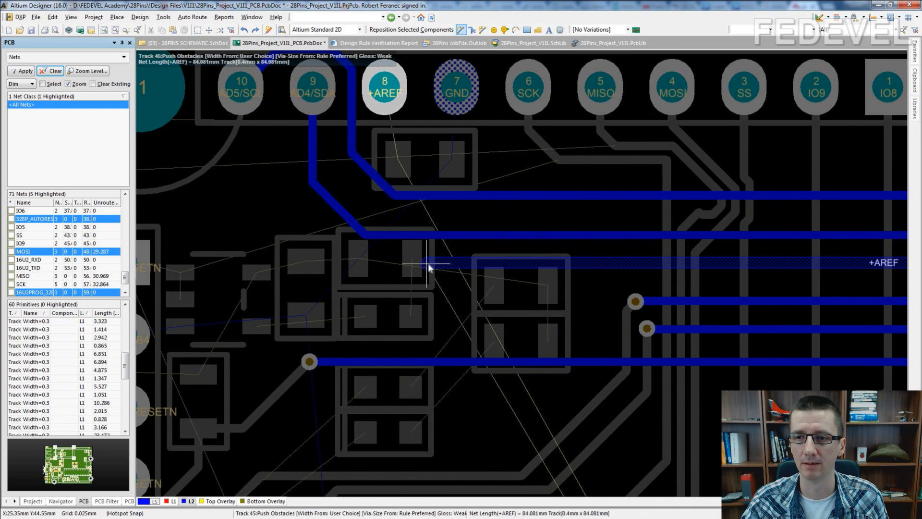
pyautogui.click(456, 263)
pyautogui.rightClick(456, 263)
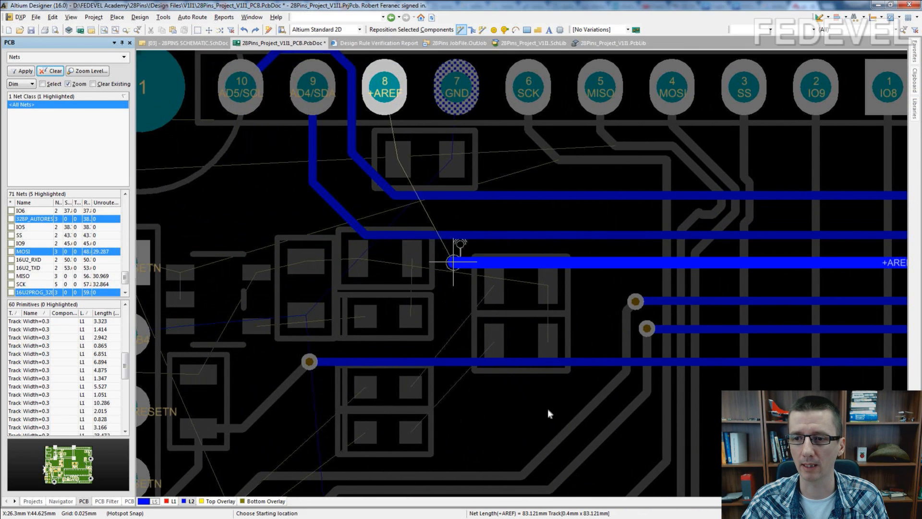
# Reroute AD5/SCL on L2 from header pin 10 over pins 9 and 8, down between pins 8 and 7, and rejoin its horizontal section
pyautogui.scroll(4, 481, 217)
pyautogui.keyDown('ctrl'); pyautogui.scroll(1, 405, 319); pyautogui.keyUp('ctrl')
pyautogui.click(311, 213)
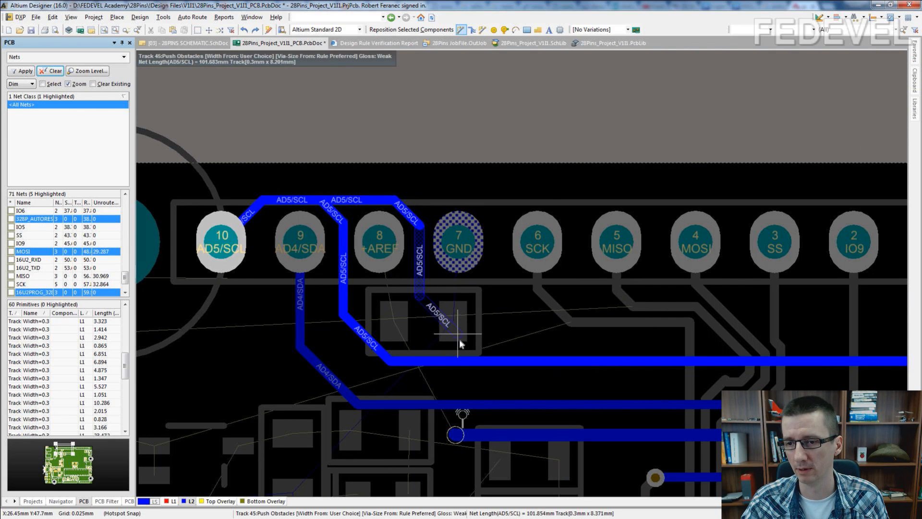
pyautogui.click(528, 361)
pyautogui.scroll(-2, 358, 324)
pyautogui.keyDown('ctrl'); pyautogui.scroll(2, 335, 258); pyautogui.keyUp('ctrl')
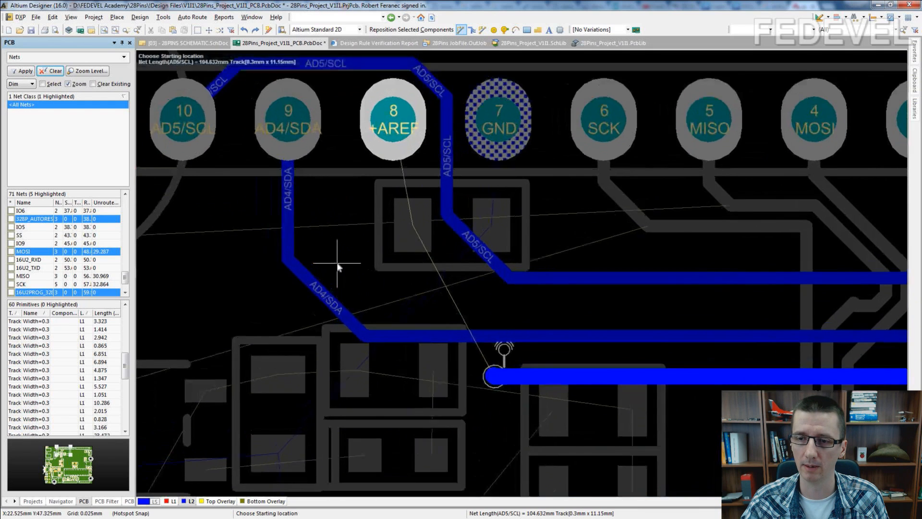
# Reroute AD4/SDA on L2 from header pin 9 beneath pin 8 and parallel to AD5/SCL, rejoining its horizontal section
pyautogui.click(287, 108)
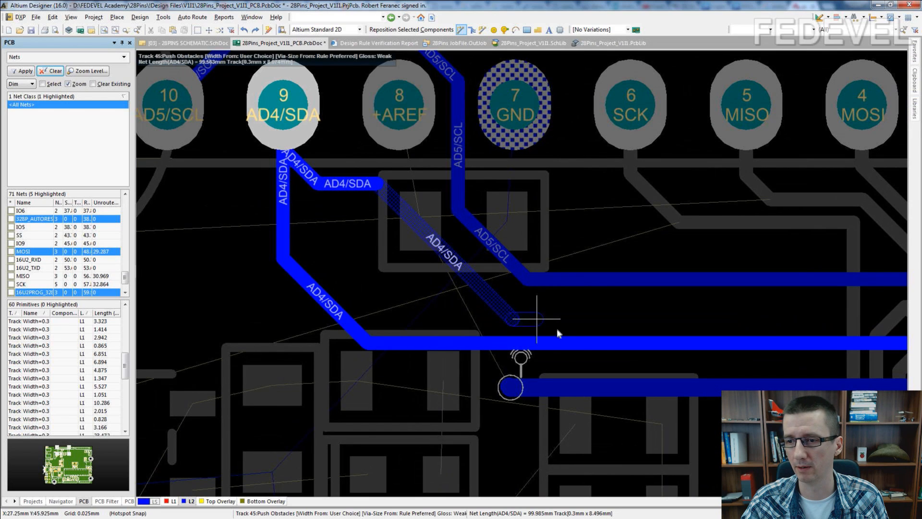
pyautogui.rightClick(604, 343)
# Extend +AREF on L2 diagonally up past AD4/SDA, place a via to L1, and connect through the nearby +AREF pad to header pin 8
pyautogui.click(673, 387)
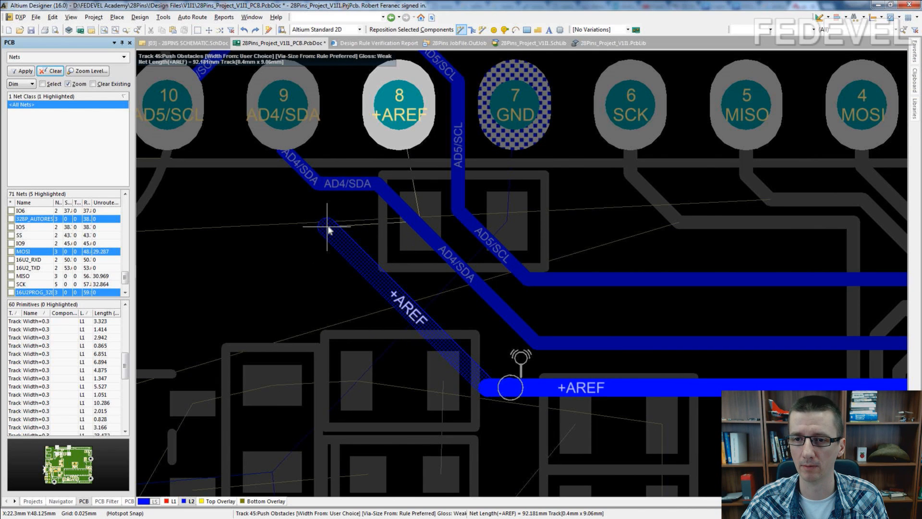
pyautogui.click(325, 227)
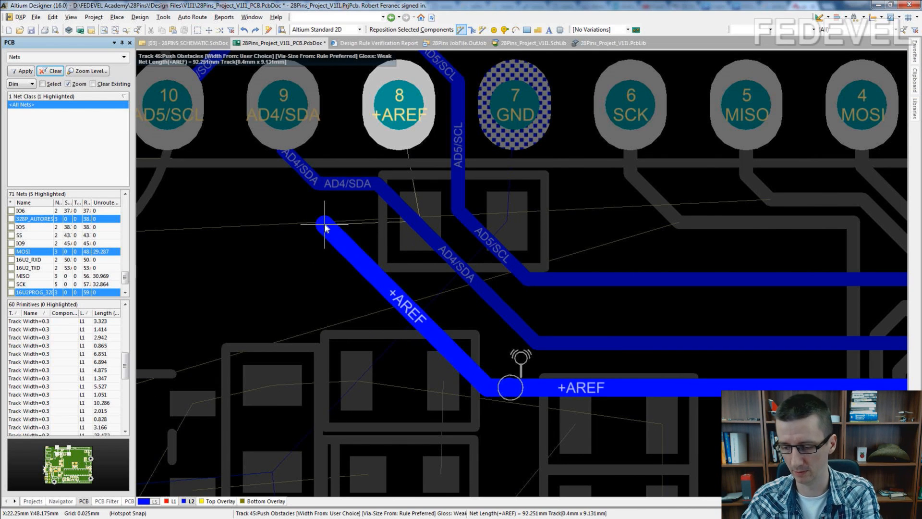
pyautogui.press('KP_Multiply')
pyautogui.click(421, 223)
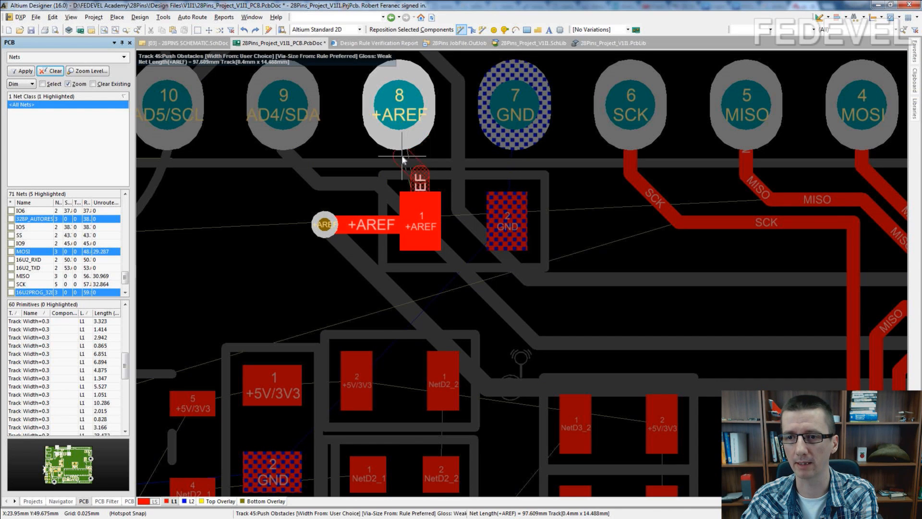
pyautogui.click(399, 113)
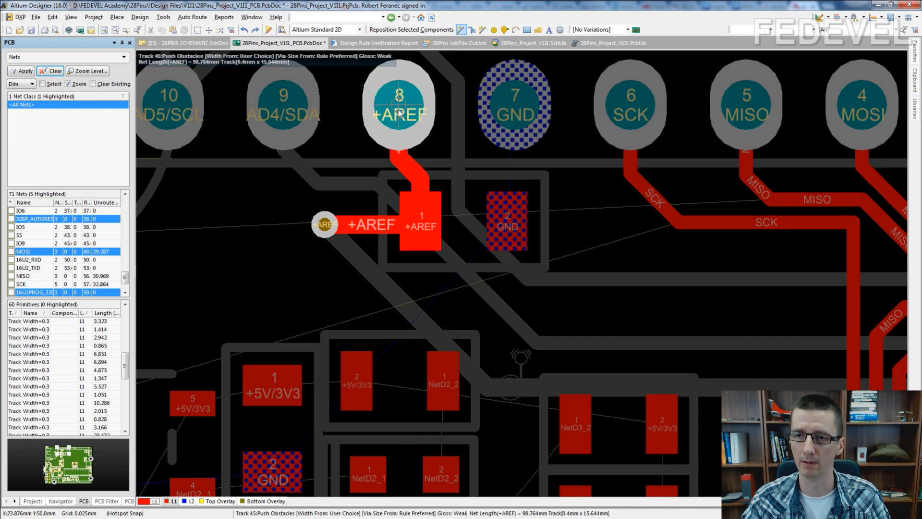
# Examine the unrouted 328P_RESETN connection from J1 pin 3 and the existing tracks on L1 and L2 across the whole board
pyautogui.hotkey('ctrl', 'pagedown')
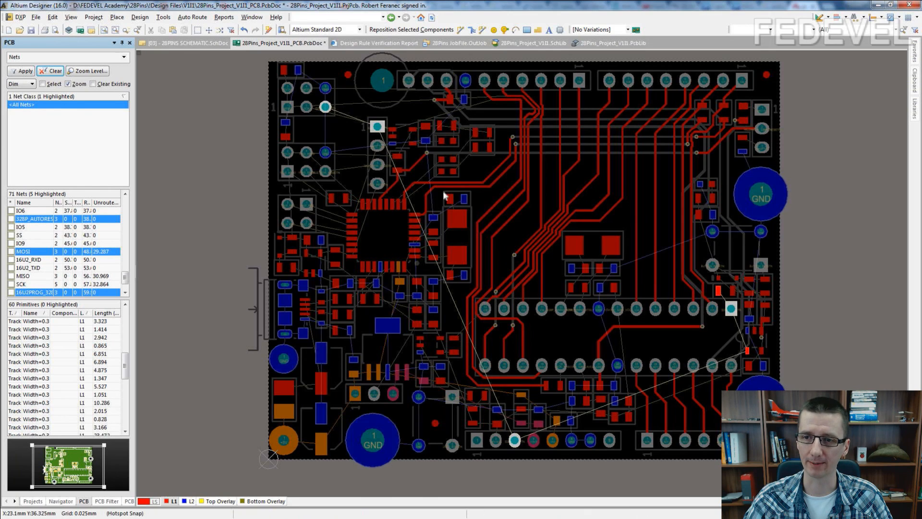
pyautogui.moveTo(499, 259); pyautogui.dragTo(488, 235, button='right')
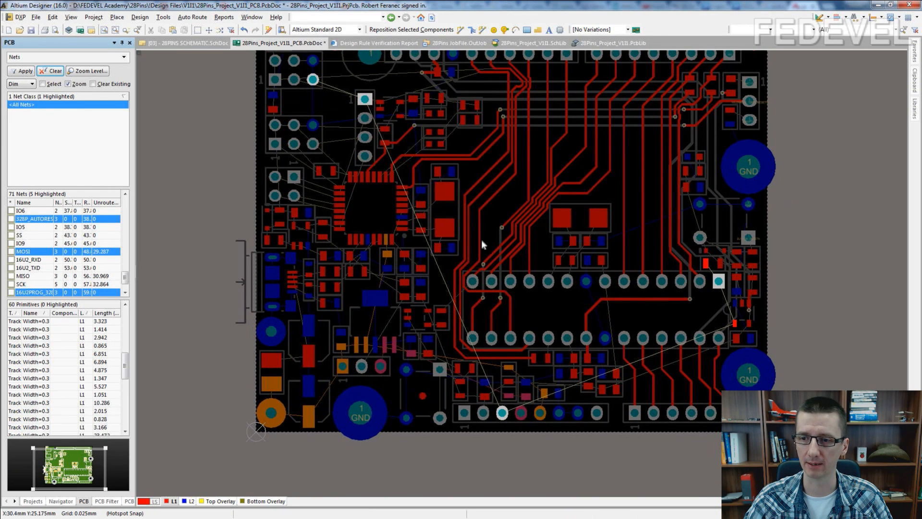
pyautogui.keyDown('ctrl'); pyautogui.scroll(3, 515, 394); pyautogui.keyUp('ctrl')
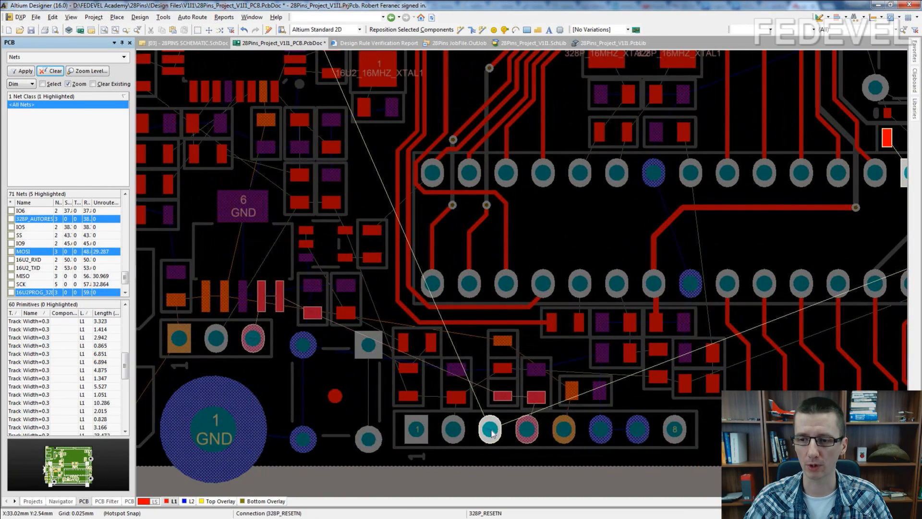
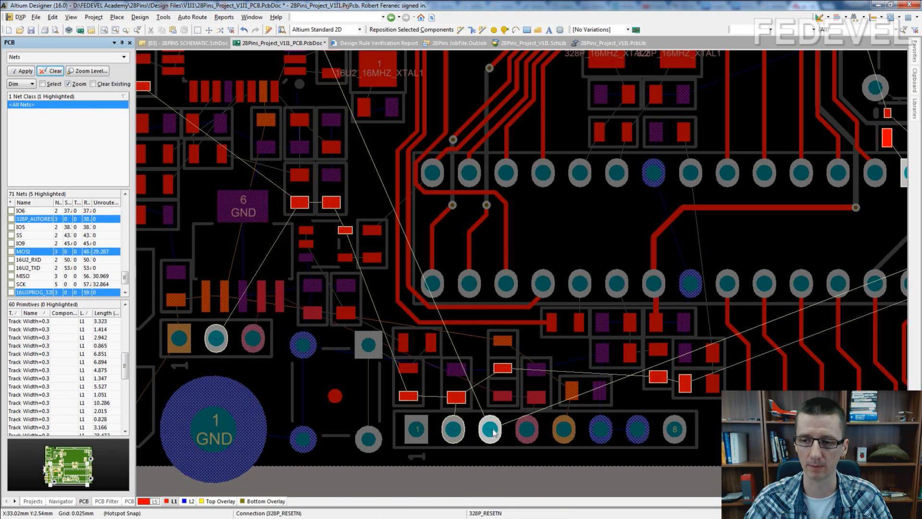
pyautogui.moveTo(504, 446); pyautogui.dragTo(425, 298, button='right')
pyautogui.keyDown('ctrl'); pyautogui.scroll(4, 425, 298); pyautogui.keyUp('ctrl')
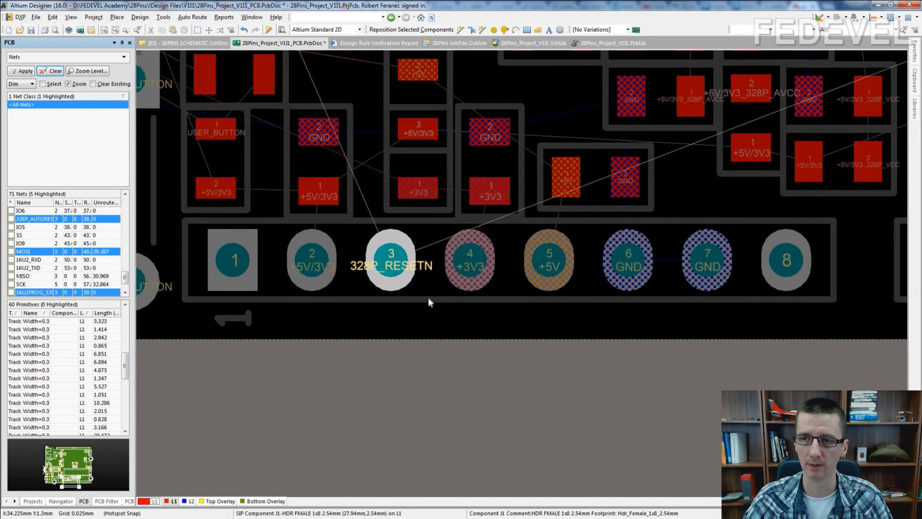
pyautogui.click(460, 30)
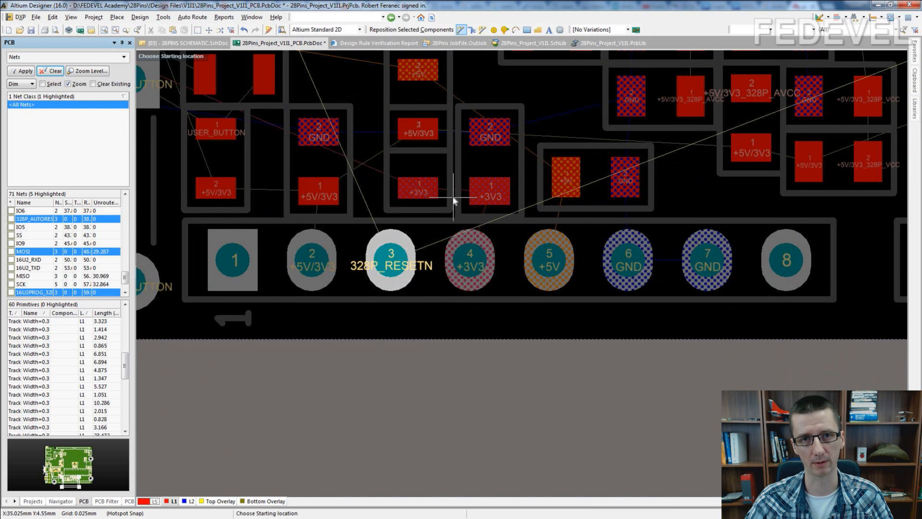
pyautogui.keyDown('ctrl'); pyautogui.scroll(-10, 454, 200); pyautogui.keyUp('ctrl')
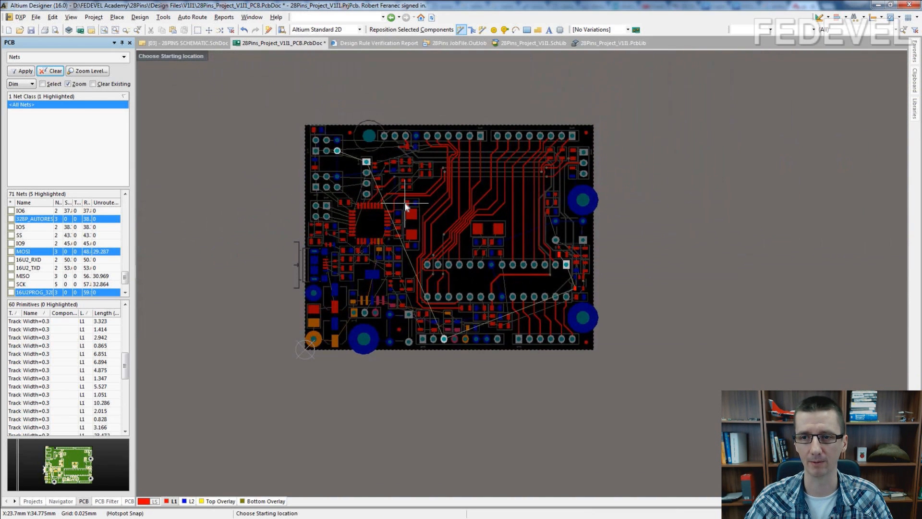
pyautogui.keyDown('ctrl'); pyautogui.scroll(2, 405, 207); pyautogui.keyUp('ctrl')
pyautogui.press('Escape')
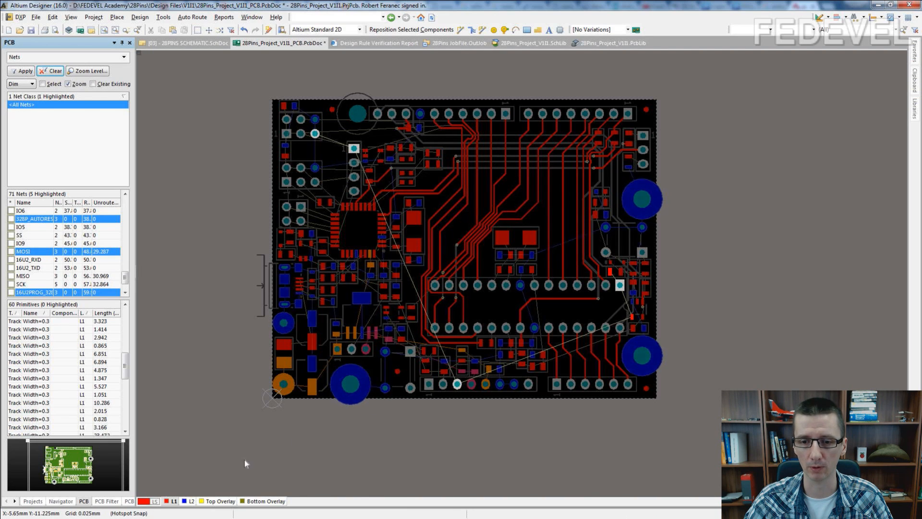
pyautogui.click(189, 501)
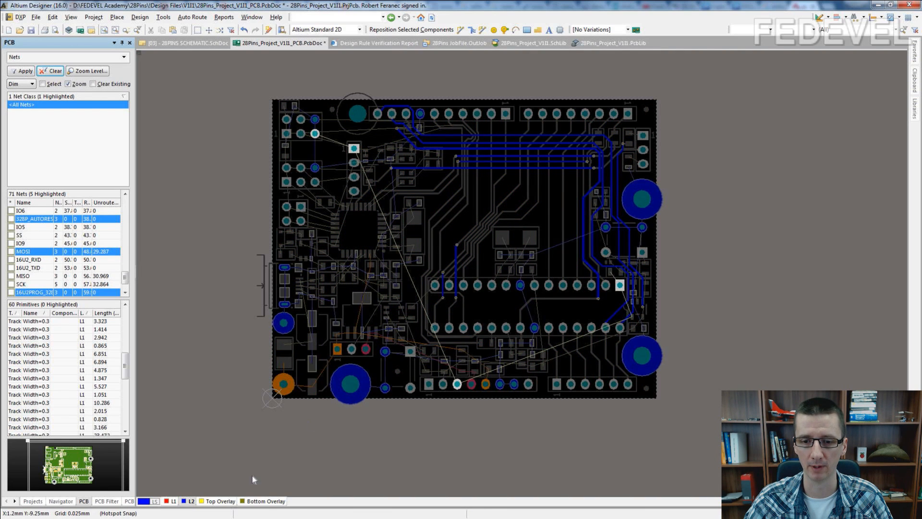
pyautogui.click(167, 502)
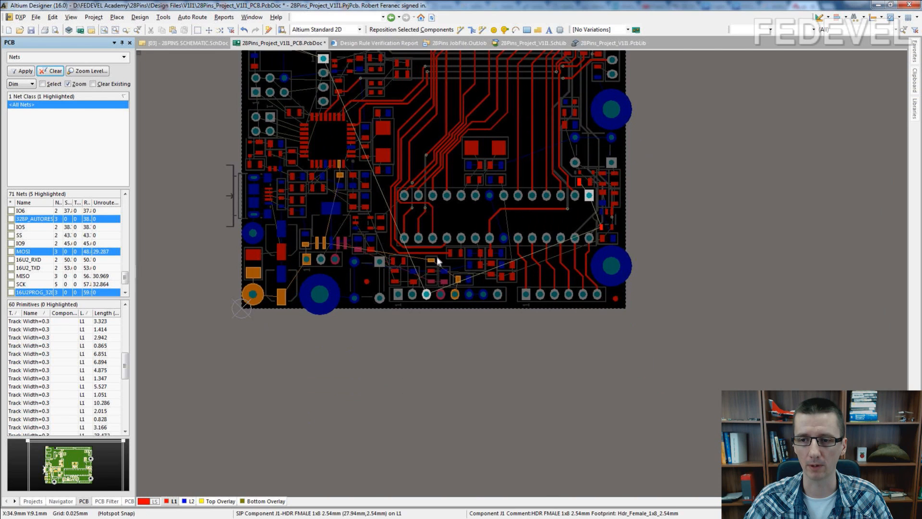
# Start routing 328P_RESETN on L1 from J1 pin 3, with the track width mode set to Rule Preferred
pyautogui.keyDown('ctrl'); pyautogui.scroll(5, 437, 297); pyautogui.keyUp('ctrl')
pyautogui.click(461, 29)
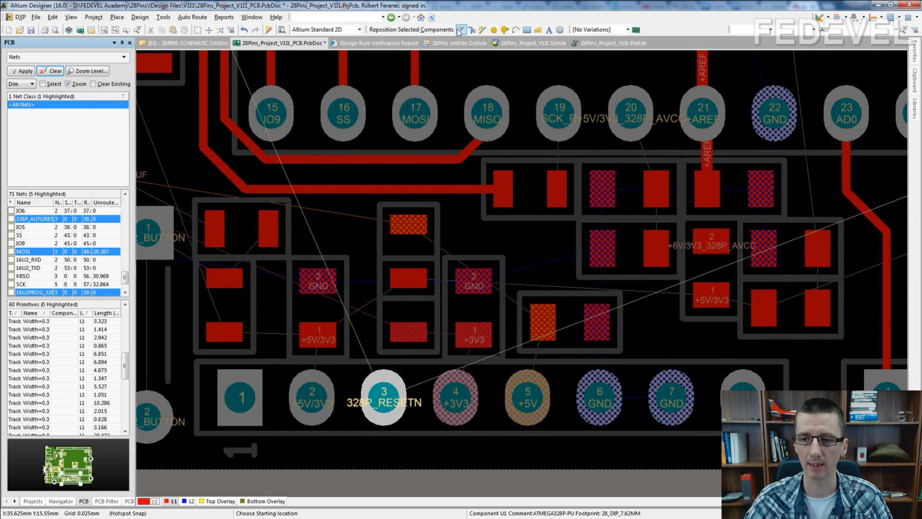
pyautogui.click(389, 413)
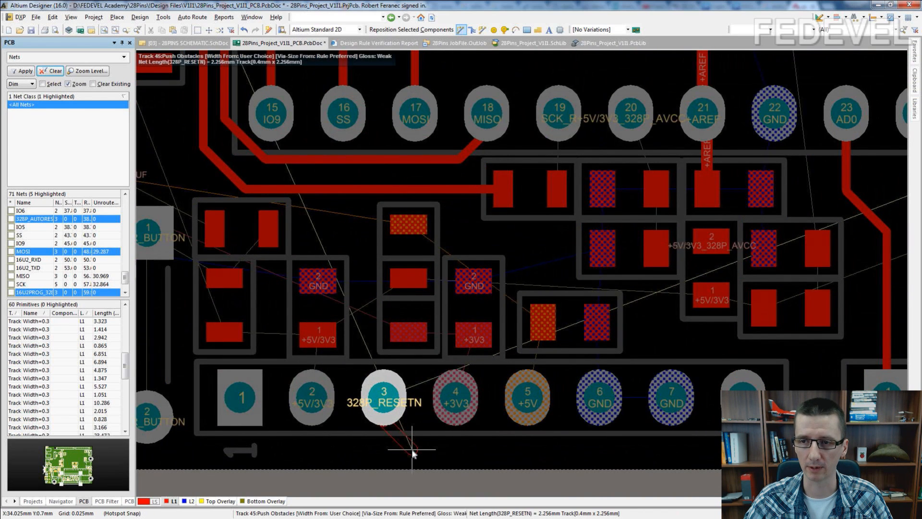
pyautogui.keyDown('ctrl'); pyautogui.scroll(2, 410, 447); pyautogui.keyUp('ctrl')
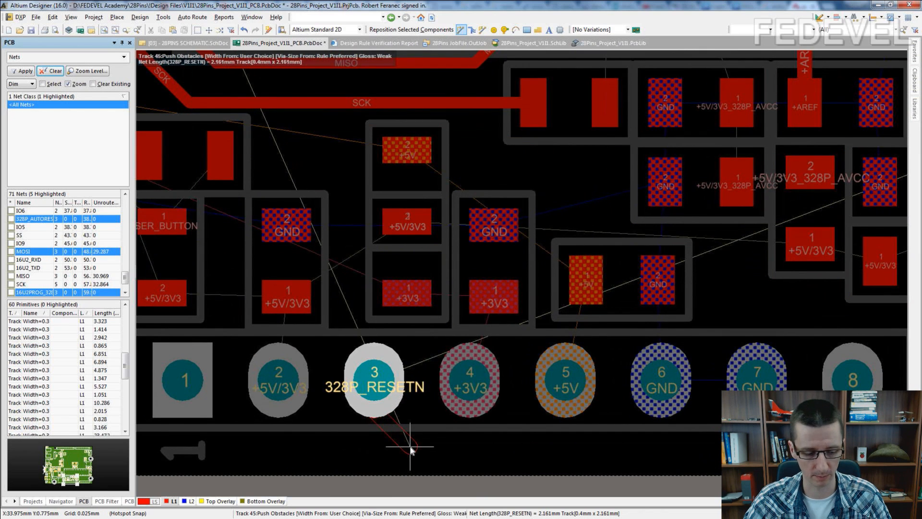
pyautogui.press('Tab')
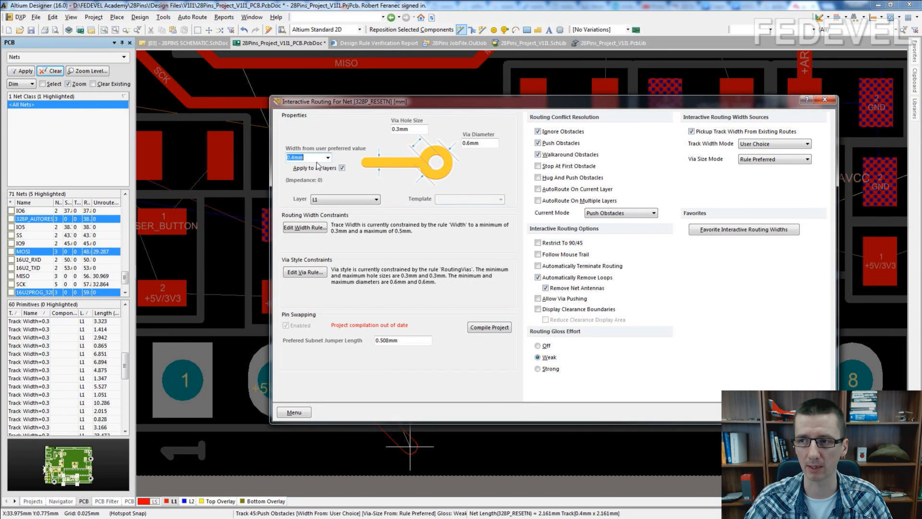
pyautogui.click(752, 148)
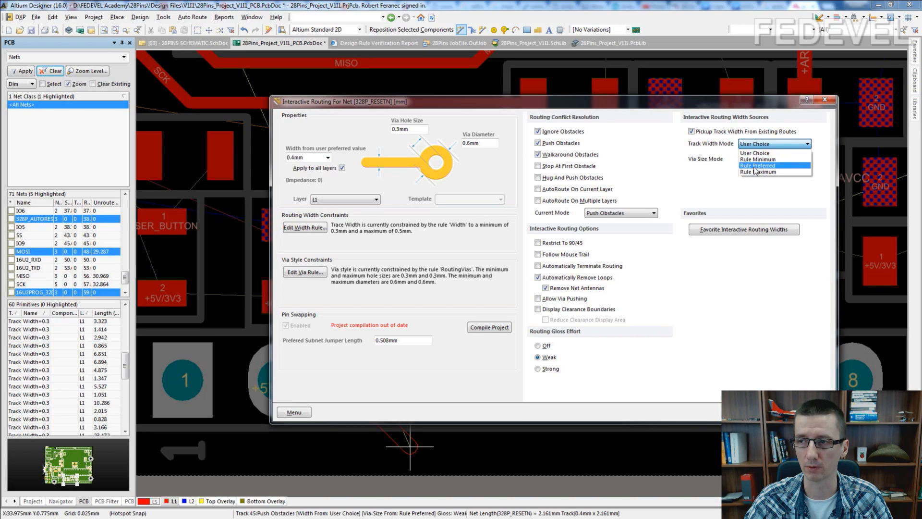
pyautogui.click(757, 166)
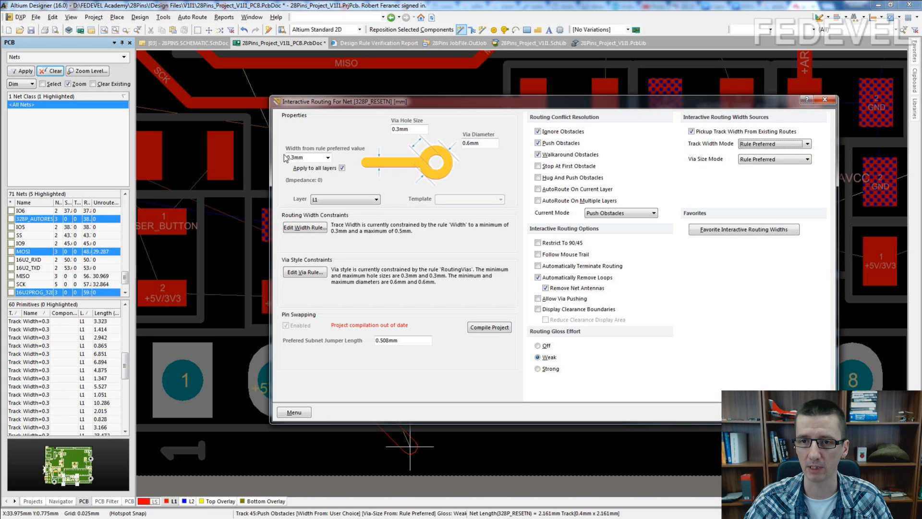
pyautogui.press('Return')
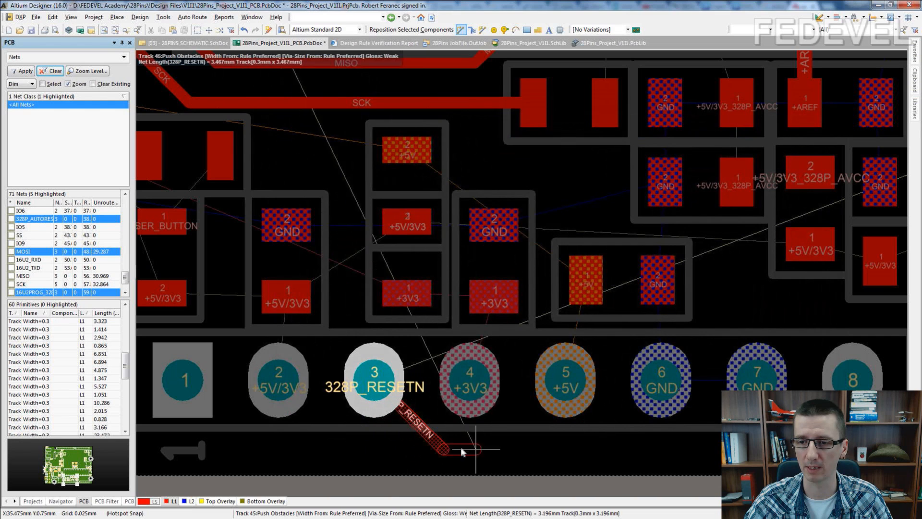
# Route 328P_RESETN at 0.3 mm beneath J1 pins 4 to 8, up past pin 8, toward the gap between U1 pins 22 and 23
pyautogui.keyDown('ctrl'); pyautogui.scroll(-1, 485, 441); pyautogui.keyUp('ctrl')
pyautogui.keyDown('ctrl'); pyautogui.scroll(-1, 486, 441); pyautogui.keyUp('ctrl')
pyautogui.moveTo(485, 441); pyautogui.dragTo(350, 442, button='right')
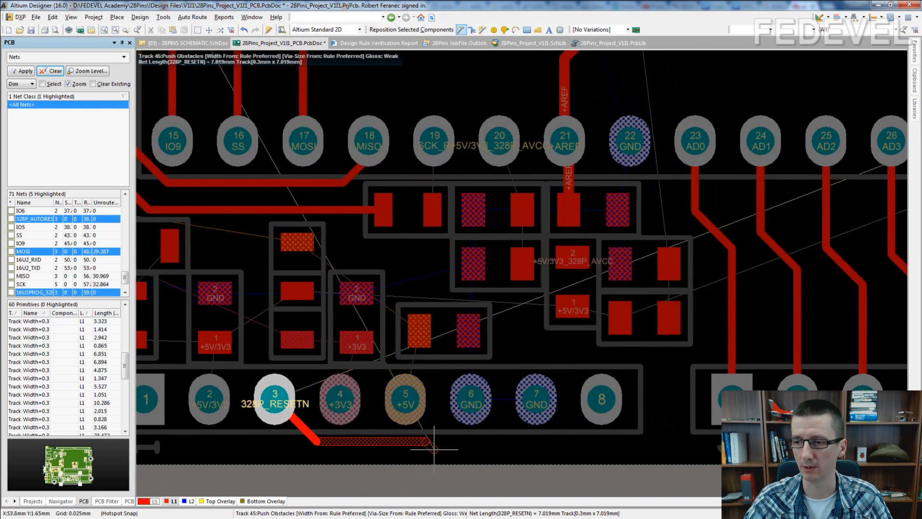
pyautogui.click(668, 427)
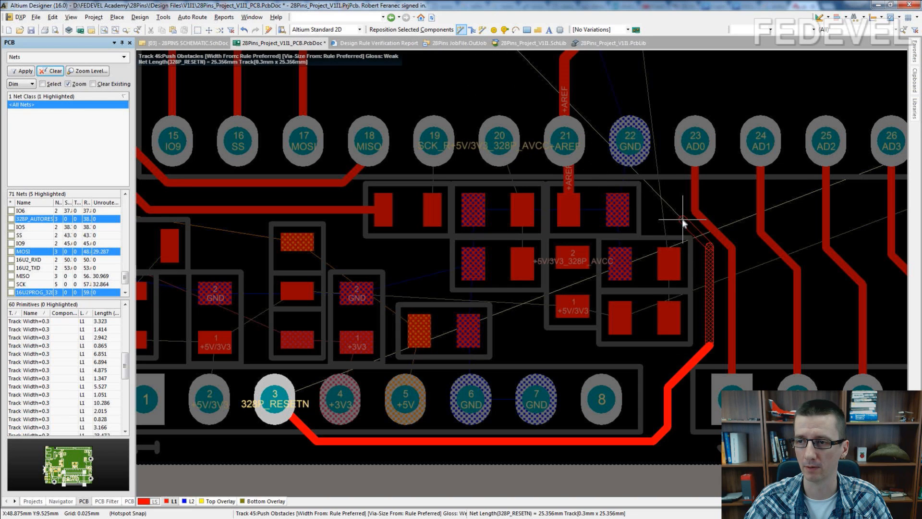
pyautogui.click(665, 201)
pyautogui.click(666, 202)
pyautogui.scroll(3, 666, 127)
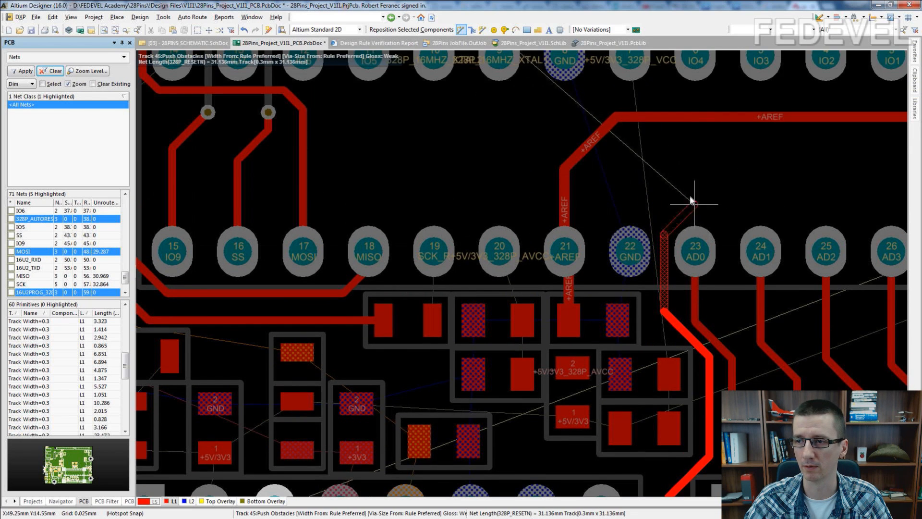
# Continue 328P_RESETN on L1 between U1 pins 22 and 23, along above pins 23 to 28, through the 328P_RESETN pad, to U1 pin 1
pyautogui.click(691, 206)
pyautogui.keyDown('shift'); pyautogui.scroll(-4, 725, 214); pyautogui.keyUp('shift')
pyautogui.keyDown('shift'); pyautogui.scroll(-4, 746, 220); pyautogui.keyUp('shift')
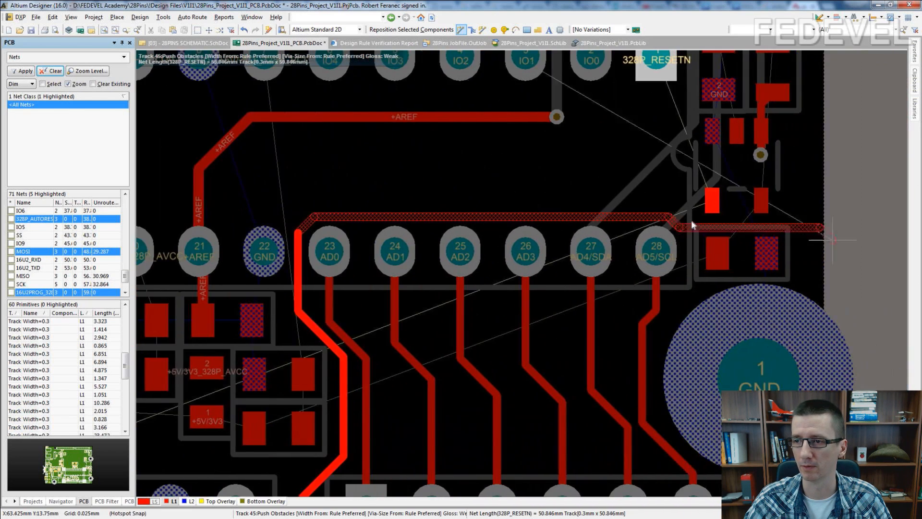
pyautogui.click(713, 201)
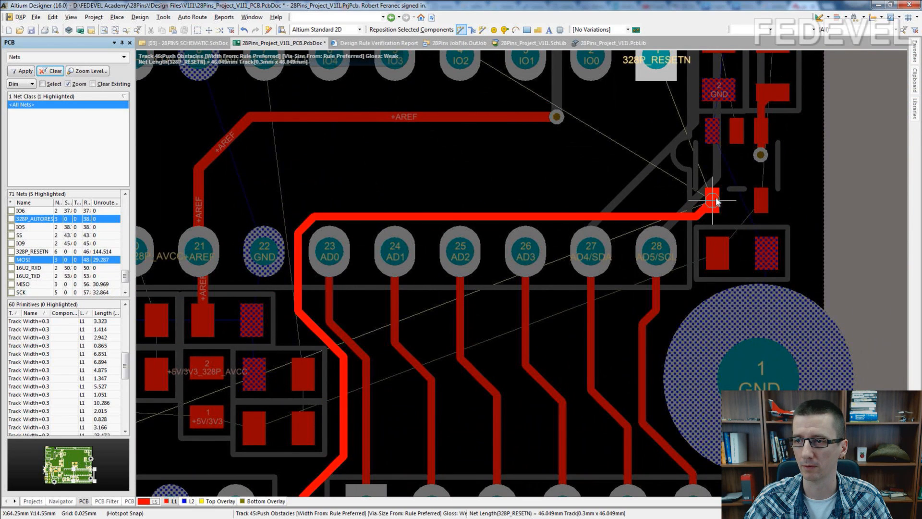
pyautogui.click(656, 60)
# Route 328P_RESETN on L1 from the pad above U1 pin 1 up alongside the IO0 track, ending just below the 16U2PROG_328P_RESETN via
pyautogui.scroll(6, 656, 59)
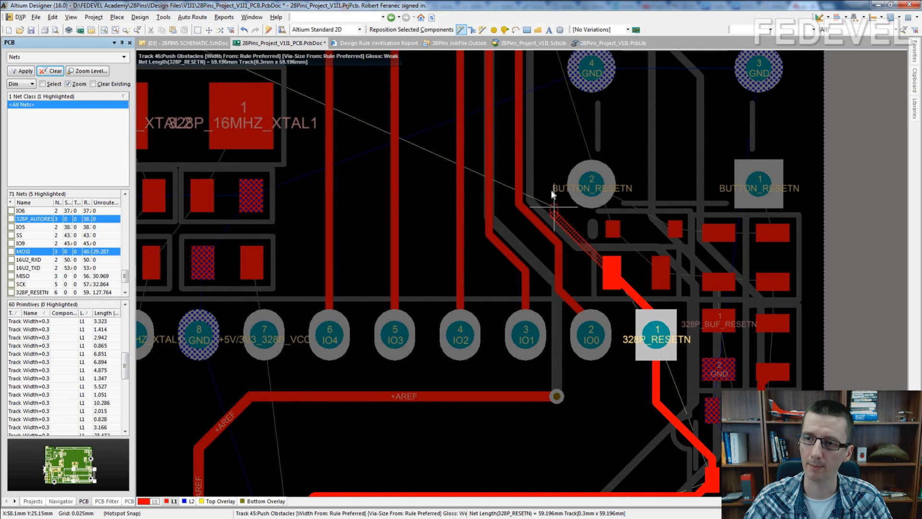
pyautogui.scroll(5, 548, 392)
pyautogui.click(539, 357)
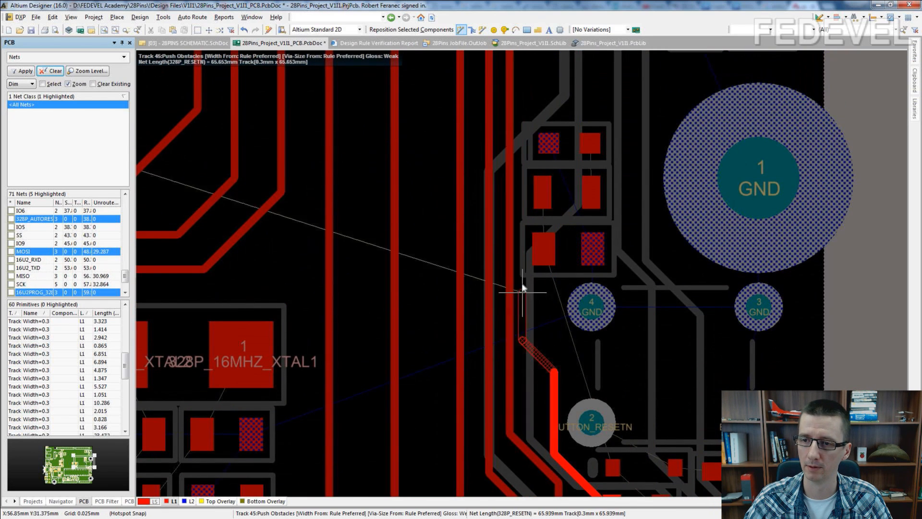
pyautogui.scroll(5, 518, 200)
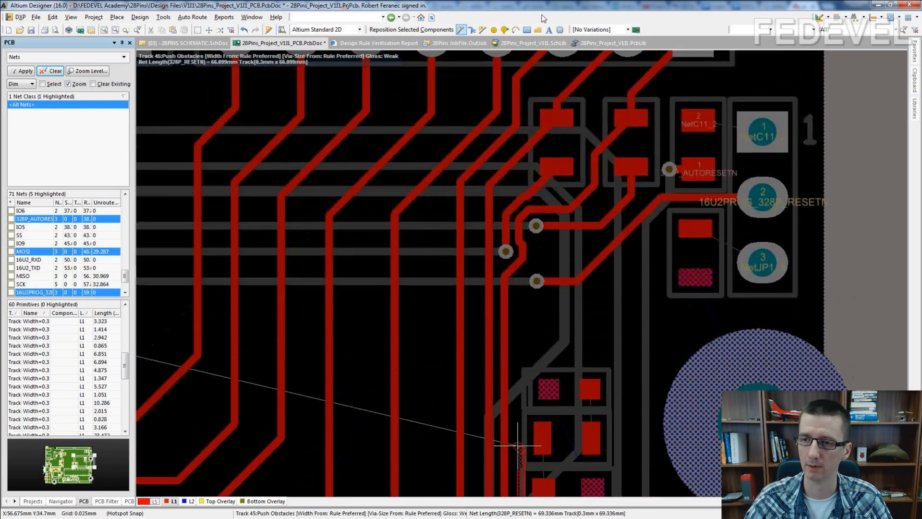
pyautogui.click(522, 307)
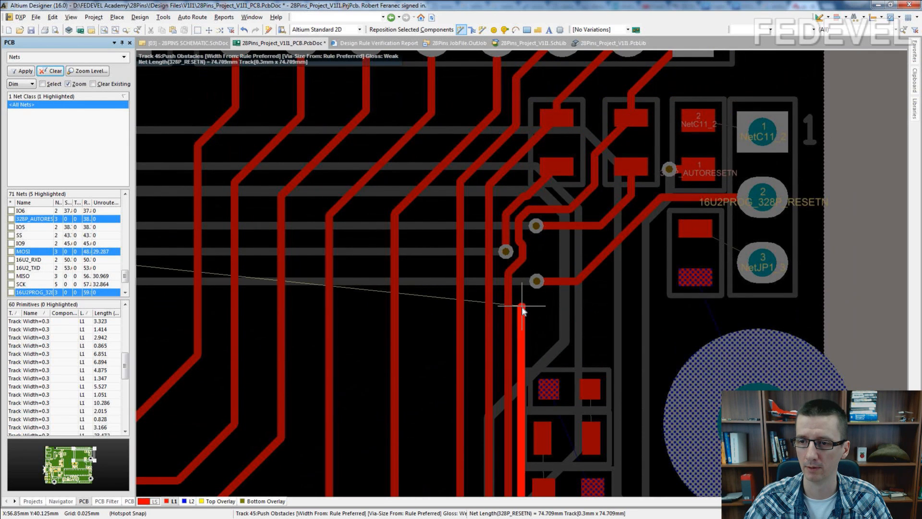
pyautogui.rightClick(544, 307)
pyautogui.rightClick(540, 315)
# Shift the 16U2PROG_328P_RESETN via and its tracks slightly down, extend 328P_RESETN on L1 past it, and place a via to L2
pyautogui.keyDown('ctrl'); pyautogui.scroll(4, 539, 315); pyautogui.keyUp('ctrl')
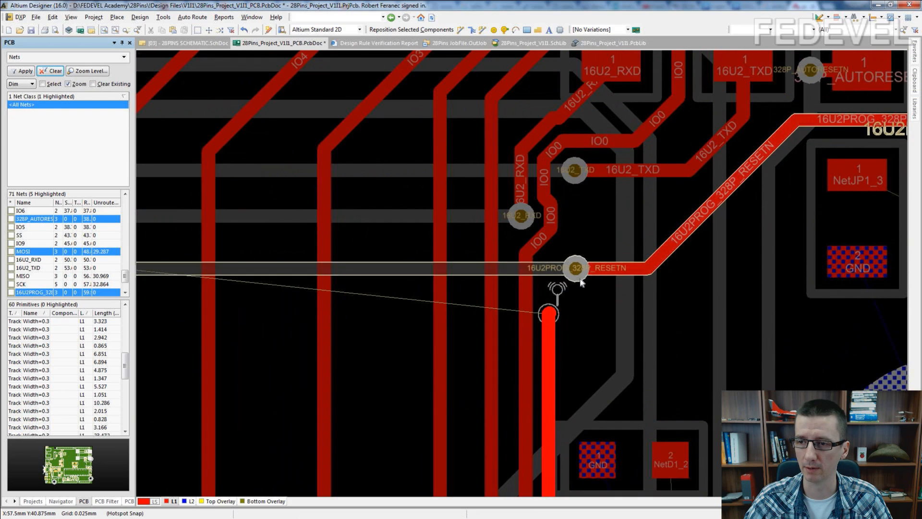
pyautogui.moveTo(581, 276); pyautogui.dragTo(581, 292)
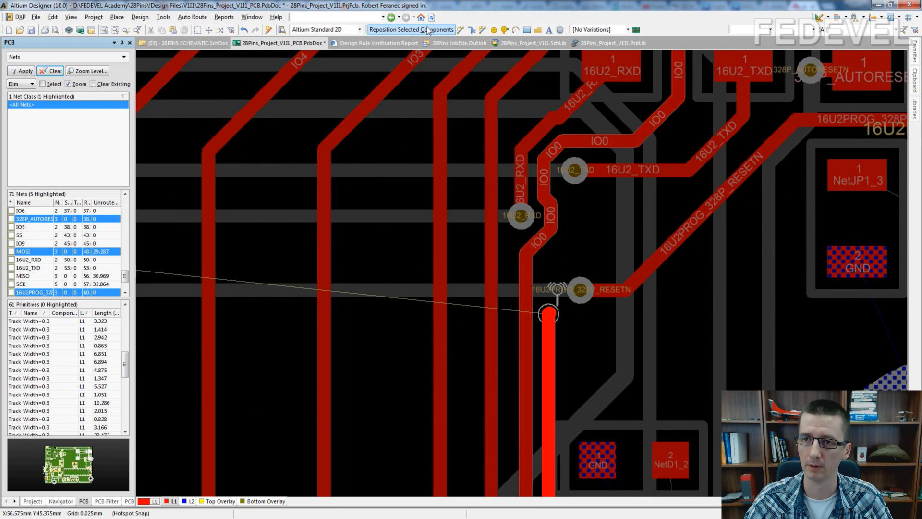
pyautogui.click(547, 335)
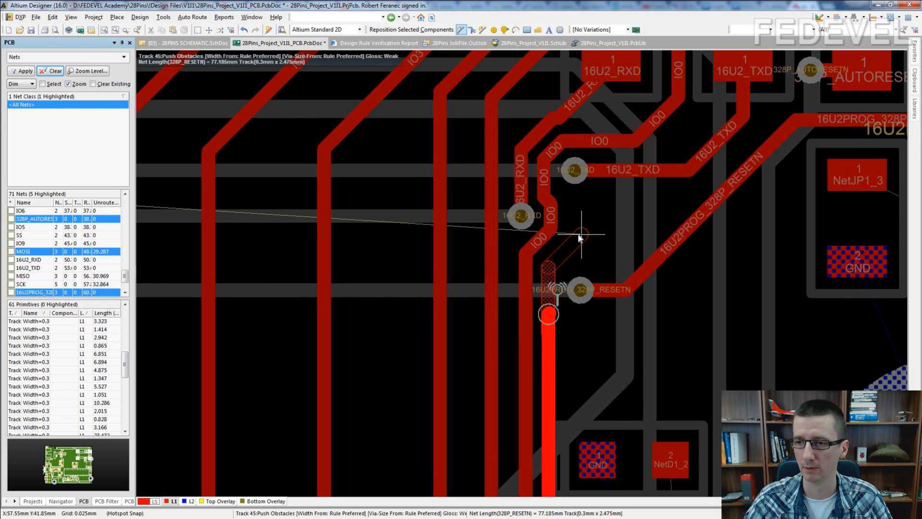
pyautogui.click(580, 236)
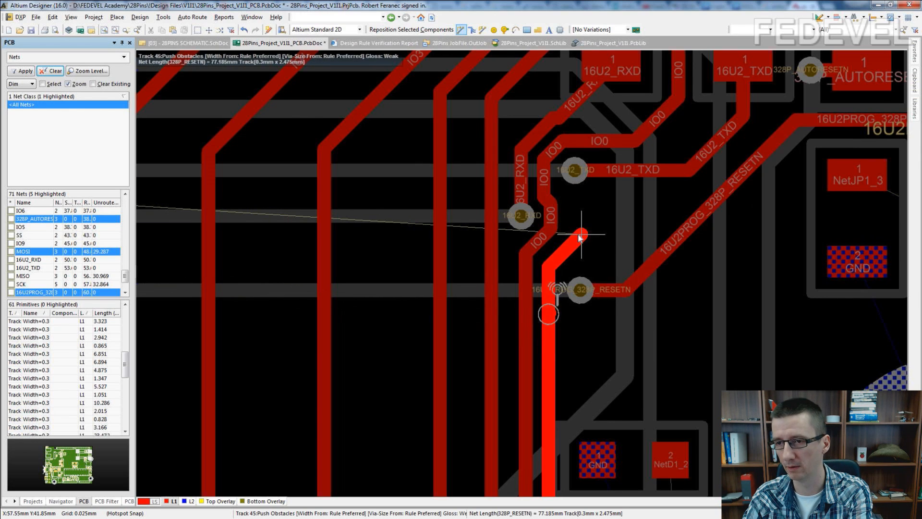
pyautogui.press('KP_Multiply')
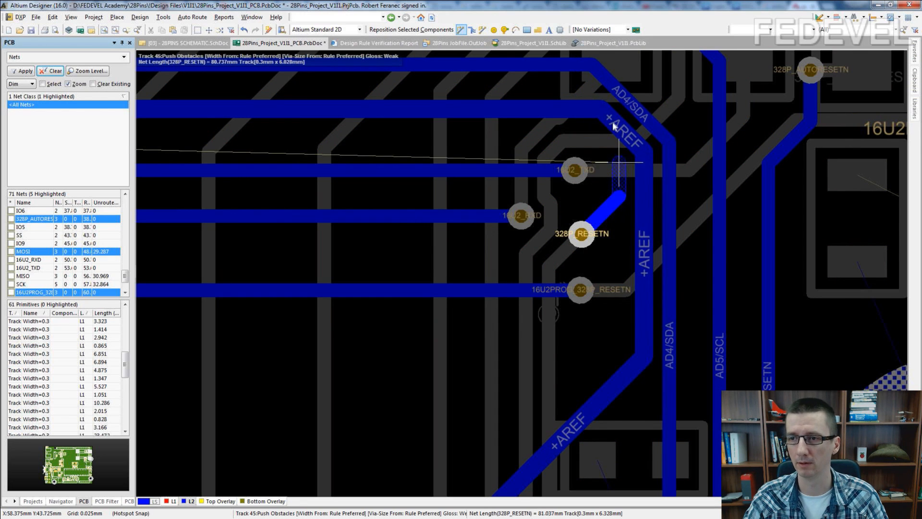
# Route 328P_RESETN on L2 from its via around the 16U2_TXD via, along beneath the +AREF track, to pin 1 of the four-pin header
pyautogui.click(578, 125)
pyautogui.click(529, 126)
pyautogui.keyDown('ctrl'); pyautogui.scroll(-3, 528, 127); pyautogui.keyUp('ctrl')
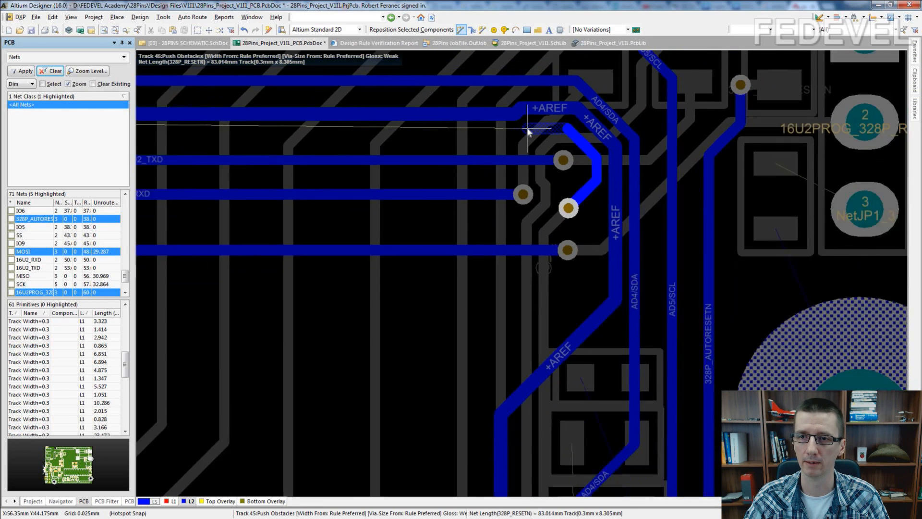
pyautogui.keyDown('shift'); pyautogui.scroll(2, 400, 136); pyautogui.keyUp('shift')
pyautogui.moveTo(400, 136); pyautogui.dragTo(756, 137, button='right')
pyautogui.moveTo(482, 69); pyautogui.dragTo(611, 216, button='right')
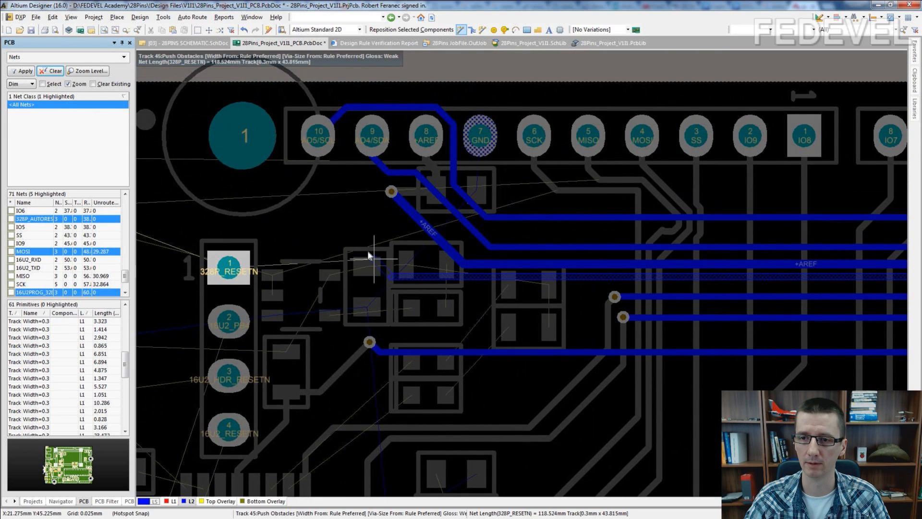
pyautogui.click(229, 272)
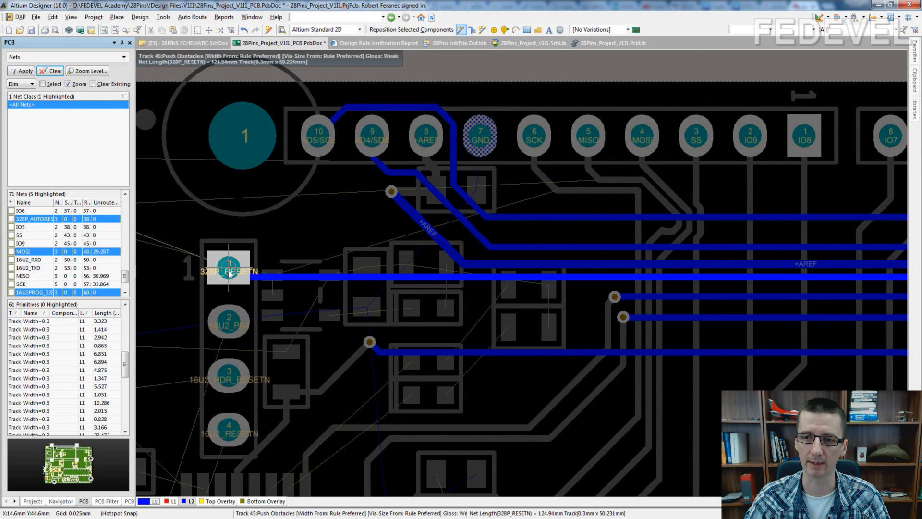
pyautogui.rightClick(343, 210)
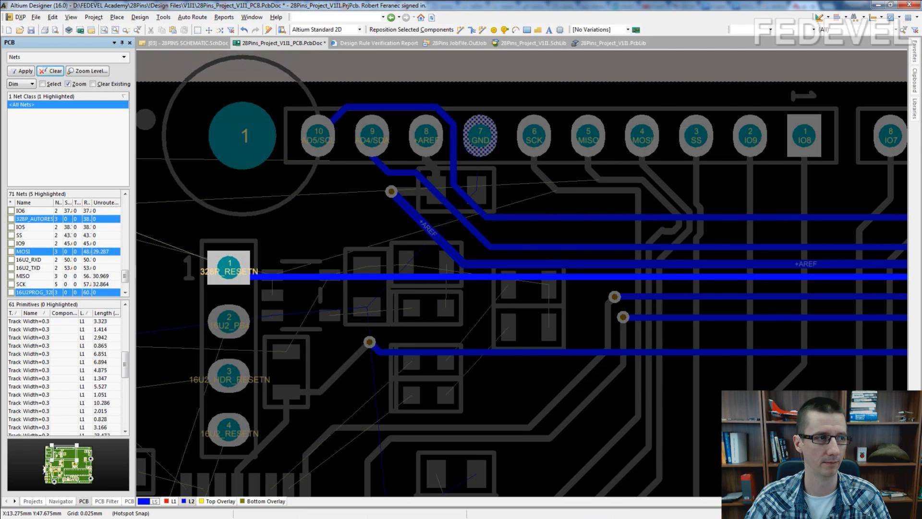
# On L1, route NetC11_2 from its small pad to pin 1 of the three-pin header, and NetJP1_3 from its small pad to pin 3
pyautogui.hotkey('ctrl', 'pagedown')
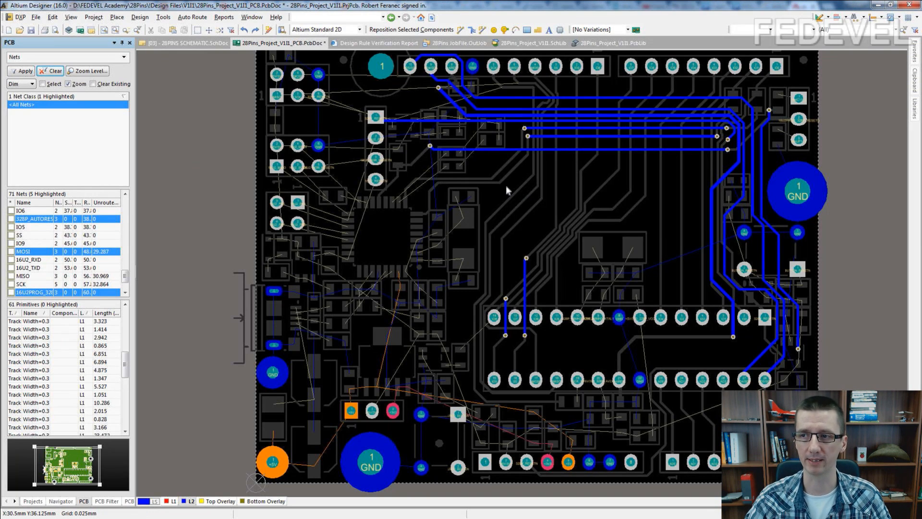
pyautogui.click(172, 501)
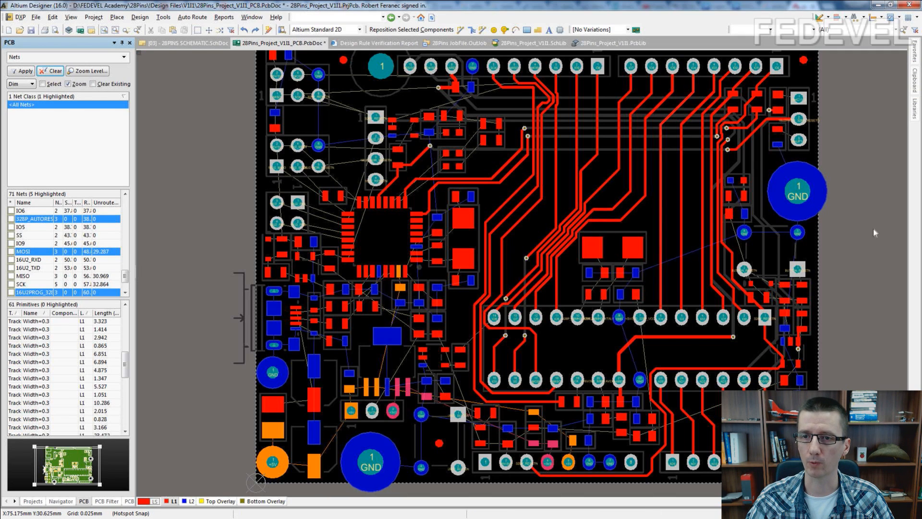
pyautogui.keyDown('ctrl'); pyautogui.scroll(4, 750, 165); pyautogui.keyUp('ctrl')
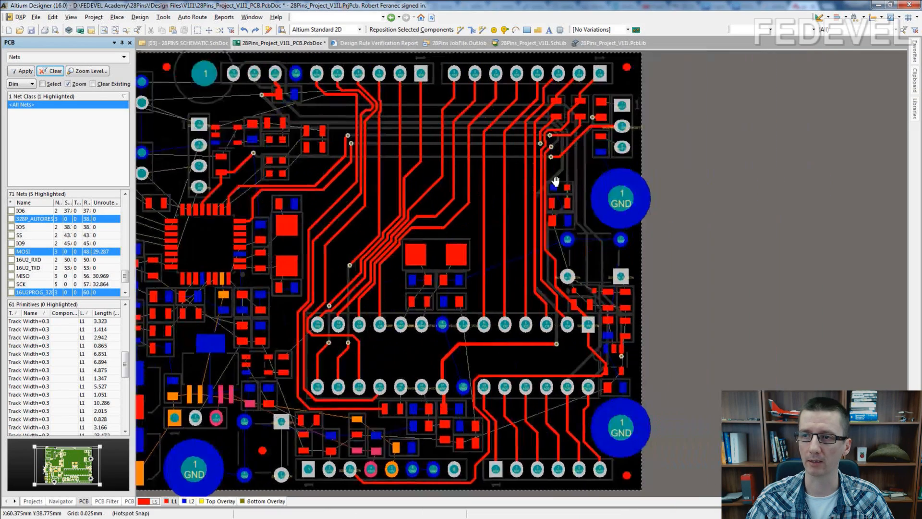
pyautogui.keyDown('ctrl'); pyautogui.scroll(2, 500, 116); pyautogui.keyUp('ctrl')
pyautogui.hotkey('ctrl', 'w')
pyautogui.click(475, 102)
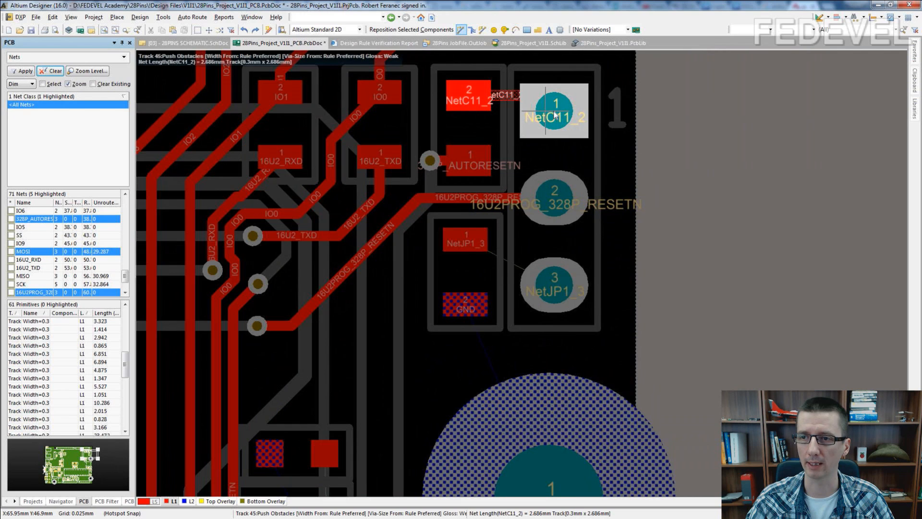
pyautogui.click(557, 115)
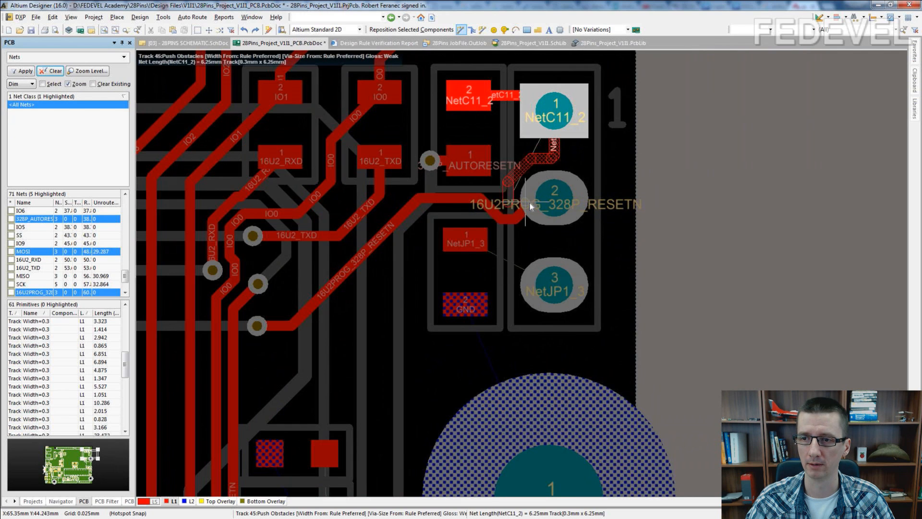
pyautogui.click(470, 244)
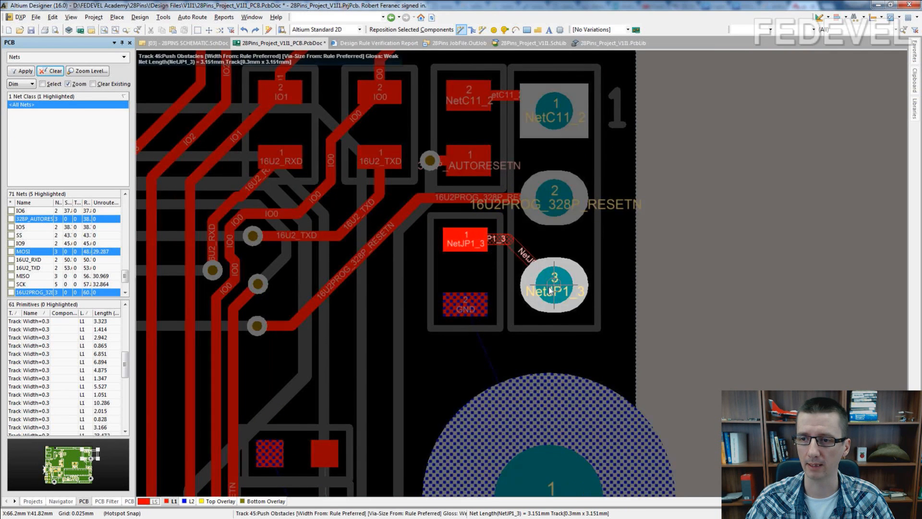
pyautogui.click(538, 276)
# Route NetD1_2 on L1 straight between pad 2 and the NetD1_2 pad directly below it
pyautogui.scroll(-6, 527, 375)
pyautogui.scroll(-1, 527, 374)
pyautogui.keyDown('ctrl'); pyautogui.scroll(2, 170, 141); pyautogui.keyUp('ctrl')
pyautogui.keyDown('ctrl'); pyautogui.scroll(-1, 240, 141); pyautogui.keyUp('ctrl')
pyautogui.click(424, 120)
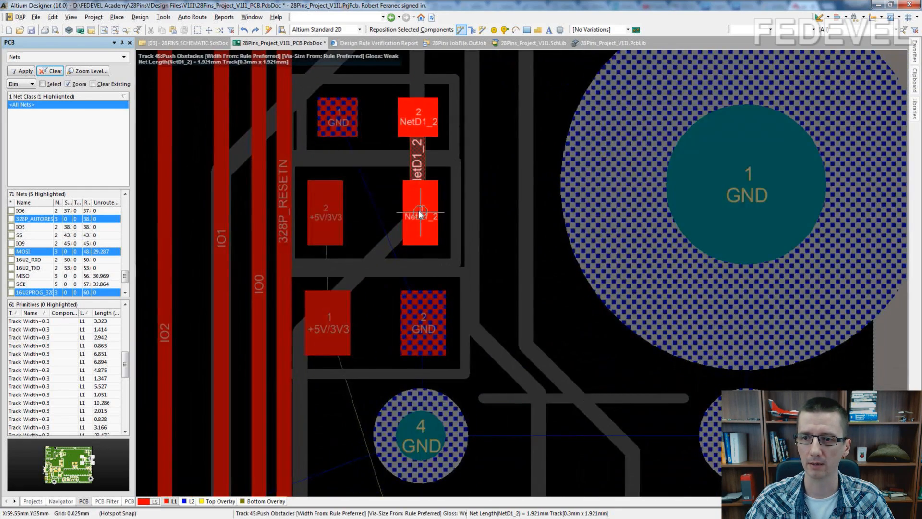
pyautogui.click(420, 212)
# Route BUTTON_RESETN on L1 straight from button pin 2 to button pin 1
pyautogui.scroll(-6, 420, 240)
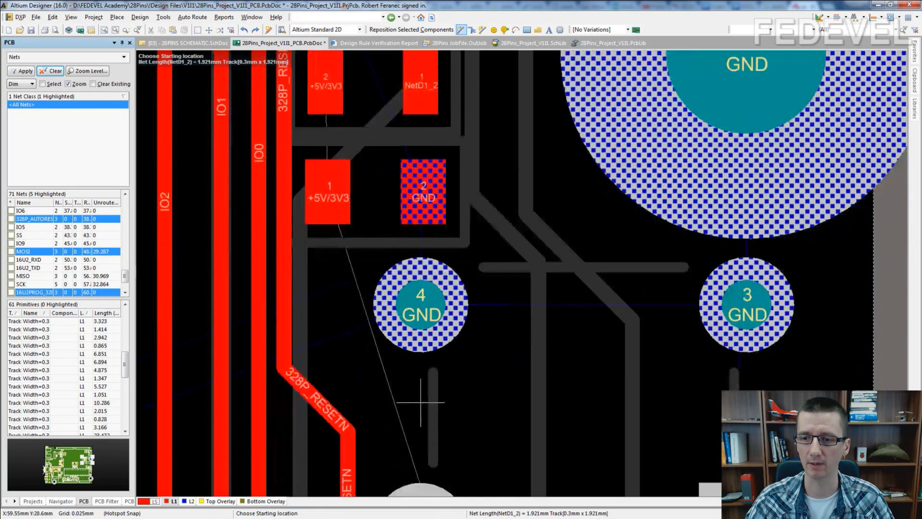
pyautogui.scroll(-1, 415, 257)
pyautogui.click(421, 239)
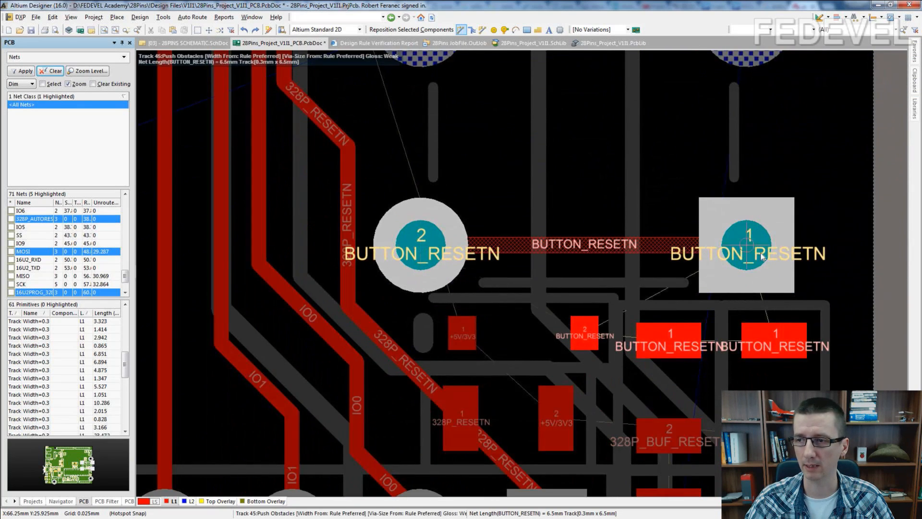
pyautogui.click(746, 250)
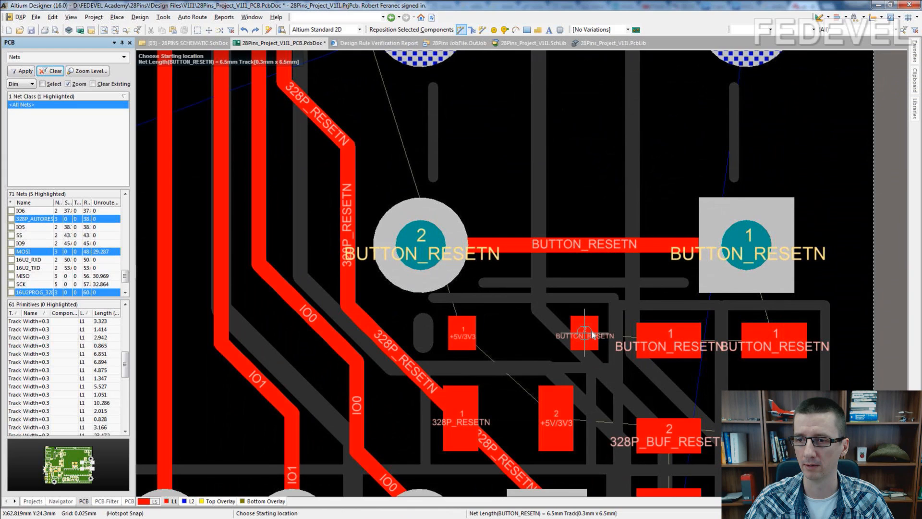
# Route BUTTON_RESETN on L1 from small pad 2 through the two neighbouring BUTTON_RESETN pads and up to button pin 1
pyautogui.click(598, 335)
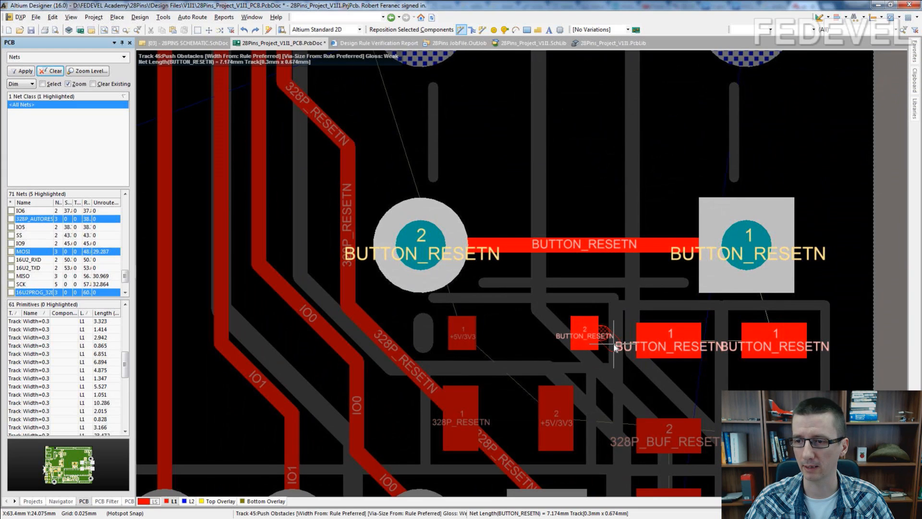
pyautogui.click(670, 346)
pyautogui.click(778, 344)
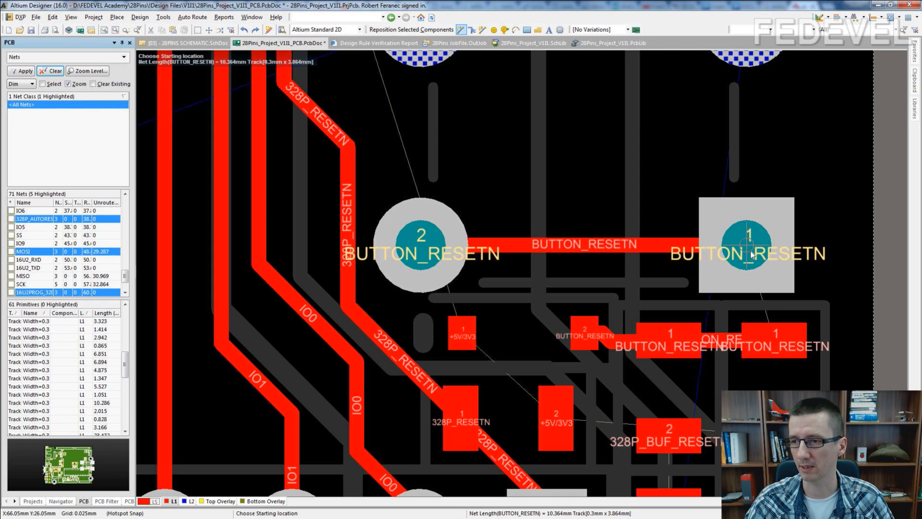
pyautogui.click(774, 337)
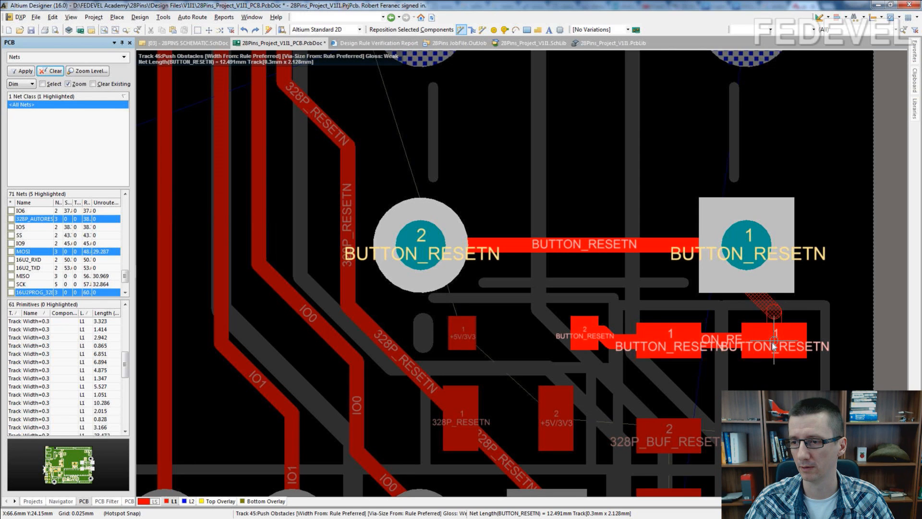
pyautogui.click(769, 307)
# Route 328P_BUF_RESETN on L1 from pad 2 straight down to the 328P_BUF_RESETN pad 1 below it
pyautogui.scroll(-3, 745, 346)
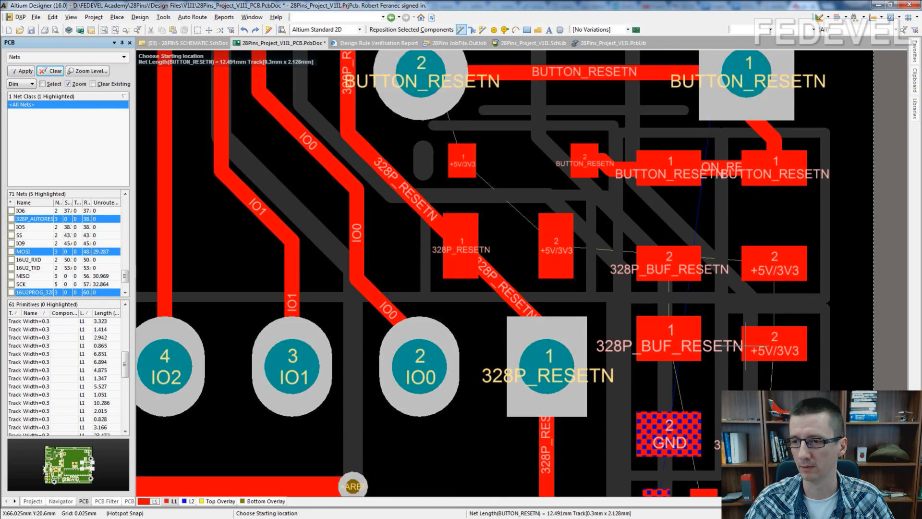
pyautogui.scroll(-3, 745, 346)
pyautogui.click(675, 124)
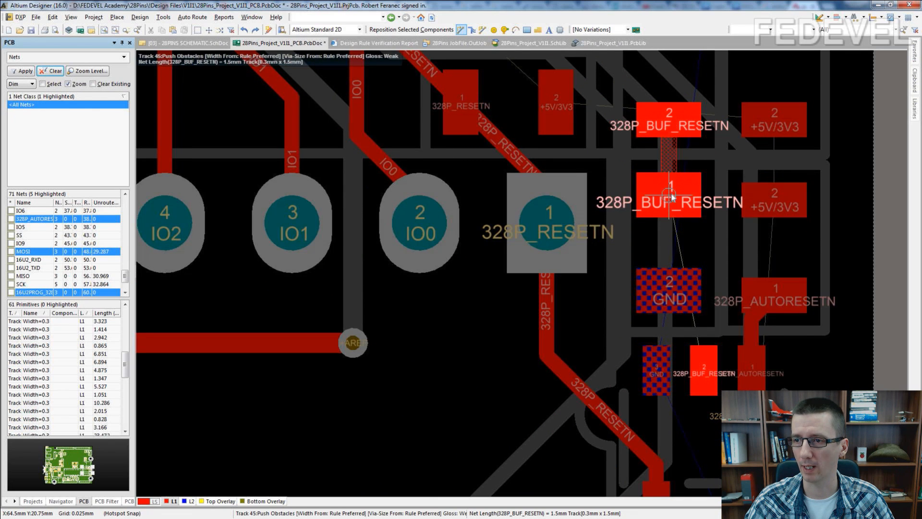
pyautogui.click(671, 196)
# Route 328P_BUF_RESETN on L1 from small pad 2 up between the GND and 328P_AUTORESETN pads to the larger pad 1
pyautogui.keyDown('ctrl'); pyautogui.scroll(-1, 730, 192); pyautogui.keyUp('ctrl')
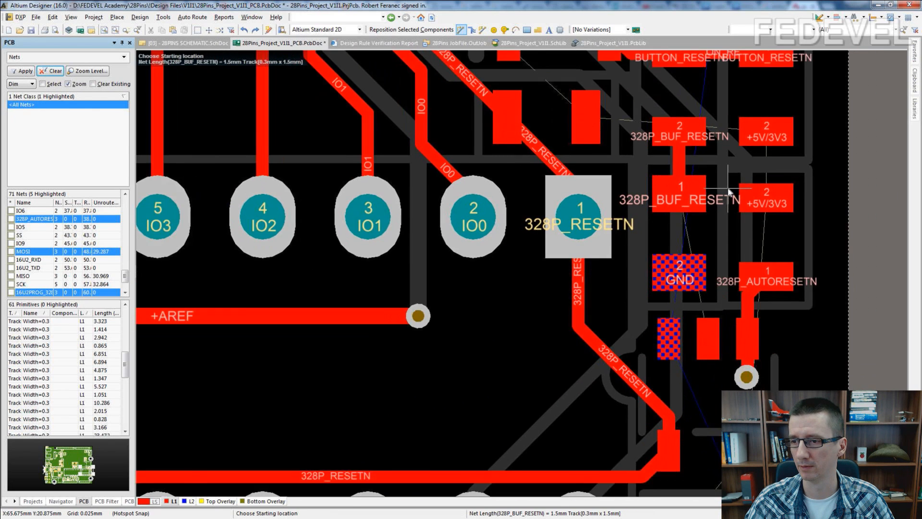
pyautogui.scroll(-2, 718, 339)
pyautogui.click(715, 229)
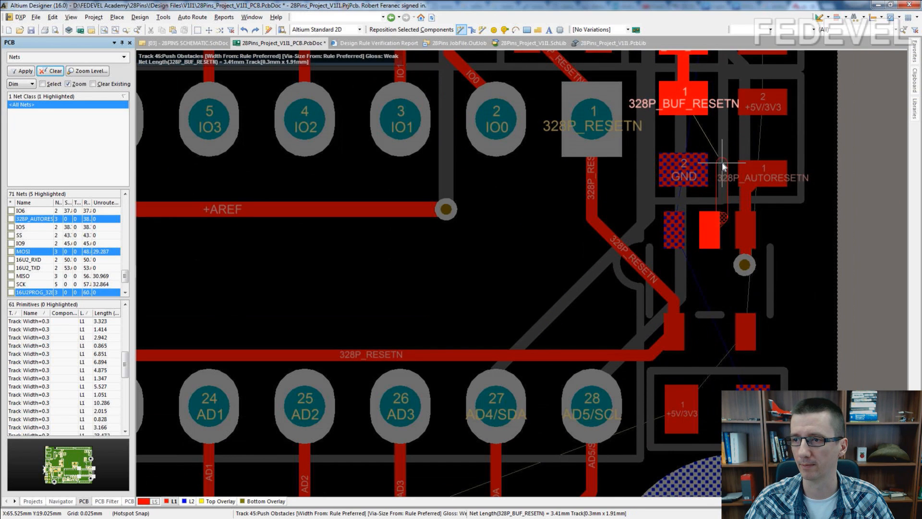
pyautogui.scroll(1, 720, 154)
pyautogui.keyDown('ctrl'); pyautogui.scroll(1, 705, 143); pyautogui.keyUp('ctrl')
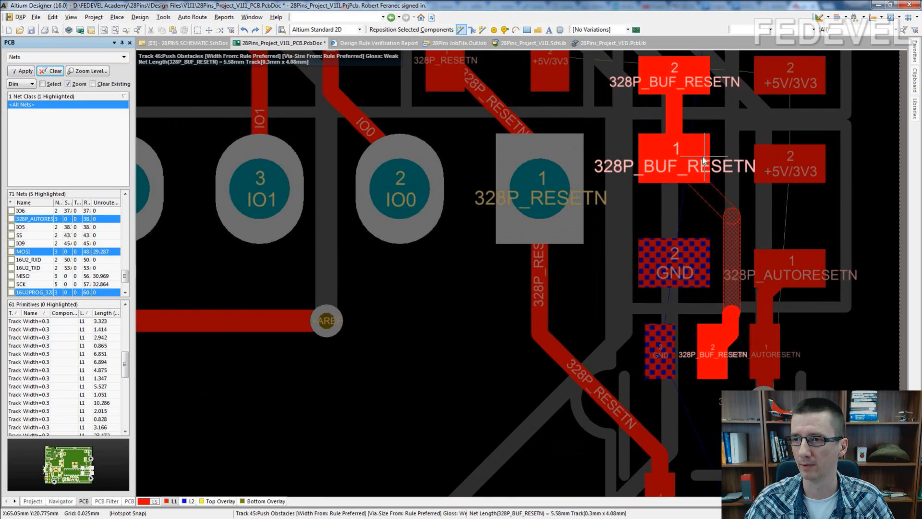
pyautogui.click(676, 156)
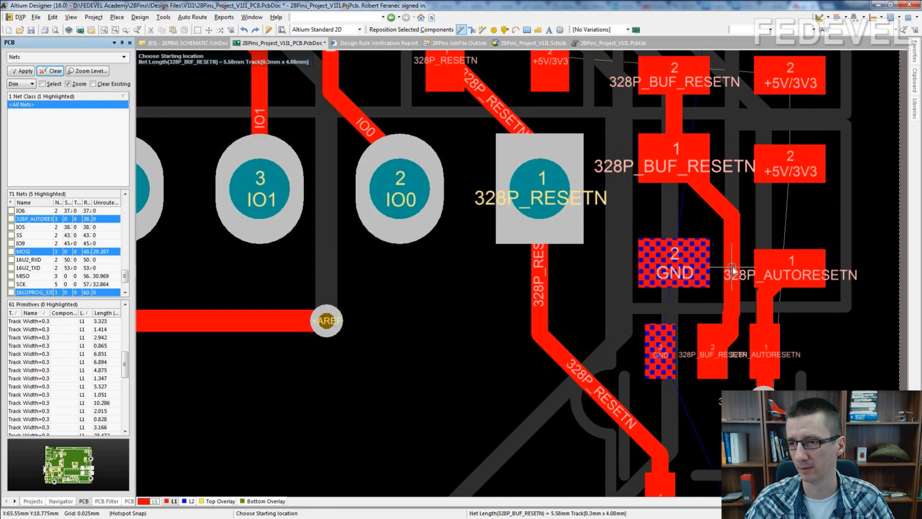
pyautogui.click(712, 353)
pyautogui.rightClick(713, 353)
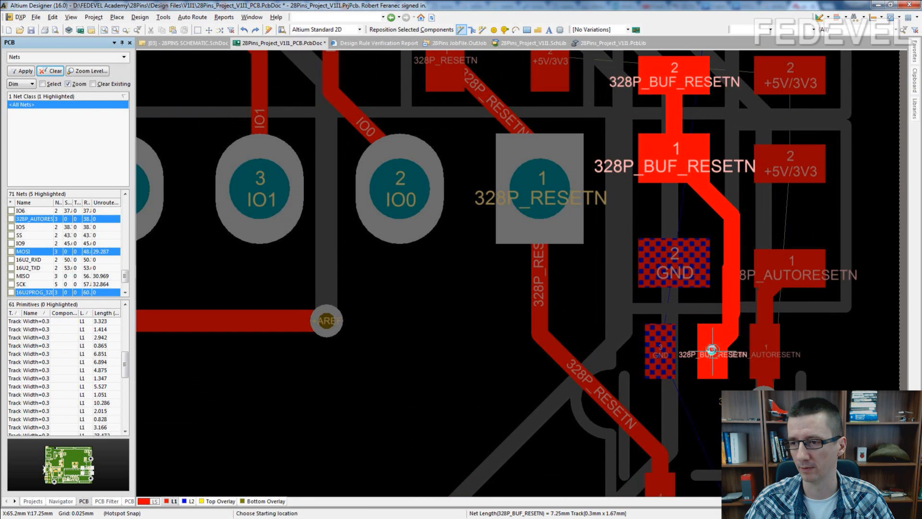
# Reroute the 328P_BUF_RESETN track between the GND and 328P_AUTORESETN pads to straighten its small jog
pyautogui.keyDown('ctrl'); pyautogui.scroll(2, 728, 263); pyautogui.keyUp('ctrl')
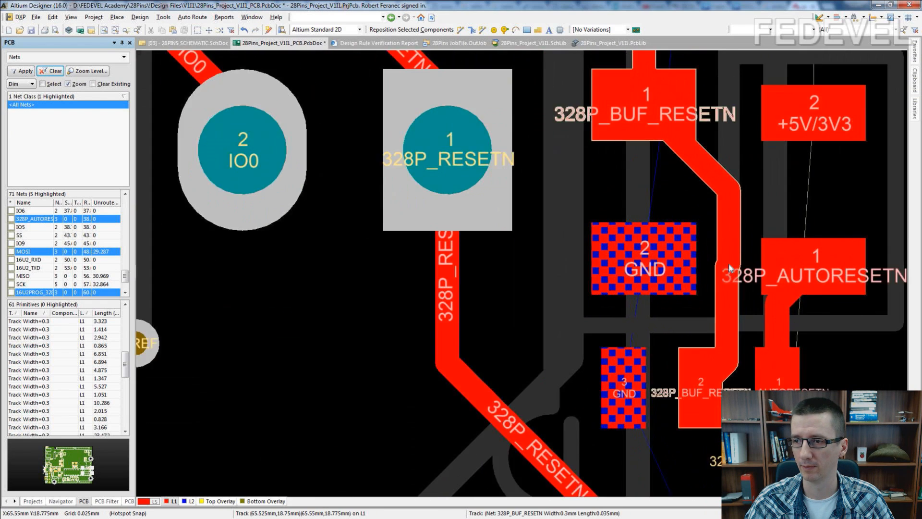
pyautogui.click(461, 29)
pyautogui.click(726, 340)
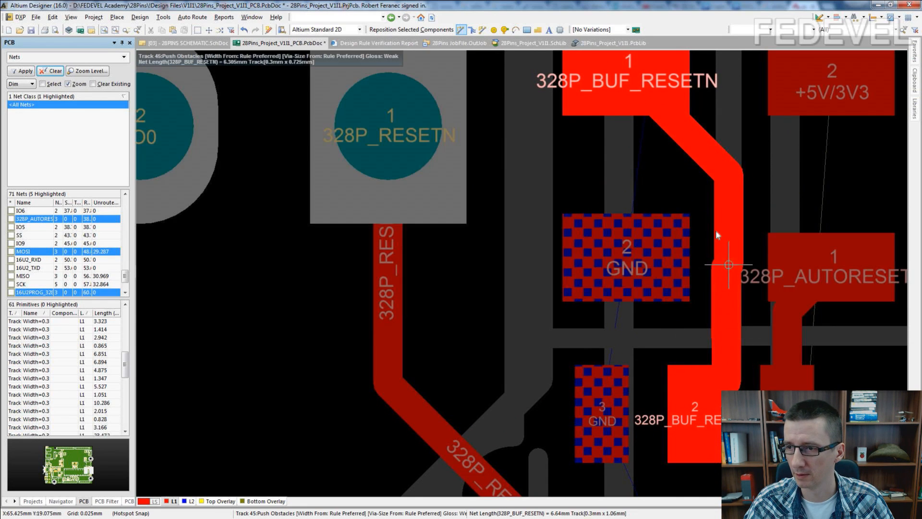
pyautogui.rightClick(678, 133)
pyautogui.keyDown('ctrl'); pyautogui.scroll(-2, 714, 228); pyautogui.keyUp('ctrl')
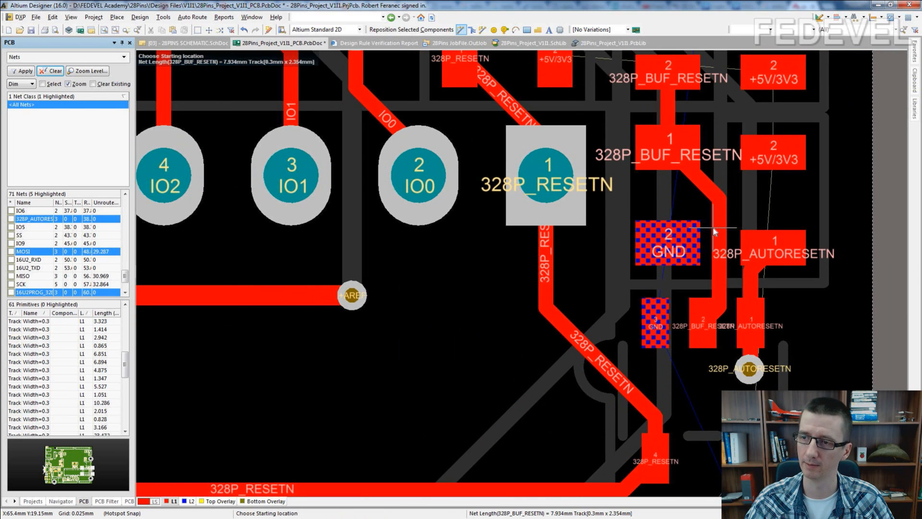
pyautogui.rightClick(428, 222)
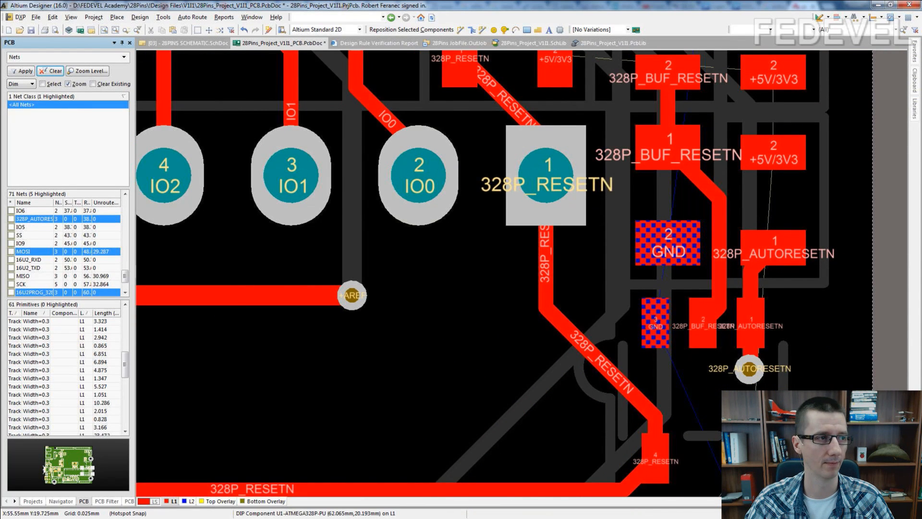
# Route 328P_16MHZ_XTAL2 on L1 at 0.3 mm from crystal Y1 pad 2 through the two small XTAL2 pads to U1 pin 10
pyautogui.hotkey('ctrl', 'pagedown')
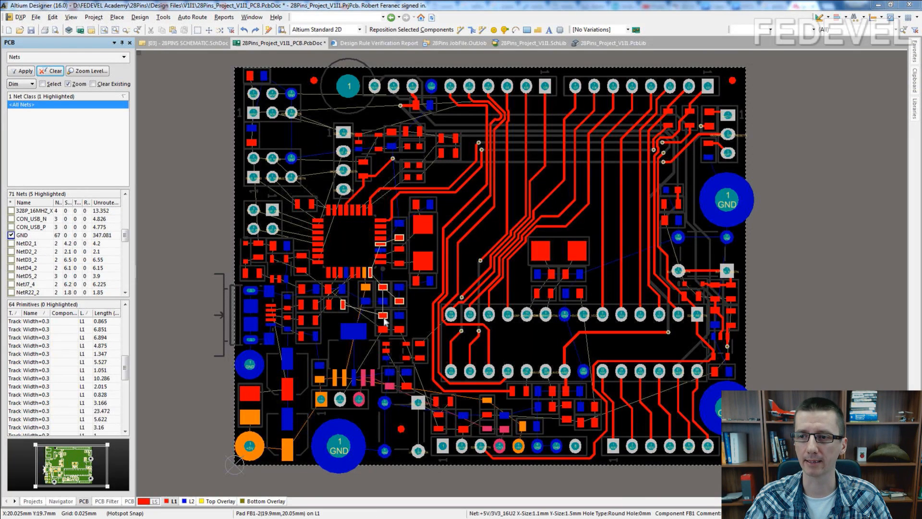
pyautogui.keyDown('ctrl'); pyautogui.scroll(5, 543, 351); pyautogui.keyUp('ctrl')
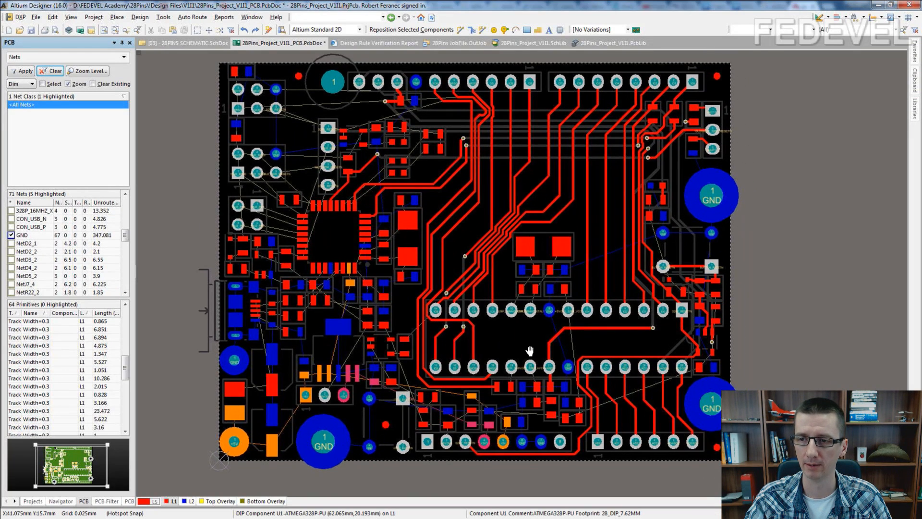
pyautogui.keyDown('ctrl'); pyautogui.scroll(2, 486, 224); pyautogui.keyUp('ctrl')
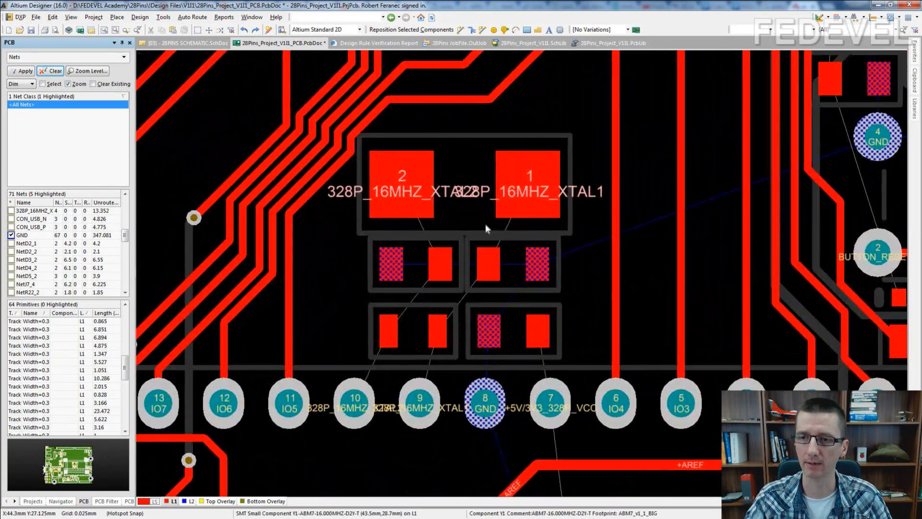
pyautogui.click(461, 29)
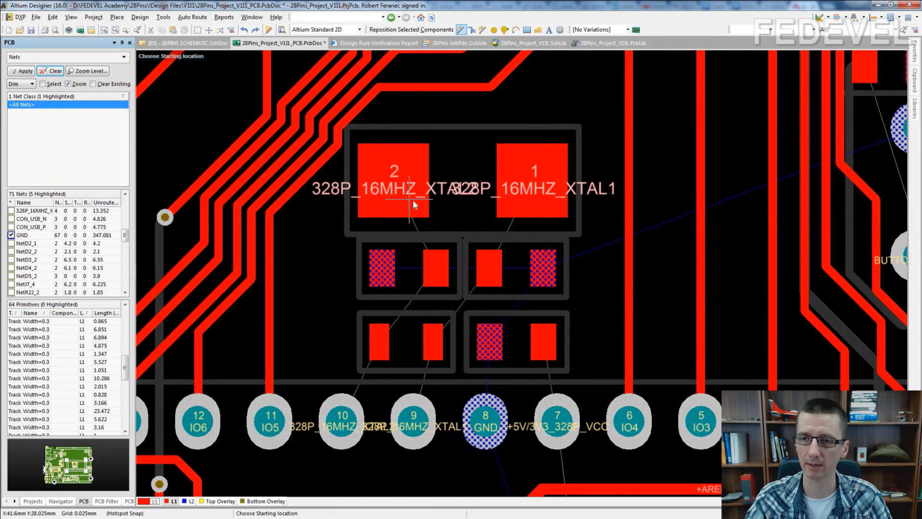
pyautogui.click(396, 183)
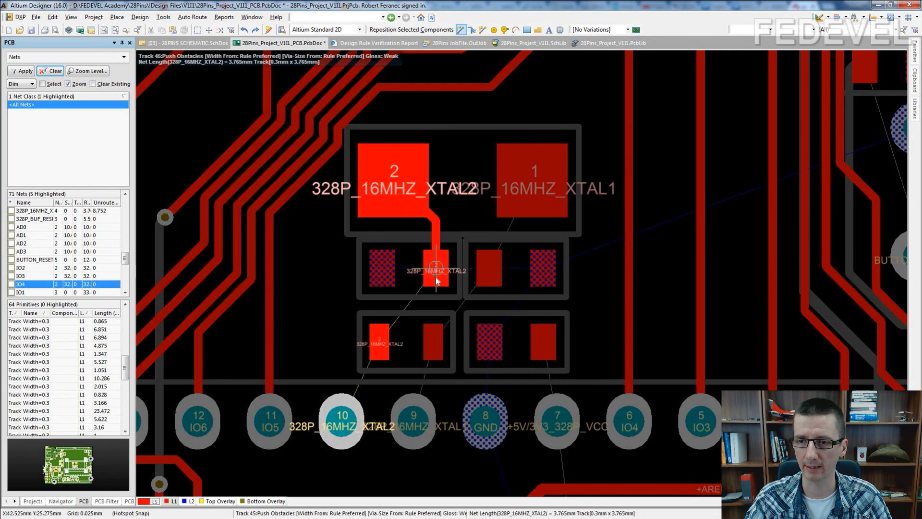
pyautogui.click(379, 342)
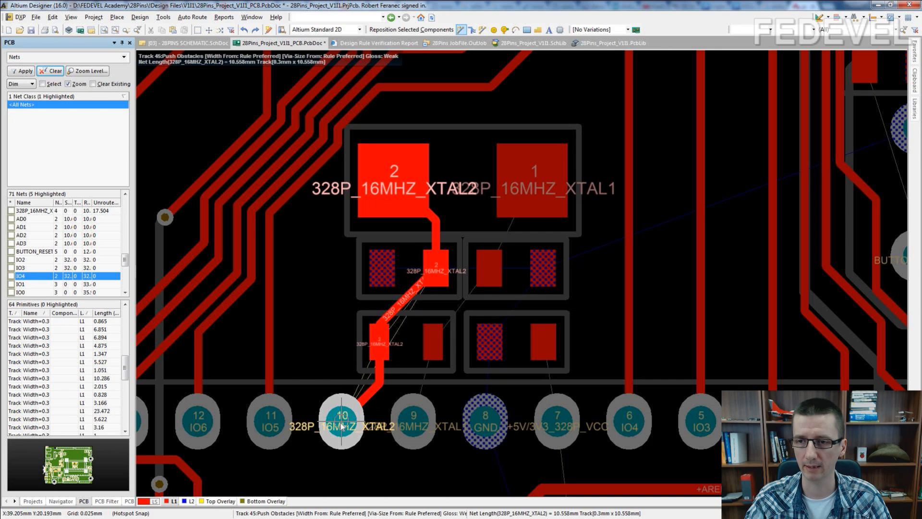
pyautogui.click(341, 426)
# Route 328P_16MHZ_XTAL1 on L1 at 0.3 mm from crystal pad 1 through the two small XTAL1 pads to pin 9
pyautogui.click(534, 183)
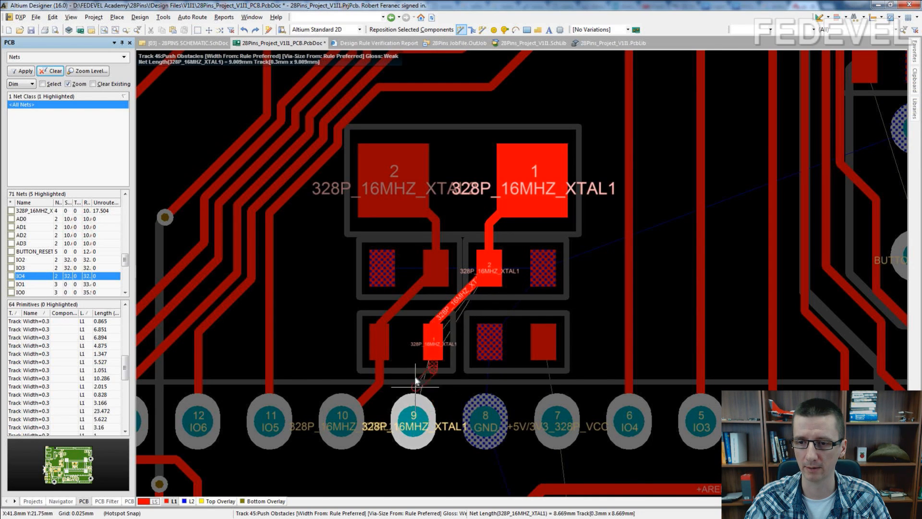
pyautogui.click(413, 426)
pyautogui.rightClick(414, 423)
# Examine how the diagonal 328P_16MHZ_XTAL2 track enters pad 2 of resistor R16
pyautogui.moveTo(408, 341); pyautogui.dragTo(461, 215, button='right')
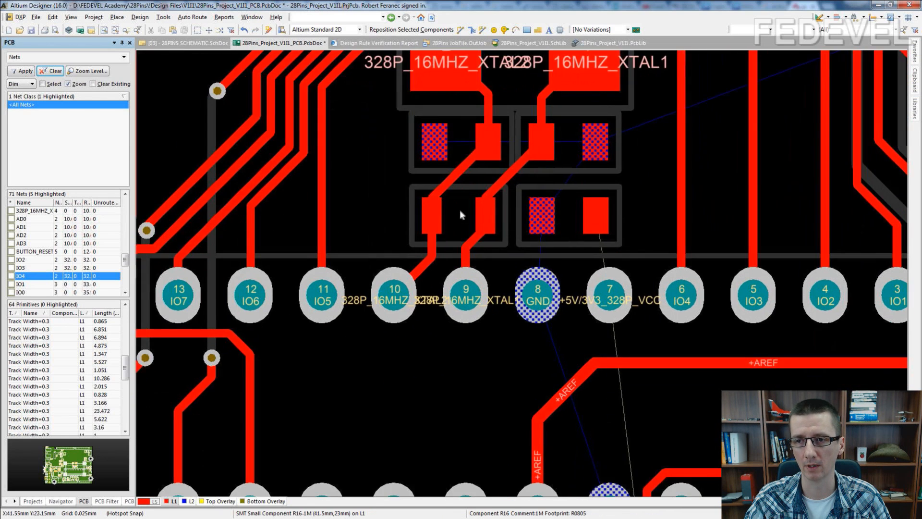
pyautogui.keyDown('ctrl'); pyautogui.scroll(1, 450, 185); pyautogui.keyUp('ctrl')
pyautogui.keyDown('ctrl'); pyautogui.scroll(3, 450, 185); pyautogui.keyUp('ctrl')
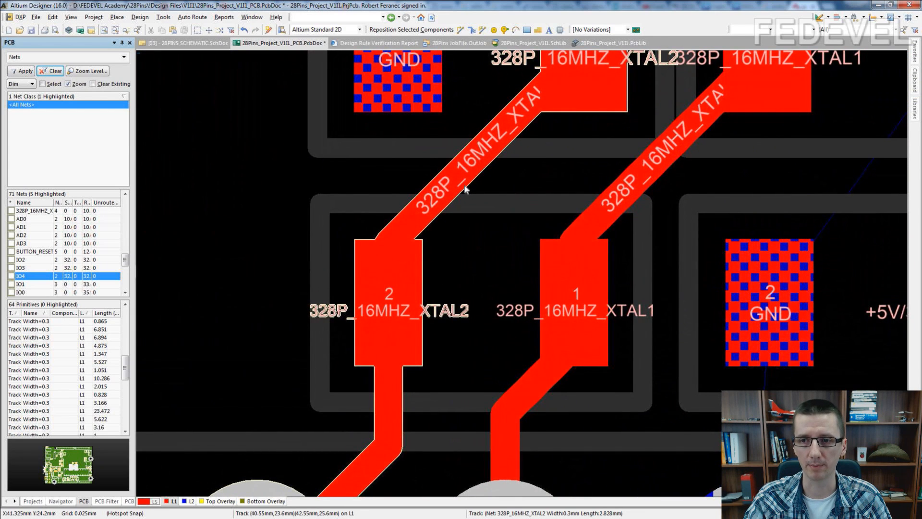
pyautogui.keyDown('ctrl'); pyautogui.scroll(2, 418, 239); pyautogui.keyUp('ctrl')
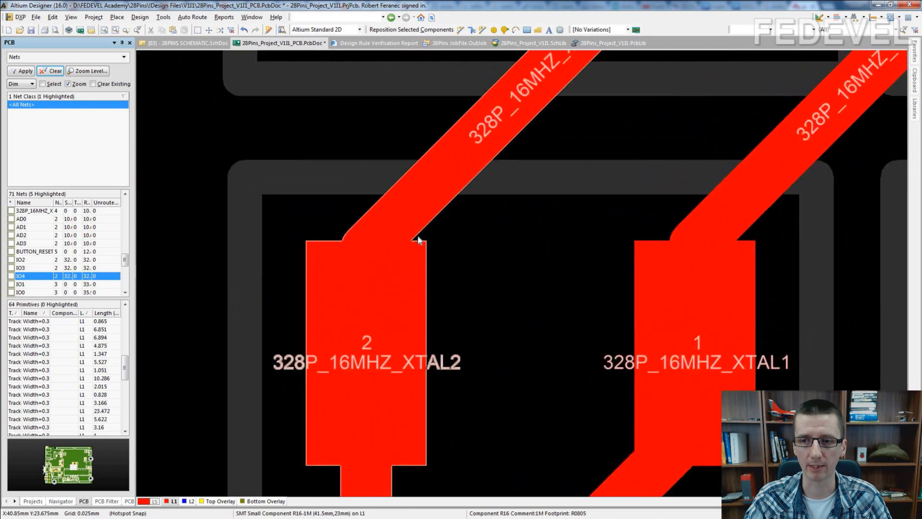
pyautogui.keyDown('ctrl'); pyautogui.scroll(1, 418, 239); pyautogui.keyUp('ctrl')
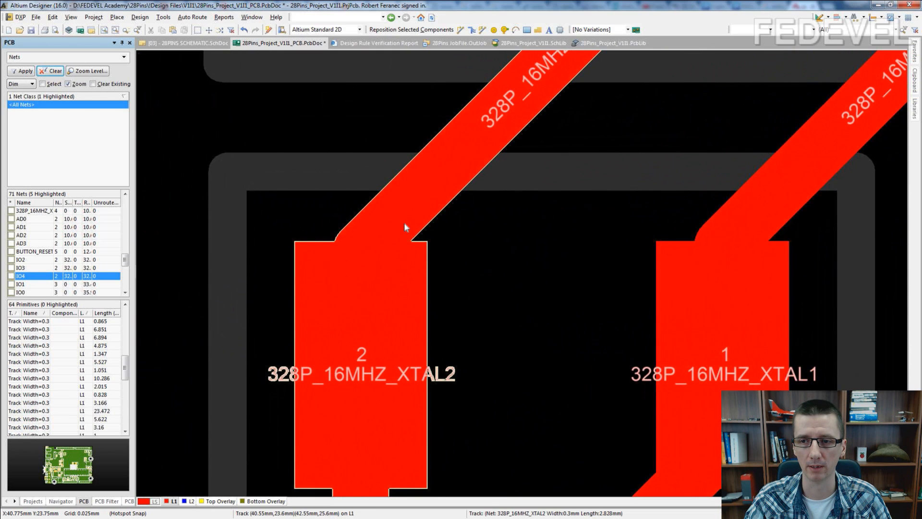
pyautogui.keyDown('ctrl'); pyautogui.scroll(-2, 405, 227); pyautogui.keyUp('ctrl')
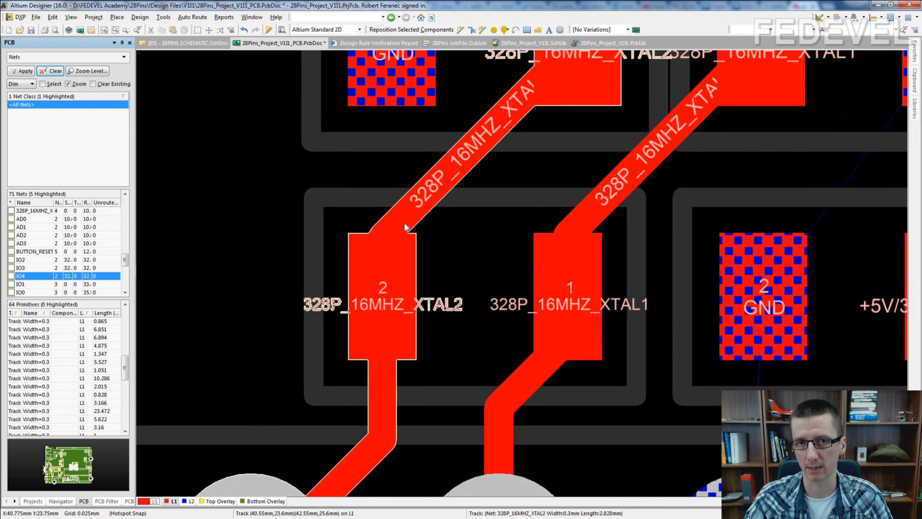
pyautogui.keyDown('ctrl'); pyautogui.scroll(-3, 405, 227); pyautogui.keyUp('ctrl')
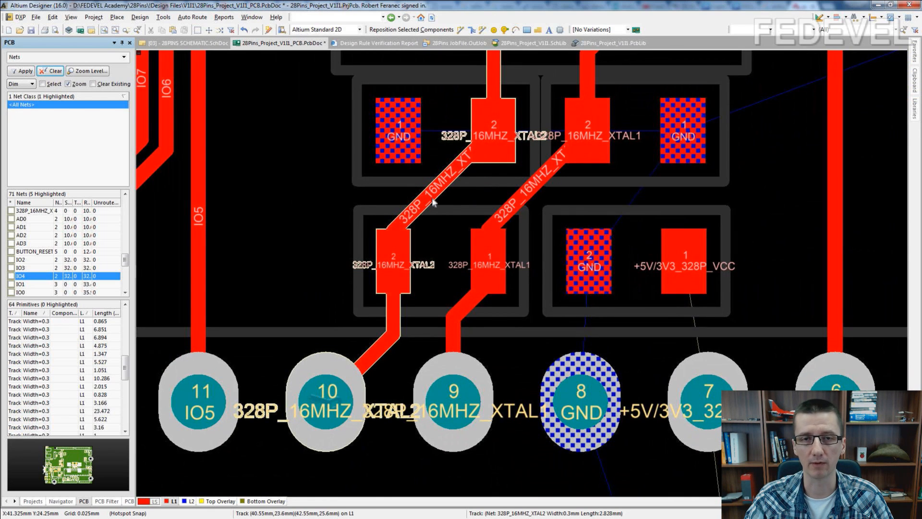
pyautogui.keyDown('ctrl'); pyautogui.scroll(3, 433, 202); pyautogui.keyUp('ctrl')
pyautogui.moveTo(434, 203); pyautogui.dragTo(435, 217)
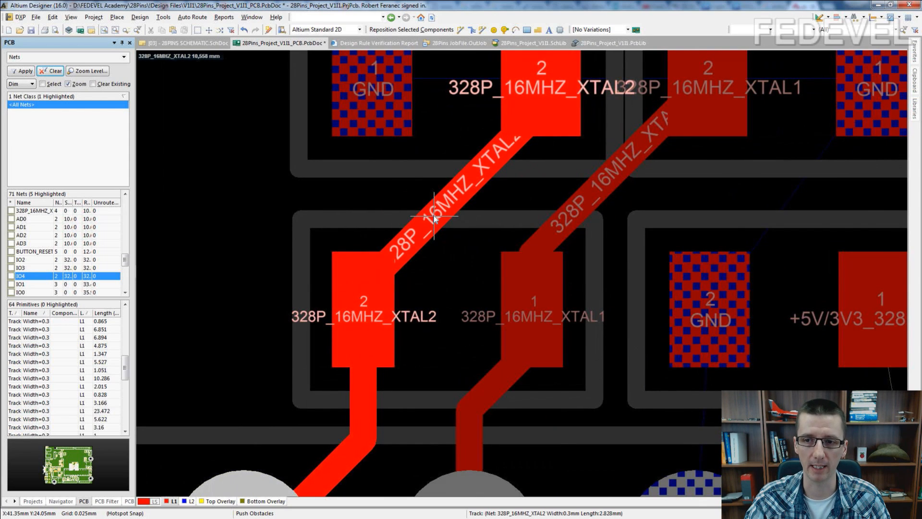
pyautogui.press('Escape')
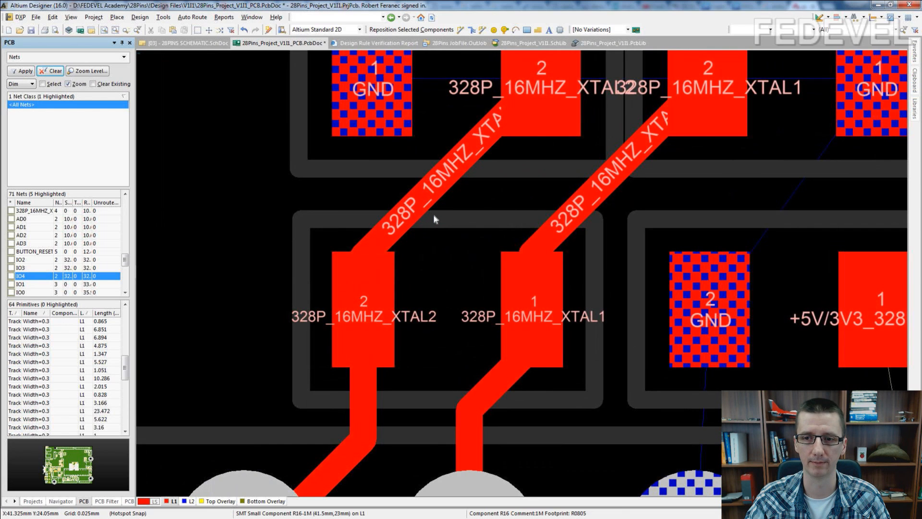
# Route 328P_RESETN on L2 at 0.3 mm from JP3 pad 1 to pin 5 of the 2x3 header J5
pyautogui.hotkey('ctrl', 'pagedown')
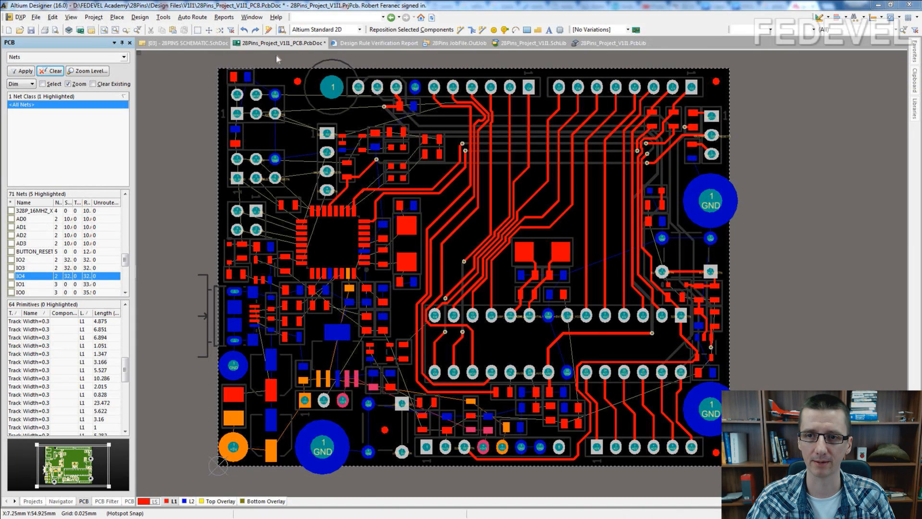
pyautogui.moveTo(304, 127); pyautogui.dragTo(301, 165, button='right')
pyautogui.keyDown('ctrl'); pyautogui.scroll(1, 261, 163); pyautogui.keyUp('ctrl')
pyautogui.keyDown('ctrl'); pyautogui.scroll(2, 261, 163); pyautogui.keyUp('ctrl')
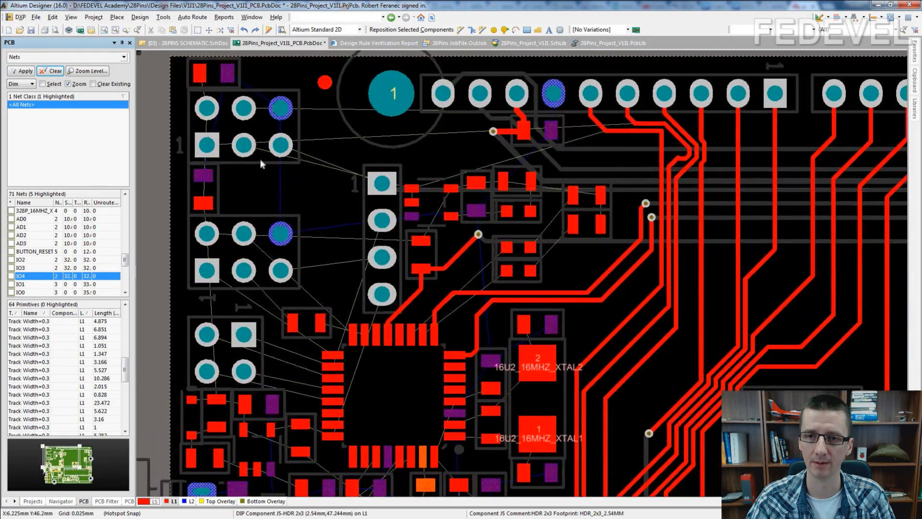
pyautogui.keyDown('ctrl'); pyautogui.scroll(1, 258, 158); pyautogui.keyUp('ctrl')
pyautogui.scroll(2, 258, 157)
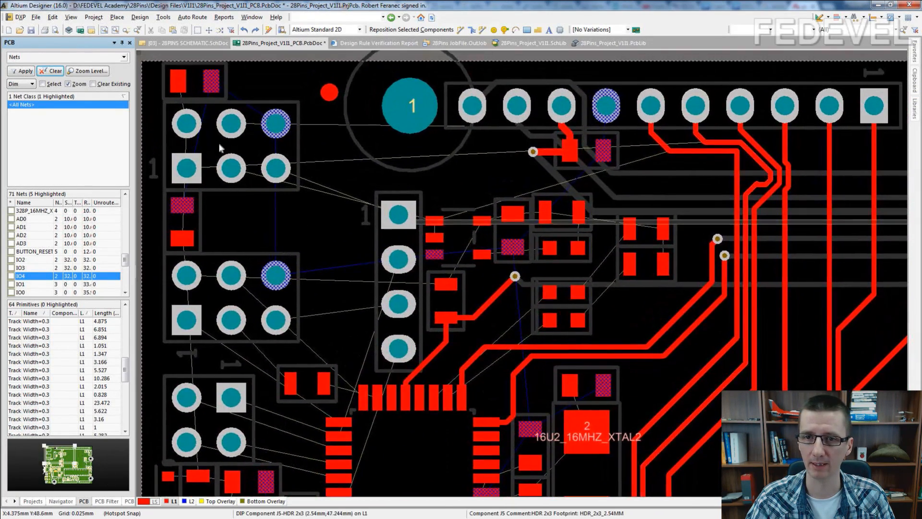
pyautogui.keyDown('ctrl'); pyautogui.scroll(1, 219, 146); pyautogui.keyUp('ctrl')
pyautogui.keyDown('ctrl'); pyautogui.scroll(1, 220, 147); pyautogui.keyUp('ctrl')
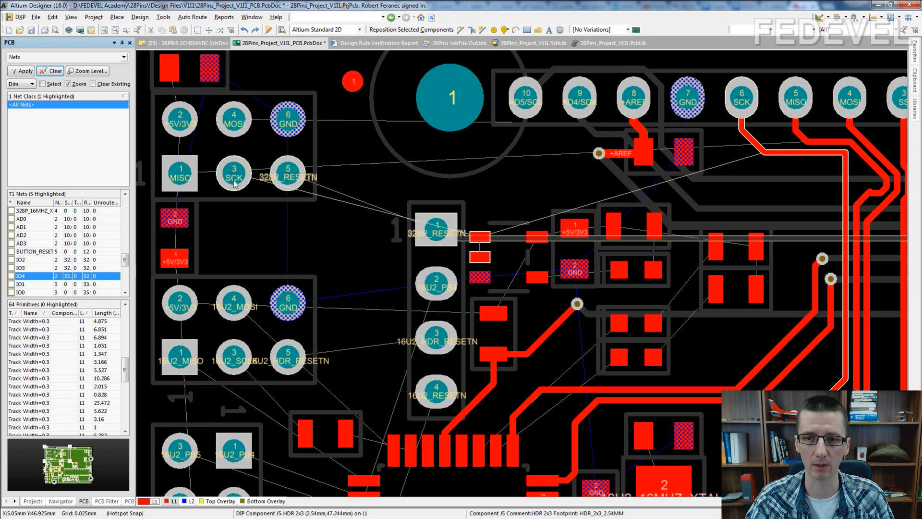
pyautogui.press('KP_Multiply')
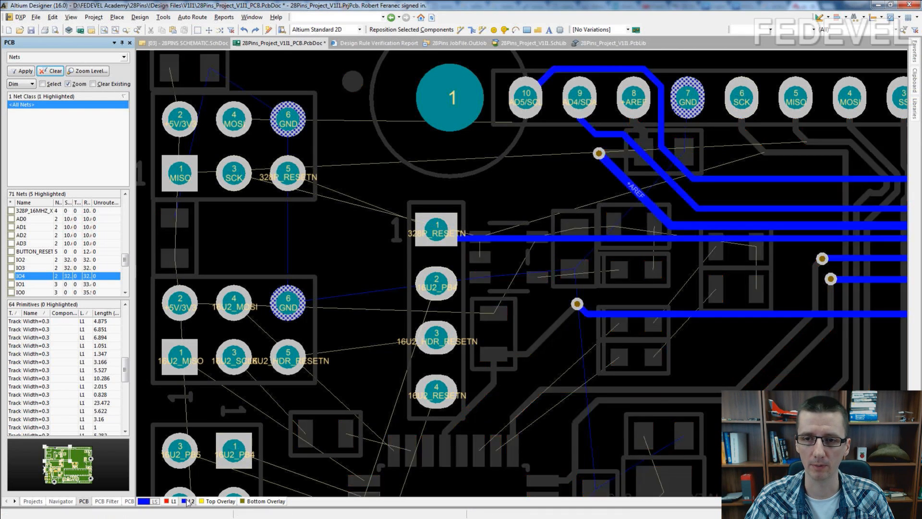
pyautogui.click(436, 229)
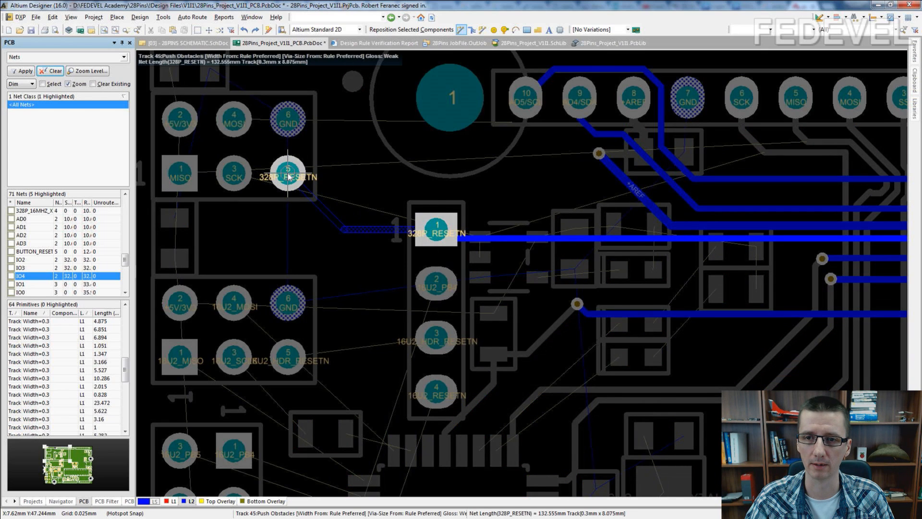
pyautogui.click(288, 176)
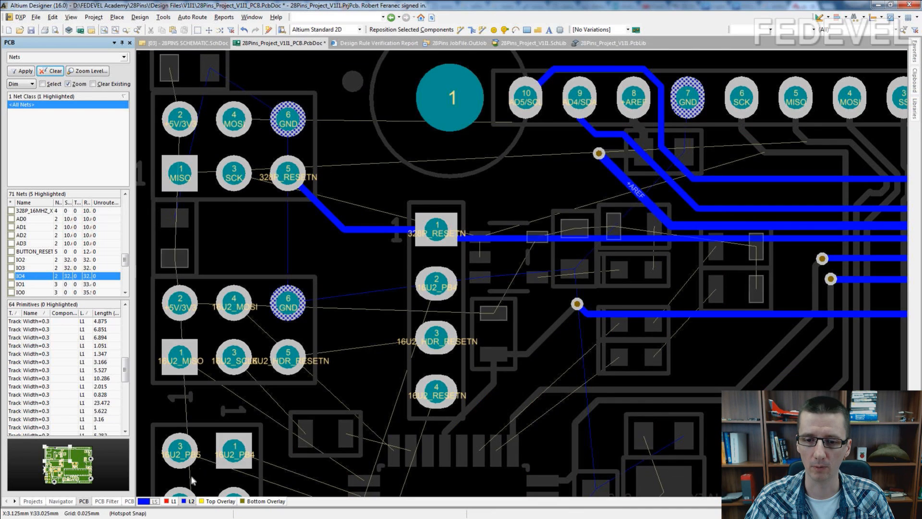
# Route MOSI on L1 from J5 pin 4 below the mounting hole and over the +AREF, GND, SCK and MISO pads to the ten-pin header's pin 4
pyautogui.click(169, 501)
pyautogui.hotkey('ctrl', 'w')
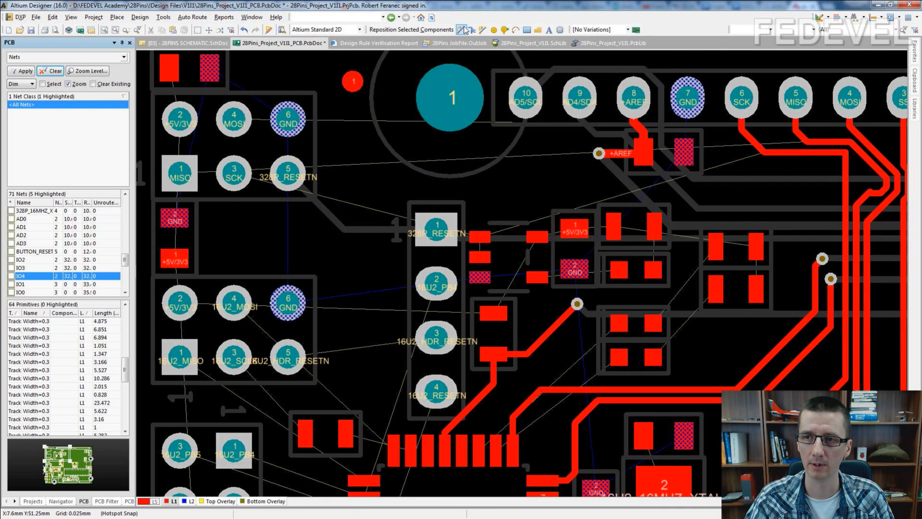
pyautogui.click(234, 124)
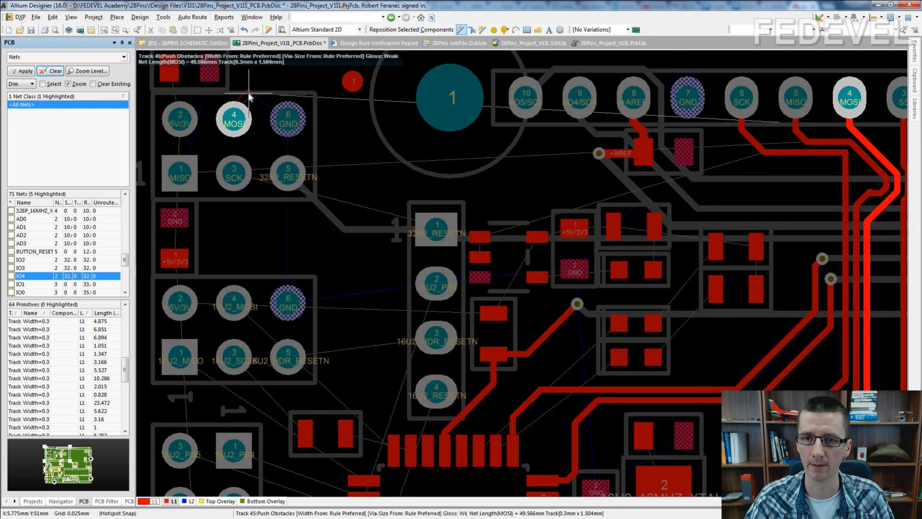
pyautogui.click(317, 96)
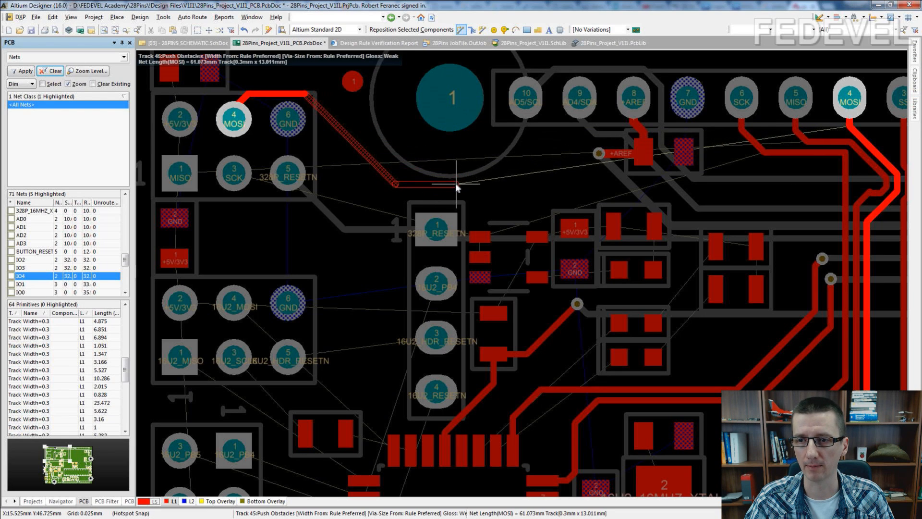
pyautogui.click(557, 139)
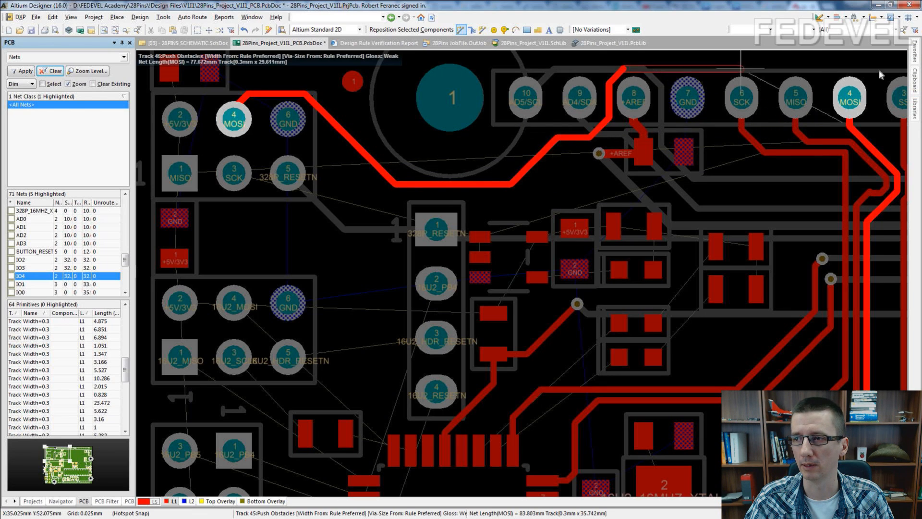
pyautogui.click(850, 98)
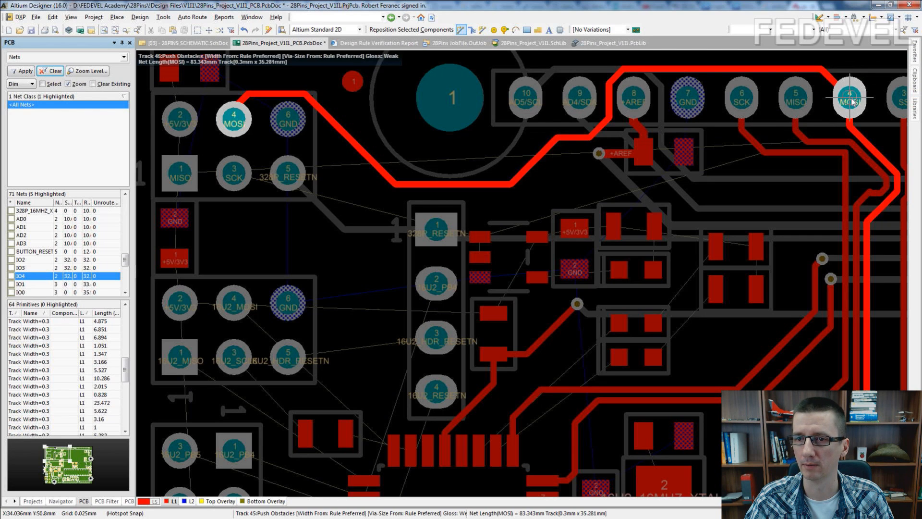
# Route MISO from J5 pin 1 on L1 below the MOSI track to a via, then on L2 to the ten-pin header's pin 5
pyautogui.click(179, 178)
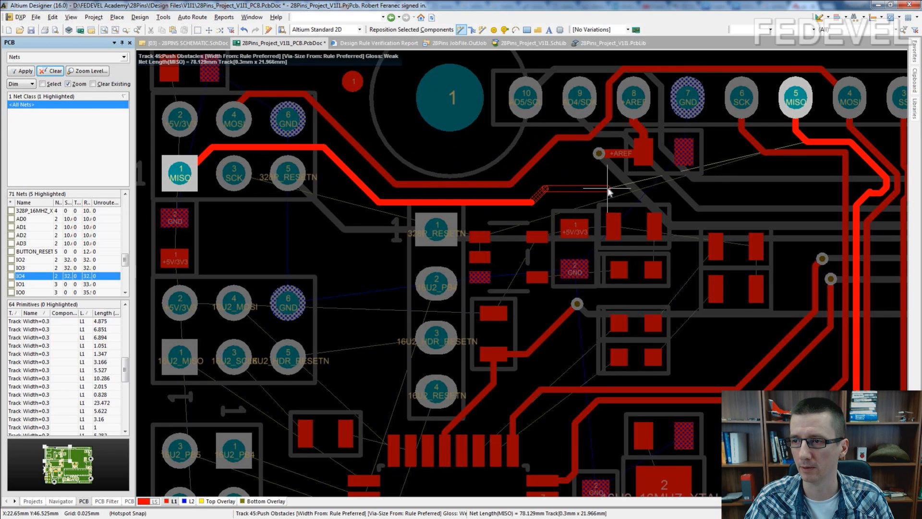
pyautogui.click(609, 188)
pyautogui.keyDown('ctrl'); pyautogui.scroll(3, 646, 161); pyautogui.keyUp('ctrl')
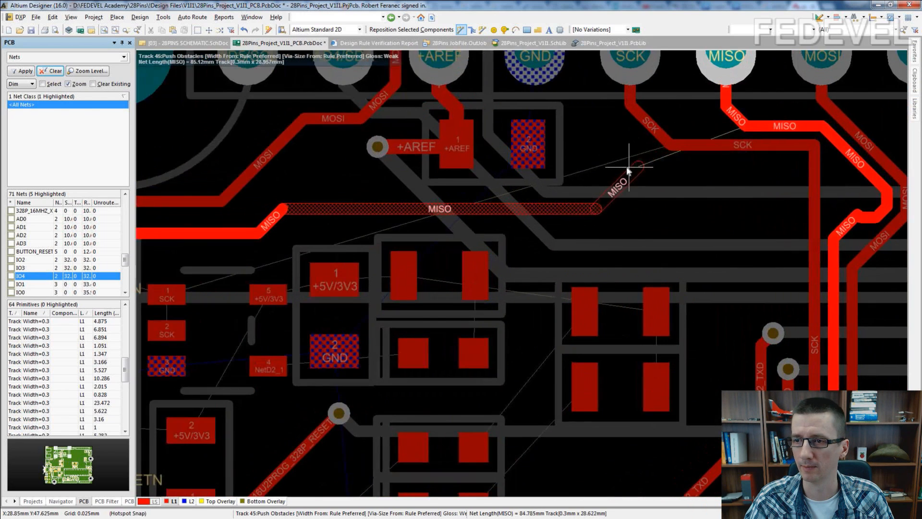
pyautogui.click(611, 145)
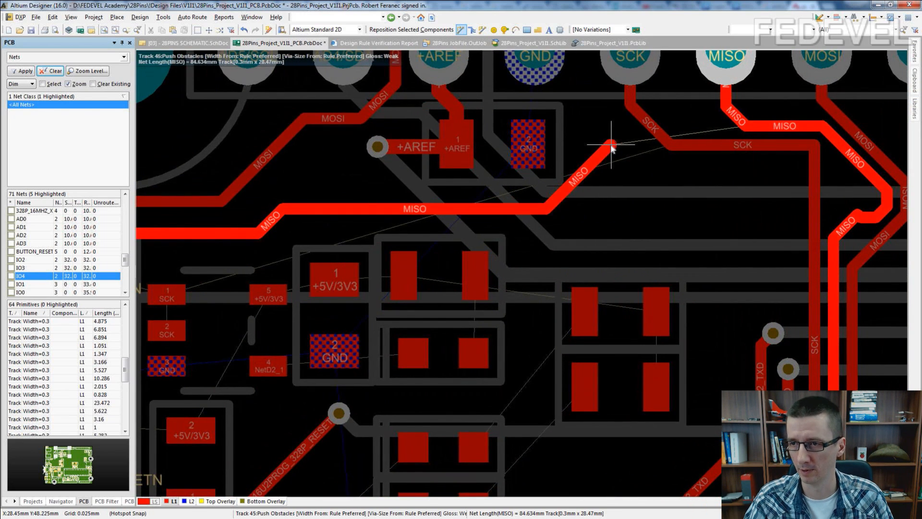
pyautogui.press('KP_Multiply')
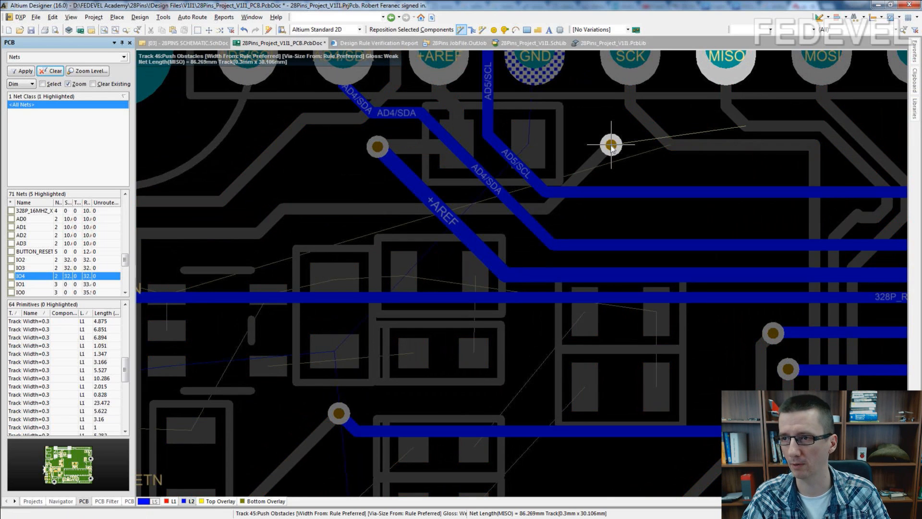
pyautogui.scroll(2, 711, 163)
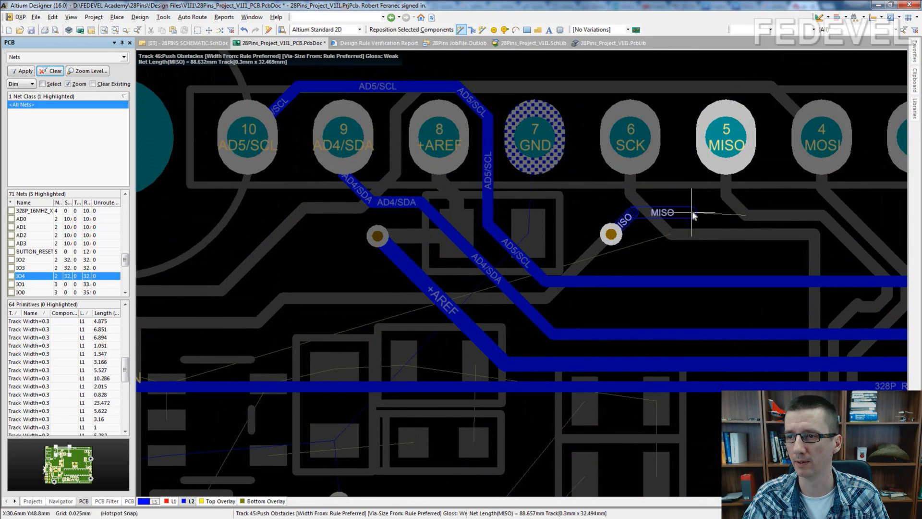
pyautogui.click(728, 141)
pyautogui.keyDown('ctrl'); pyautogui.scroll(-2, 704, 200); pyautogui.keyUp('ctrl')
pyautogui.keyDown('ctrl'); pyautogui.scroll(-1, 195, 400); pyautogui.keyUp('ctrl')
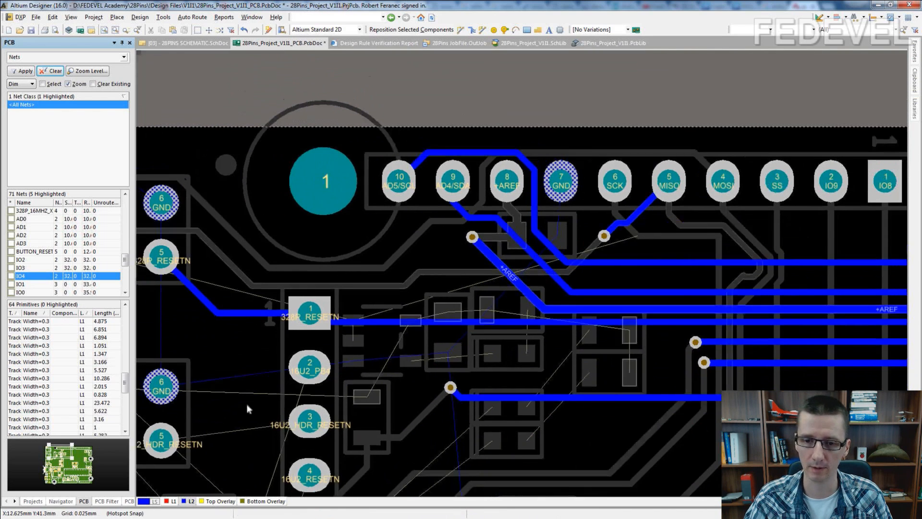
# Route SCK on L1 at 0.3 mm from J5 pin 3 between JP3 pads 1 and 2 through the two small SCK pads
pyautogui.click(172, 501)
pyautogui.moveTo(358, 398); pyautogui.dragTo(548, 317, button='right')
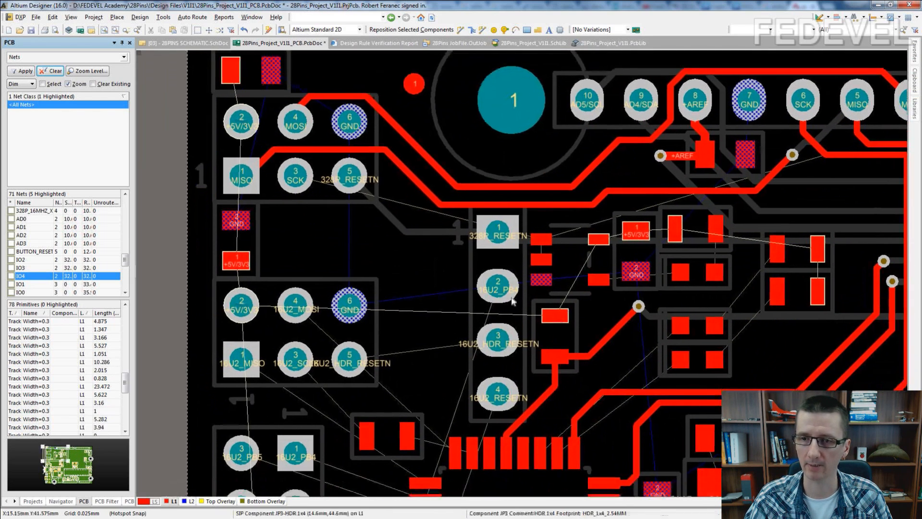
pyautogui.keyDown('ctrl'); pyautogui.click(306, 187); pyautogui.keyUp('ctrl')
pyautogui.moveTo(419, 238); pyautogui.dragTo(386, 238, button='right')
pyautogui.click(461, 30)
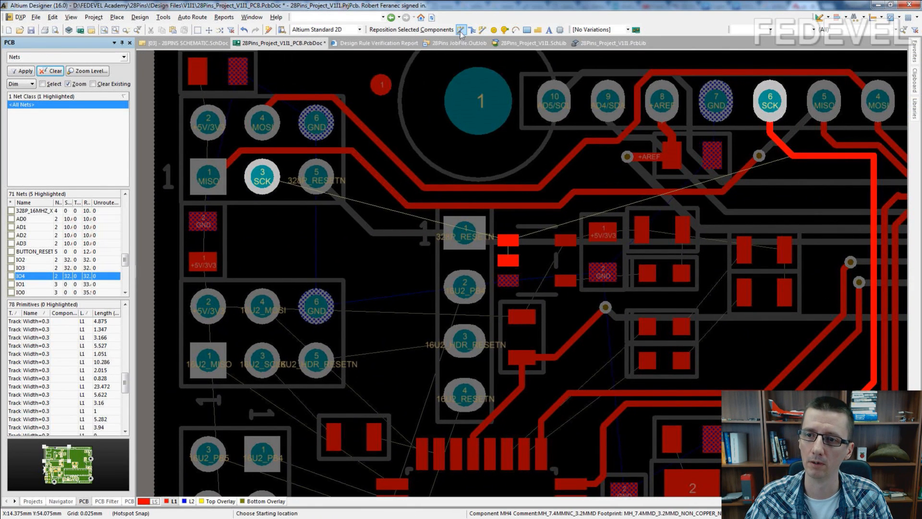
pyautogui.click(262, 179)
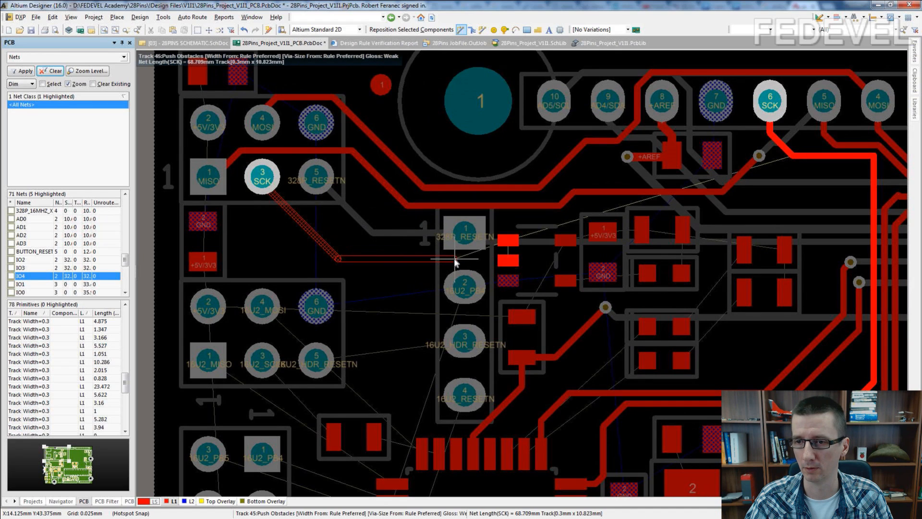
pyautogui.click(507, 261)
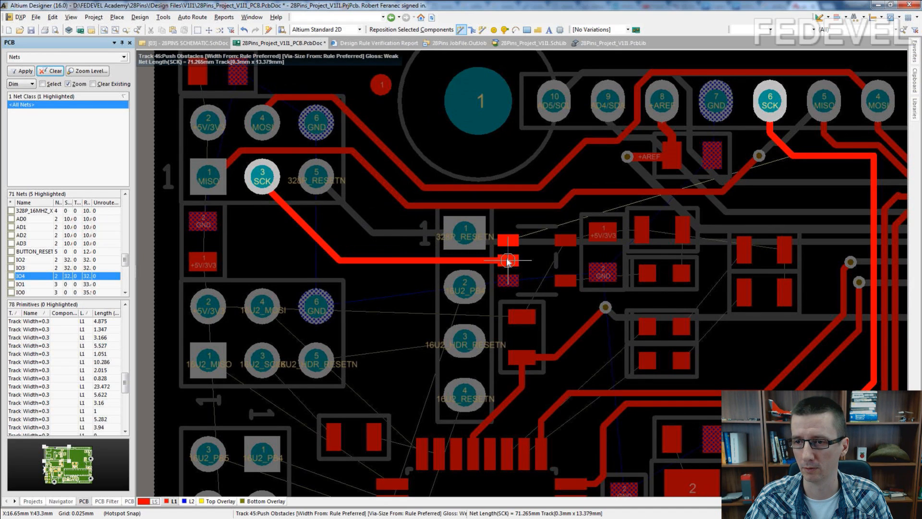
pyautogui.click(508, 241)
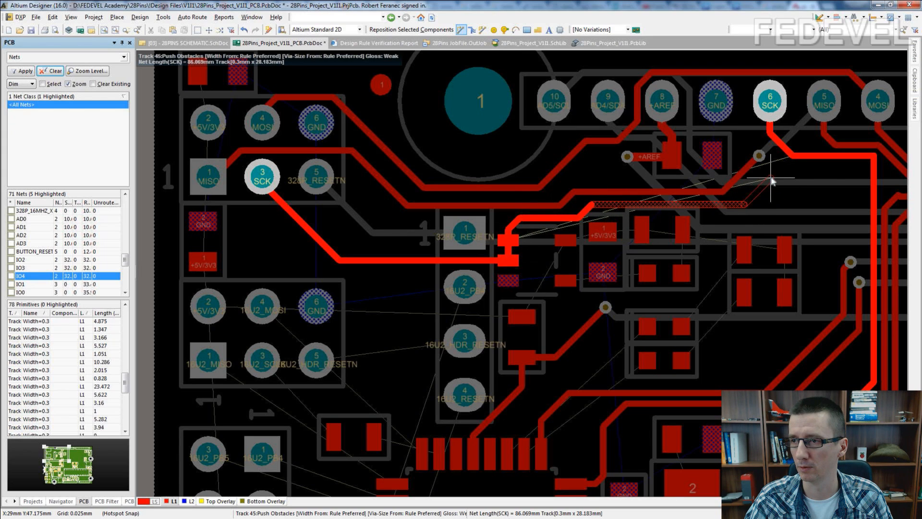
# Continue the SCK track on L1 below the MISO track and around its via to the ten-pin header's pin 6
pyautogui.click(770, 180)
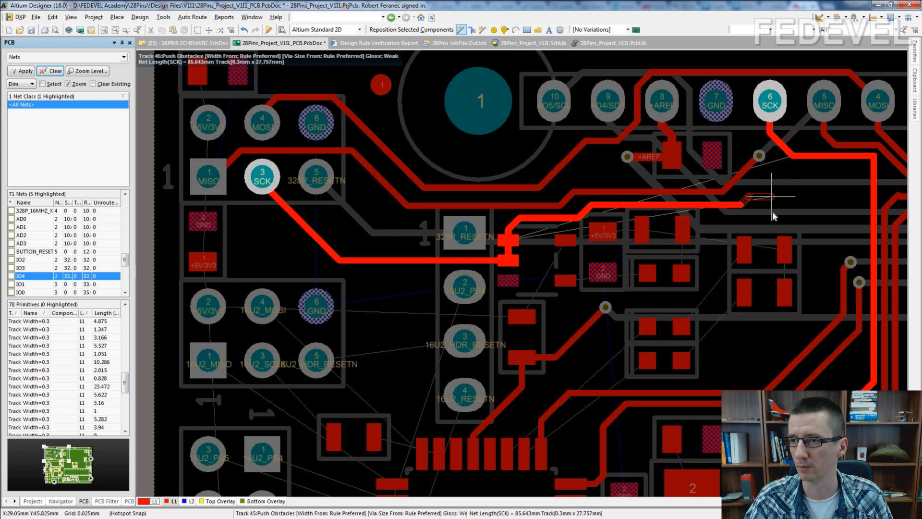
pyautogui.click(777, 141)
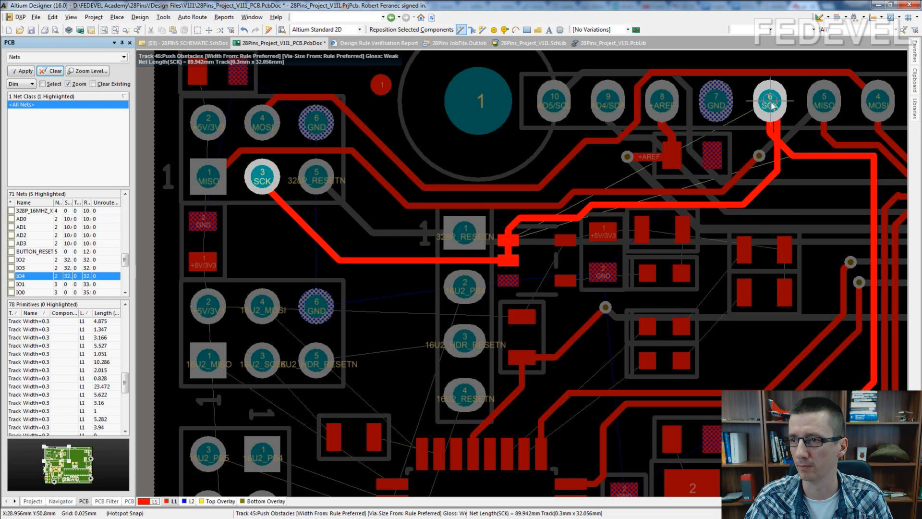
pyautogui.click(771, 104)
pyautogui.moveTo(775, 103); pyautogui.dragTo(635, 105, button='right')
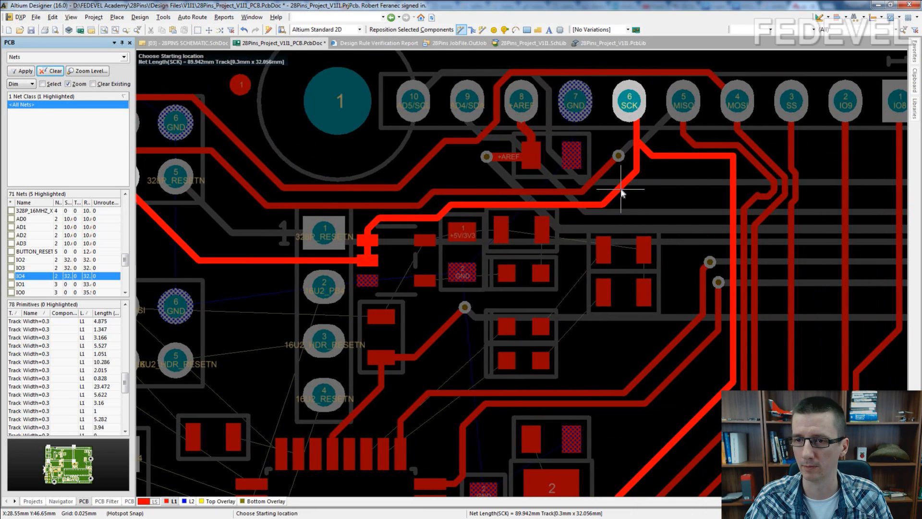
# Reroute MOSI on L1 from the ten-pin header's pin 4 diagonally and straight down into its existing track, bypassing the kinks
pyautogui.rightClick(621, 189)
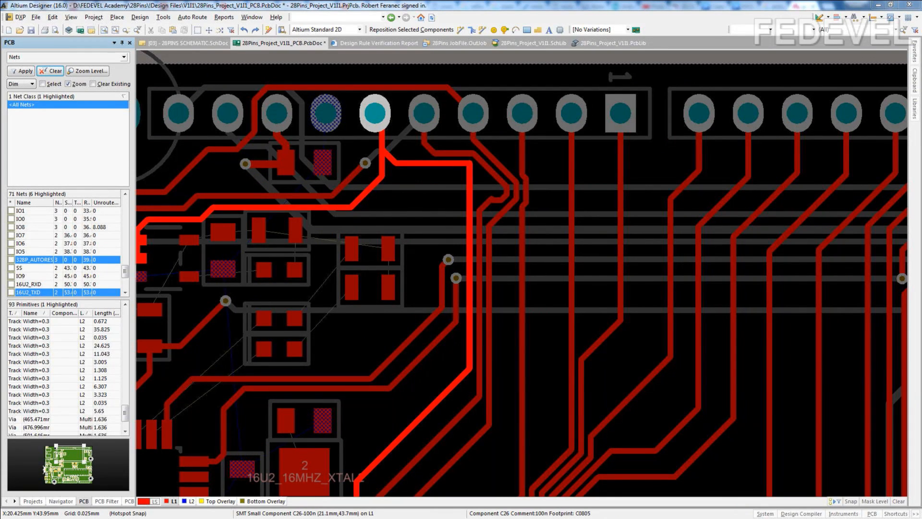
pyautogui.moveTo(573, 353); pyautogui.dragTo(424, 303, button='right')
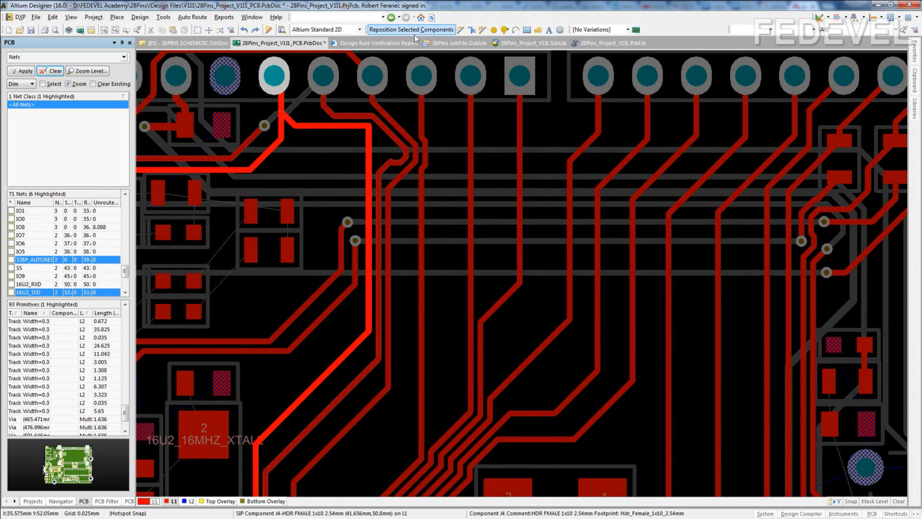
pyautogui.click(461, 30)
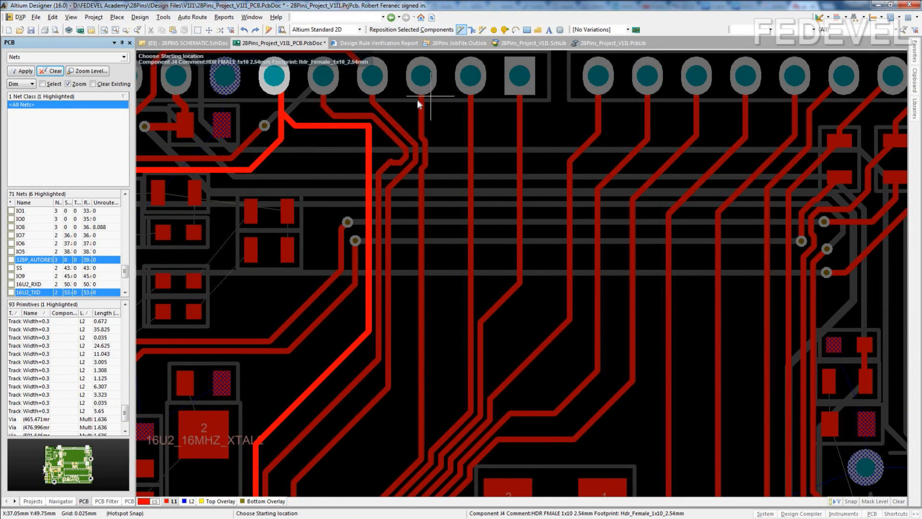
pyautogui.click(373, 76)
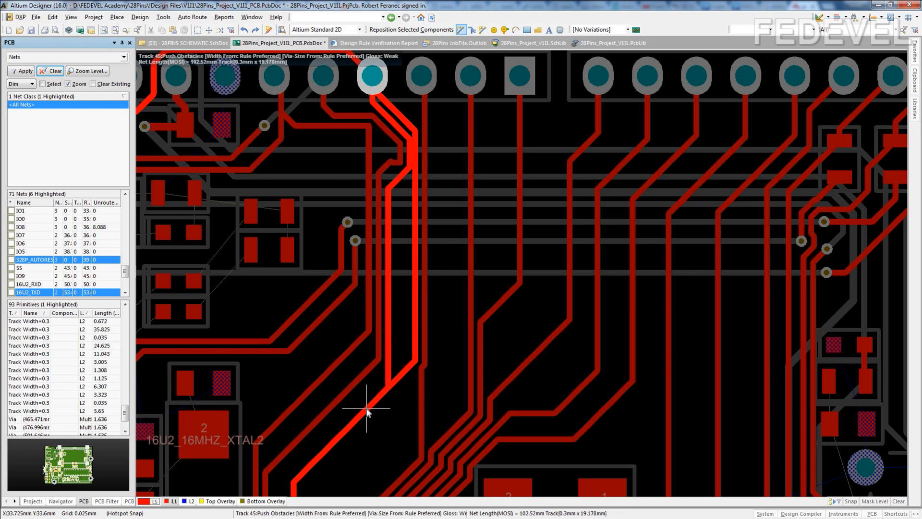
pyautogui.press('Escape')
# Reroute SS from the ten-pin header's pin 3 and MISO from pin 5 on L1 with straighter tracks into their existing lower runs
pyautogui.click(422, 77)
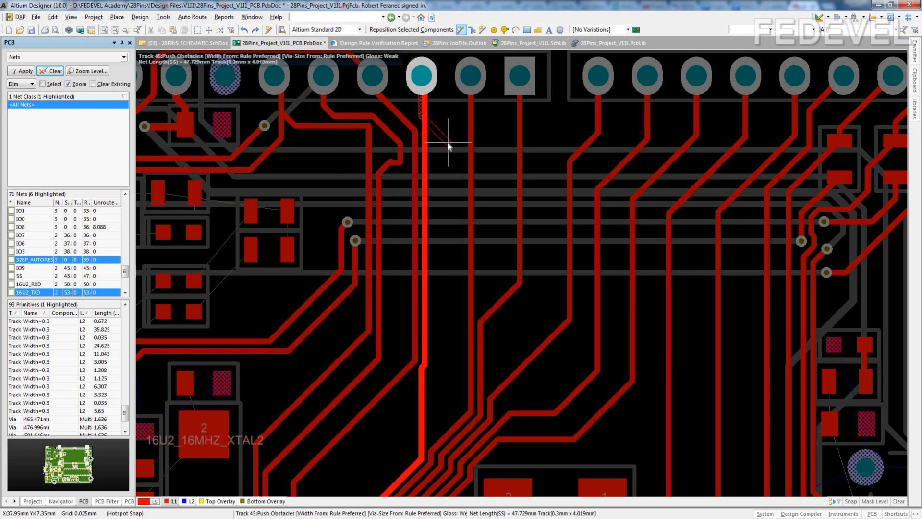
pyautogui.click(423, 418)
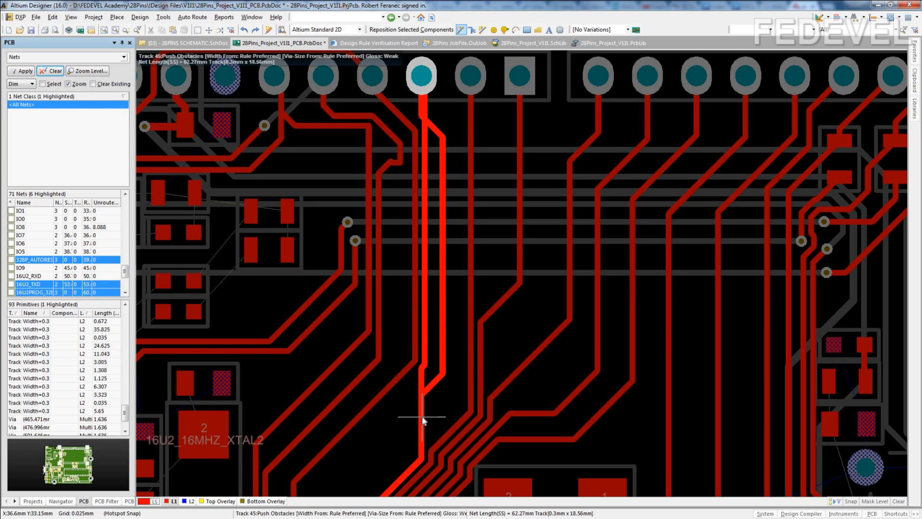
pyautogui.click(325, 77)
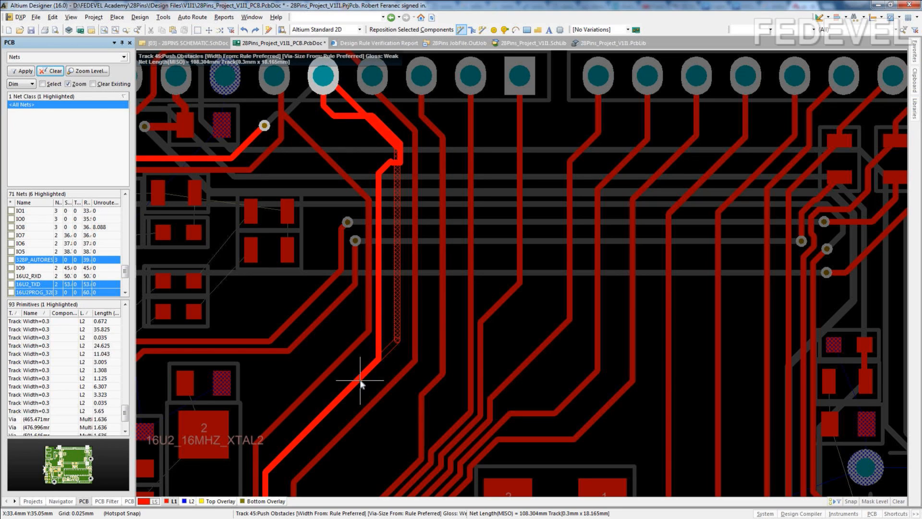
pyautogui.press('Escape')
pyautogui.press('Escape')
# Delete the short vertical SCK segment below the ten-pin header's pin 6 and route SCK from that pin diagonally into its long downward track
pyautogui.click(299, 130)
pyautogui.press('Tab')
pyautogui.click(281, 101)
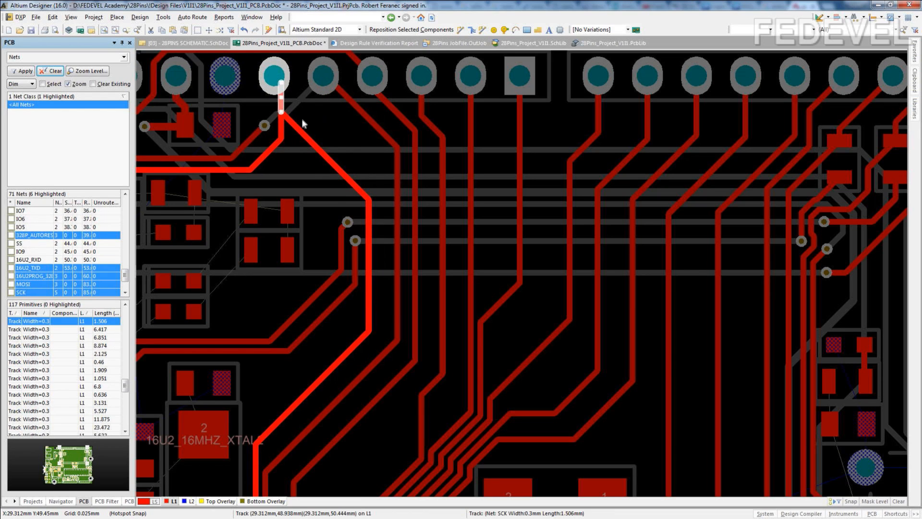
pyautogui.press('Delete')
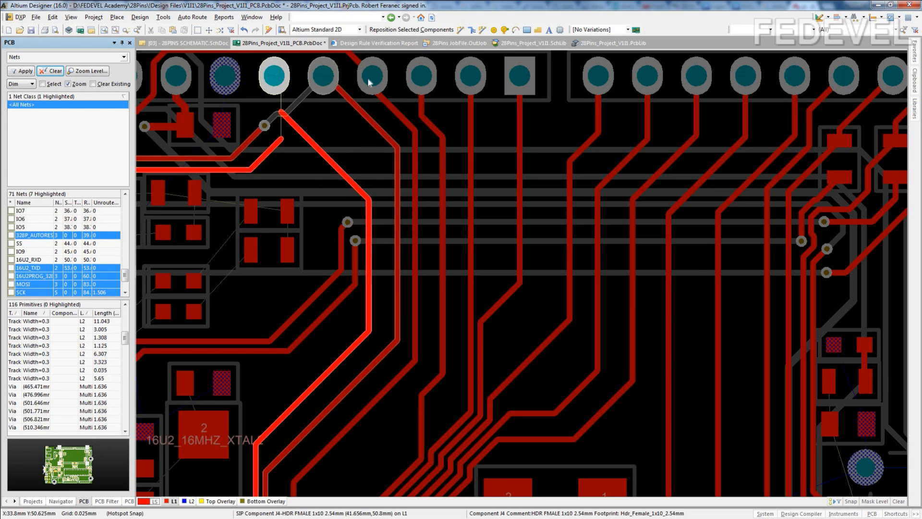
pyautogui.click(275, 77)
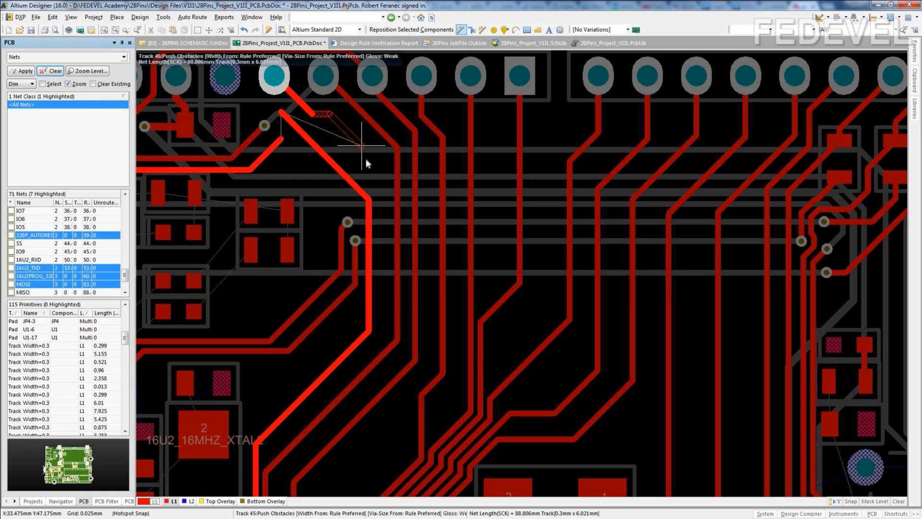
pyautogui.click(339, 359)
# Reconnect the loose end of the SCK branch beside the MISO via to the ten-pin header's pin 6 on L1
pyautogui.keyDown('ctrl'); pyautogui.scroll(2, 274, 94); pyautogui.keyUp('ctrl')
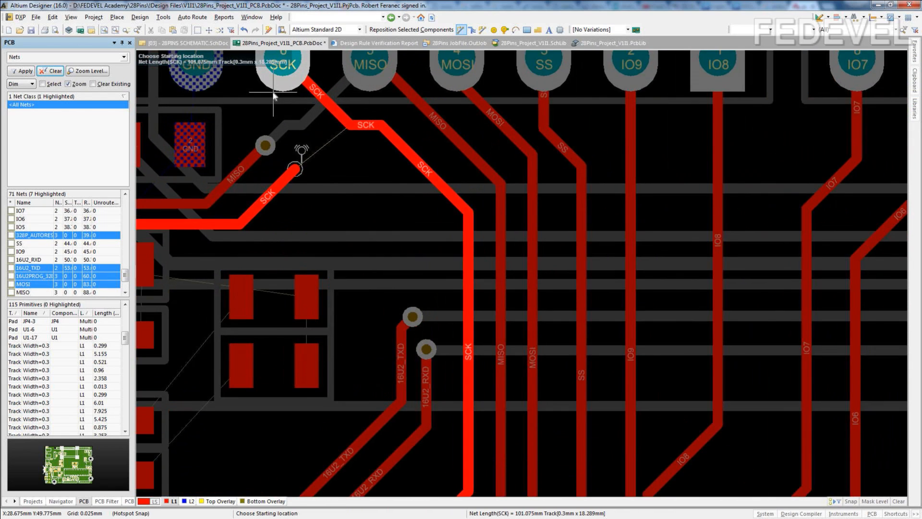
pyautogui.scroll(3, 292, 160)
pyautogui.click(283, 153)
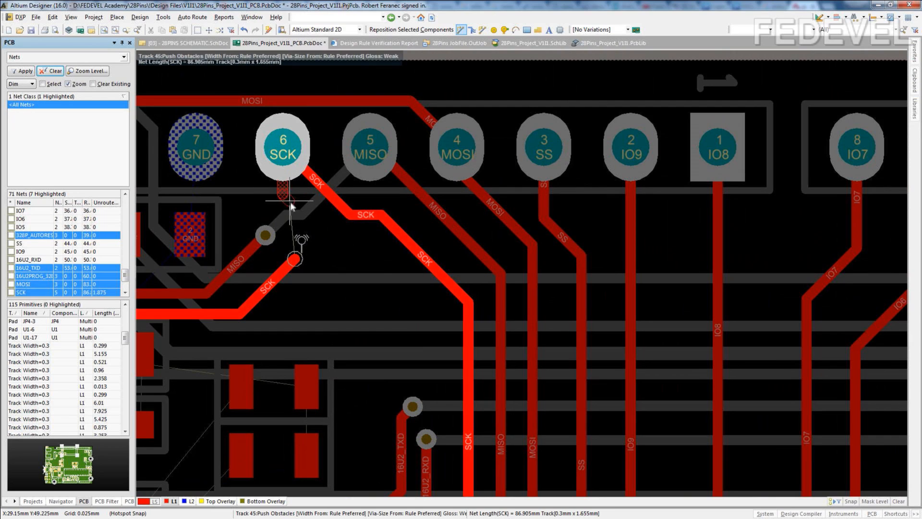
pyautogui.click(281, 272)
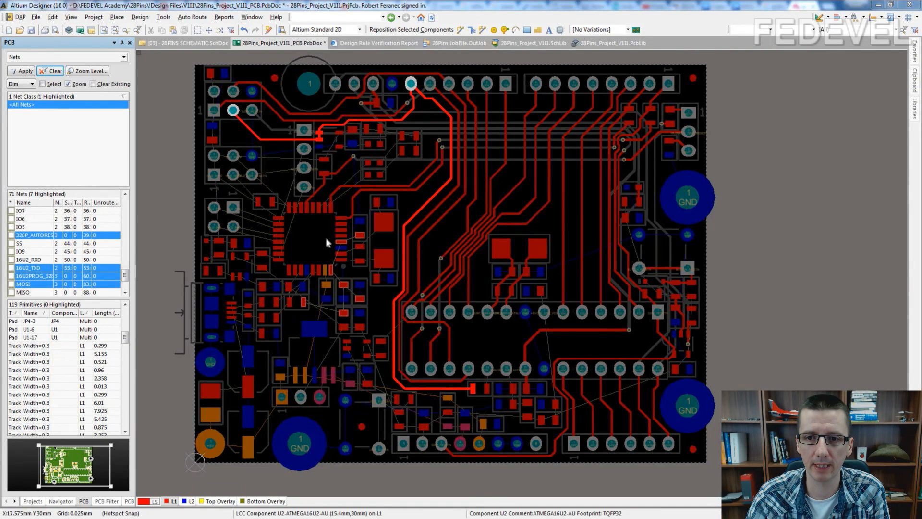
# Route 16U2_HDR_RESETN on L1 at 0.3 mm from the six-pin header's pin 5 to pin 3 of the four-pin header
pyautogui.moveTo(327, 237); pyautogui.dragTo(353, 238, button='right')
pyautogui.keyDown('ctrl'); pyautogui.scroll(3, 245, 210); pyautogui.keyUp('ctrl')
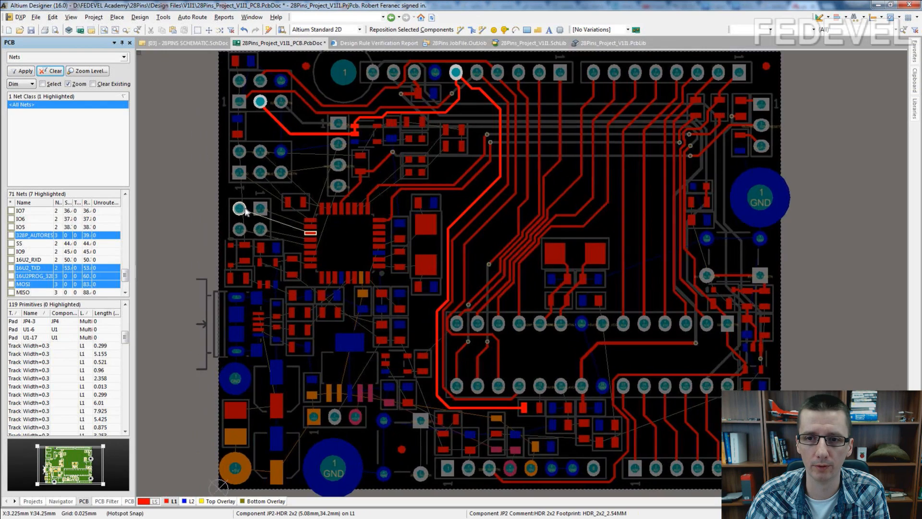
pyautogui.keyDown('ctrl'); pyautogui.scroll(-2, 245, 210); pyautogui.keyUp('ctrl')
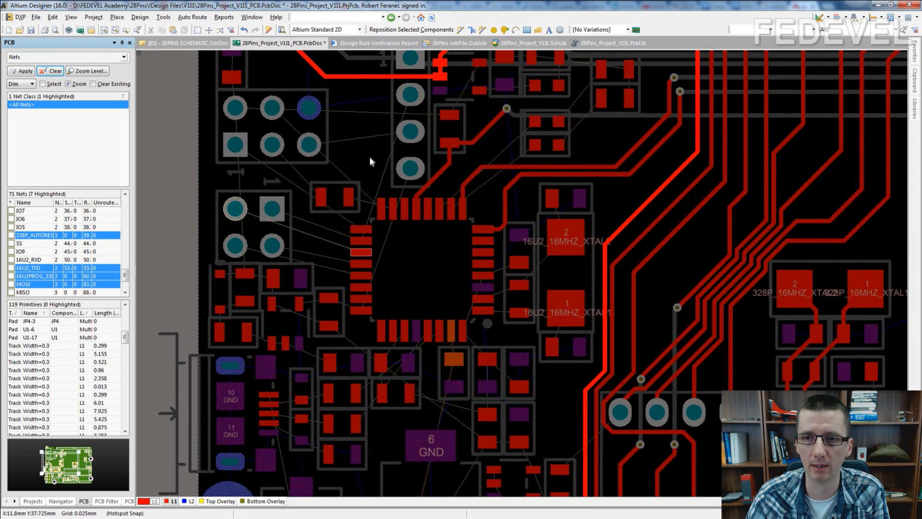
pyautogui.keyDown('ctrl'); pyautogui.scroll(3, 336, 206); pyautogui.keyUp('ctrl')
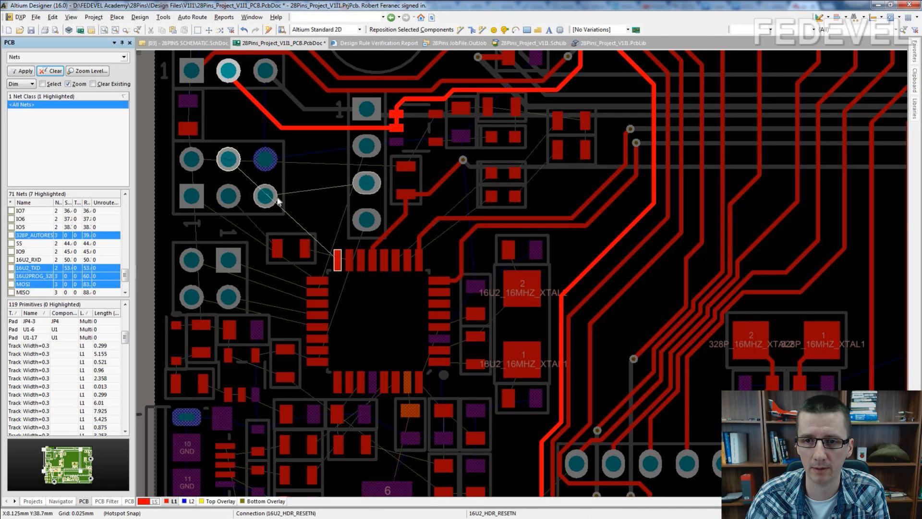
pyautogui.hotkey('ctrl', 'w')
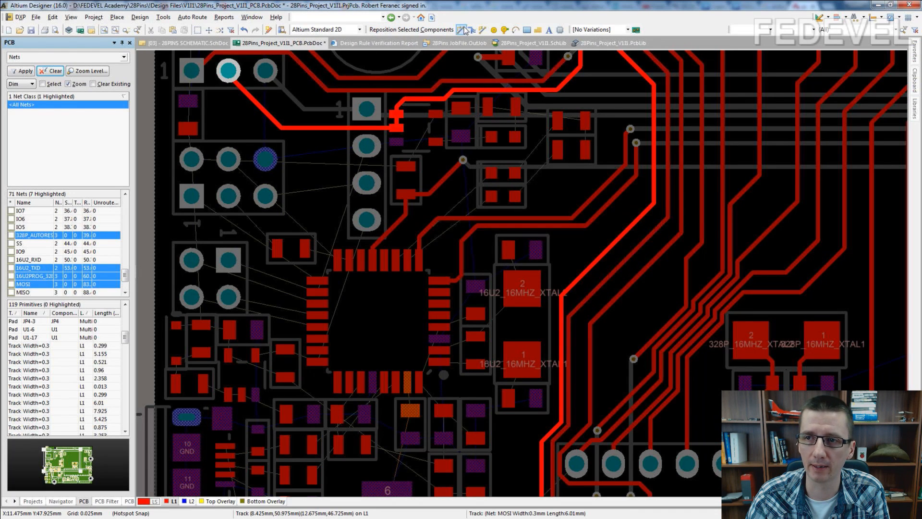
pyautogui.keyDown('ctrl'); pyautogui.scroll(2, 280, 205); pyautogui.keyUp('ctrl')
pyautogui.click(271, 199)
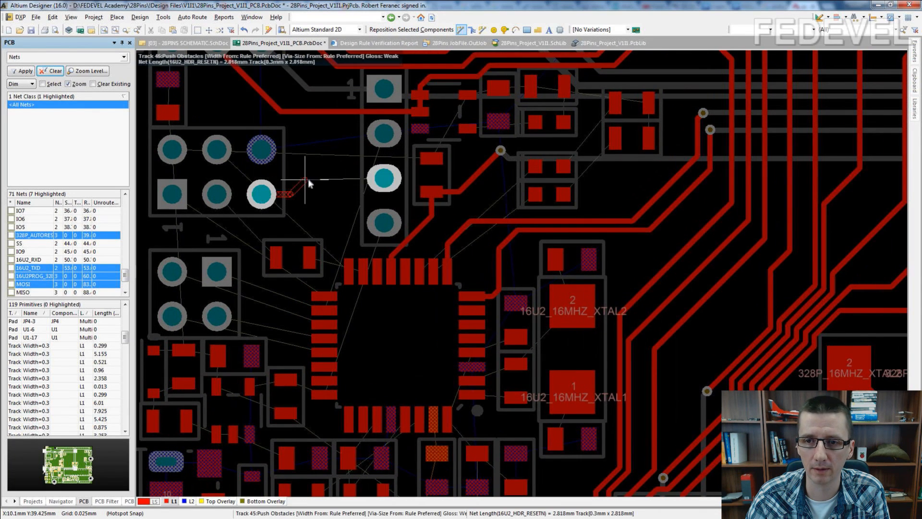
pyautogui.click(384, 179)
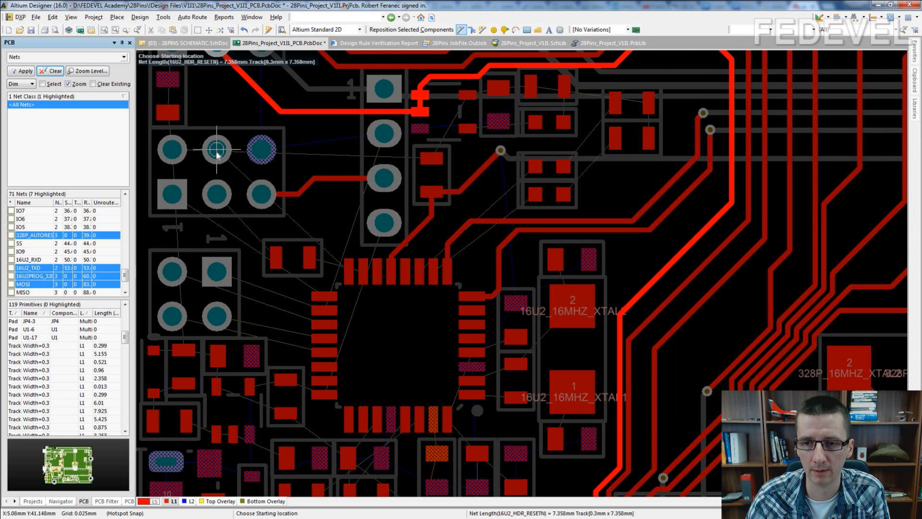
# Route 16U2_MOSI on L1 from the six-pin header's pin 4 around pin 3 and below the two-pad component to U2's upper-row corner pad
pyautogui.click(217, 152)
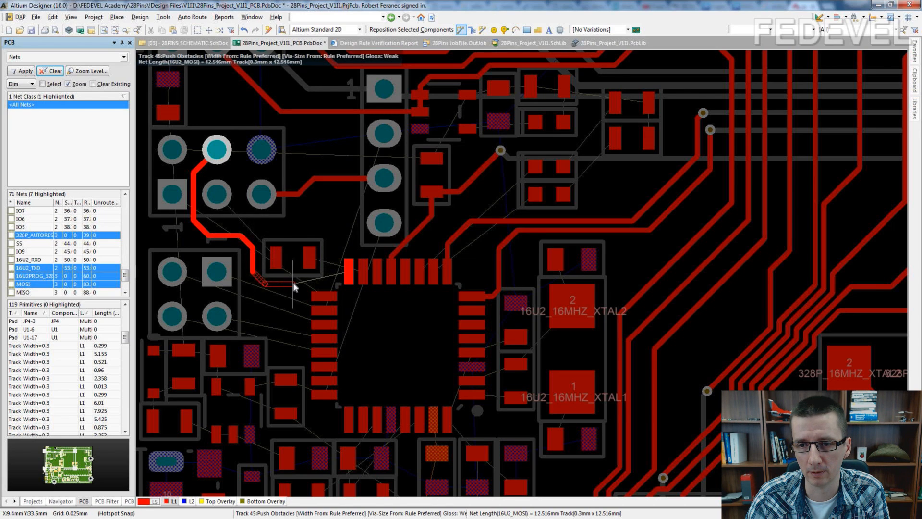
pyautogui.click(348, 272)
pyautogui.keyDown('ctrl'); pyautogui.scroll(2, 274, 268); pyautogui.keyUp('ctrl')
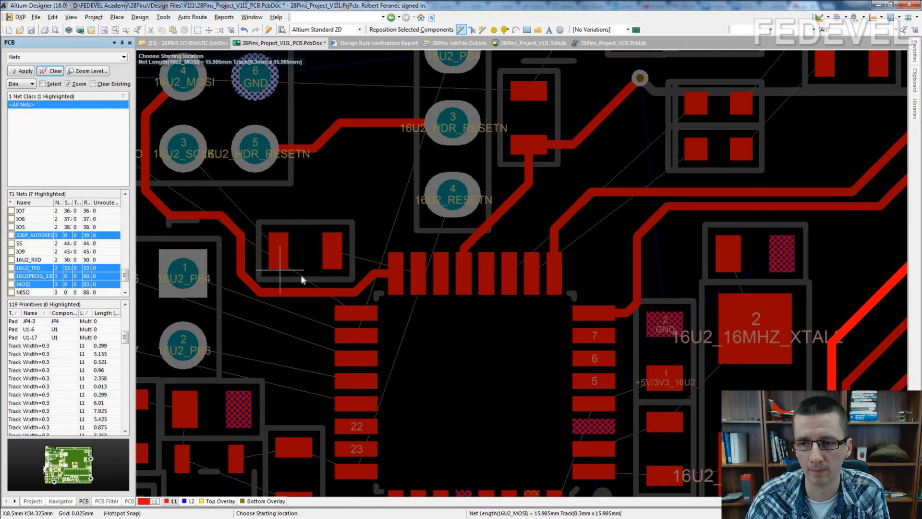
# Route 16U2_SCLK_R from the chip pad to the nearby two-pad component, and 16U2_SCLK from its other pad to header pin 3
pyautogui.click(418, 274)
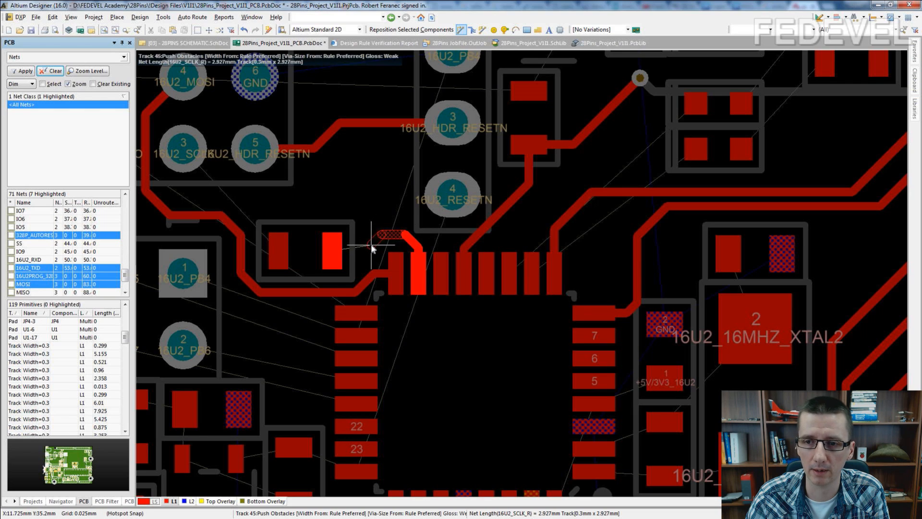
pyautogui.click(334, 252)
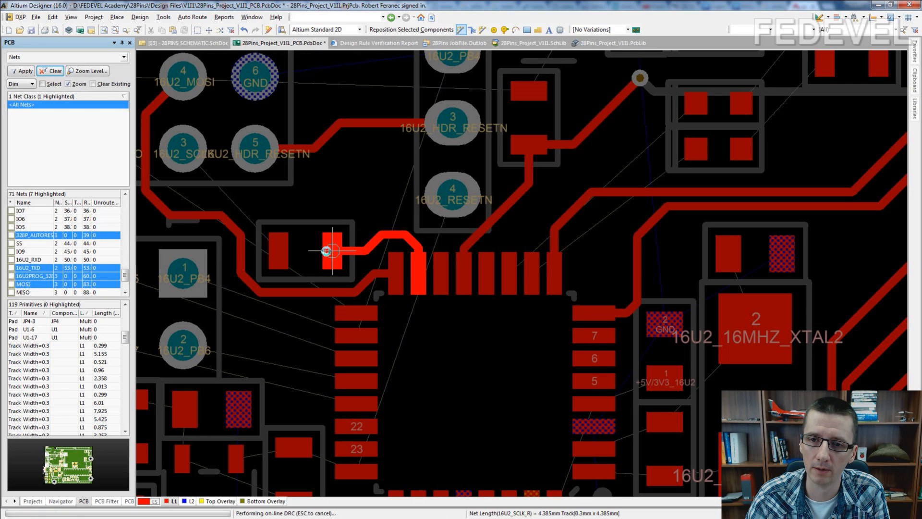
pyautogui.click(277, 252)
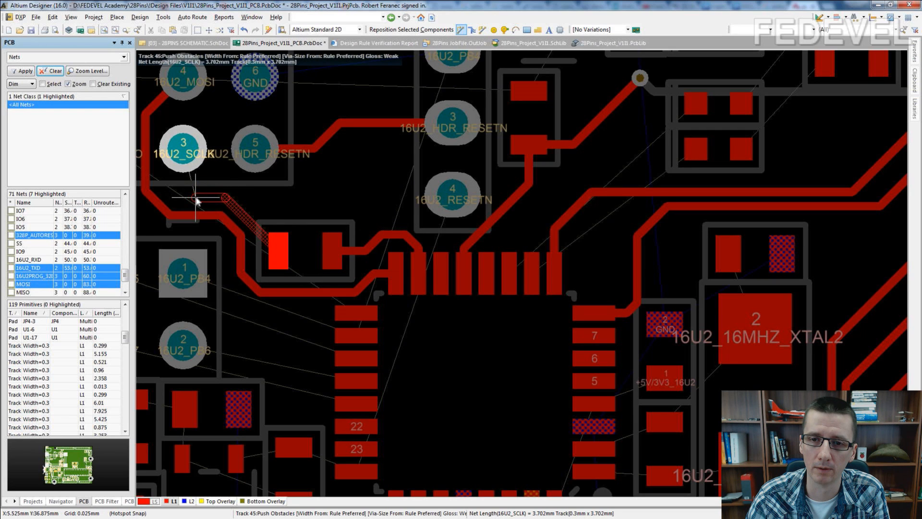
pyautogui.click(195, 199)
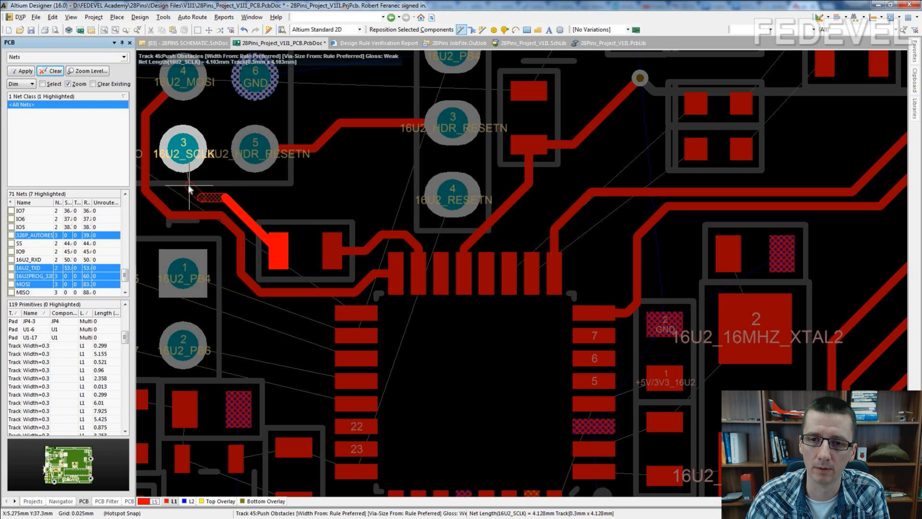
pyautogui.click(183, 152)
# Route the 16U2_MISO track from header pin 1 around the existing tracks to the uppermost pad on the chip's left side
pyautogui.keyDown('ctrl'); pyautogui.scroll(-2, 283, 158); pyautogui.keyUp('ctrl')
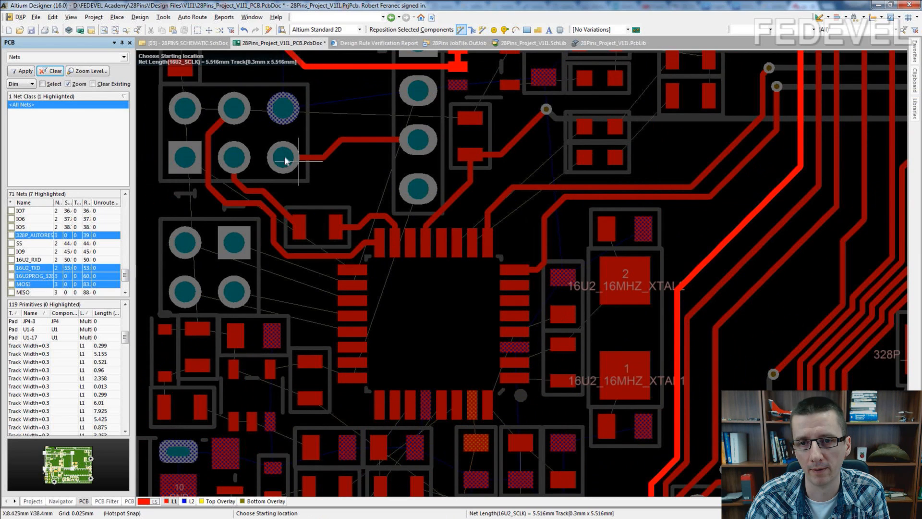
pyautogui.click(185, 158)
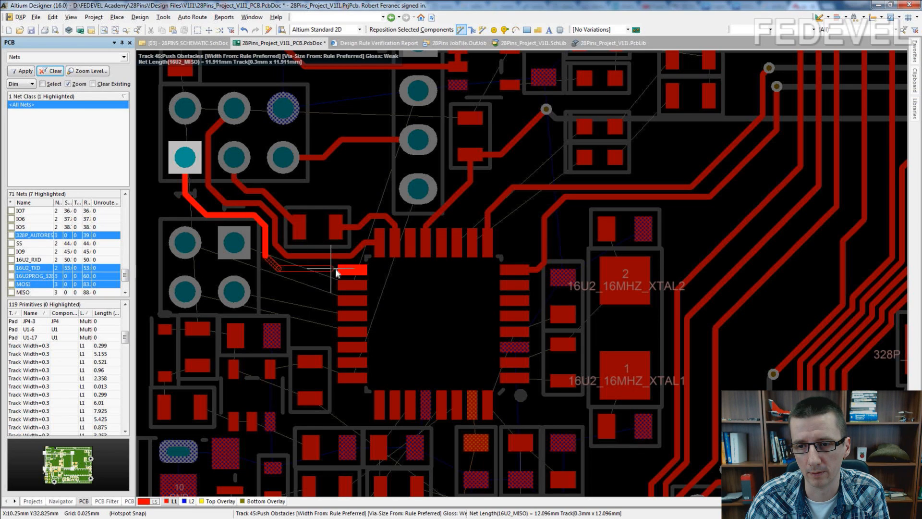
pyautogui.click(354, 272)
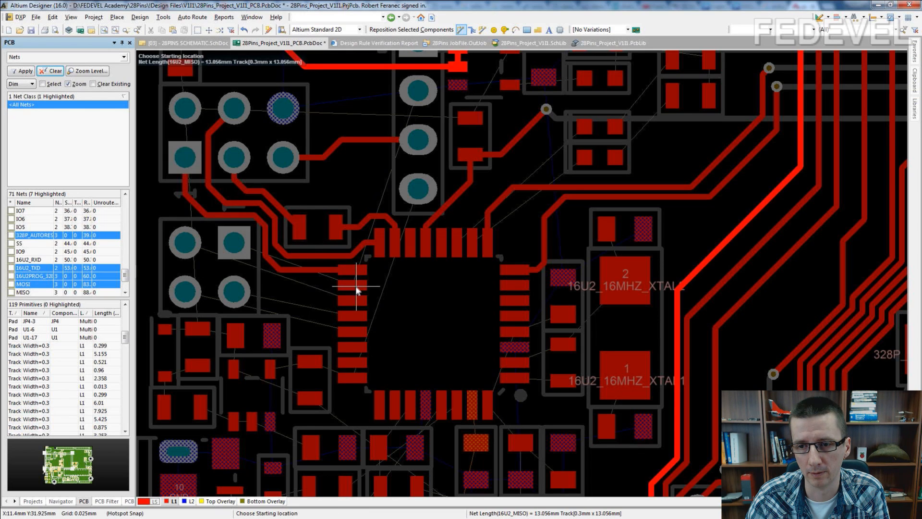
# Route 16U2_PB4 and 16U2_PB5 from their chip pads to pins 1 and 3 of the four-pin header
pyautogui.keyDown('ctrl'); pyautogui.scroll(1, 354, 283); pyautogui.keyUp('ctrl')
pyautogui.click(352, 286)
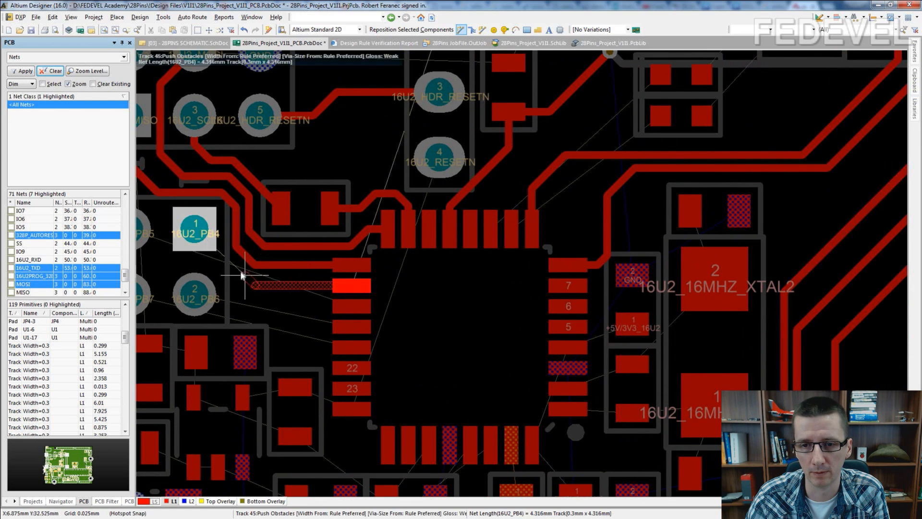
pyautogui.click(194, 230)
pyautogui.keyDown('shift'); pyautogui.scroll(4, 194, 229); pyautogui.keyUp('shift')
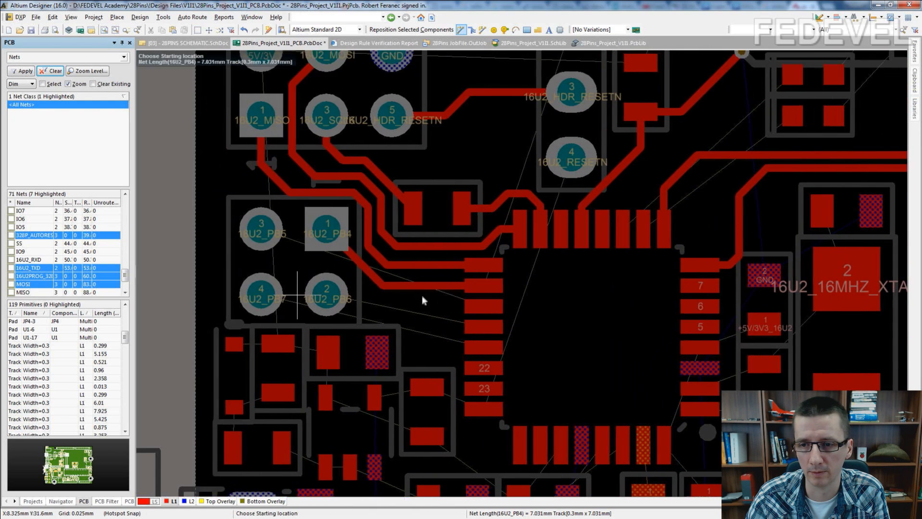
pyautogui.click(484, 306)
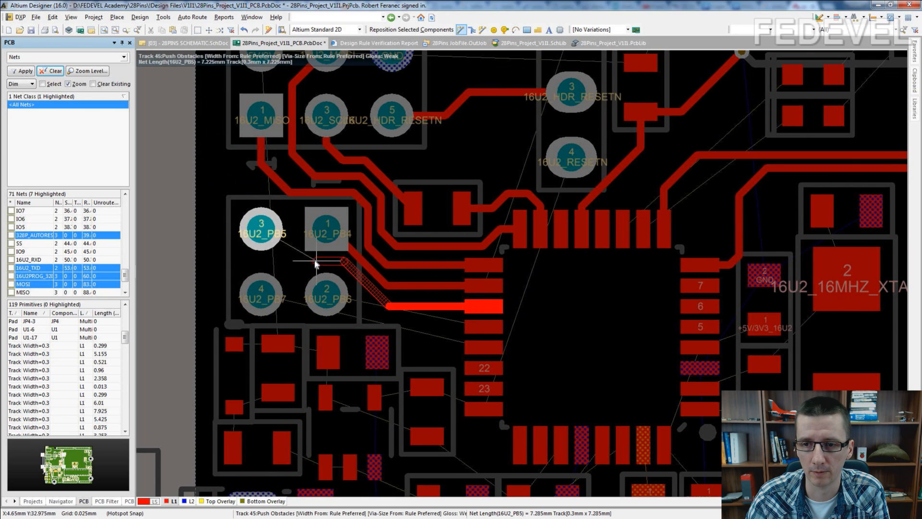
pyautogui.click(261, 229)
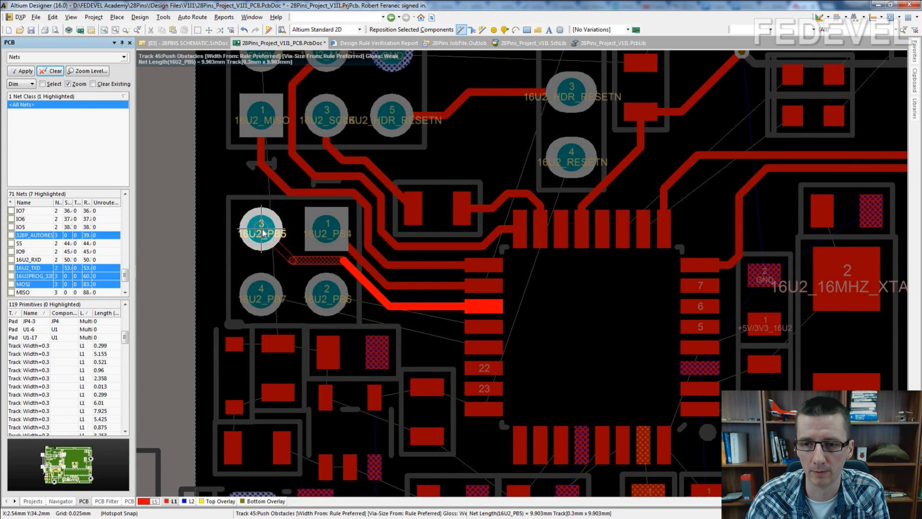
# Route 16U2_PB6 and 16U2_PB7 from their chip pads to pins 2 and 4 of the four-pin header
pyautogui.click(489, 328)
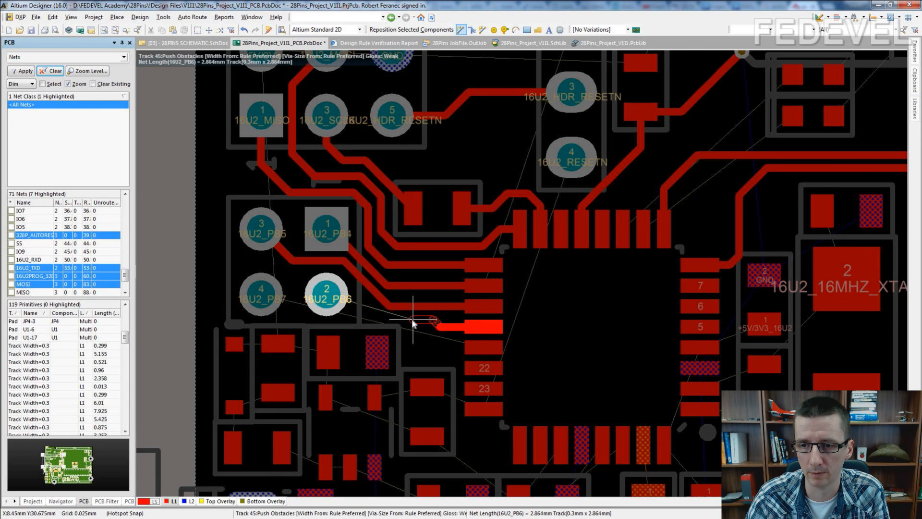
pyautogui.click(329, 298)
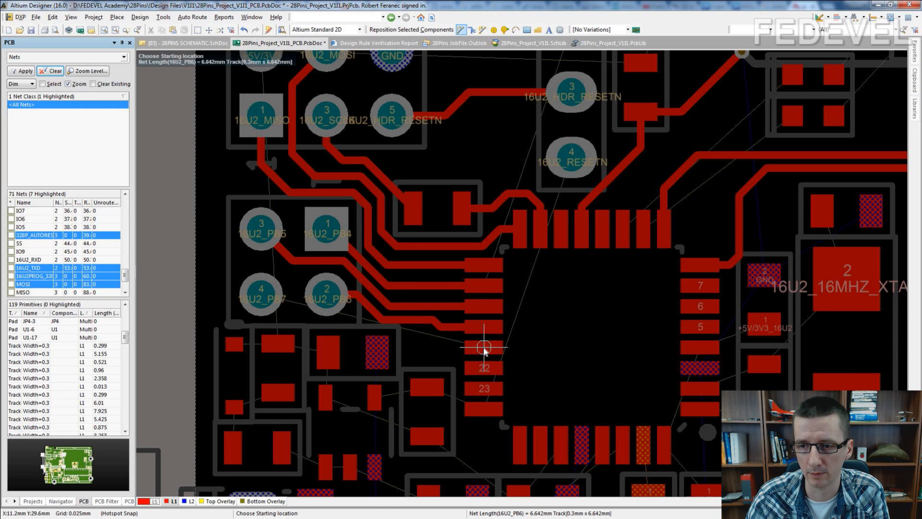
pyautogui.click(484, 347)
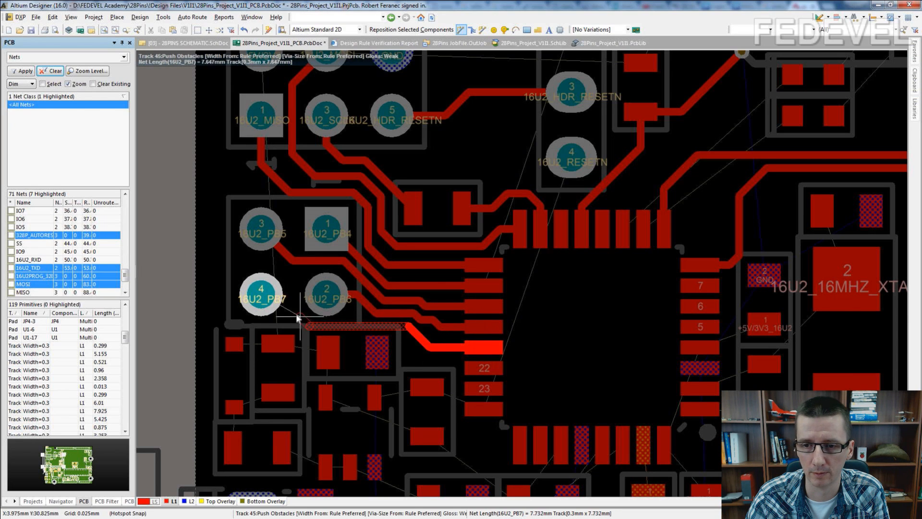
pyautogui.click(262, 299)
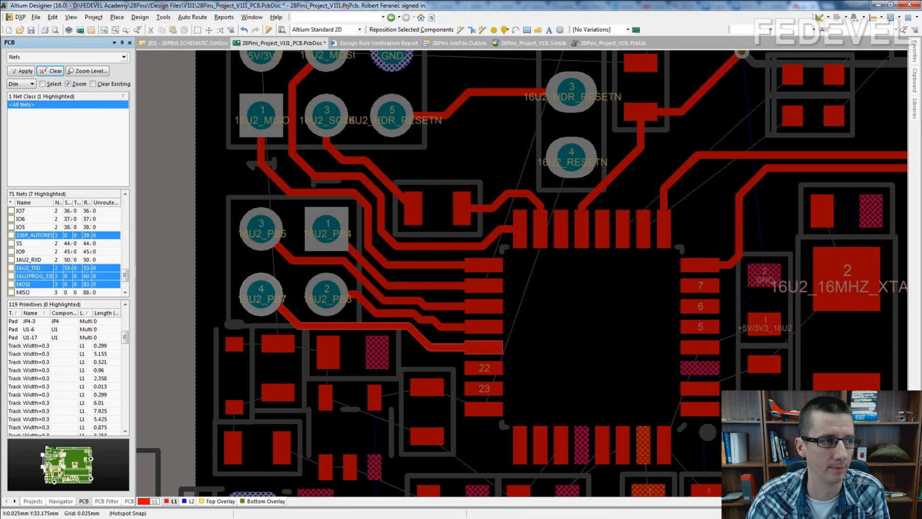
# Route NetD2_1 with a 0.3 mm track from pad 4 of U4 to pad 1 of the two-pad component beside it
pyautogui.hotkey('ctrl', 'pagedown')
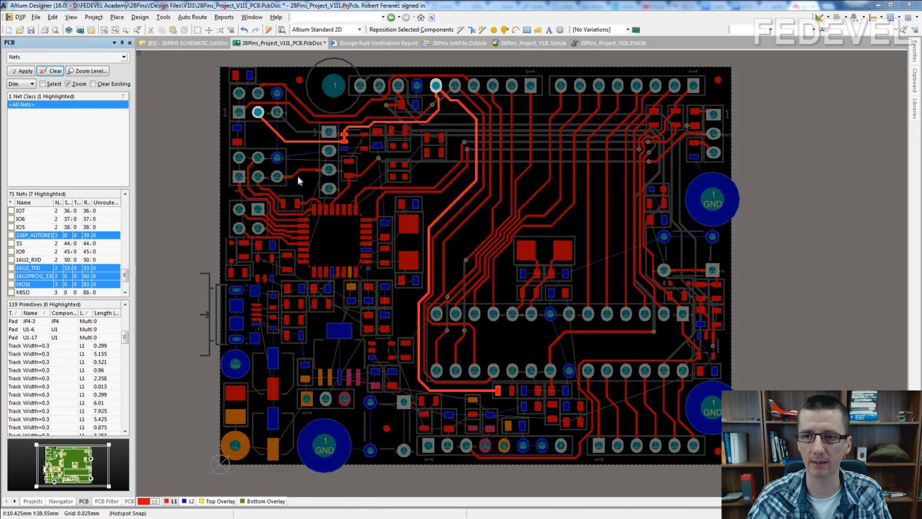
pyautogui.moveTo(430, 210); pyautogui.dragTo(372, 212, button='right')
pyautogui.keyDown('ctrl'); pyautogui.scroll(5, 303, 139); pyautogui.keyUp('ctrl')
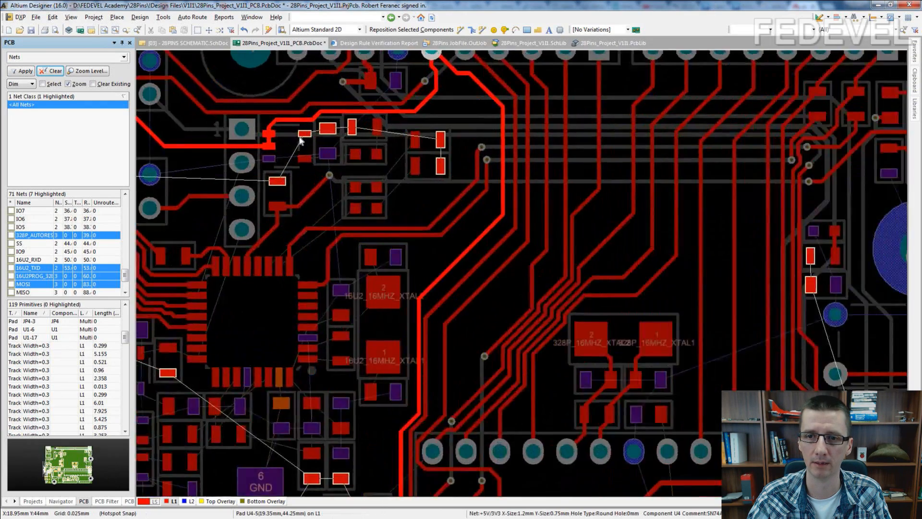
pyautogui.keyDown('ctrl'); pyautogui.scroll(1, 302, 142); pyautogui.keyUp('ctrl')
pyautogui.keyDown('ctrl'); pyautogui.scroll(2, 317, 152); pyautogui.keyUp('ctrl')
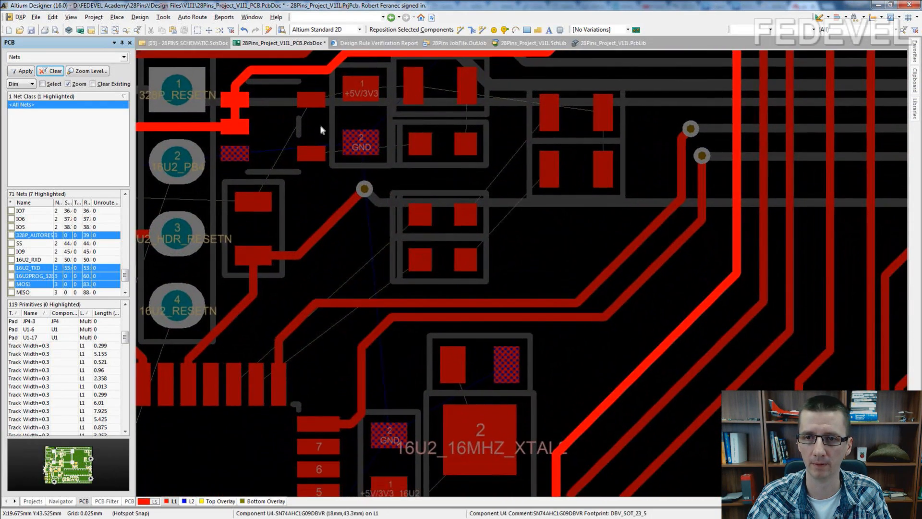
pyautogui.hotkey('ctrl', 'w')
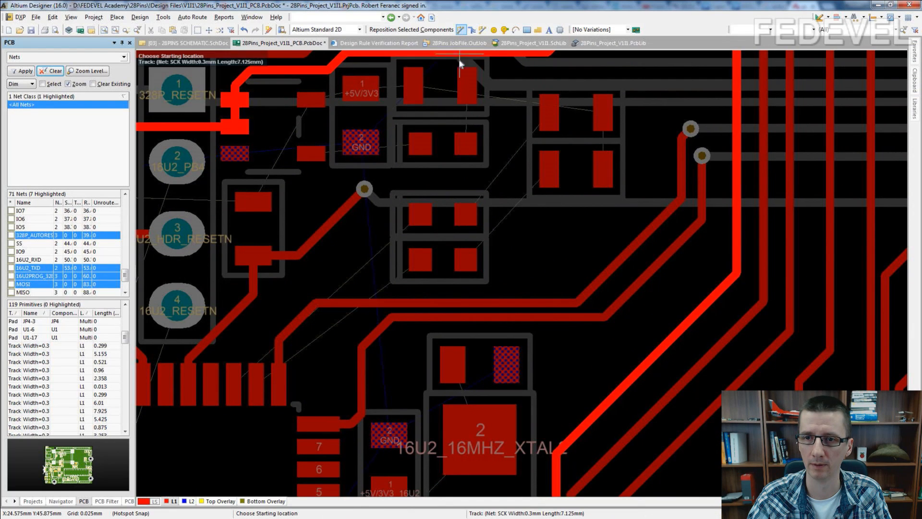
pyautogui.click(318, 154)
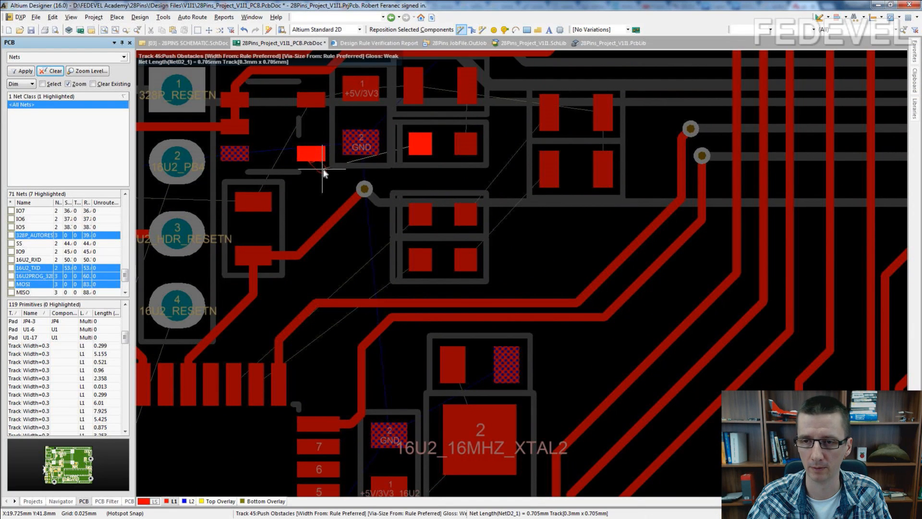
pyautogui.click(421, 144)
# Route NetD2_2 straight down between the two vertically adjacent component pads
pyautogui.keyDown('ctrl'); pyautogui.scroll(4, 473, 98); pyautogui.keyUp('ctrl')
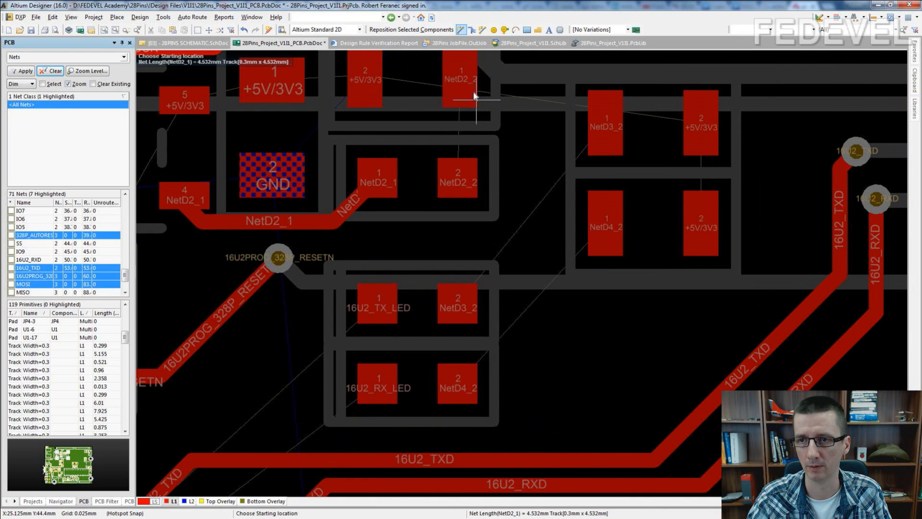
pyautogui.click(462, 74)
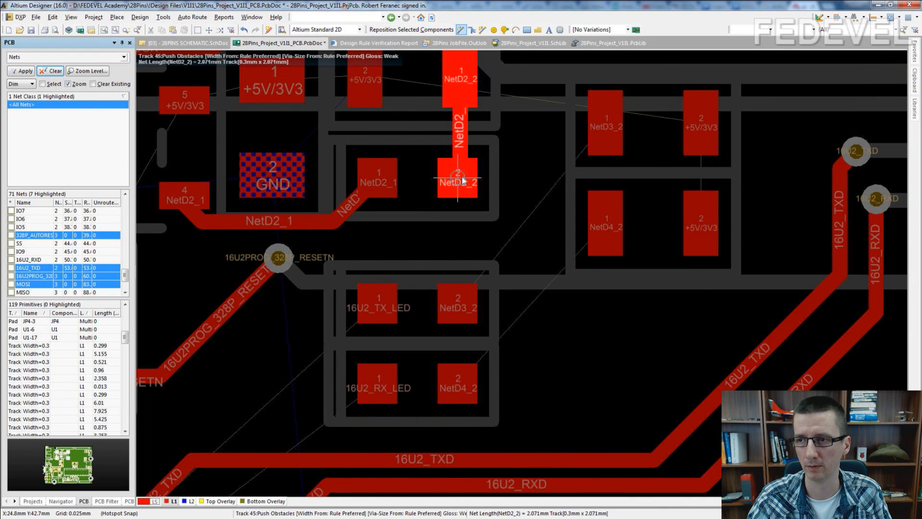
pyautogui.click(462, 180)
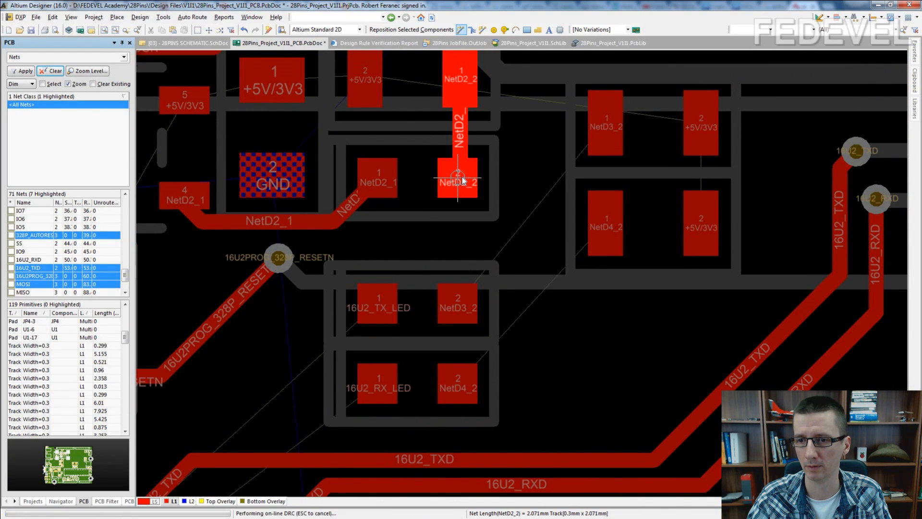
# Route NetD3_2 and NetD4_2 from pad 2 of the TX and RX LED-line components to their matching pads on the neighbouring components
pyautogui.click(457, 304)
pyautogui.click(540, 139)
pyautogui.click(613, 123)
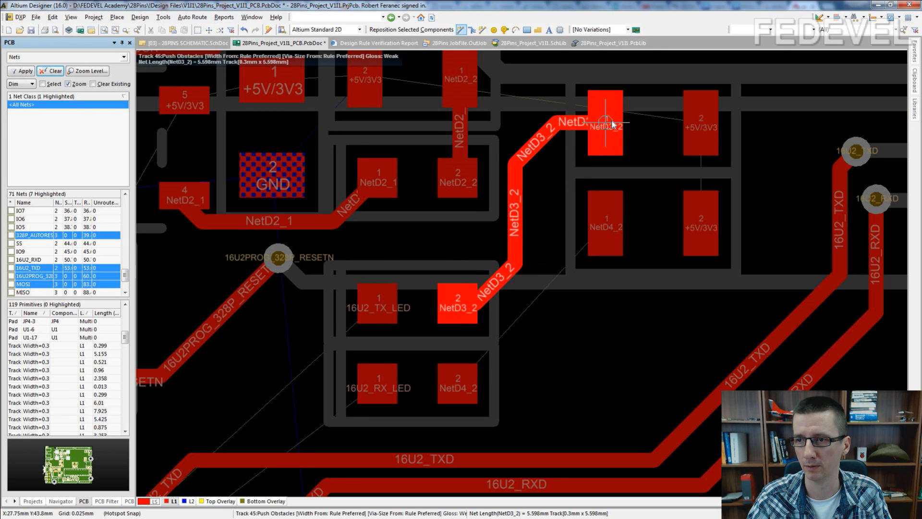
pyautogui.click(457, 388)
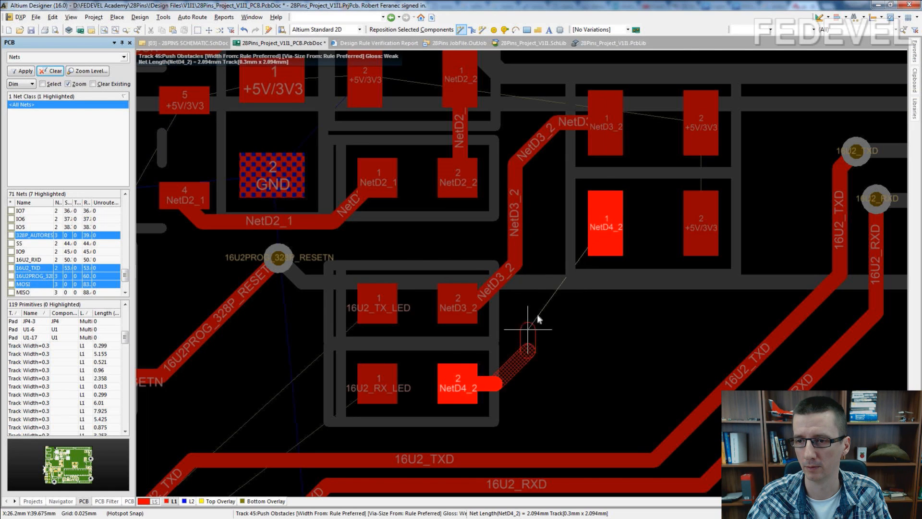
pyautogui.click(556, 251)
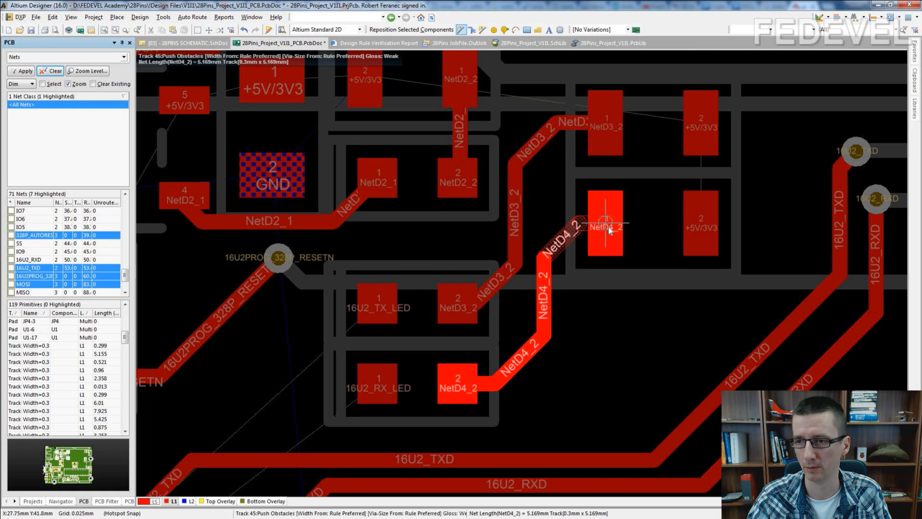
pyautogui.click(608, 227)
# Route 16U2_TX_LED from chip pin 11 and 16U2_RX_LED from chip pin 10 to pad 1 of their respective components
pyautogui.keyDown('ctrl'); pyautogui.scroll(-6, 609, 226); pyautogui.keyUp('ctrl')
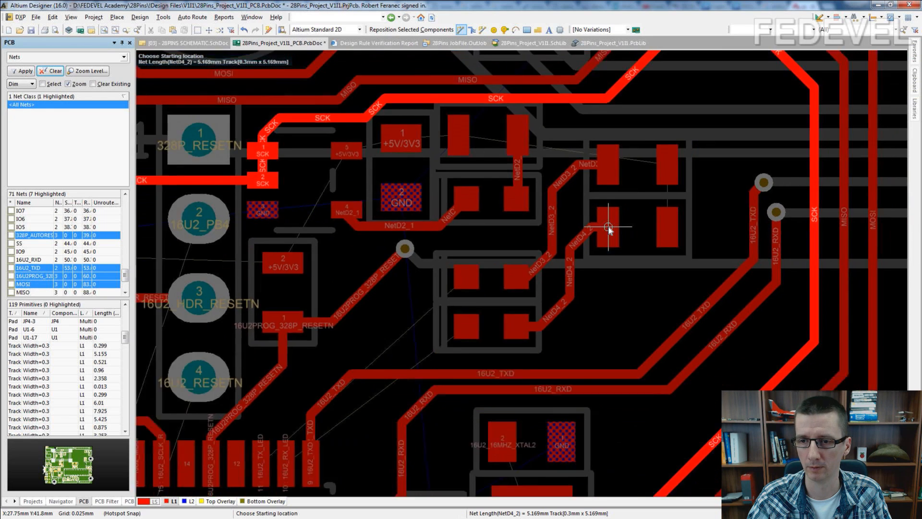
pyautogui.scroll(-3, 608, 227)
pyautogui.keyDown('ctrl'); pyautogui.scroll(1, 294, 303); pyautogui.keyUp('ctrl')
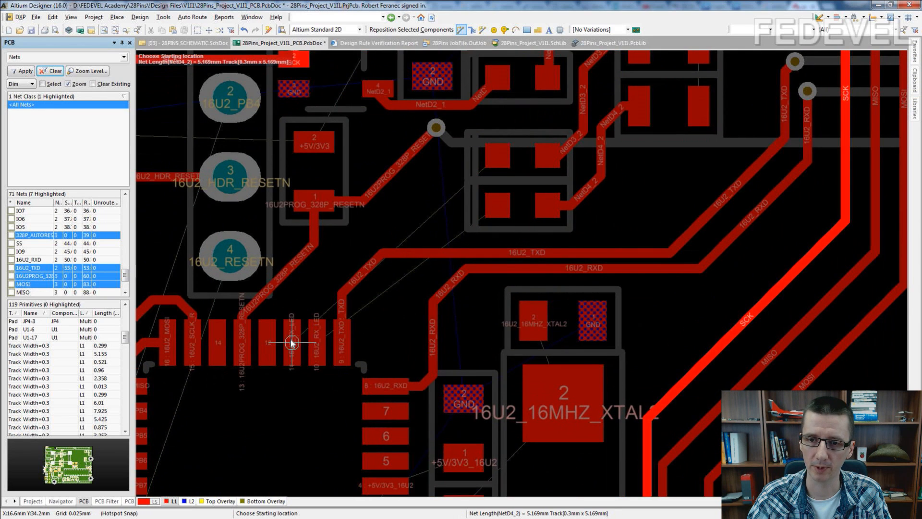
pyautogui.click(292, 342)
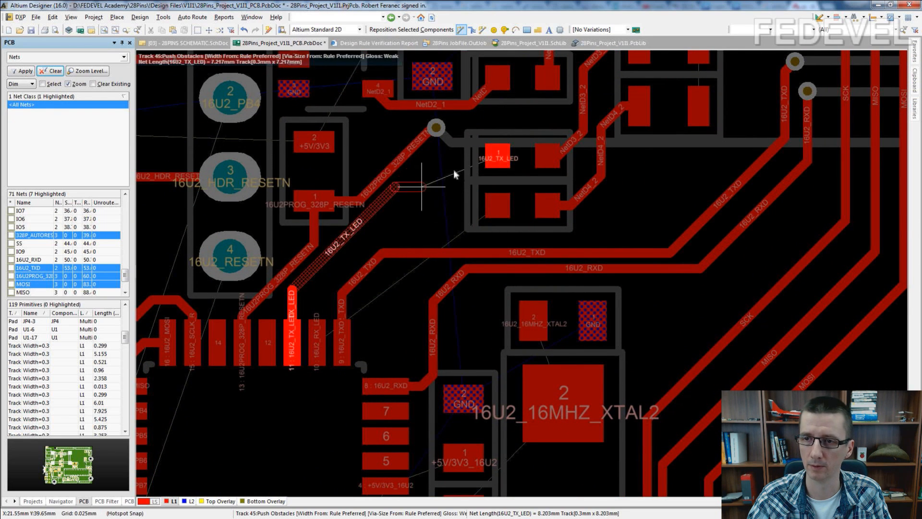
pyautogui.click(498, 156)
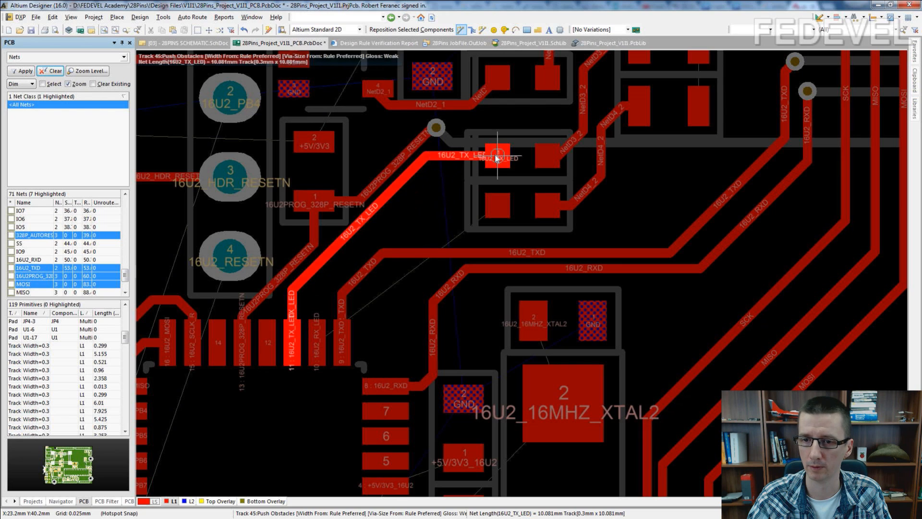
pyautogui.click(316, 342)
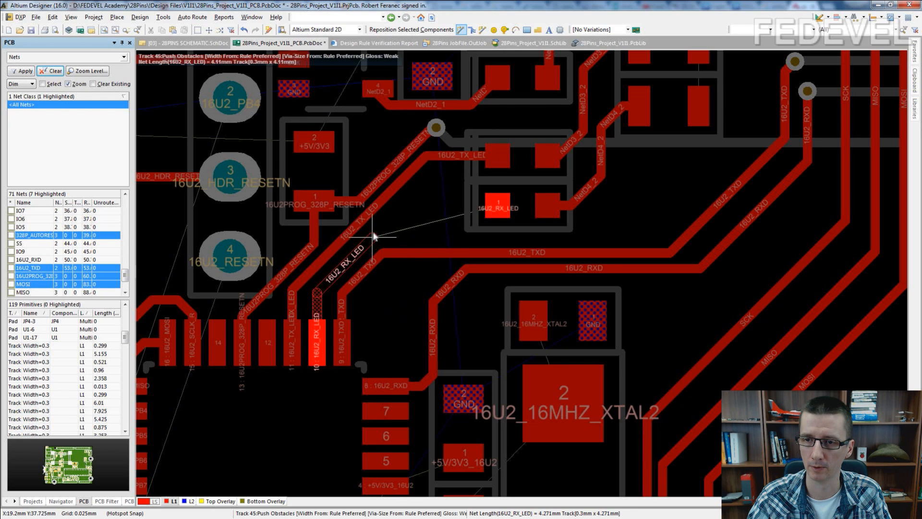
pyautogui.click(502, 206)
# Reroute the start of 16U2_RXD straight up from chip pin 8 to join its existing horizontal track
pyautogui.keyDown('ctrl'); pyautogui.scroll(2, 387, 379); pyautogui.keyUp('ctrl')
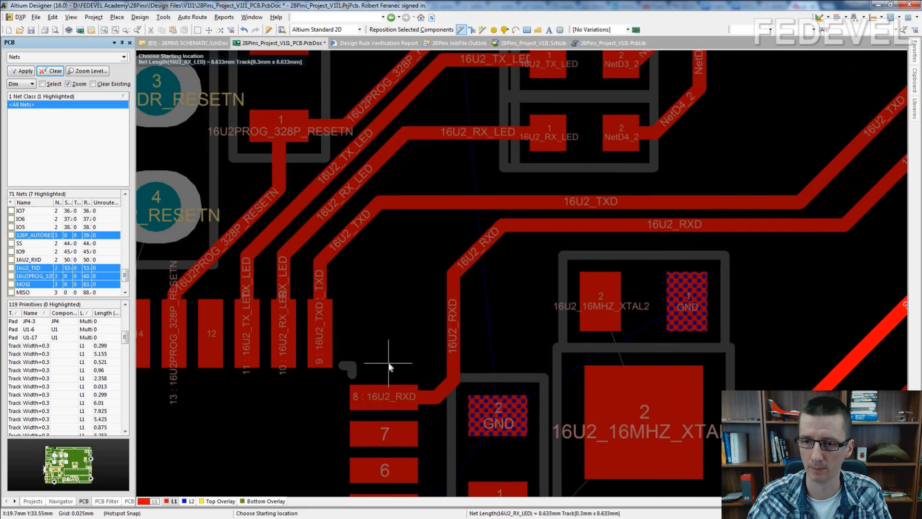
pyautogui.click(387, 392)
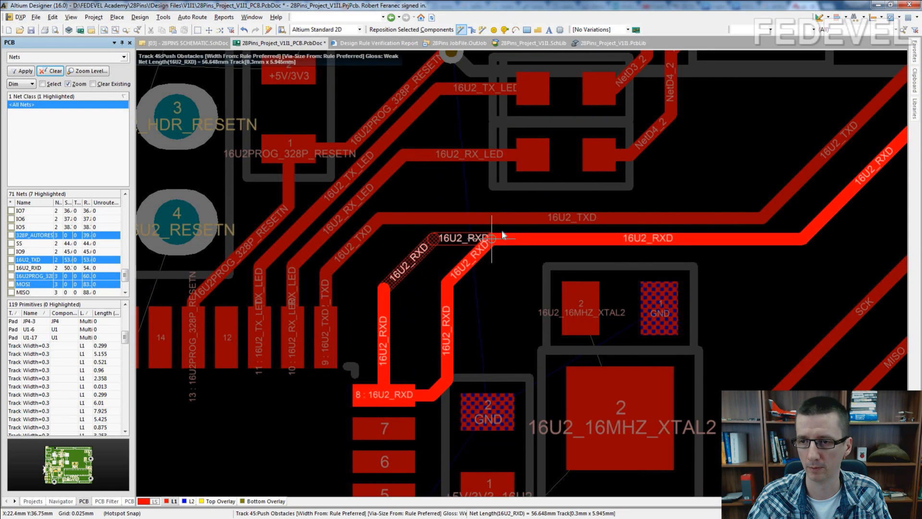
pyautogui.click(521, 240)
pyautogui.scroll(-3, 534, 288)
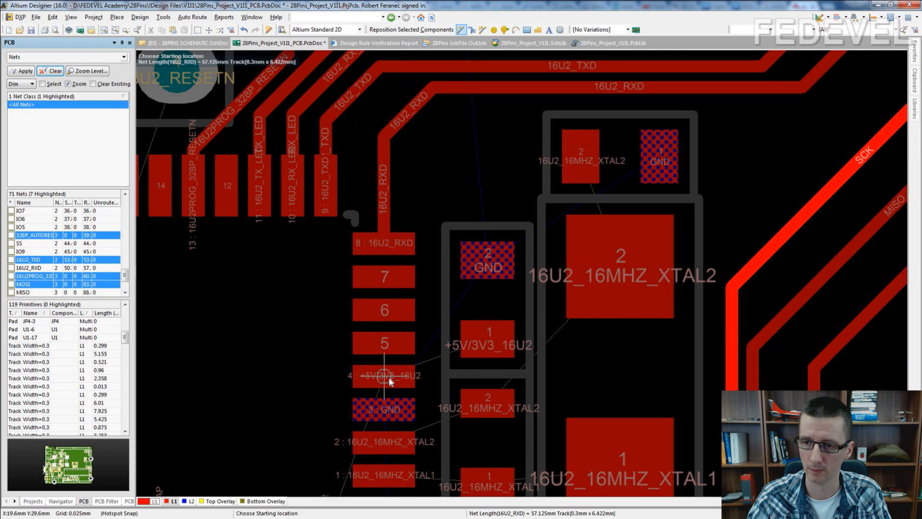
pyautogui.scroll(-1, 389, 379)
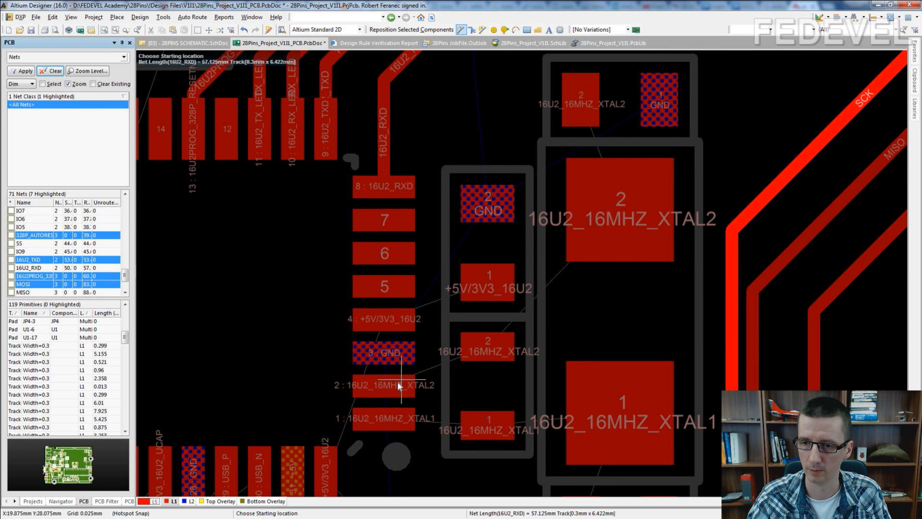
# Route 16U2_16MHZ_XTAL2 from chip pin 2 through the adjacent component's pad 2 to crystal pad 2, and link the upper capacitor's pad 2
pyautogui.click(384, 385)
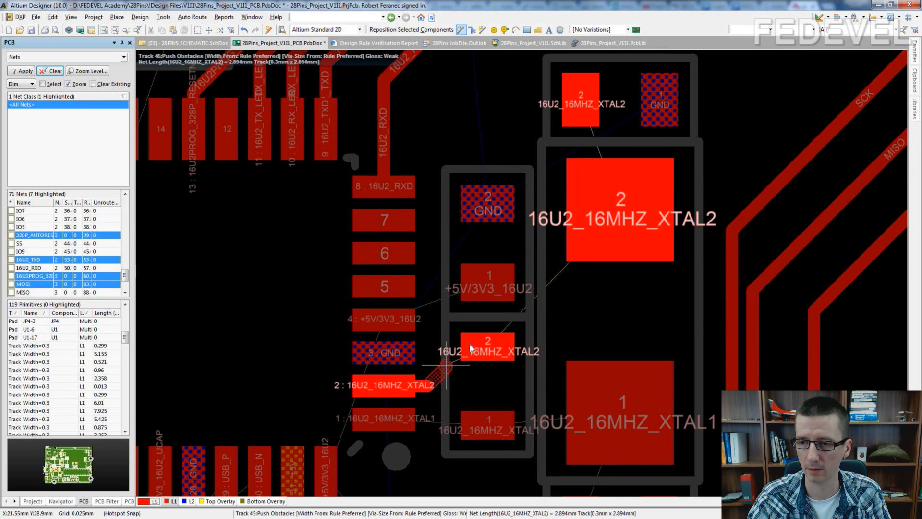
pyautogui.click(489, 343)
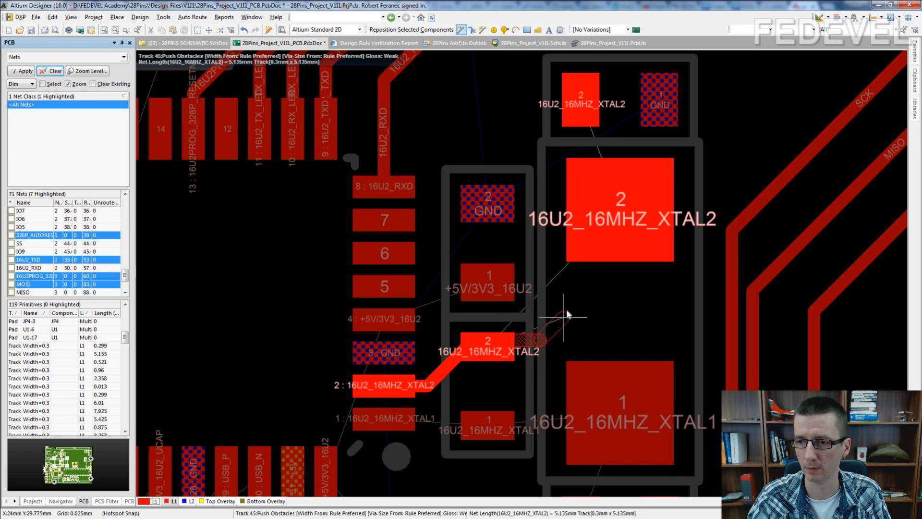
pyautogui.click(621, 211)
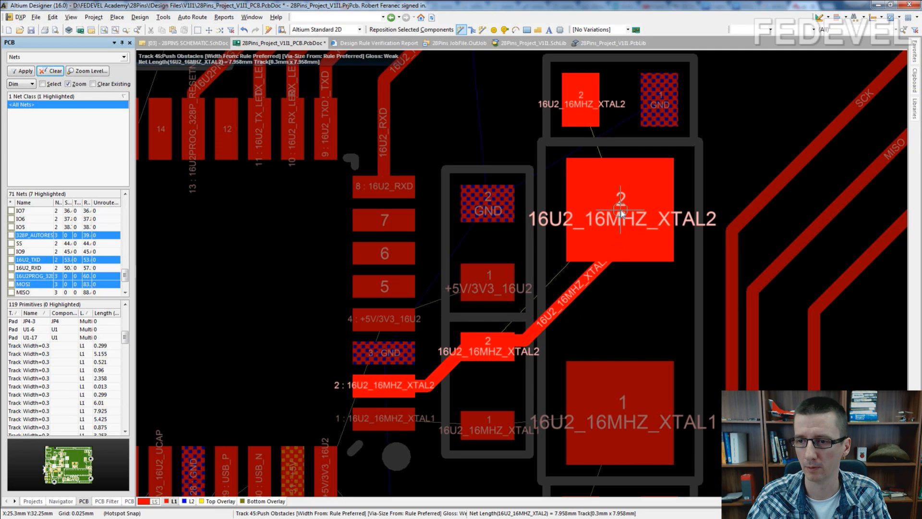
pyautogui.click(583, 103)
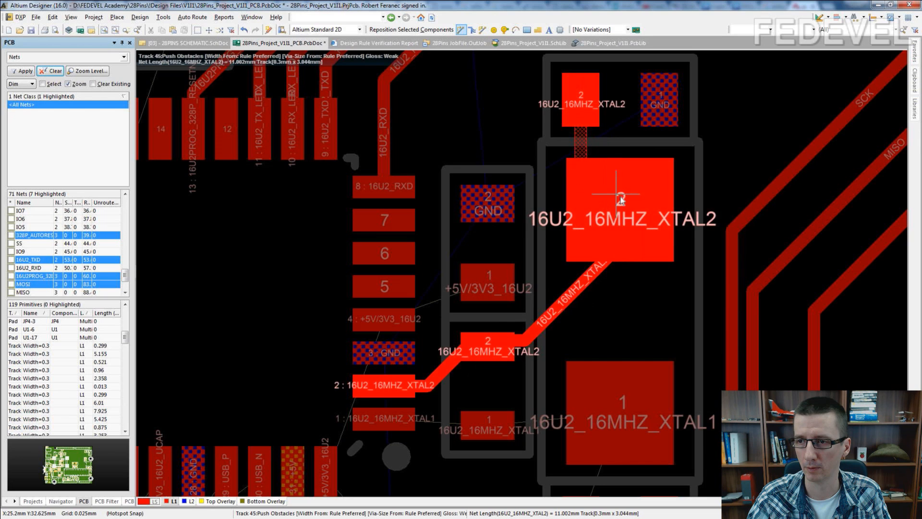
# Route 16U2_16MHZ_XTAL1 from chip pin 1 through the adjacent component's pad 1 to crystal pad 1, and link the lower capacitor's pad 2
pyautogui.scroll(-3, 481, 370)
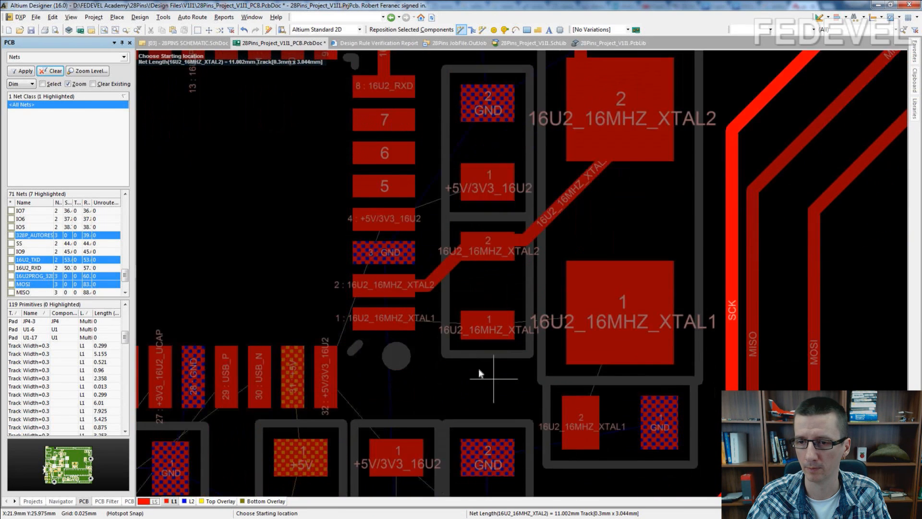
pyautogui.click(385, 318)
pyautogui.keyDown('ctrl'); pyautogui.scroll(2, 438, 323); pyautogui.keyUp('ctrl')
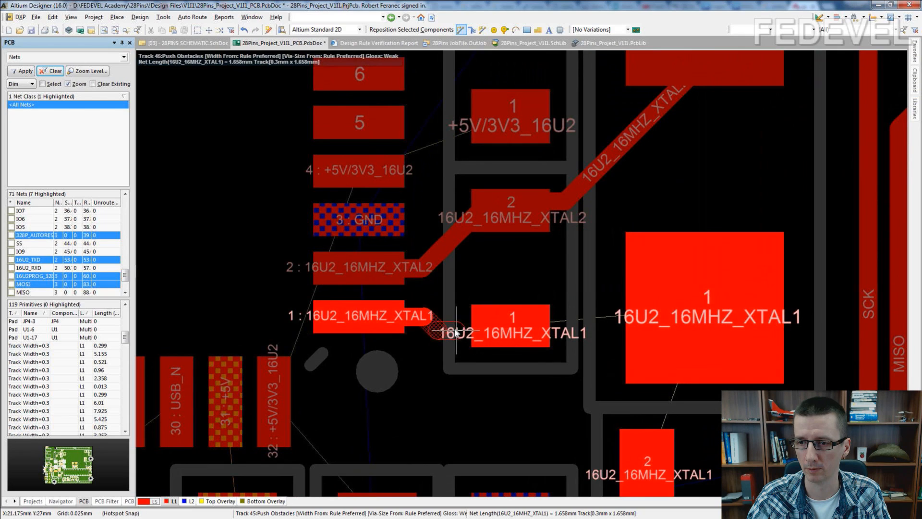
pyautogui.click(455, 330)
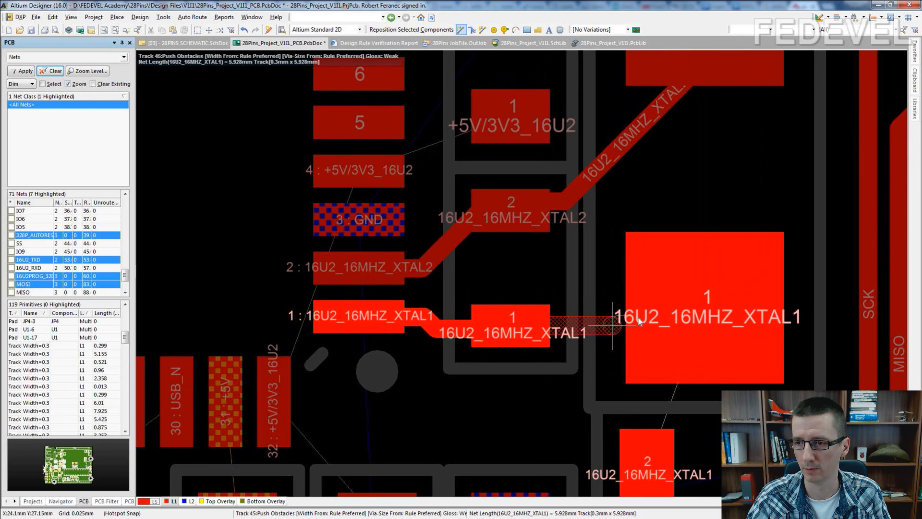
pyautogui.click(705, 305)
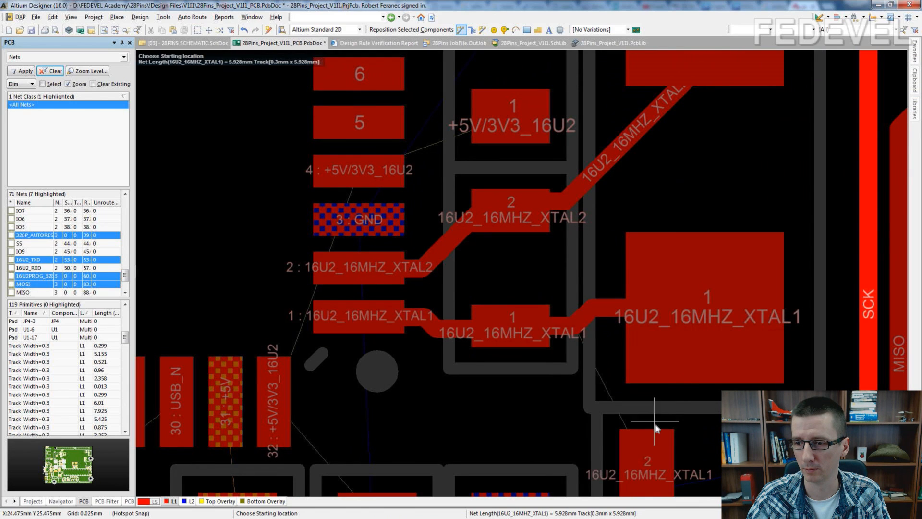
pyautogui.click(648, 469)
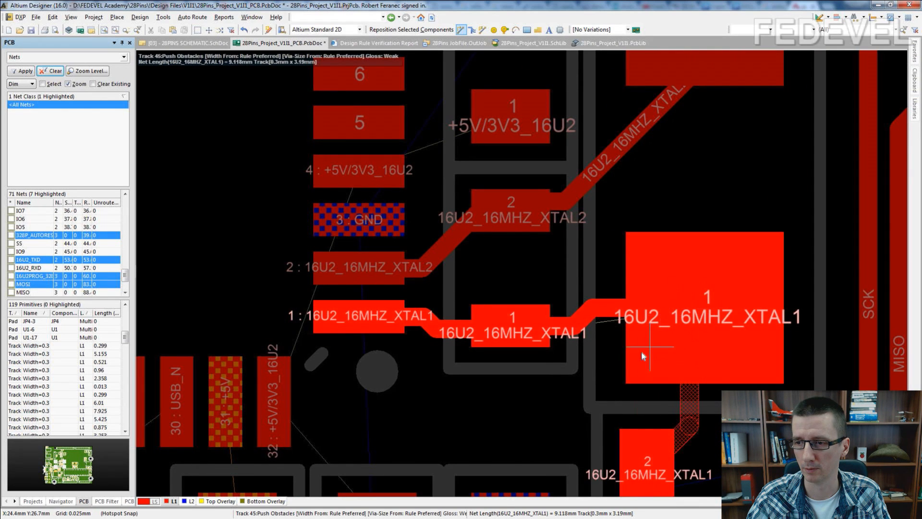
pyautogui.scroll(-1, 639, 436)
pyautogui.scroll(-1, 639, 435)
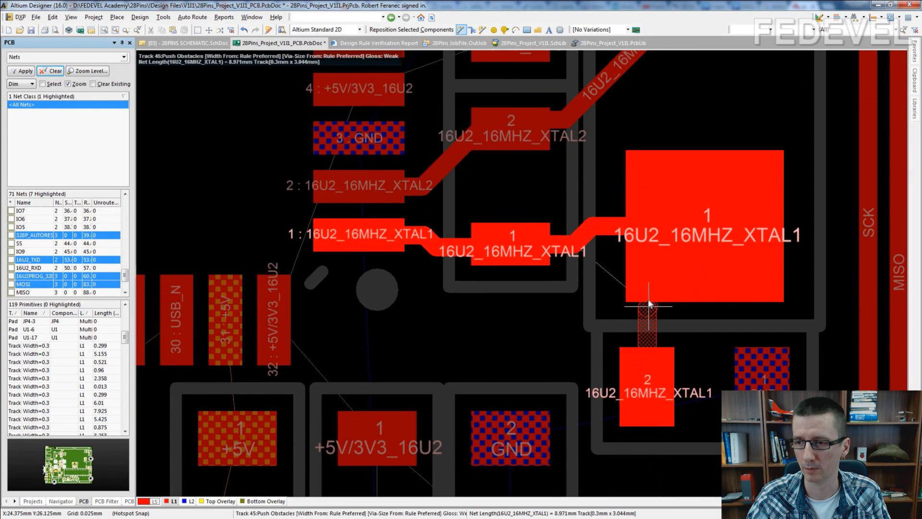
pyautogui.click(702, 225)
# Route 16U2_RESETN from chip pin 24 through pad 1 of the neighbouring resistor to pad 4 of the small buffer chip
pyautogui.keyDown('ctrl'); pyautogui.scroll(-3, 641, 208); pyautogui.keyUp('ctrl')
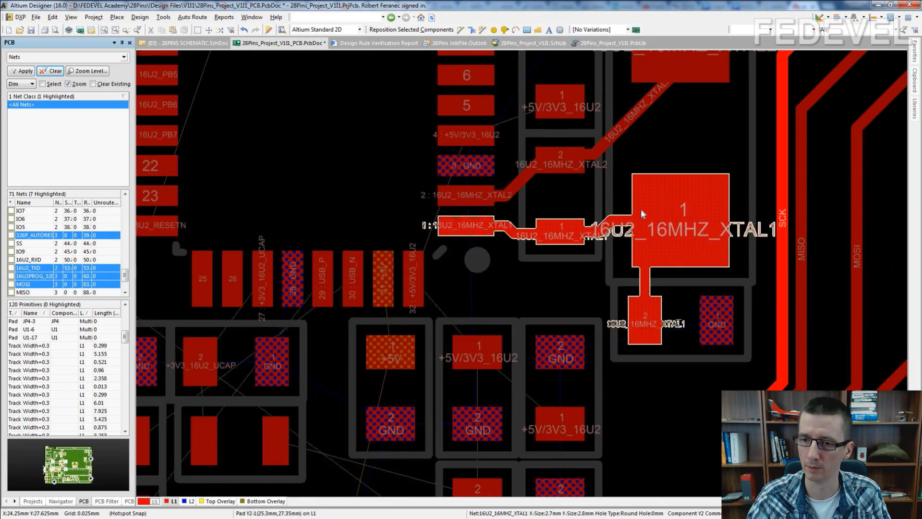
pyautogui.keyDown('ctrl'); pyautogui.scroll(3, 641, 208); pyautogui.keyUp('ctrl')
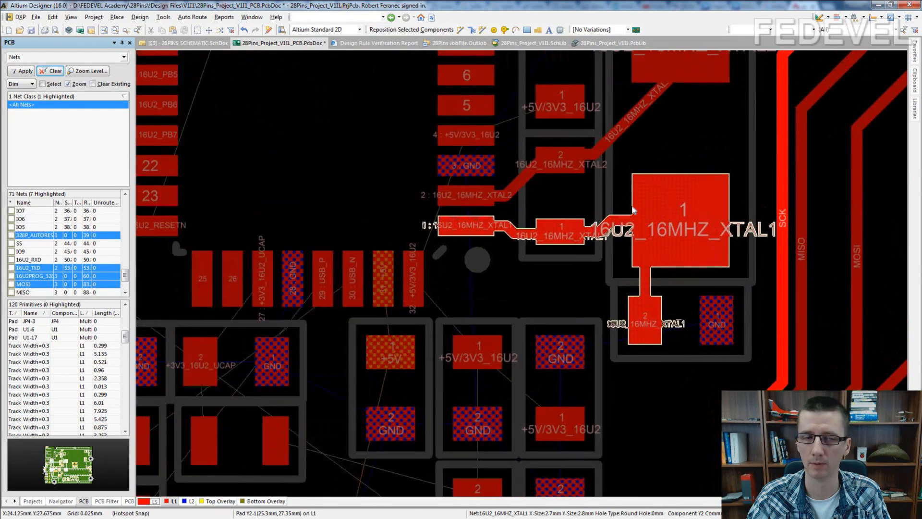
pyautogui.keyDown('ctrl'); pyautogui.scroll(-2, 721, 308); pyautogui.keyUp('ctrl')
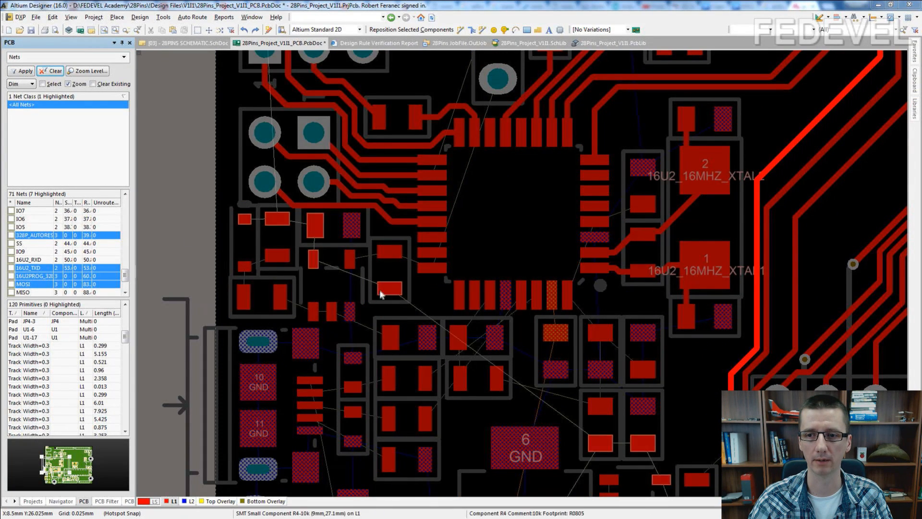
pyautogui.keyDown('ctrl'); pyautogui.scroll(5, 385, 225); pyautogui.keyUp('ctrl')
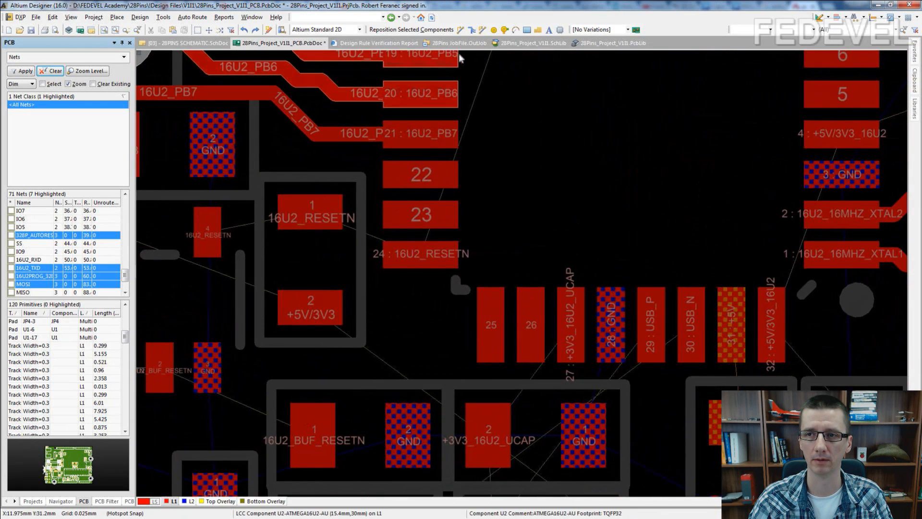
pyautogui.click(460, 30)
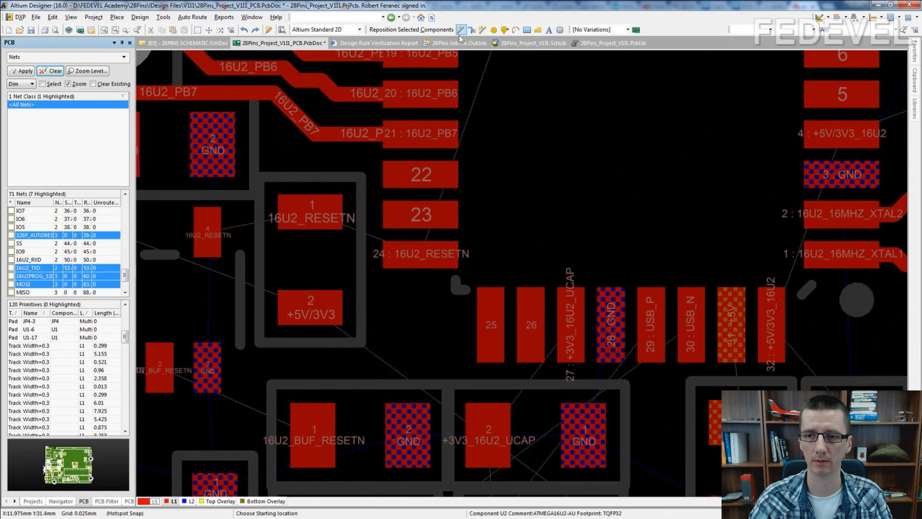
pyautogui.click(421, 255)
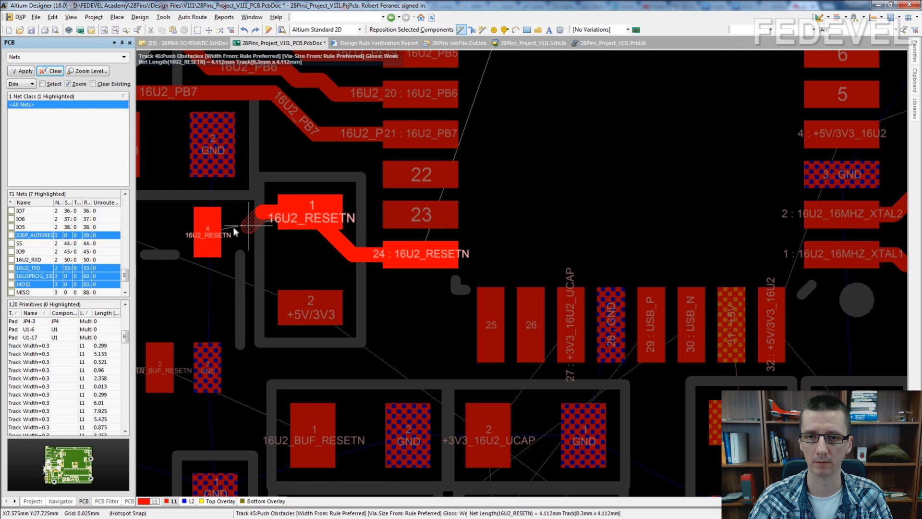
# Route NetD5_2 from the larger component's pad 1 to the small pad 2 beside it, and down to pad 1 of the component below
pyautogui.keyDown('shift'); pyautogui.scroll(4, 279, 297); pyautogui.keyUp('shift')
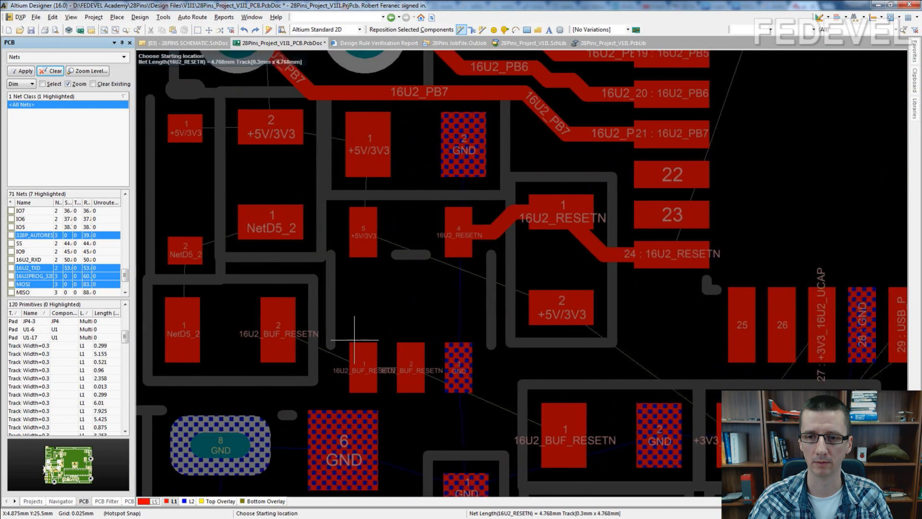
pyautogui.keyDown('ctrl'); pyautogui.scroll(1, 422, 270); pyautogui.keyUp('ctrl')
pyautogui.click(348, 221)
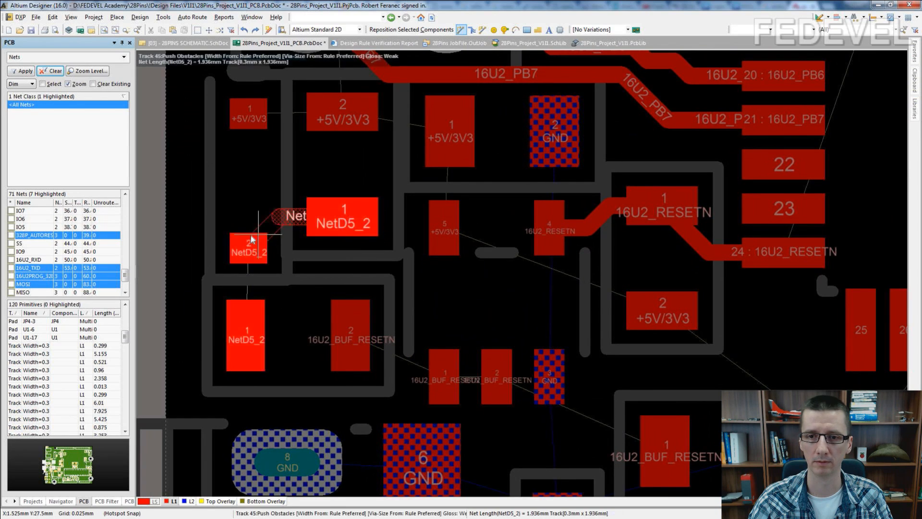
pyautogui.click(248, 241)
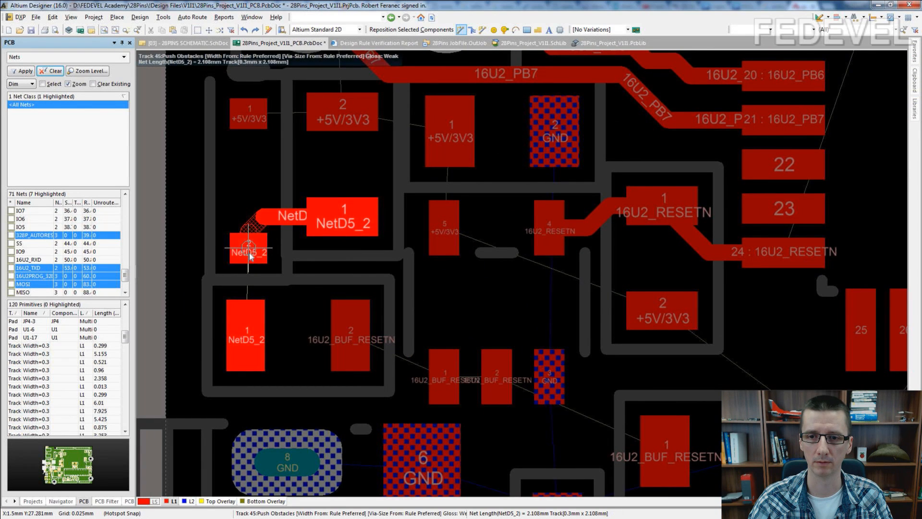
pyautogui.click(250, 342)
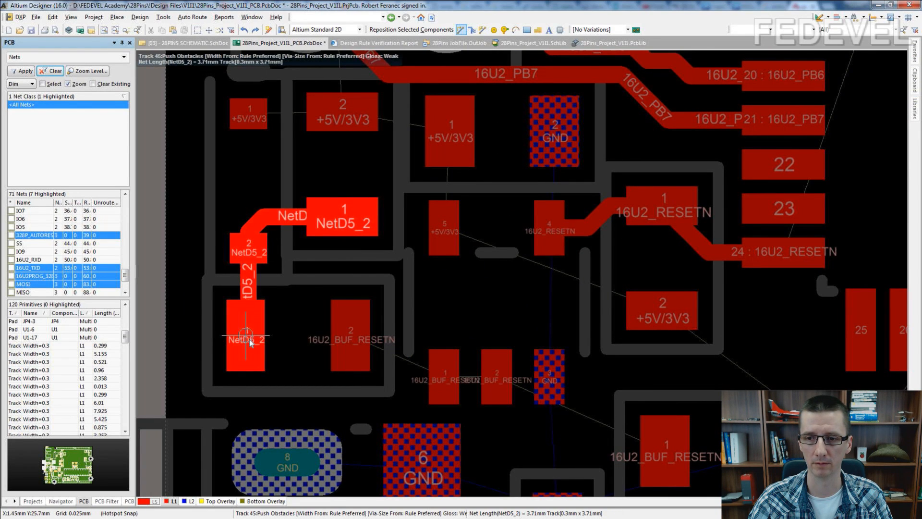
# Route 16U2_BUF_RESETN from the lower capacitor's pad 1 through buffer pads 2 and 1 to pad 2 of the component beside NetD5_2
pyautogui.scroll(-4, 627, 351)
pyautogui.click(665, 336)
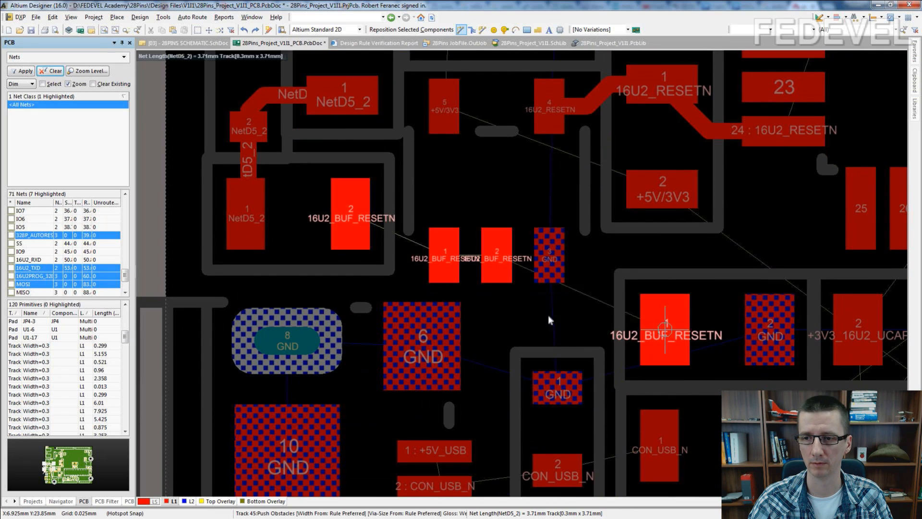
pyautogui.click(498, 259)
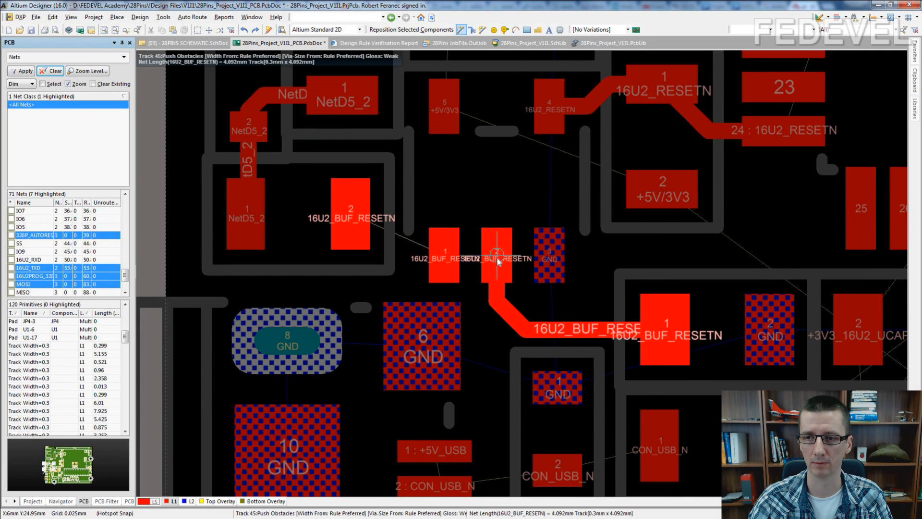
pyautogui.click(420, 249)
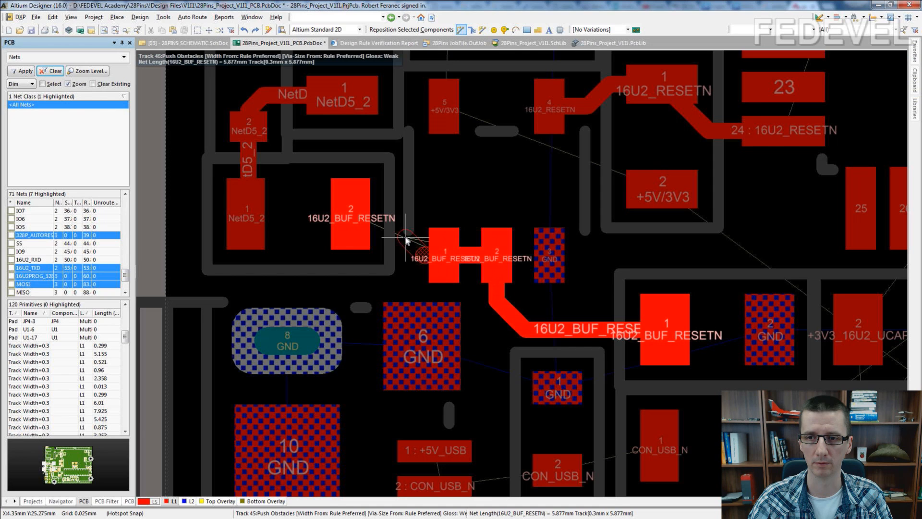
pyautogui.click(355, 223)
pyautogui.rightClick(354, 224)
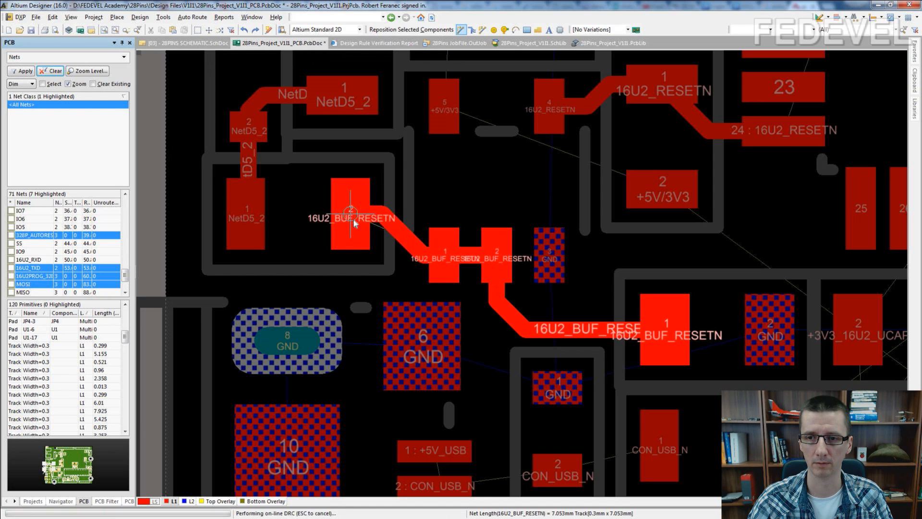
pyautogui.rightClick(354, 223)
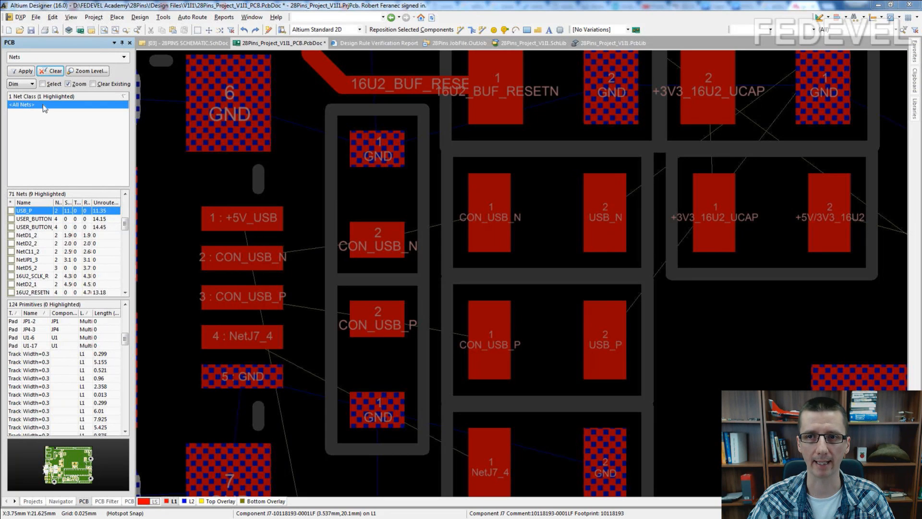
# Route CON_USB_N from USB connector pin 2 through the protection component's pad 2 to pad 1 of the series component
pyautogui.click(461, 30)
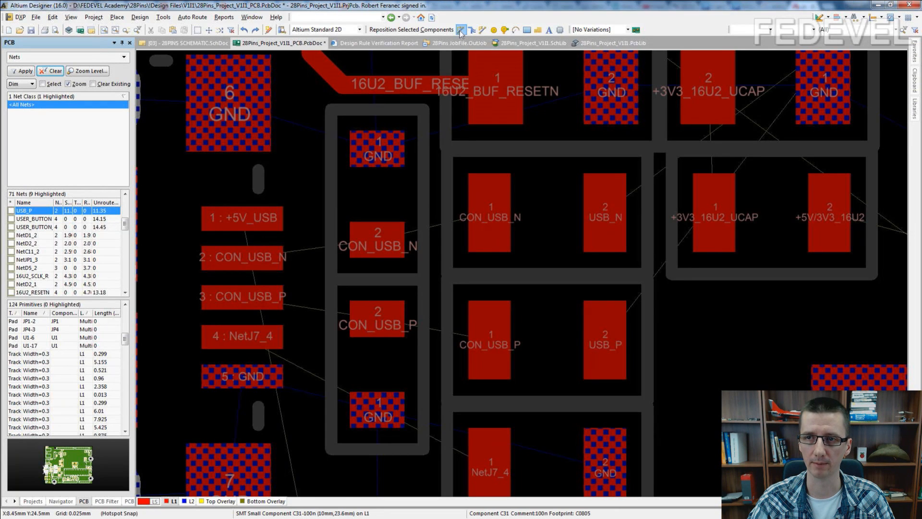
pyautogui.keyDown('ctrl'); pyautogui.scroll(2, 288, 245); pyautogui.keyUp('ctrl')
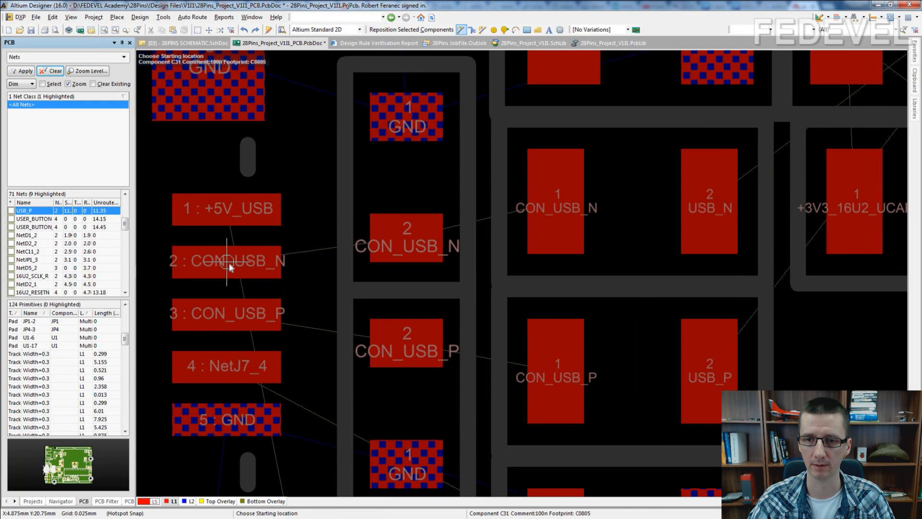
pyautogui.click(230, 266)
pyautogui.click(411, 245)
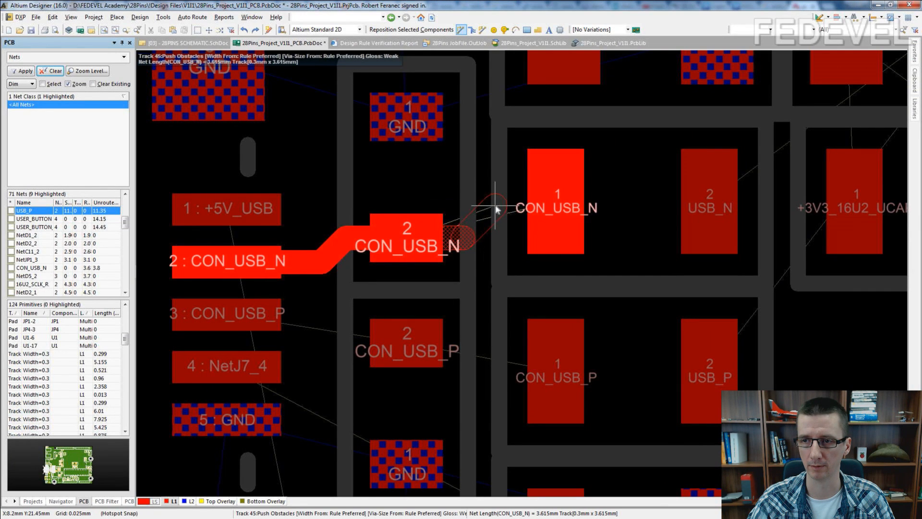
pyautogui.click(516, 206)
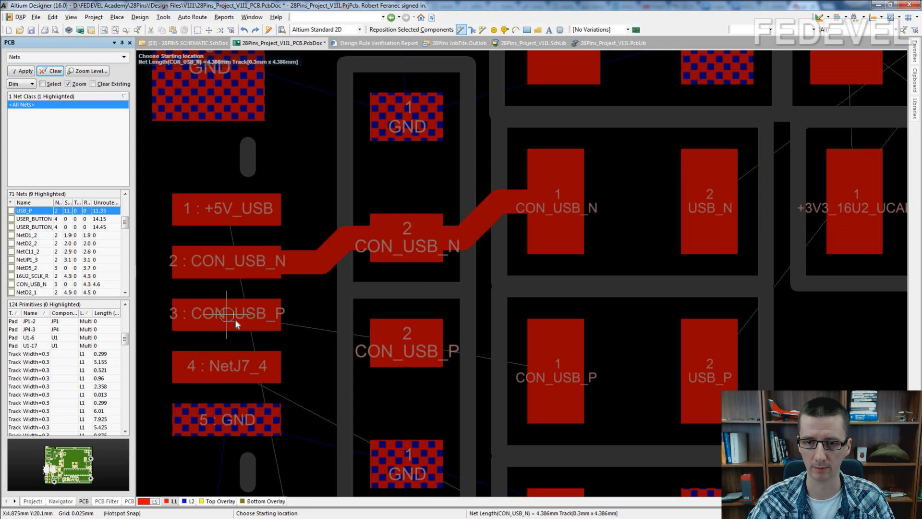
# Route CON_USB_P from USB connector pin 3 through the protection component's pad 2 to pad 1 of the series component
pyautogui.click(271, 318)
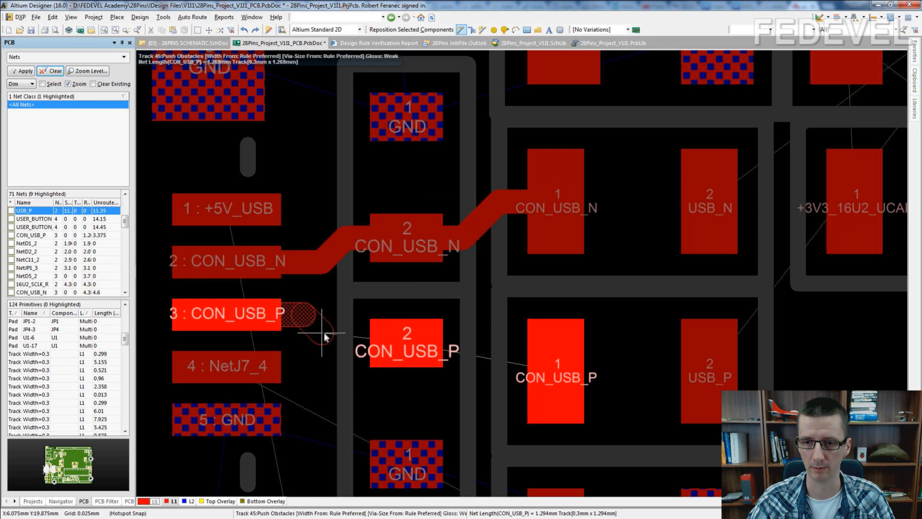
pyautogui.click(405, 347)
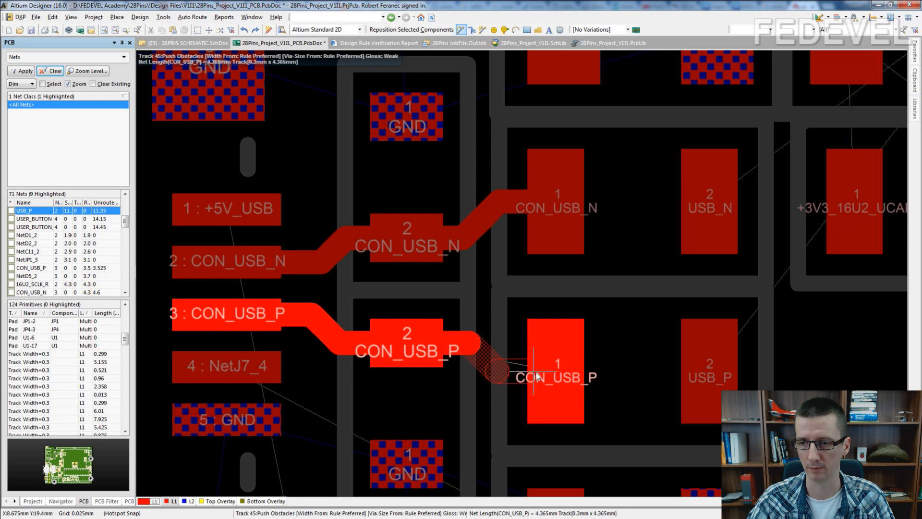
pyautogui.click(557, 376)
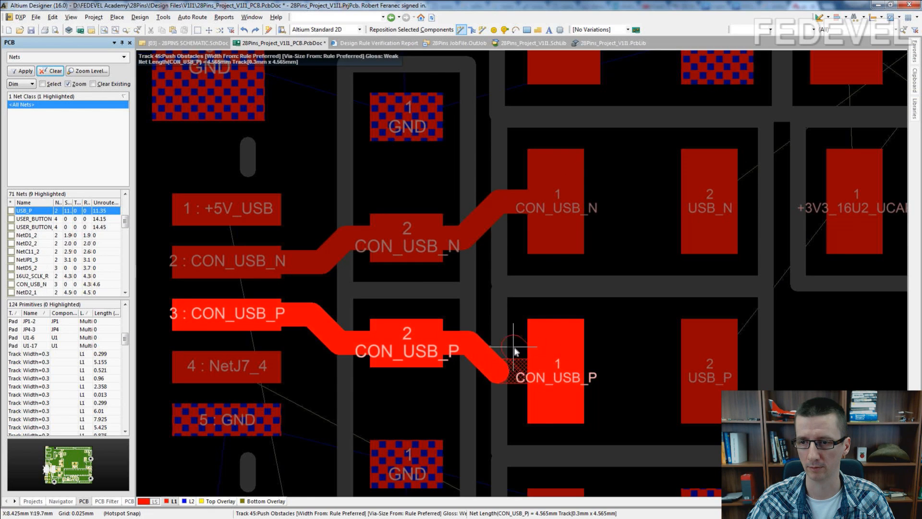
pyautogui.rightClick(515, 349)
# Route a short USB_N track outward from pad 2 of the USB_N series component and end it in a via
pyautogui.keyDown('ctrl'); pyautogui.scroll(1, 702, 260); pyautogui.keyUp('ctrl')
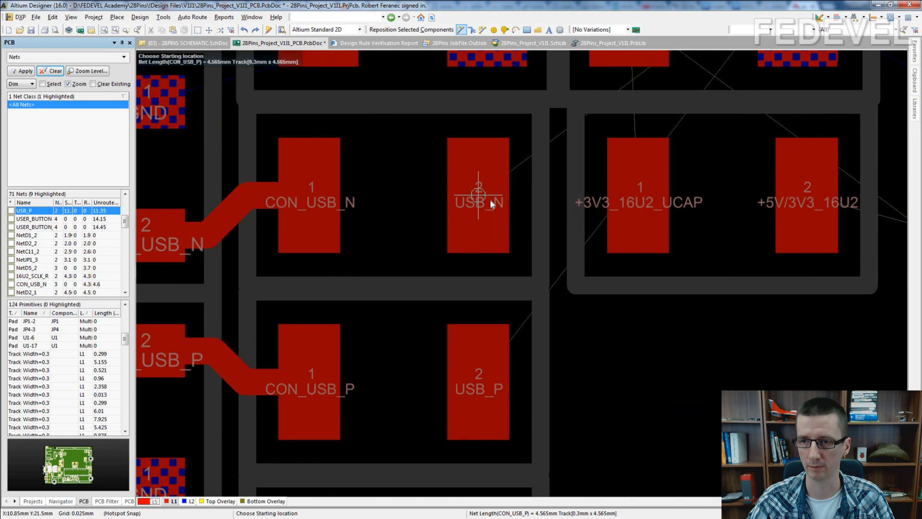
pyautogui.click(505, 198)
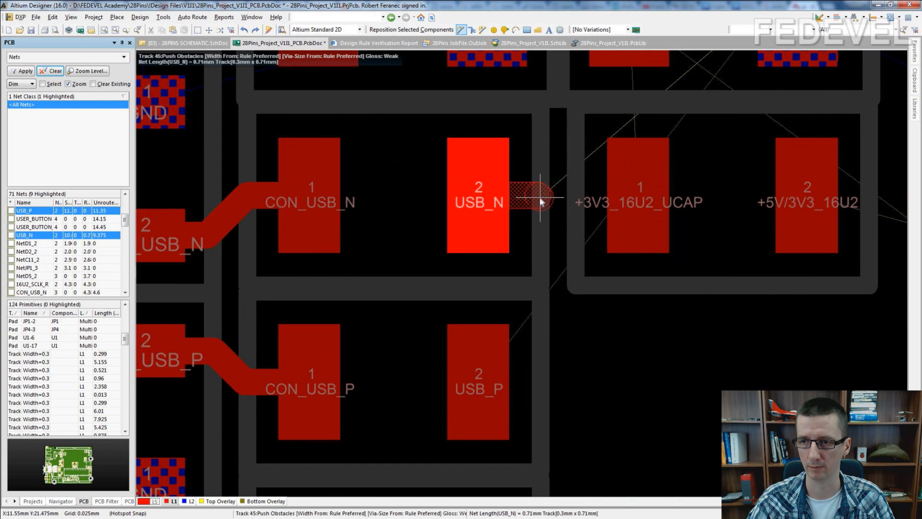
pyautogui.click(543, 197)
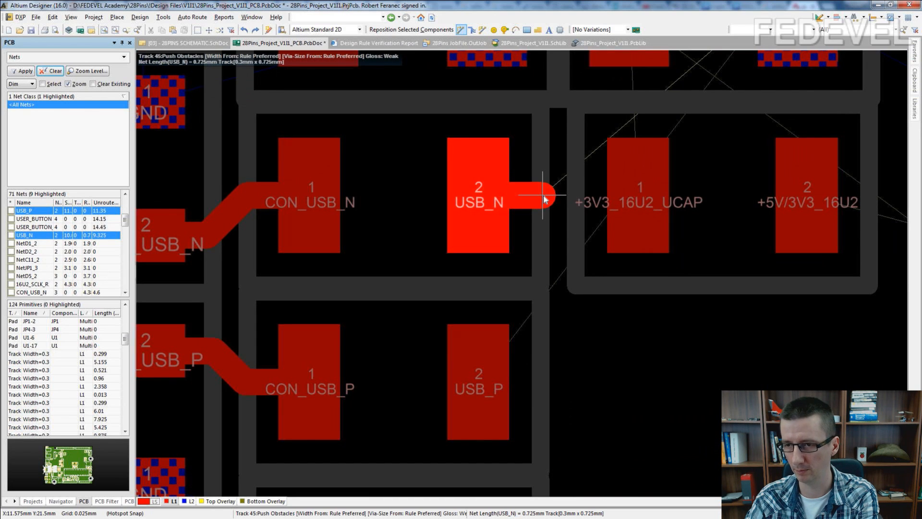
pyautogui.press('KP_Multiply')
pyautogui.click(544, 196)
pyautogui.rightClick(543, 196)
pyautogui.rightClick(589, 273)
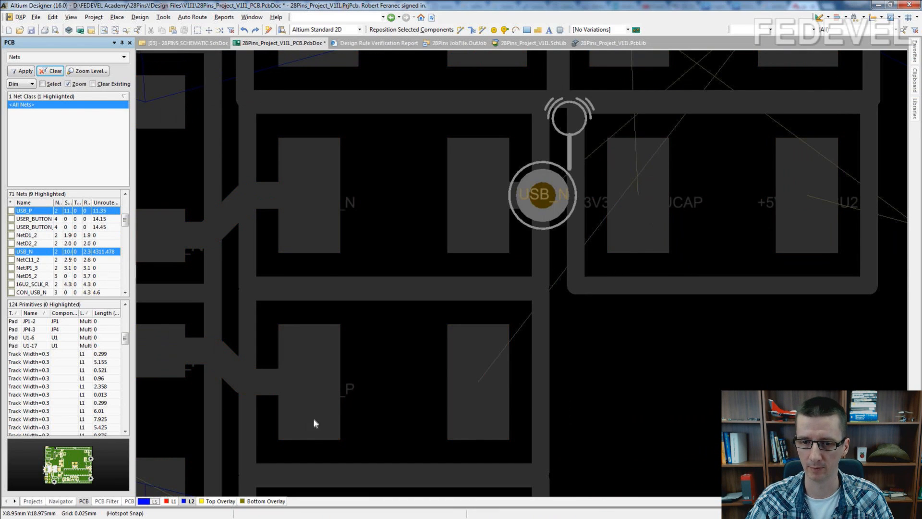
# Copy the USB_N track stub and its via on L1 onto pad 2 of the USB_P series component
pyautogui.click(173, 501)
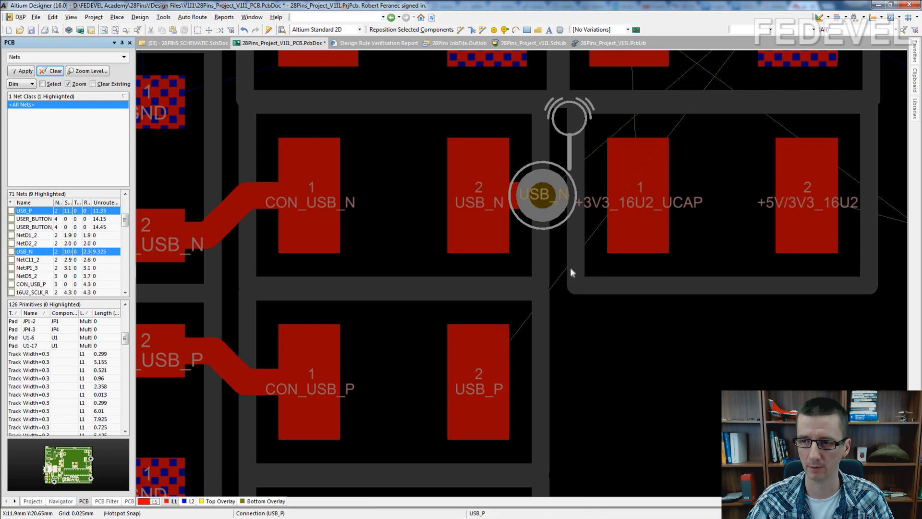
pyautogui.moveTo(593, 308); pyautogui.dragTo(422, 114)
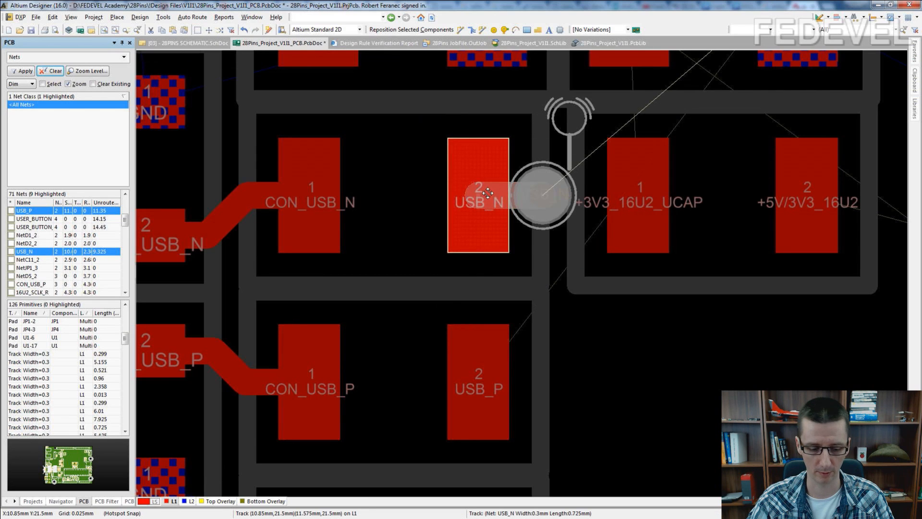
pyautogui.hotkey('ctrl', 'c')
pyautogui.click(483, 195)
pyautogui.hotkey('ctrl', 'v')
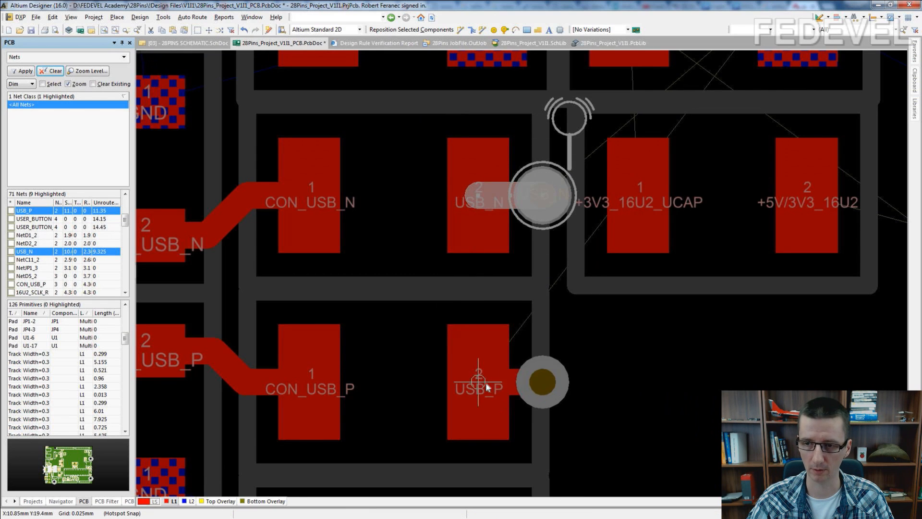
pyautogui.click(481, 383)
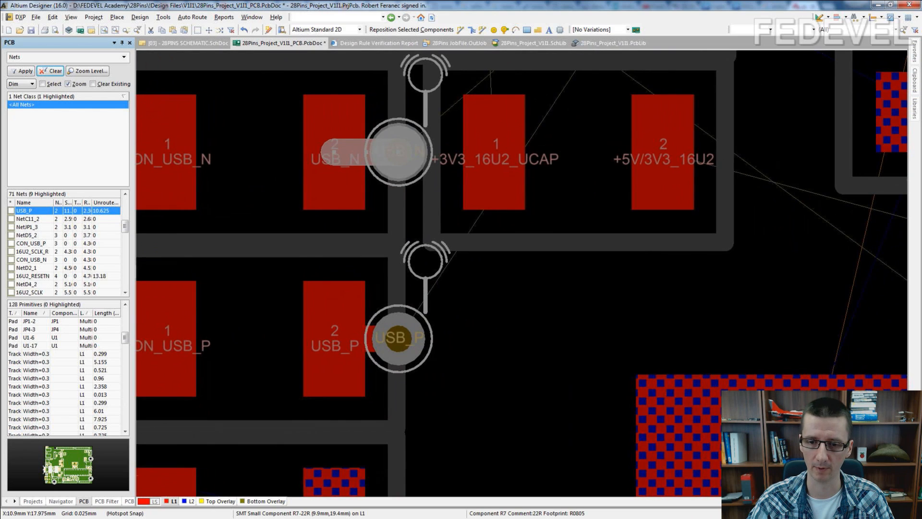
# Route USB_N on L2 from its via diagonally and then horizontally to beneath the neighbouring component's +5V/3V3_16U2 pad 2
pyautogui.click(191, 501)
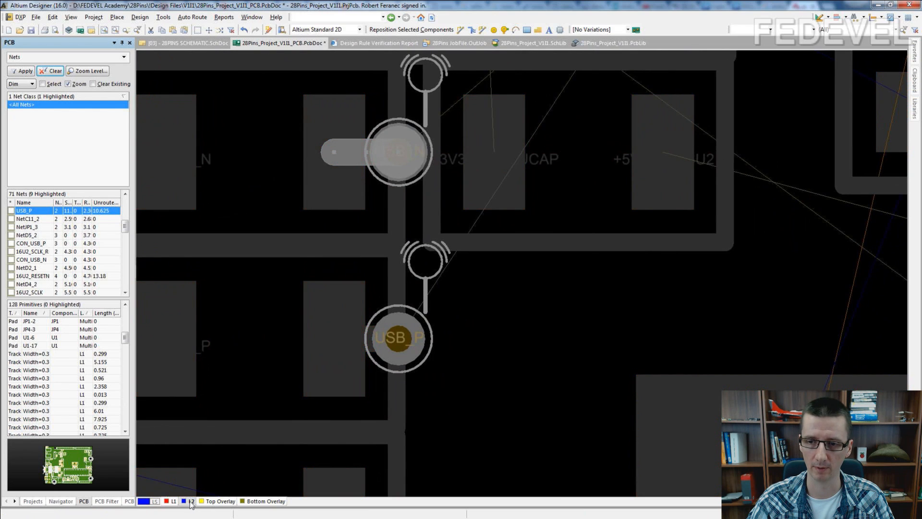
pyautogui.click(464, 32)
pyautogui.click(400, 160)
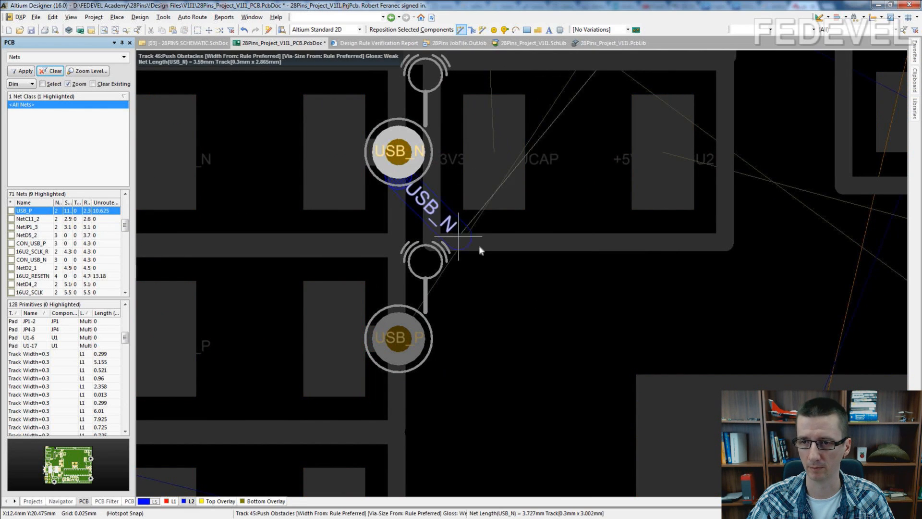
pyautogui.click(522, 225)
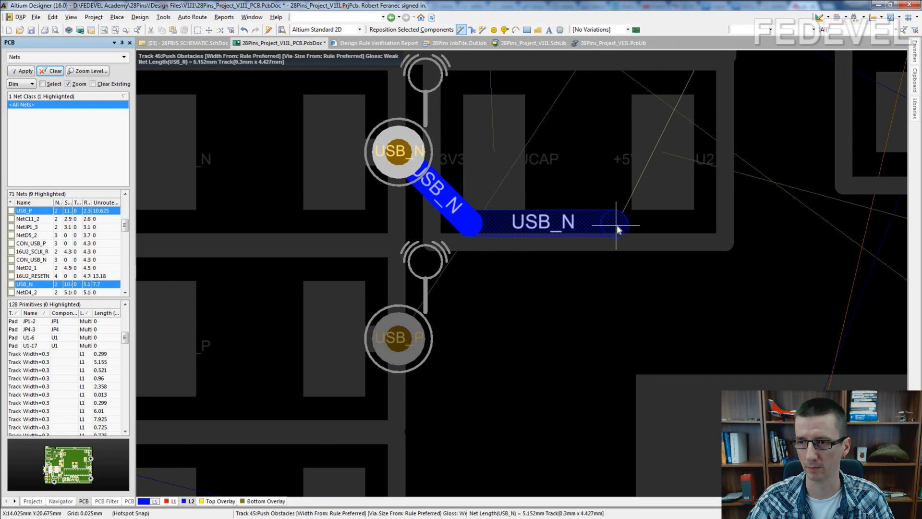
pyautogui.click(617, 222)
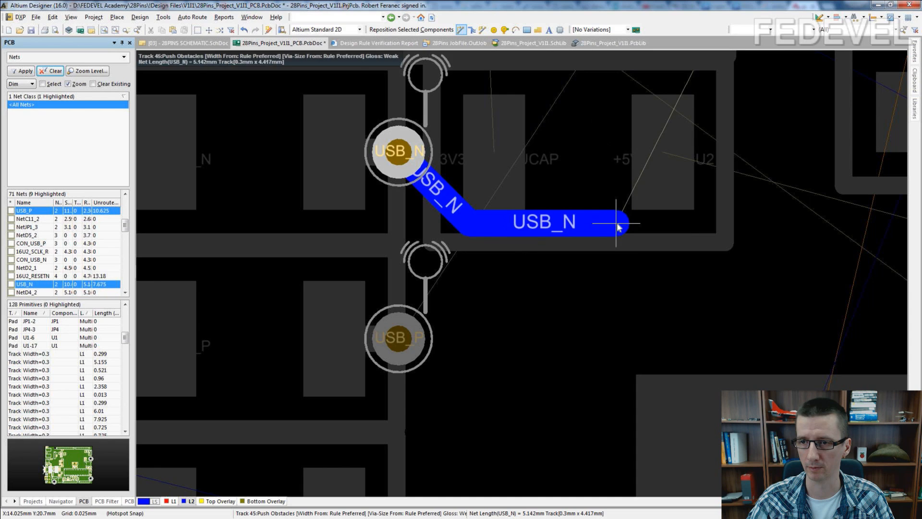
pyautogui.rightClick(617, 222)
# Route USB_P on L2 from its via diagonally up and then horizontally, parallel to and extending past the USB_N track
pyautogui.click(422, 334)
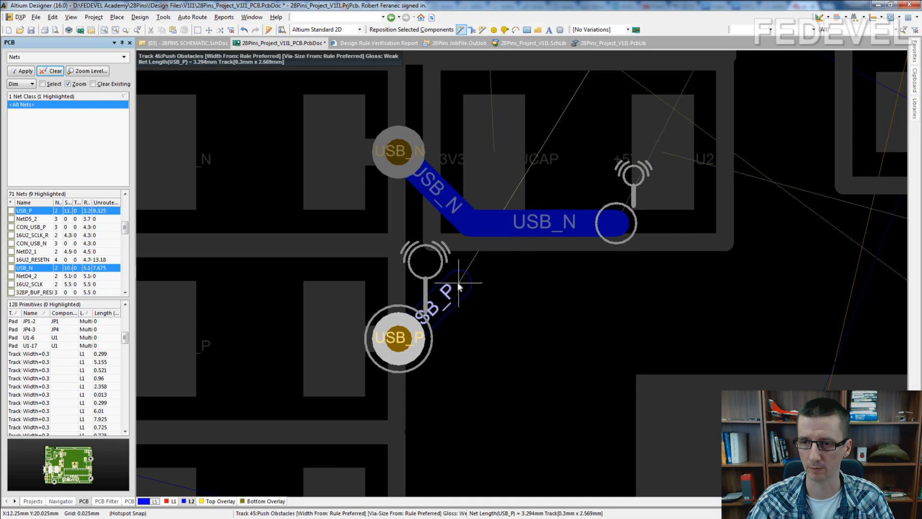
pyautogui.click(560, 271)
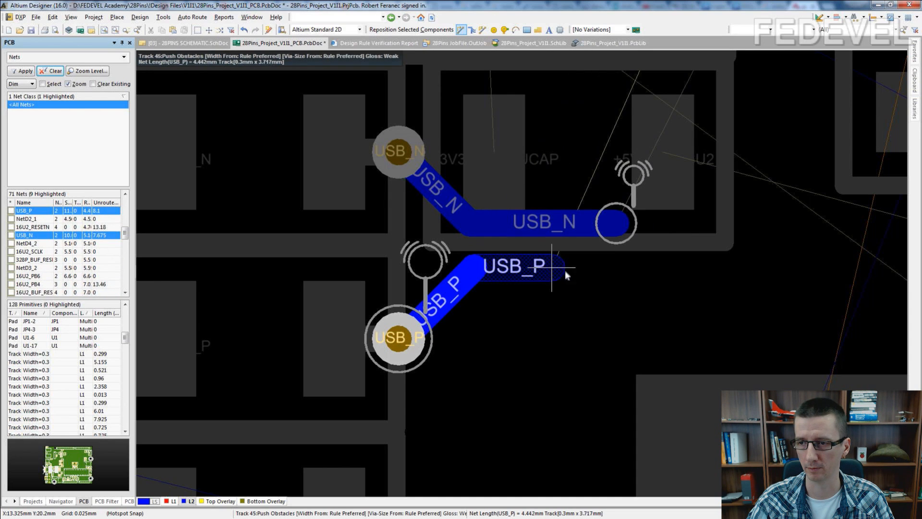
pyautogui.click(783, 268)
pyautogui.press('Escape')
pyautogui.keyDown('ctrl'); pyautogui.scroll(-2, 569, 186); pyautogui.keyUp('ctrl')
pyautogui.keyDown('ctrl'); pyautogui.scroll(-1, 568, 185); pyautogui.keyUp('ctrl')
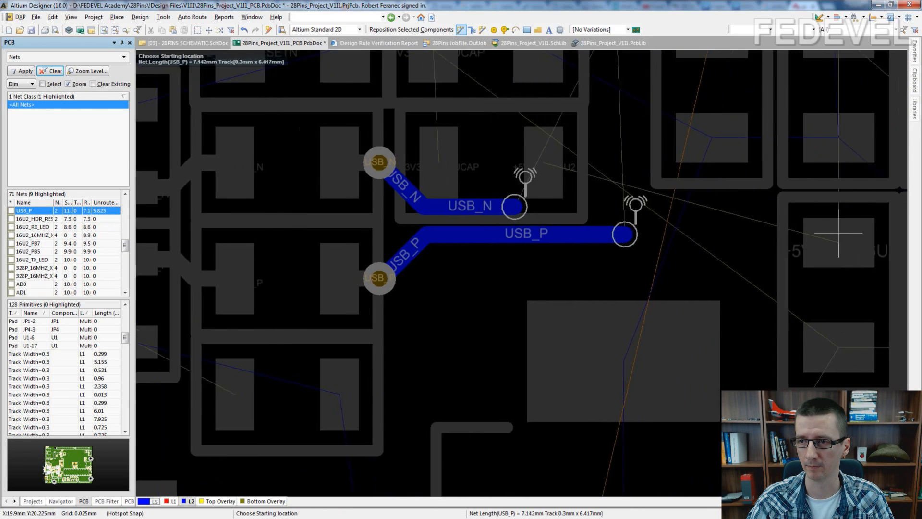
# Route USB_P on L1 from U2 pin 29 down beside the component column to its L2 track, joining them with a via
pyautogui.scroll(4, 512, 206)
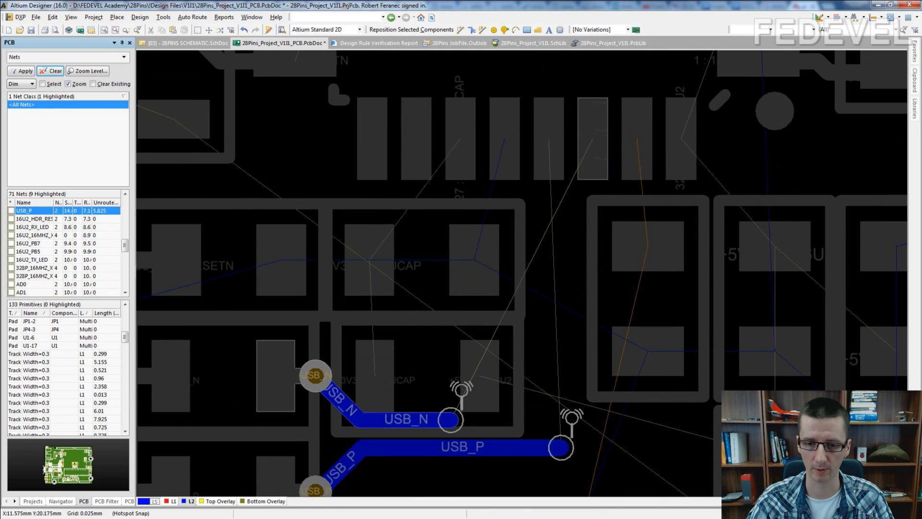
pyautogui.click(171, 501)
pyautogui.moveTo(498, 356); pyautogui.dragTo(447, 322, button='right')
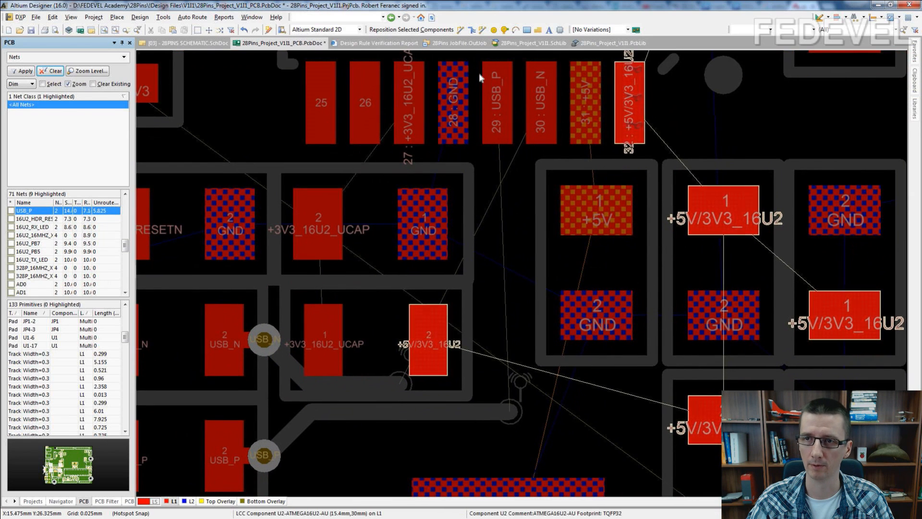
pyautogui.click(462, 30)
pyautogui.click(498, 108)
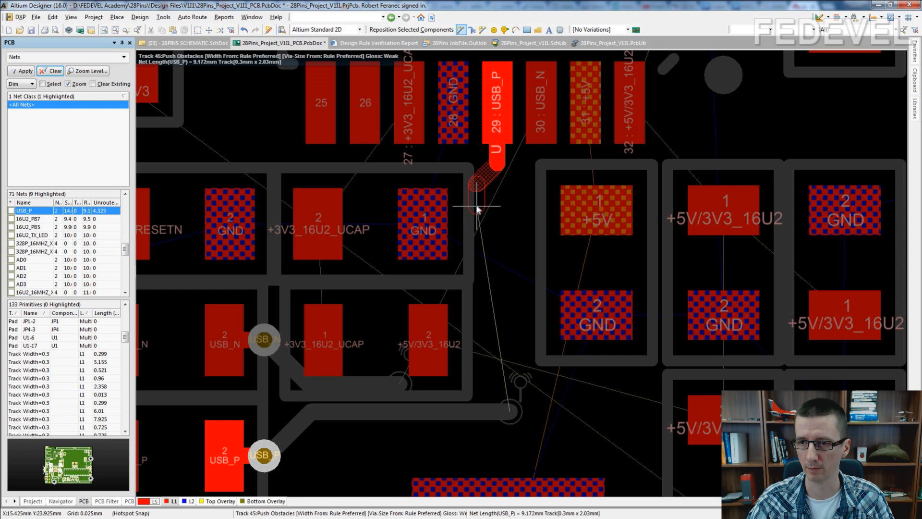
pyautogui.click(477, 208)
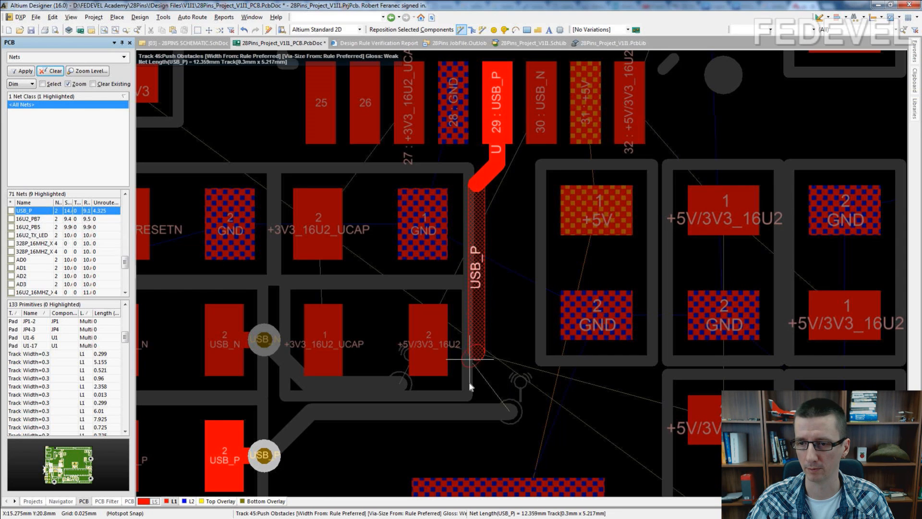
pyautogui.click(477, 416)
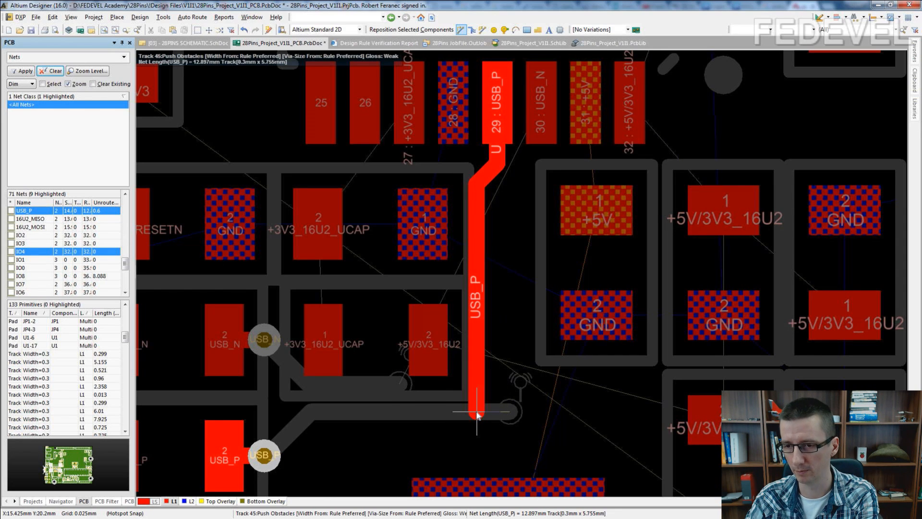
pyautogui.press('KP_Multiply')
pyautogui.click(477, 413)
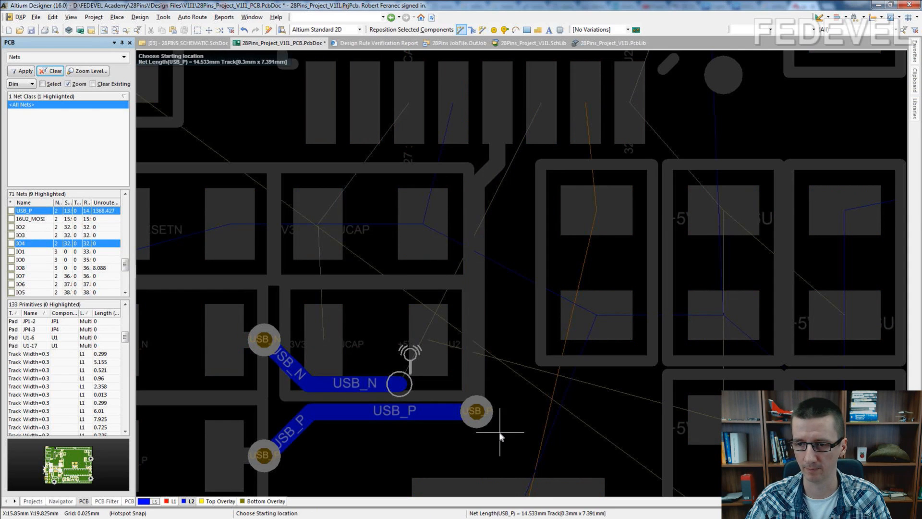
pyautogui.rightClick(500, 433)
pyautogui.press('KP_Multiply')
pyautogui.moveTo(389, 460); pyautogui.dragTo(317, 427, button='right')
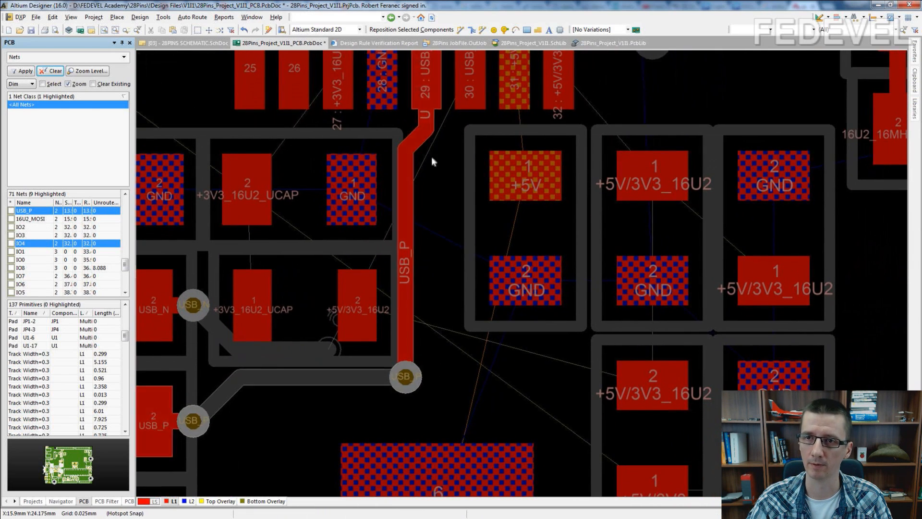
pyautogui.click(460, 30)
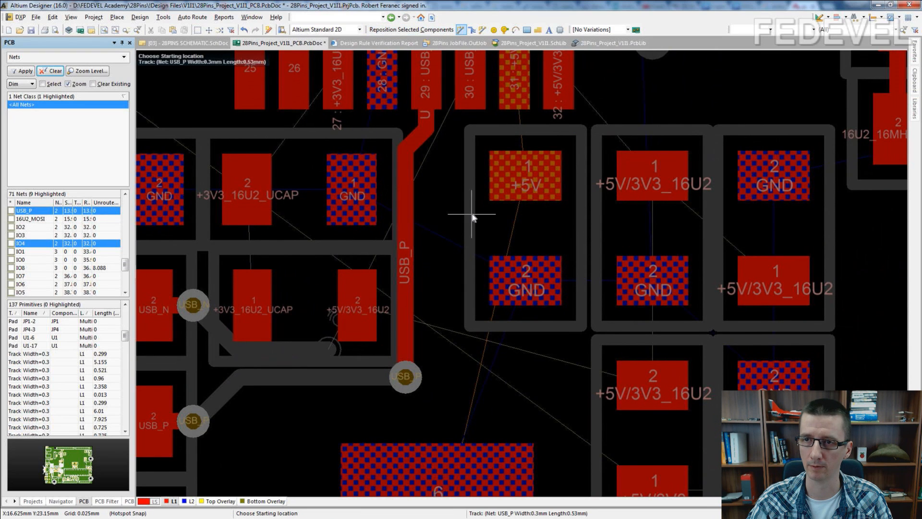
pyautogui.press('Escape')
# Reroute USB_N on L2 from its via above the USB_P track, extending horizontally past the USB_P end via
pyautogui.click(189, 501)
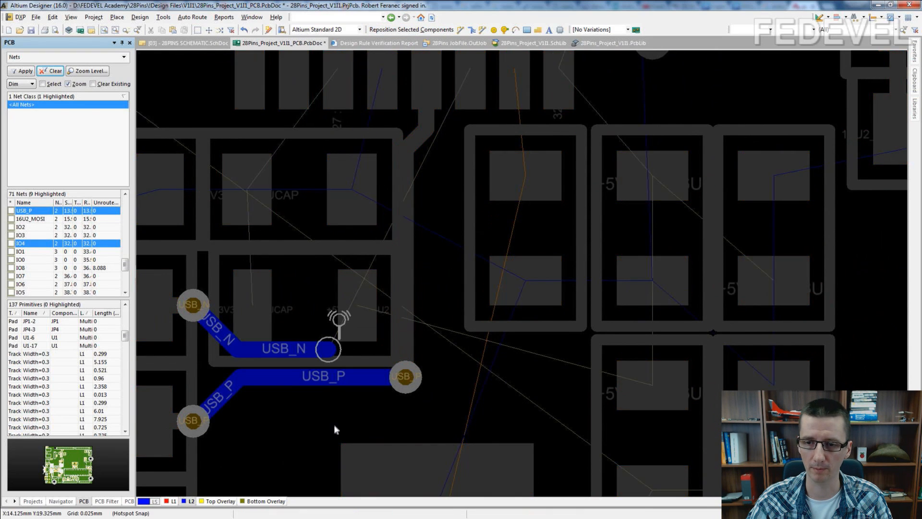
pyautogui.moveTo(339, 417); pyautogui.dragTo(348, 371, button='right')
pyautogui.click(460, 30)
pyautogui.keyDown('ctrl'); pyautogui.scroll(2, 355, 289); pyautogui.keyUp('ctrl')
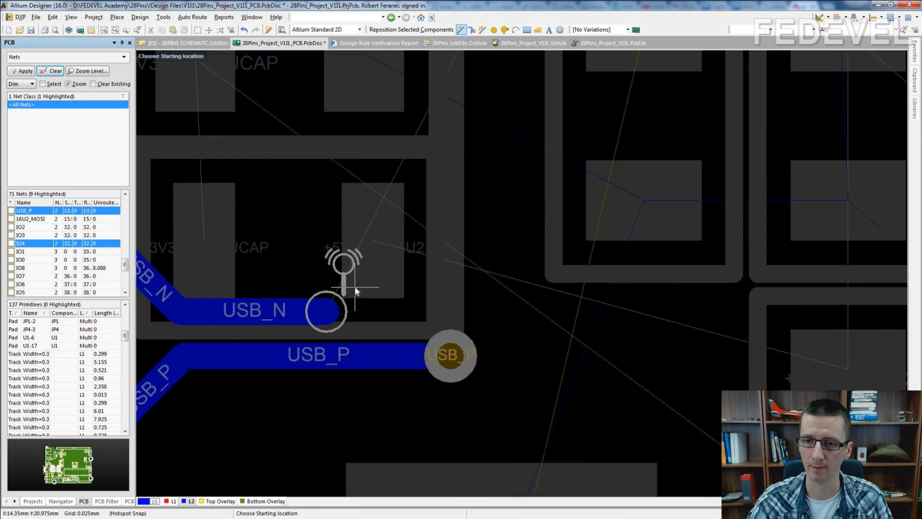
pyautogui.click(246, 233)
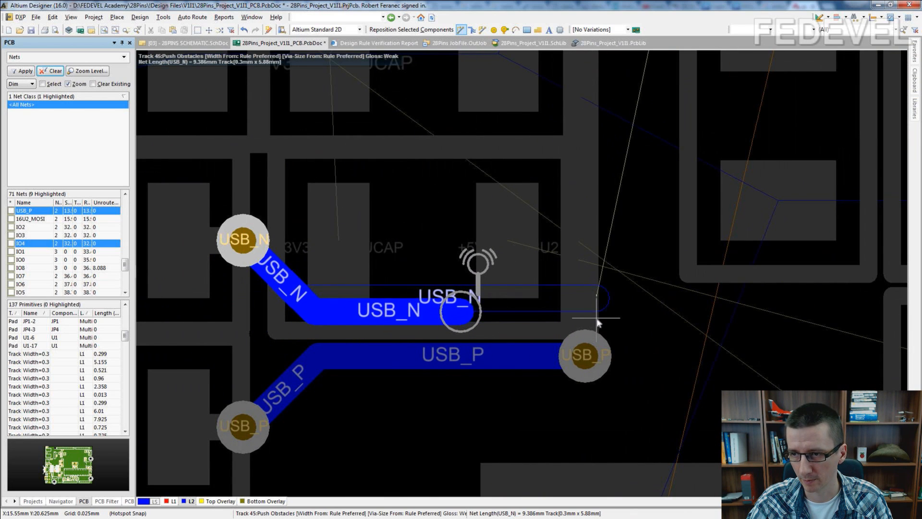
pyautogui.click(686, 299)
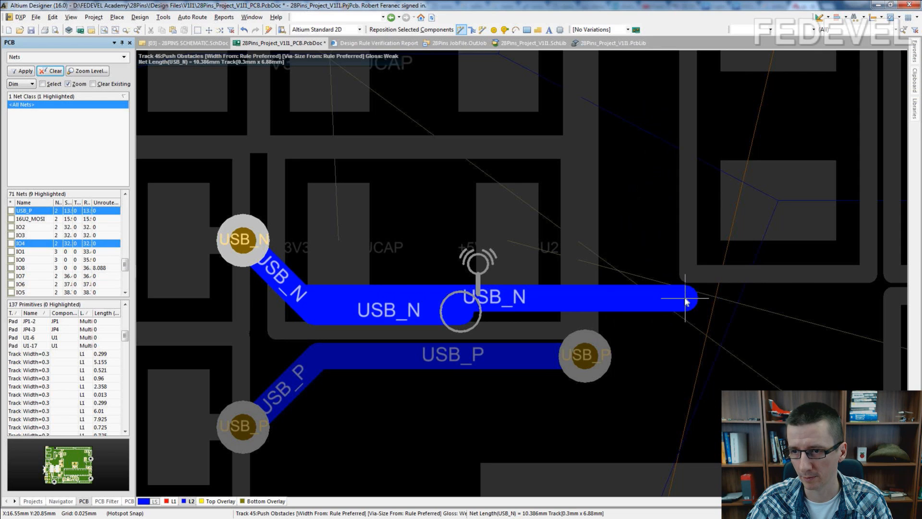
pyautogui.rightClick(685, 299)
pyautogui.rightClick(684, 240)
# Route USB_N on L1 from U2 pin 30 down parallel to USB_P to its L2 track, joining them with a via
pyautogui.moveTo(683, 240); pyautogui.dragTo(366, 301, button='right')
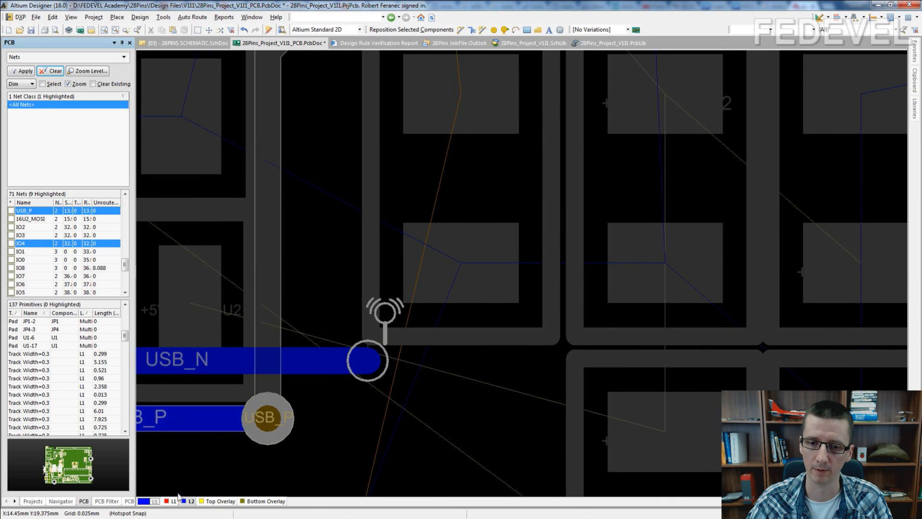
pyautogui.click(176, 500)
pyautogui.moveTo(329, 154); pyautogui.dragTo(321, 223, button='right')
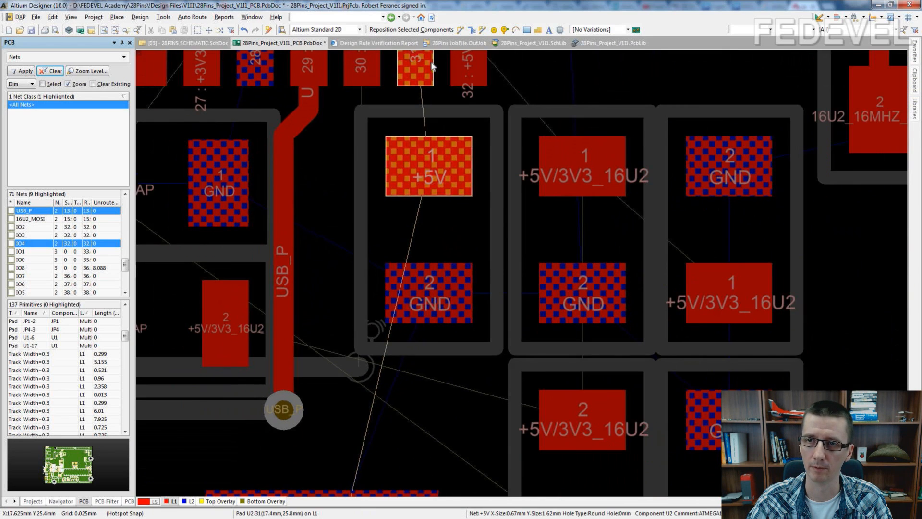
pyautogui.click(461, 30)
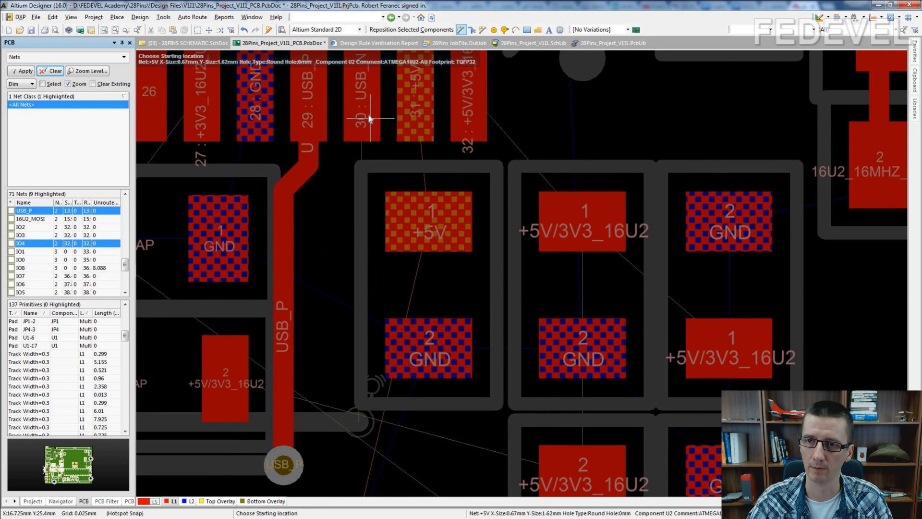
pyautogui.click(360, 89)
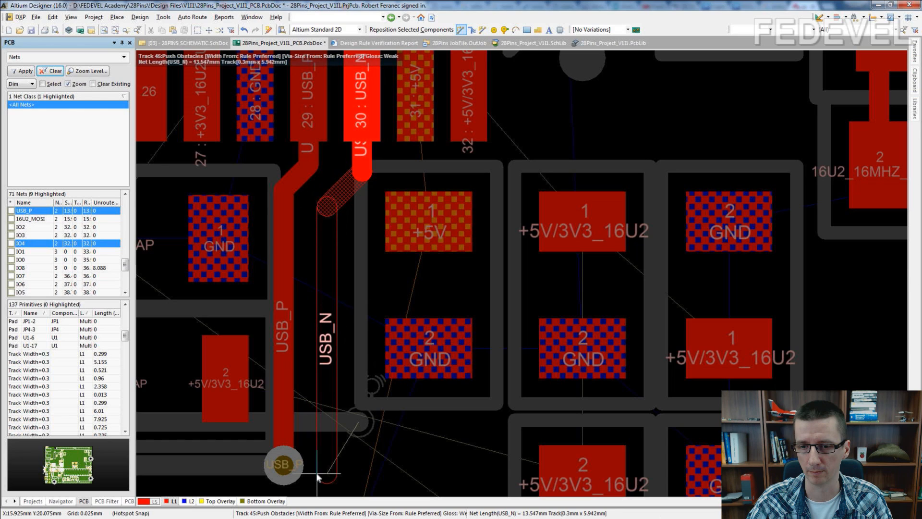
pyautogui.click(326, 426)
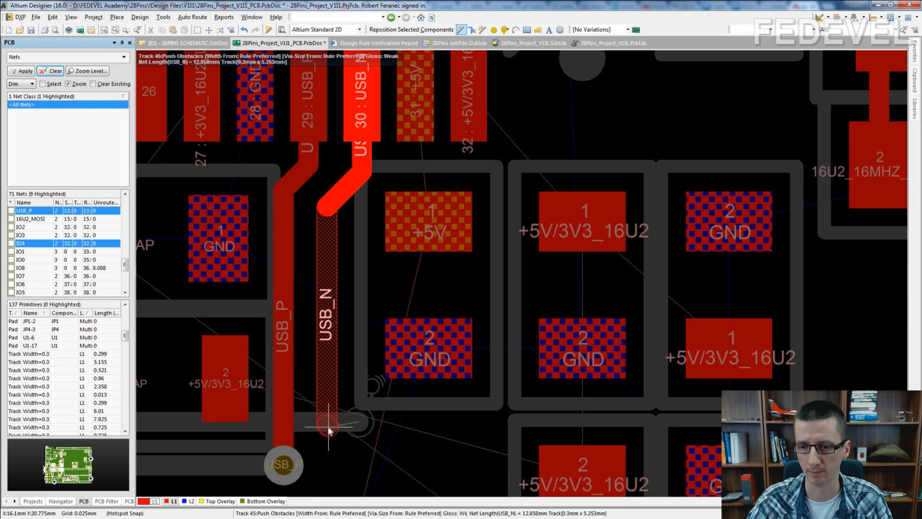
pyautogui.click(327, 426)
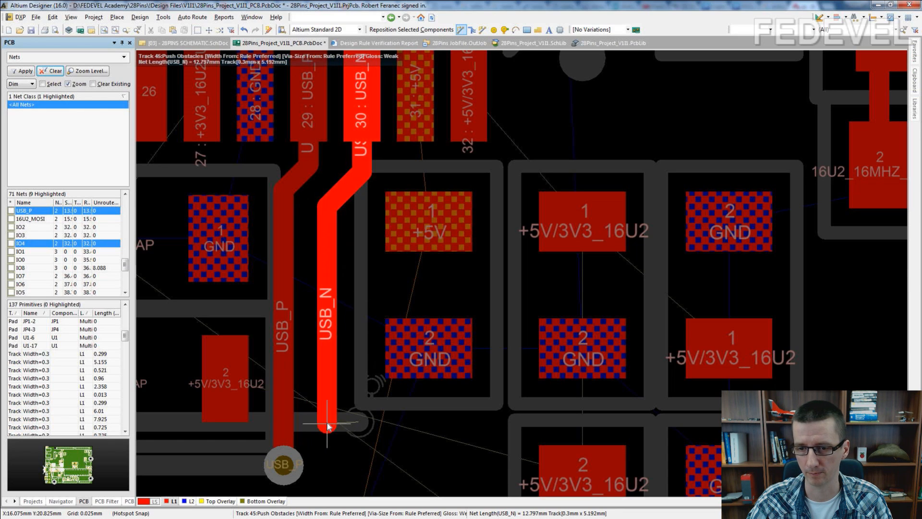
pyautogui.press('KP_Multiply')
pyautogui.click(327, 425)
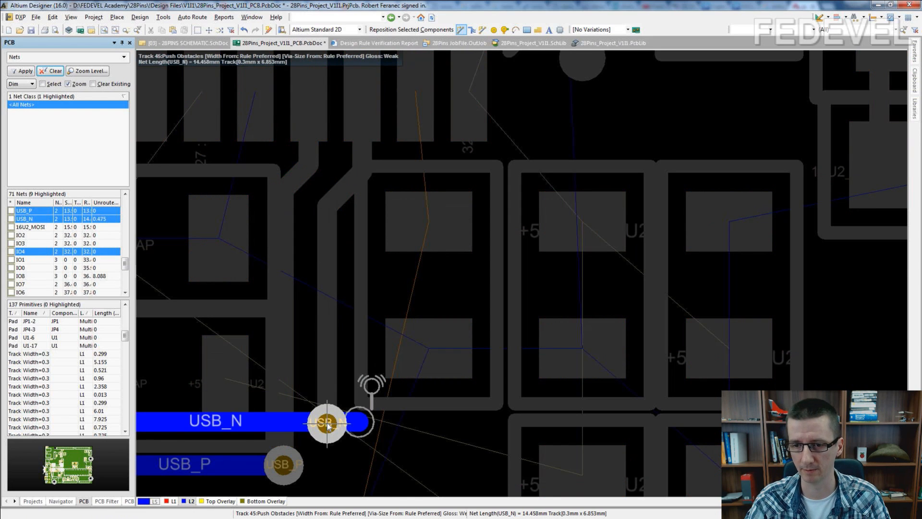
pyautogui.rightClick(328, 426)
pyautogui.rightClick(396, 432)
pyautogui.moveTo(401, 447); pyautogui.dragTo(480, 394, button='right')
pyautogui.keyDown('ctrl'); pyautogui.scroll(-3, 501, 324); pyautogui.keyUp('ctrl')
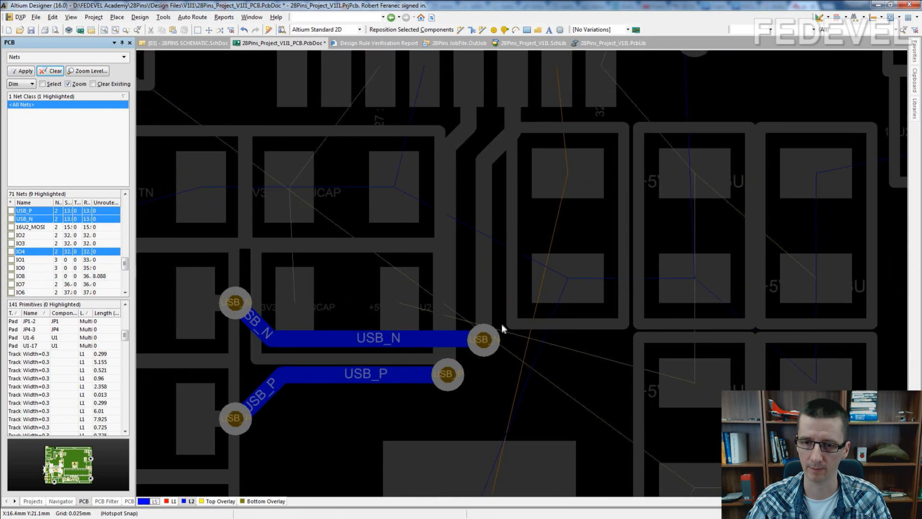
# Make L1 the active layer and examine the USB_P and USB_N routing between the connector and U2, including the whole-board view
pyautogui.click(168, 501)
pyautogui.moveTo(336, 430); pyautogui.dragTo(461, 358, button='right')
pyautogui.keyDown('ctrl'); pyautogui.scroll(-1, 439, 385); pyautogui.keyUp('ctrl')
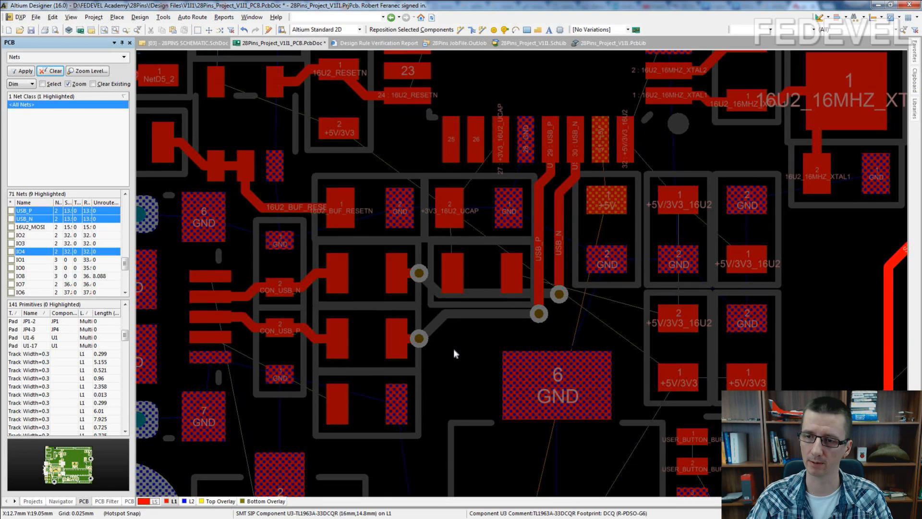
pyautogui.moveTo(455, 350); pyautogui.dragTo(501, 348, button='right')
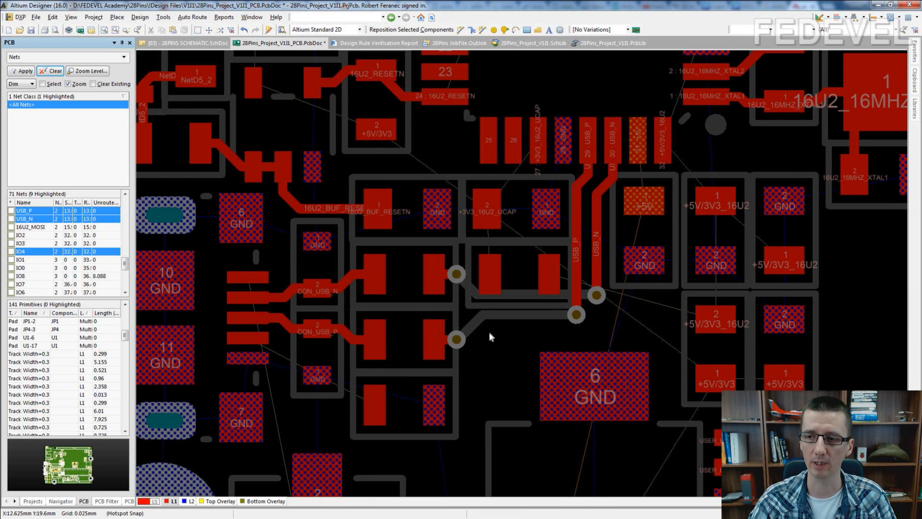
pyautogui.moveTo(489, 333); pyautogui.dragTo(499, 359, button='right')
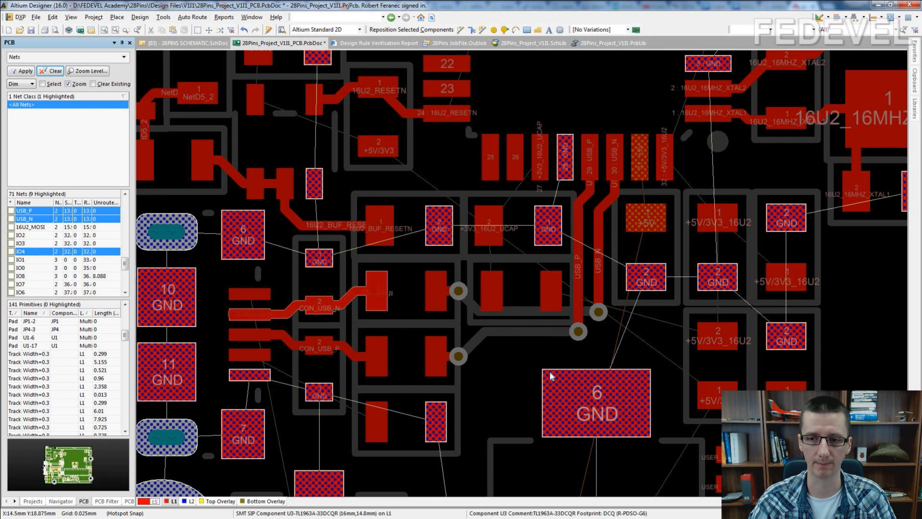
pyautogui.hotkey('ctrl', 'pagedown')
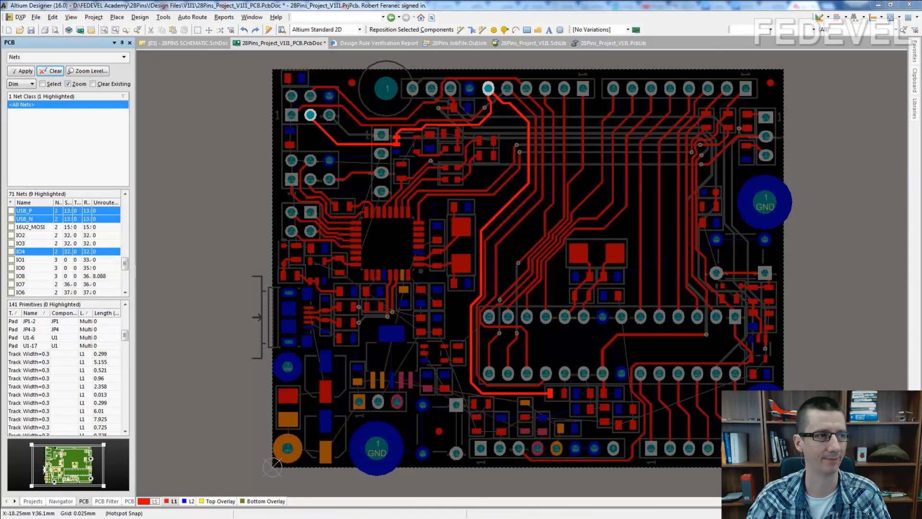
# Clear the current net highlight and highlight the +5V_USB net from its pad below the USB connector
pyautogui.keyDown('ctrl'); pyautogui.click(198, 212); pyautogui.keyUp('ctrl')
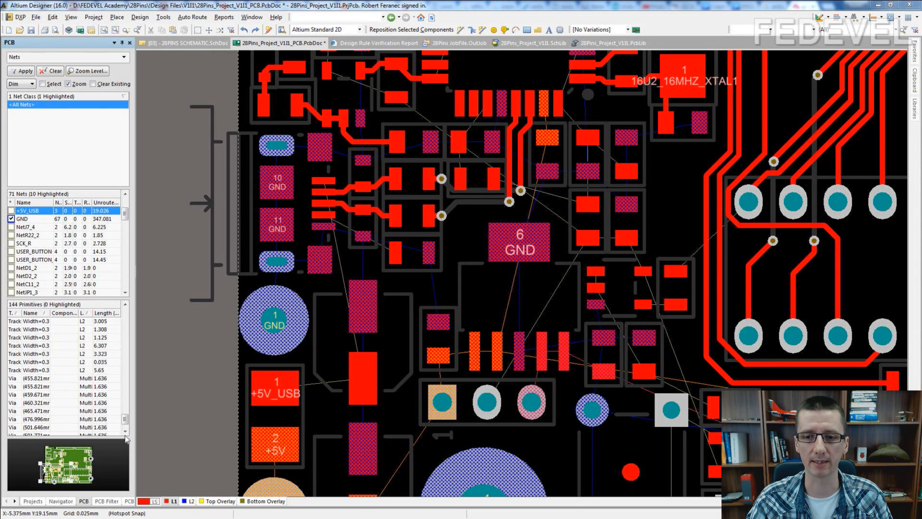
pyautogui.keyDown('ctrl'); pyautogui.click(269, 388); pyautogui.keyUp('ctrl')
pyautogui.moveTo(351, 188); pyautogui.dragTo(301, 187, button='right')
pyautogui.keyDown('ctrl'); pyautogui.scroll(2, 288, 162); pyautogui.keyUp('ctrl')
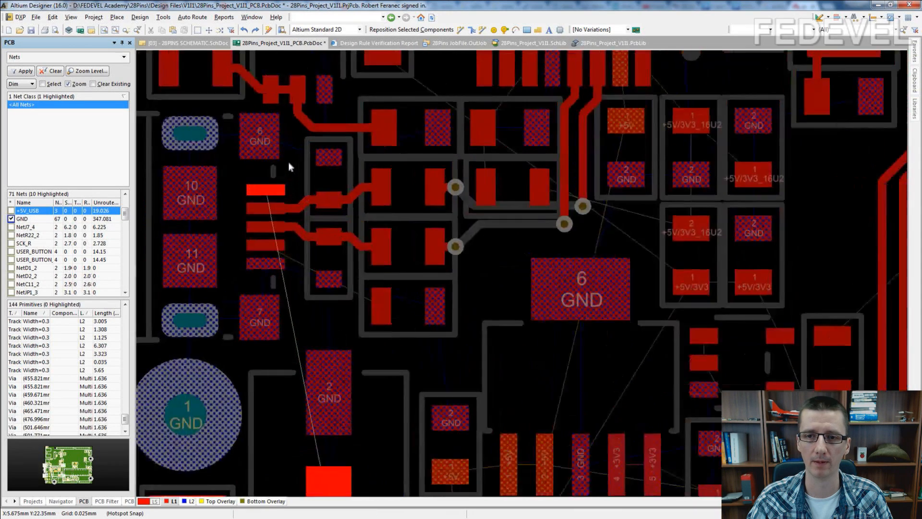
# Route a 0.4 mm +5V_USB track on L1 from J7 pin 1 outward and up, ending beside connector GND pad 6
pyautogui.keyDown('ctrl'); pyautogui.scroll(2, 290, 165); pyautogui.keyUp('ctrl')
pyautogui.click(460, 31)
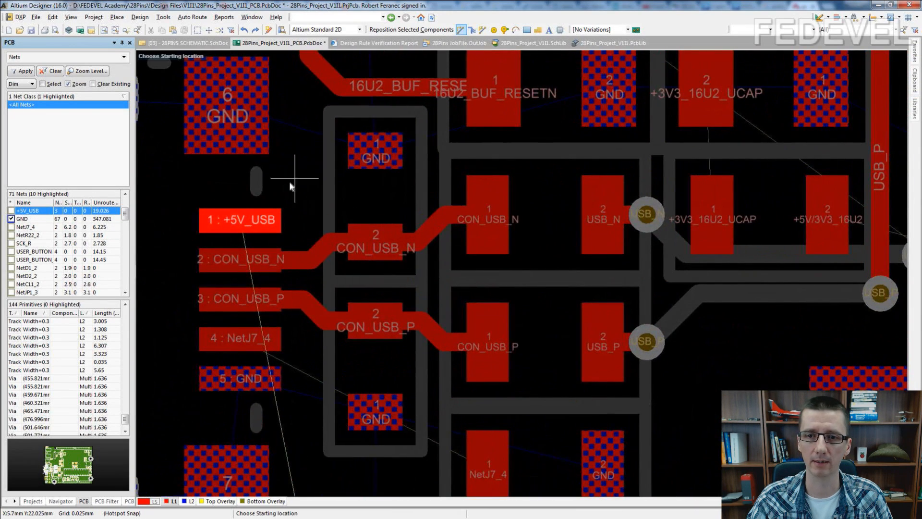
pyautogui.click(264, 220)
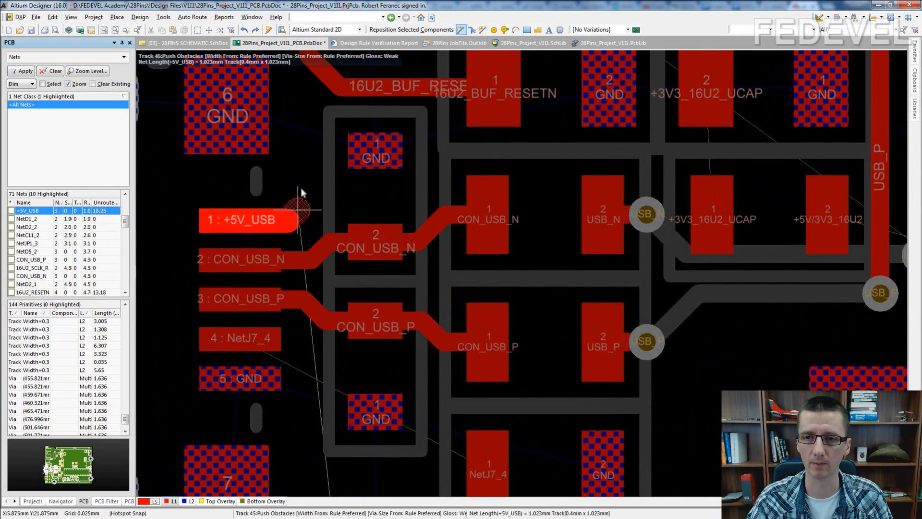
pyautogui.click(305, 137)
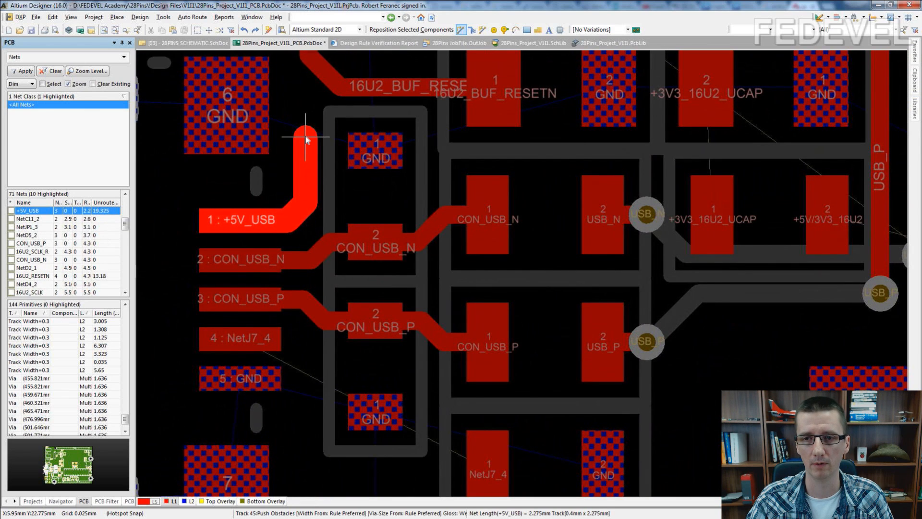
pyautogui.rightClick(305, 138)
pyautogui.rightClick(294, 180)
pyautogui.moveTo(291, 188); pyautogui.dragTo(344, 196, button='right')
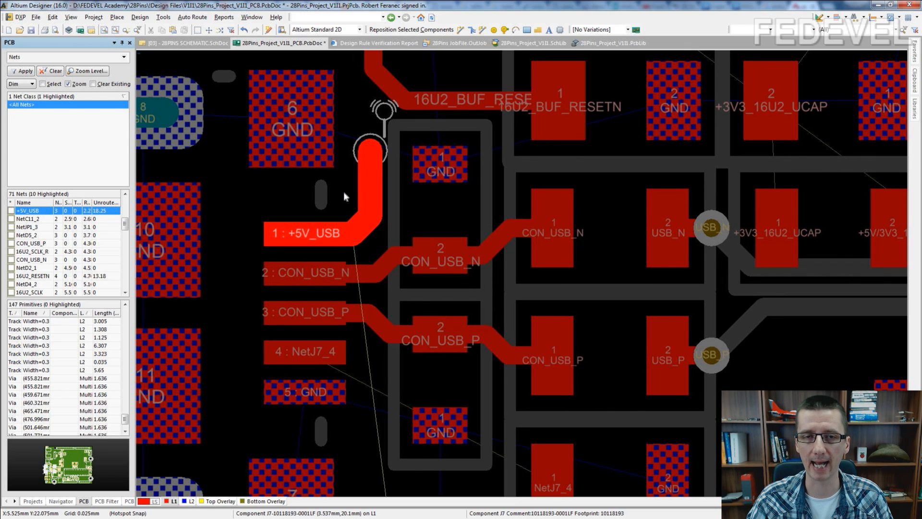
pyautogui.keyDown('ctrl'); pyautogui.scroll(-2, 344, 192); pyautogui.keyUp('ctrl')
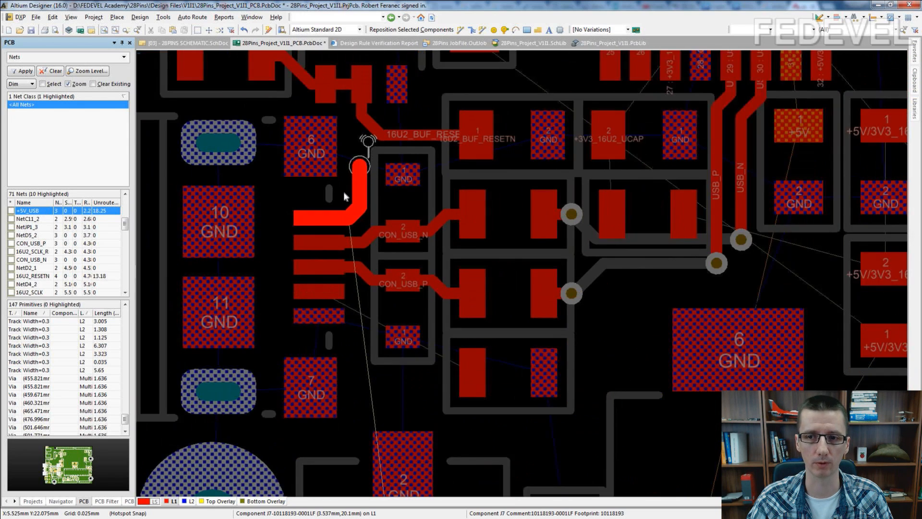
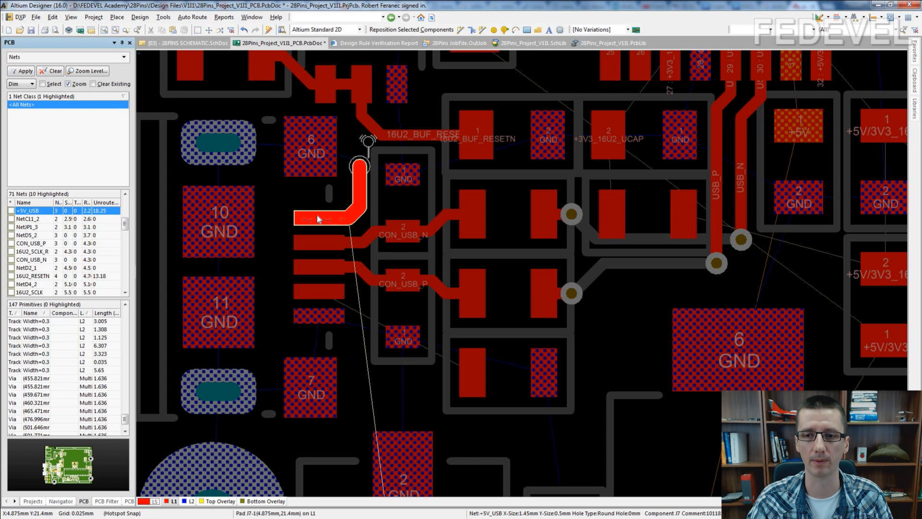
# Place a via on the upper end of the short +5V_USB track near J7 pin 1
pyautogui.keyDown('ctrl'); pyautogui.scroll(2, 317, 218); pyautogui.keyUp('ctrl')
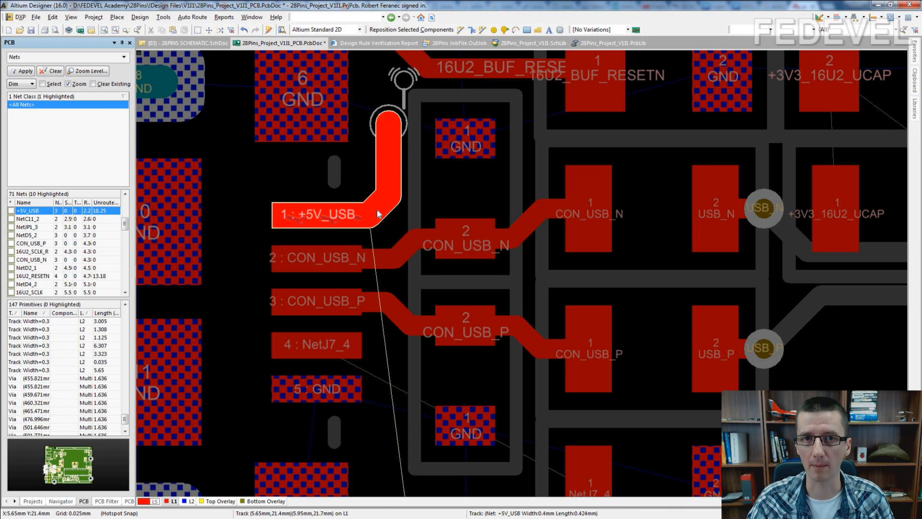
pyautogui.click(505, 30)
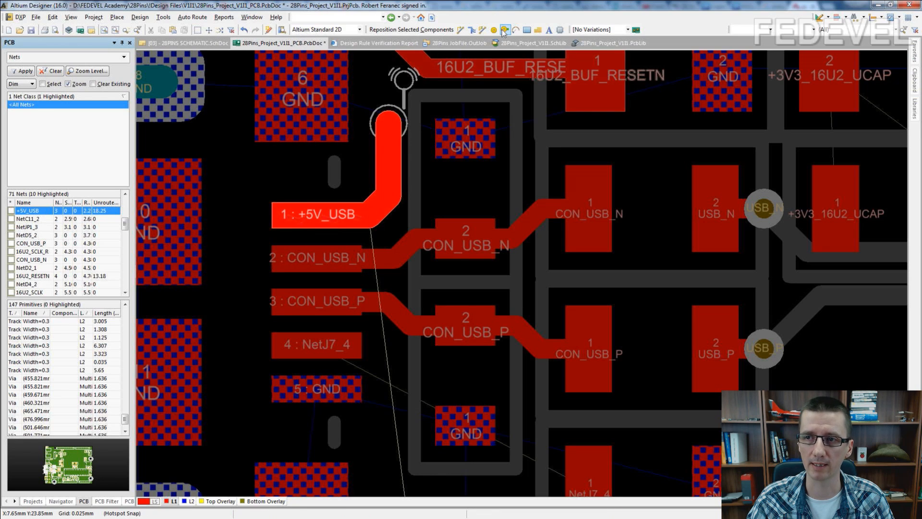
pyautogui.click(393, 124)
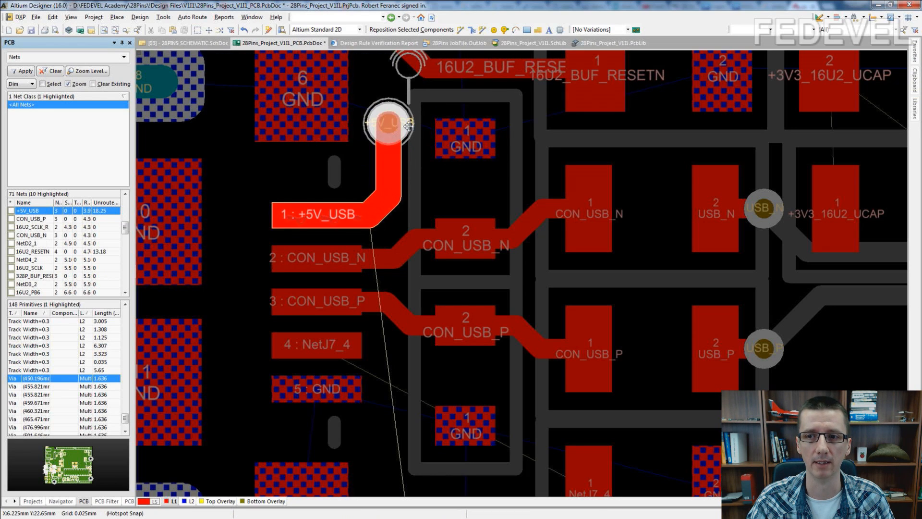
# Copy the +5V_USB via onto the same vertical track just below the original, and make L2 the active layer
pyautogui.click(401, 120)
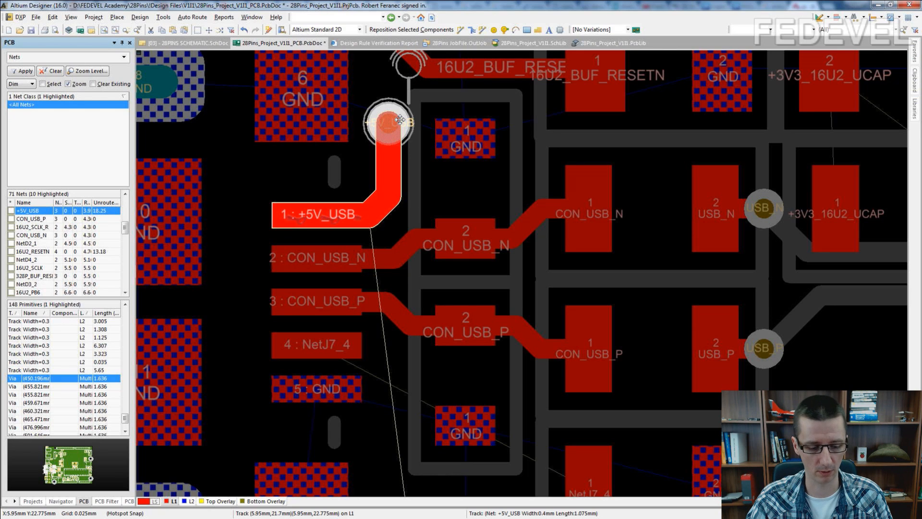
pyautogui.hotkey('ctrl', 'c')
pyautogui.click(464, 235)
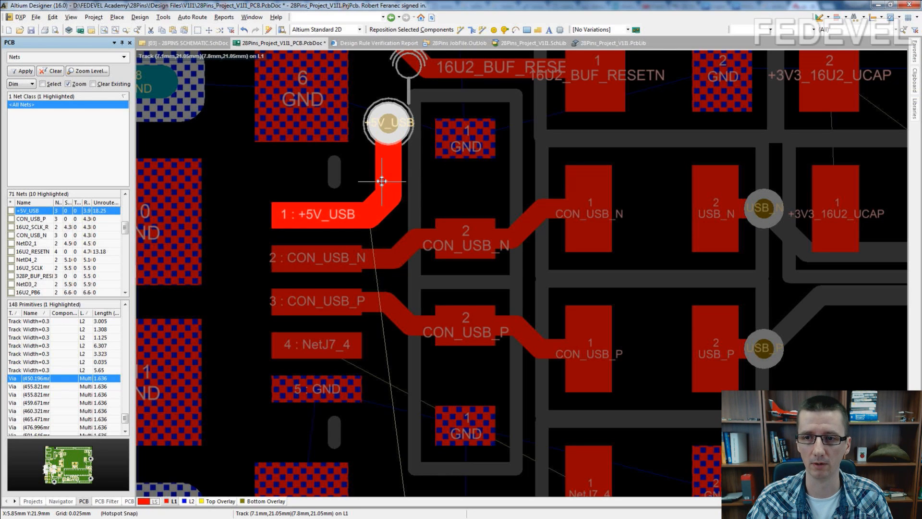
pyautogui.click(389, 120)
pyautogui.hotkey('ctrl', 'v')
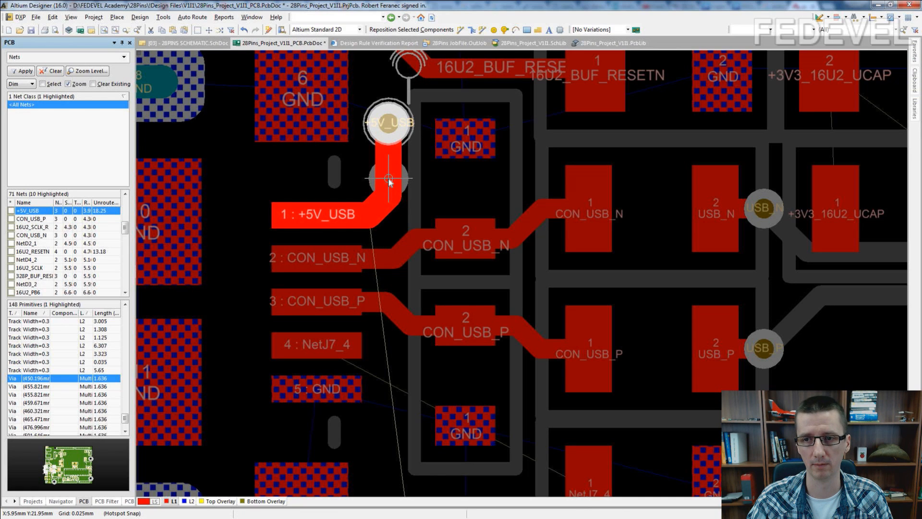
pyautogui.click(389, 178)
pyautogui.hotkey('shift', 'c')
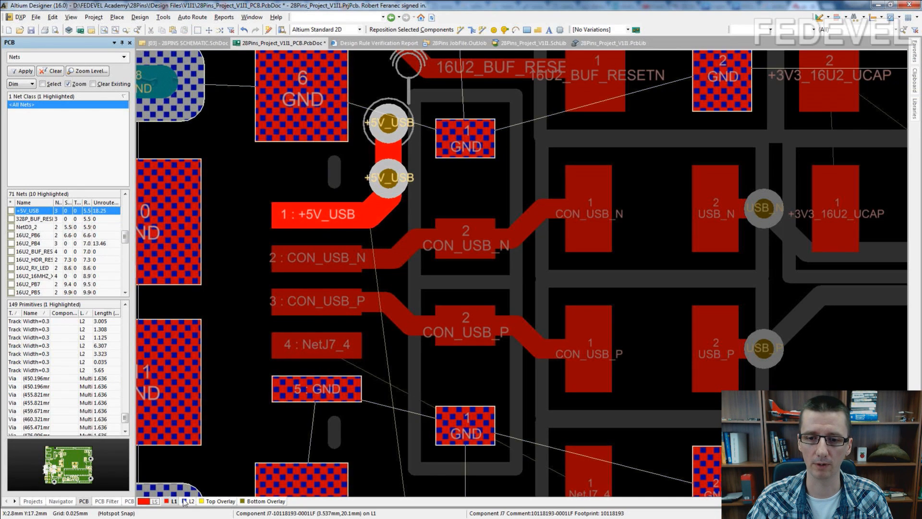
pyautogui.click(186, 501)
# Try to route +5V_USB on L2 from the upper via down past the lower via
pyautogui.click(463, 31)
pyautogui.click(390, 126)
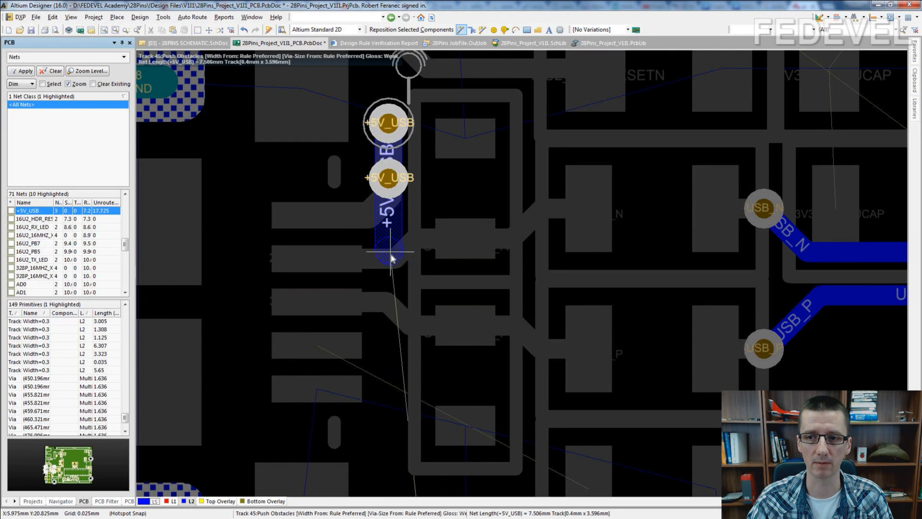
pyautogui.click(416, 278)
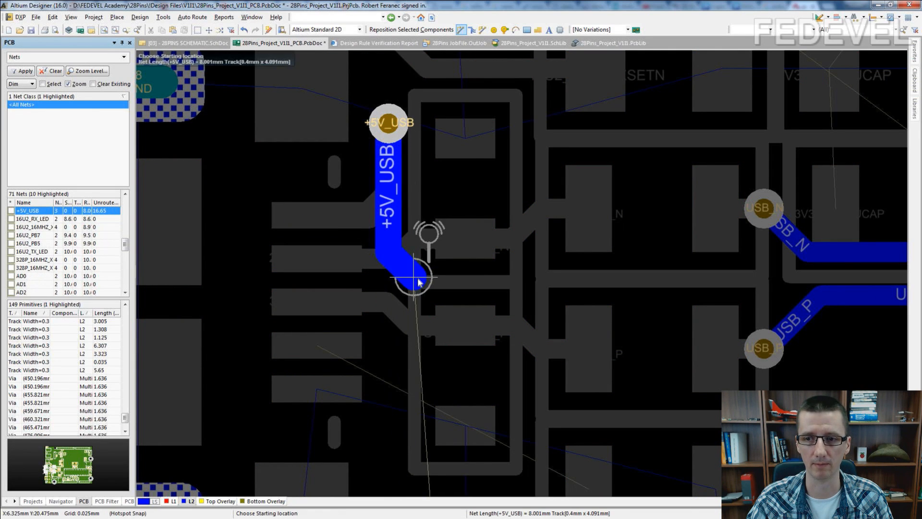
pyautogui.hotkey('ctrl', 'z')
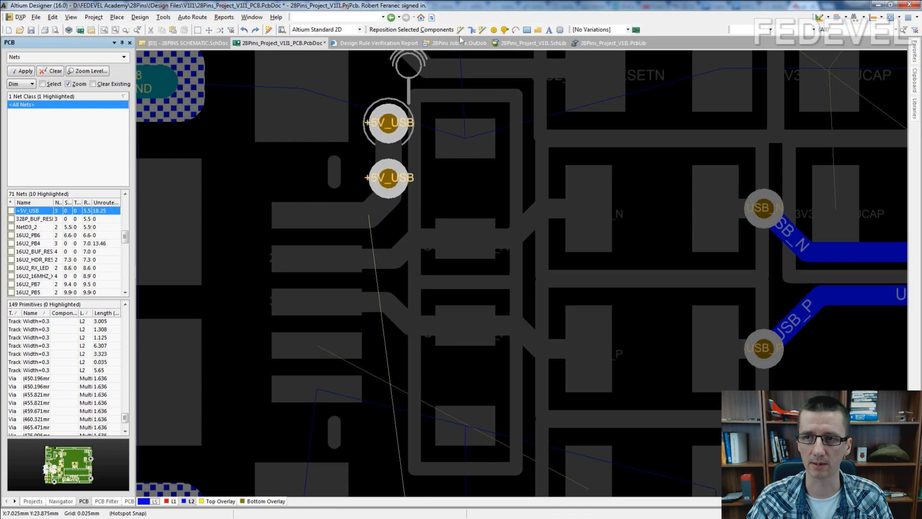
# Route +5V_USB on L2 from the lower via down and diagonally across, ending with a short vertical segment beside C1 pad 1
pyautogui.click(460, 32)
pyautogui.click(389, 179)
pyautogui.keyDown('ctrl'); pyautogui.scroll(-2, 396, 248); pyautogui.keyUp('ctrl')
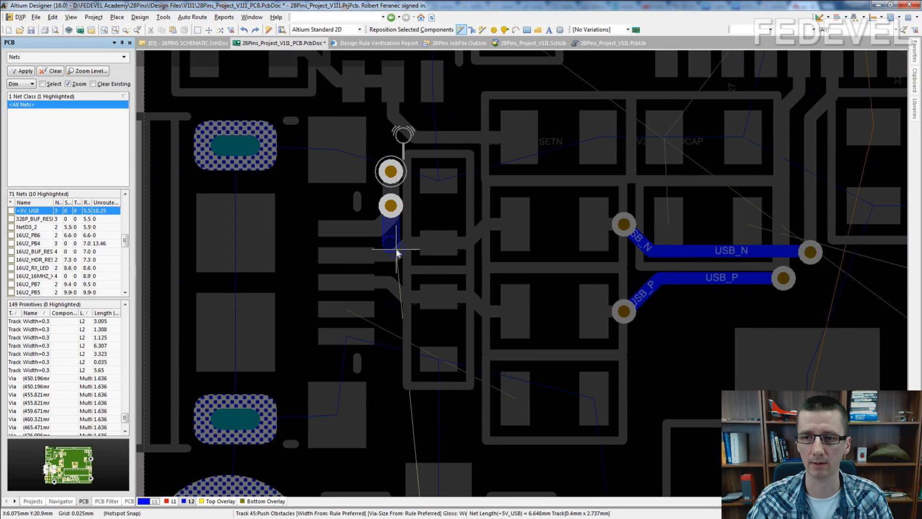
pyautogui.scroll(-10, 406, 481)
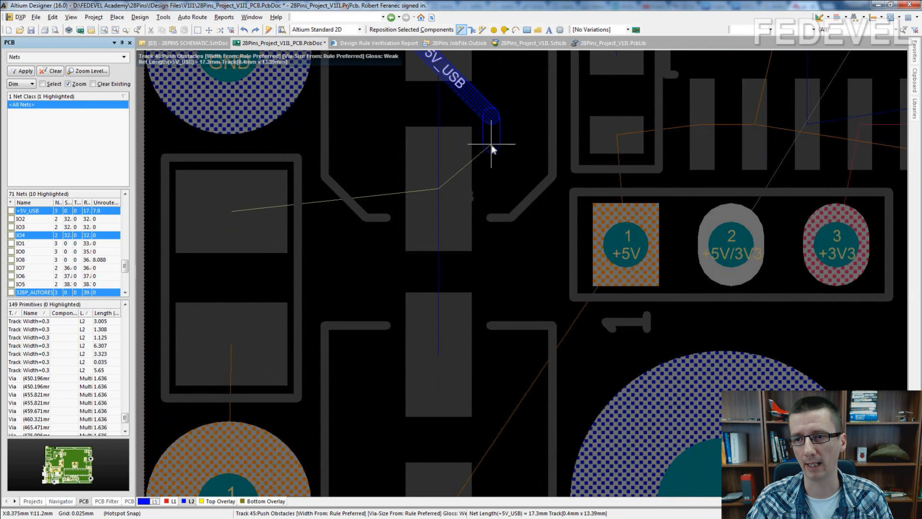
pyautogui.click(494, 162)
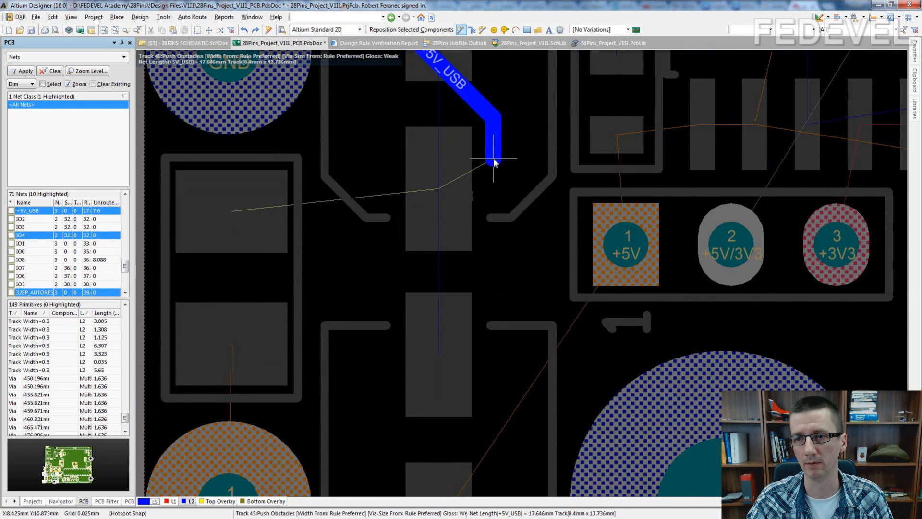
pyautogui.rightClick(495, 161)
pyautogui.rightClick(506, 165)
# Place two +5V_USB vias beside C1 pad 1, one at the L2 track's end and one at its last bend
pyautogui.moveTo(540, 122); pyautogui.dragTo(416, 160, button='right')
pyautogui.keyDown('ctrl'); pyautogui.scroll(3, 416, 161); pyautogui.keyUp('ctrl')
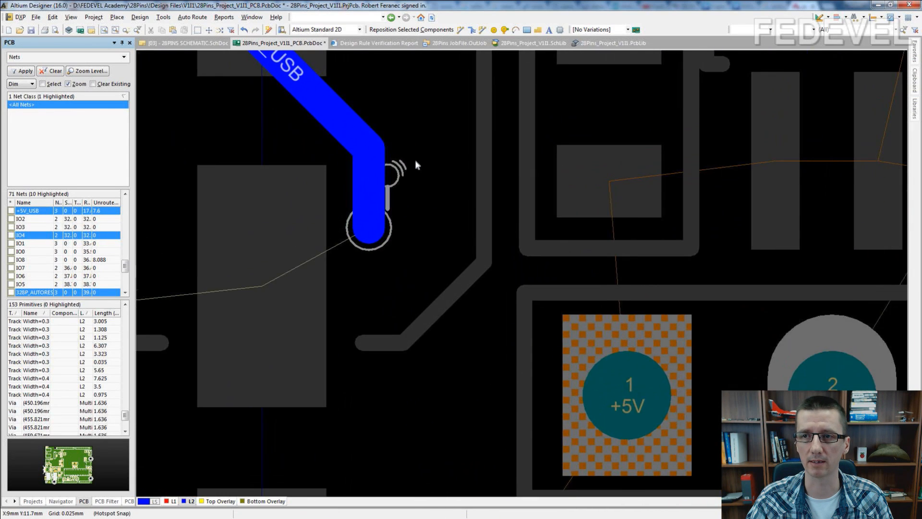
pyautogui.click(505, 29)
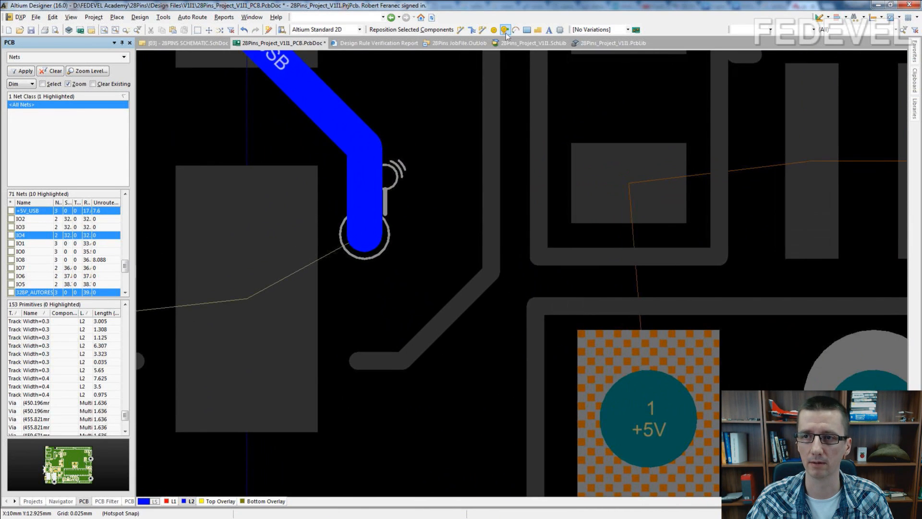
pyautogui.click(374, 237)
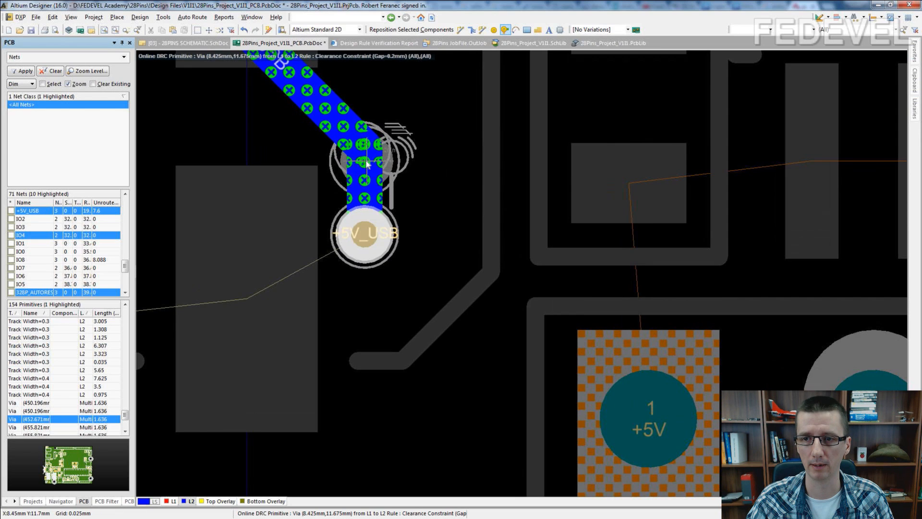
pyautogui.click(367, 162)
pyautogui.rightClick(403, 272)
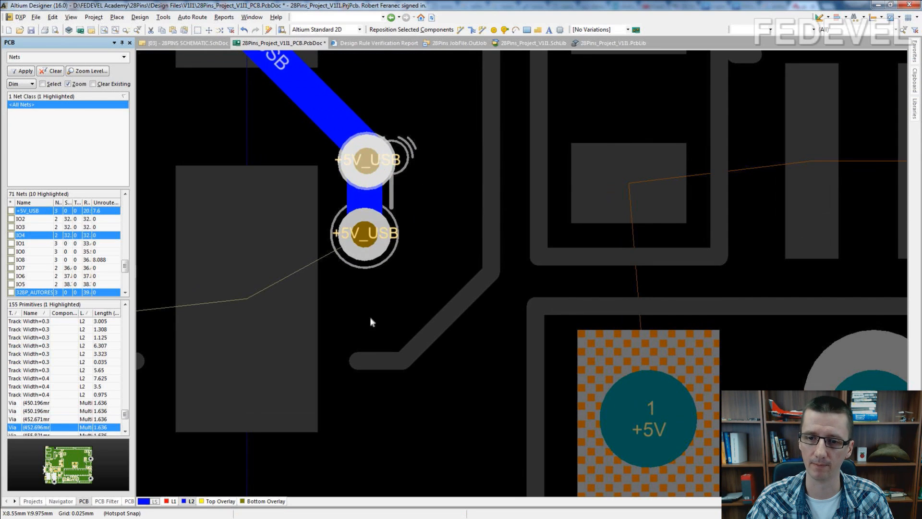
# Route +5V_USB on L1 from the lower via through C1 pad 1 to pad 1 of the neighbouring two-pad component
pyautogui.click(172, 501)
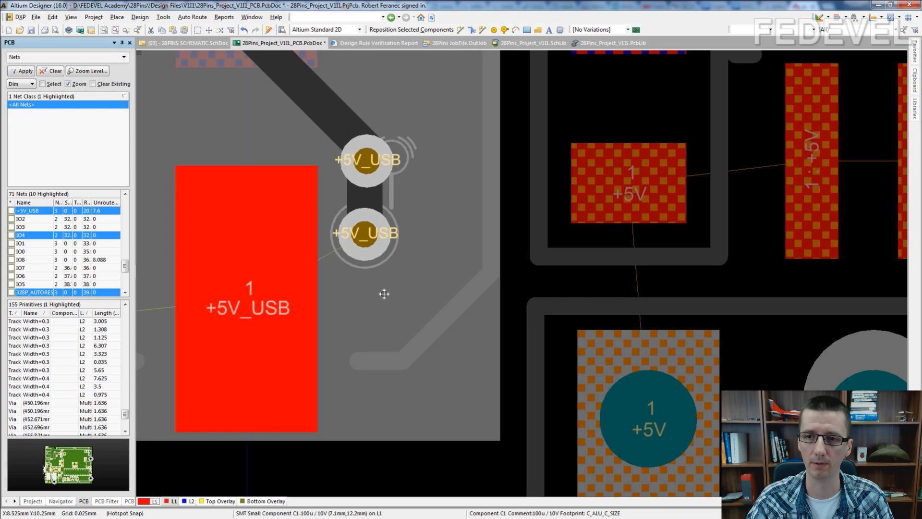
pyautogui.keyDown('ctrl'); pyautogui.scroll(-1, 384, 295); pyautogui.keyUp('ctrl')
pyautogui.moveTo(402, 314); pyautogui.dragTo(673, 238, button='right')
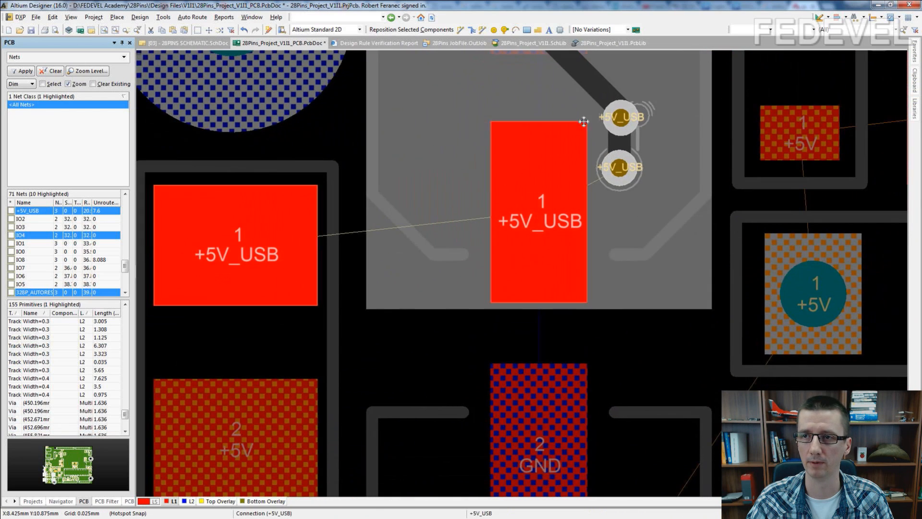
pyautogui.click(460, 31)
pyautogui.click(620, 173)
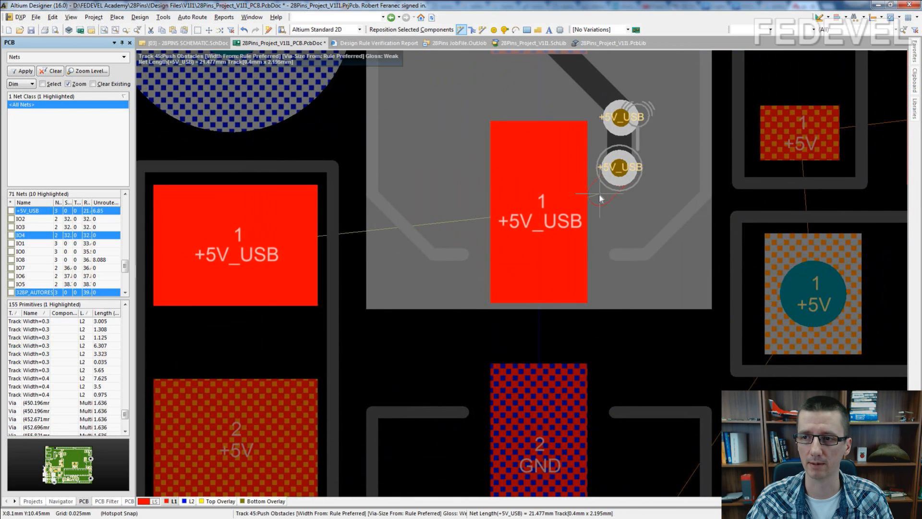
pyautogui.click(542, 210)
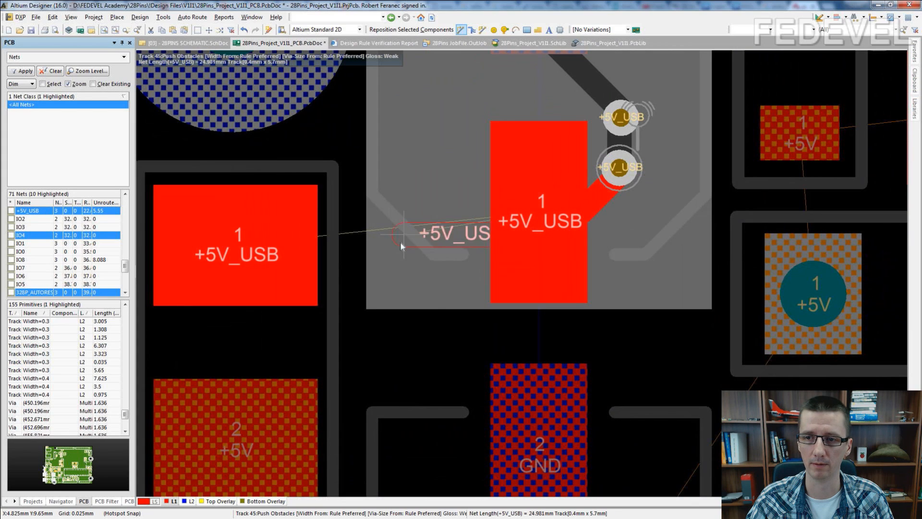
pyautogui.click(344, 259)
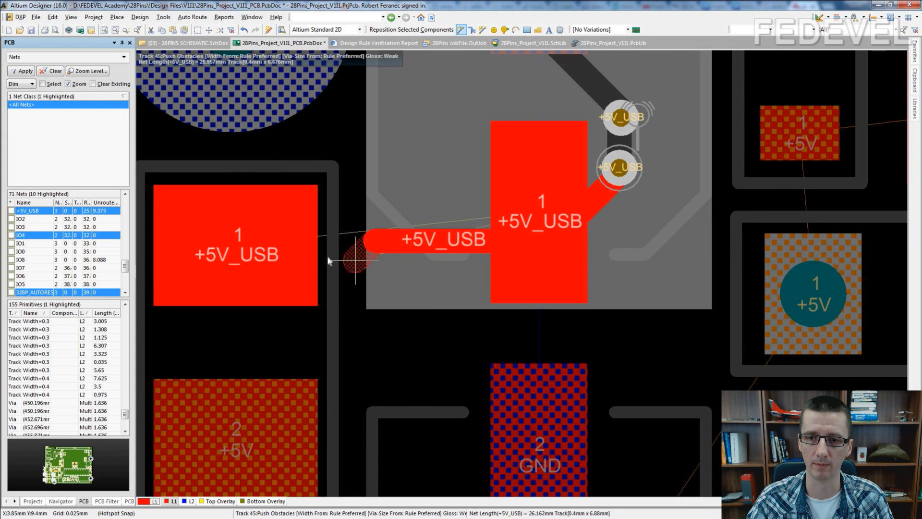
pyautogui.click(238, 253)
pyautogui.rightClick(238, 254)
pyautogui.rightClick(238, 253)
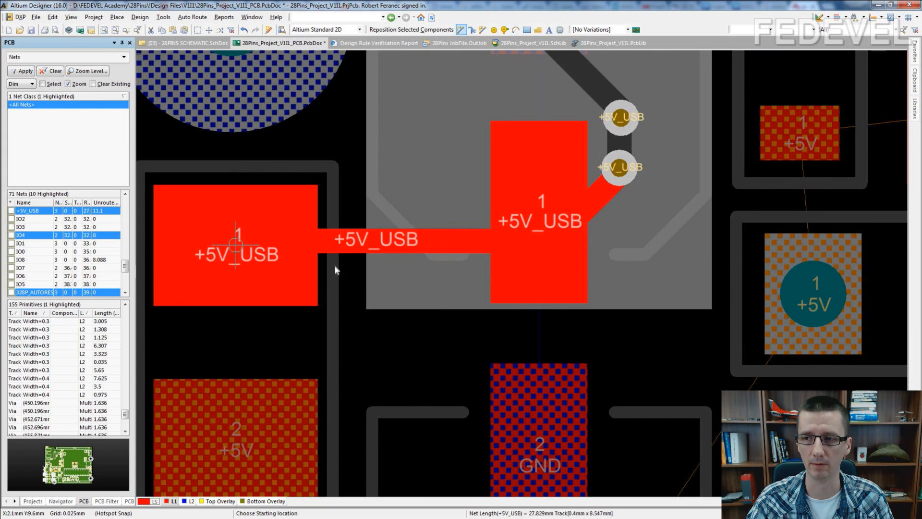
# Route +5V on L2 from the large round +5V pad near the board corner diagonally up to pad 1 of header JP4
pyautogui.click(398, 346)
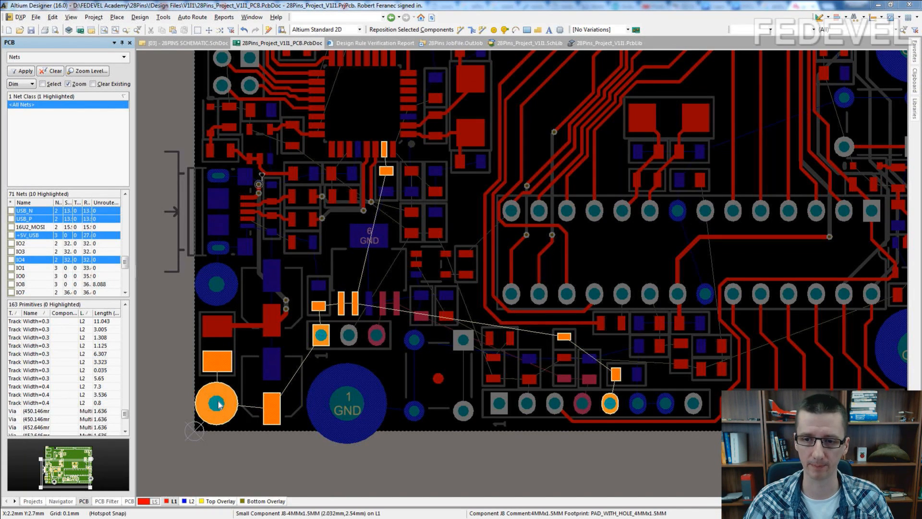
pyautogui.click(188, 501)
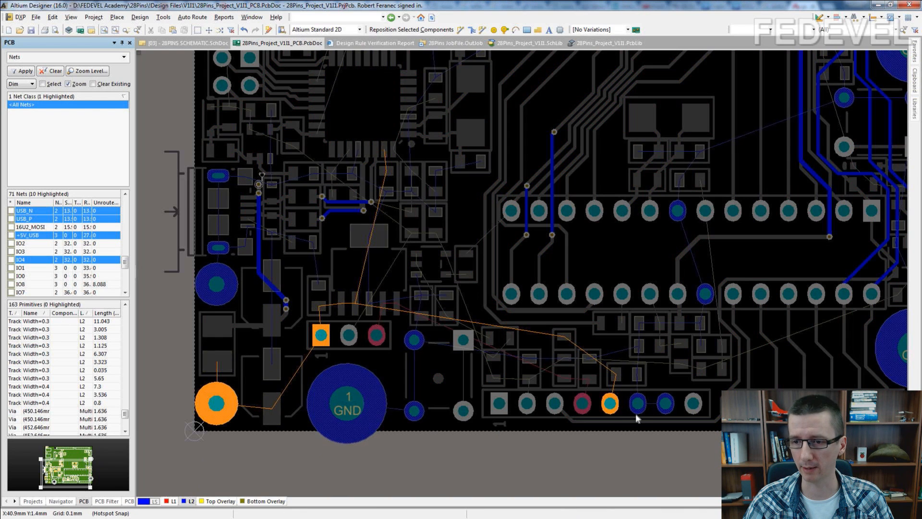
pyautogui.keyDown('ctrl'); pyautogui.scroll(4, 319, 281); pyautogui.keyUp('ctrl')
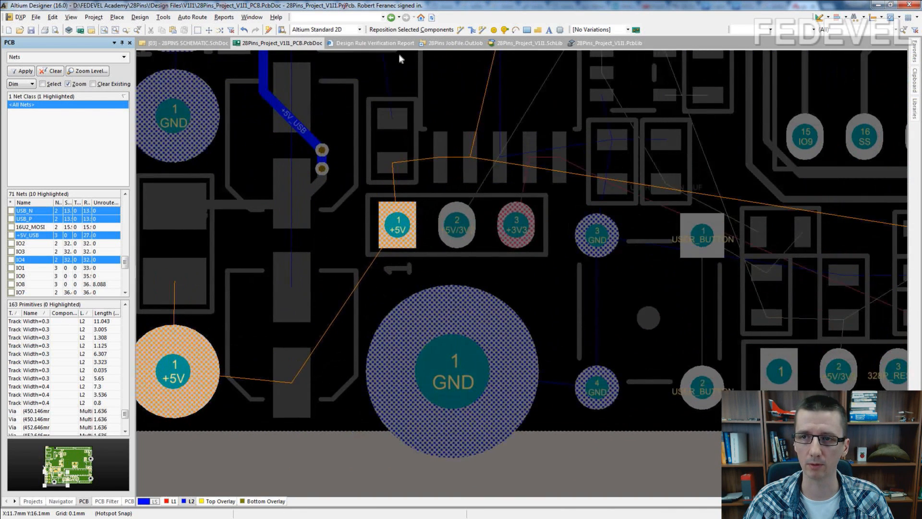
pyautogui.click(464, 31)
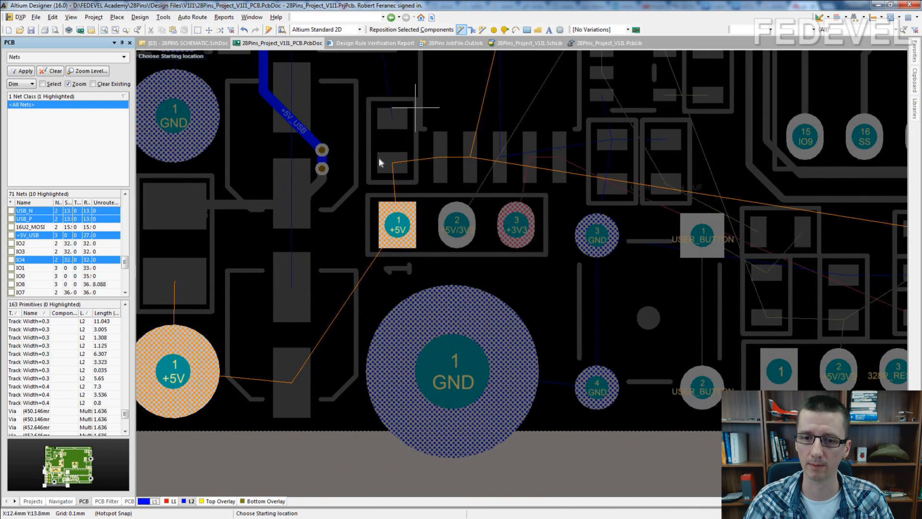
pyautogui.click(170, 376)
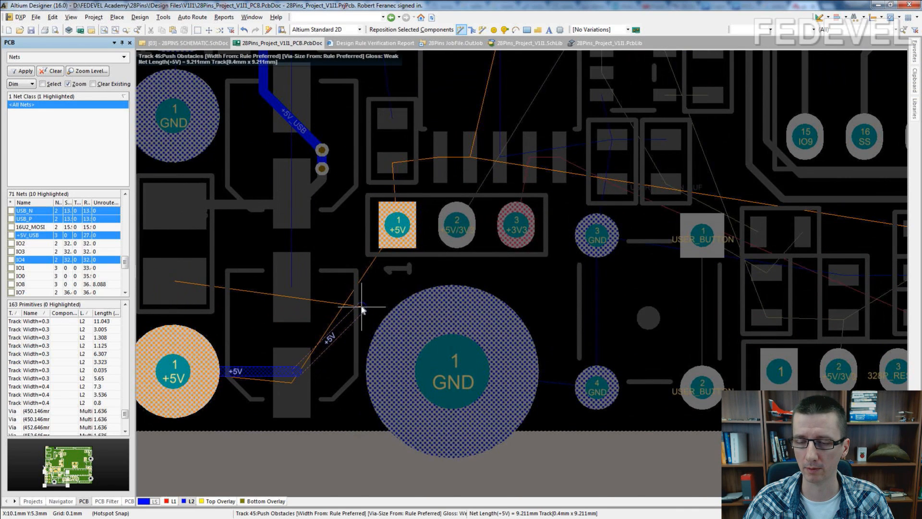
pyautogui.click(397, 226)
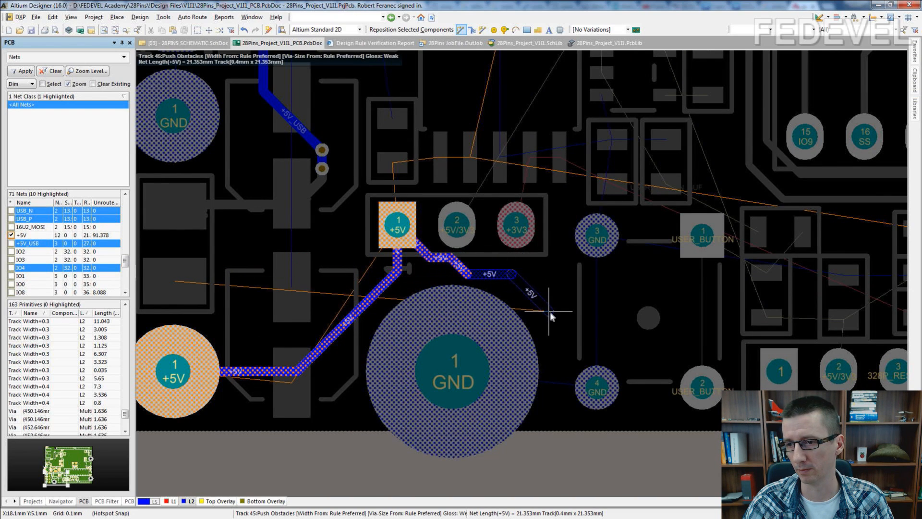
# Route +5V on L2 from JP4 pad 1 past the user button pads and along the board edge to connector pad 5
pyautogui.click(656, 397)
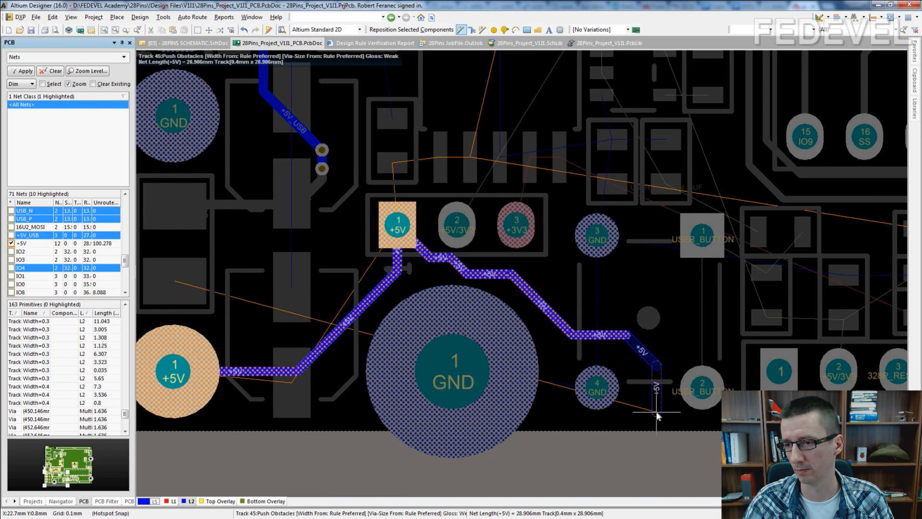
pyautogui.click(693, 420)
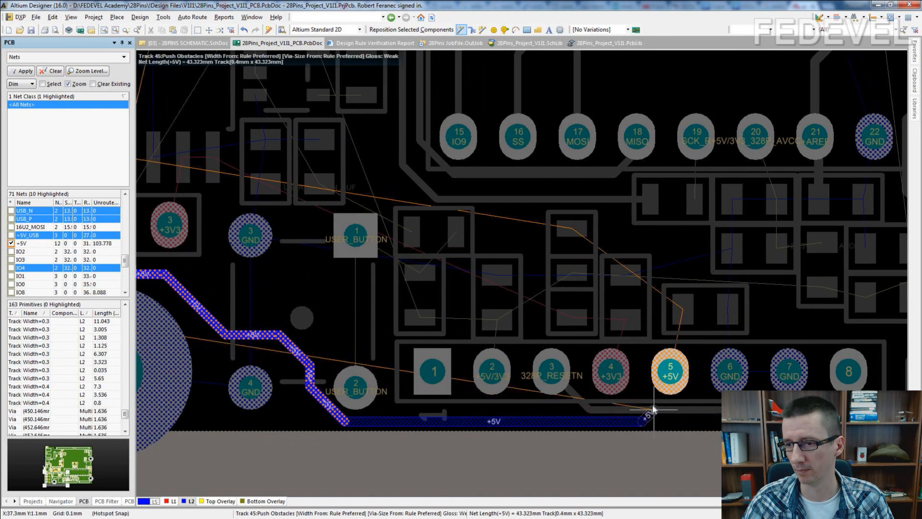
pyautogui.click(675, 373)
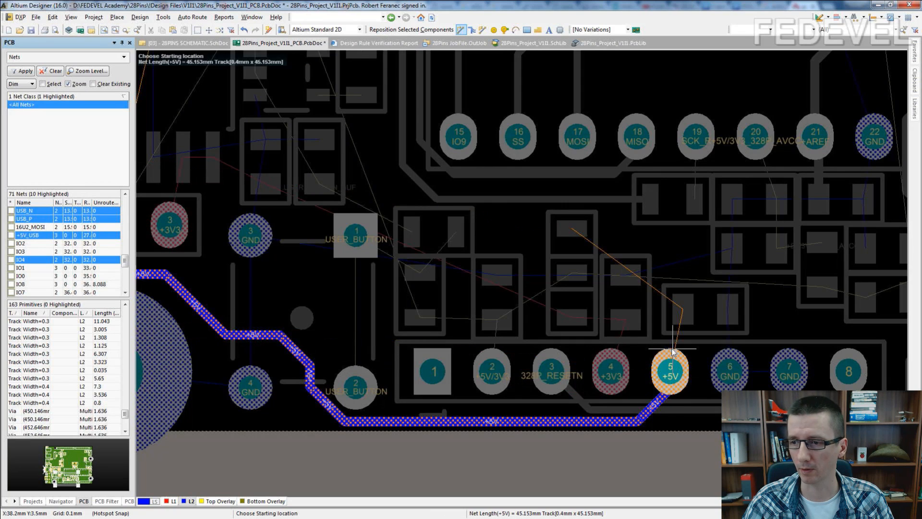
pyautogui.keyDown('ctrl'); pyautogui.scroll(-4, 672, 373); pyautogui.keyUp('ctrl')
pyautogui.rightClick(673, 353)
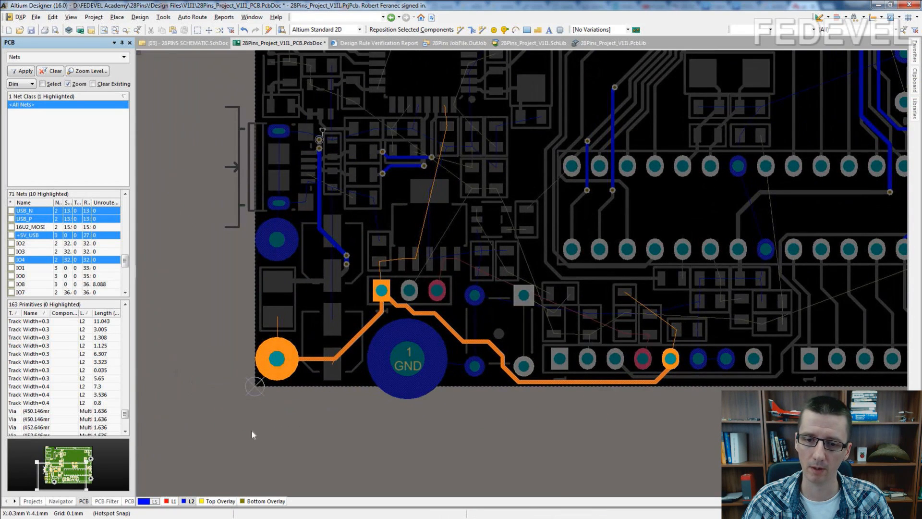
# Route +5V on L1 from pad 2 beneath the +5V_USB pad to the large round pad and on to the adjacent component's pad 1
pyautogui.click(169, 501)
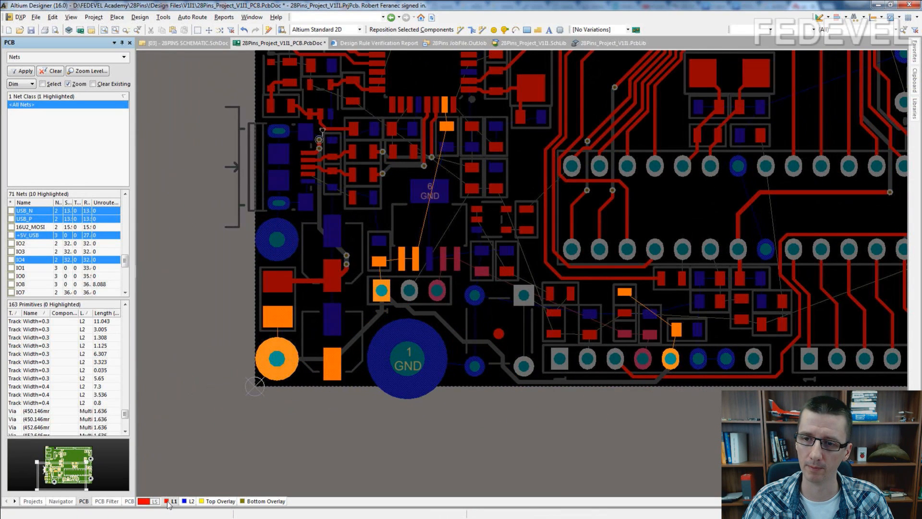
pyautogui.moveTo(292, 430); pyautogui.dragTo(331, 425, button='right')
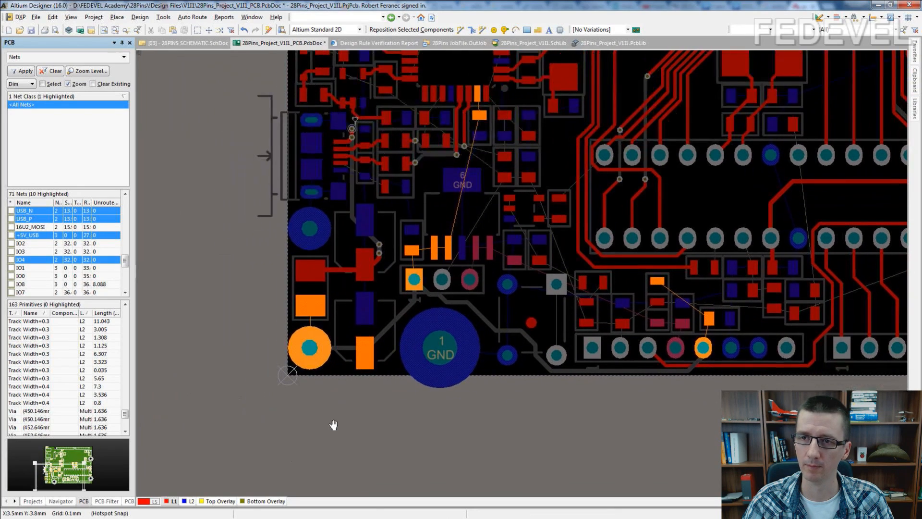
pyautogui.click(460, 30)
pyautogui.keyDown('ctrl'); pyautogui.scroll(3, 310, 307); pyautogui.keyUp('ctrl')
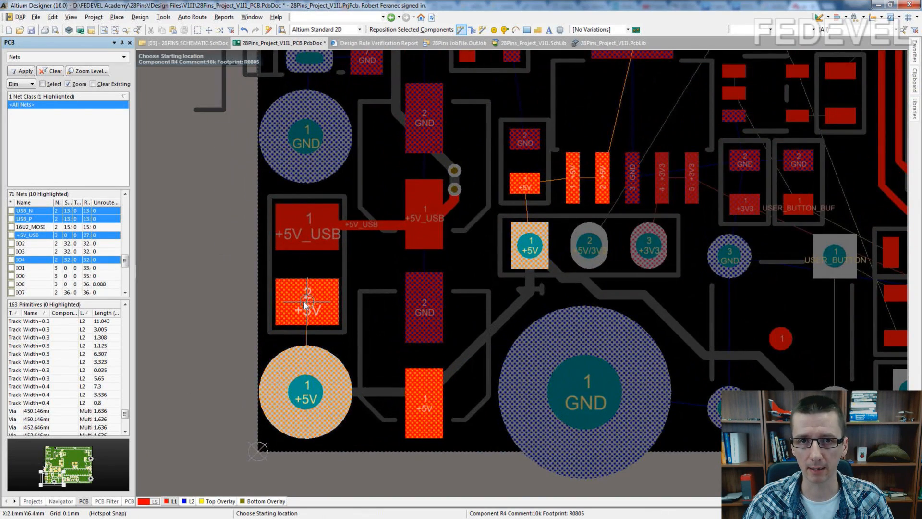
pyautogui.click(306, 303)
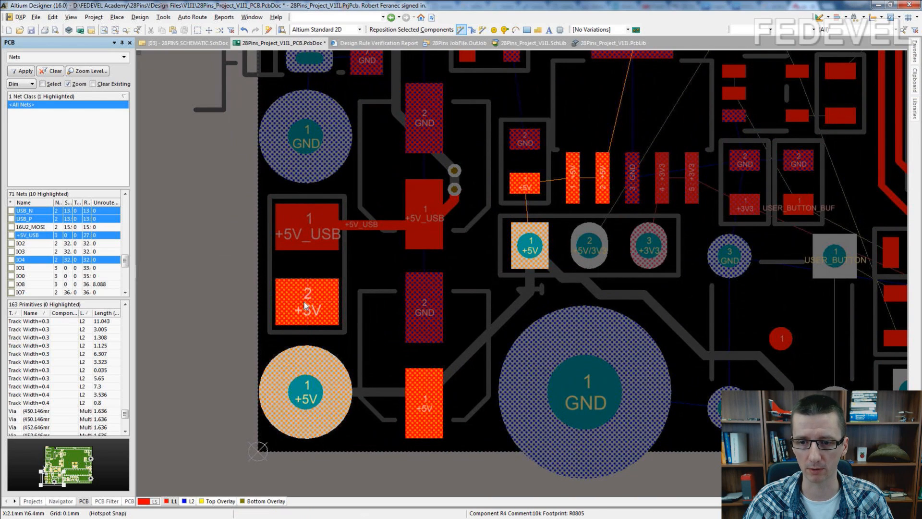
pyautogui.click(306, 391)
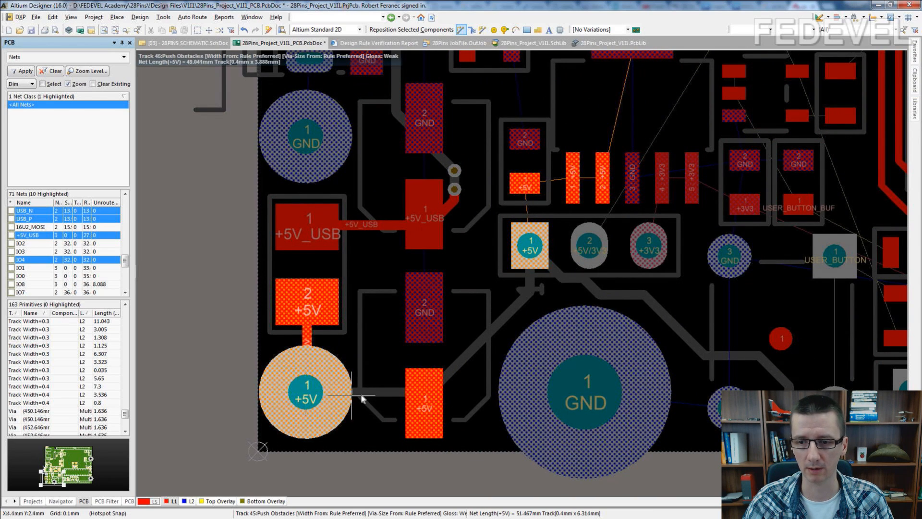
pyautogui.click(424, 403)
pyautogui.keyDown('ctrl'); pyautogui.scroll(-2, 379, 369); pyautogui.keyUp('ctrl')
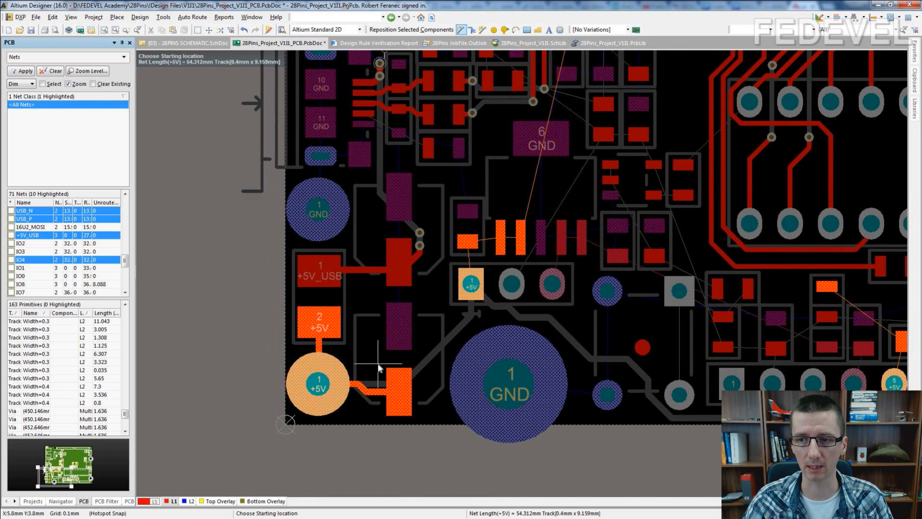
# Route +5V on L1 from connector pad 5 through the two-pad component above it to the uppermost nearby +5V pad
pyautogui.keyDown('shift'); pyautogui.scroll(-4, 384, 362); pyautogui.keyUp('shift')
pyautogui.keyDown('ctrl'); pyautogui.scroll(2, 659, 332); pyautogui.keyUp('ctrl')
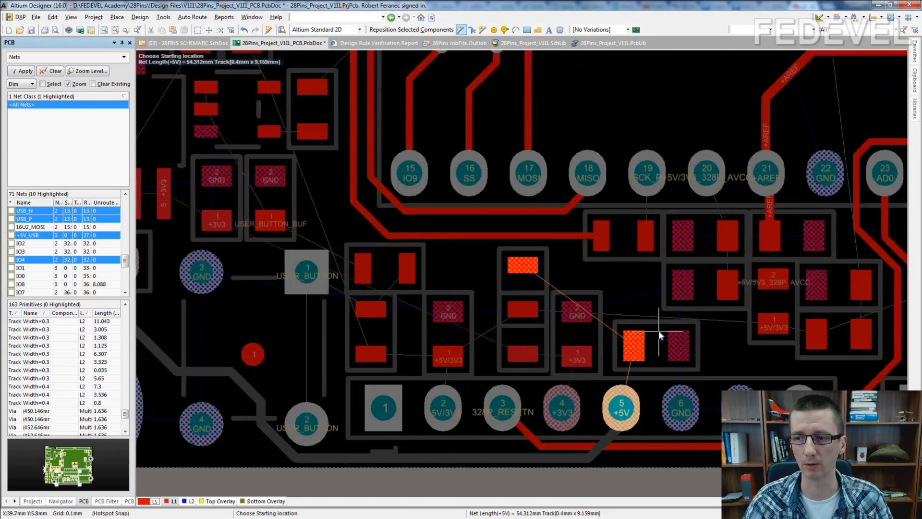
pyautogui.click(626, 370)
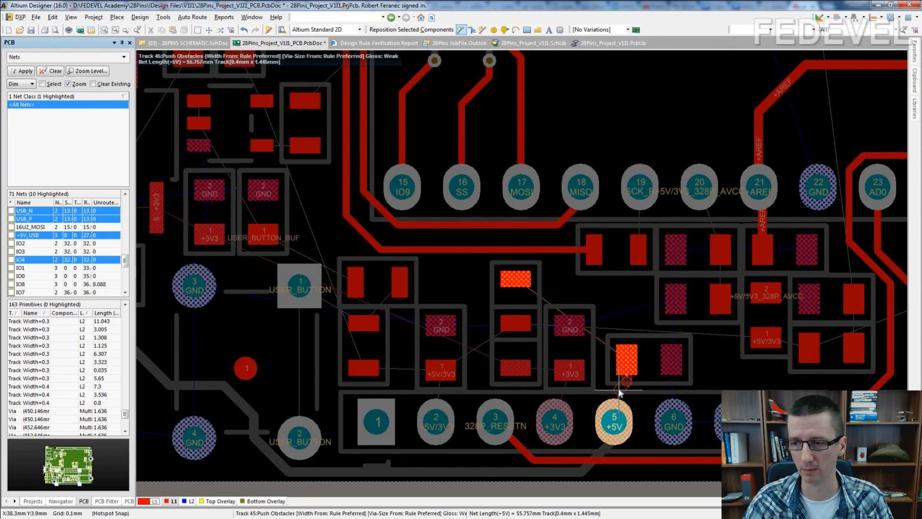
pyautogui.click(617, 423)
pyautogui.click(625, 361)
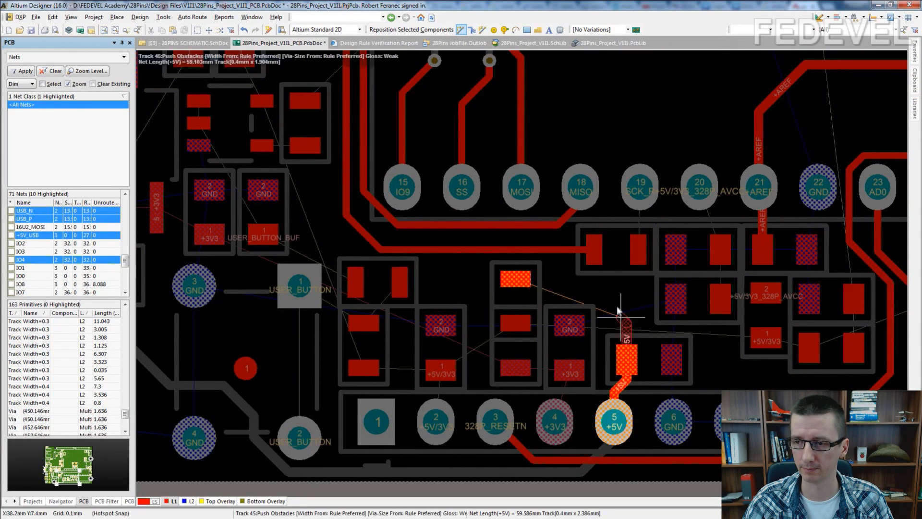
pyautogui.click(516, 281)
pyautogui.keyDown('ctrl'); pyautogui.scroll(-2, 697, 317); pyautogui.keyUp('ctrl')
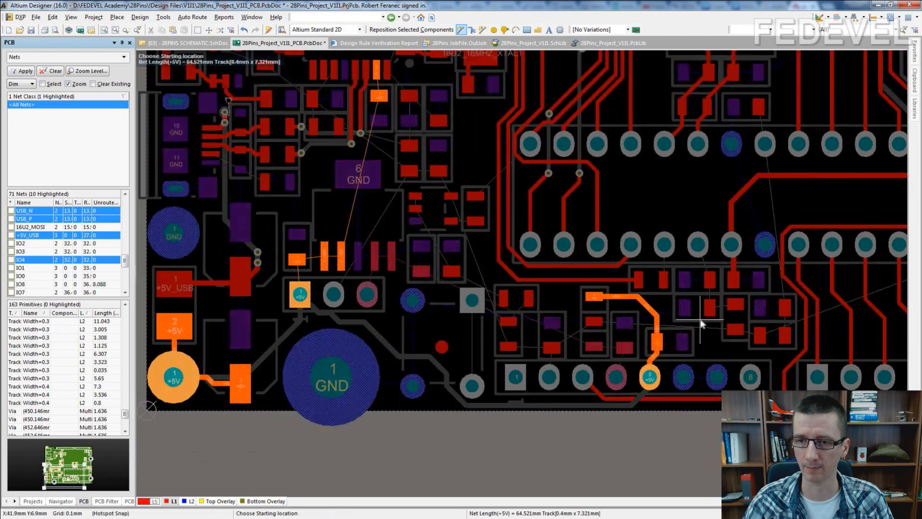
# Route +5V on L1 from pins 2 and 1 below the large GND pad 6 to the adjacent capacitor's pad 1 and JP4 pad 1
pyautogui.keyDown('ctrl'); pyautogui.scroll(-1, 461, 164); pyautogui.keyUp('ctrl')
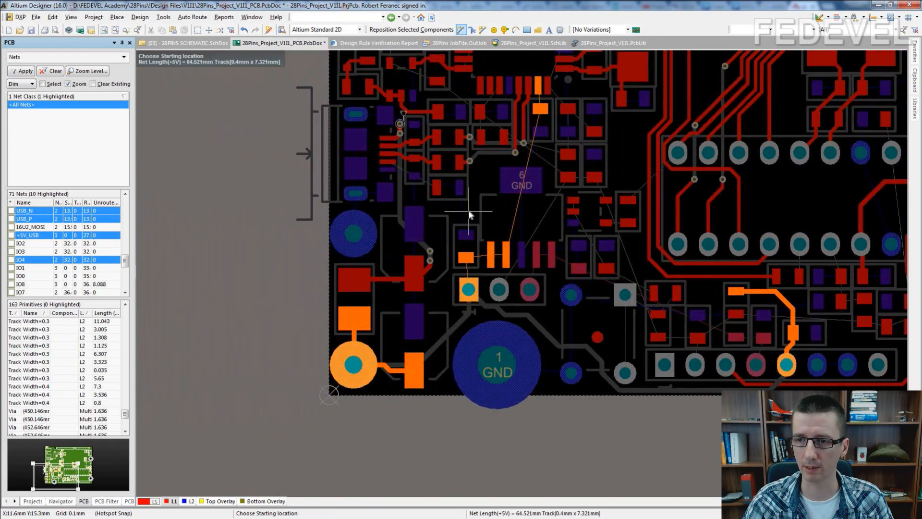
pyautogui.keyDown('ctrl'); pyautogui.scroll(5, 472, 245); pyautogui.keyUp('ctrl')
pyautogui.keyDown('ctrl'); pyautogui.scroll(2, 491, 280); pyautogui.keyUp('ctrl')
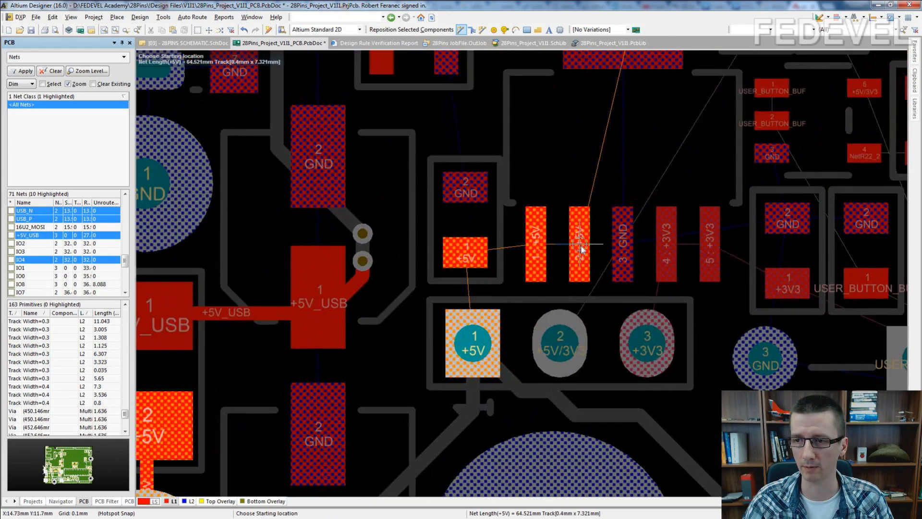
pyautogui.click(580, 246)
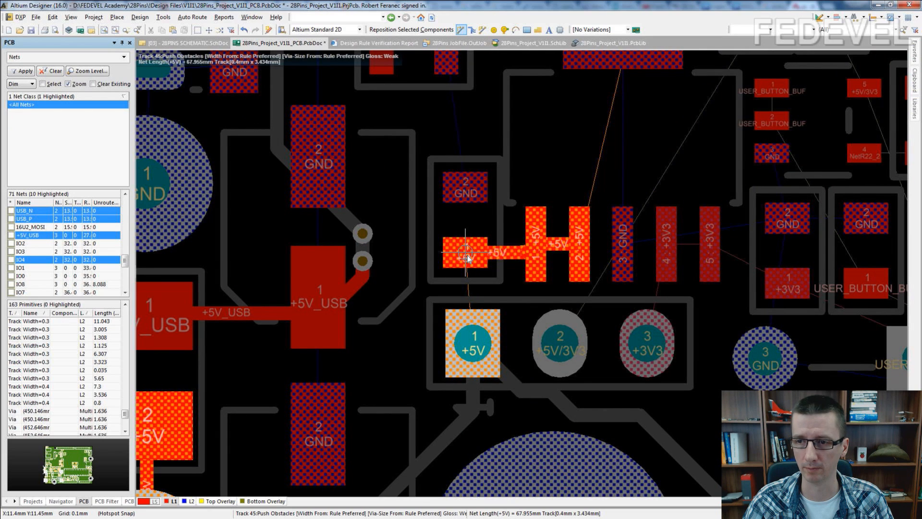
pyautogui.click(473, 343)
pyautogui.scroll(4, 575, 218)
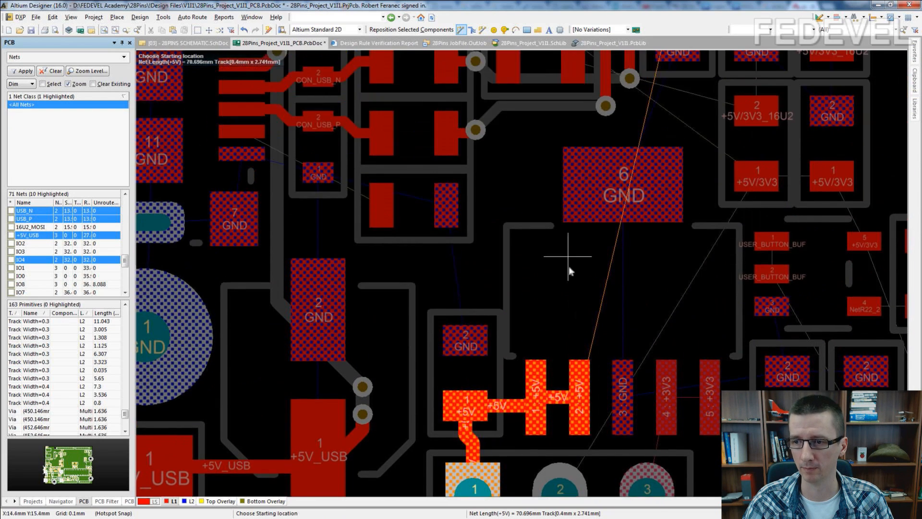
# Route +5V on L1 from pin 2 up and around the large GND pad 6 to the +5V pad 1 below U2
pyautogui.click(581, 391)
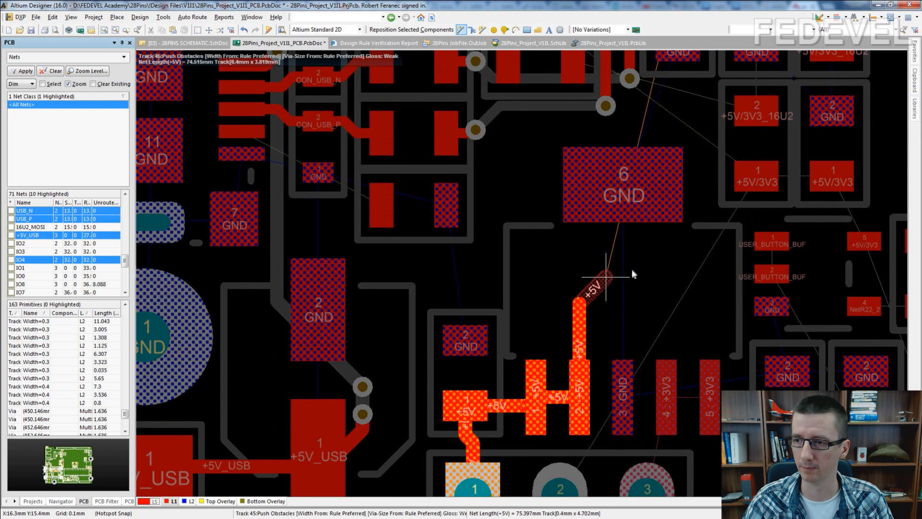
pyautogui.click(669, 266)
pyautogui.click(689, 249)
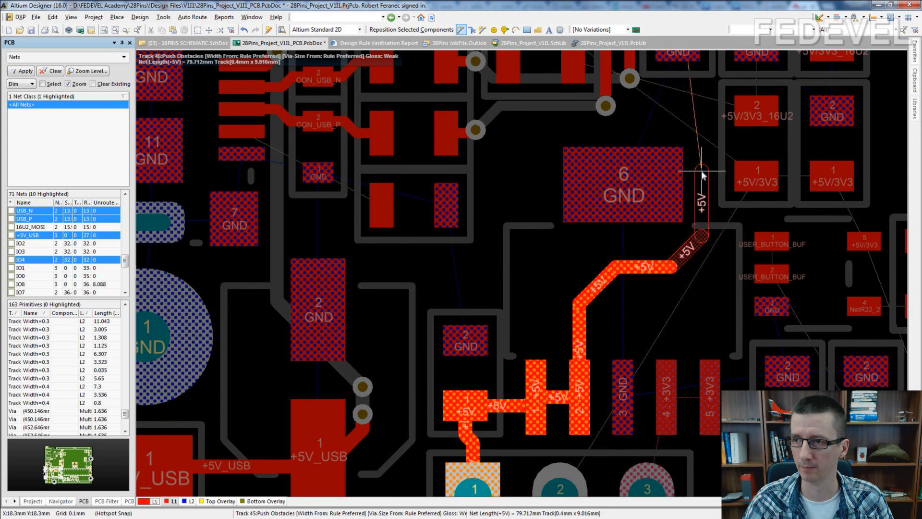
pyautogui.click(702, 172)
pyautogui.scroll(4, 702, 144)
pyautogui.scroll(3, 702, 298)
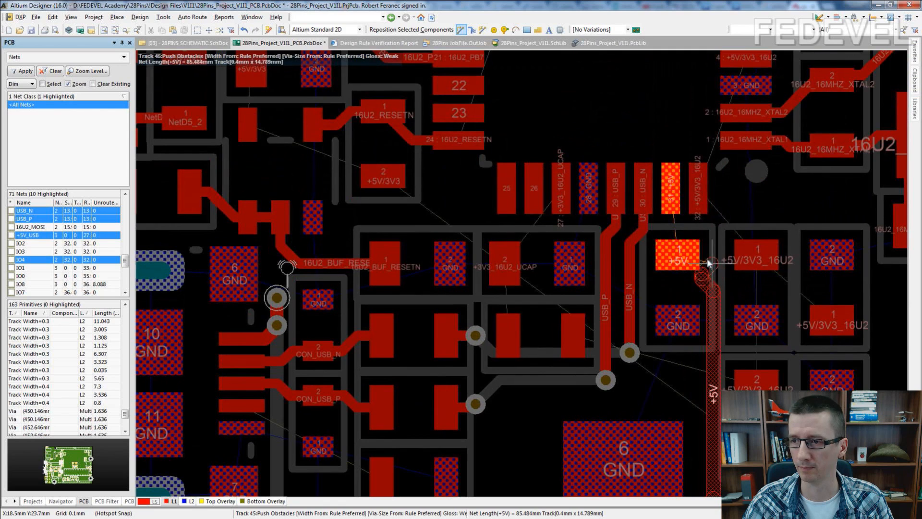
pyautogui.click(677, 259)
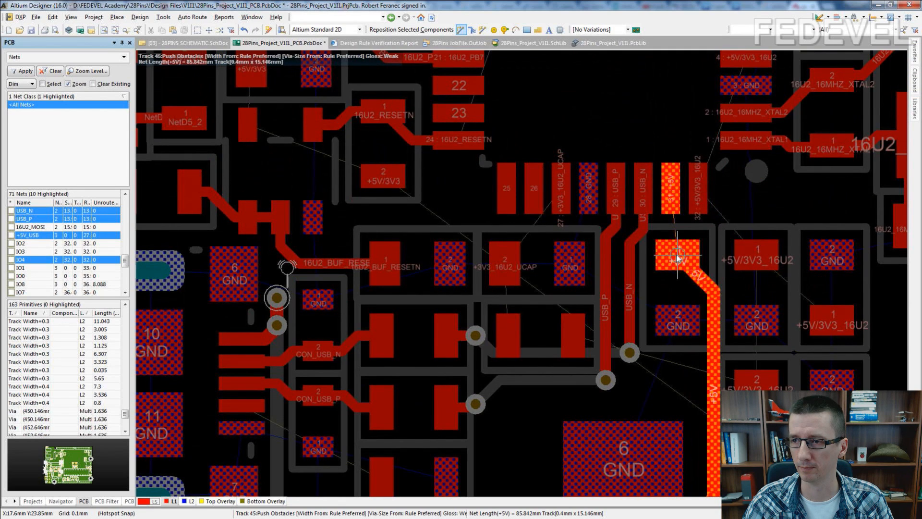
# Connect pin 31 of U2 on L1 to the +5V pad 1 directly below it
pyautogui.keyDown('ctrl'); pyautogui.scroll(2, 669, 189); pyautogui.keyUp('ctrl')
pyautogui.click(667, 163)
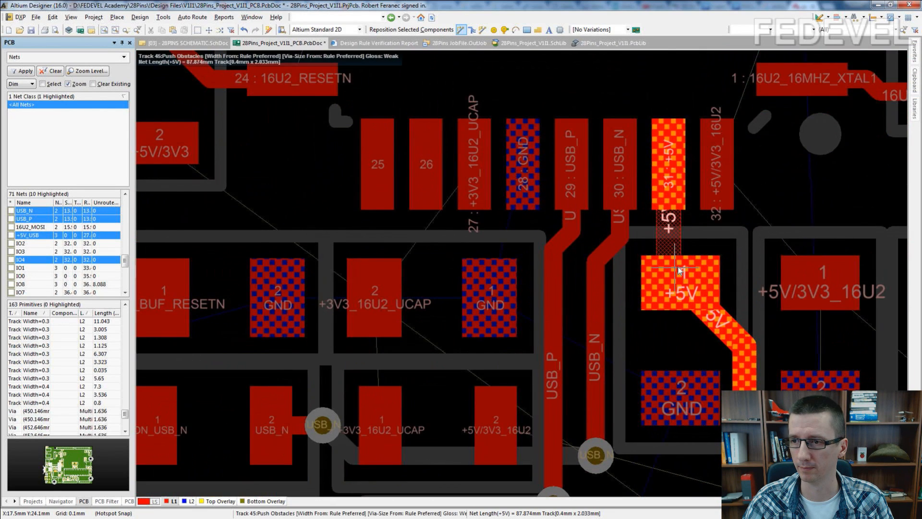
pyautogui.click(687, 290)
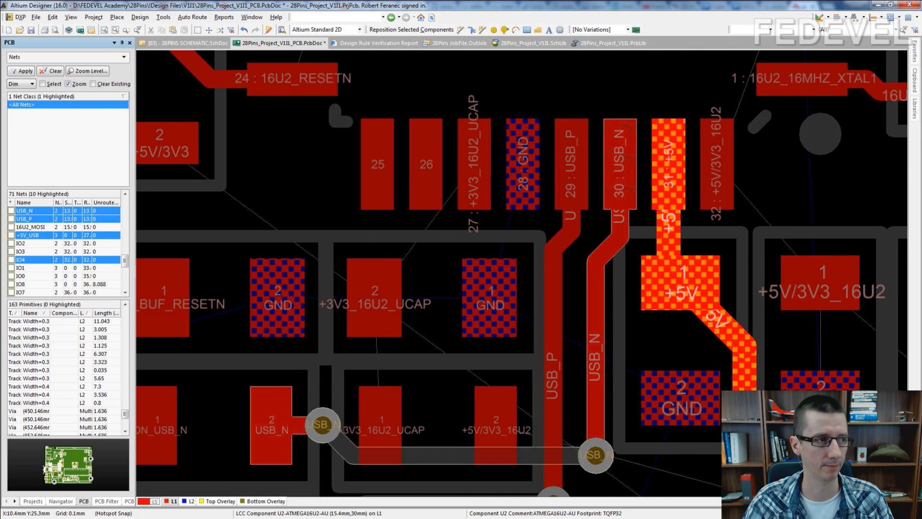
# Route +3V3 on L2 from JP4 pad 3 between the USER_BUTTON and GND pads to pad 4 of the lower connector
pyautogui.hotkey('ctrl', 'pagedown')
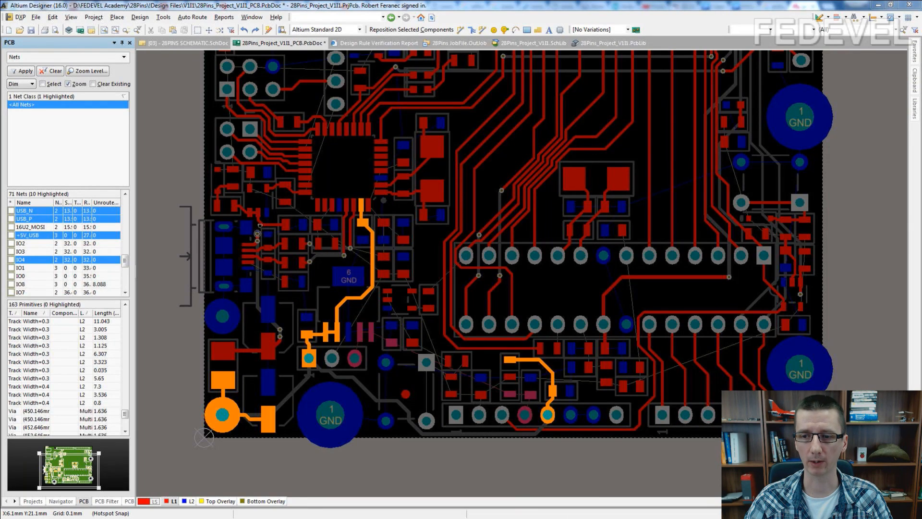
pyautogui.moveTo(413, 405); pyautogui.dragTo(426, 253, button='right')
pyautogui.keyDown('ctrl'); pyautogui.scroll(2, 406, 174); pyautogui.keyUp('ctrl')
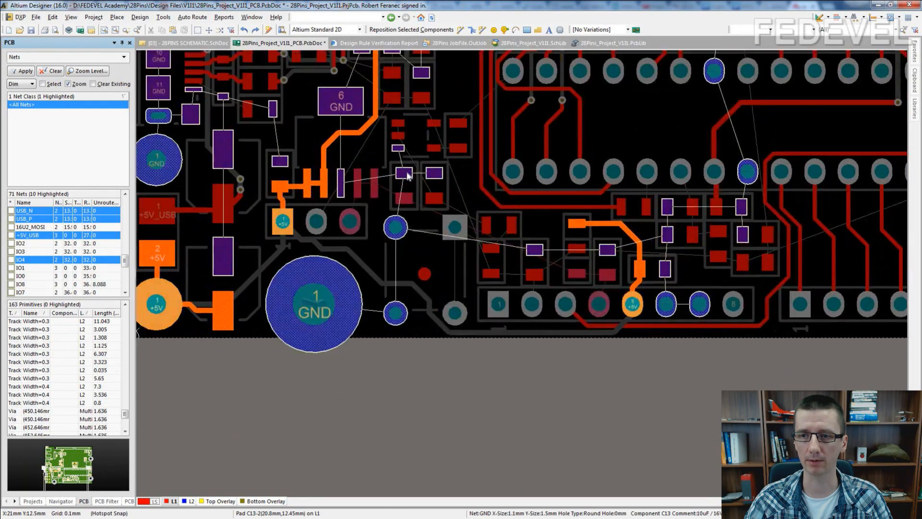
pyautogui.keyDown('ctrl'); pyautogui.scroll(2, 407, 173); pyautogui.keyUp('ctrl')
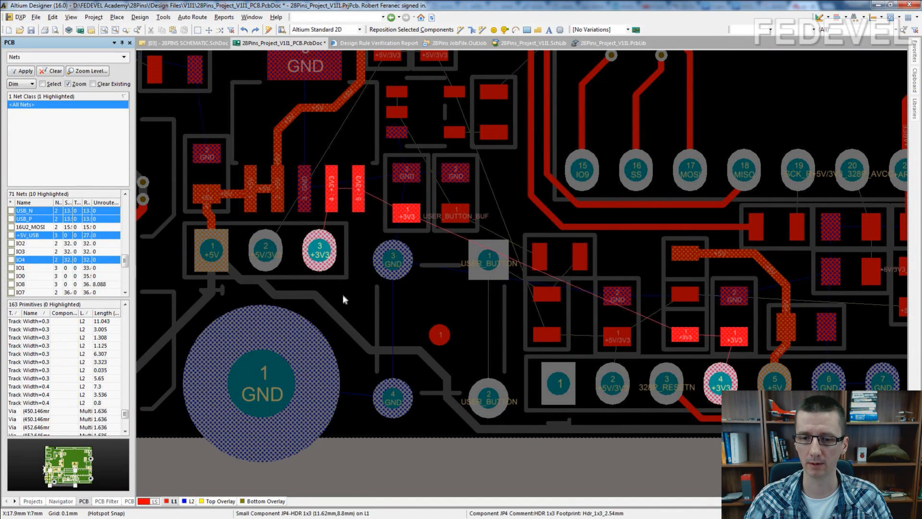
pyautogui.click(189, 501)
pyautogui.moveTo(421, 372); pyautogui.dragTo(414, 233, button='right')
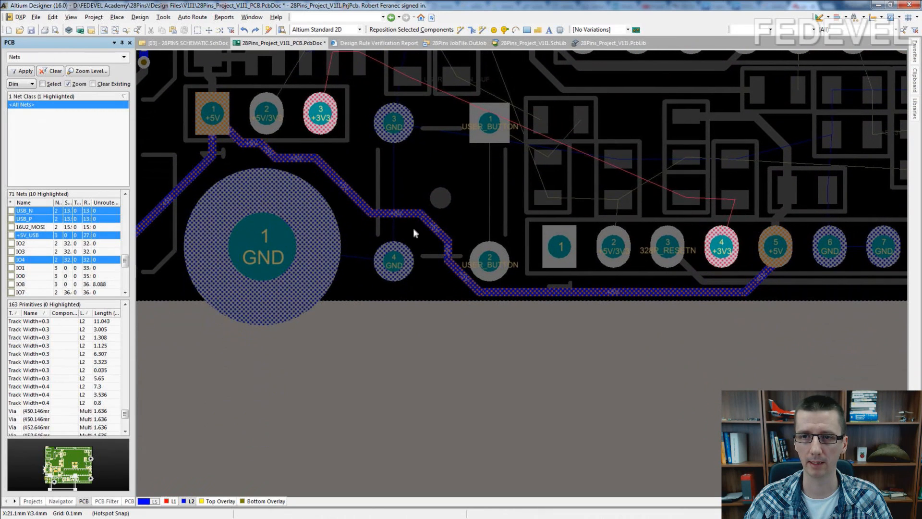
pyautogui.click(462, 30)
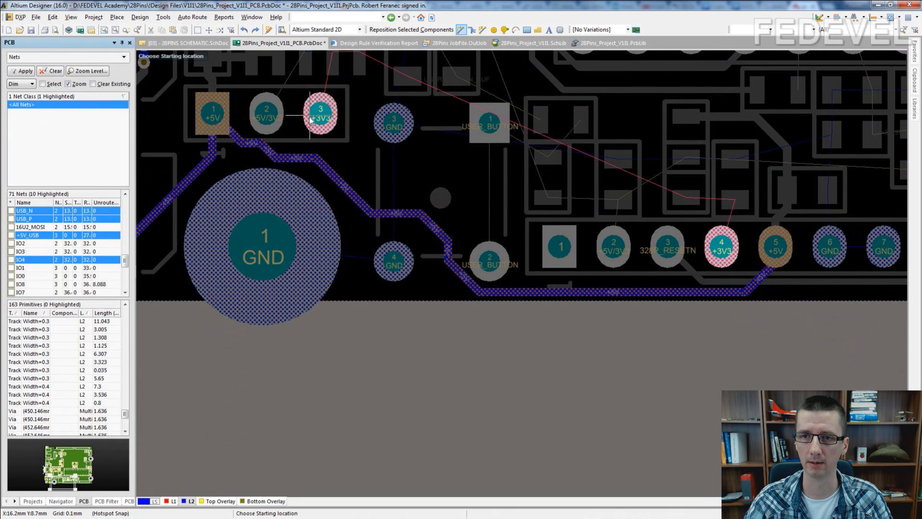
pyautogui.click(321, 114)
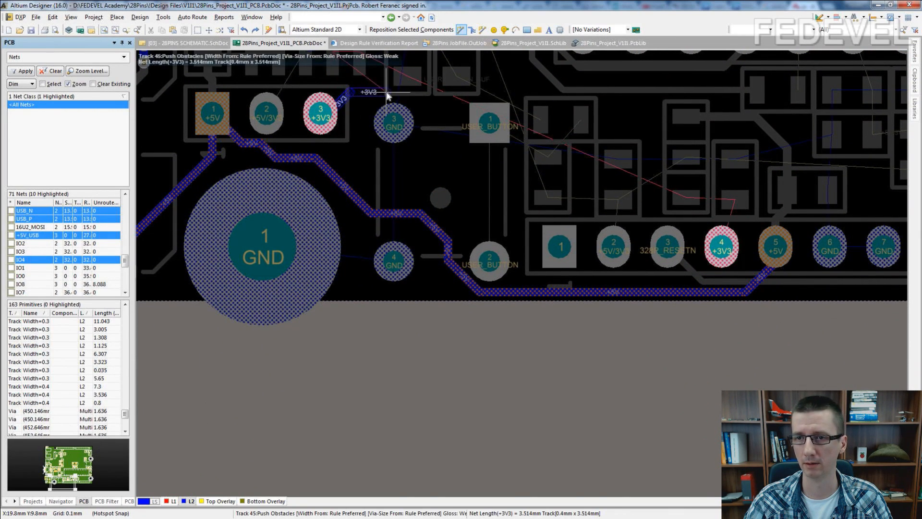
pyautogui.click(430, 111)
pyautogui.click(439, 144)
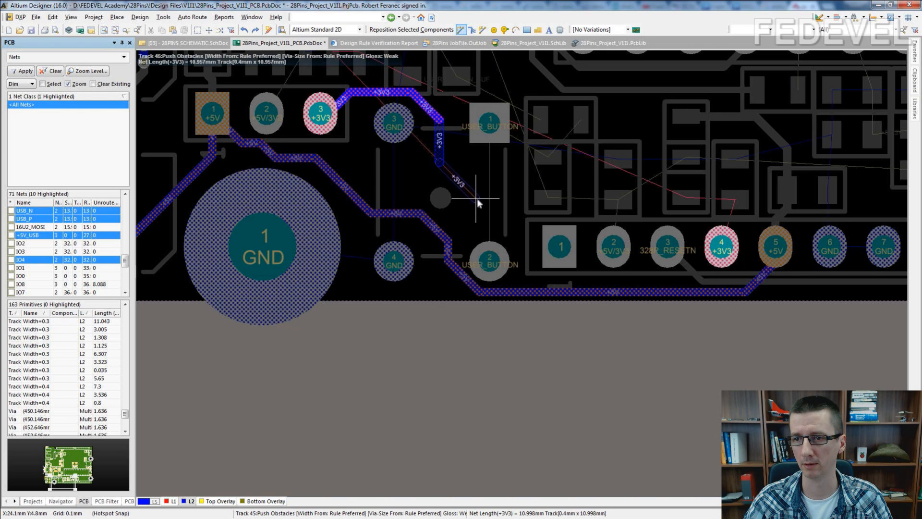
pyautogui.click(480, 213)
pyautogui.click(584, 216)
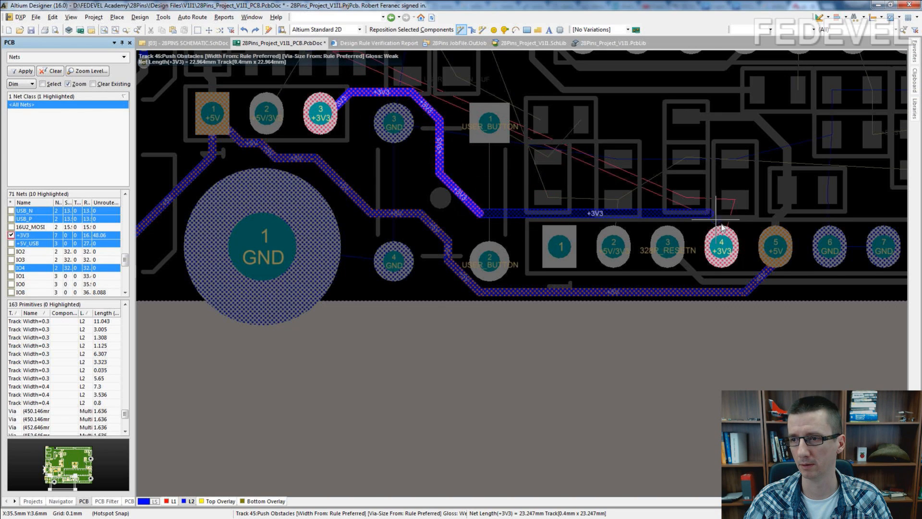
pyautogui.click(723, 249)
pyautogui.press('Escape')
# Route +3V3 on L1 from connector pad 4 to the capacitor pad 1 above it and on to the adjacent +3V3 pad 1
pyautogui.click(173, 501)
pyautogui.moveTo(353, 177); pyautogui.dragTo(330, 214, button='right')
pyautogui.click(461, 30)
pyautogui.keyDown('ctrl'); pyautogui.scroll(2, 700, 230); pyautogui.keyUp('ctrl')
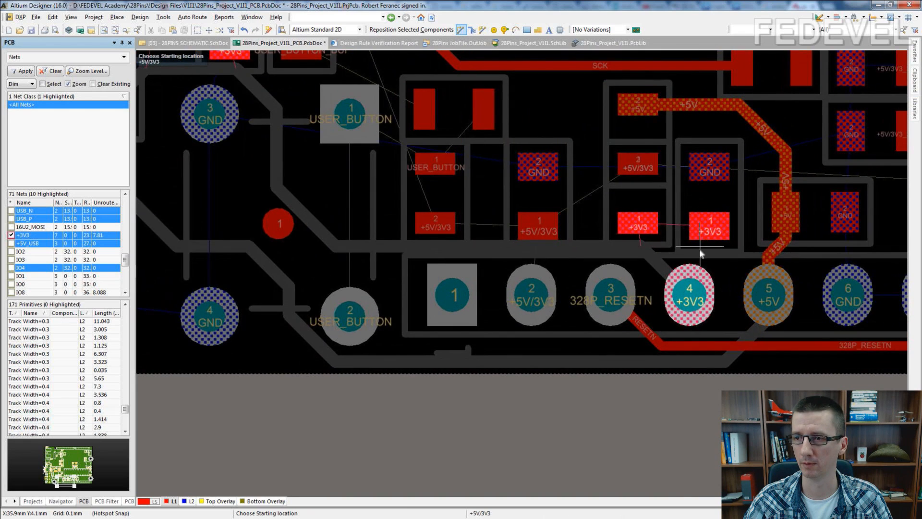
pyautogui.click(689, 298)
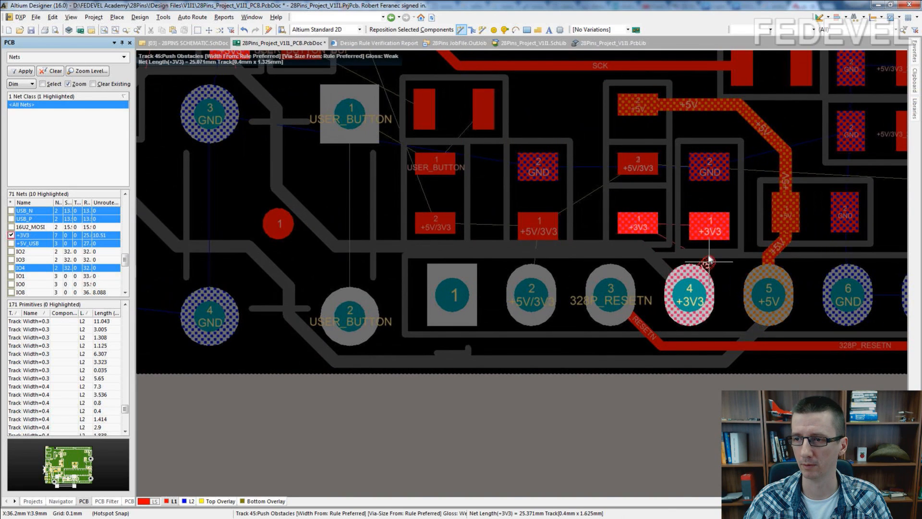
pyautogui.click(709, 226)
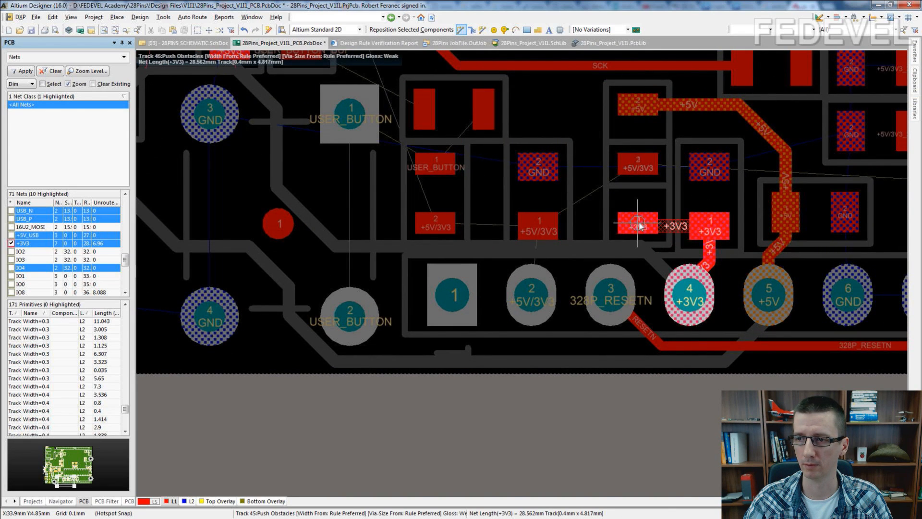
pyautogui.rightClick(671, 234)
# Route +3V3 on L1 from pin 4 above JP4 through pin 5 to the adjacent capacitor's pad 1
pyautogui.keyDown('ctrl'); pyautogui.scroll(-2, 672, 235); pyautogui.keyUp('ctrl')
pyautogui.scroll(5, 672, 234)
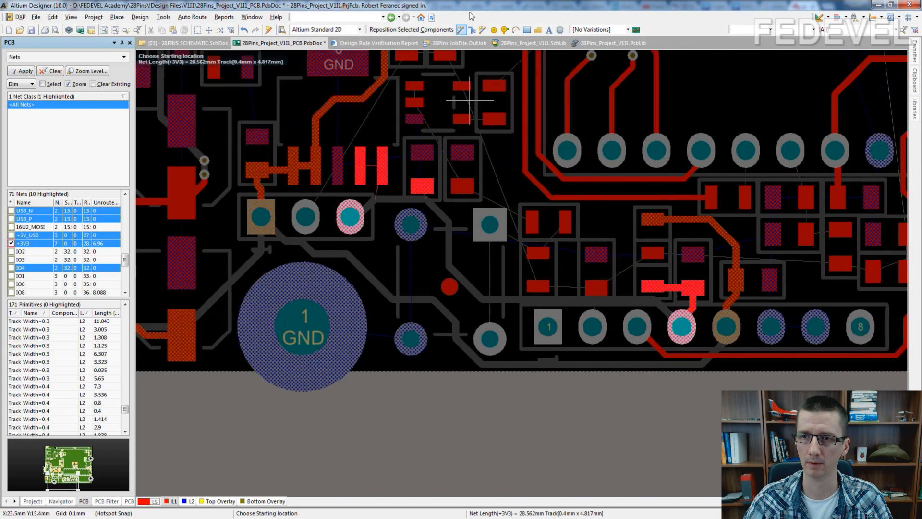
pyautogui.keyDown('ctrl'); pyautogui.scroll(3, 386, 268); pyautogui.keyUp('ctrl')
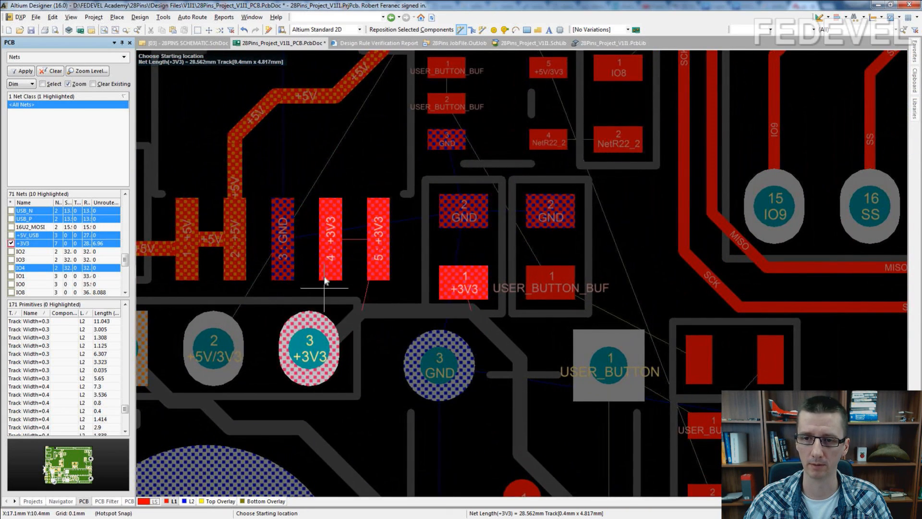
pyautogui.click(329, 240)
pyautogui.click(386, 243)
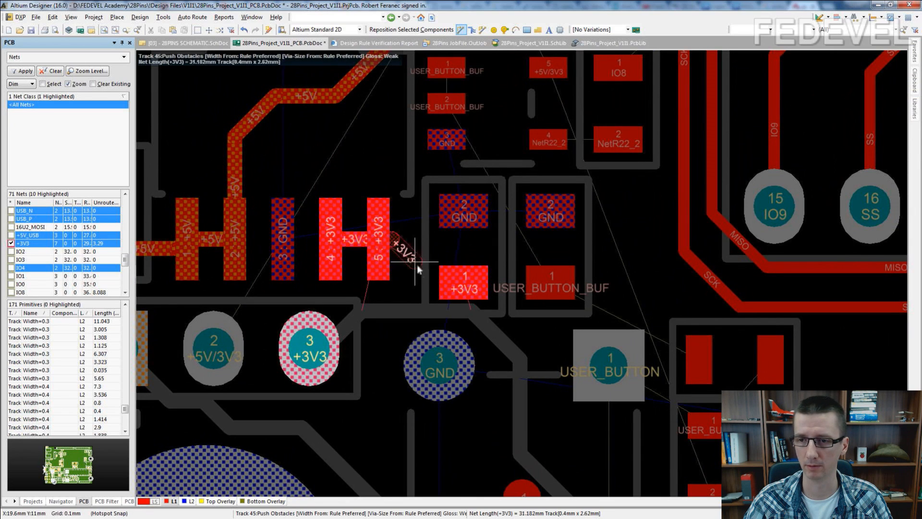
pyautogui.click(438, 282)
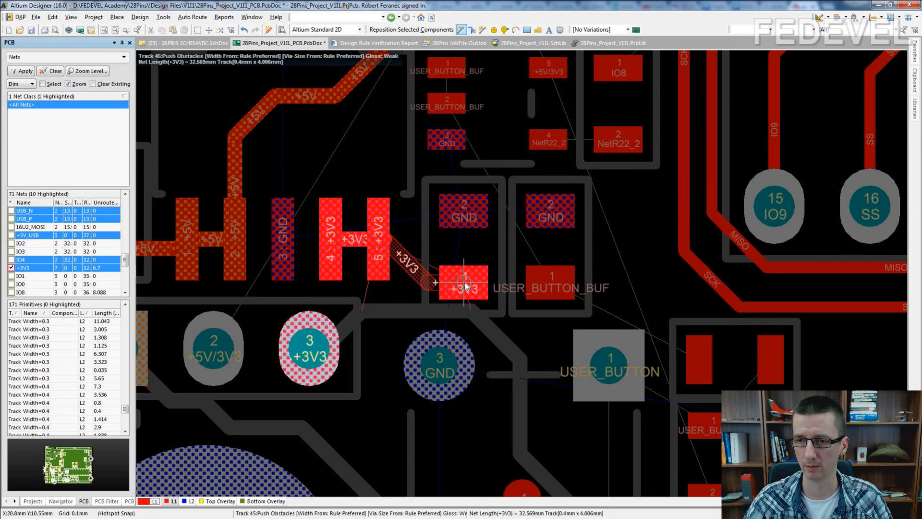
# Connect JP4 pad 3 to the +3V3 pin 5 above it on L1
pyautogui.click(311, 355)
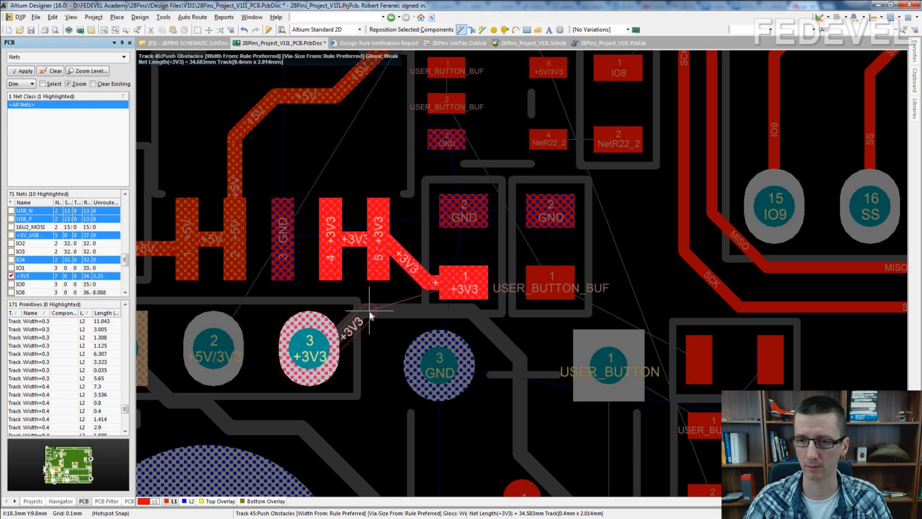
pyautogui.click(378, 241)
pyautogui.rightClick(379, 241)
pyautogui.rightClick(379, 241)
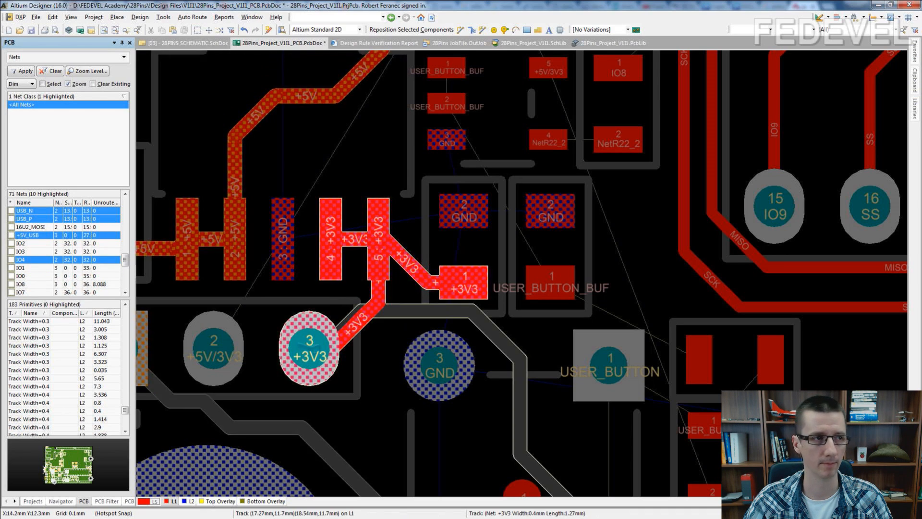
# Route +5V/3V3_16U2 on L1 from U2 pin 4 to the nearby component's pad 1, and around inside U2 to pin 32
pyautogui.hotkey('ctrl', 'pagedown')
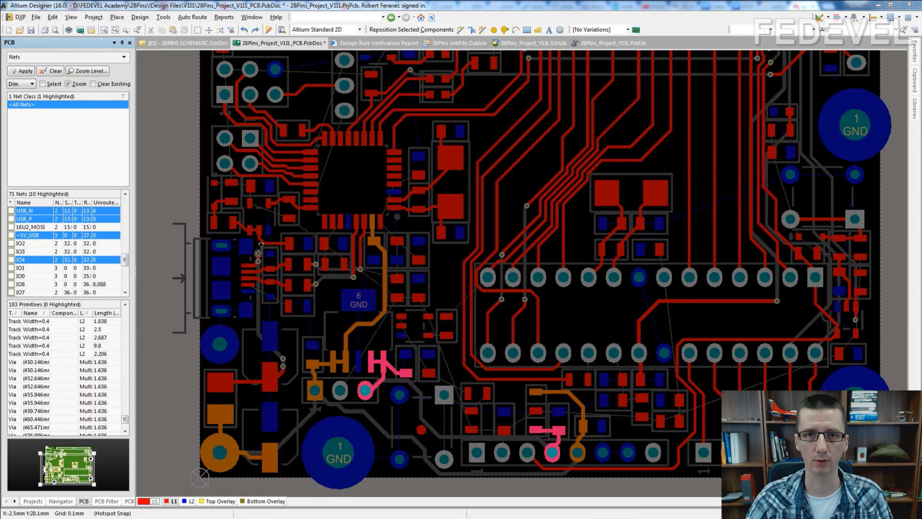
pyautogui.moveTo(465, 277); pyautogui.dragTo(455, 292, button='right')
pyautogui.keyDown('ctrl'); pyautogui.scroll(5, 408, 283); pyautogui.keyUp('ctrl')
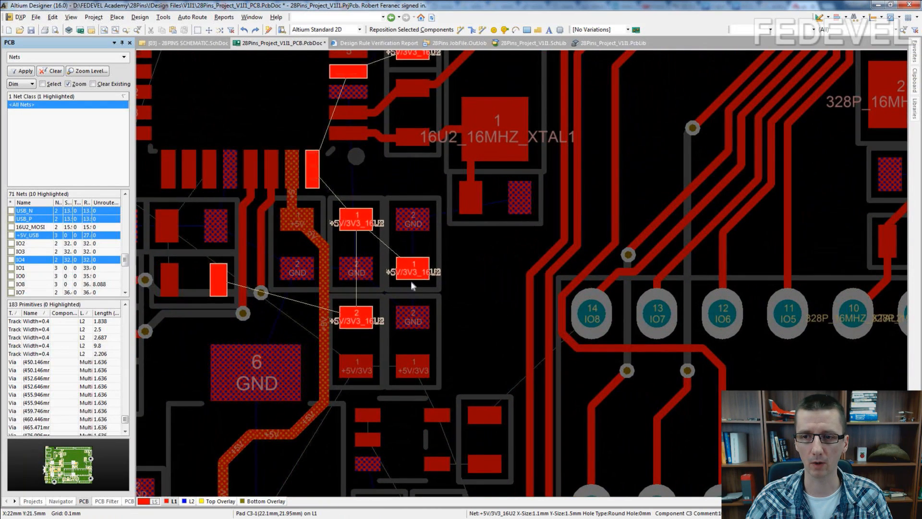
pyautogui.keyDown('ctrl'); pyautogui.scroll(1, 408, 281); pyautogui.keyUp('ctrl')
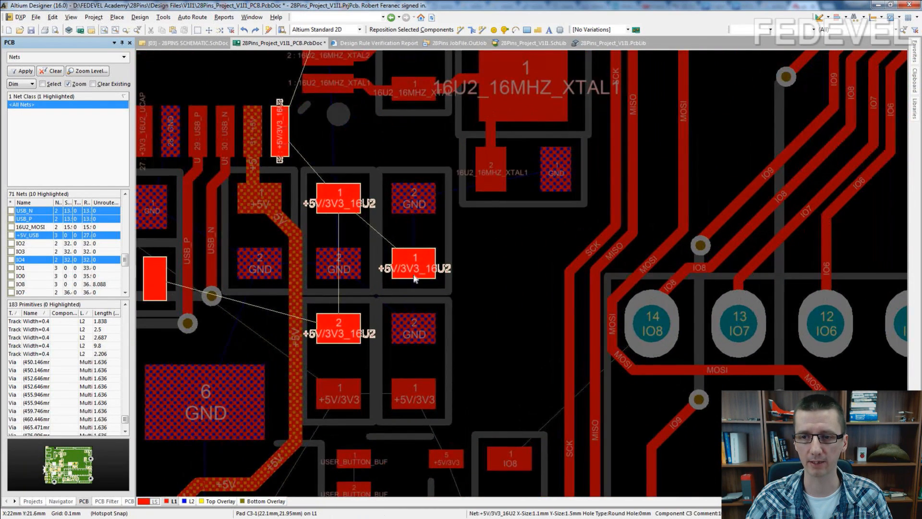
pyautogui.keyDown('ctrl'); pyautogui.scroll(-1, 404, 272); pyautogui.keyUp('ctrl')
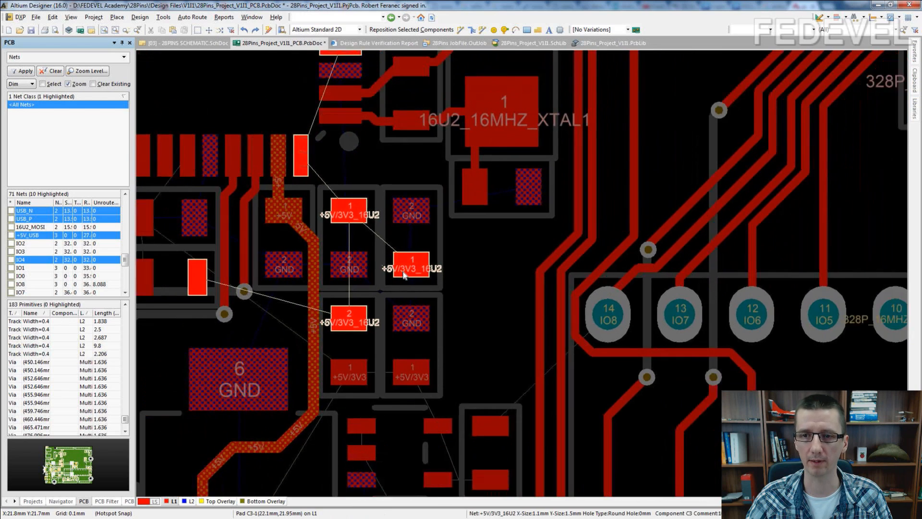
pyautogui.moveTo(379, 185); pyautogui.dragTo(379, 248, button='right')
pyautogui.scroll(2, 378, 203)
pyautogui.keyDown('ctrl'); pyautogui.scroll(3, 373, 193); pyautogui.keyUp('ctrl')
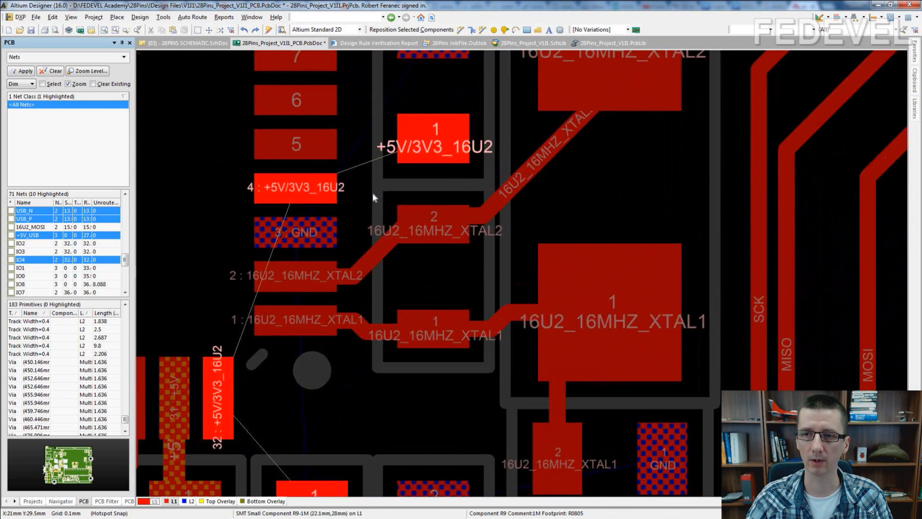
pyautogui.click(460, 30)
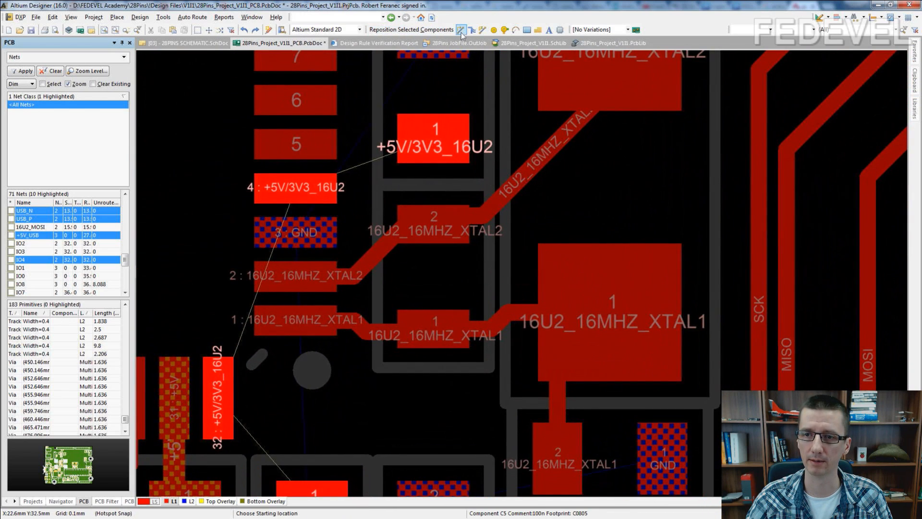
pyautogui.click(296, 187)
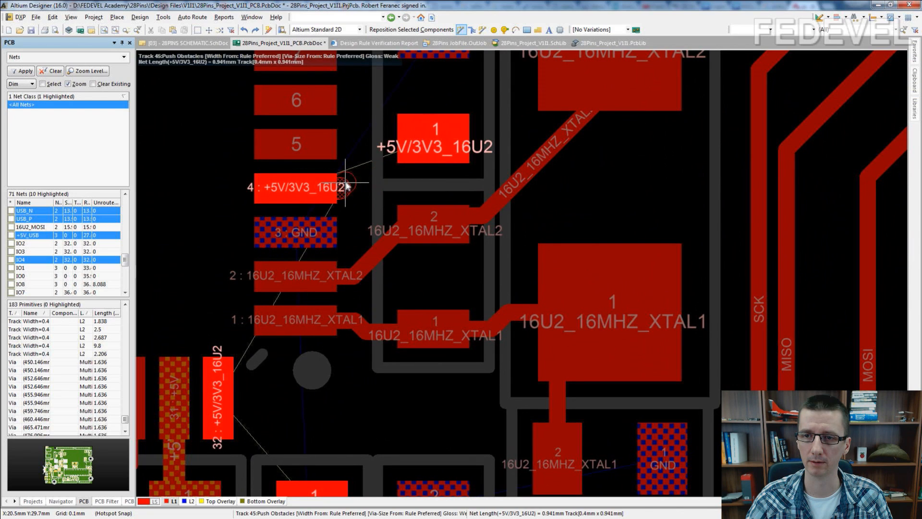
pyautogui.click(433, 149)
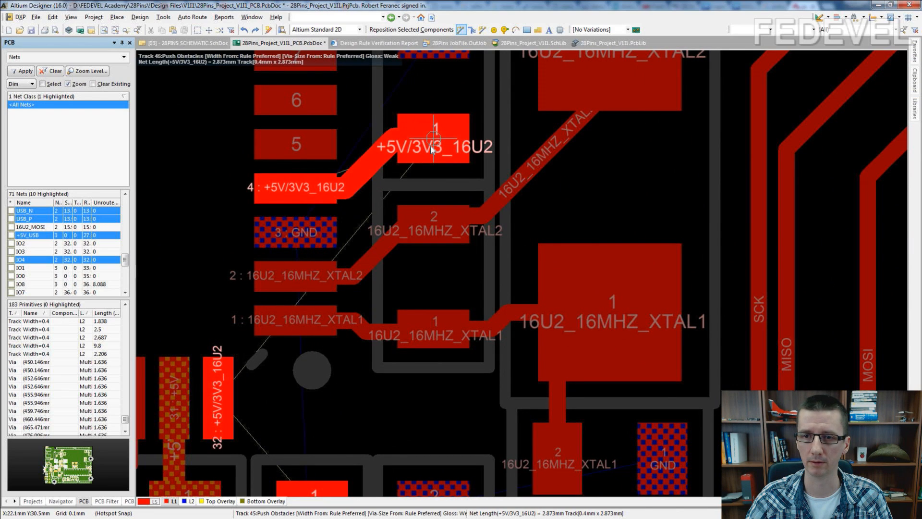
pyautogui.click(269, 188)
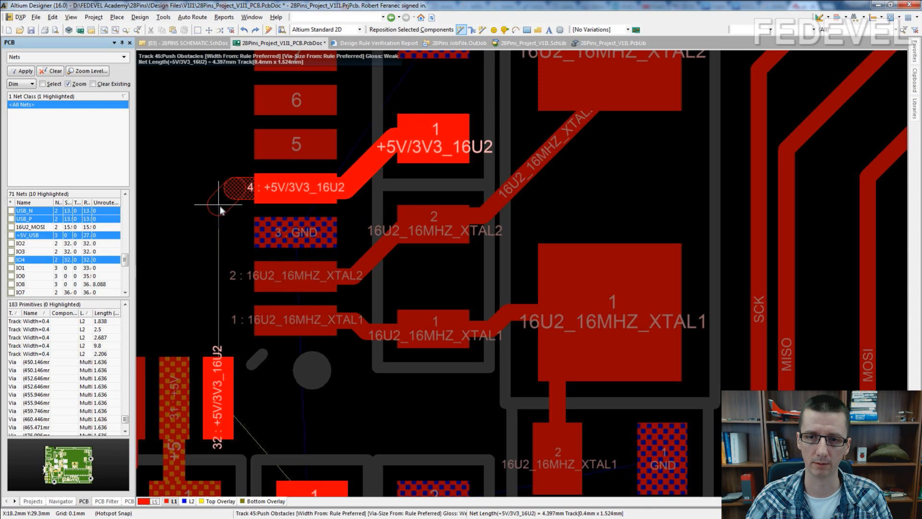
pyautogui.click(224, 364)
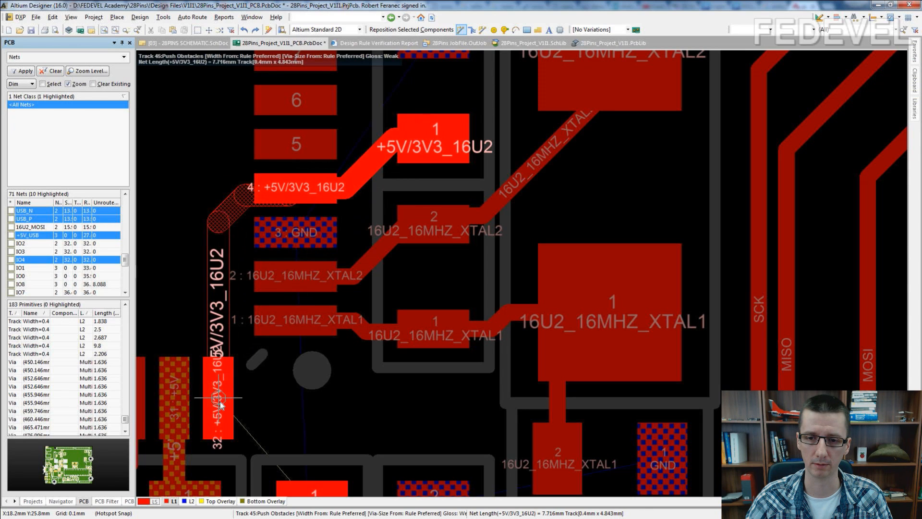
# Extend +5V/3V3_16U2 on L1 from U2 pin 32 through the pad 1 below it and C3 pad 1 to the lower pad 2
pyautogui.scroll(-4, 285, 359)
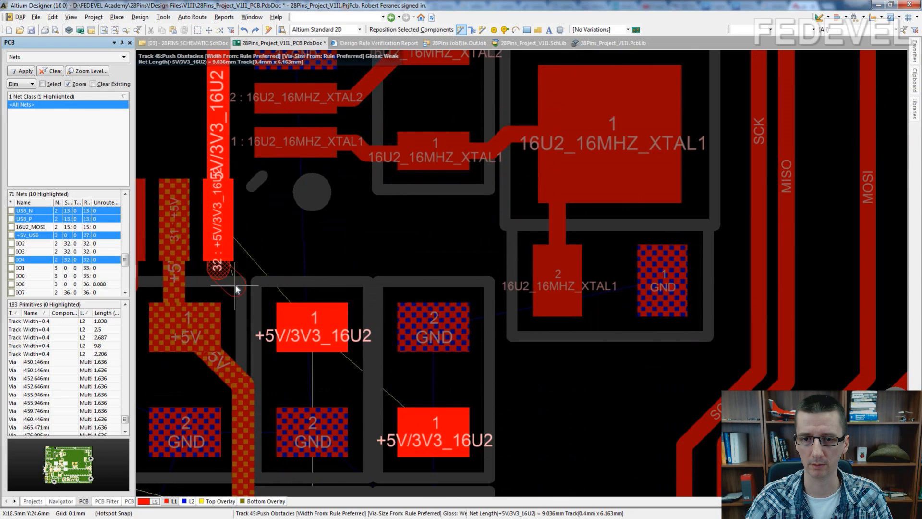
pyautogui.click(312, 327)
pyautogui.click(435, 433)
pyautogui.scroll(-4, 435, 432)
pyautogui.click(313, 350)
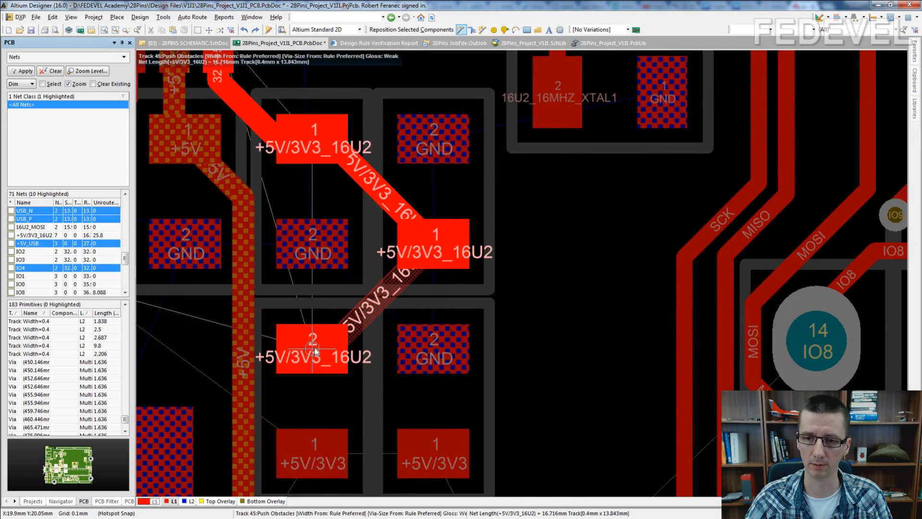
pyautogui.rightClick(315, 352)
# Route +5V/3V3_16U2 on L1 from pad 2 beside the USB_P track, around the USB_P via, to just before the +5V track
pyautogui.keyDown('ctrl'); pyautogui.scroll(-5, 439, 225); pyautogui.keyUp('ctrl')
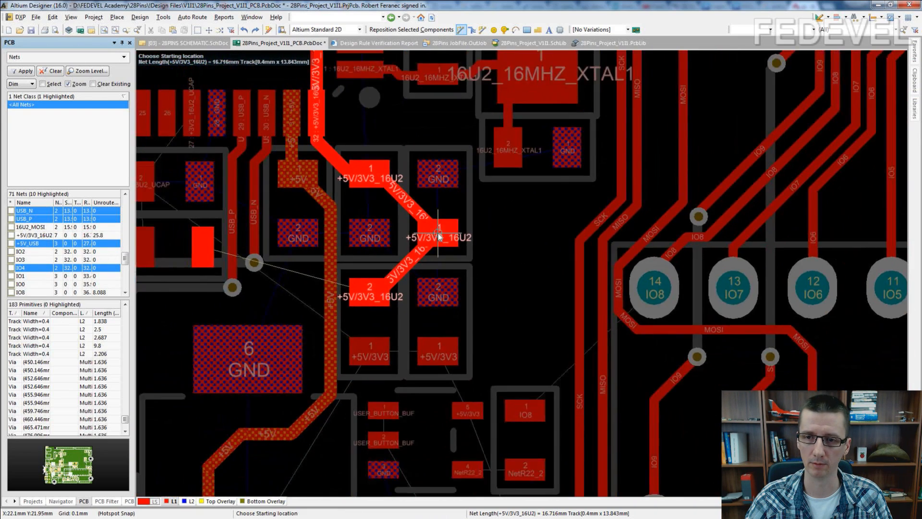
pyautogui.keyDown('shift'); pyautogui.scroll(5, 346, 267); pyautogui.keyUp('shift')
pyautogui.keyDown('ctrl'); pyautogui.scroll(3, 384, 286); pyautogui.keyUp('ctrl')
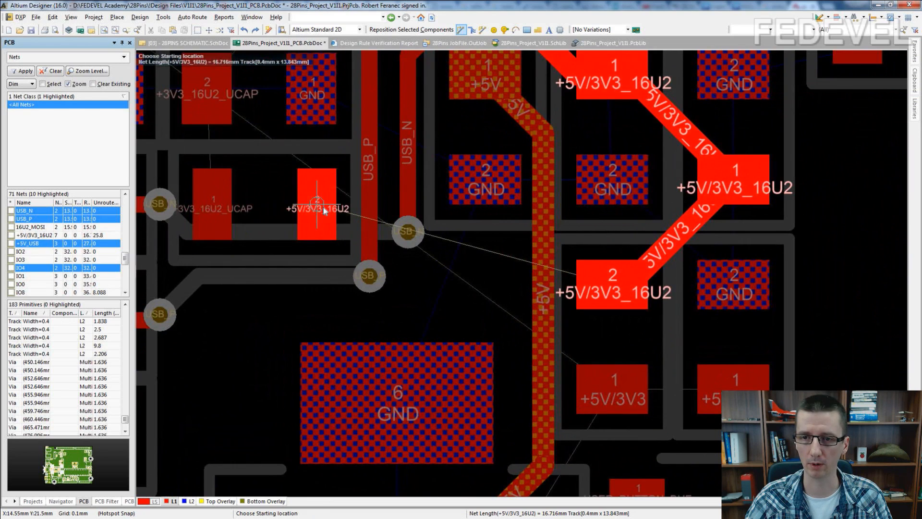
pyautogui.click(317, 207)
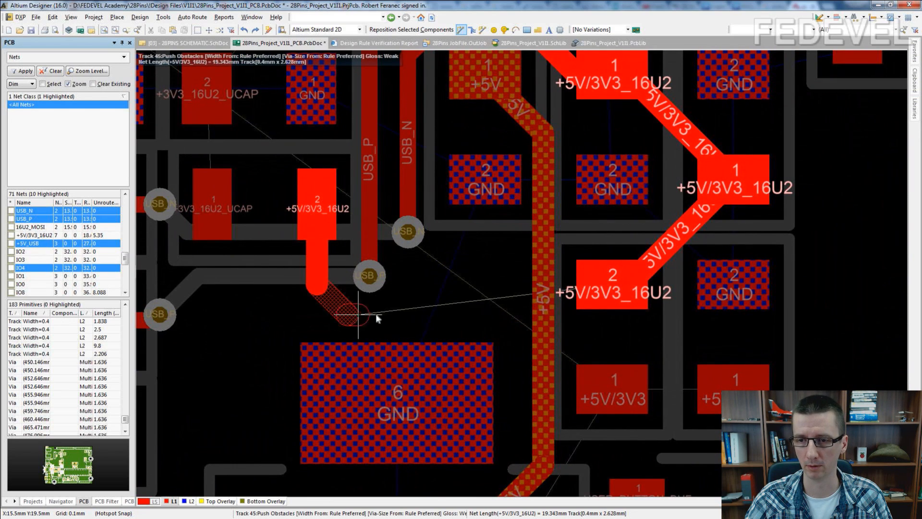
pyautogui.click(393, 316)
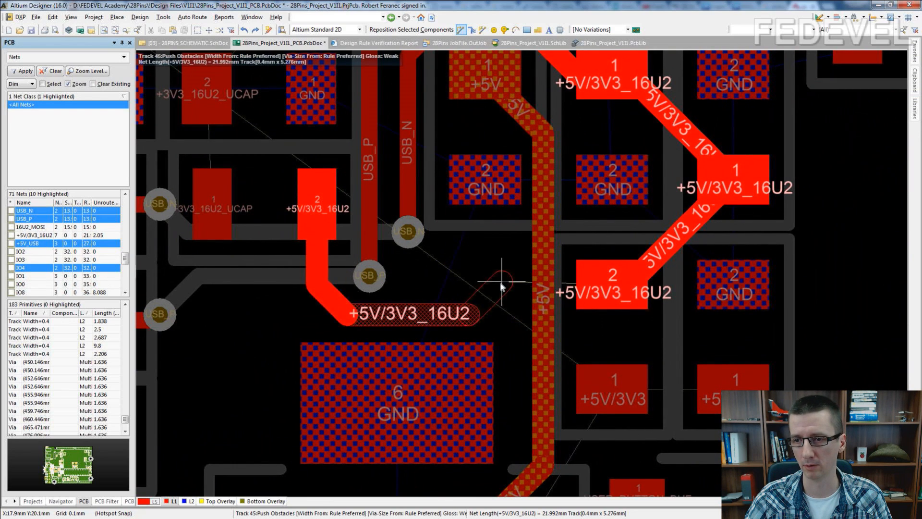
pyautogui.click(502, 283)
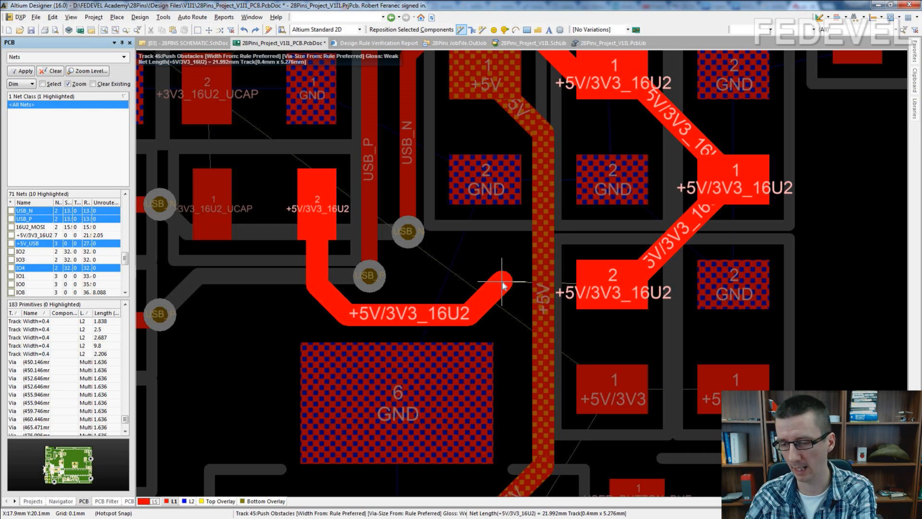
# Place a via, route +5V/3V3_16U2 on L2 beneath the +5V track, and finish with a via on the existing diagonal L1 track
pyautogui.press('KP_Multiply')
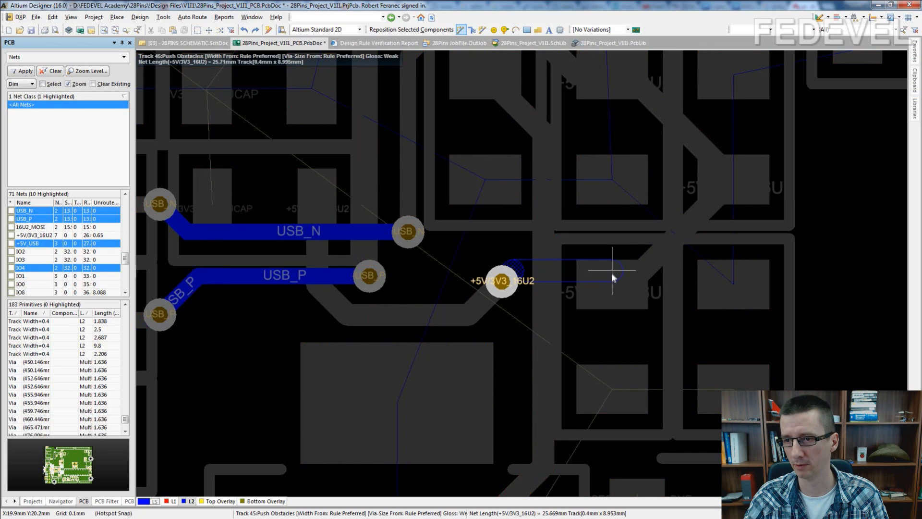
pyautogui.click(682, 234)
pyautogui.click(682, 235)
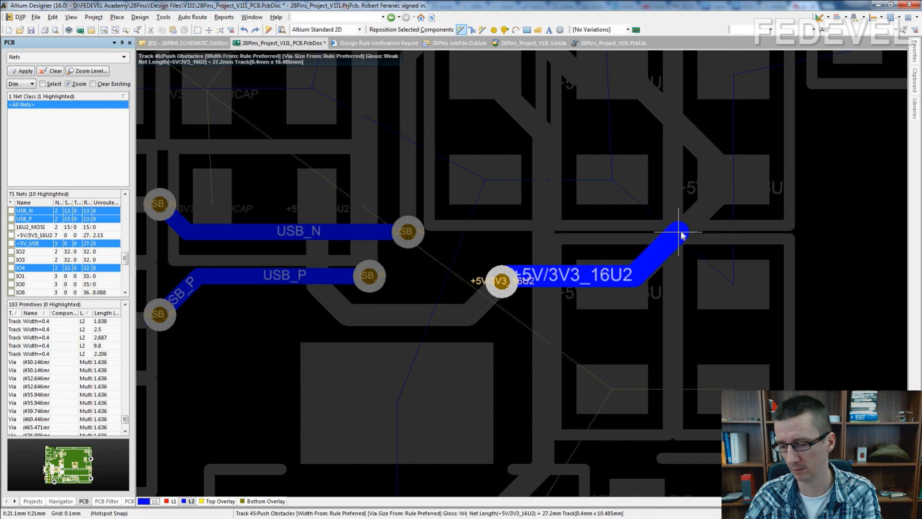
pyautogui.press('KP_Multiply')
pyautogui.rightClick(682, 235)
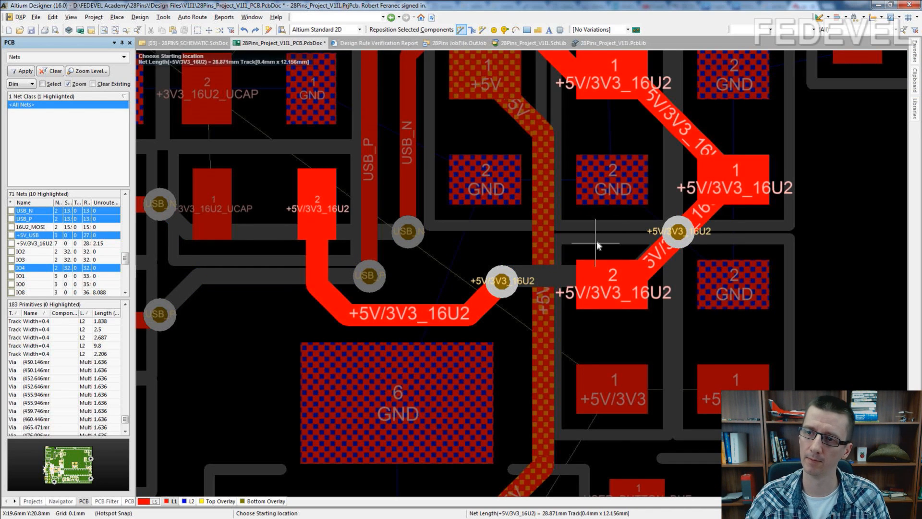
pyautogui.rightClick(597, 246)
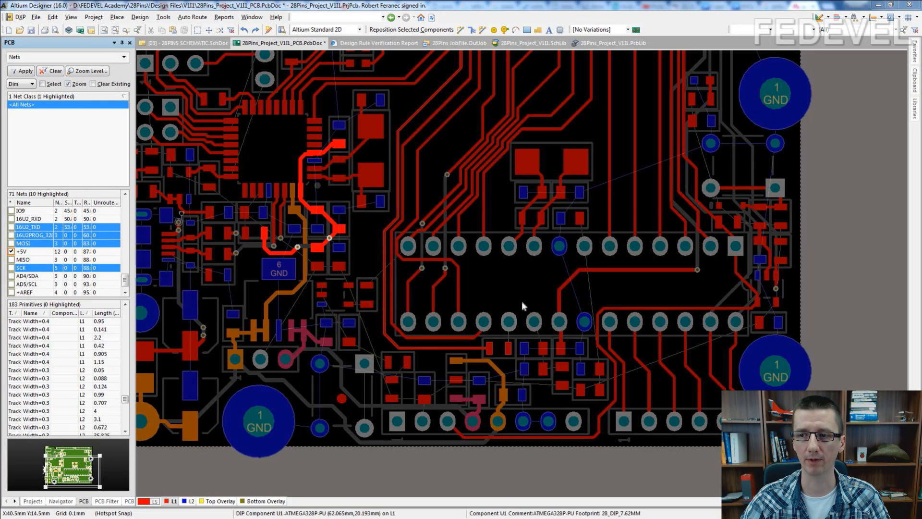
# Shift the diagonal +AREF segment on L1 so that it runs straight into U1 pin 21
pyautogui.keyDown('ctrl'); pyautogui.scroll(5, 590, 256); pyautogui.keyUp('ctrl')
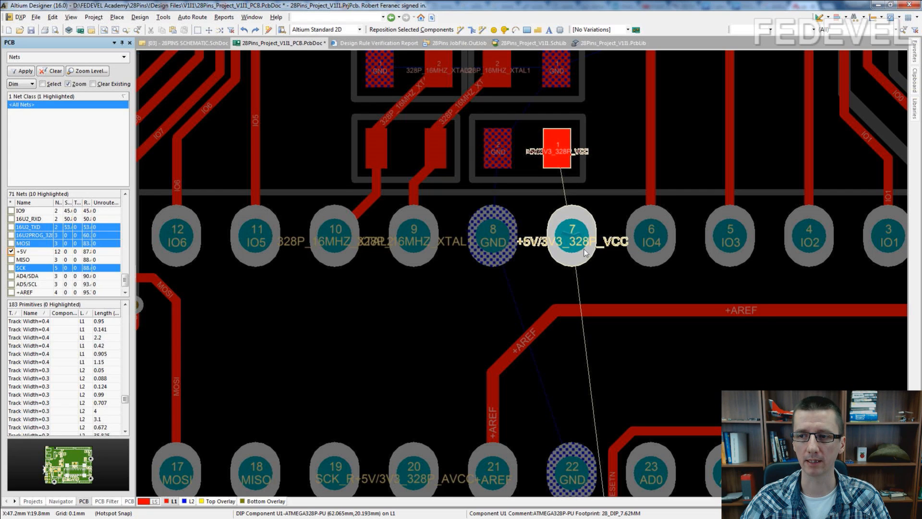
pyautogui.moveTo(619, 280); pyautogui.dragTo(495, 165, button='right')
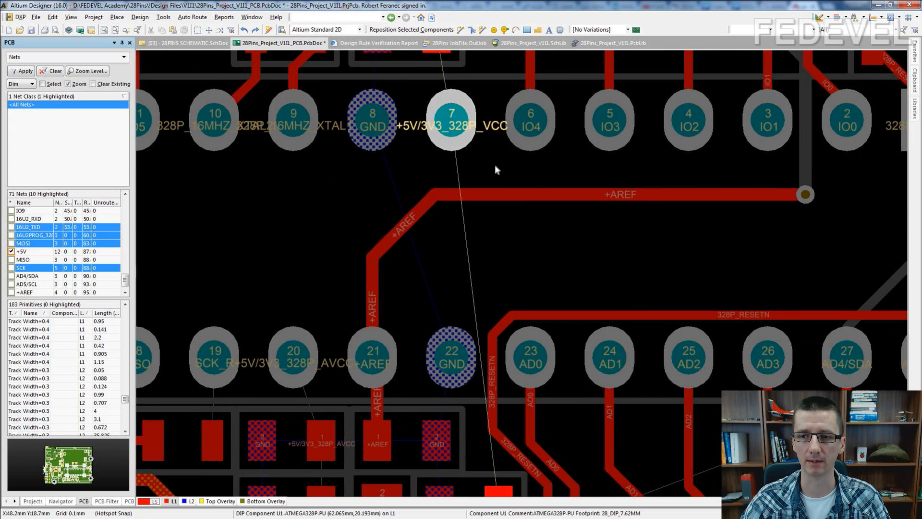
pyautogui.moveTo(426, 217); pyautogui.dragTo(479, 241)
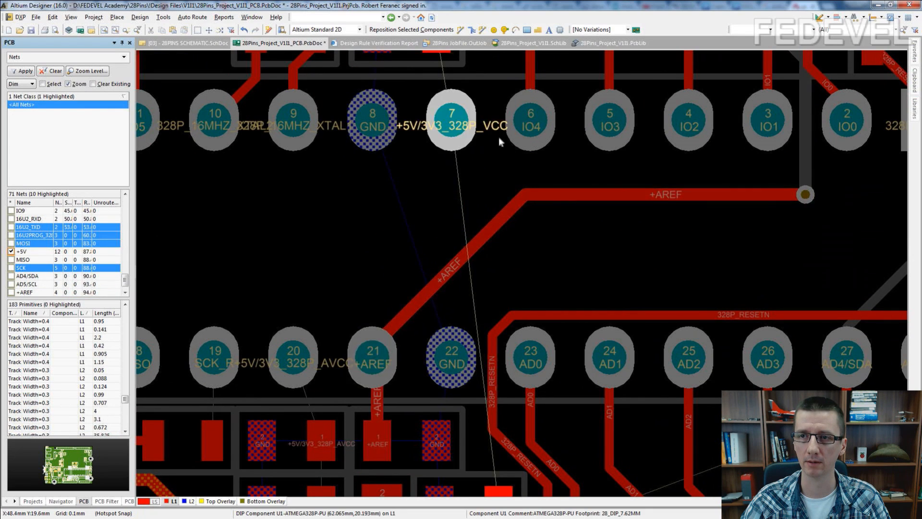
# Route +5V/3V3_328P_VCC on L1 from the pad 1 above U1 to U1 pin 7
pyautogui.moveTo(499, 137); pyautogui.dragTo(487, 186, button='right')
pyautogui.click(459, 32)
pyautogui.keyDown('ctrl'); pyautogui.scroll(1, 434, 103); pyautogui.keyUp('ctrl')
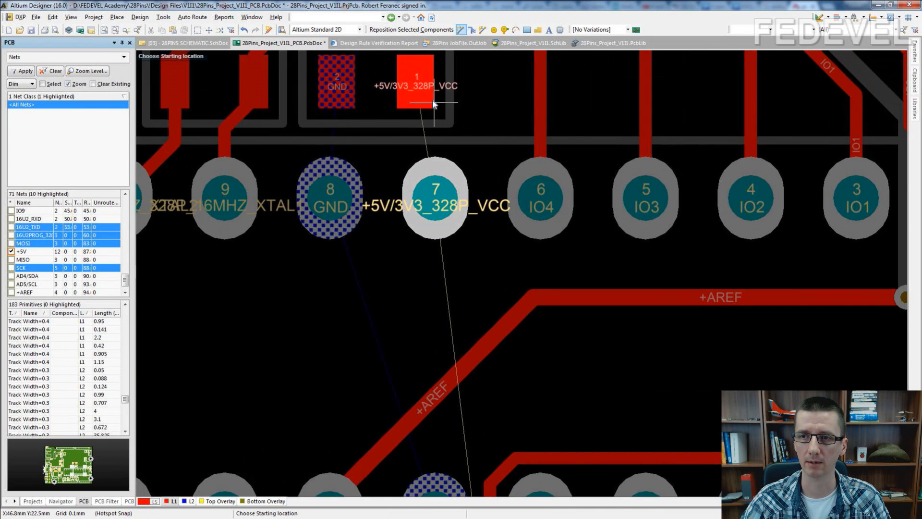
pyautogui.click(425, 121)
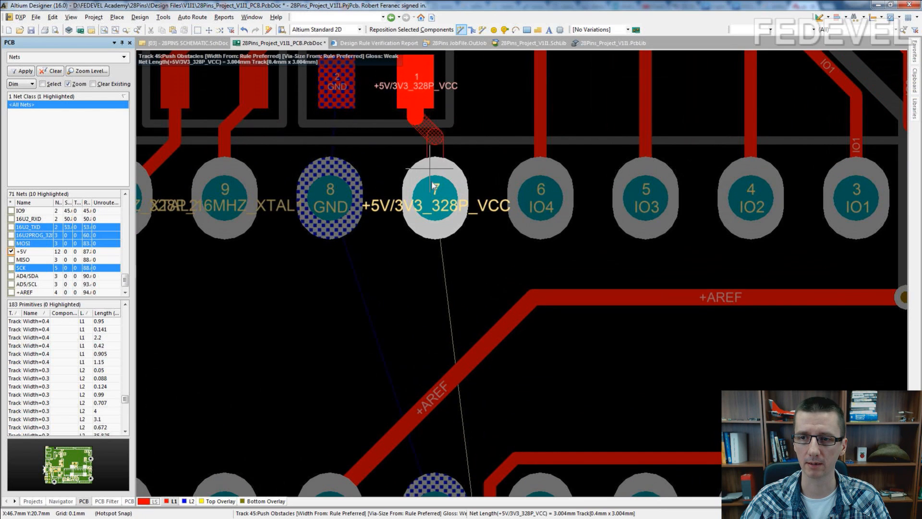
pyautogui.click(435, 198)
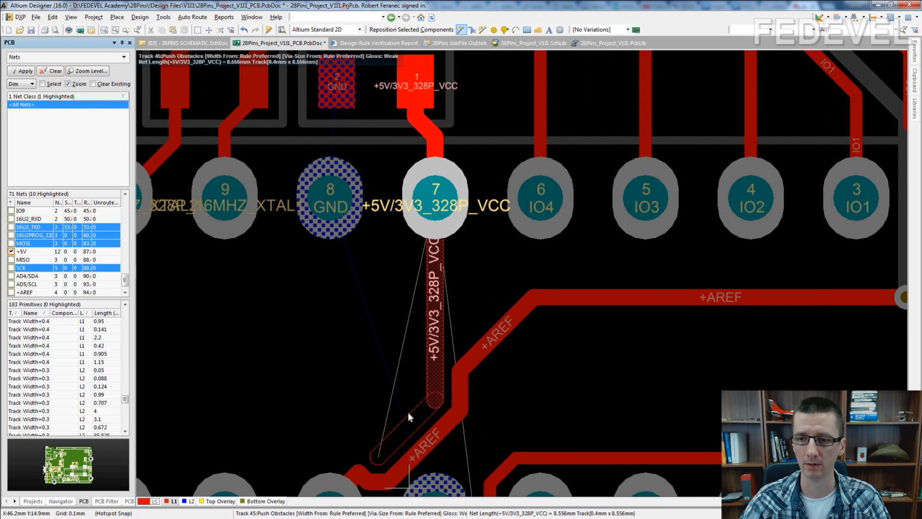
# Continue +5V/3V3_328P_VCC from U1 pin 7 to a via beside +AREF, and on L2 between pins 22 and 23 toward the lower pads
pyautogui.scroll(-3, 404, 425)
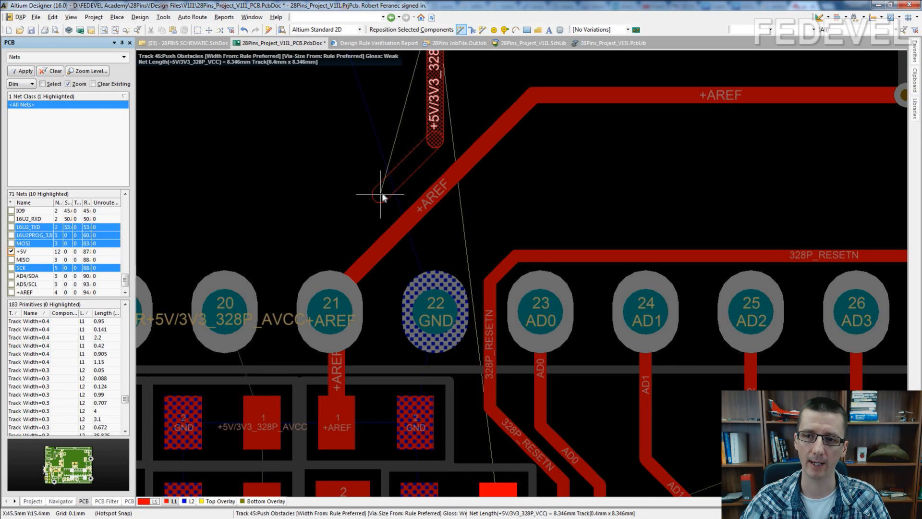
pyautogui.press('KP_Multiply')
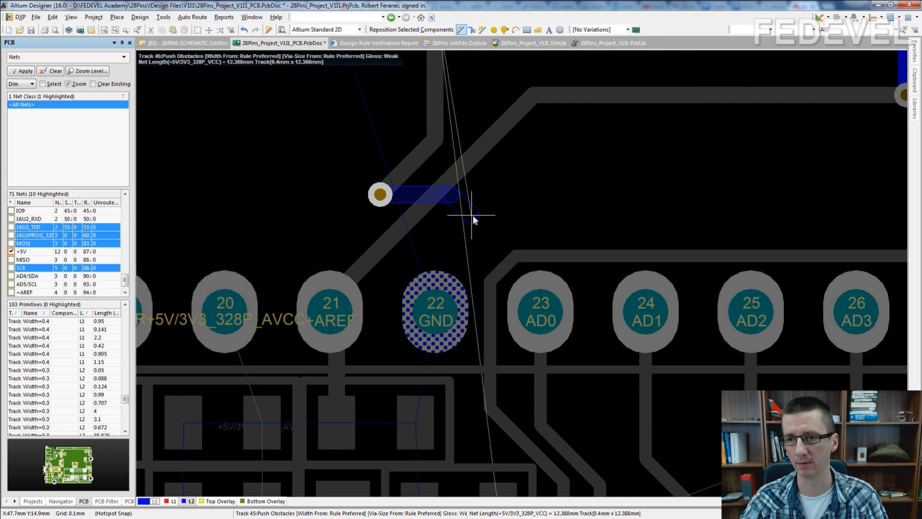
pyautogui.click(475, 215)
pyautogui.scroll(-5, 498, 384)
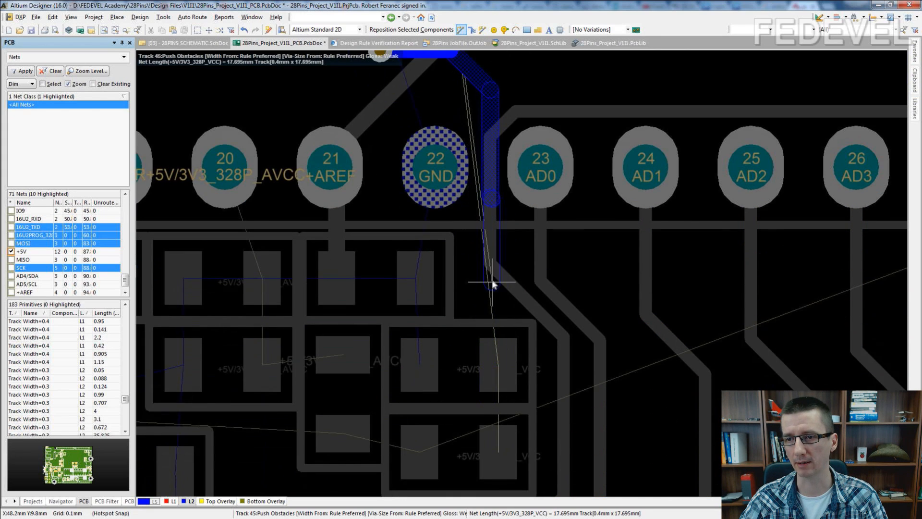
pyautogui.click(488, 269)
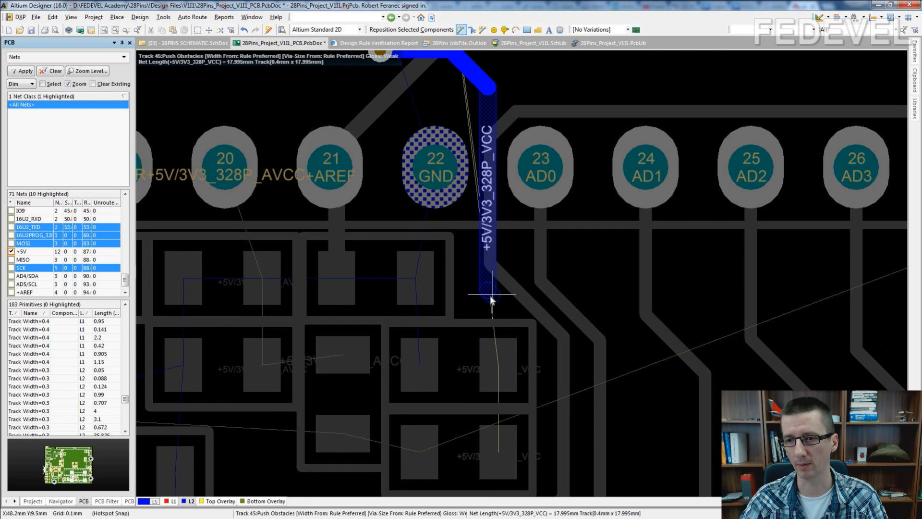
pyautogui.click(488, 304)
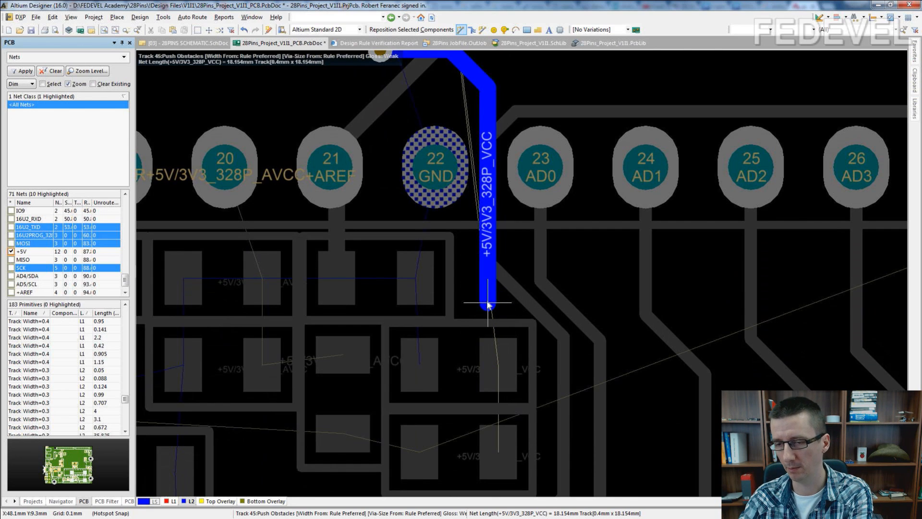
# Return +5V/3V3_328P_VCC to L1 through a via and connect it to pad 1 and the pad 2 below it
pyautogui.press('KP_Multiply')
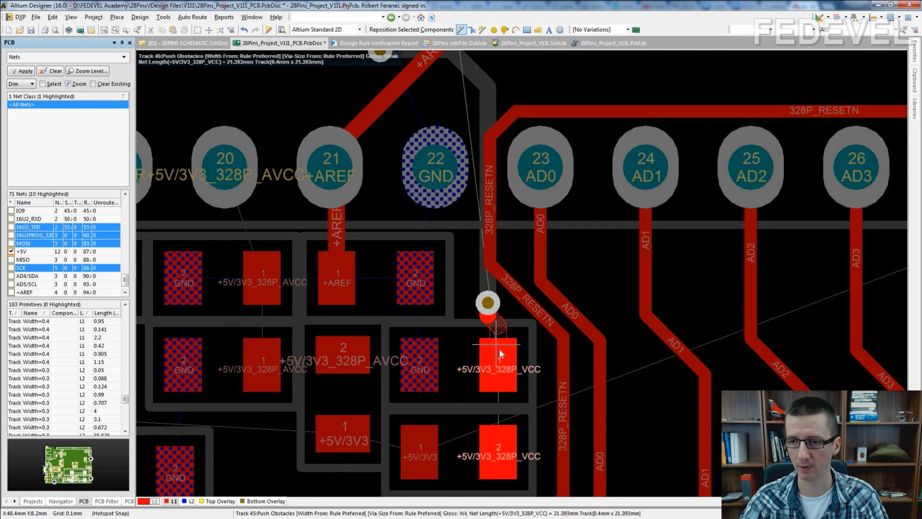
pyautogui.click(499, 359)
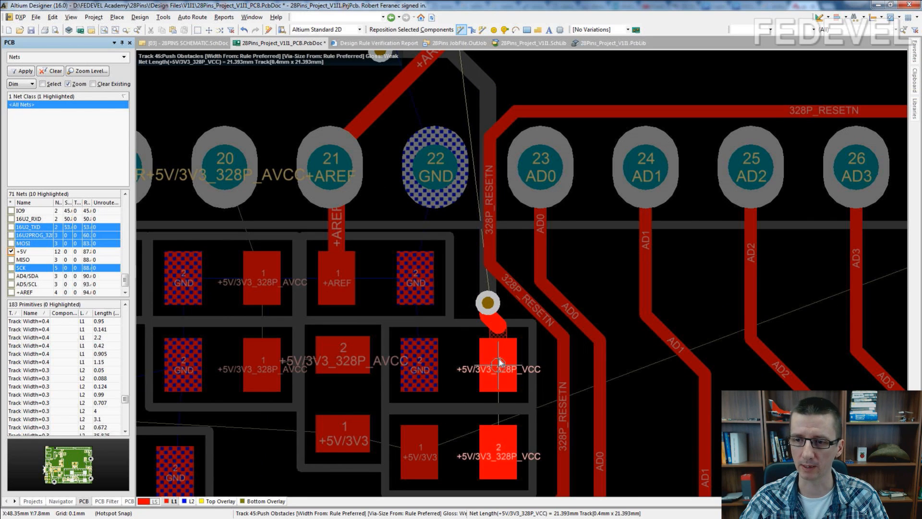
pyautogui.click(498, 445)
pyautogui.keyDown('ctrl'); pyautogui.scroll(-4, 473, 268); pyautogui.keyUp('ctrl')
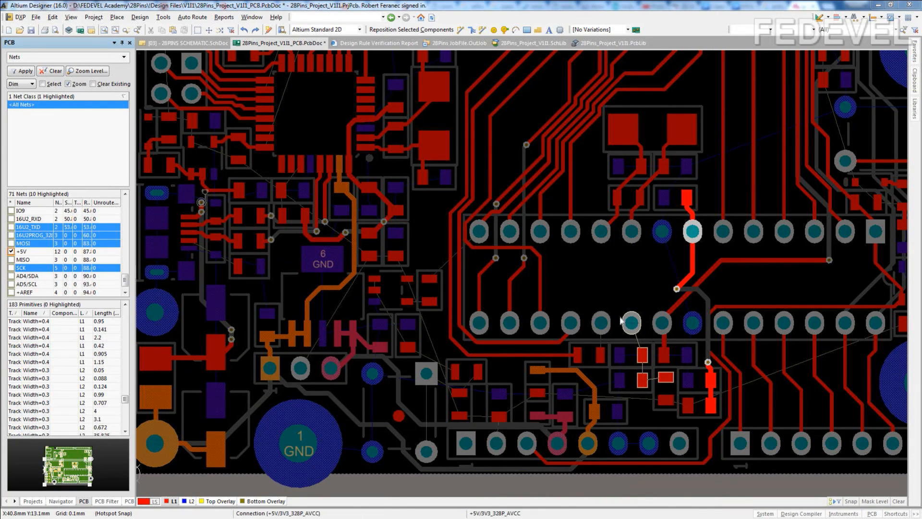
# Route +5V/3V3_328P_AVCC on L1 from U1 pin 20 through both capacitor pads 1 to the adjacent pad 2
pyautogui.keyDown('ctrl'); pyautogui.scroll(4, 613, 353); pyautogui.keyUp('ctrl')
pyautogui.keyDown('ctrl'); pyautogui.scroll(1, 479, 296); pyautogui.keyUp('ctrl')
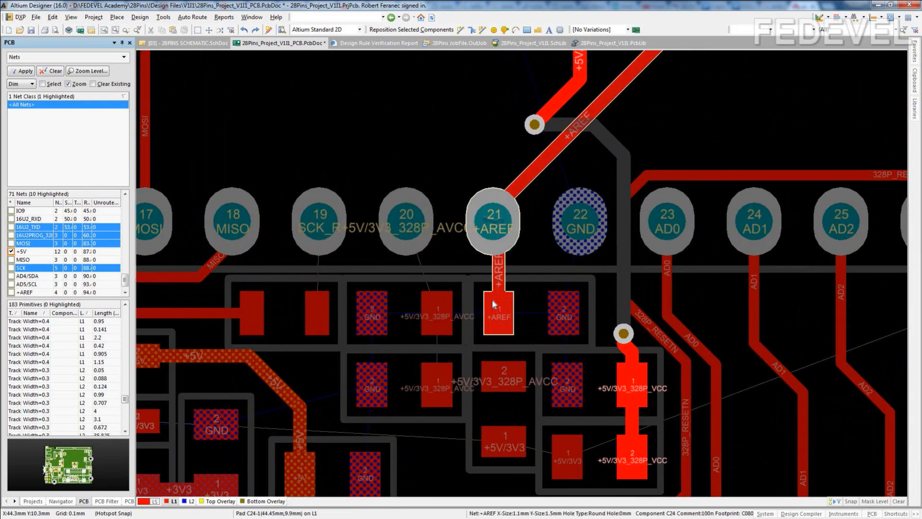
pyautogui.click(460, 29)
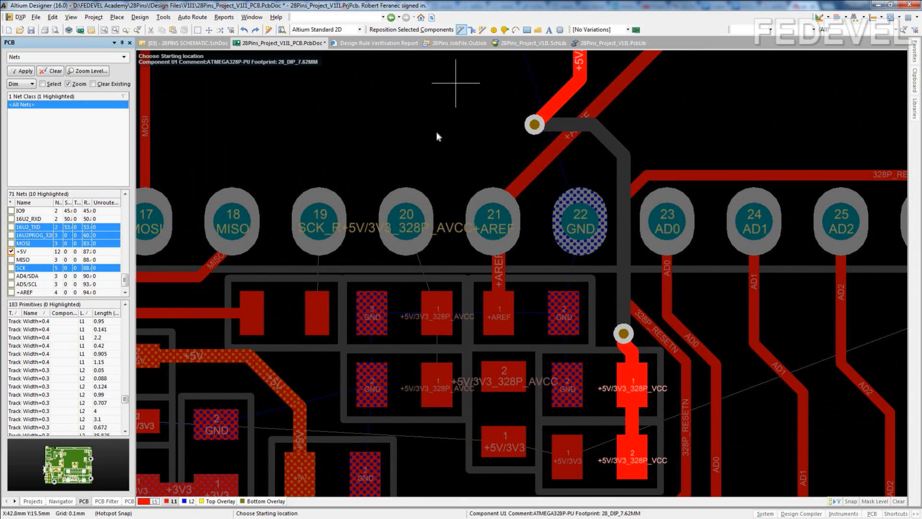
pyautogui.click(406, 219)
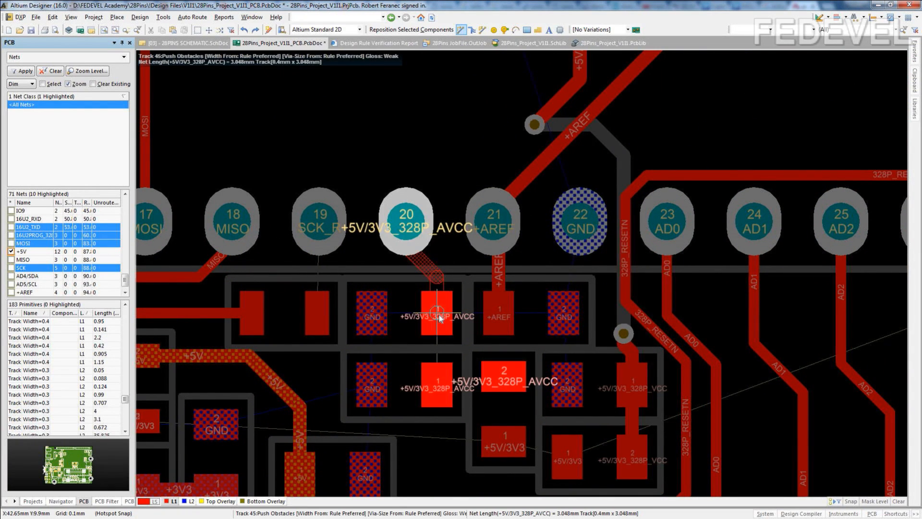
pyautogui.click(438, 390)
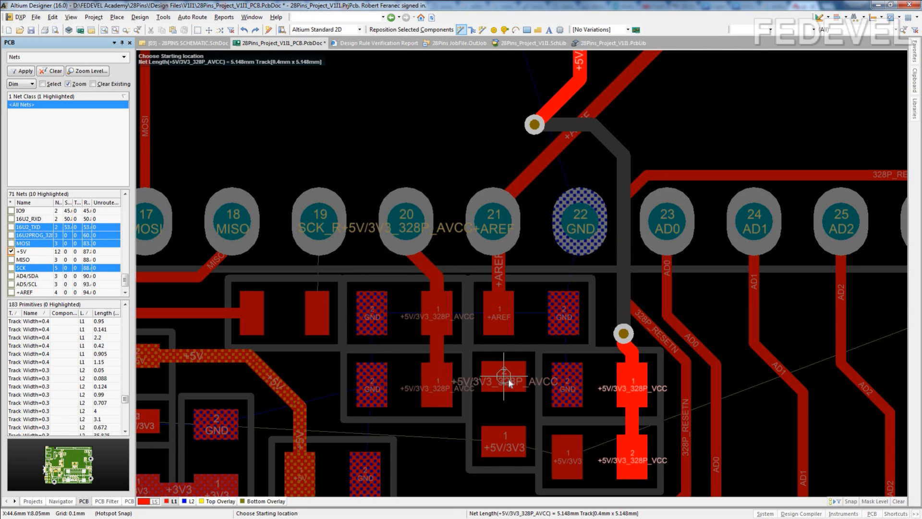
pyautogui.rightClick(440, 386)
# Route SCK_R on L1 from U1 pin 19 to the SCK_R pad 1 below it with a 0.3 mm track width
pyautogui.keyDown('ctrl'); pyautogui.scroll(2, 445, 281); pyautogui.keyUp('ctrl')
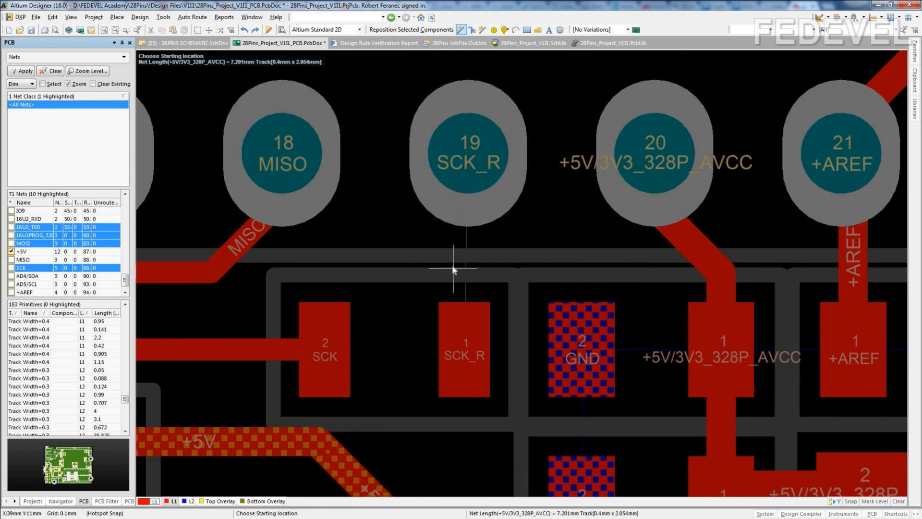
pyautogui.click(470, 151)
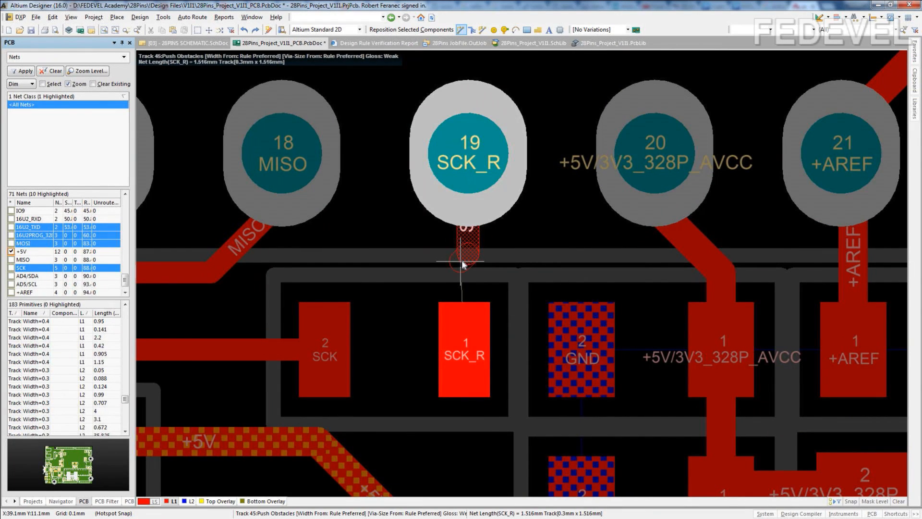
pyautogui.press('Tab')
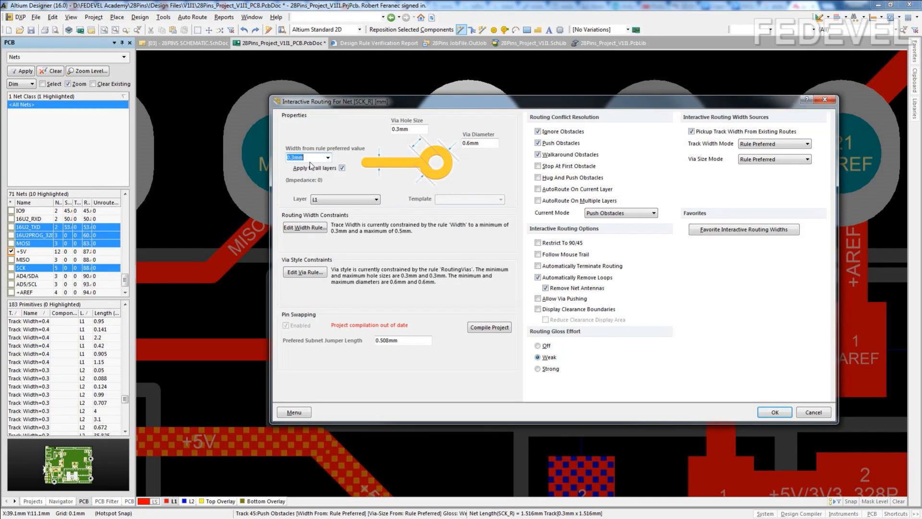
pyautogui.press('Return')
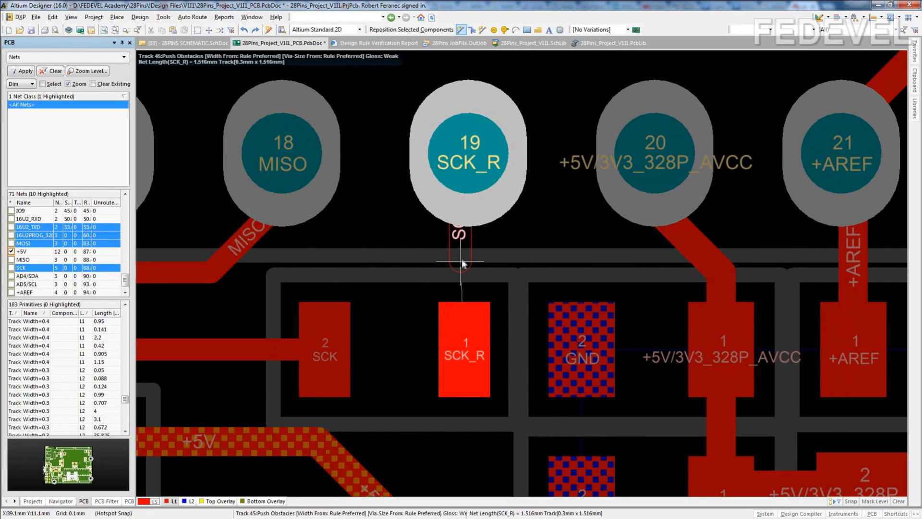
pyautogui.click(464, 348)
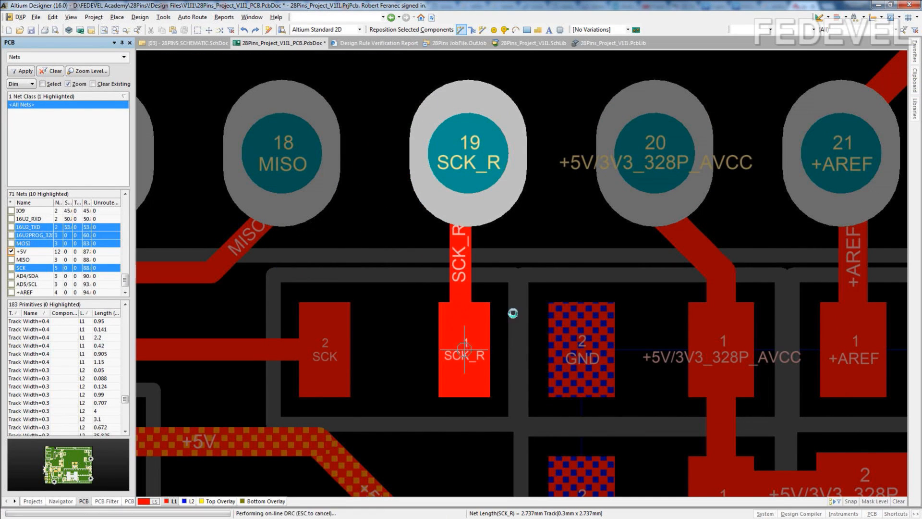
# Route USER_BUTTON on L1 from the button's pin 2 through pin 1 to the nearby component's pad 1
pyautogui.keyDown('ctrl'); pyautogui.scroll(-5, 543, 257); pyautogui.keyUp('ctrl')
pyautogui.keyDown('ctrl'); pyautogui.scroll(5, 230, 393); pyautogui.keyUp('ctrl')
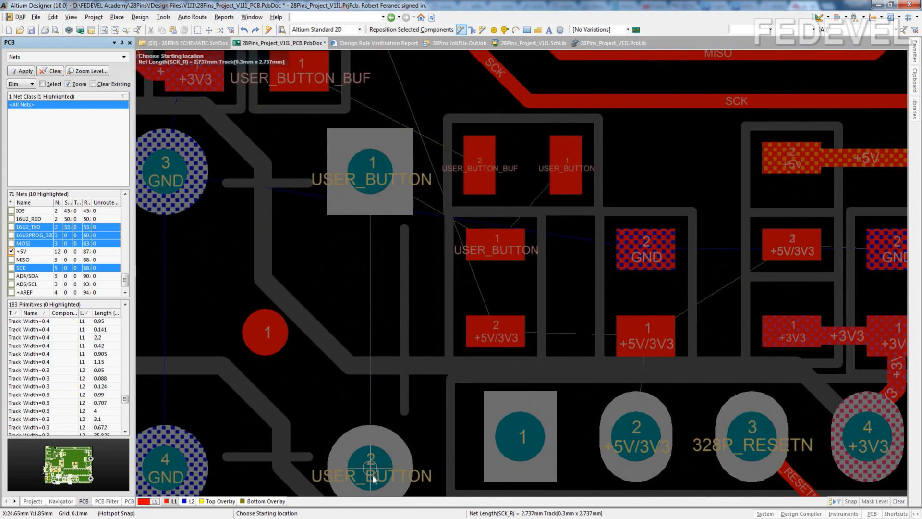
pyautogui.click(374, 479)
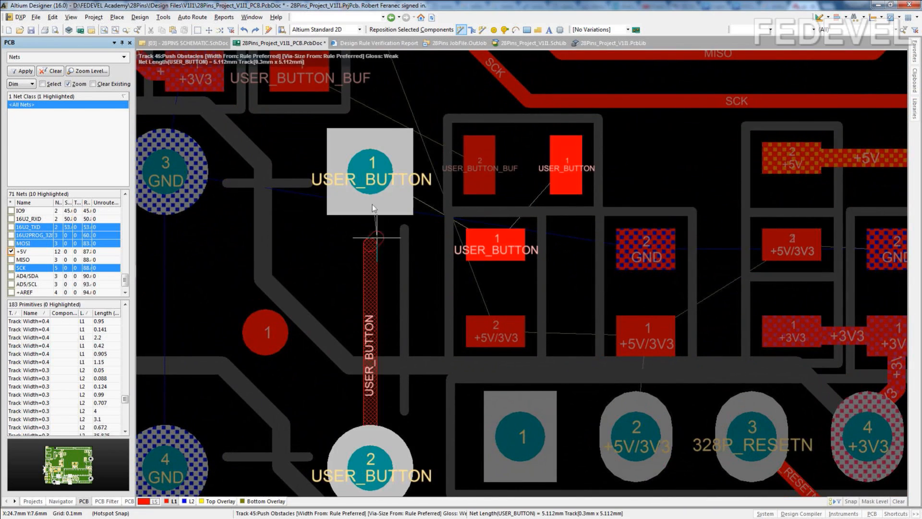
pyautogui.click(497, 246)
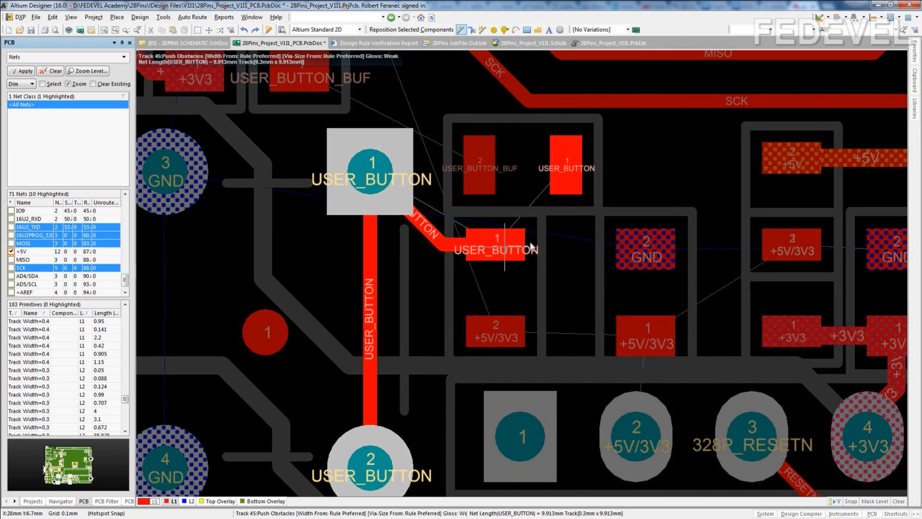
# Finish USER_BUTTON at the resistor's pad 1 and route USER_BUTTON_BUF on L1 from the capacitor's pad 1 to the resistor's pad 2
pyautogui.click(566, 168)
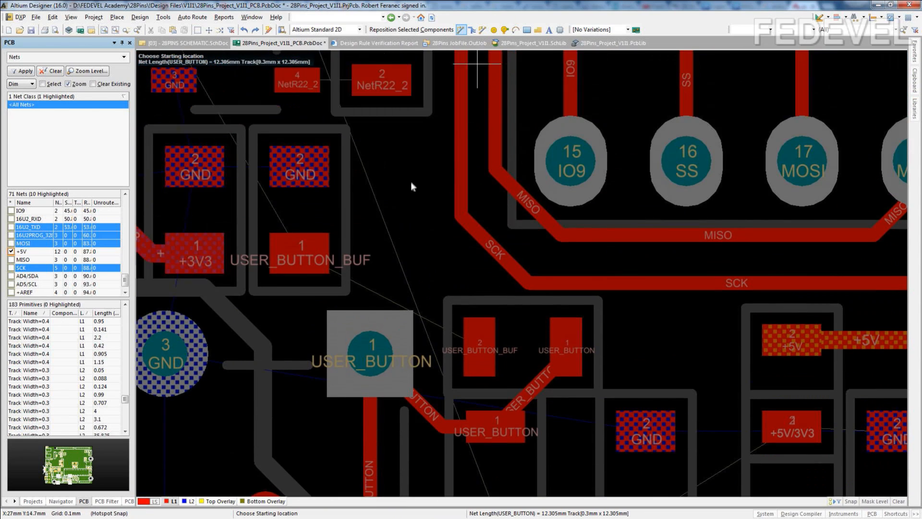
pyautogui.click(318, 265)
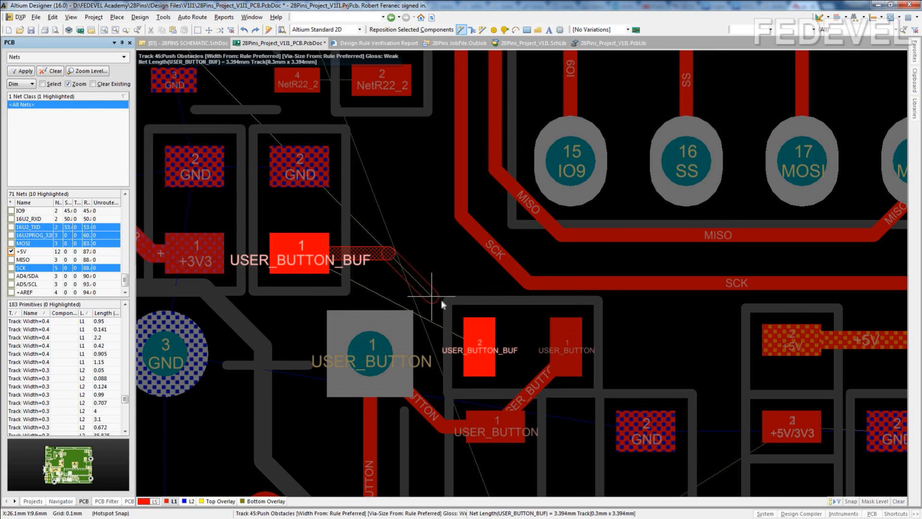
pyautogui.click(480, 347)
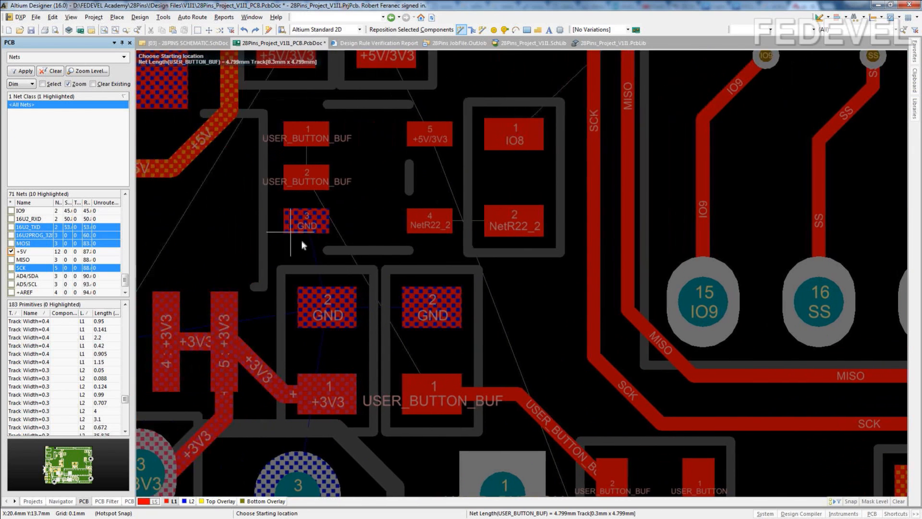
# Extend USER_BUTTON_BUF on L1 from the capacitor's pad 1 up between the parts to the buffer's pin 2 and on to pin 1
pyautogui.click(385, 374)
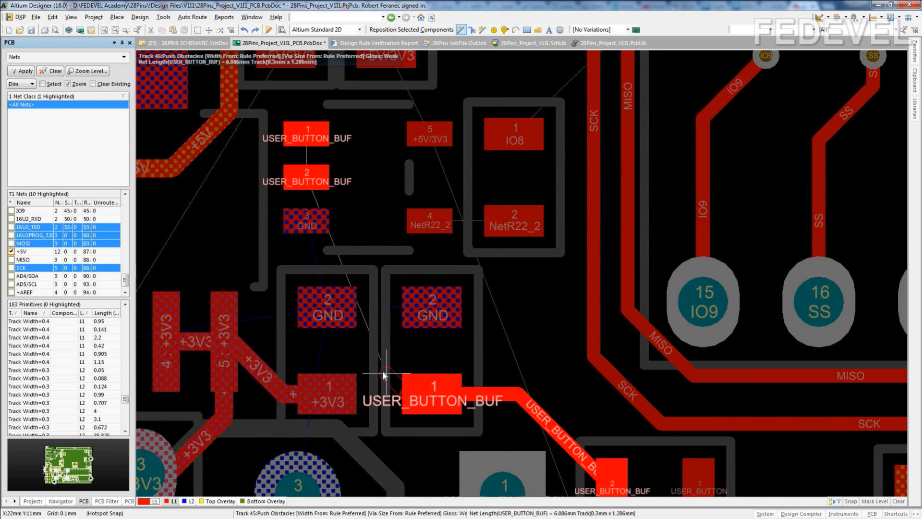
pyautogui.click(378, 292)
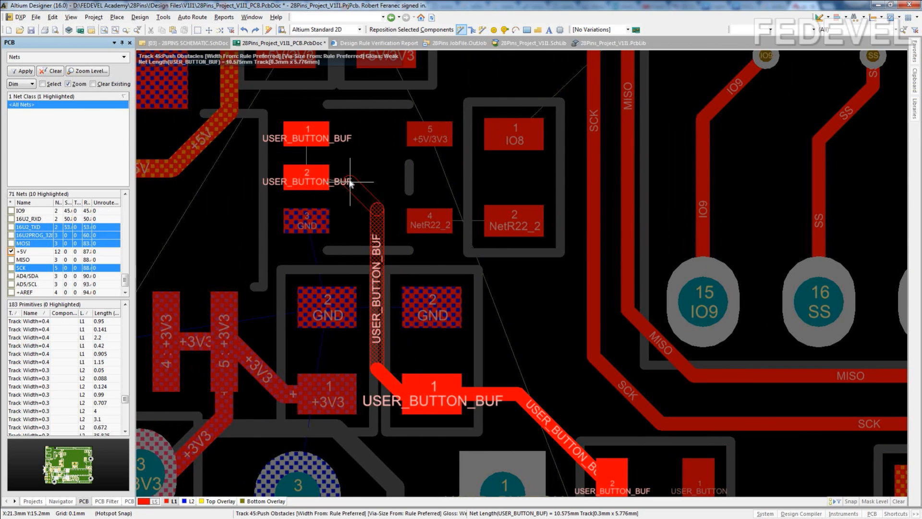
pyautogui.click(350, 182)
pyautogui.click(311, 178)
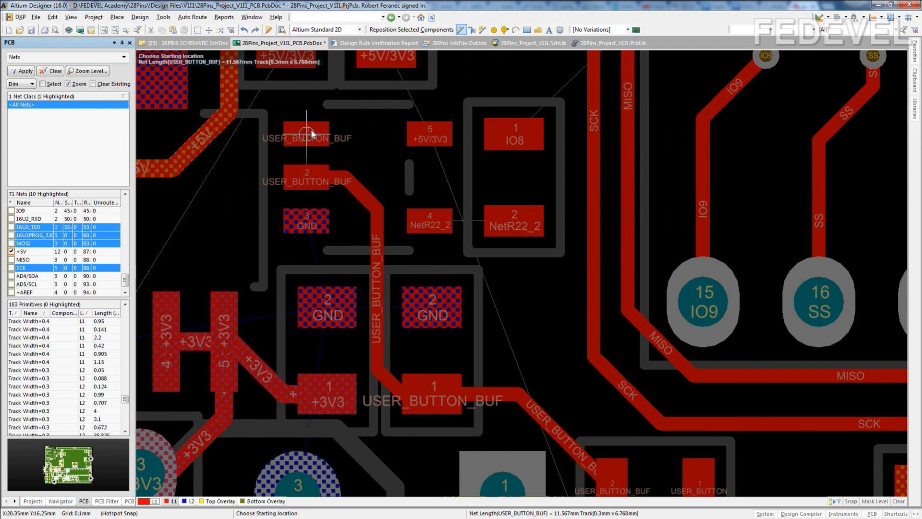
pyautogui.rightClick(307, 179)
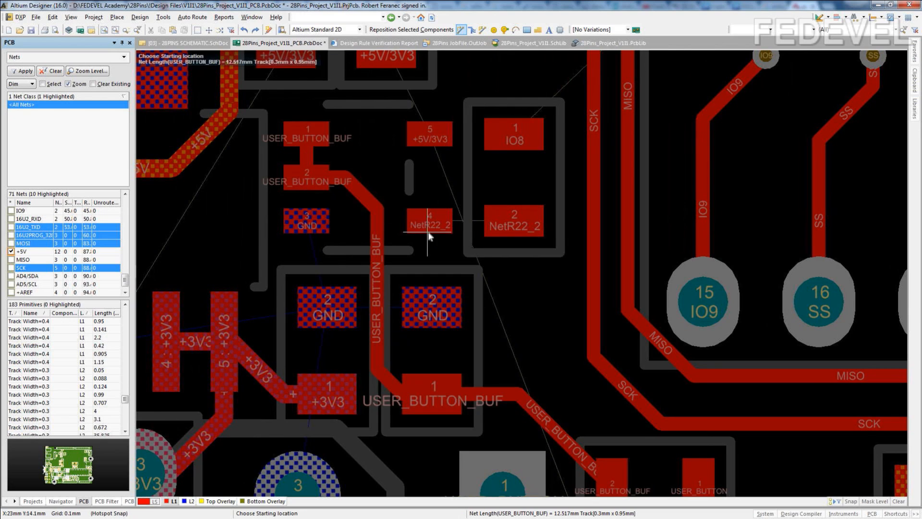
# Route NetR22_2 on L1 from the buffer's pin 4 to the resistor's pad 2, and IO8 from its pad 1 through a via on L2 to pin 14
pyautogui.click(427, 221)
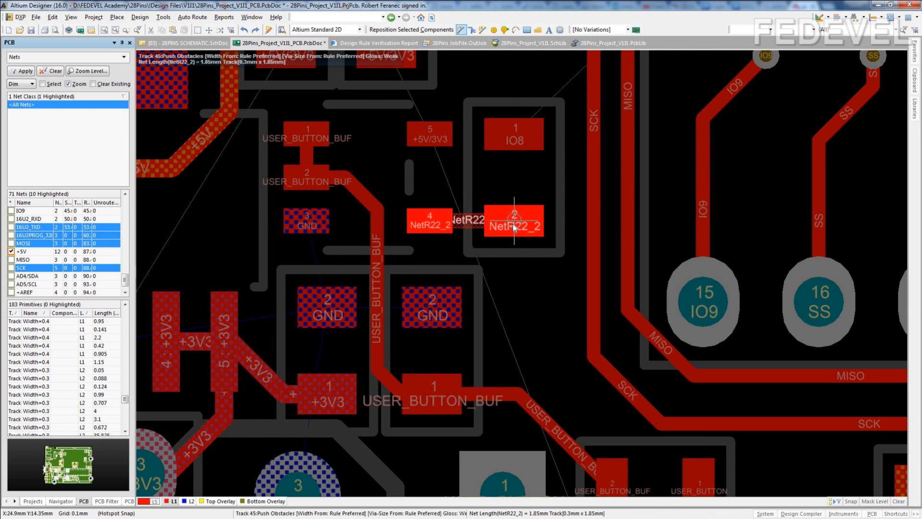
pyautogui.click(514, 226)
pyautogui.scroll(2, 533, 269)
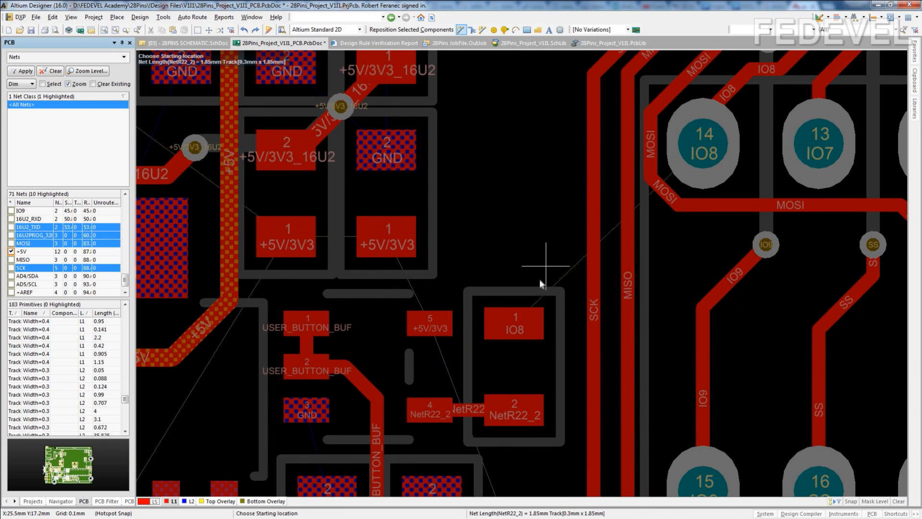
pyautogui.click(515, 323)
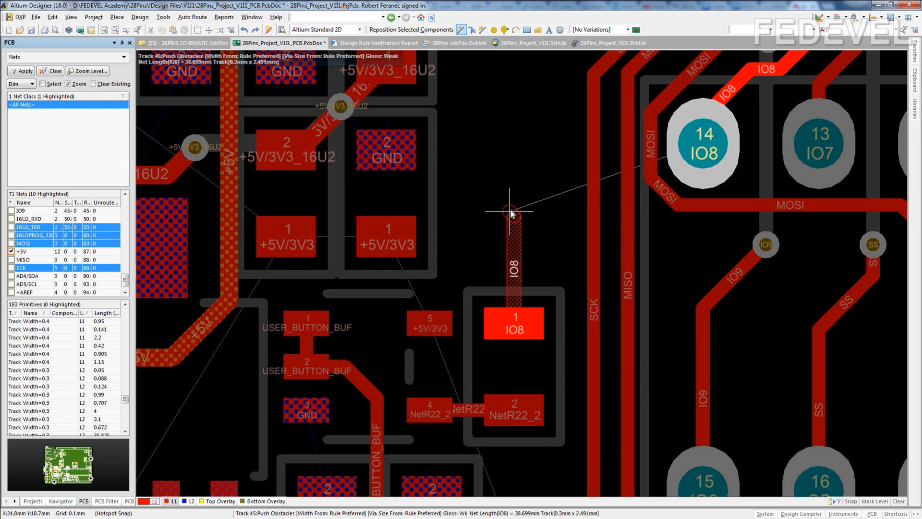
pyautogui.click(514, 212)
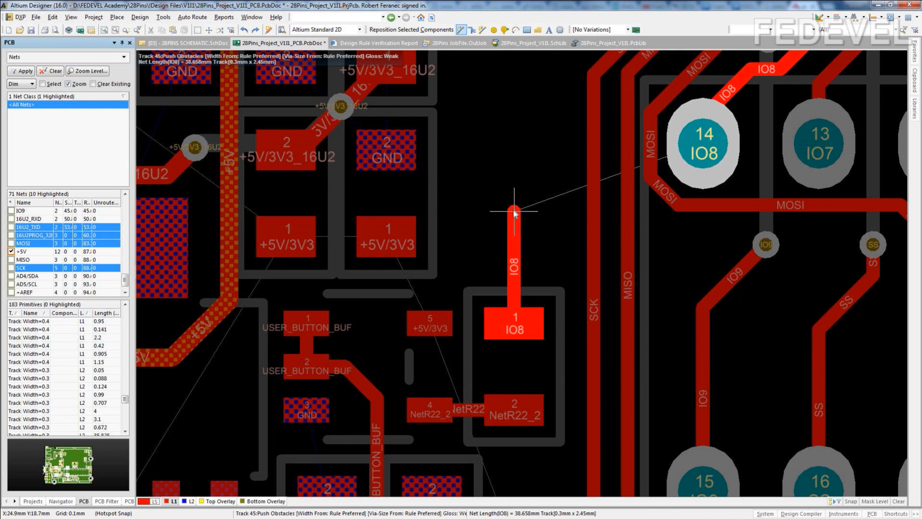
pyautogui.press('KP_Multiply')
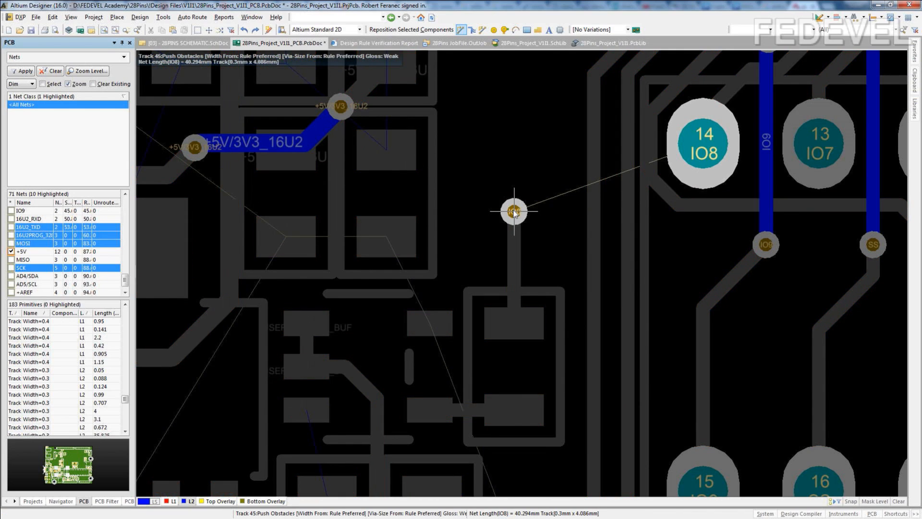
pyautogui.click(703, 146)
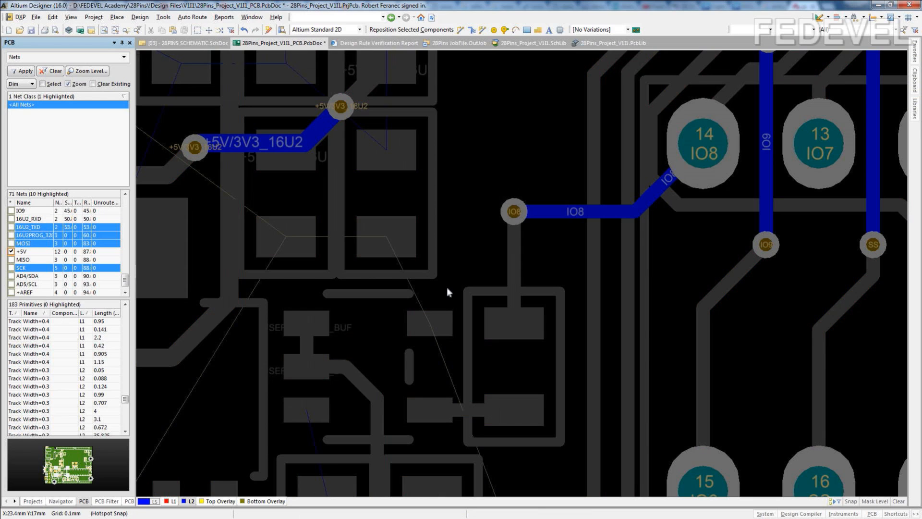
# Route NetJ7_4 on L1 from the component's pad 1 beside the USB connector to connector pin 4
pyautogui.click(174, 501)
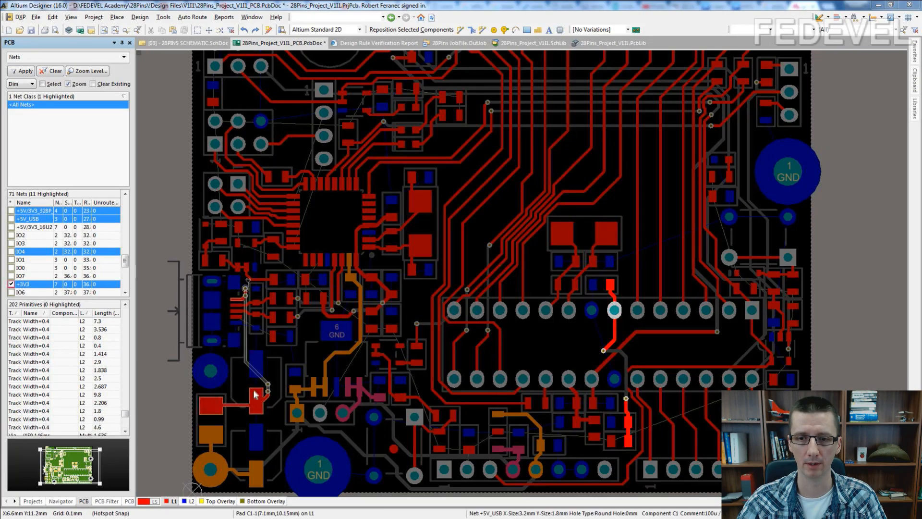
pyautogui.keyDown('ctrl'); pyautogui.scroll(5, 297, 300); pyautogui.keyUp('ctrl')
pyautogui.keyDown('ctrl'); pyautogui.scroll(3, 297, 301); pyautogui.keyUp('ctrl')
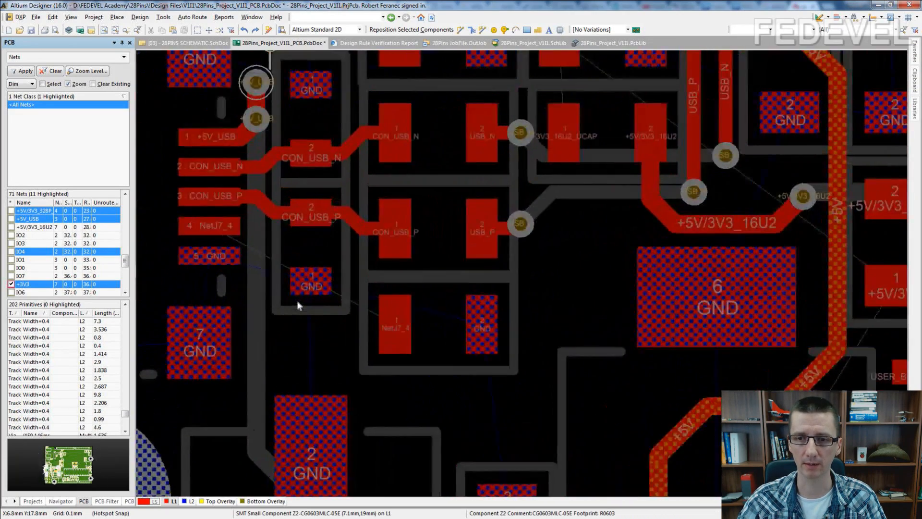
pyautogui.click(460, 32)
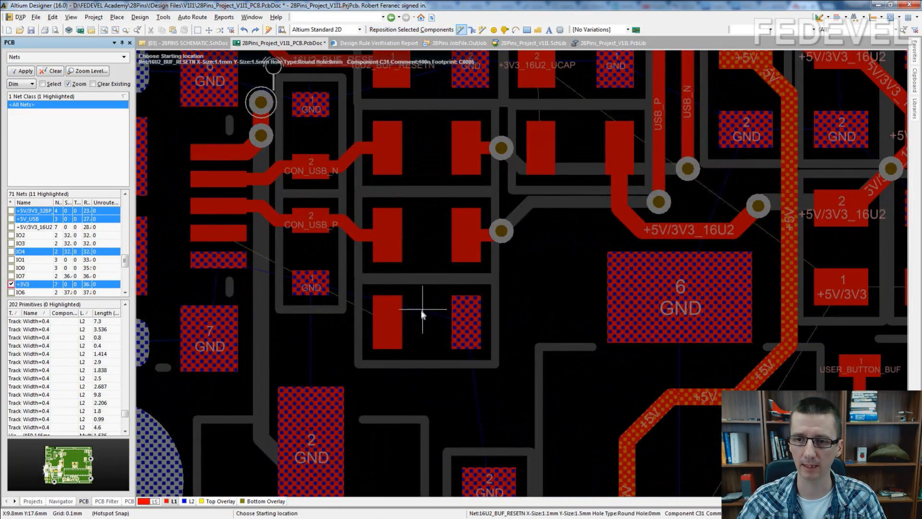
pyautogui.click(387, 319)
pyautogui.click(272, 311)
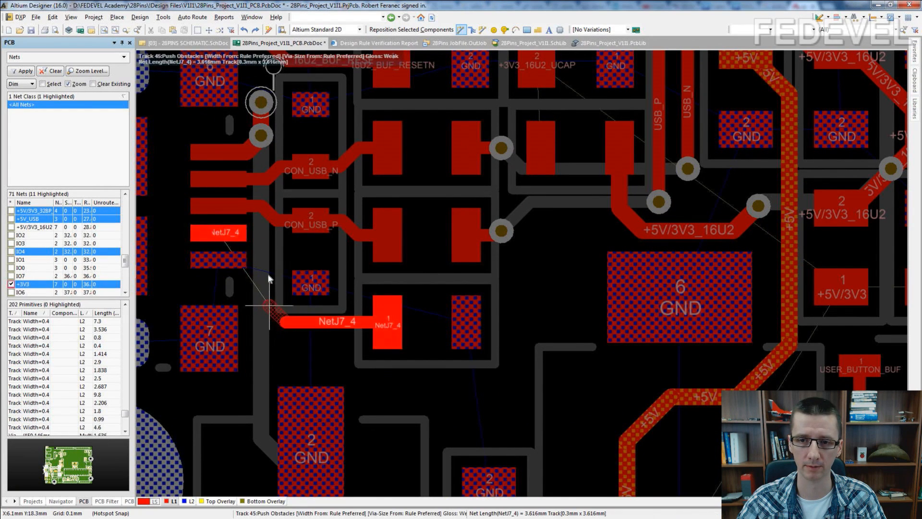
pyautogui.rightClick(223, 233)
# Route 16U2_RESETN from header pin 4 on L1, through a via down L2, to a second via on the track at U2 pin 24
pyautogui.keyDown('ctrl'); pyautogui.scroll(-7, 308, 342); pyautogui.keyUp('ctrl')
pyautogui.scroll(9, 312, 336)
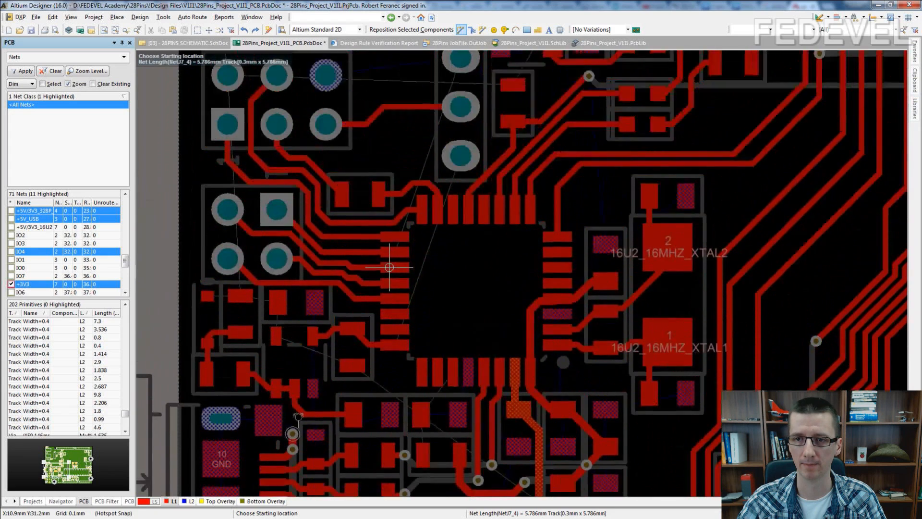
pyautogui.keyDown('ctrl'); pyautogui.scroll(3, 490, 179); pyautogui.keyUp('ctrl')
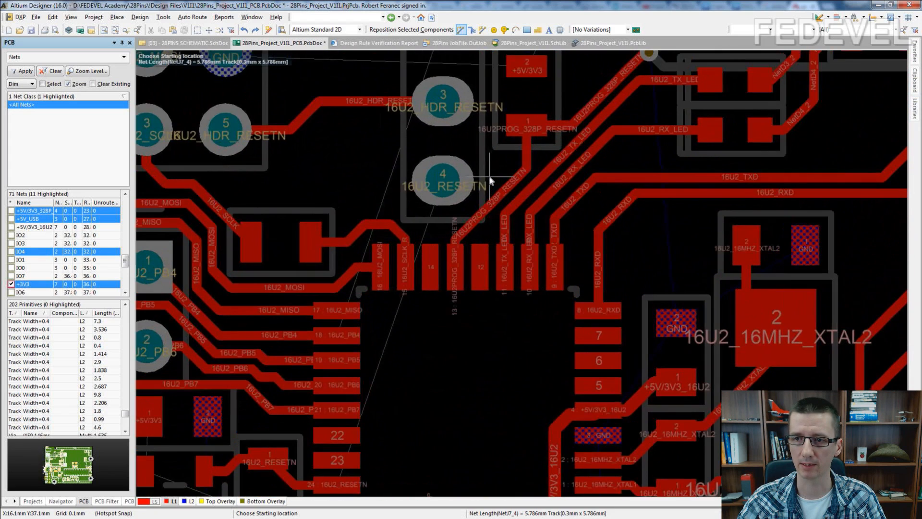
pyautogui.click(444, 184)
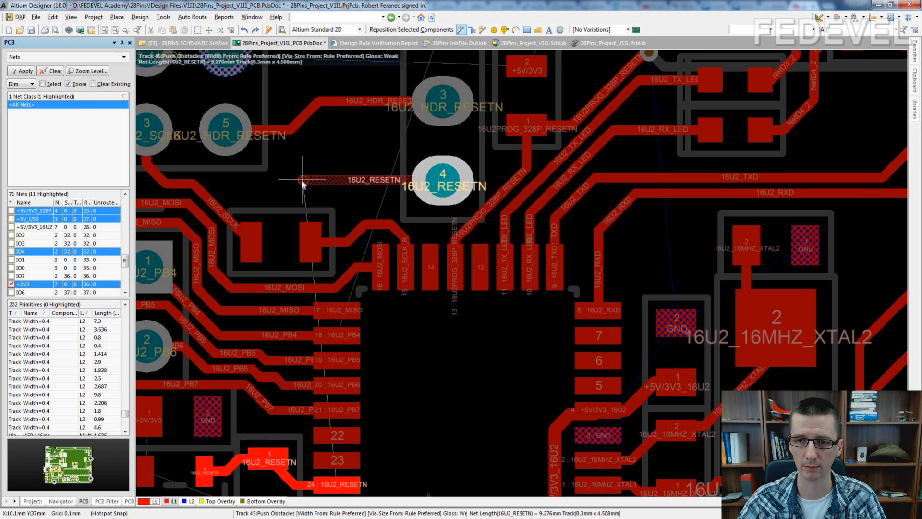
pyautogui.press('KP_Multiply')
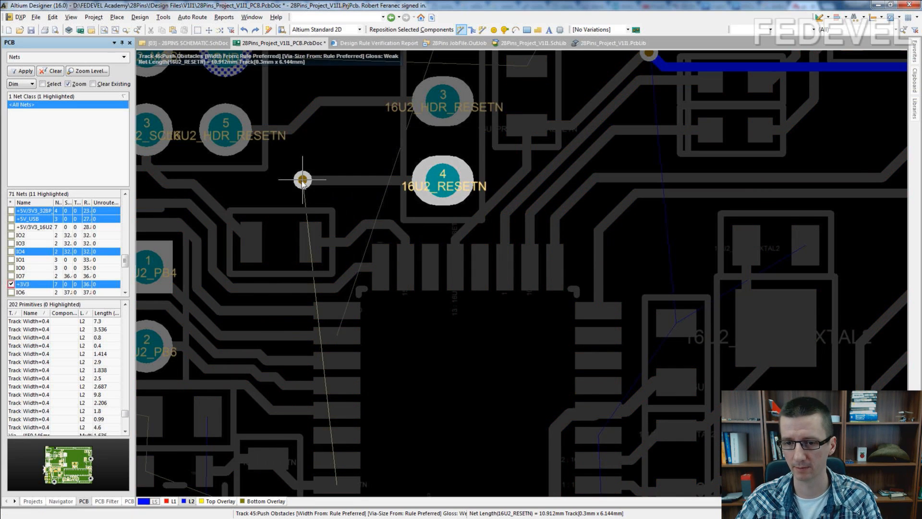
pyautogui.scroll(-3, 302, 179)
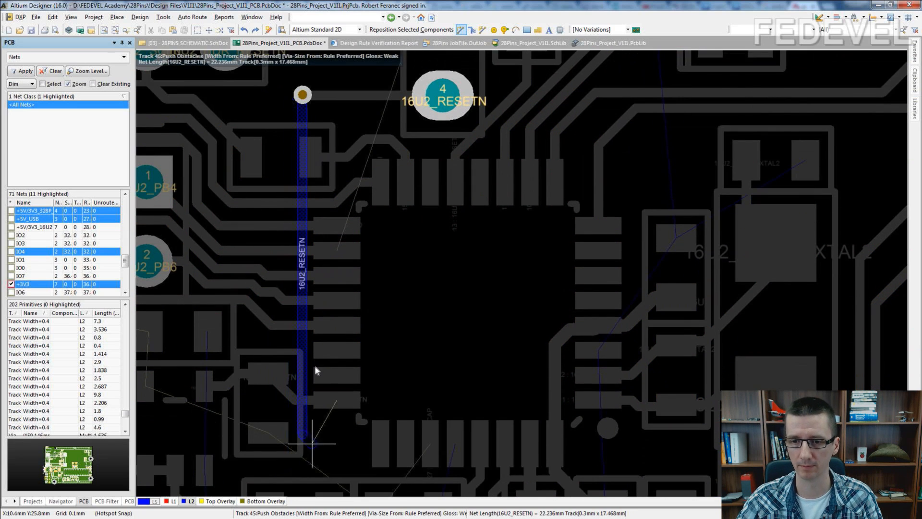
pyautogui.click(299, 400)
pyautogui.press('KP_Multiply')
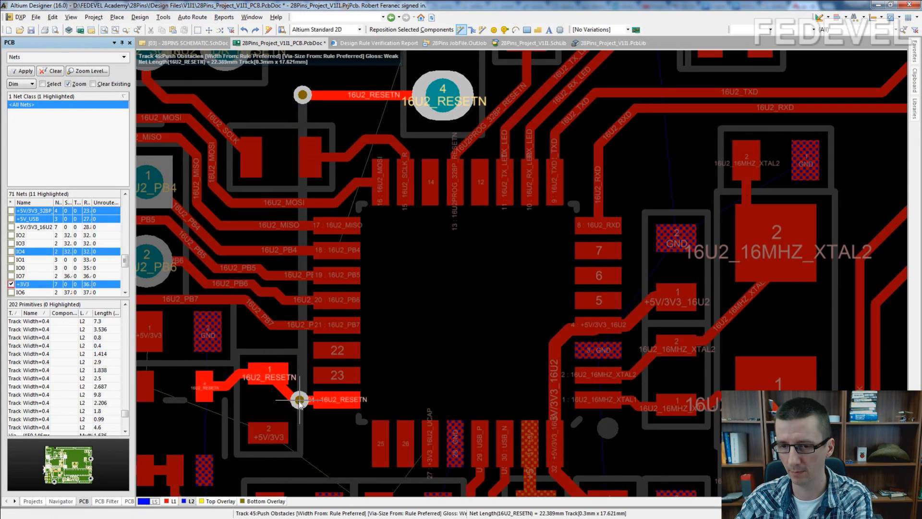
pyautogui.click(299, 400)
pyautogui.scroll(2, 361, 187)
pyautogui.rightClick(469, 172)
# Route 16U2_PB4 from header pin 2 around pin 3 on L1, through a via down L2, to a via on the track at U2 pin 18
pyautogui.scroll(3, 483, 175)
pyautogui.click(442, 166)
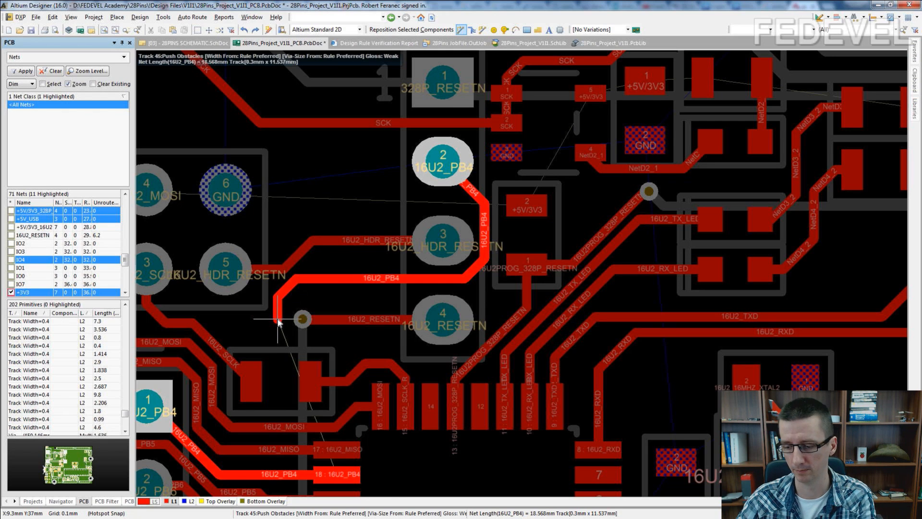
pyautogui.press('KP_Multiply')
pyautogui.scroll(-3, 256, 305)
pyautogui.scroll(-1, 256, 305)
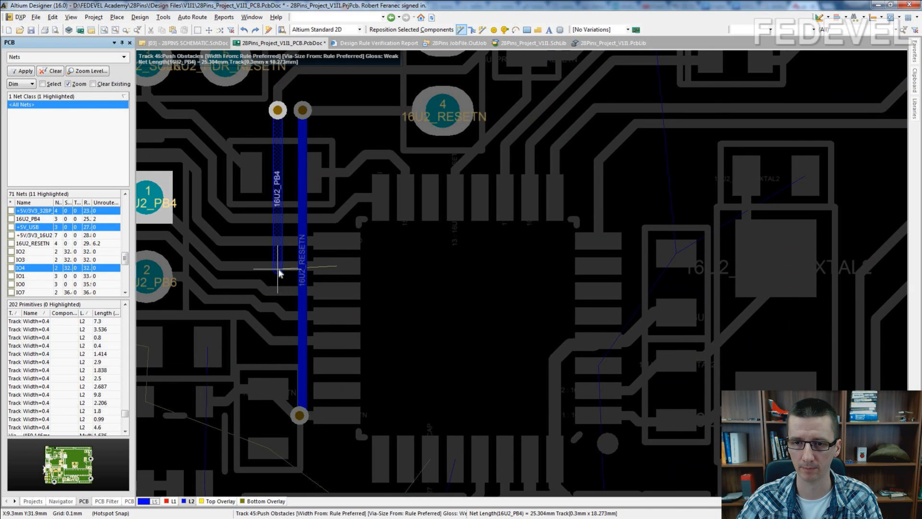
pyautogui.press('KP_Multiply')
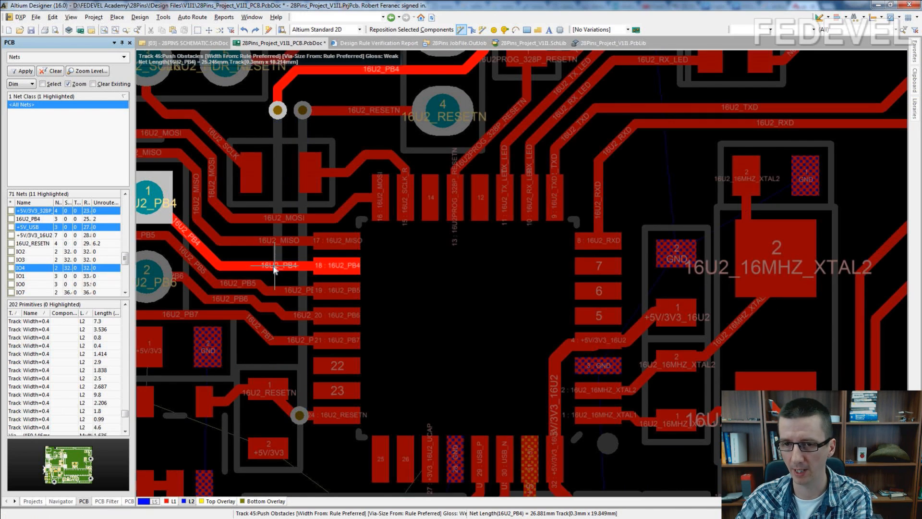
pyautogui.rightClick(281, 270)
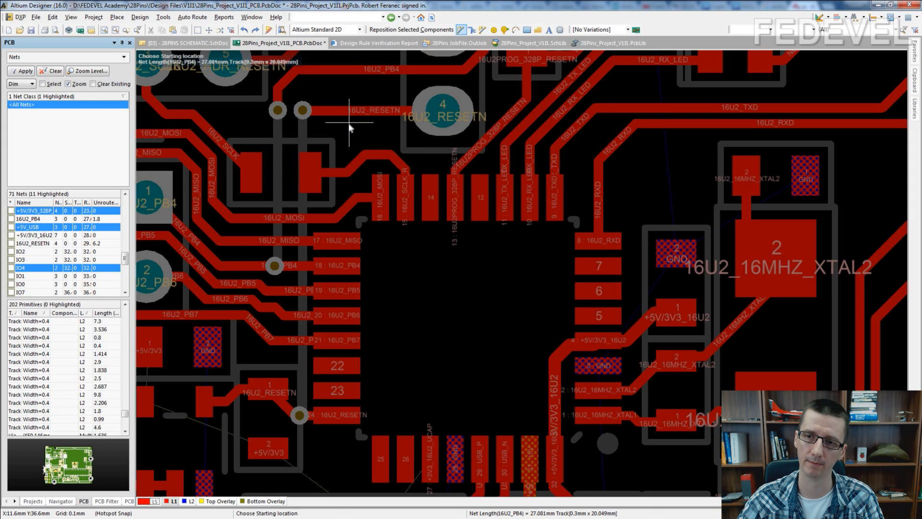
pyautogui.rightClick(349, 137)
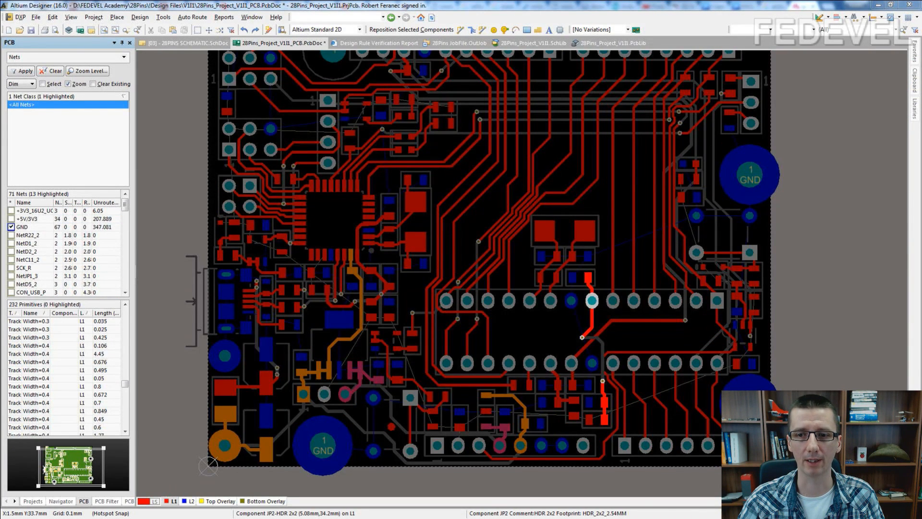
# Route +3V3_16U2_UCAP on L1 with a 0.4 mm track from pad 1 through the capacitor's pad 2 above it towards U2 pin 27
pyautogui.keyDown('ctrl'); pyautogui.click(299, 275); pyautogui.keyUp('ctrl')
pyautogui.keyDown('ctrl'); pyautogui.click(281, 254); pyautogui.keyUp('ctrl')
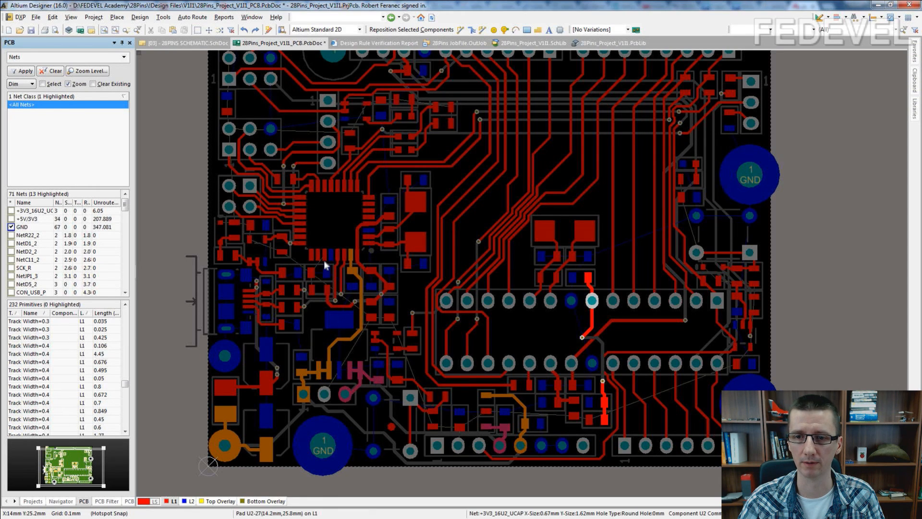
pyautogui.keyDown('ctrl'); pyautogui.scroll(5, 281, 253); pyautogui.keyUp('ctrl')
pyautogui.keyDown('ctrl'); pyautogui.scroll(4, 309, 189); pyautogui.keyUp('ctrl')
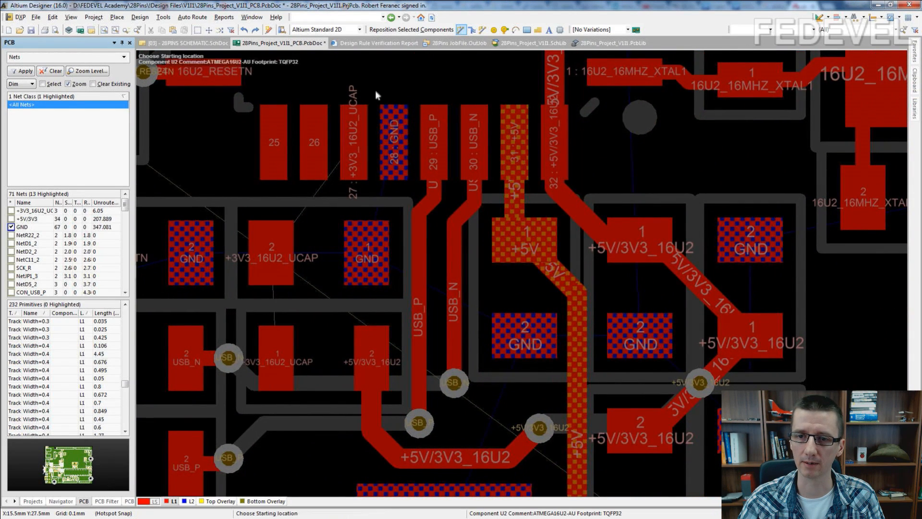
pyautogui.keyDown('ctrl'); pyautogui.scroll(3, 219, 204); pyautogui.keyUp('ctrl')
pyautogui.click(304, 386)
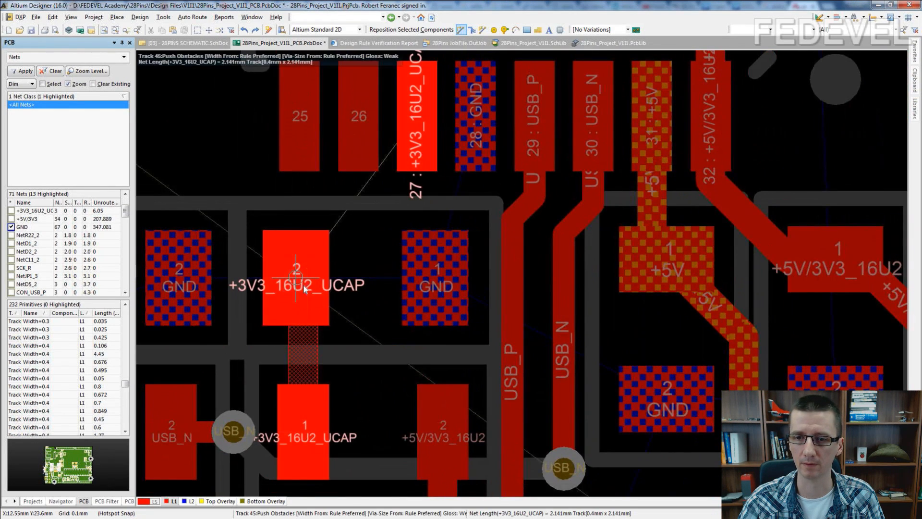
pyautogui.click(297, 273)
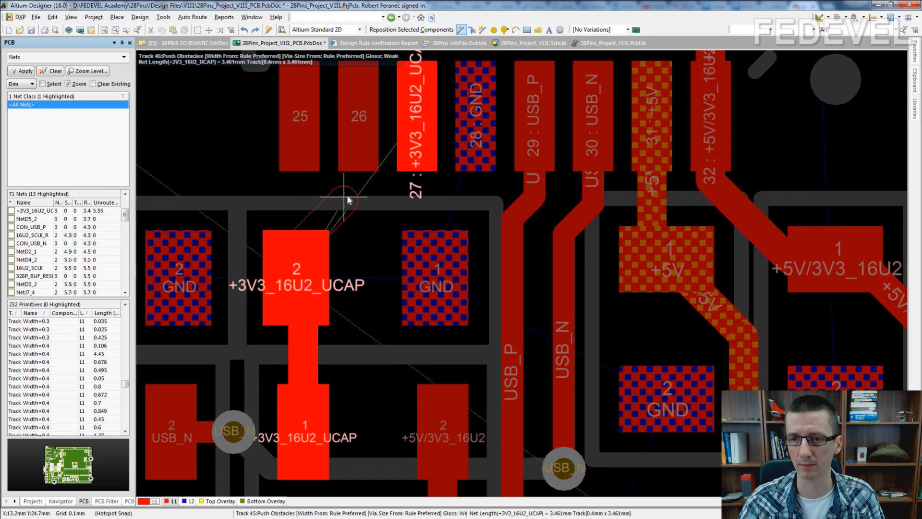
pyautogui.click(403, 203)
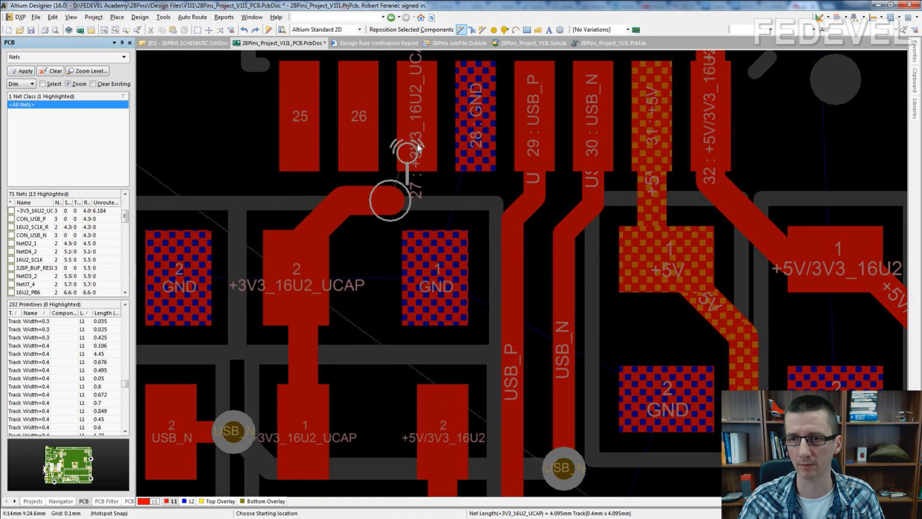
pyautogui.click(404, 203)
pyautogui.press('Escape')
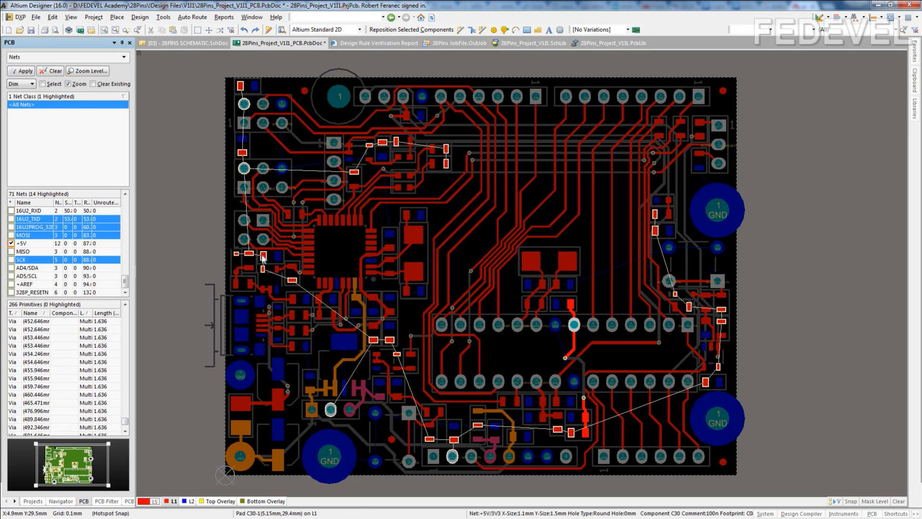
pyautogui.moveTo(620, 289); pyautogui.dragTo(394, 226, button='right')
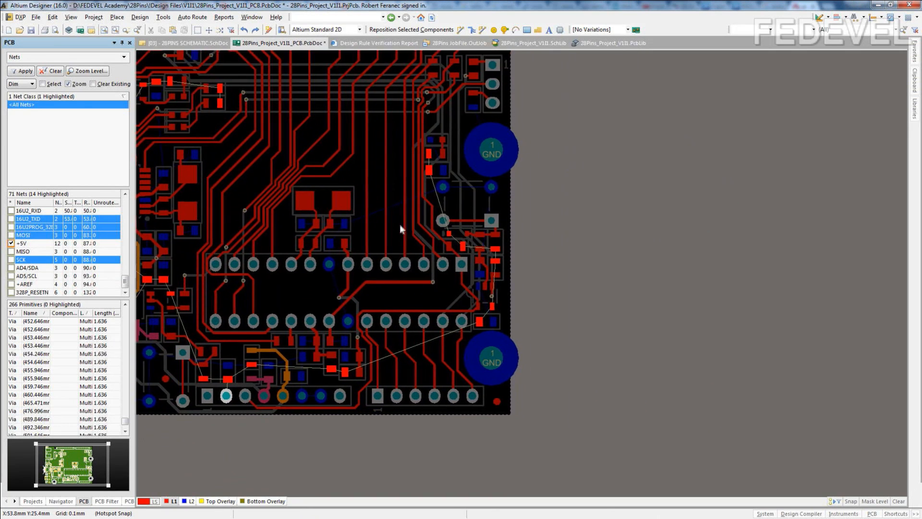
# Route +5V/3V3 on L1 with a 0.4 mm track from the pad above header pin 1 up through the small IC pad to the two upper component pads
pyautogui.keyDown('ctrl'); pyautogui.scroll(1, 445, 146); pyautogui.keyUp('ctrl')
pyautogui.keyDown('ctrl'); pyautogui.scroll(3, 446, 145); pyautogui.keyUp('ctrl')
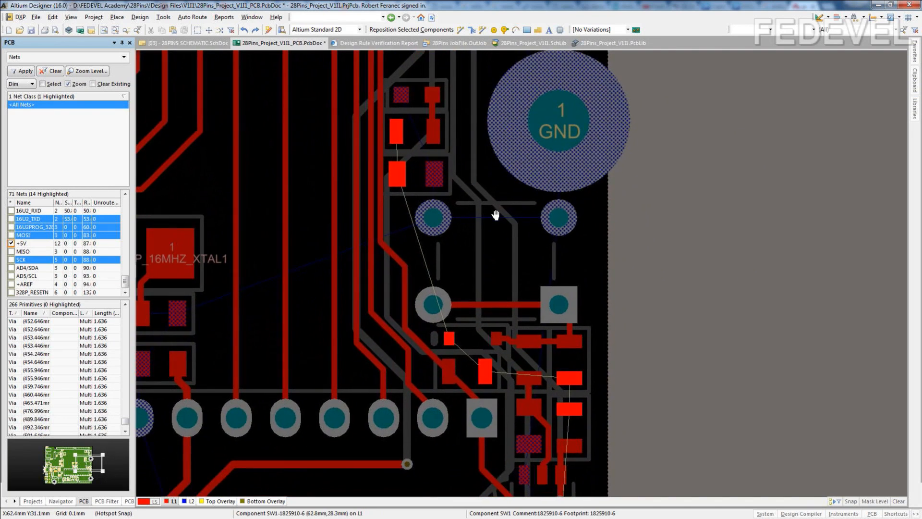
pyautogui.click(461, 29)
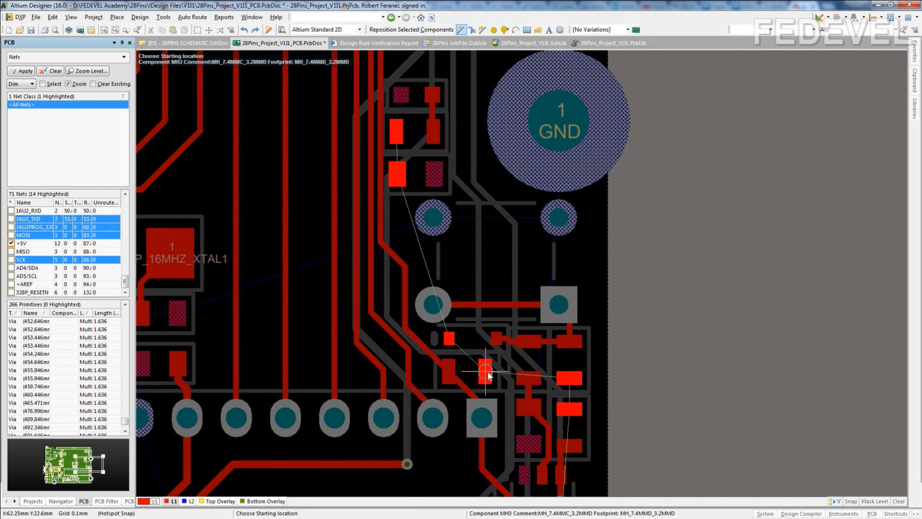
pyautogui.click(485, 371)
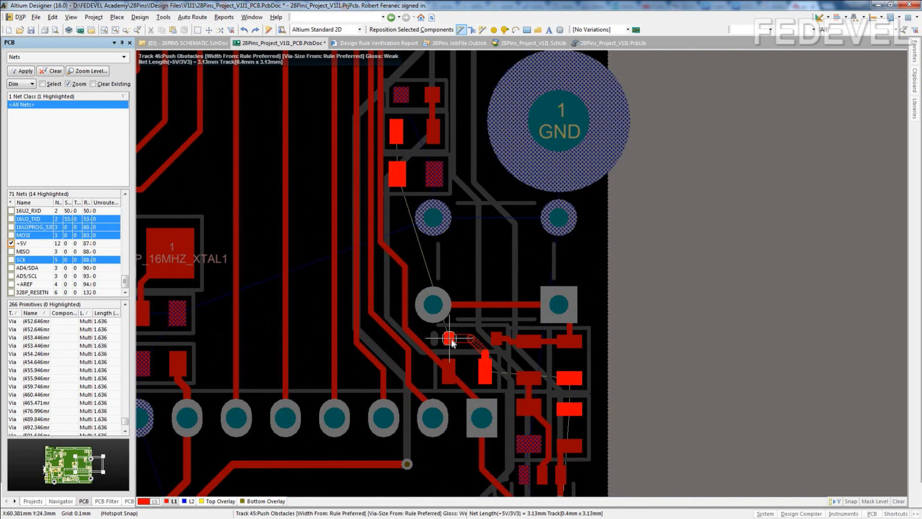
pyautogui.click(398, 306)
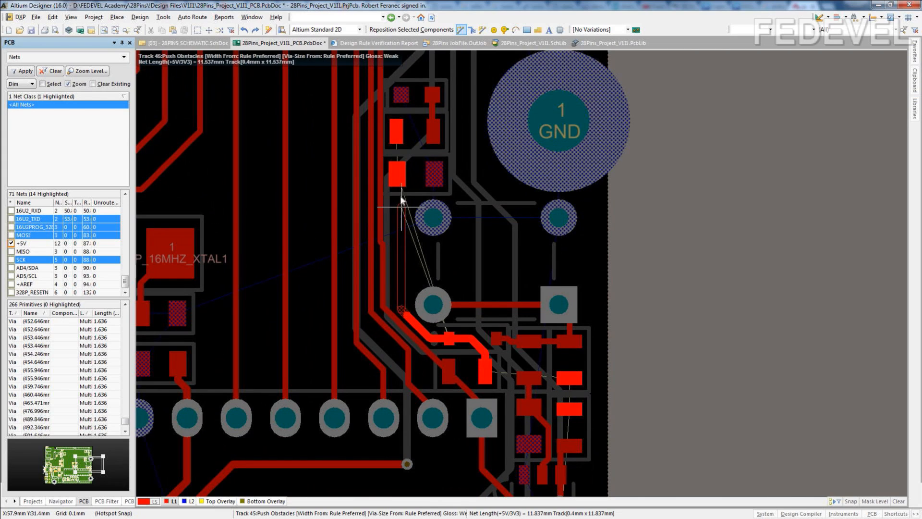
pyautogui.click(397, 132)
# Branch +5V/3V3 on L1 between the switch pins and along the board edge to the capacitor pad above the lower mounting hole
pyautogui.click(398, 249)
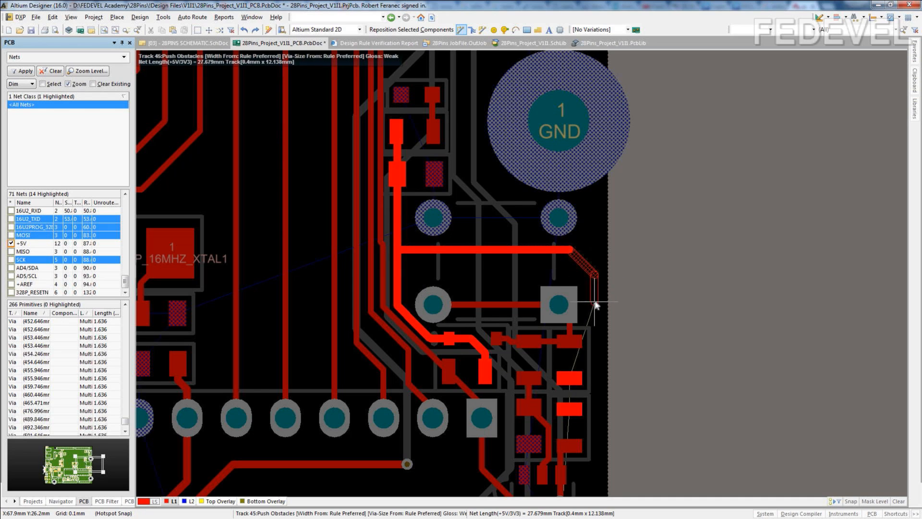
pyautogui.scroll(-4, 595, 305)
pyautogui.click(560, 354)
pyautogui.click(529, 393)
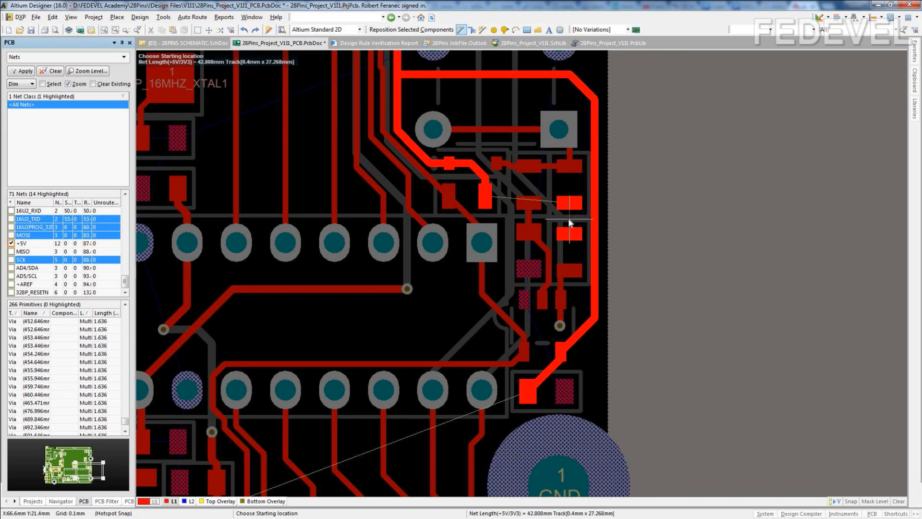
# Connect the two neighbouring +5V/3V3 pads below the switch to the board-edge track on L1
pyautogui.click(568, 204)
pyautogui.click(594, 203)
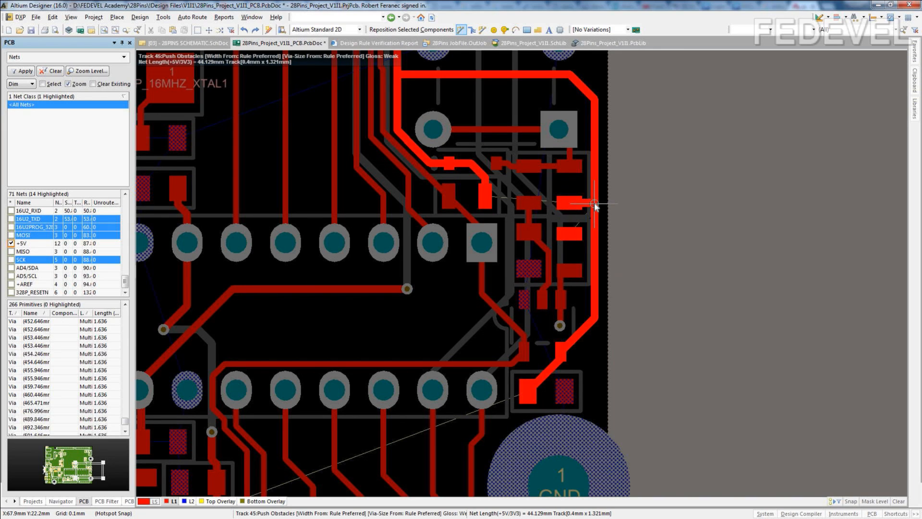
pyautogui.rightClick(594, 204)
pyautogui.click(569, 234)
pyautogui.click(595, 233)
pyautogui.rightClick(595, 232)
# Route +5V/3V3 from the capacitor pad by the mounting hole through a via, along L2, to the middle pin of the 3-pin power header
pyautogui.moveTo(443, 443); pyautogui.dragTo(601, 176, button='right')
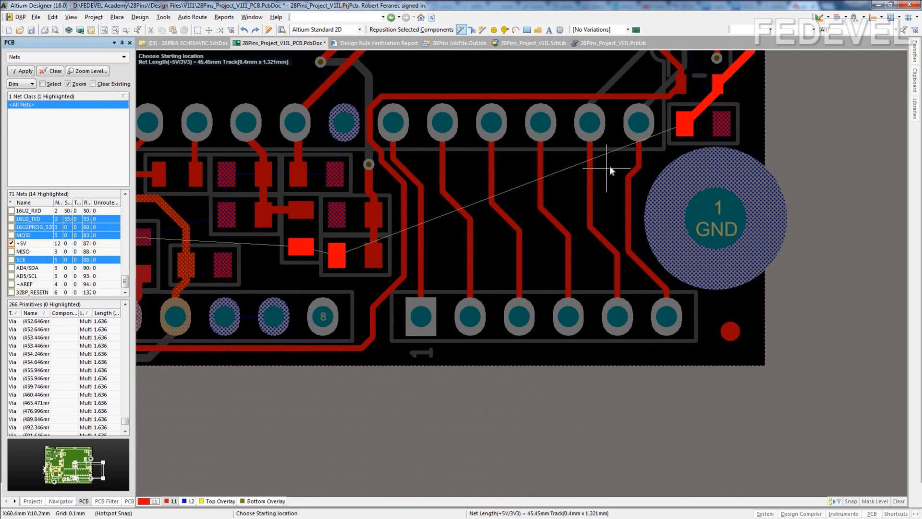
pyautogui.click(685, 121)
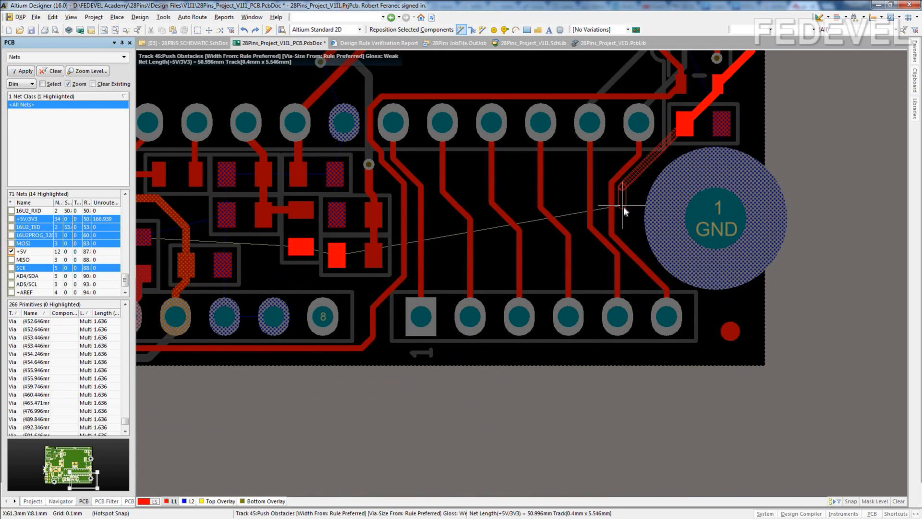
pyautogui.click(625, 231)
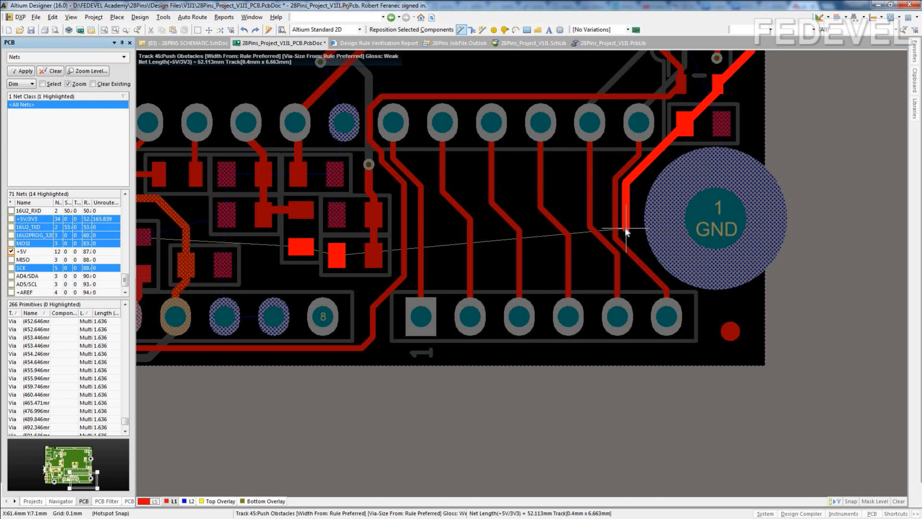
pyautogui.press('KP_Multiply')
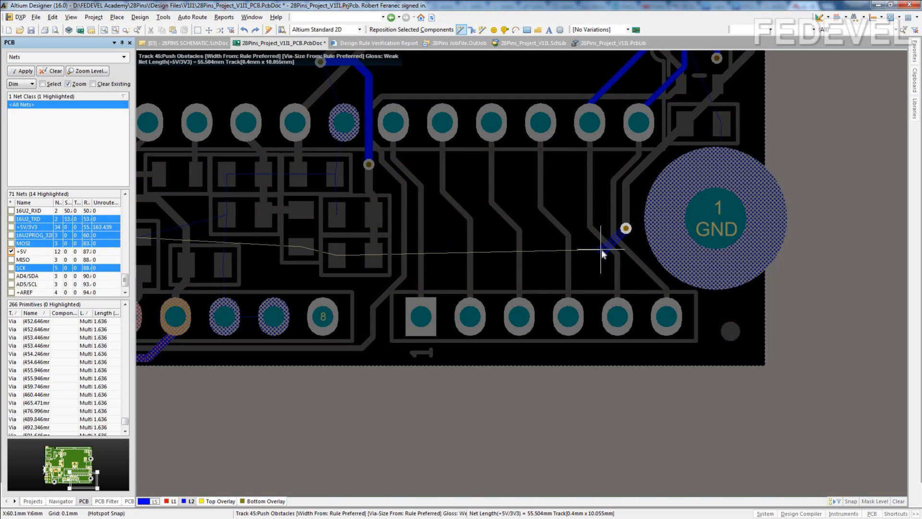
pyautogui.click(332, 282)
pyautogui.click(316, 273)
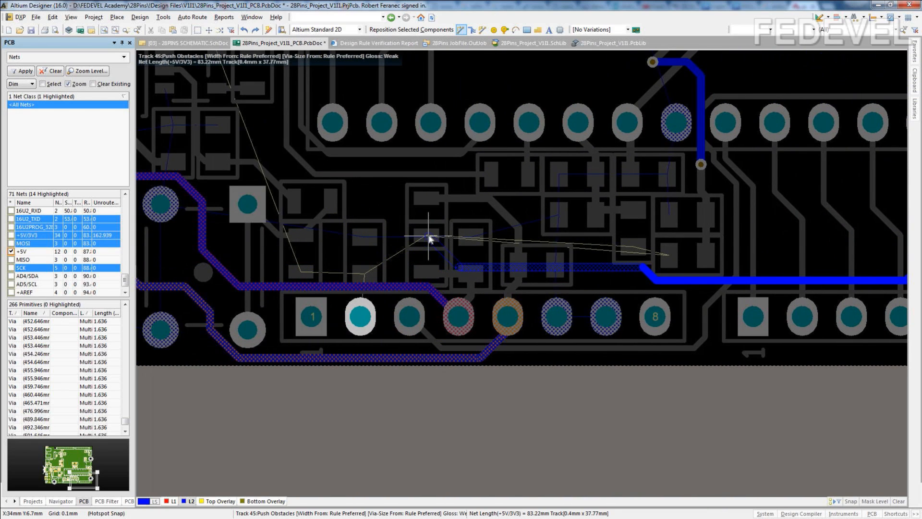
pyautogui.click(429, 238)
pyautogui.click(381, 241)
pyautogui.click(235, 163)
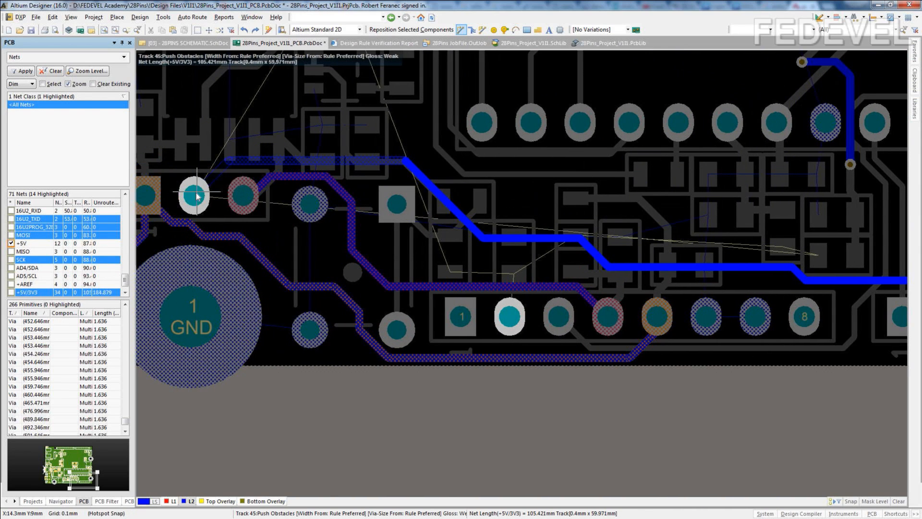
pyautogui.click(194, 196)
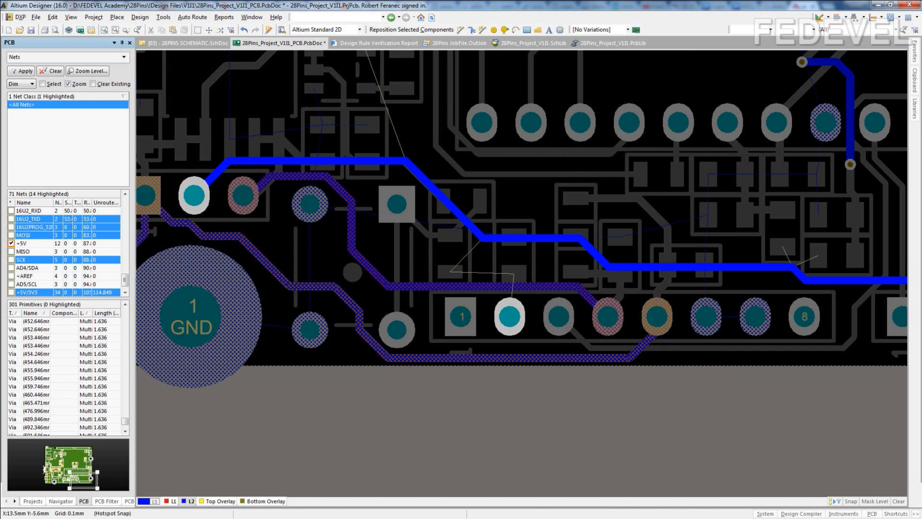
# Route the +5V/3V3 pad opposite +5V/3V3_328P_VCC on L1 down to a via on the L2 power track
pyautogui.click(167, 503)
pyautogui.moveTo(743, 315); pyautogui.dragTo(440, 293, button='right')
pyautogui.keyDown('ctrl'); pyautogui.scroll(2, 541, 241); pyautogui.keyUp('ctrl')
pyautogui.hotkey('ctrl', 'w')
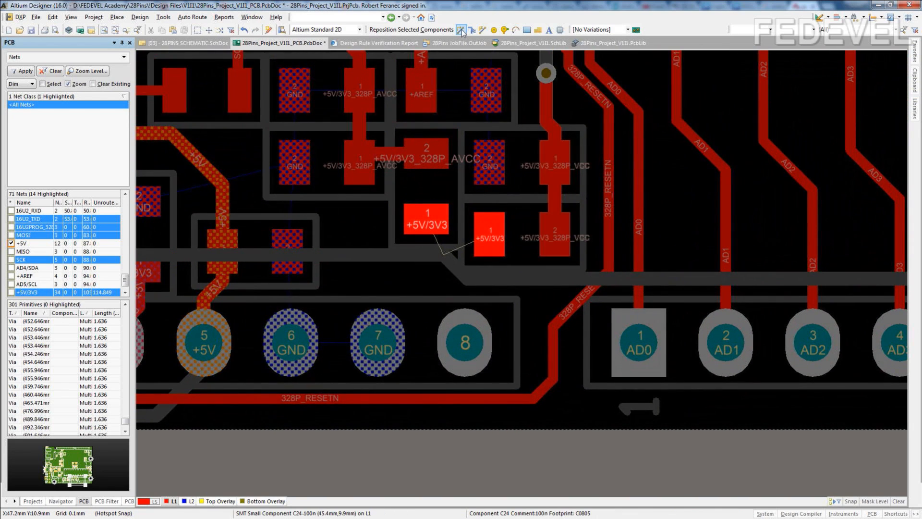
pyautogui.click(489, 239)
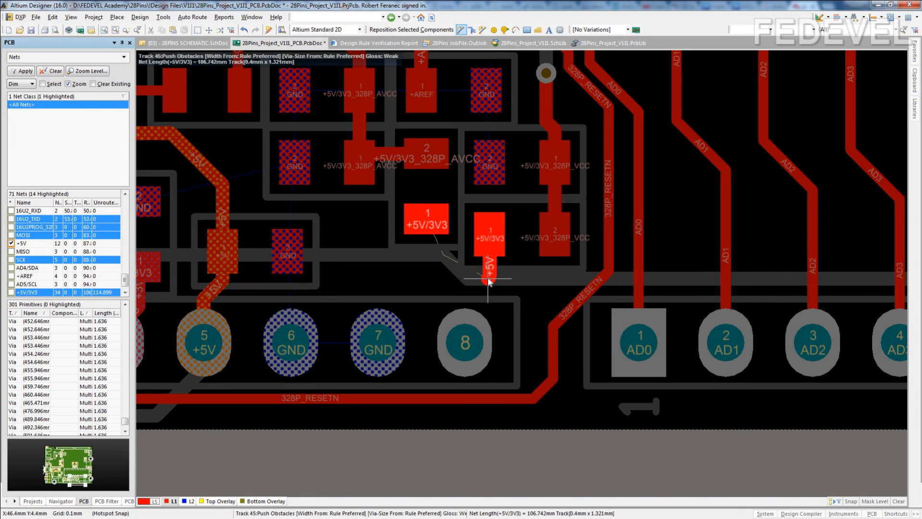
pyautogui.press('*')
pyautogui.click(488, 278)
pyautogui.rightClick(502, 314)
pyautogui.rightClick(502, 313)
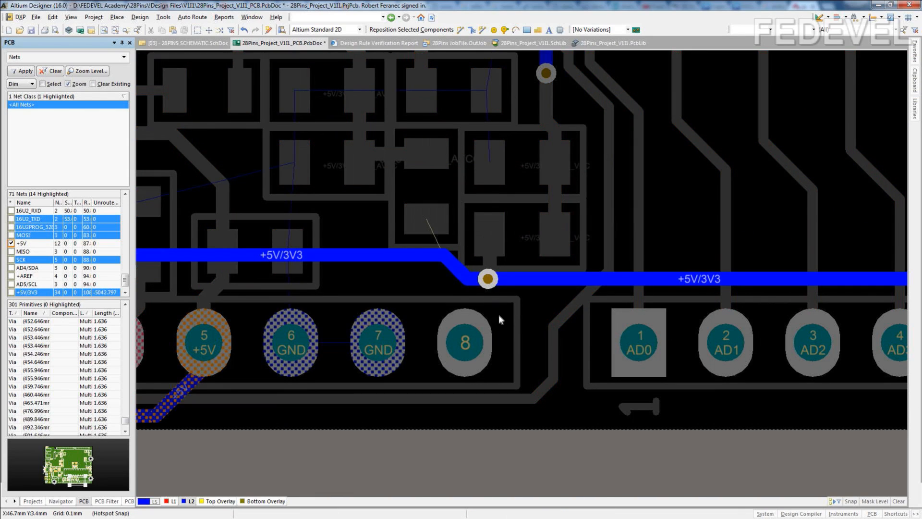
# Copy the via onto the L2 track below the +5V/3V3 pad opposite +5V/3V3_328P_AVCC and connect that pad to it on L1
pyautogui.click(174, 501)
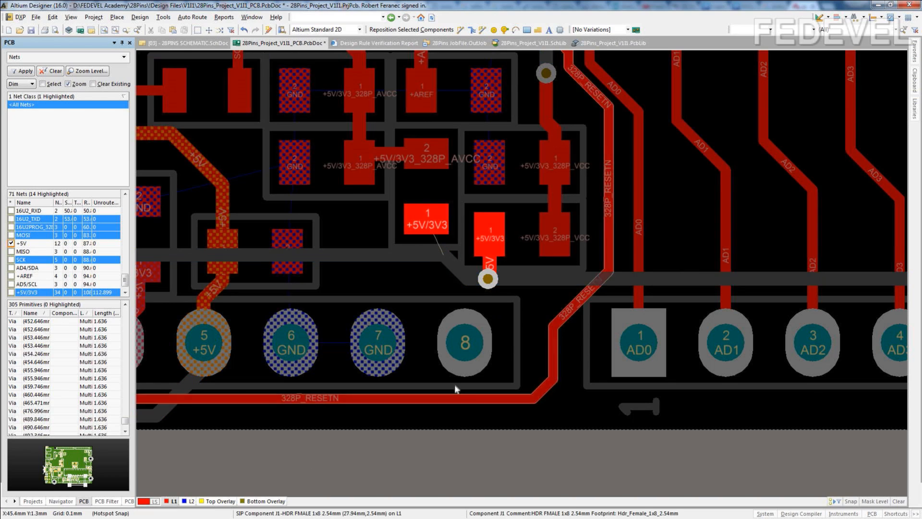
pyautogui.click(491, 285)
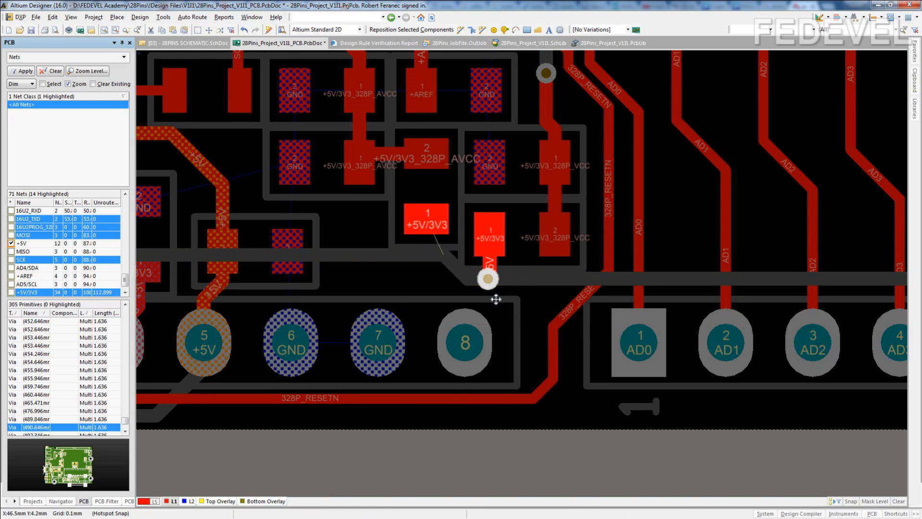
pyautogui.click(487, 278)
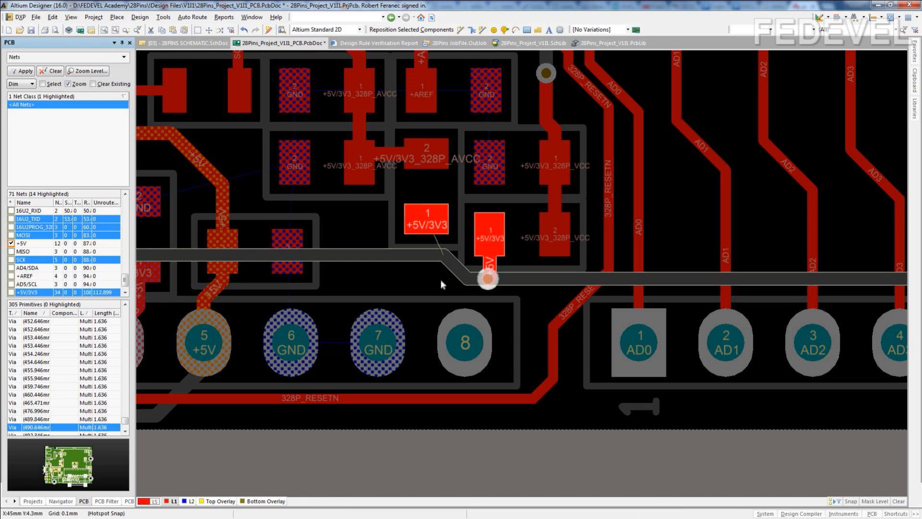
pyautogui.click(423, 255)
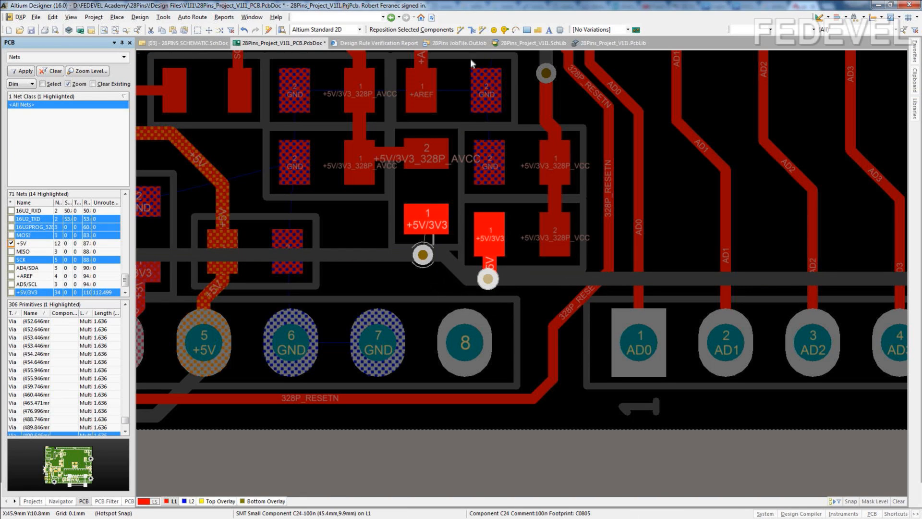
pyautogui.click(460, 31)
pyautogui.click(427, 225)
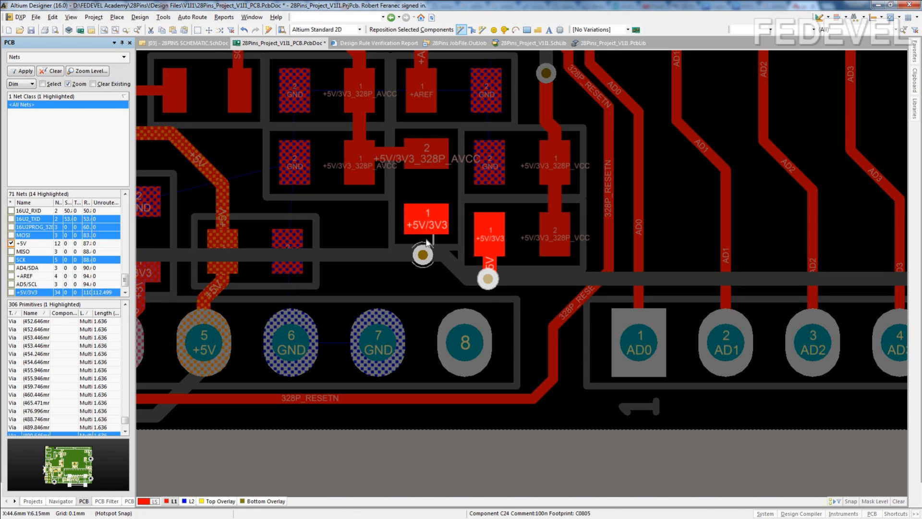
pyautogui.click(423, 255)
pyautogui.rightClick(318, 273)
# Place a via on the L2 track beside R27 and route R27's +5V/3V3 pad, header pin 2 and the capacitor's pad 1 to it
pyautogui.moveTo(248, 270); pyautogui.dragTo(700, 279, button='right')
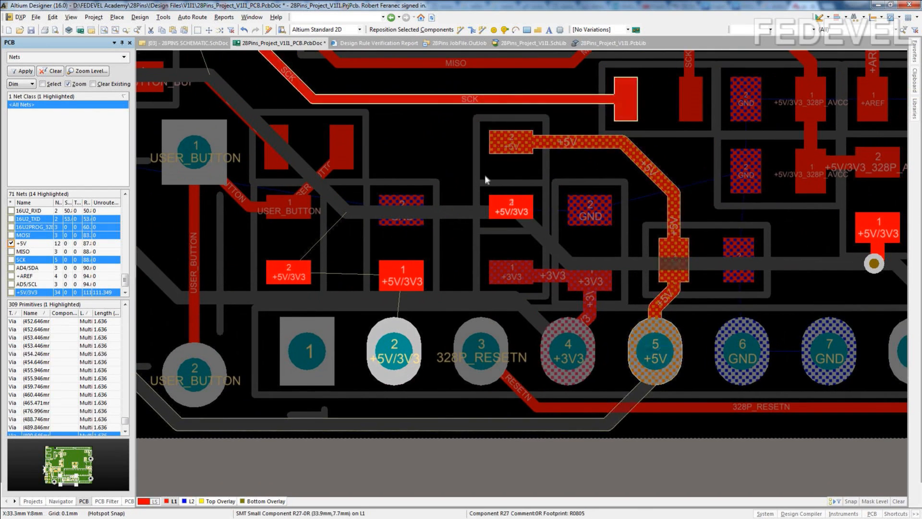
pyautogui.moveTo(470, 195); pyautogui.dragTo(460, 212)
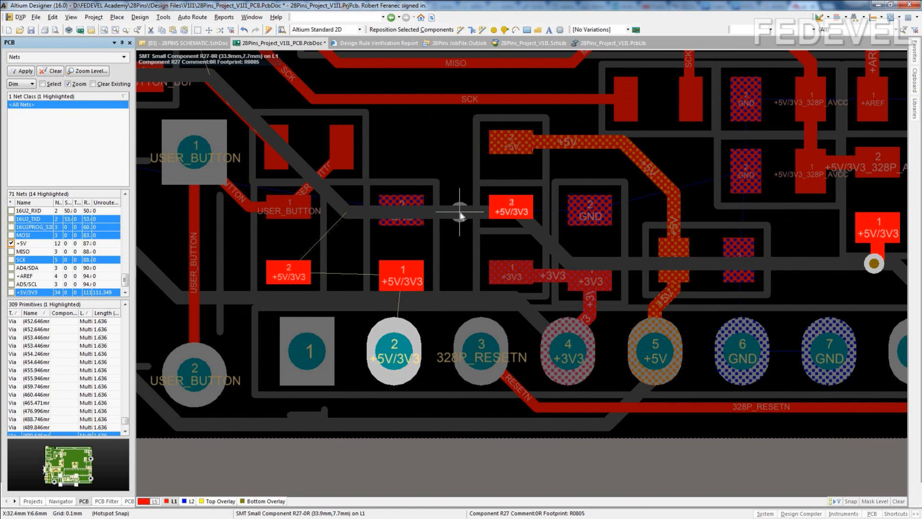
pyautogui.click(460, 212)
pyautogui.click(461, 29)
pyautogui.keyDown('ctrl'); pyautogui.scroll(2, 512, 213); pyautogui.keyUp('ctrl')
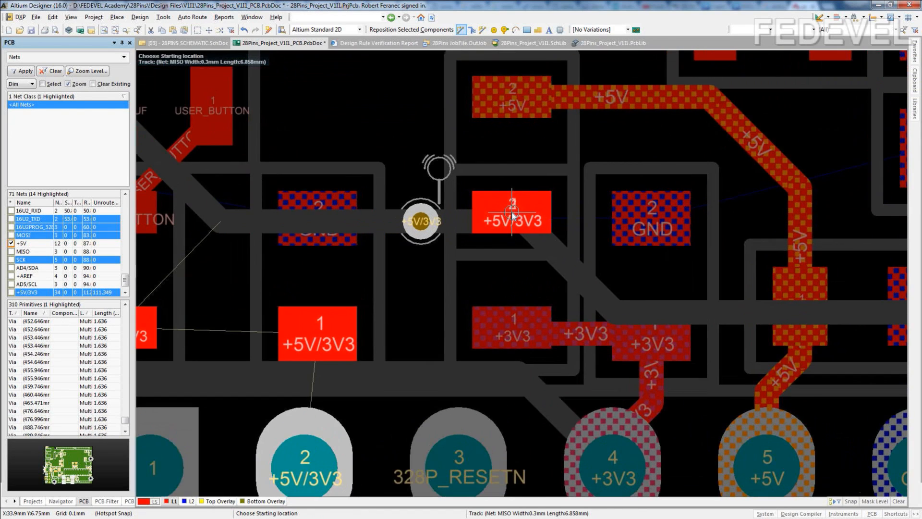
pyautogui.click(512, 214)
pyautogui.click(420, 222)
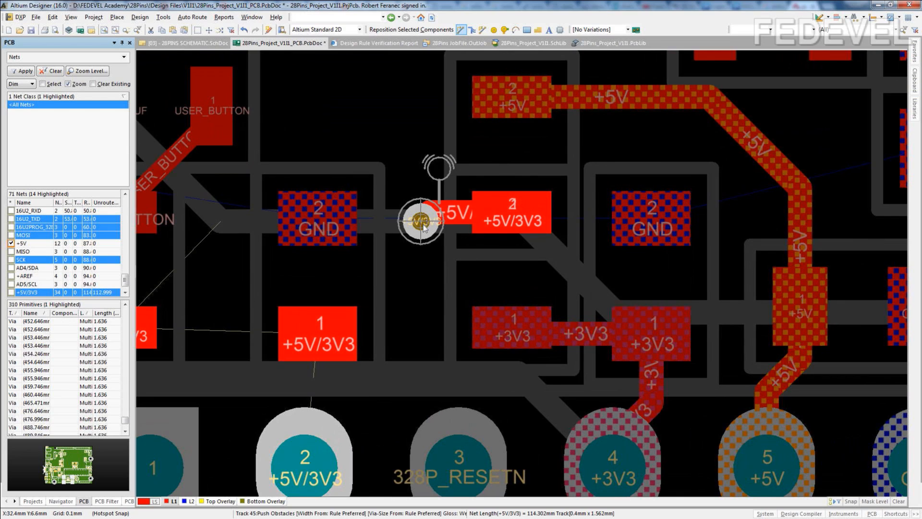
pyautogui.click(301, 481)
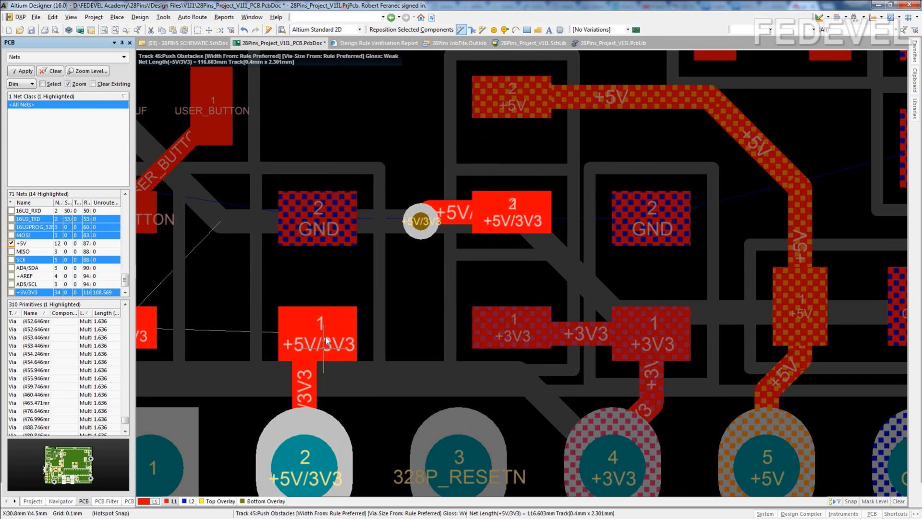
pyautogui.click(421, 222)
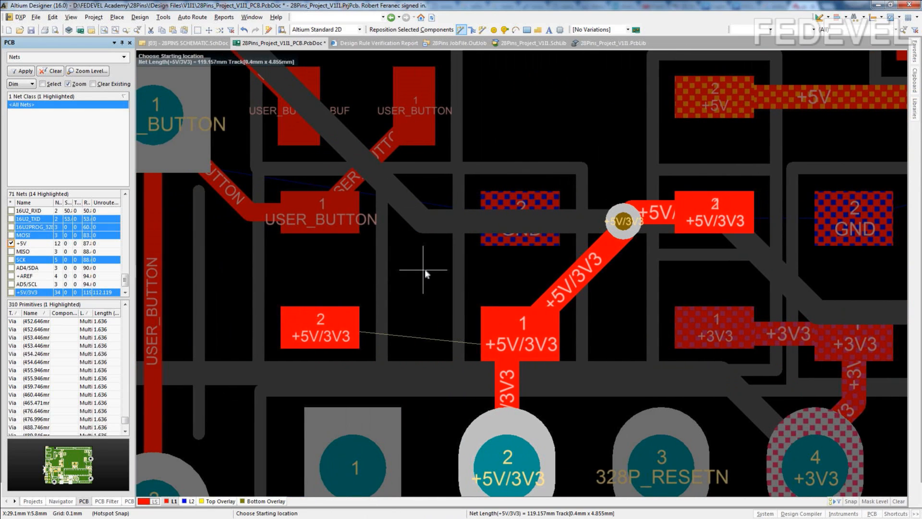
# Place a via at the bend of the L2 +5V/3V3 track and route pad 2 of the component below USER_BUTTON to it on L1
pyautogui.press('Escape')
pyautogui.press('p')
pyautogui.press('v')
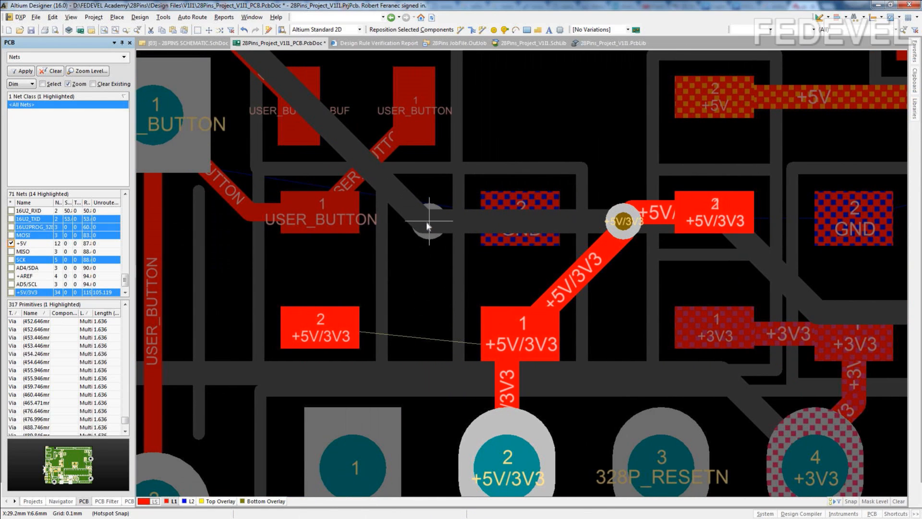
pyautogui.click(429, 222)
pyautogui.press('Escape')
pyautogui.click(461, 31)
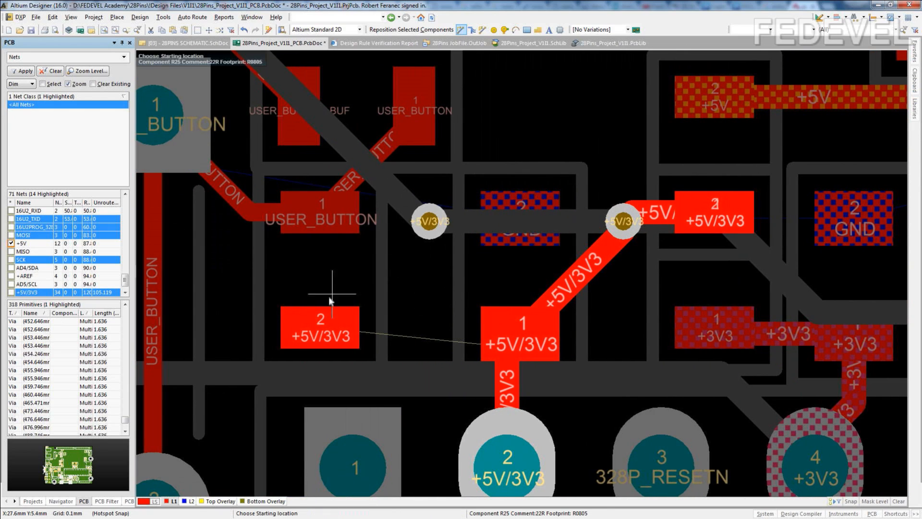
pyautogui.click(321, 329)
pyautogui.click(429, 222)
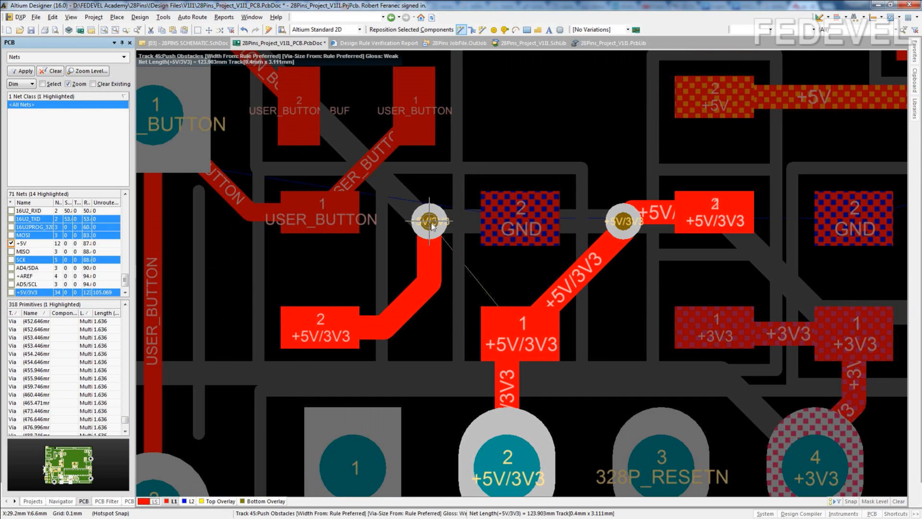
pyautogui.press('Escape')
# Route the small component's pad 5 to the two adjacent +5V/3V3 pads above it on L1, joining those pads together
pyautogui.keyDown('ctrl'); pyautogui.scroll(-3, 486, 220); pyautogui.keyUp('ctrl')
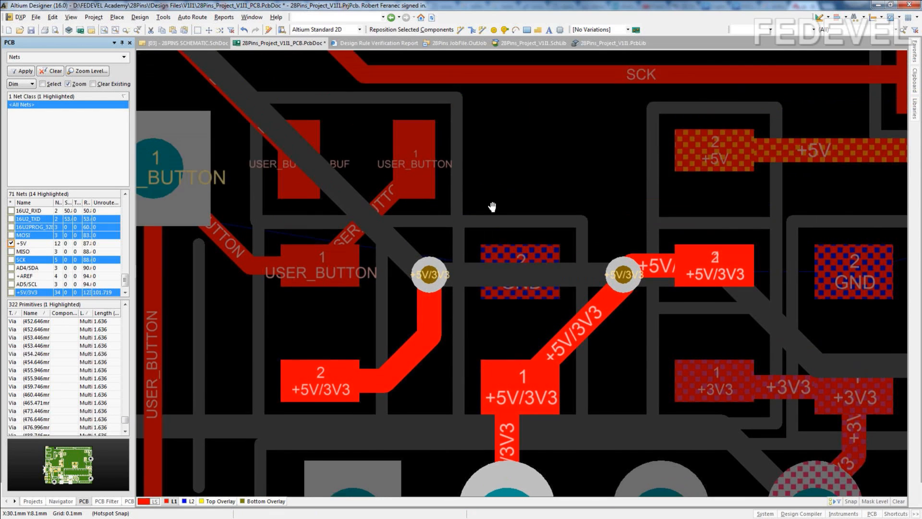
pyautogui.keyDown('ctrl'); pyautogui.scroll(-5, 487, 219); pyautogui.keyUp('ctrl')
pyautogui.moveTo(413, 194); pyautogui.dragTo(500, 306, button='right')
pyautogui.keyDown('ctrl'); pyautogui.scroll(4, 388, 165); pyautogui.keyUp('ctrl')
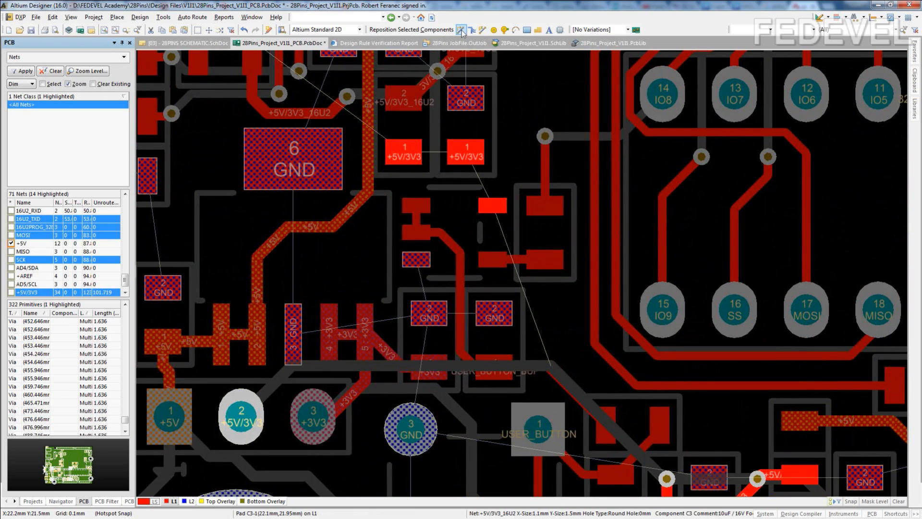
pyautogui.click(461, 29)
pyautogui.keyDown('ctrl'); pyautogui.scroll(1, 475, 134); pyautogui.keyUp('ctrl')
pyautogui.keyDown('ctrl'); pyautogui.scroll(1, 476, 136); pyautogui.keyUp('ctrl')
pyautogui.click(466, 154)
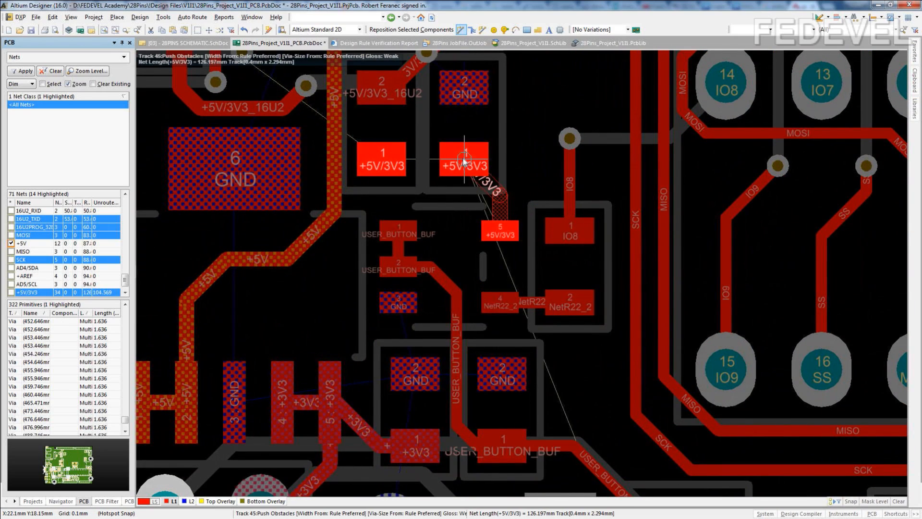
pyautogui.click(385, 158)
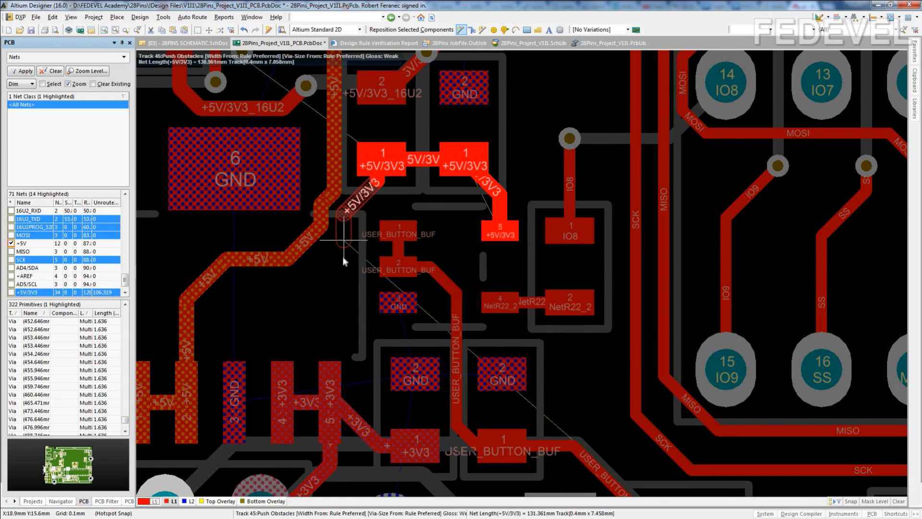
# Route the joined +5V/3V3 pads on L1 to a via above the +5V / +5V/3V3 / +3V3 header and connect it to header pin 2 on L2
pyautogui.click(323, 330)
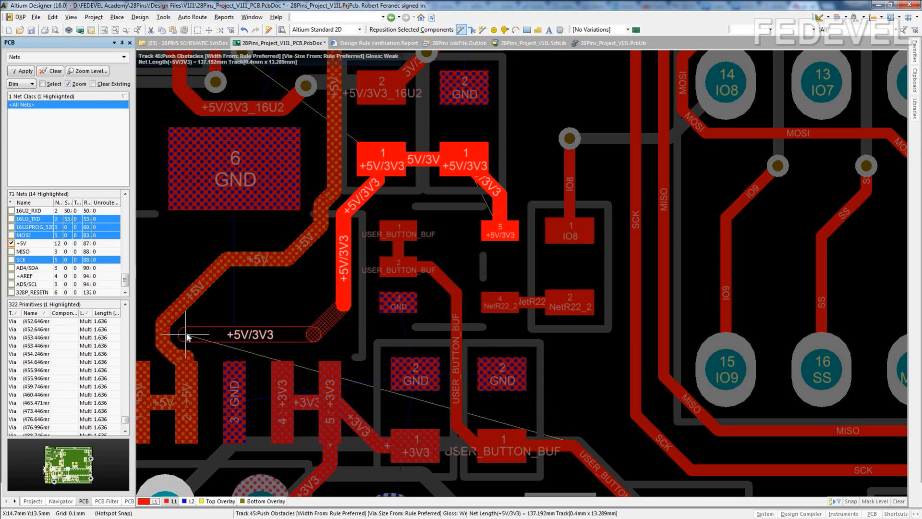
pyautogui.click(188, 337)
pyautogui.click(187, 337)
pyautogui.press('KP_Multiply')
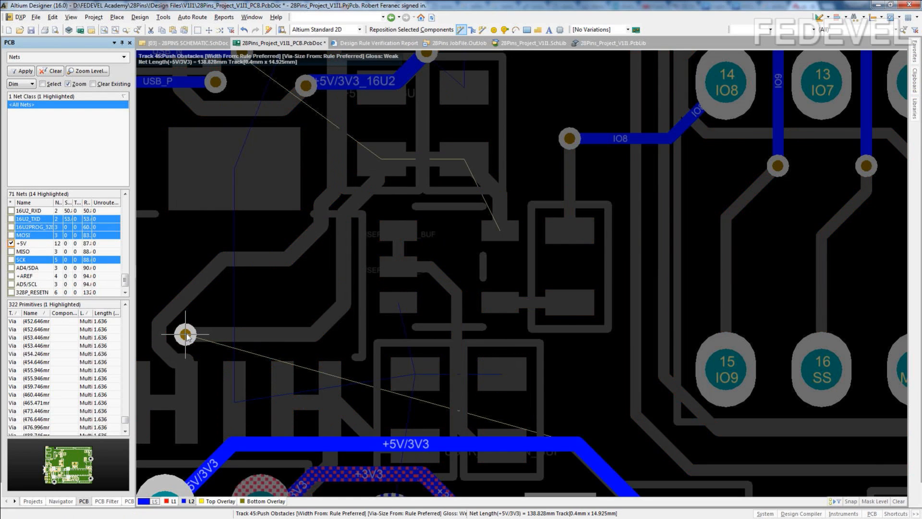
pyautogui.click(186, 335)
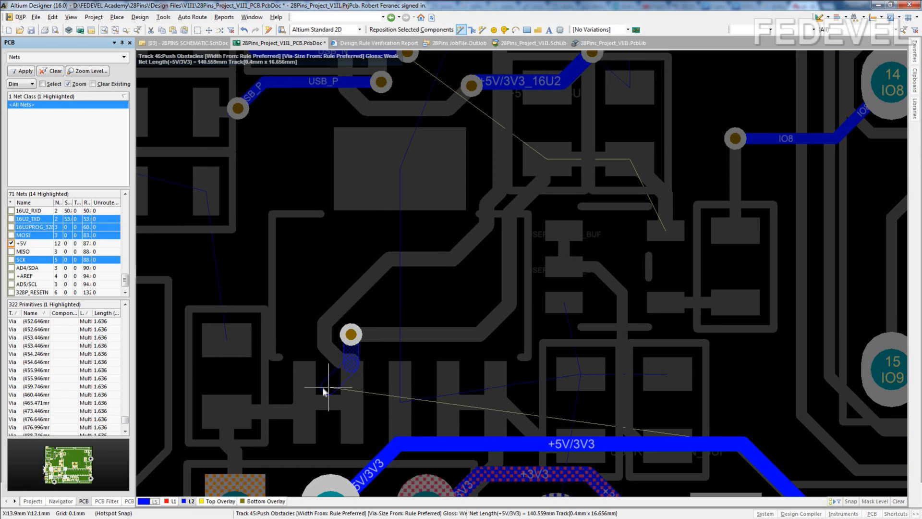
pyautogui.scroll(-3, 332, 428)
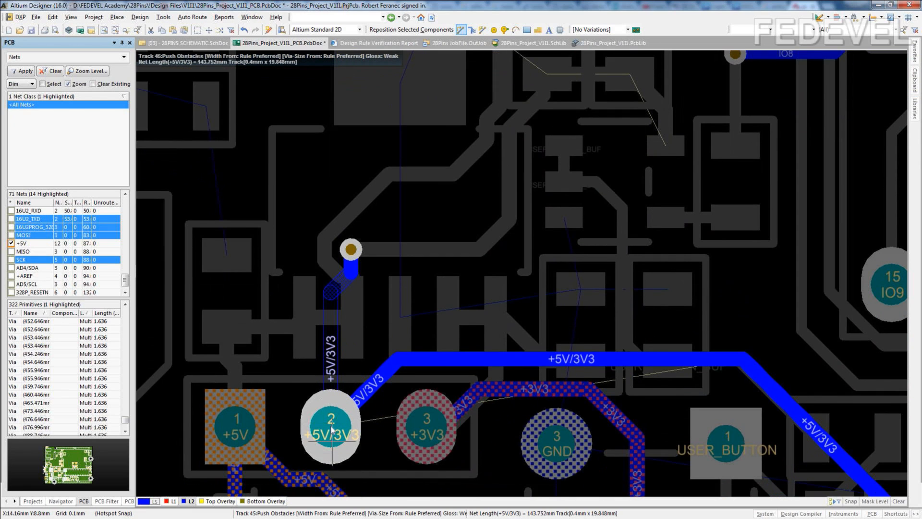
pyautogui.click(331, 426)
# Route +5V/3V3 pad 2 below 16U2_RESETN on L1 to the unconnected pad on its upper left and the capacitor's pad 1 above
pyautogui.keyDown('ctrl'); pyautogui.scroll(-4, 319, 254); pyautogui.keyUp('ctrl')
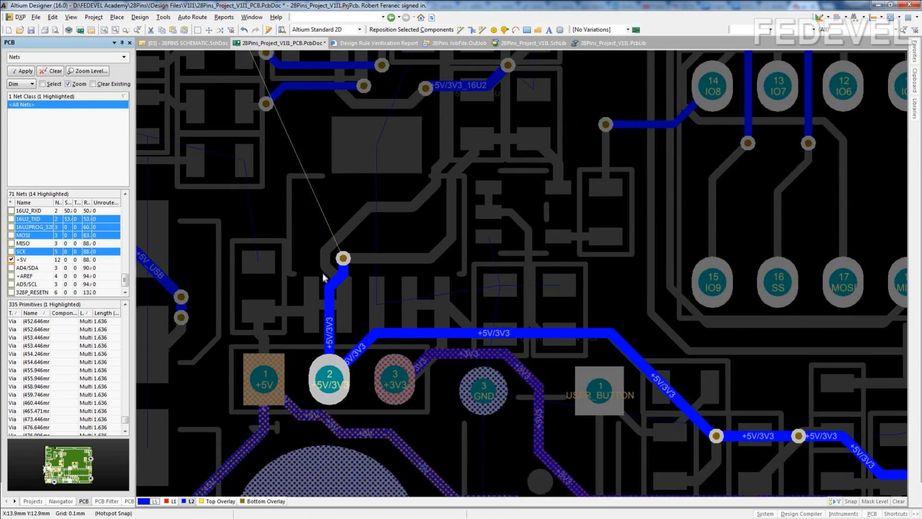
pyautogui.keyDown('ctrl'); pyautogui.scroll(-1, 289, 171); pyautogui.keyUp('ctrl')
pyautogui.moveTo(289, 171); pyautogui.dragTo(456, 418, button='right')
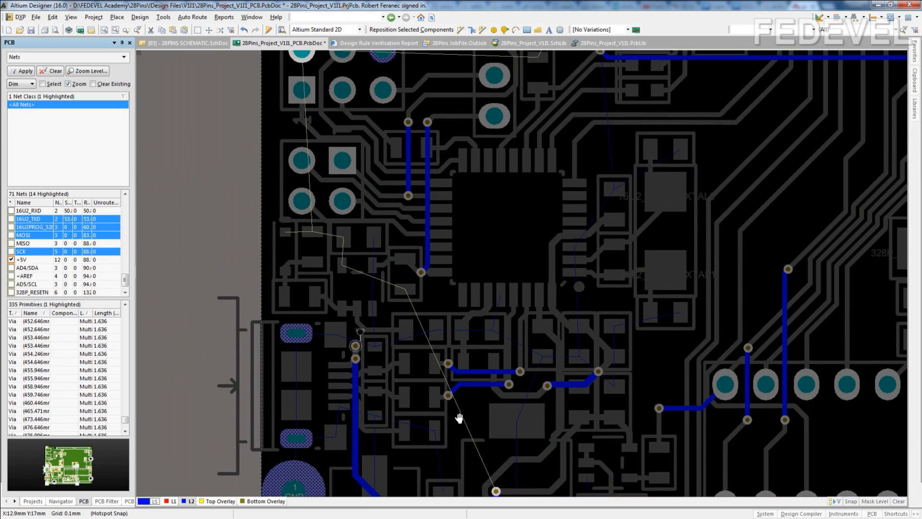
pyautogui.click(173, 501)
pyautogui.keyDown('ctrl'); pyautogui.scroll(4, 355, 347); pyautogui.keyUp('ctrl')
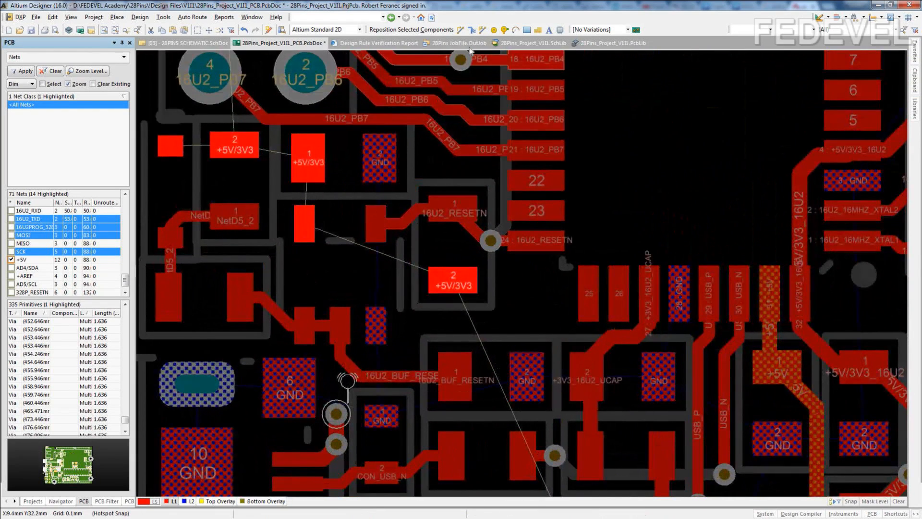
pyautogui.click(461, 30)
pyautogui.click(447, 276)
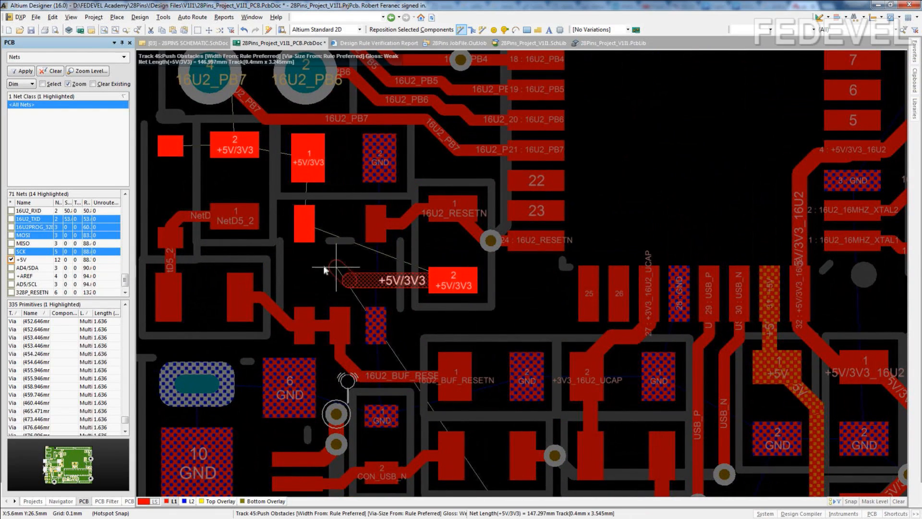
pyautogui.click(311, 264)
pyautogui.click(305, 223)
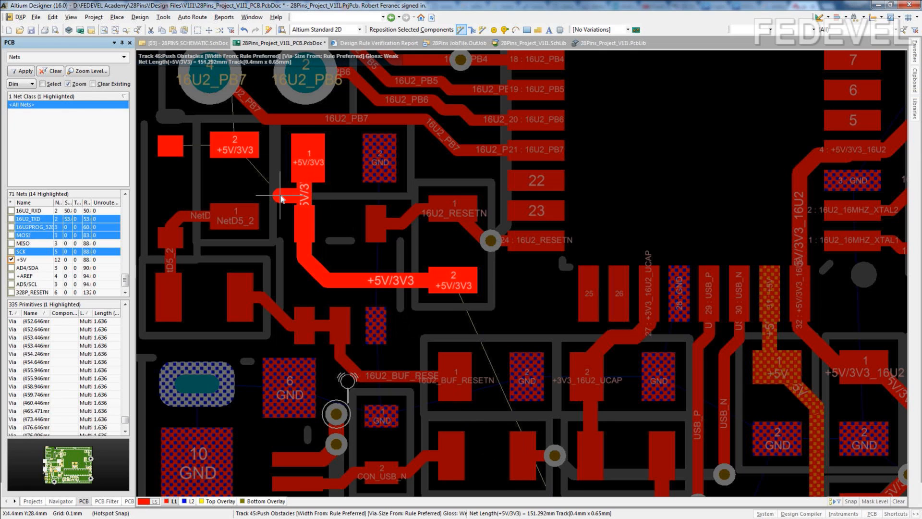
# End a short +5V/3V3 stub beside the track between those two pads with a via
pyautogui.press('KP_Multiply')
pyautogui.click(280, 195)
pyautogui.rightClick(284, 223)
pyautogui.rightClick(269, 240)
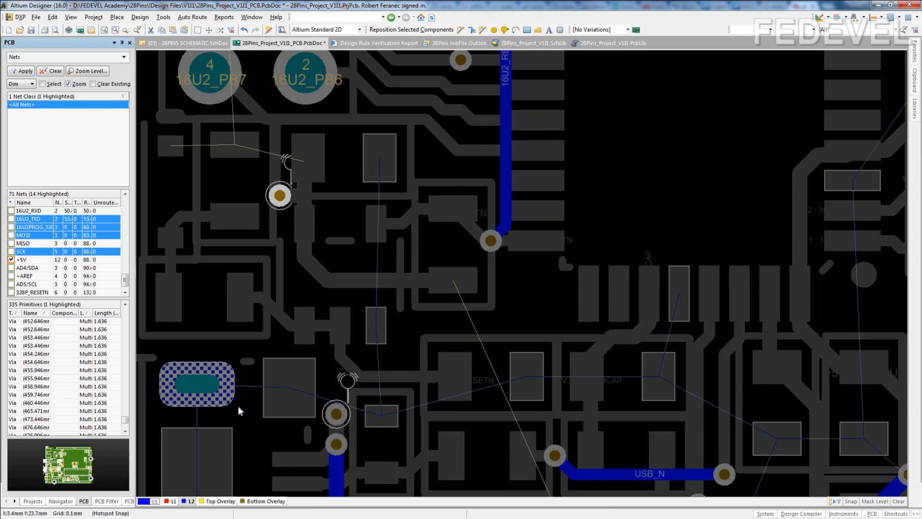
# Connect +5V/3V3 pad 2 above NetD5_2 to the neighbouring LED pad on L1 and end the track in a via below it
pyautogui.click(172, 500)
pyautogui.moveTo(250, 299); pyautogui.dragTo(385, 385, button='right')
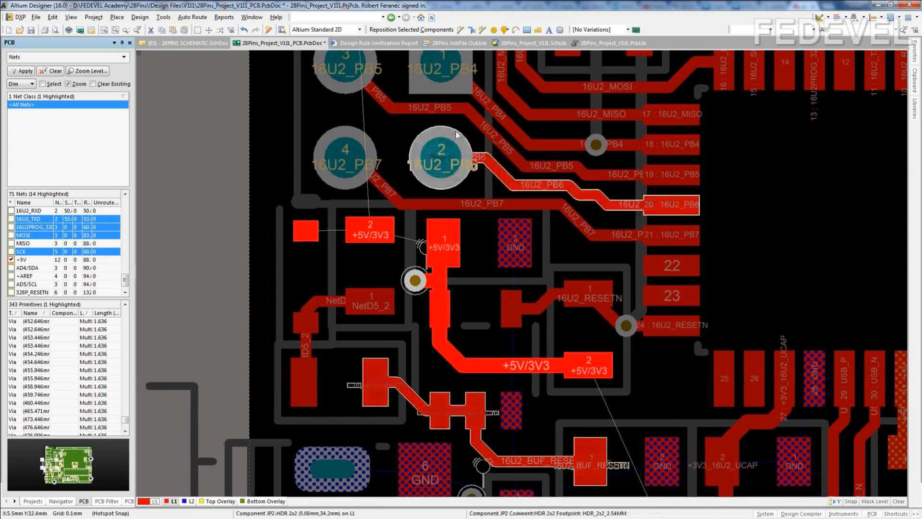
pyautogui.click(461, 29)
pyautogui.click(369, 235)
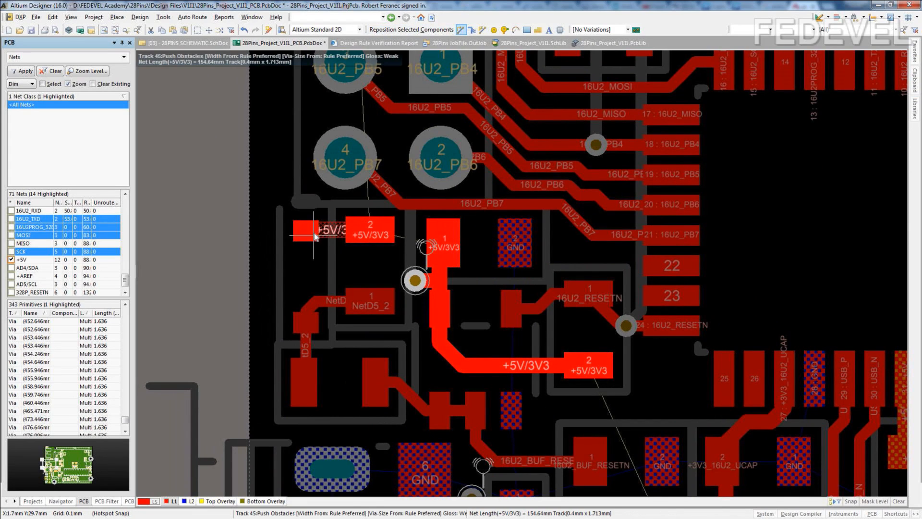
pyautogui.press('KP_Multiply')
pyautogui.click(306, 258)
pyautogui.rightClick(306, 258)
pyautogui.rightClick(292, 197)
# Route +5V/3V3 on L2 from power header pin 2 up past the USB connector to the two new vias
pyautogui.keyDown('ctrl'); pyautogui.scroll(-5, 255, 122); pyautogui.keyUp('ctrl')
pyautogui.moveTo(358, 302); pyautogui.dragTo(366, 101, button='right')
pyautogui.hotkey('ctrl', 'w')
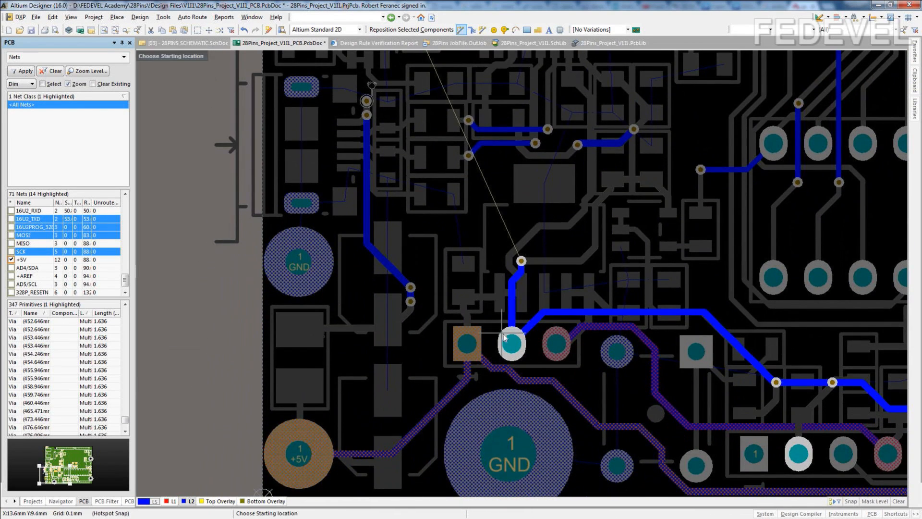
pyautogui.click(511, 344)
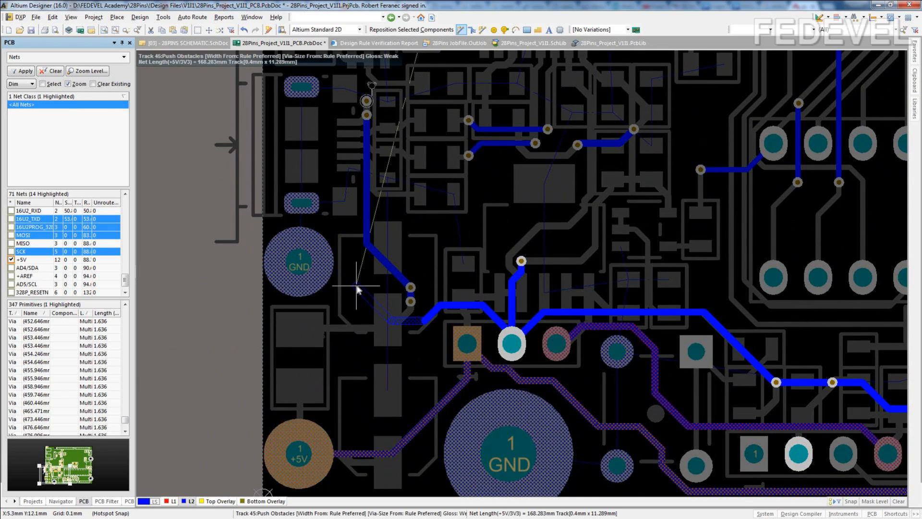
pyautogui.scroll(3, 350, 206)
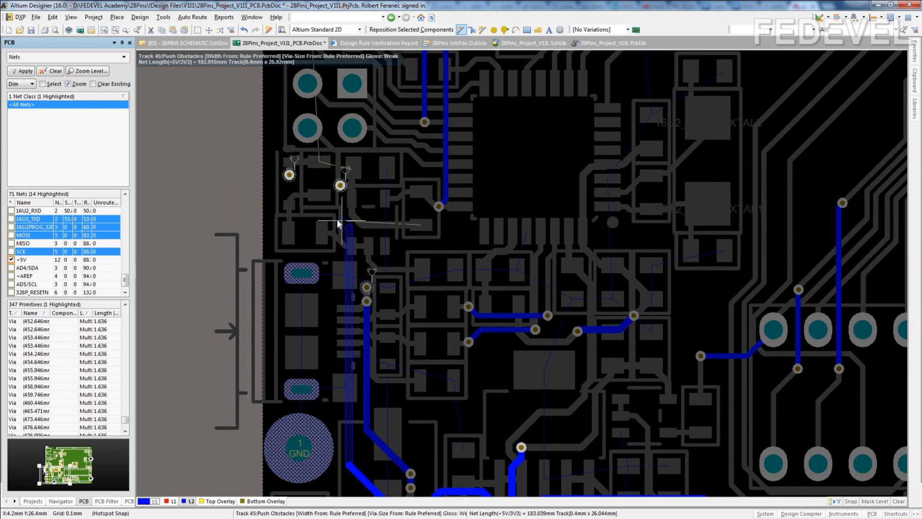
pyautogui.keyDown('ctrl'); pyautogui.scroll(2, 346, 200); pyautogui.keyUp('ctrl')
pyautogui.click(342, 163)
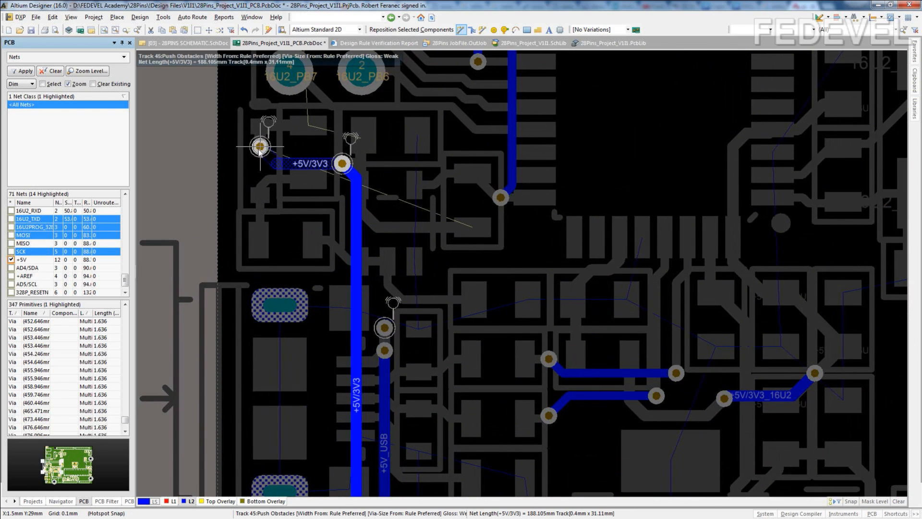
pyautogui.rightClick(260, 147)
pyautogui.rightClick(354, 144)
# Route the +5V/3V3 capacitor pad below the MISO header down to pin 2 of the 16U2 programming header on L1
pyautogui.moveTo(407, 130); pyautogui.dragTo(356, 431, button='right')
pyautogui.moveTo(365, 262); pyautogui.dragTo(338, 343, button='right')
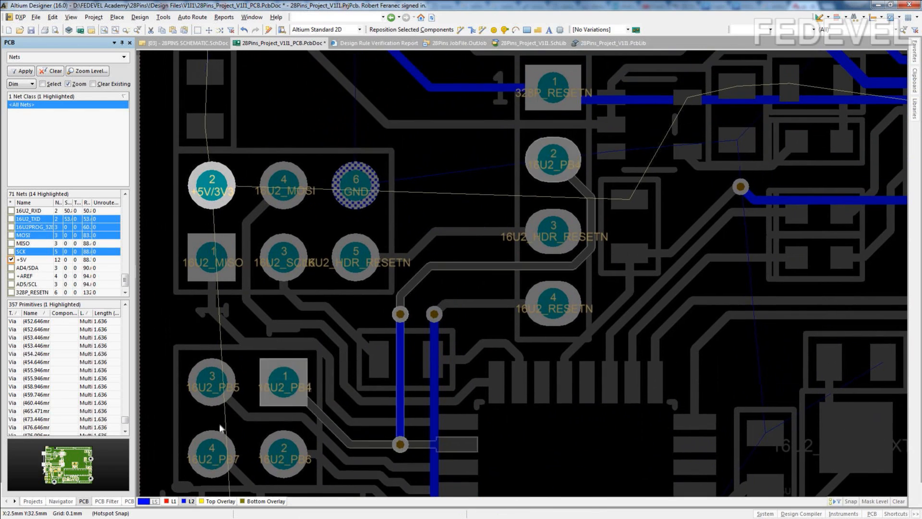
pyautogui.click(173, 501)
pyautogui.moveTo(308, 212); pyautogui.dragTo(314, 287, button='right')
pyautogui.click(460, 30)
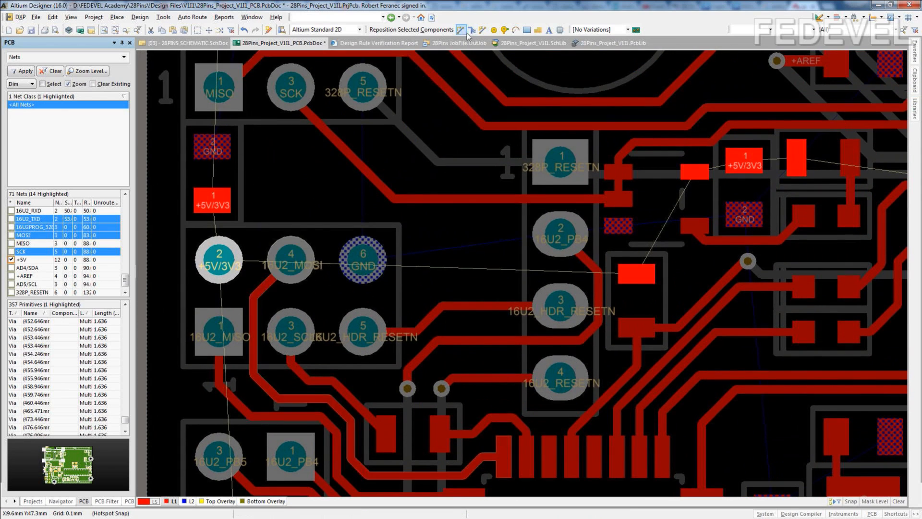
pyautogui.click(214, 206)
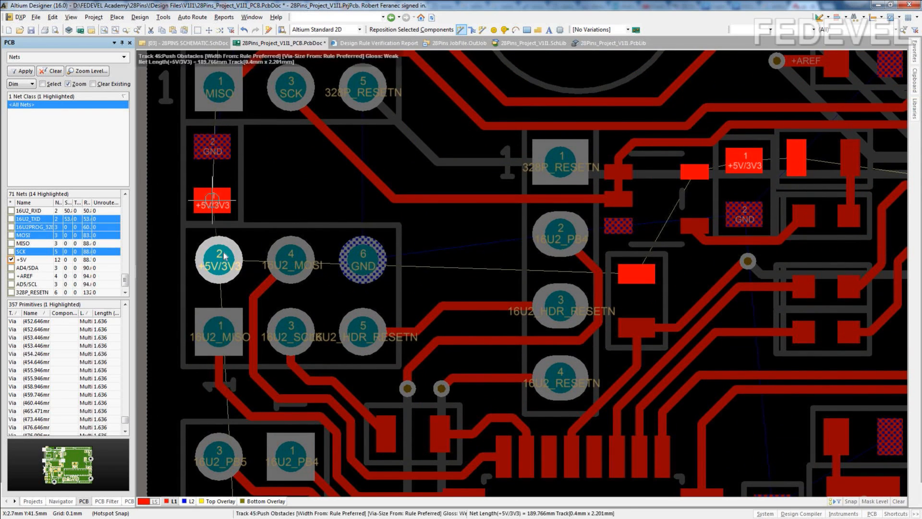
# Route +5V/3V3 on L1 from the programming header's pin 2 around 16U2_MOSI and GND towards the gap between 16U2_PB4 and 16U2_HDR_RESETN
pyautogui.click(270, 209)
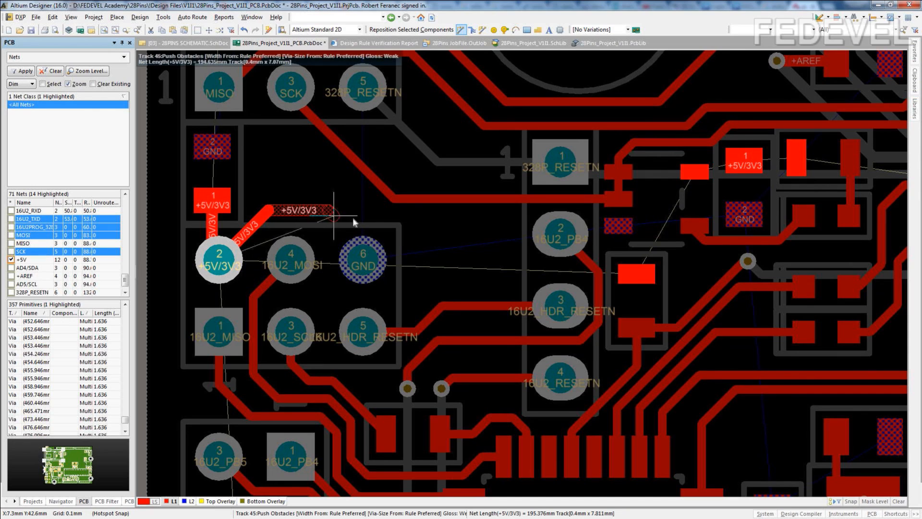
pyautogui.click(455, 245)
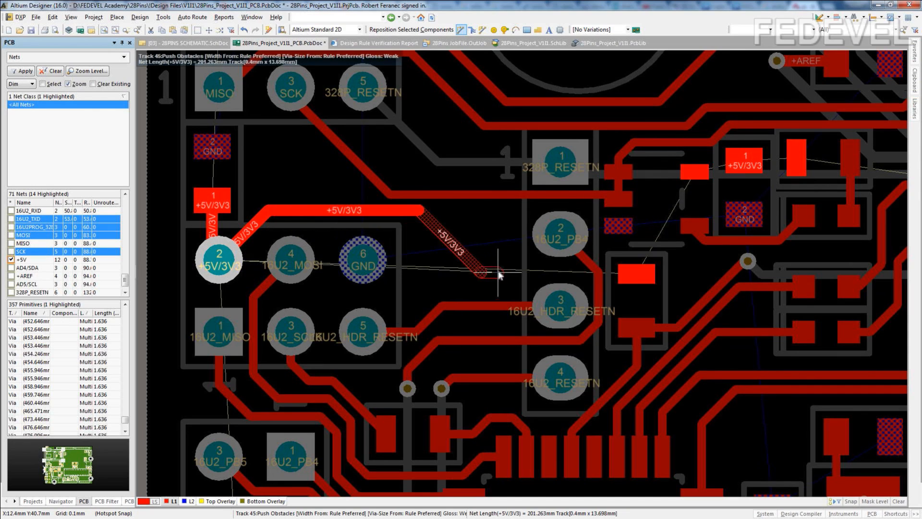
pyautogui.click(499, 271)
pyautogui.click(500, 271)
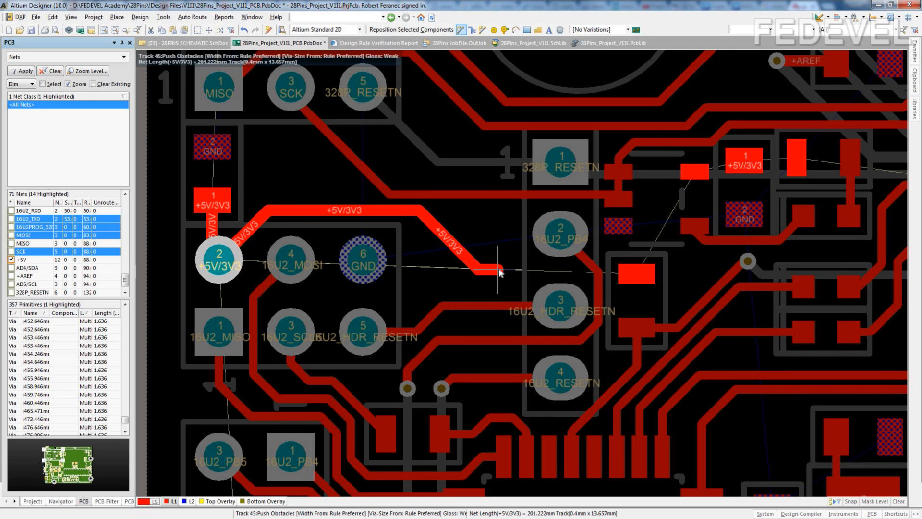
# Continue the +5V/3V3 track through a via on L2 between header pins 2 and 3, and connect it through a second via to pad 2 on L1
pyautogui.press('KP_Multiply')
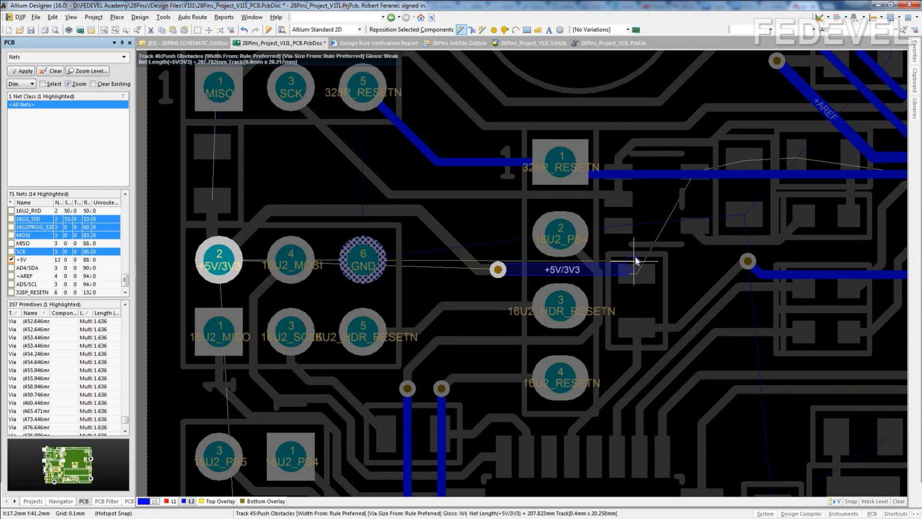
pyautogui.click(638, 251)
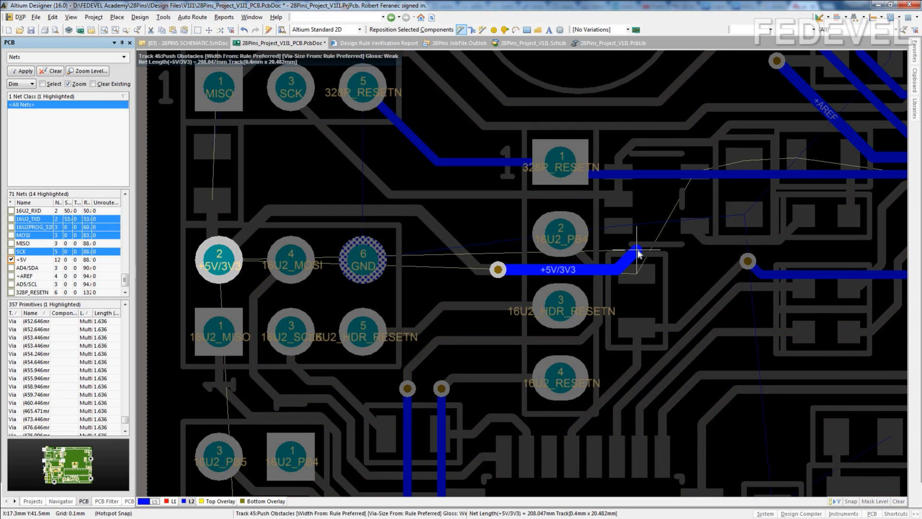
pyautogui.press('KP_Multiply')
pyautogui.click(638, 276)
# Route +5V/3V3 pad 5 beside the SCK pads to the capacitor's pad 1 on L1 and extend the track to a via beyond it
pyautogui.keyDown('shift'); pyautogui.scroll(-7, 717, 252); pyautogui.keyUp('shift')
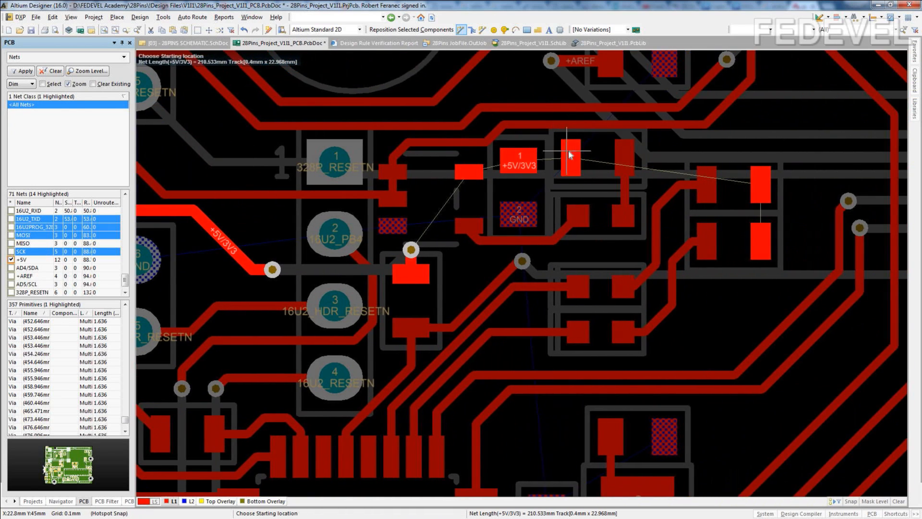
pyautogui.keyDown('ctrl'); pyautogui.scroll(3, 571, 154); pyautogui.keyUp('ctrl')
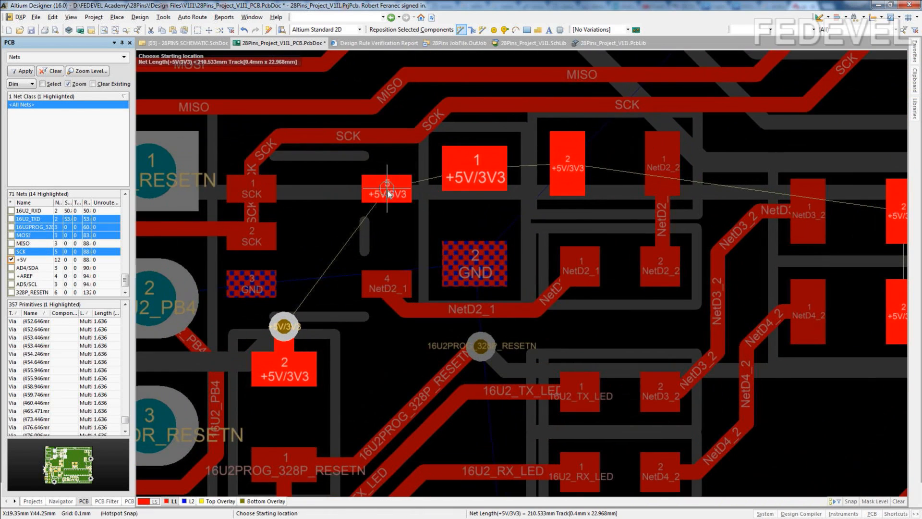
pyautogui.click(389, 194)
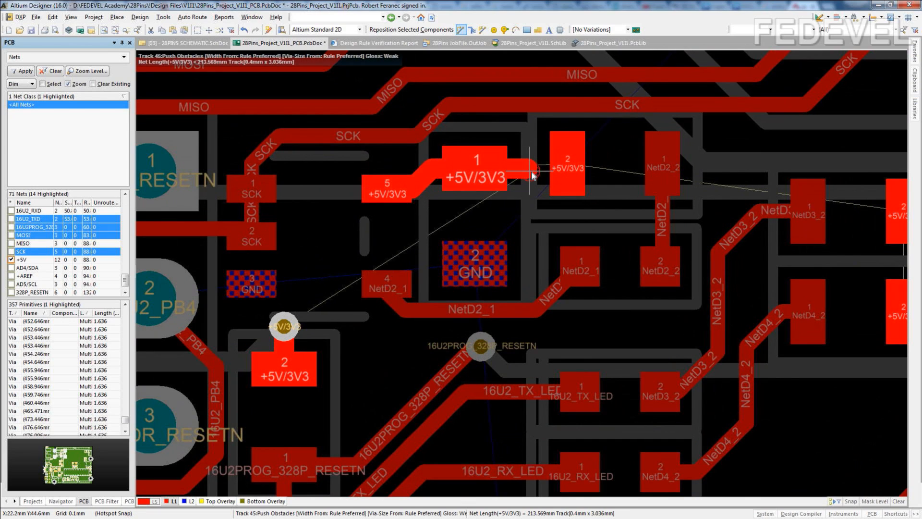
pyautogui.press('KP_Multiply')
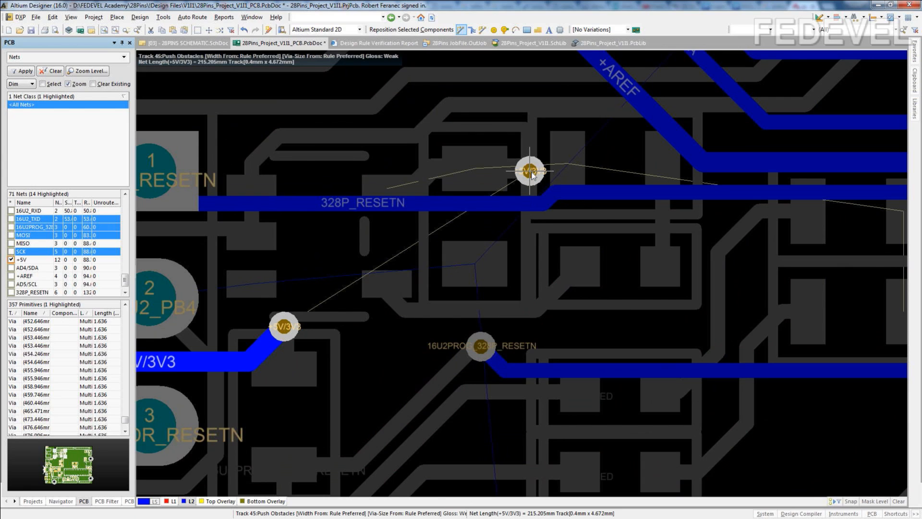
pyautogui.rightClick(532, 174)
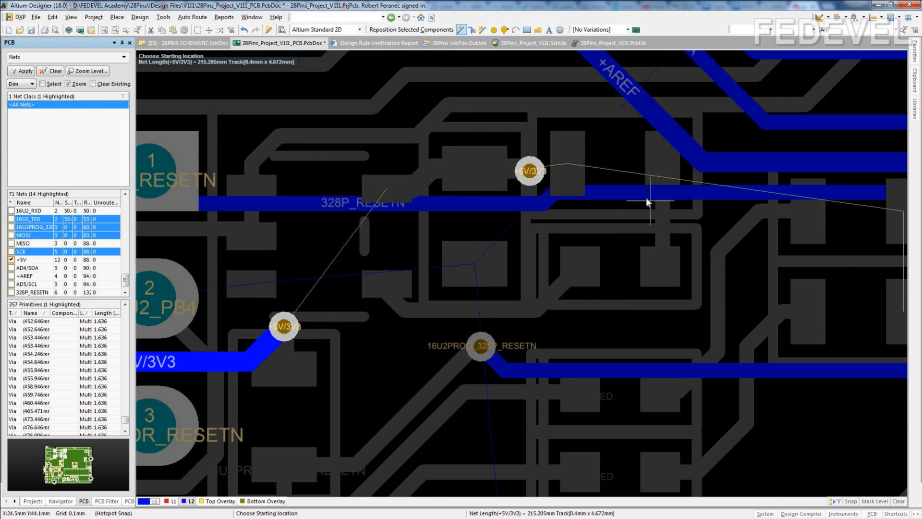
# Reroute the 328P_RESETN track on L2 above the new +5V/3V3 via to header pin 1
pyautogui.click(645, 192)
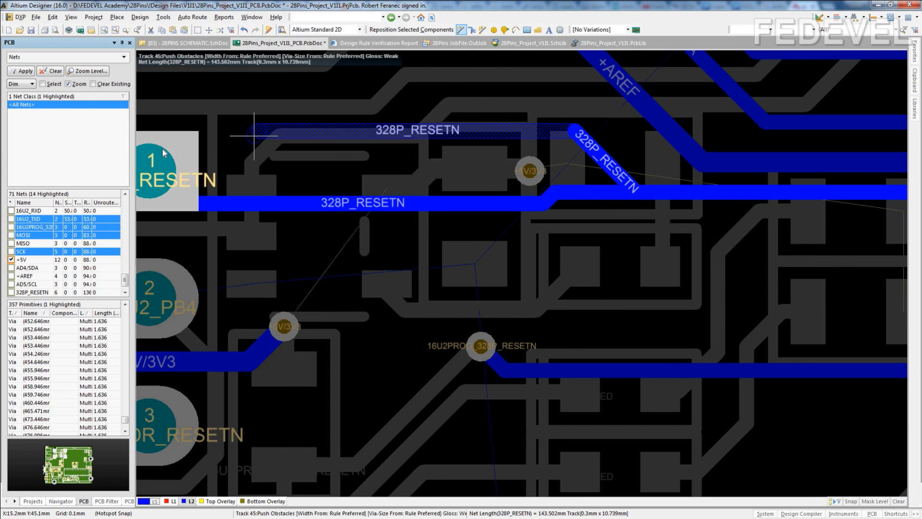
pyautogui.click(190, 175)
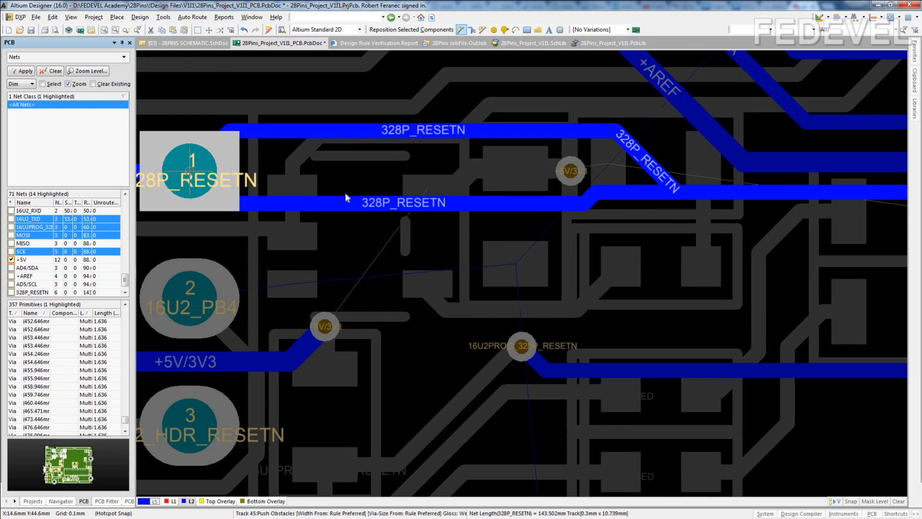
# Route +5V/3V3 on L2 between the two unconnected vias and join the via beside the capacitor to the adjacent LED pad 2 on L1
pyautogui.click(567, 177)
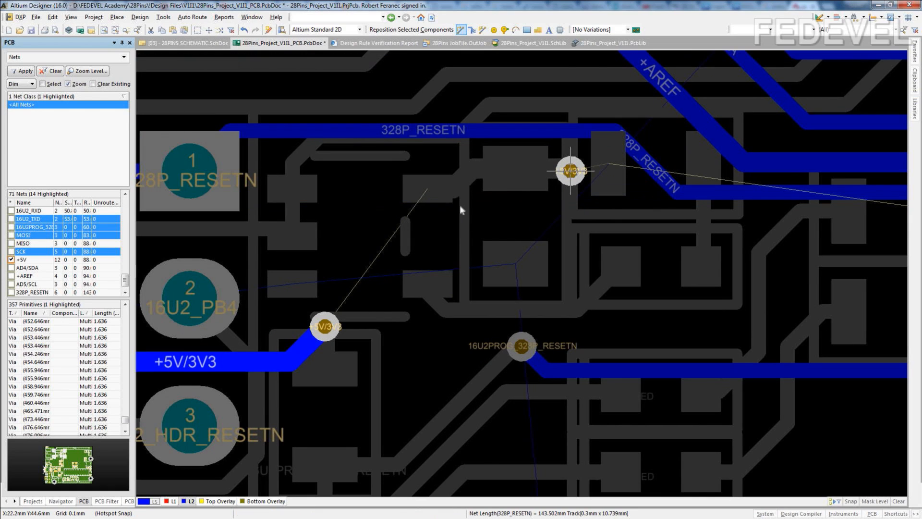
pyautogui.click(324, 328)
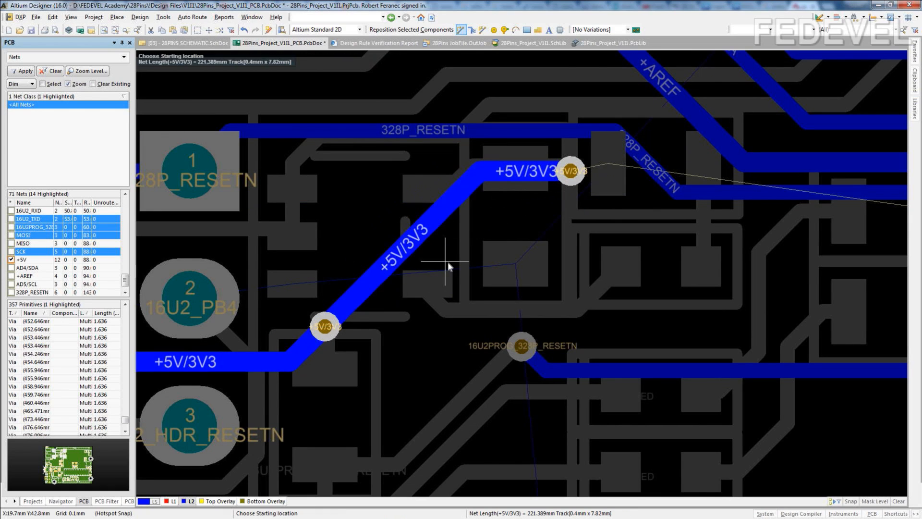
pyautogui.click(173, 500)
pyautogui.moveTo(600, 294); pyautogui.dragTo(399, 322, button='right')
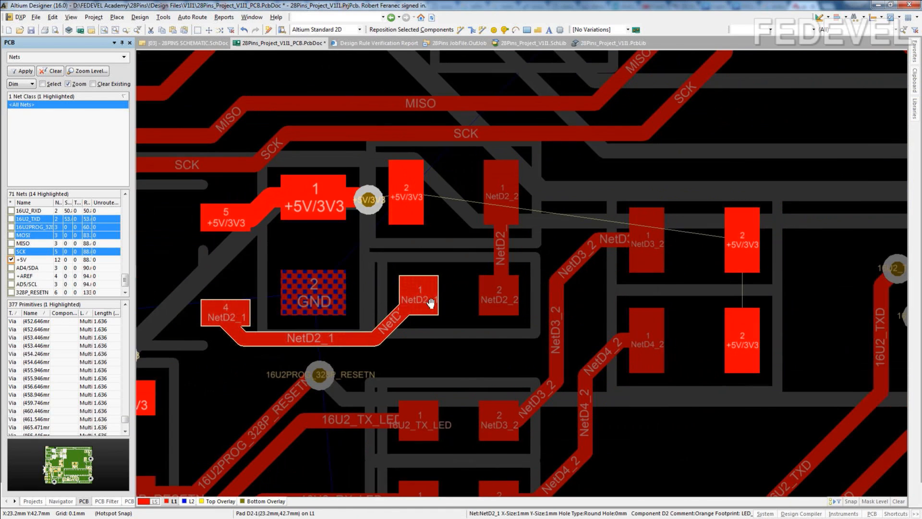
pyautogui.click(459, 30)
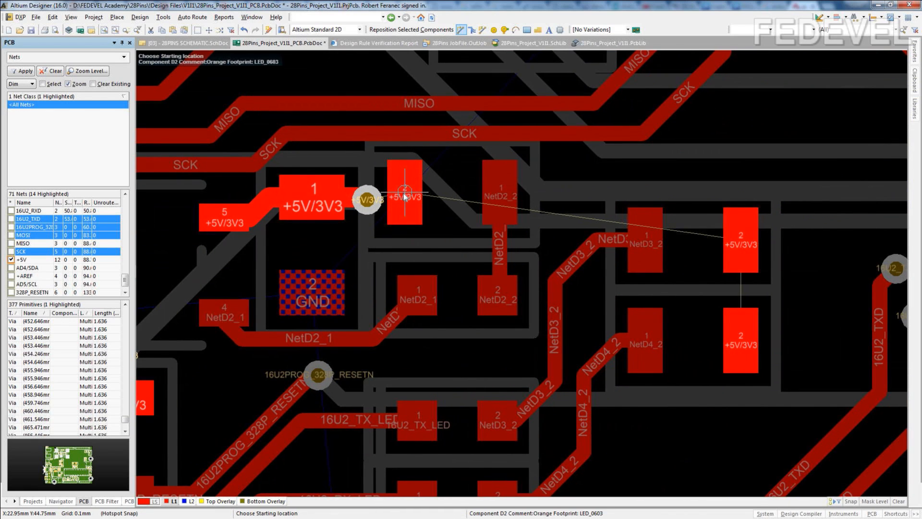
pyautogui.click(367, 199)
pyautogui.rightClick(366, 203)
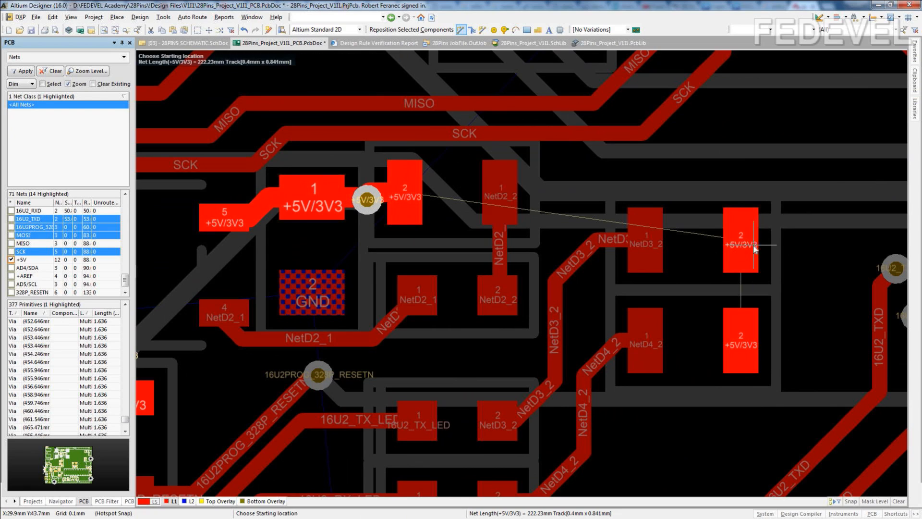
# Connect the two +5V/3V3 pads 2 beside NetD3_2 and NetD4_2 on L1 and route them through a via on L2 to the capacitor's via
pyautogui.click(744, 236)
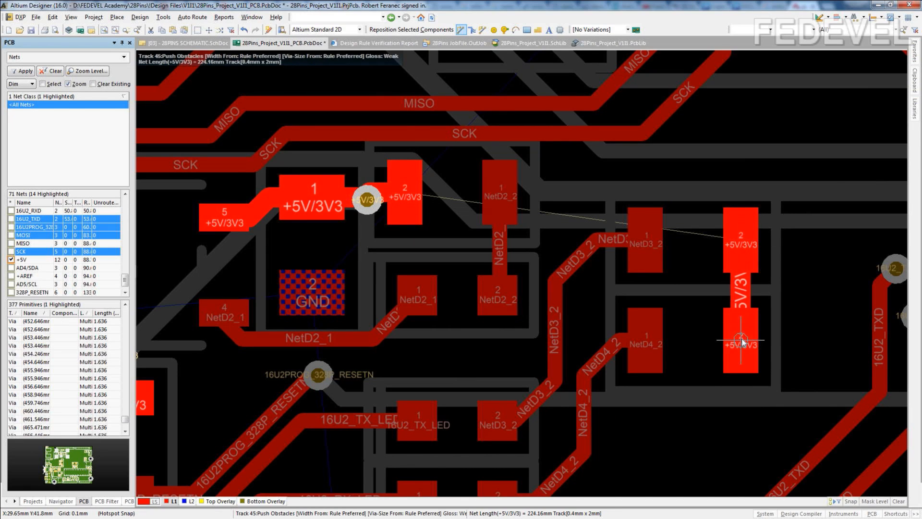
pyautogui.press('KP_Multiply')
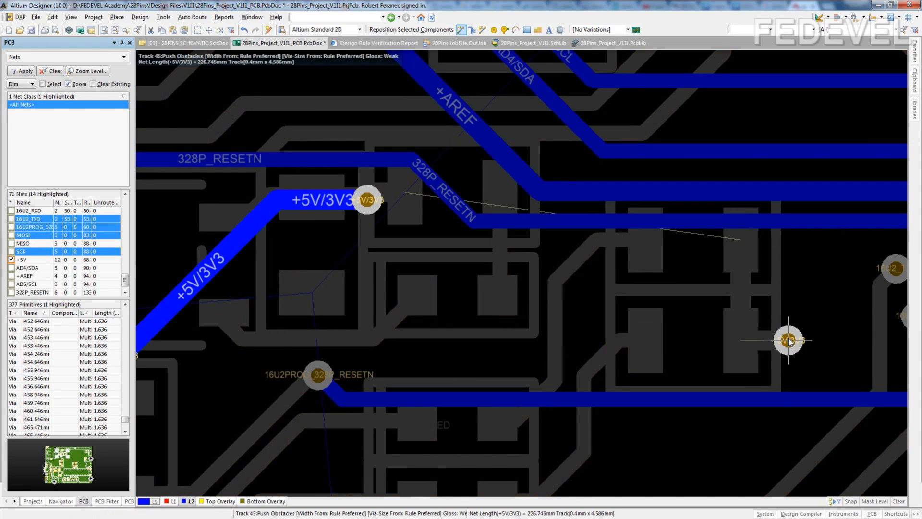
pyautogui.click(369, 201)
pyautogui.rightClick(377, 204)
pyautogui.keyDown('ctrl'); pyautogui.scroll(-3, 446, 211); pyautogui.keyUp('ctrl')
pyautogui.rightClick(445, 211)
# Route +5V/3V3 on L1 from pad 1 of the capacitor above the upper programming header to the header's pin 2
pyautogui.keyDown('ctrl'); pyautogui.scroll(-1, 446, 211); pyautogui.keyUp('ctrl')
pyautogui.moveTo(353, 209); pyautogui.dragTo(688, 230, button='right')
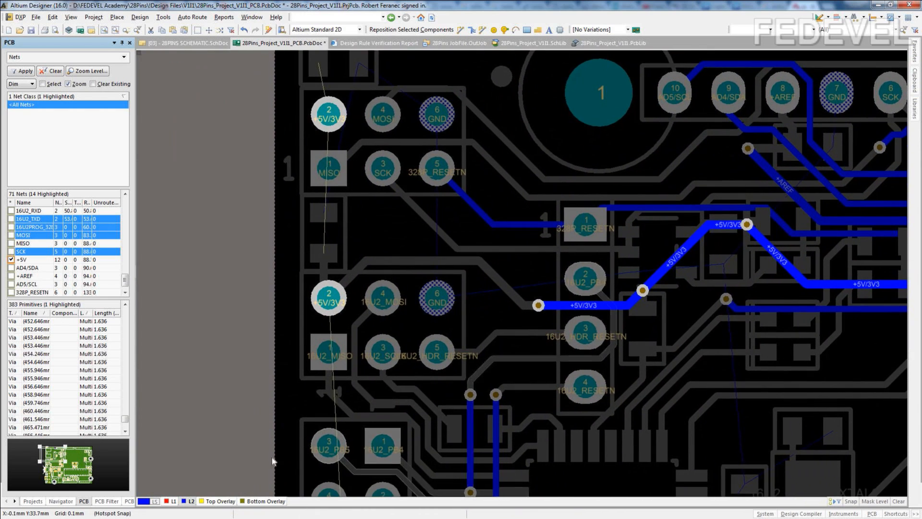
pyautogui.click(166, 501)
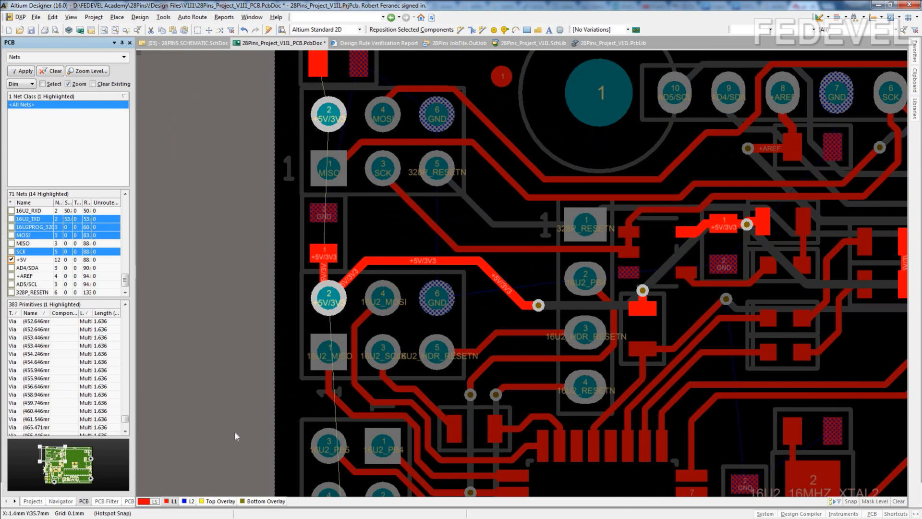
pyautogui.click(460, 30)
pyautogui.scroll(2, 384, 125)
pyautogui.keyDown('ctrl'); pyautogui.scroll(4, 302, 151); pyautogui.keyUp('ctrl')
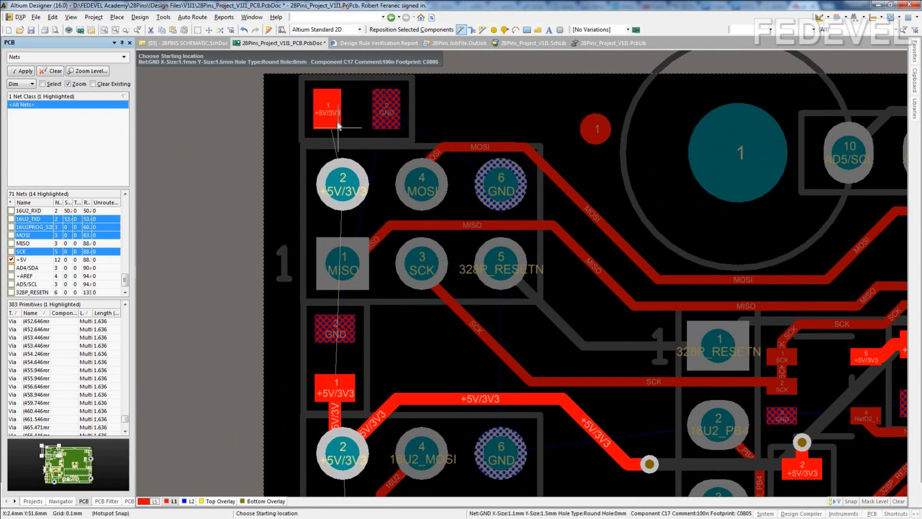
pyautogui.click(333, 110)
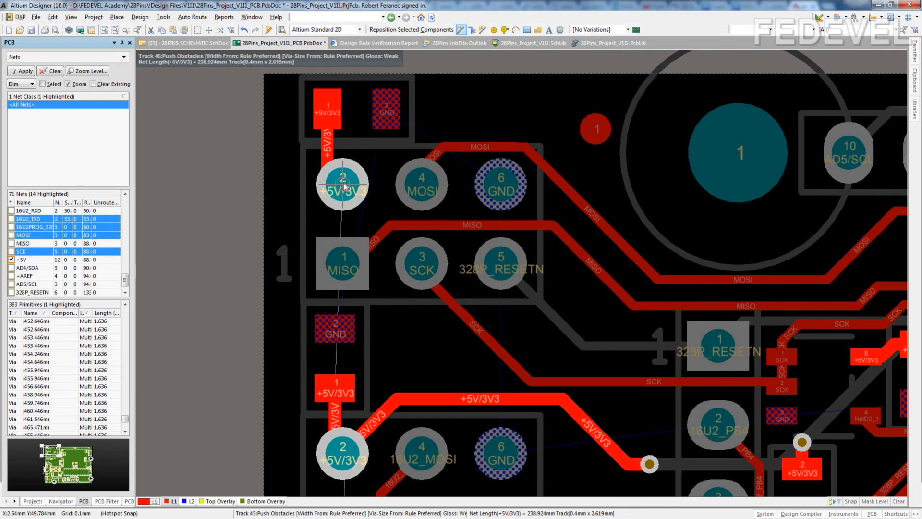
pyautogui.click(343, 184)
pyautogui.rightClick(342, 185)
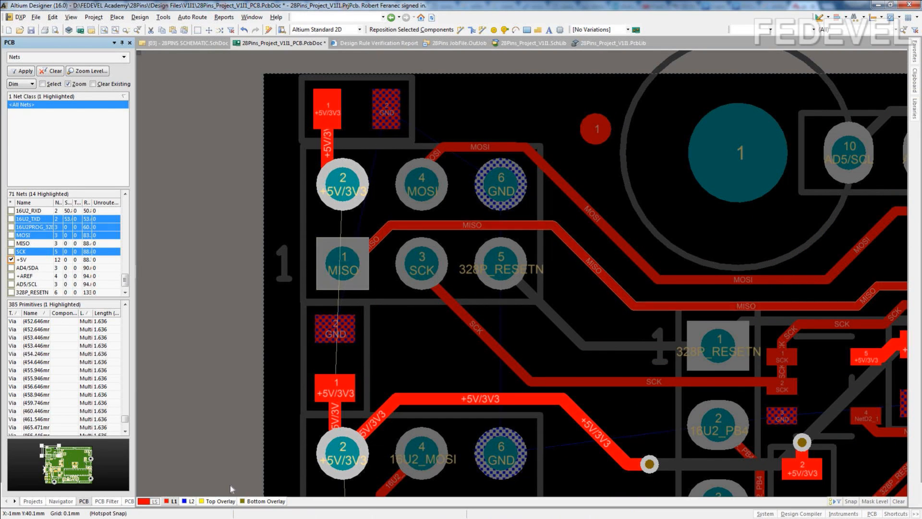
# Route +5V/3V3 on L2 from the upper programming header's pin 2 along the board edge to the lower header's pin 2
pyautogui.click(192, 501)
pyautogui.click(461, 29)
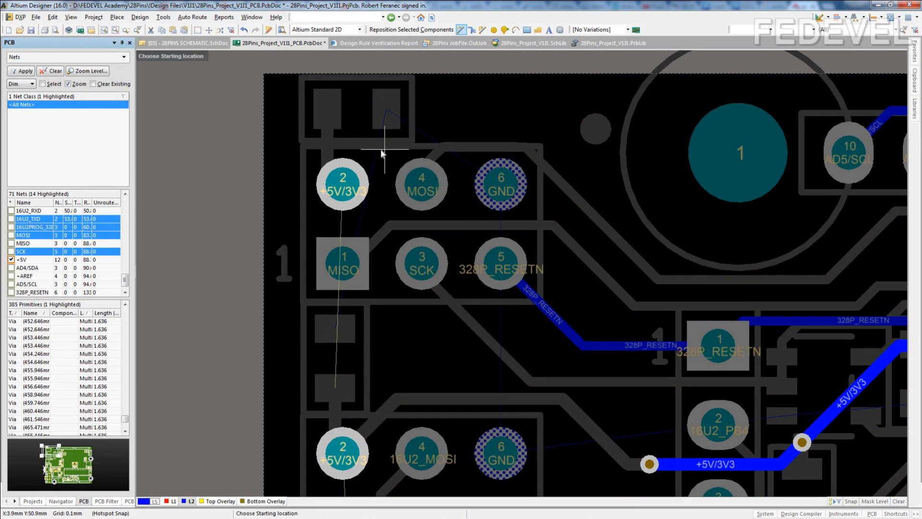
pyautogui.click(343, 184)
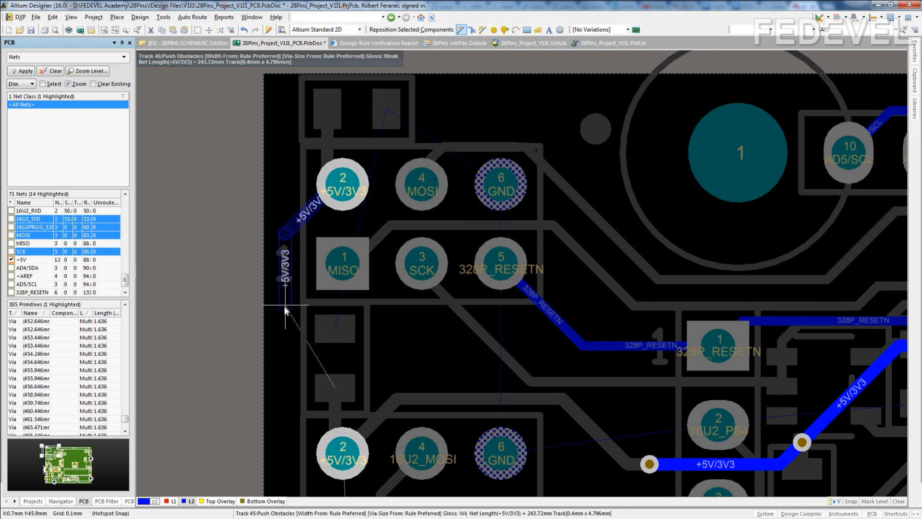
pyautogui.click(343, 453)
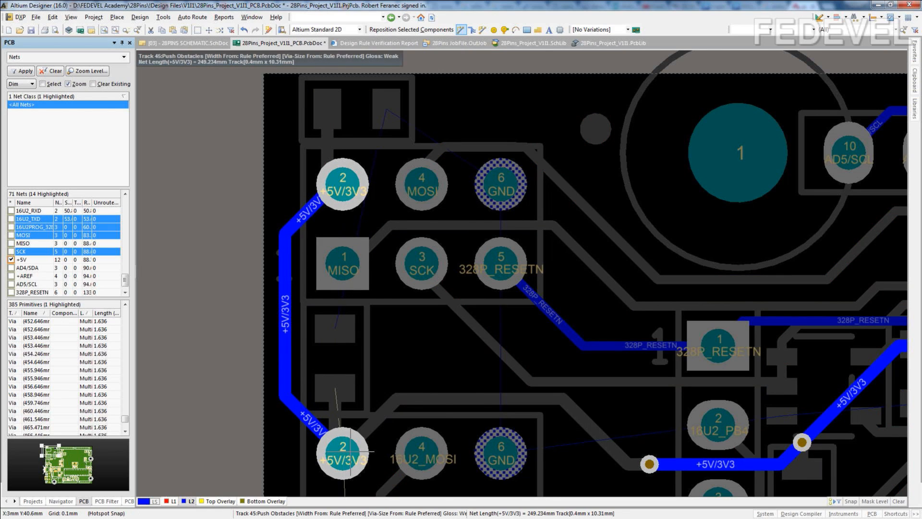
pyautogui.scroll(-5, 339, 447)
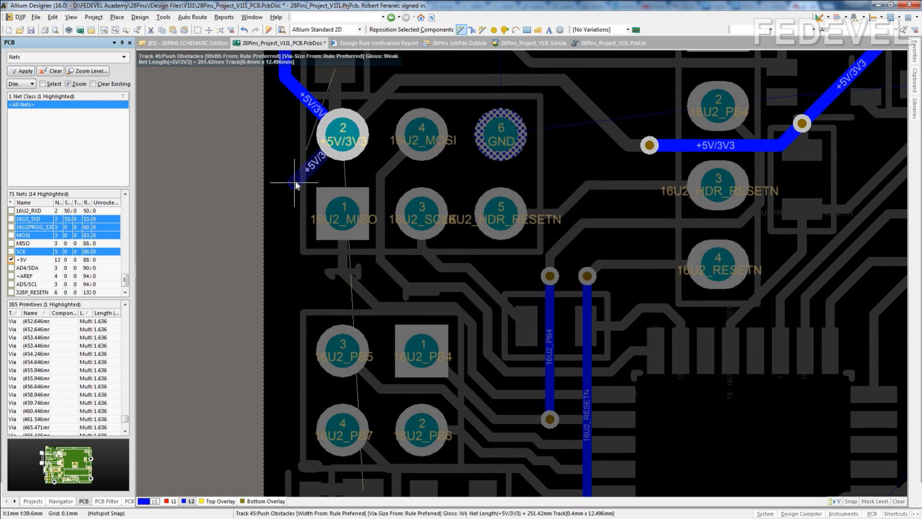
# Route the +5V/3V3 track on L2 down the board edge to the via below the headers, then show the whole board on L1
pyautogui.scroll(-3, 293, 481)
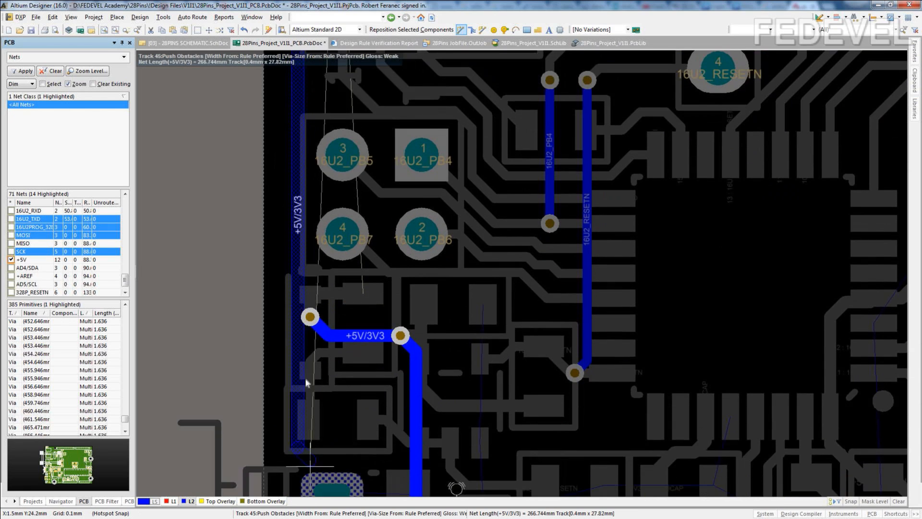
pyautogui.click(310, 317)
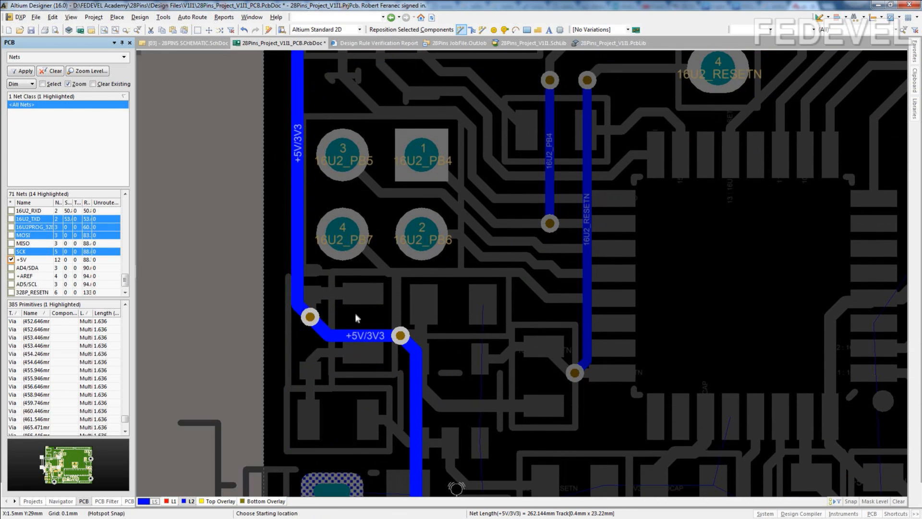
pyautogui.keyDown('ctrl'); pyautogui.scroll(-2, 336, 314); pyautogui.keyUp('ctrl')
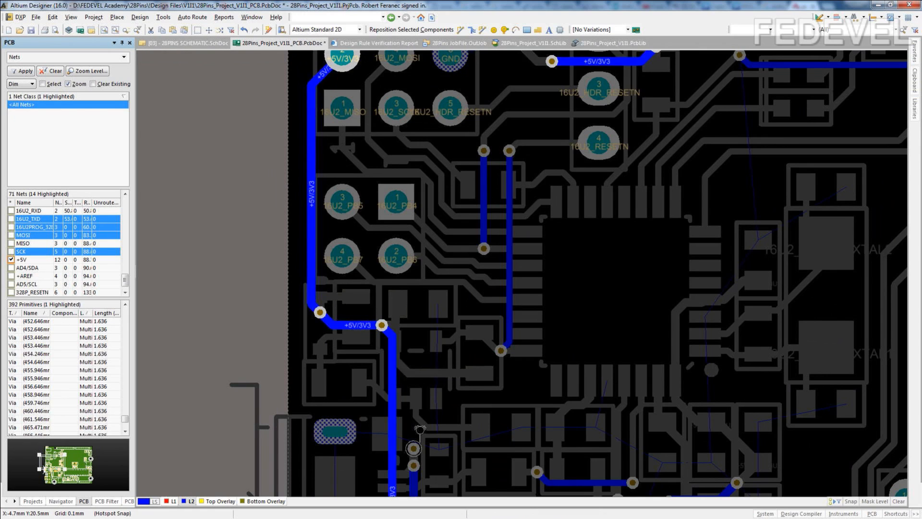
pyautogui.click(171, 501)
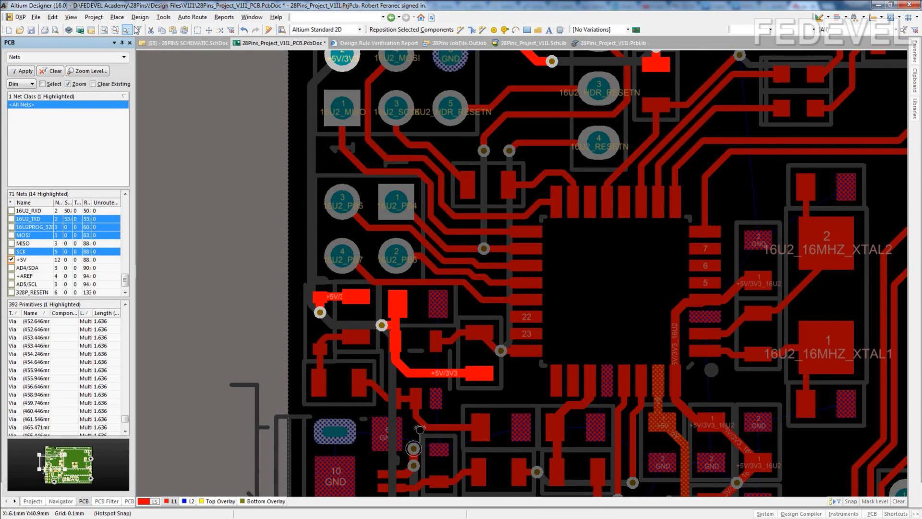
pyautogui.click(108, 30)
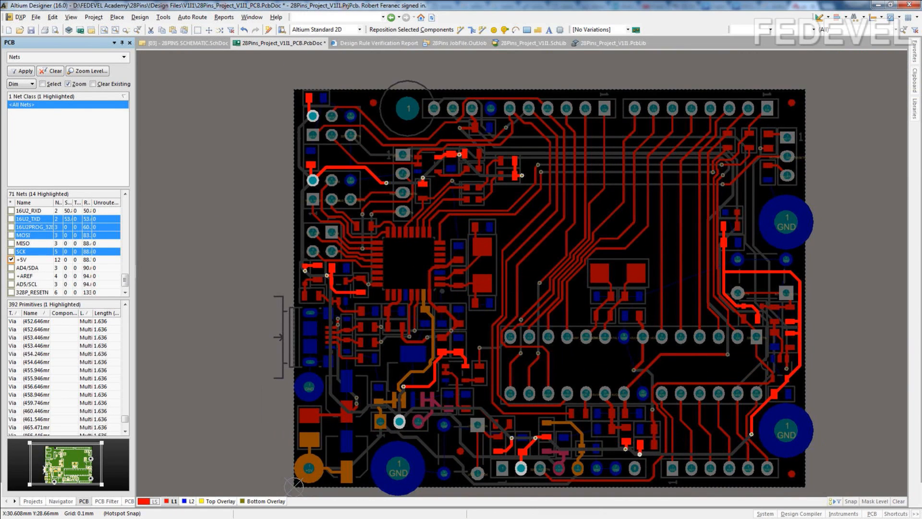
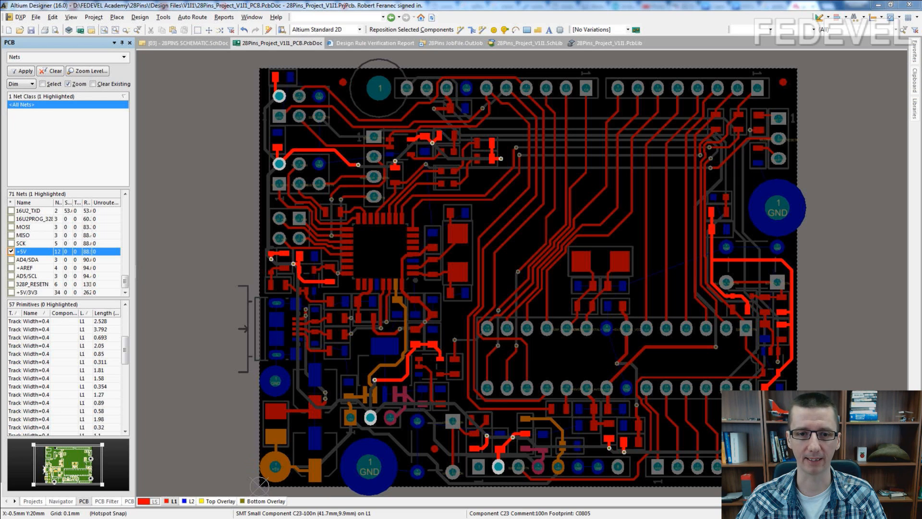
# Change the +5V/3V3 net color to light blue and turn on its color display on the board
pyautogui.click(279, 149)
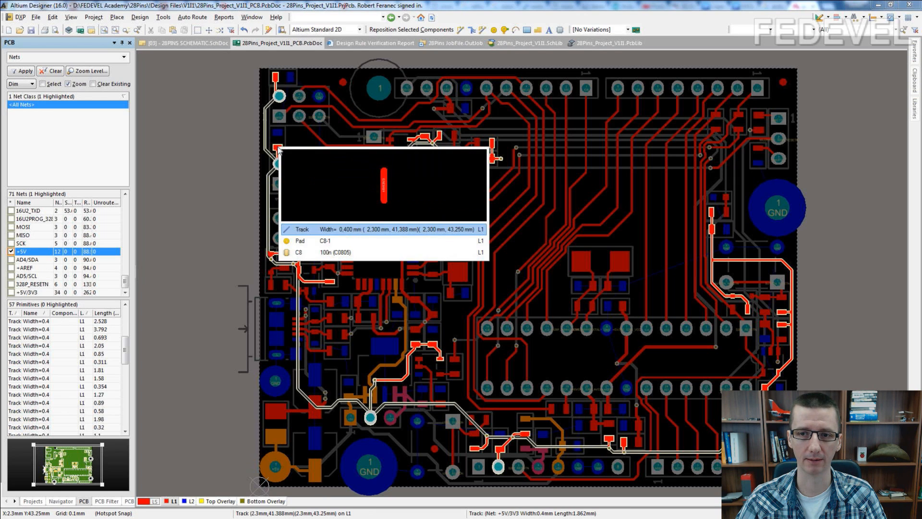
pyautogui.click(303, 242)
pyautogui.click(32, 293)
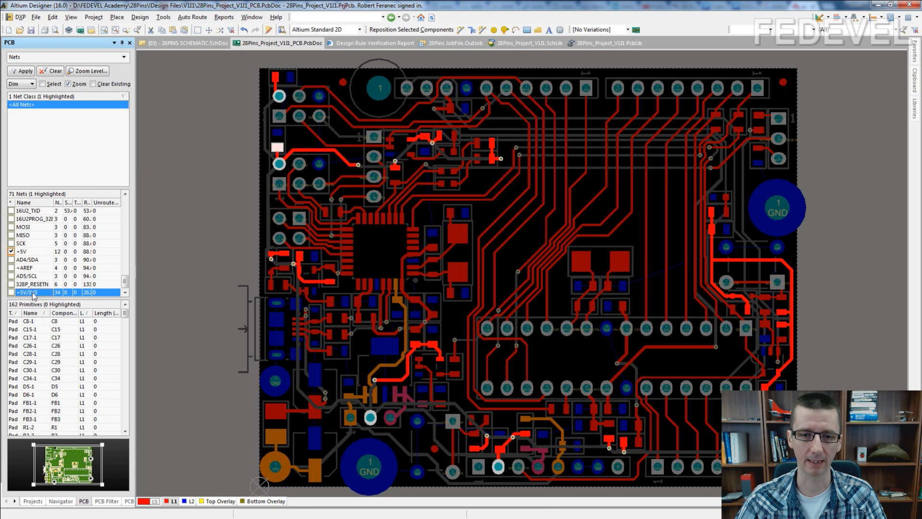
pyautogui.rightClick(33, 294)
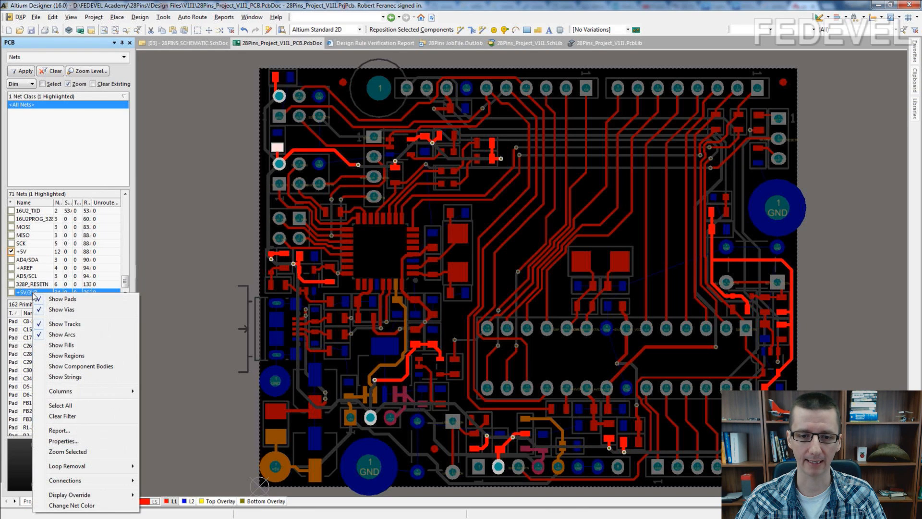
pyautogui.click(72, 505)
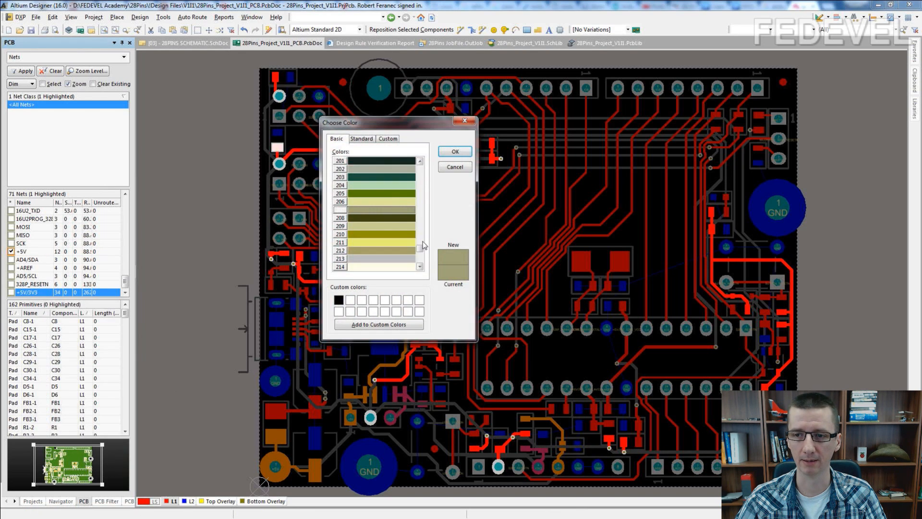
pyautogui.moveTo(421, 249); pyautogui.dragTo(420, 169)
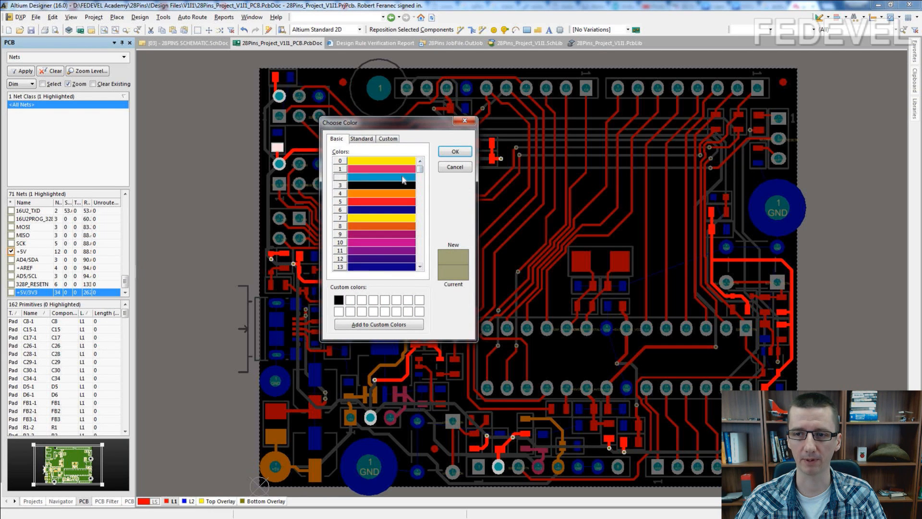
pyautogui.click(403, 179)
pyautogui.click(454, 153)
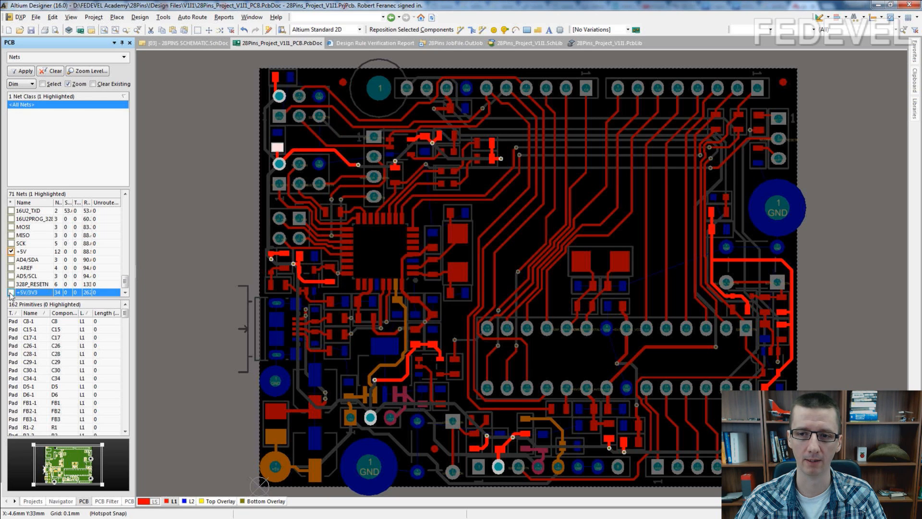
pyautogui.click(11, 292)
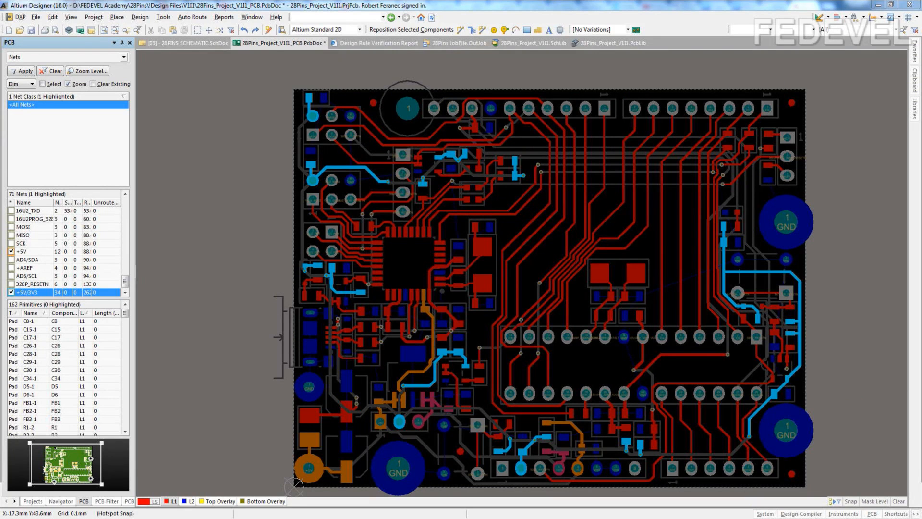
# Highlight the GND net and focus on the USB connector area near the board edge
pyautogui.keyDown('ctrl'); pyautogui.click(309, 386); pyautogui.keyUp('ctrl')
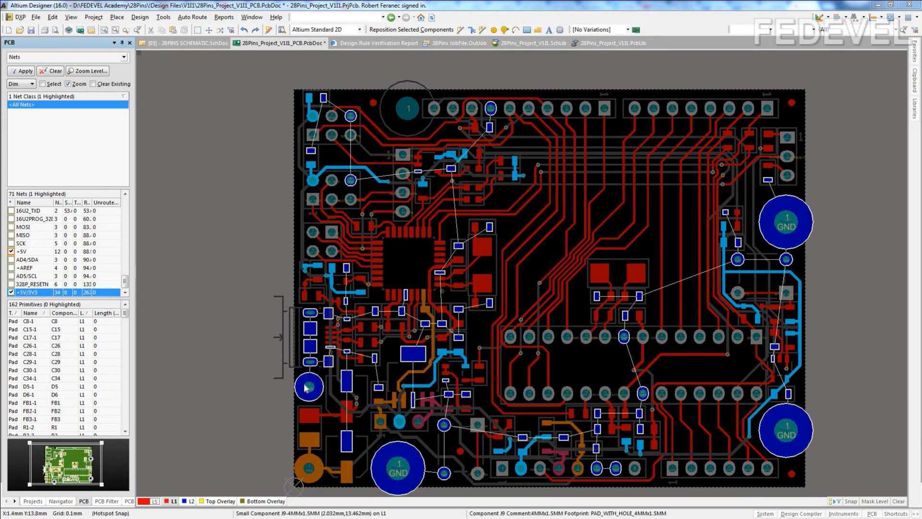
pyautogui.keyDown('ctrl'); pyautogui.scroll(4, 354, 403); pyautogui.keyUp('ctrl')
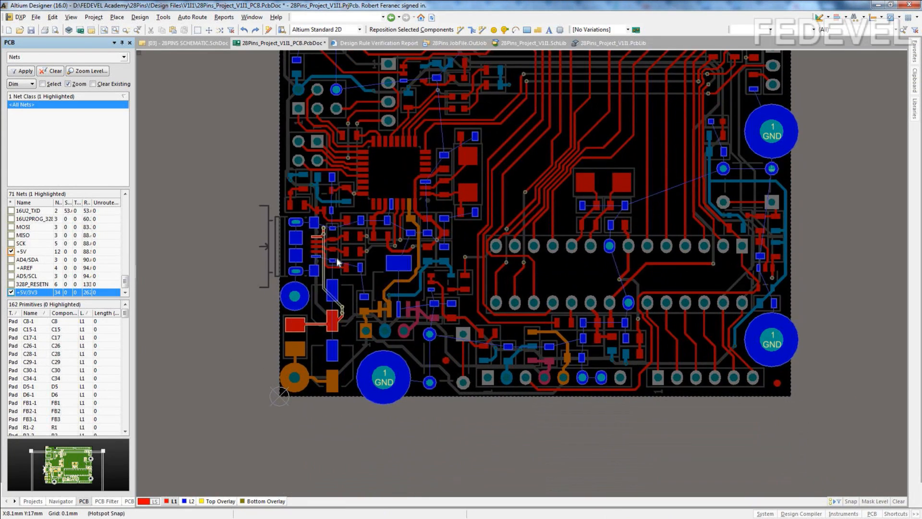
pyautogui.keyDown('ctrl'); pyautogui.scroll(4, 314, 220); pyautogui.keyUp('ctrl')
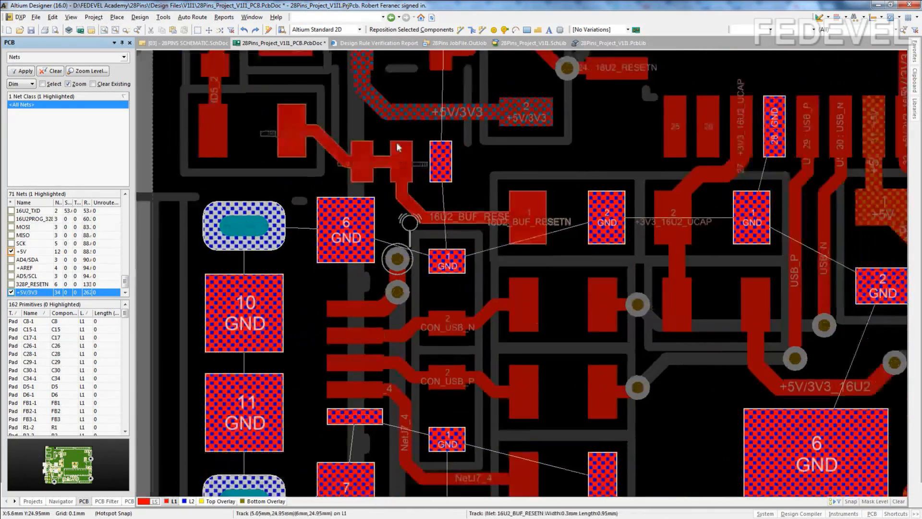
# Route GND tracks on L1 from USB connector pad 6 to the upper slotted pad and down through pads 10 and 11
pyautogui.click(460, 30)
pyautogui.click(346, 229)
pyautogui.click(252, 230)
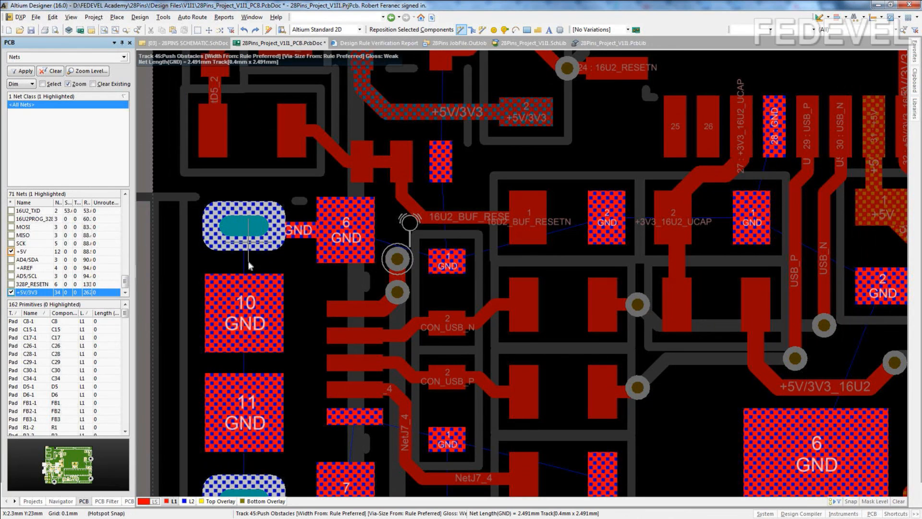
pyautogui.click(247, 311)
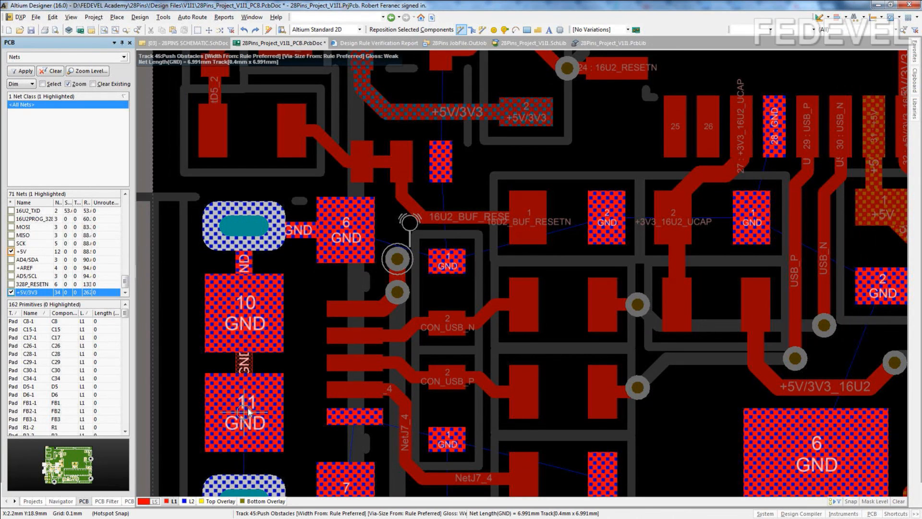
pyautogui.click(248, 413)
# Extend the GND routing from pad 11 through the lower slotted pad to the large round pad 1
pyautogui.scroll(-5, 250, 366)
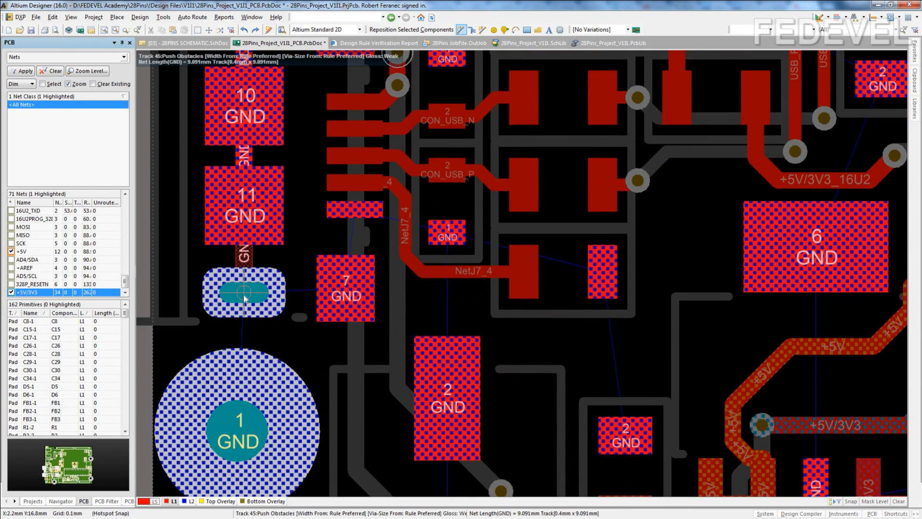
pyautogui.click(244, 293)
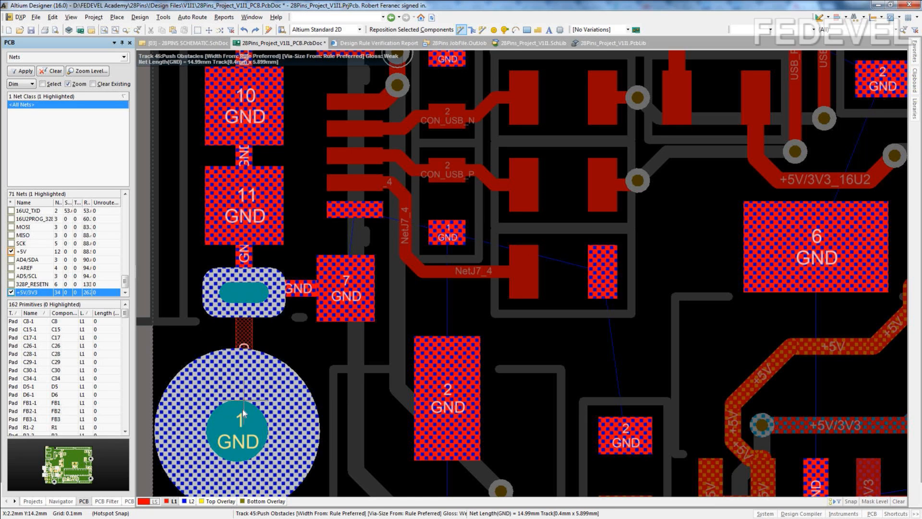
pyautogui.click(238, 429)
# Route GND from connector pad 7 through the tall pad 2 to the small GND pad 2 above the +5V pad
pyautogui.scroll(-4, 366, 178)
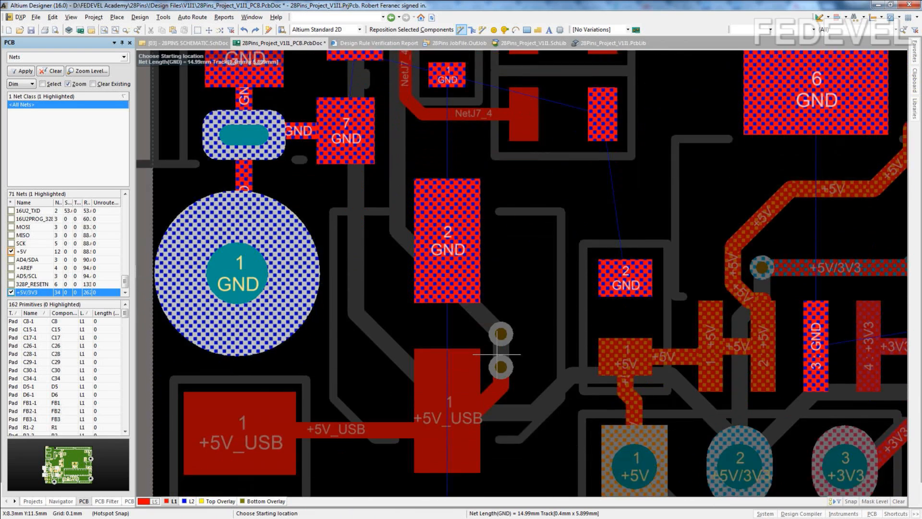
pyautogui.click(347, 140)
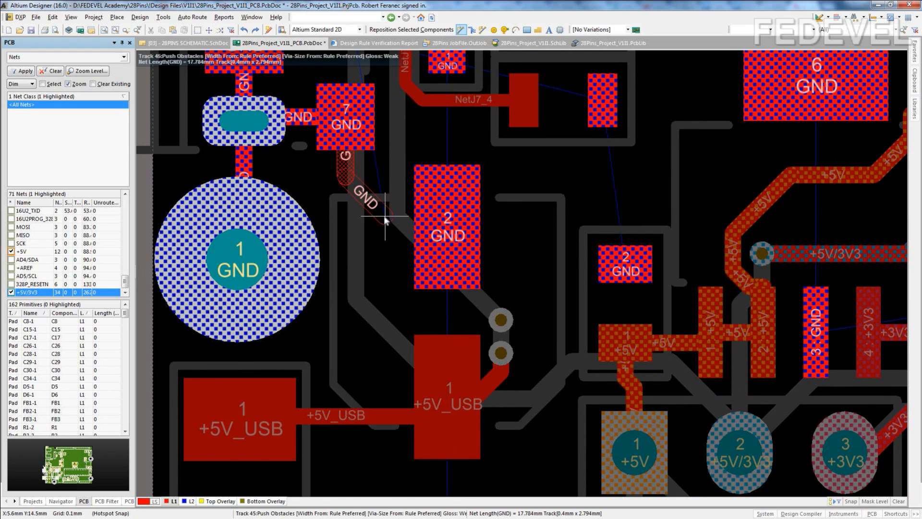
pyautogui.click(447, 227)
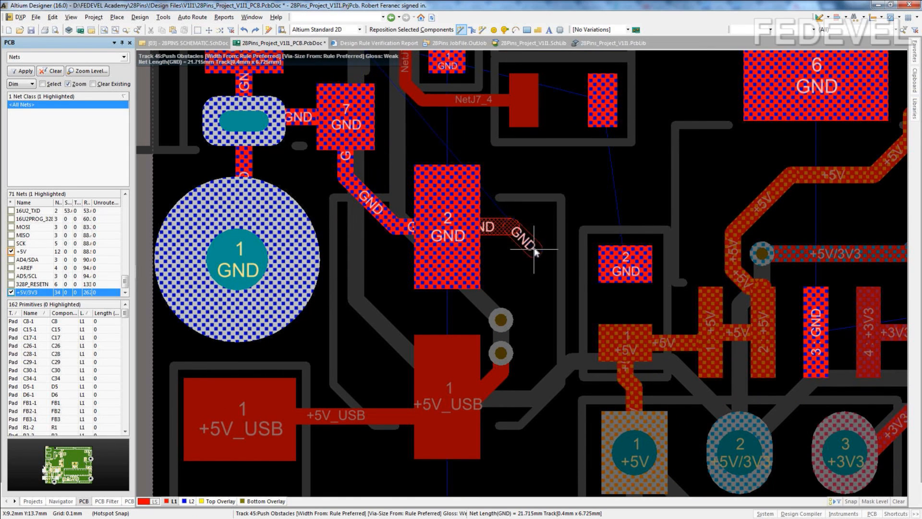
pyautogui.click(625, 268)
pyautogui.rightClick(625, 265)
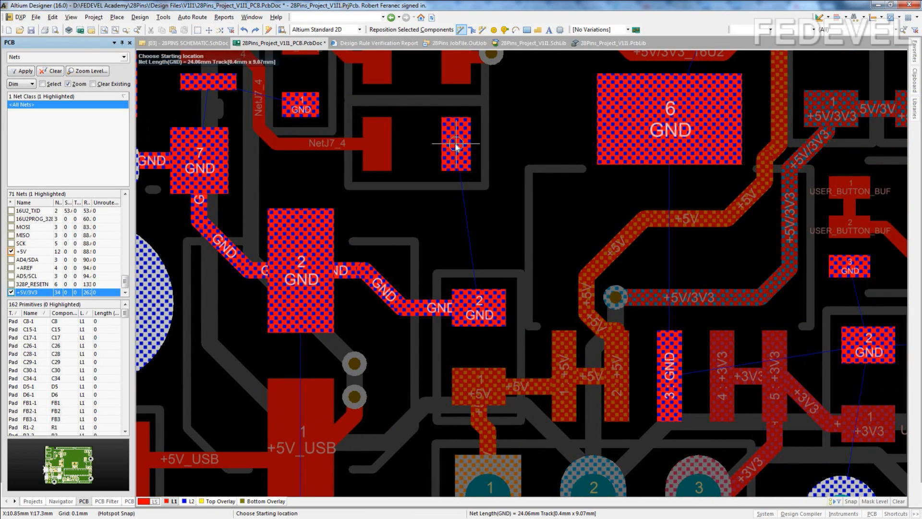
# Connect the GND pad beside NetJ7_4 to the small GND pad 2 below it and to the large GND pad 6
pyautogui.click(456, 144)
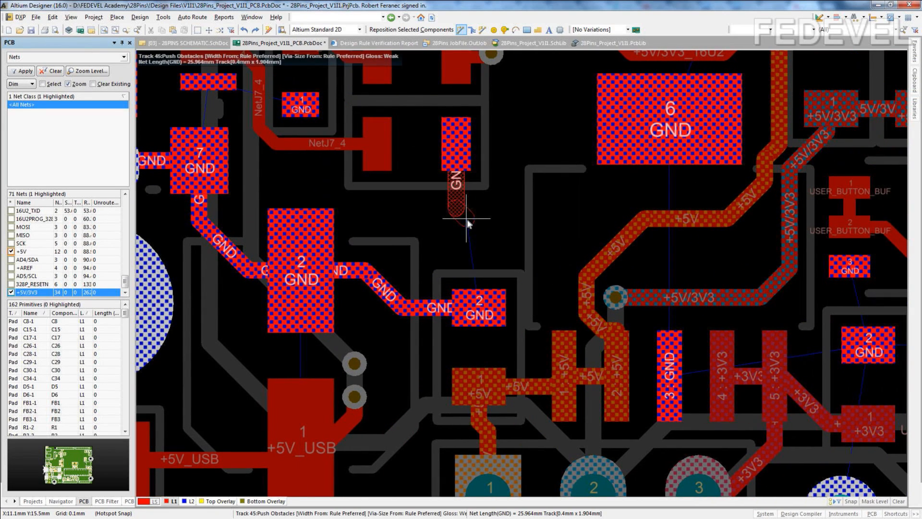
pyautogui.click(479, 301)
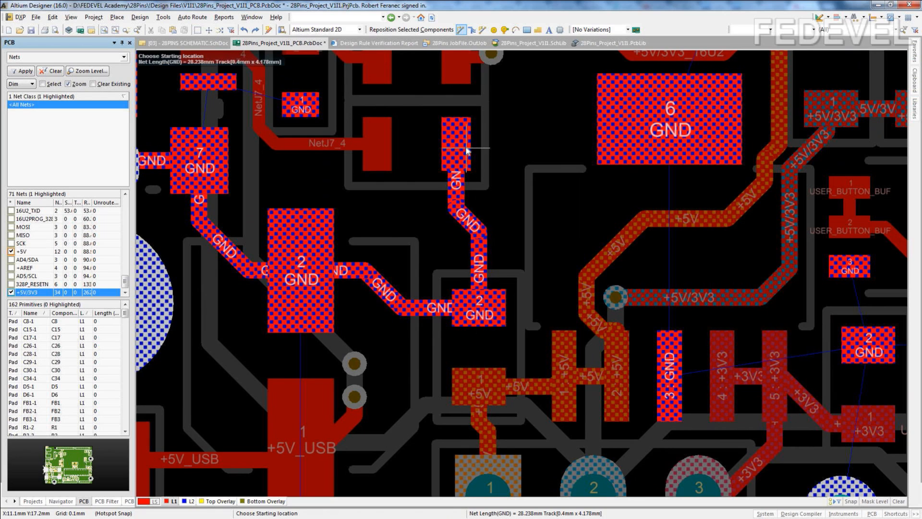
pyautogui.click(463, 146)
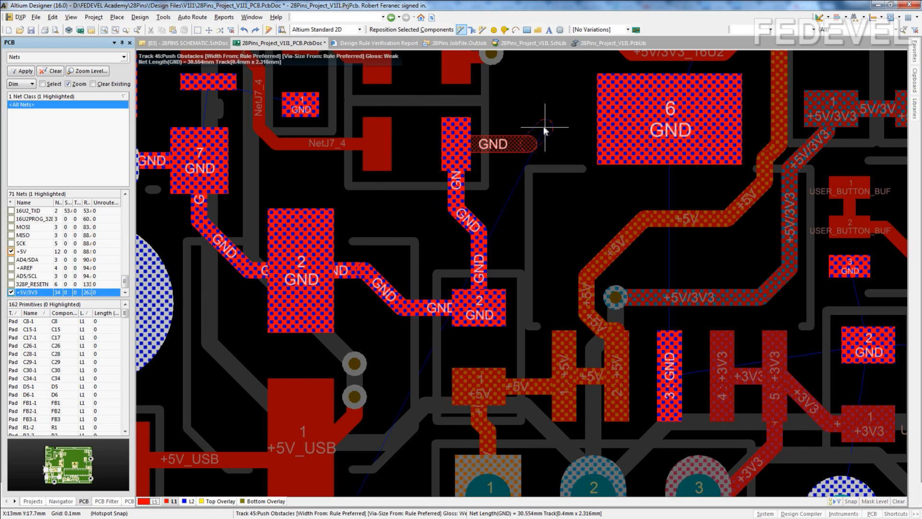
pyautogui.doubleClick(669, 119)
# Route a straight GND track from USB connector pad 5 to shield pad 11
pyautogui.moveTo(169, 124); pyautogui.dragTo(321, 303, button='right')
pyautogui.click(361, 260)
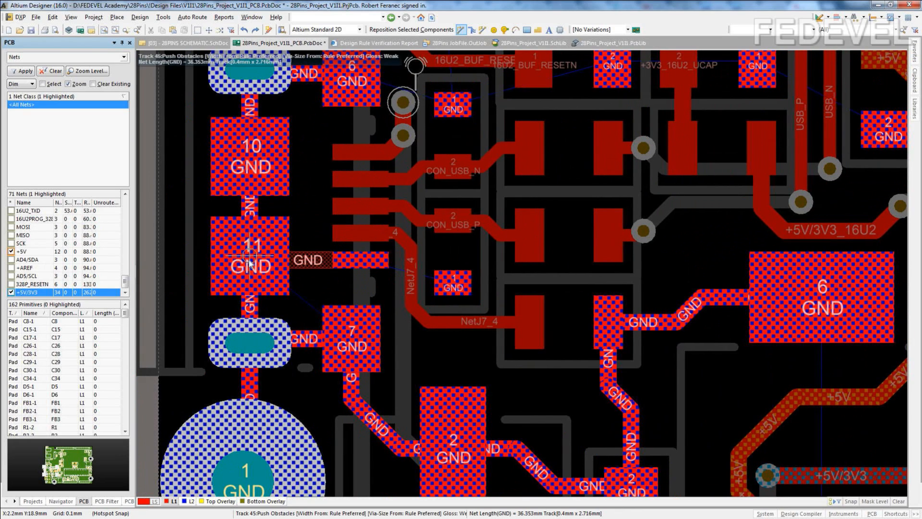
pyautogui.click(250, 261)
# Route a short GND track from the GND pad below CON_USB_P and end it with a via to L2
pyautogui.keyDown('ctrl'); pyautogui.scroll(6, 556, 293); pyautogui.keyUp('ctrl')
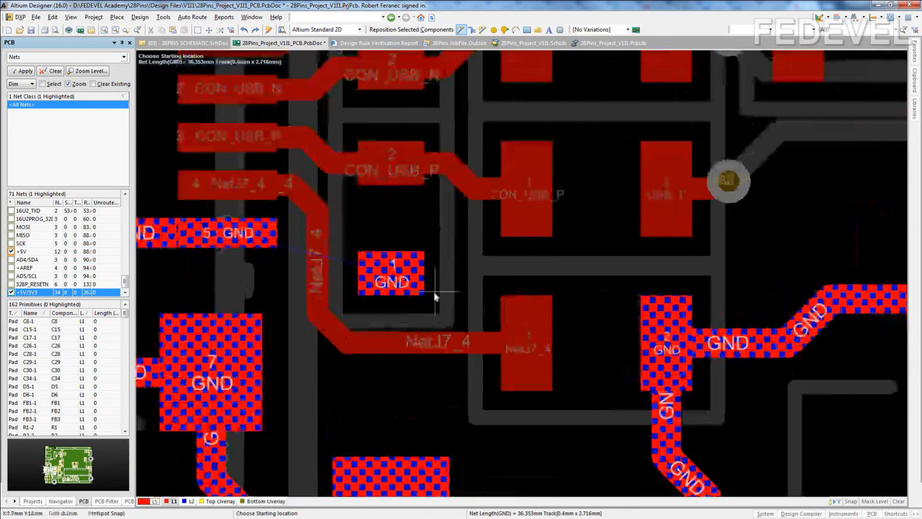
pyautogui.click(398, 277)
pyautogui.click(464, 254)
pyautogui.press('KP_Multiply')
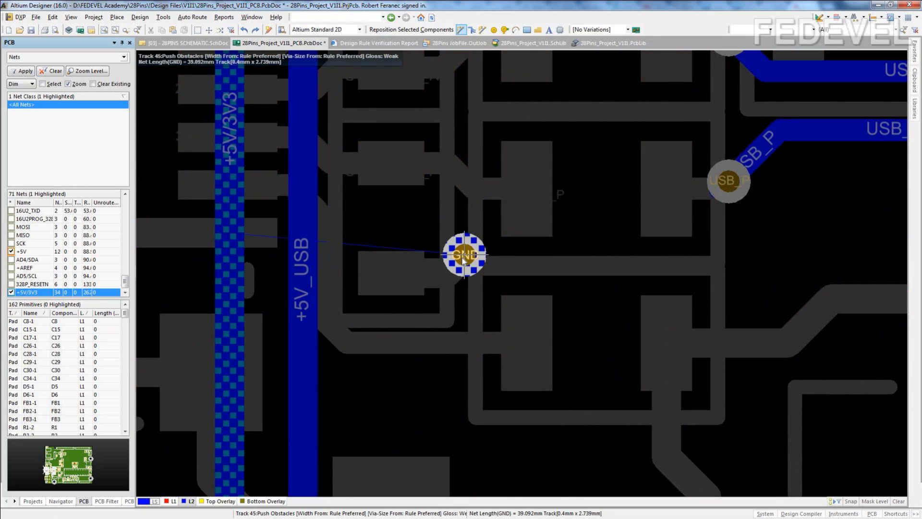
pyautogui.click(464, 255)
pyautogui.rightClick(464, 254)
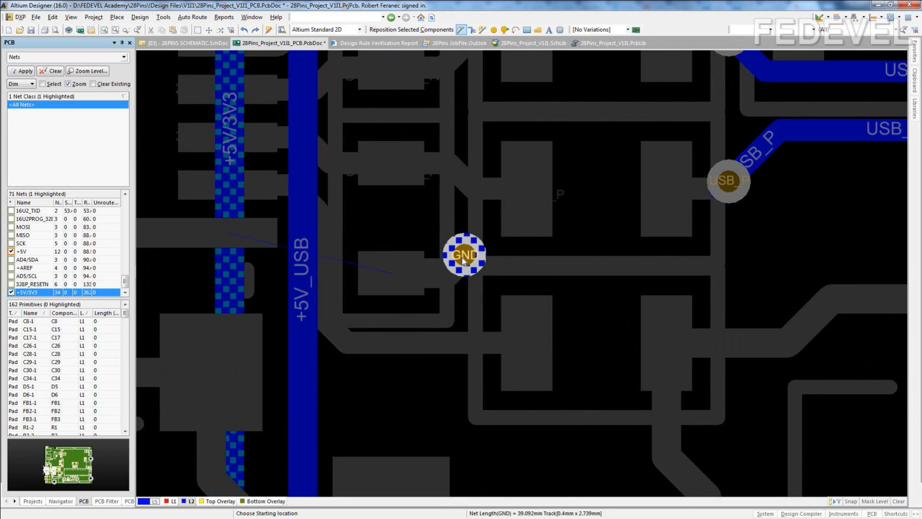
# Route a short GND track on L1 from the small GND pad 1 above CON_USB_N and end it with a via to L2
pyautogui.press('KP_Multiply')
pyautogui.keyDown('ctrl'); pyautogui.scroll(-3, 454, 306); pyautogui.keyUp('ctrl')
pyautogui.scroll(3, 454, 306)
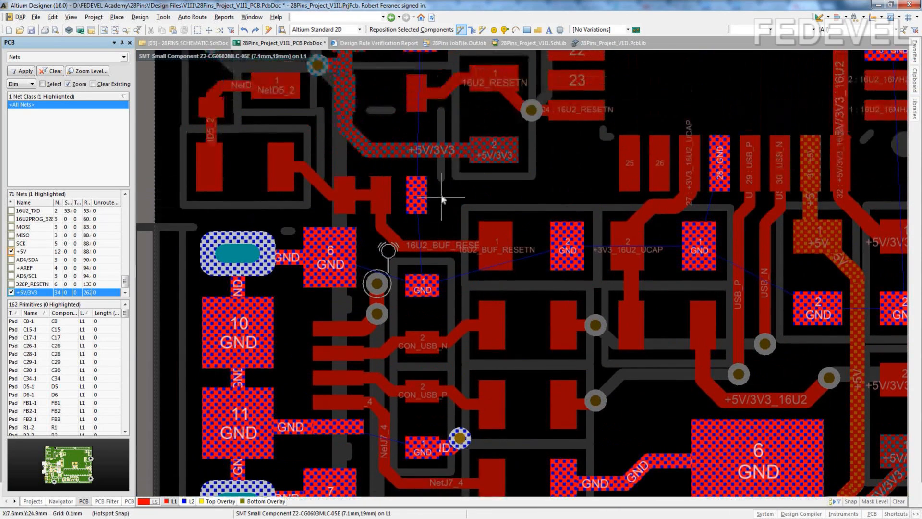
pyautogui.keyDown('ctrl'); pyautogui.scroll(3, 429, 284); pyautogui.keyUp('ctrl')
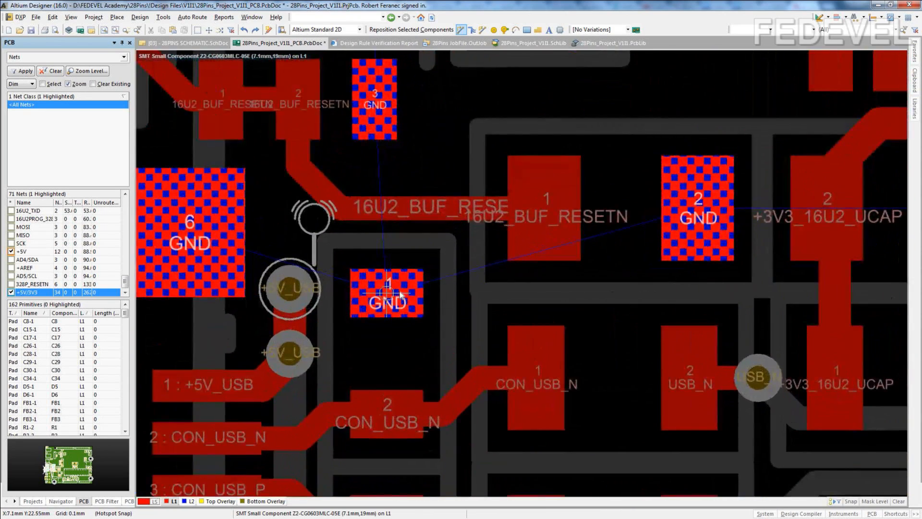
pyautogui.click(390, 295)
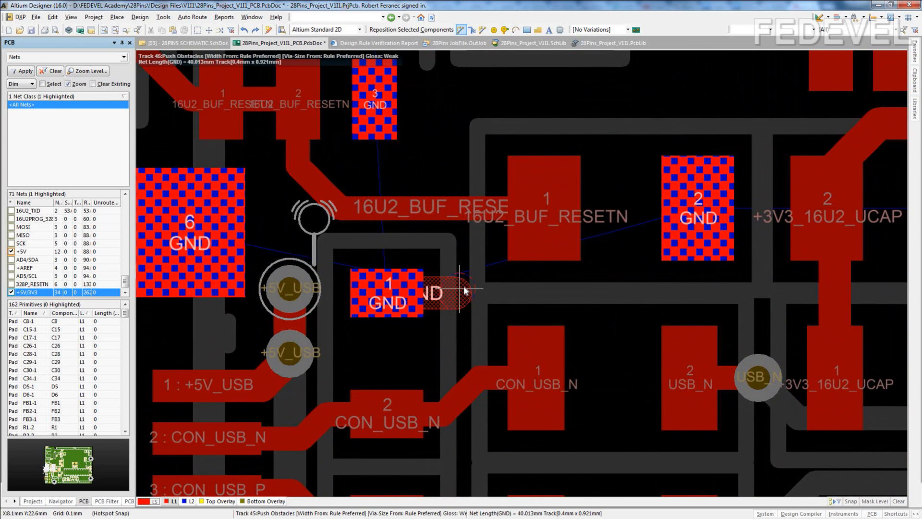
pyautogui.click(461, 289)
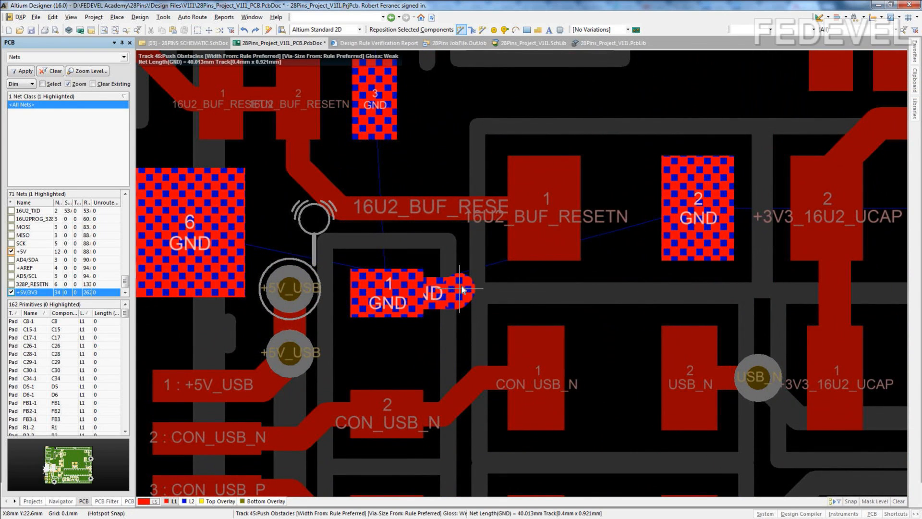
pyautogui.press('KP_Multiply')
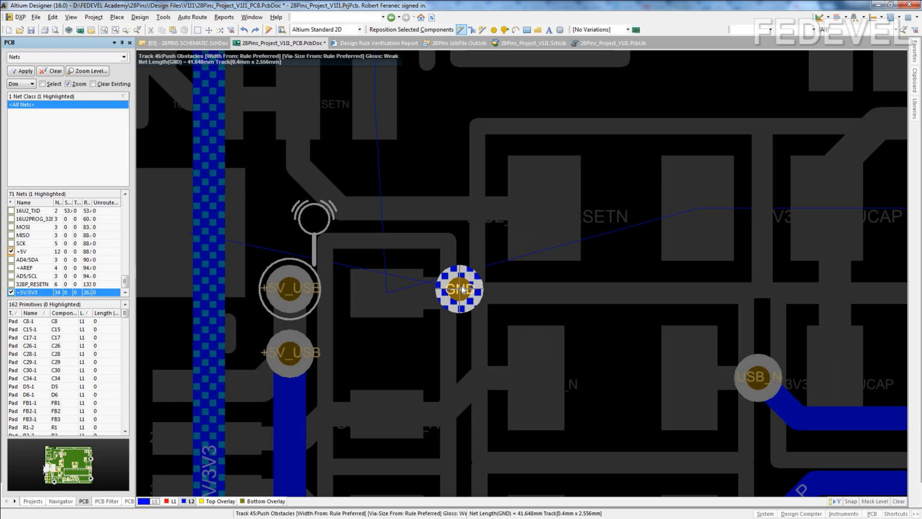
pyautogui.press('KP_Multiply')
pyautogui.scroll(3, 435, 226)
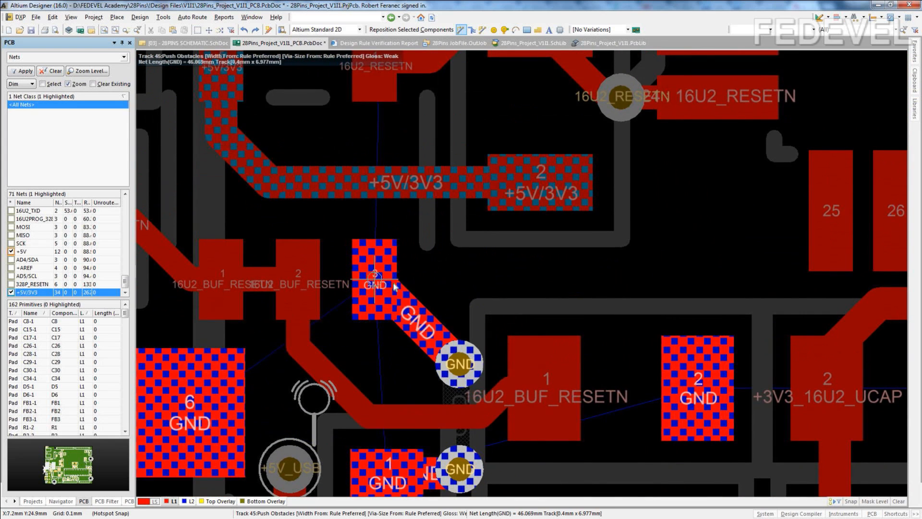
pyautogui.rightClick(444, 292)
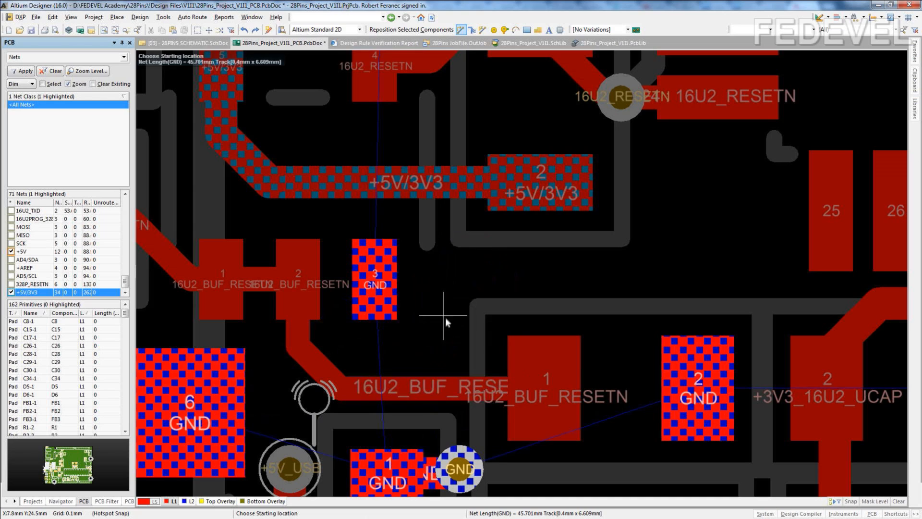
# Route a short GND track from GND pad 3 beside the 16U2_BUF_RESETN pads and end it with a via to L2
pyautogui.click(384, 284)
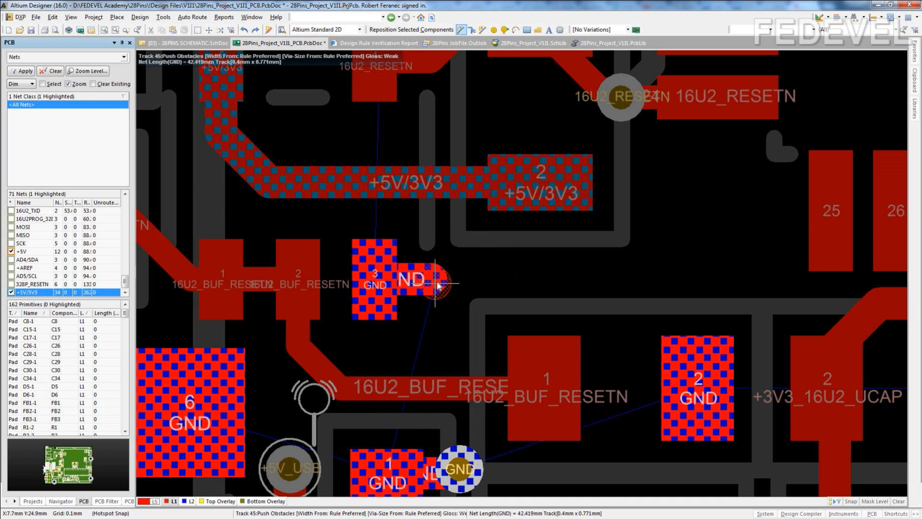
pyautogui.press('KP_Multiply')
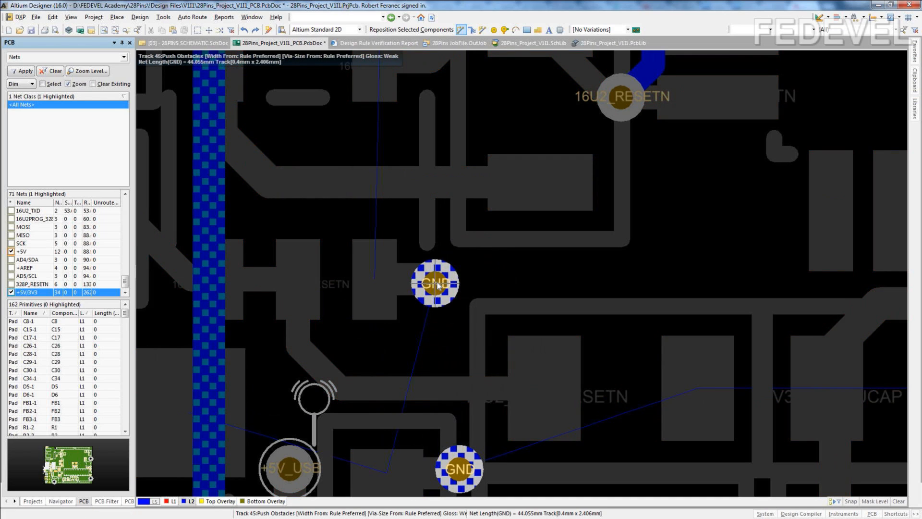
pyautogui.click(436, 284)
pyautogui.press('KP_Multiply')
pyautogui.rightClick(435, 283)
pyautogui.keyDown('ctrl'); pyautogui.scroll(-4, 371, 210); pyautogui.keyUp('ctrl')
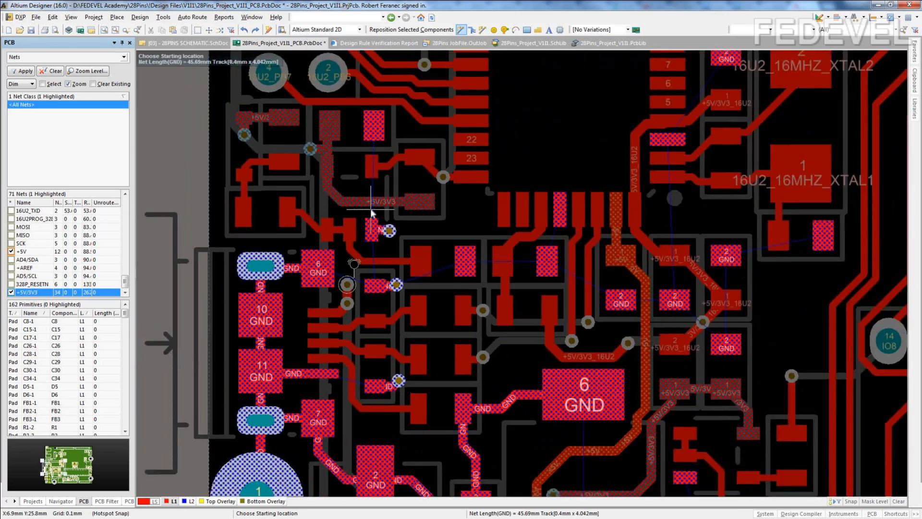
# Route GND from pad 2 between the +5V_USB and +5V pads up to the existing GND track, and connect the large round GND pad to it
pyautogui.scroll(-6, 371, 210)
pyautogui.keyDown('ctrl'); pyautogui.scroll(2, 431, 249); pyautogui.keyUp('ctrl')
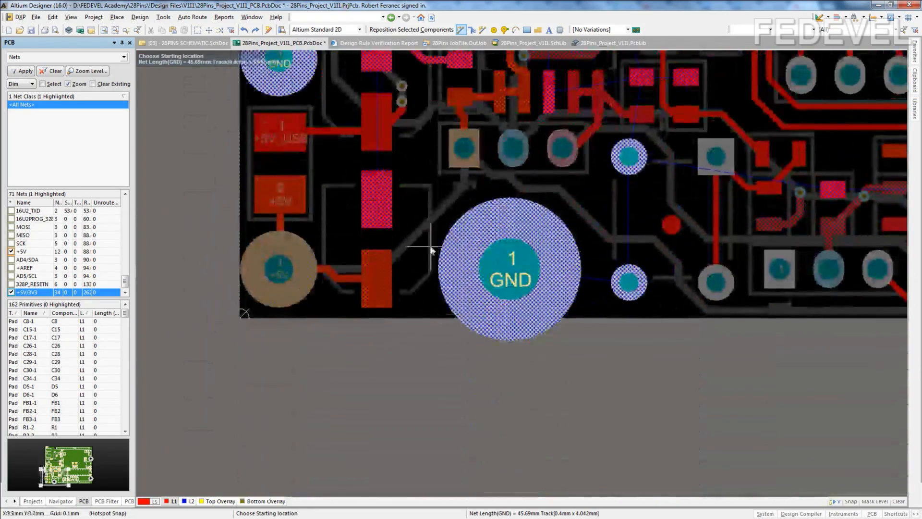
pyautogui.scroll(2, 428, 144)
pyautogui.keyDown('ctrl'); pyautogui.scroll(1, 422, 273); pyautogui.keyUp('ctrl')
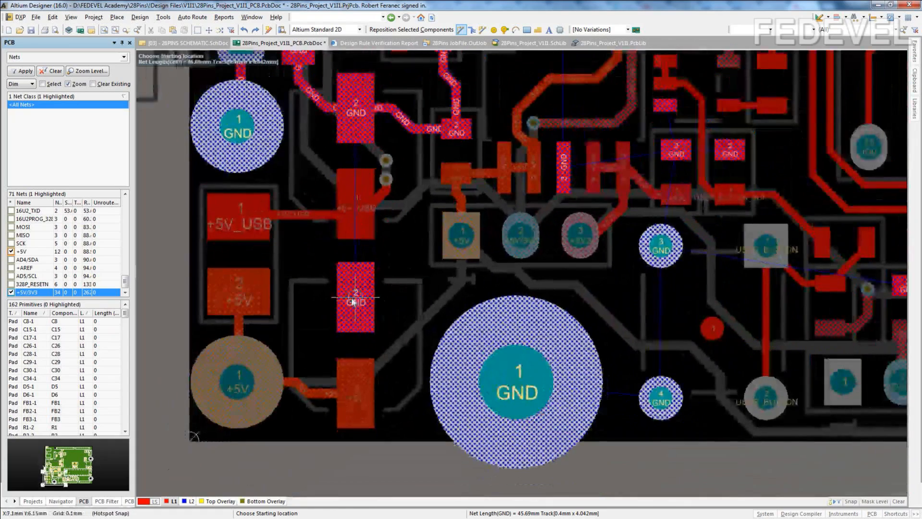
pyautogui.click(355, 299)
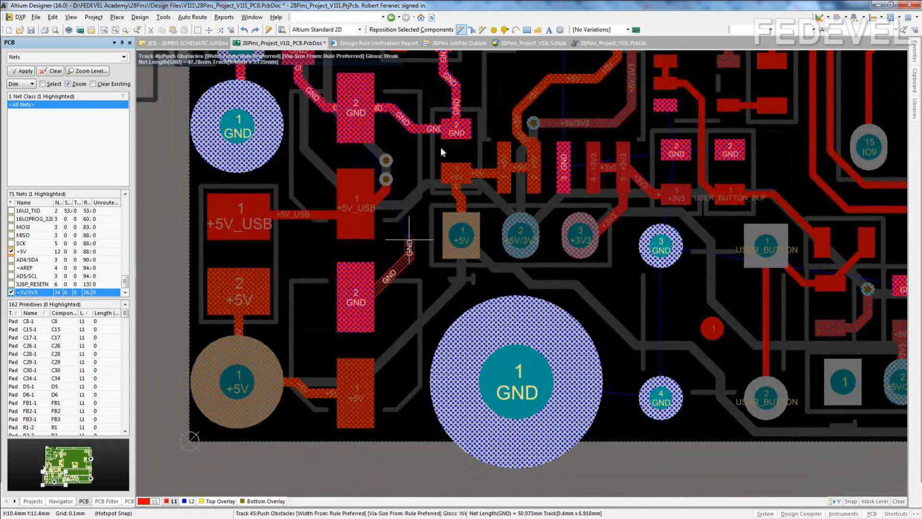
pyautogui.click(413, 129)
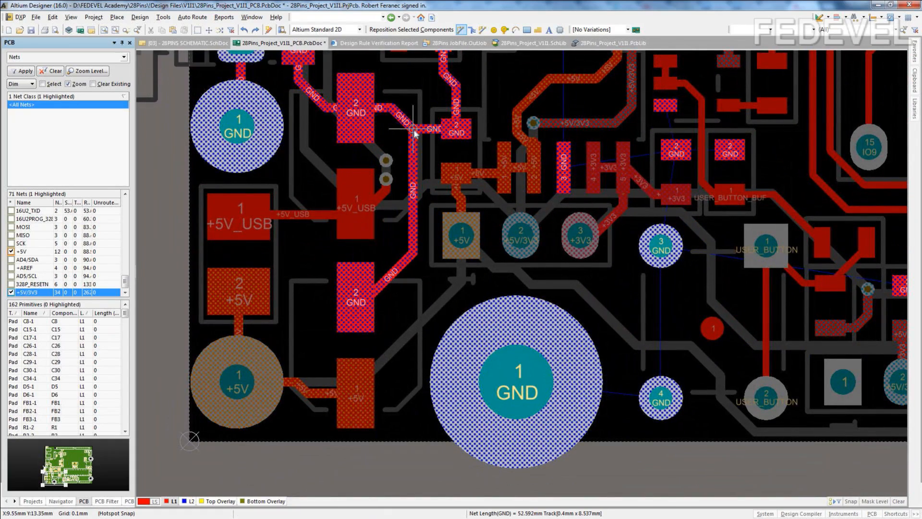
pyautogui.click(516, 384)
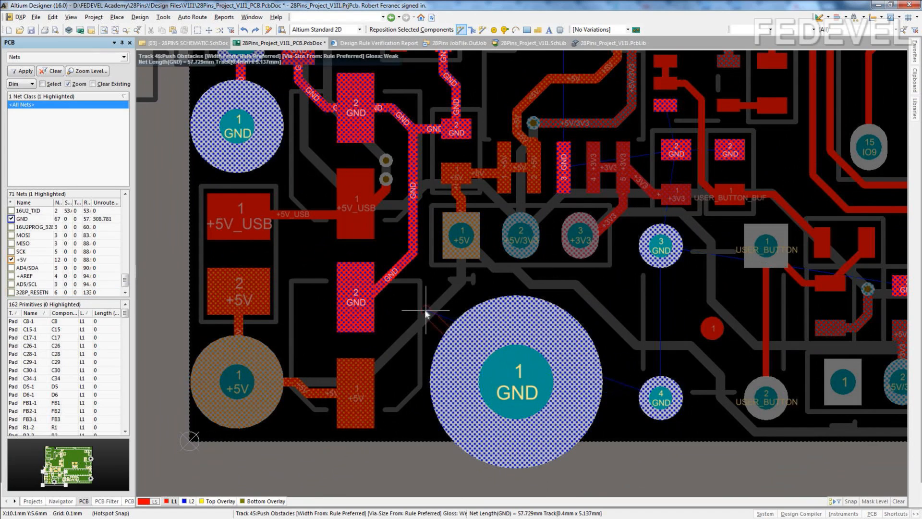
pyautogui.click(413, 247)
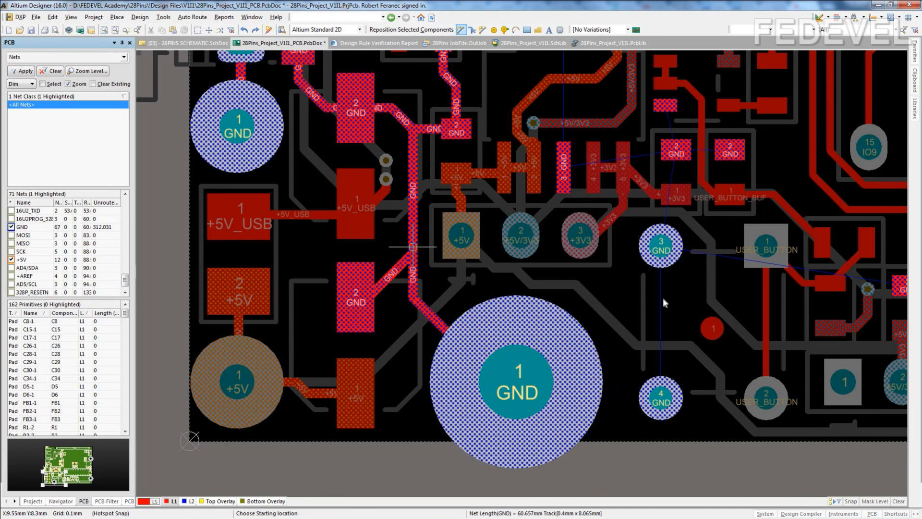
# Connect round GND pads 3 and 4 with a straight vertical track and link that track to the large round GND pad 1
pyautogui.click(661, 246)
pyautogui.click(661, 396)
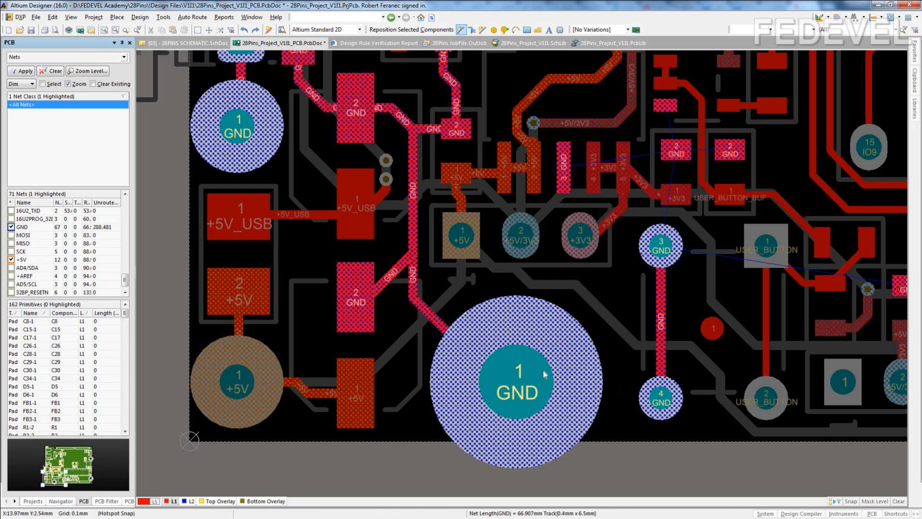
pyautogui.click(591, 330)
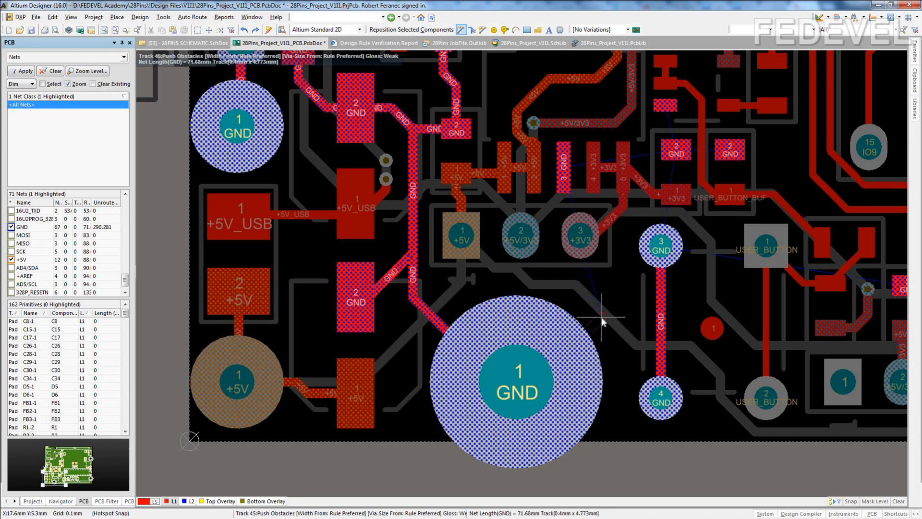
pyautogui.click(660, 325)
# Route GND upward from tall pad 3 between the +5V and +3V3 pads, pushing the +5V/3V3 track aside, and end it with a via
pyautogui.keyDown('shift'); pyautogui.hscroll(3, 595, 223); pyautogui.keyUp('shift')
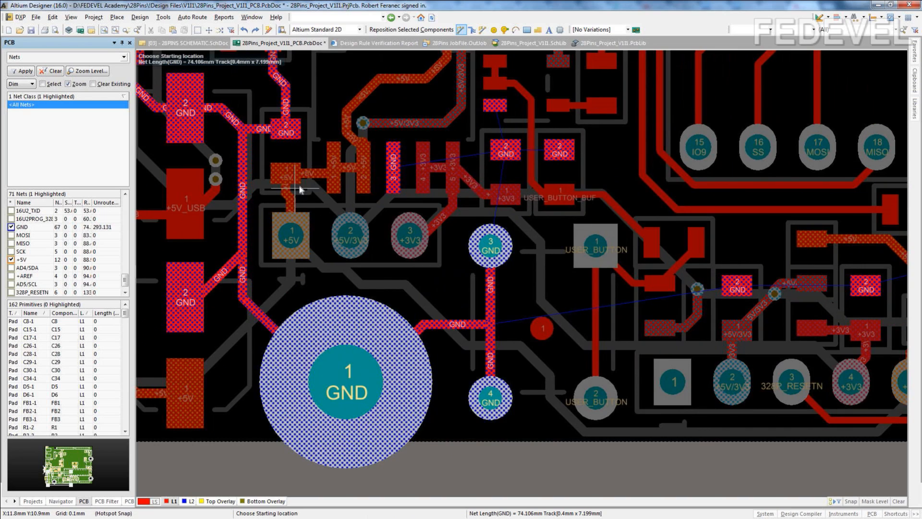
pyautogui.keyDown('ctrl'); pyautogui.scroll(3, 395, 112); pyautogui.keyUp('ctrl')
pyautogui.keyDown('ctrl'); pyautogui.scroll(2, 396, 113); pyautogui.keyUp('ctrl')
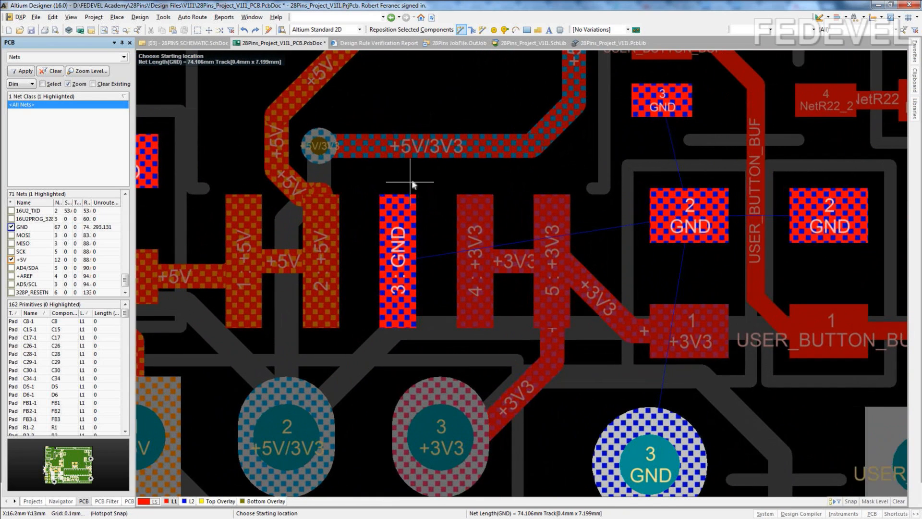
pyautogui.click(398, 273)
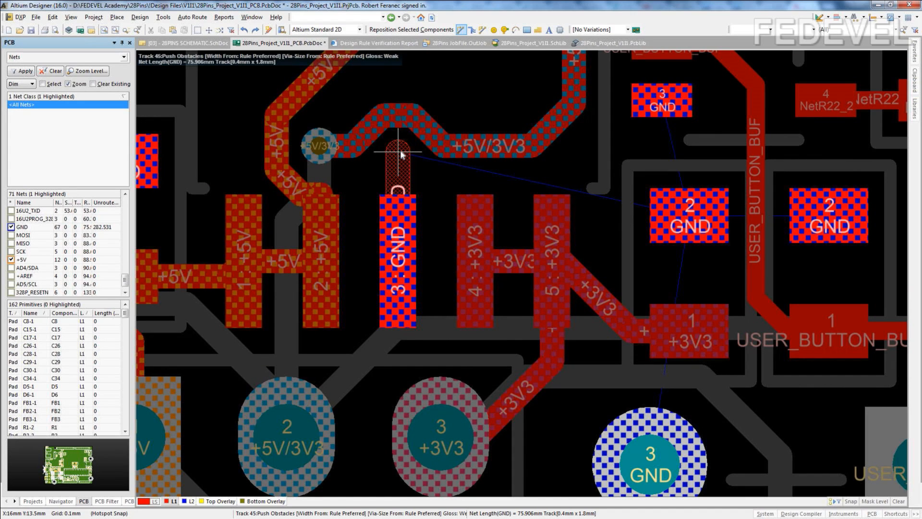
pyautogui.click(401, 154)
pyautogui.press('KP_Multiply')
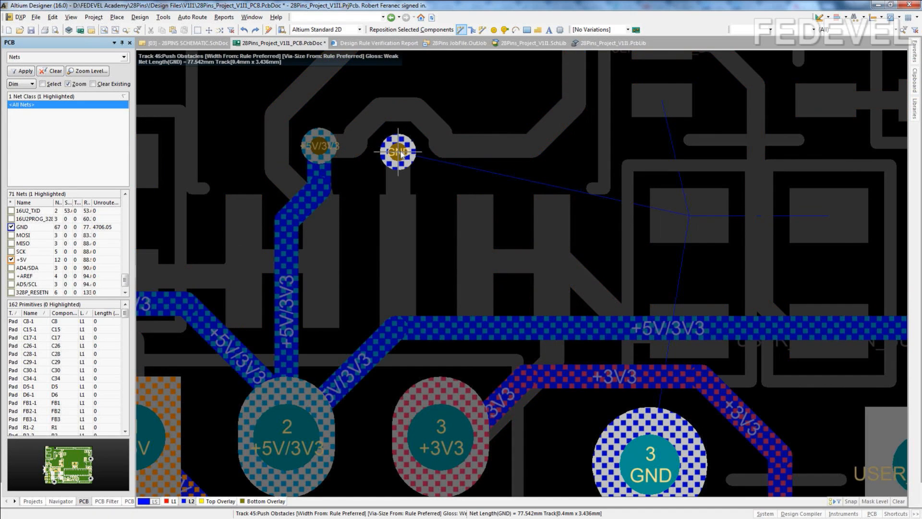
pyautogui.click(400, 153)
pyautogui.rightClick(400, 153)
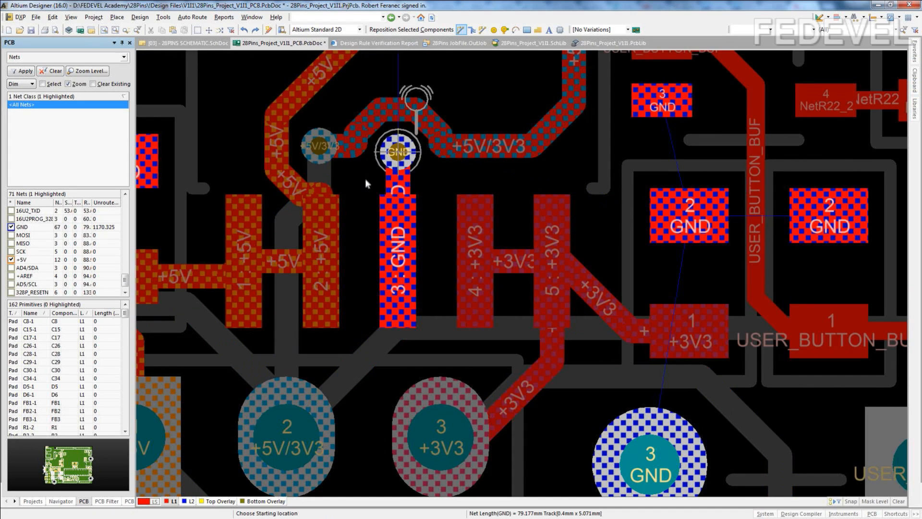
# Route a short GND track upward from GND pad 2 above the +3V3 pad and end it with a via to L2
pyautogui.keyDown('ctrl'); pyautogui.scroll(-2, 365, 180); pyautogui.keyUp('ctrl')
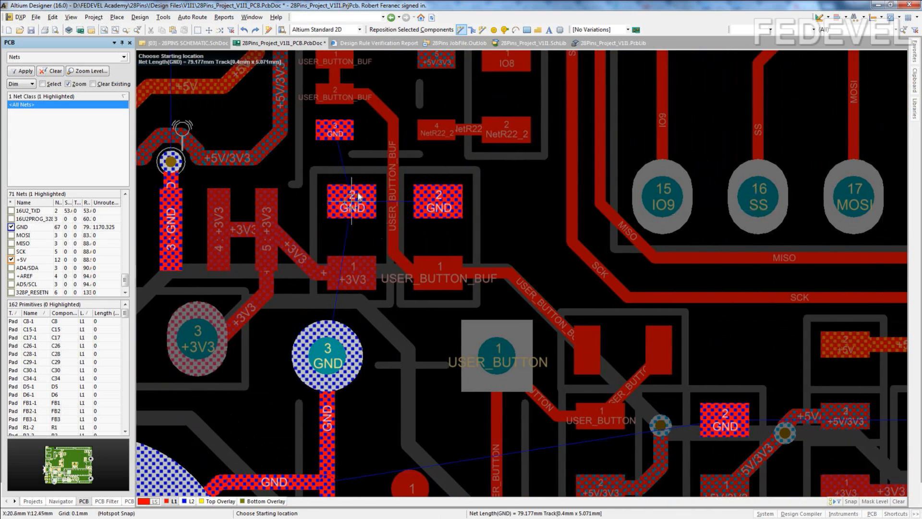
pyautogui.keyDown('ctrl'); pyautogui.scroll(5, 353, 195); pyautogui.keyUp('ctrl')
pyautogui.keyDown('ctrl'); pyautogui.scroll(-1, 353, 205); pyautogui.keyUp('ctrl')
pyautogui.click(354, 209)
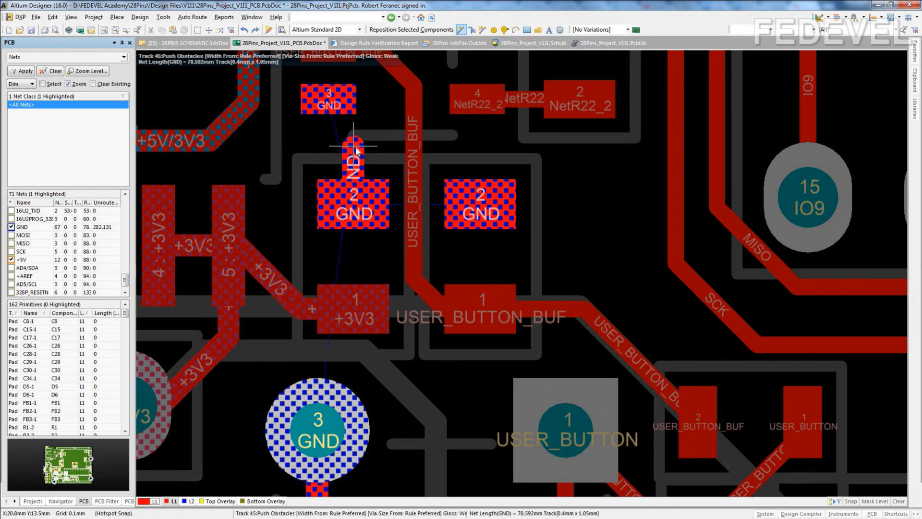
pyautogui.press('KP_Multiply')
pyautogui.click(356, 148)
pyautogui.press('KP_Multiply')
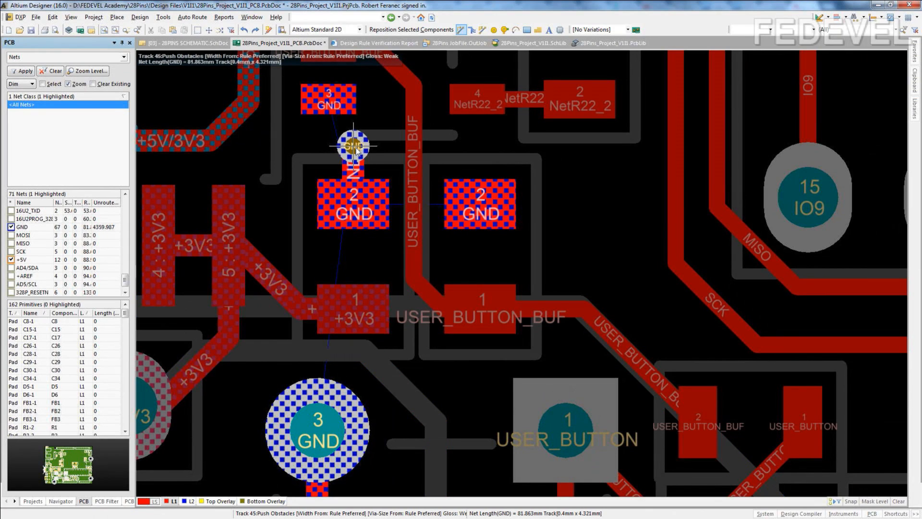
pyautogui.rightClick(388, 159)
# Route a short GND track upward from GND pad 2 above the USER_BUTTON_BUF pad and end it with a via to L2
pyautogui.click(480, 202)
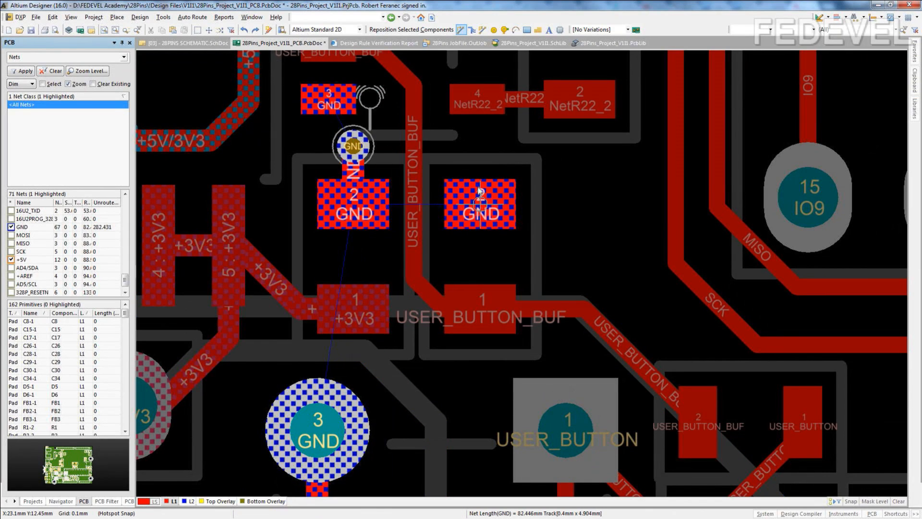
pyautogui.press('KP_Multiply')
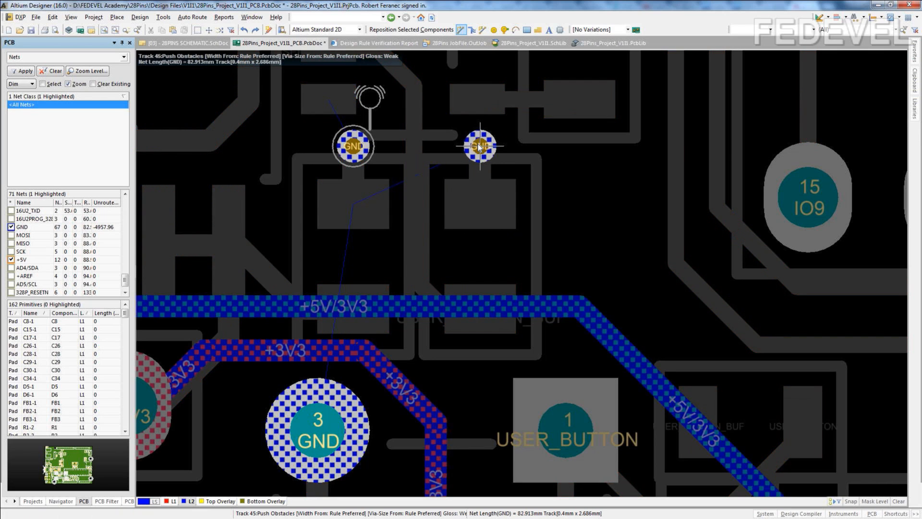
pyautogui.click(479, 147)
pyautogui.press('KP_Multiply')
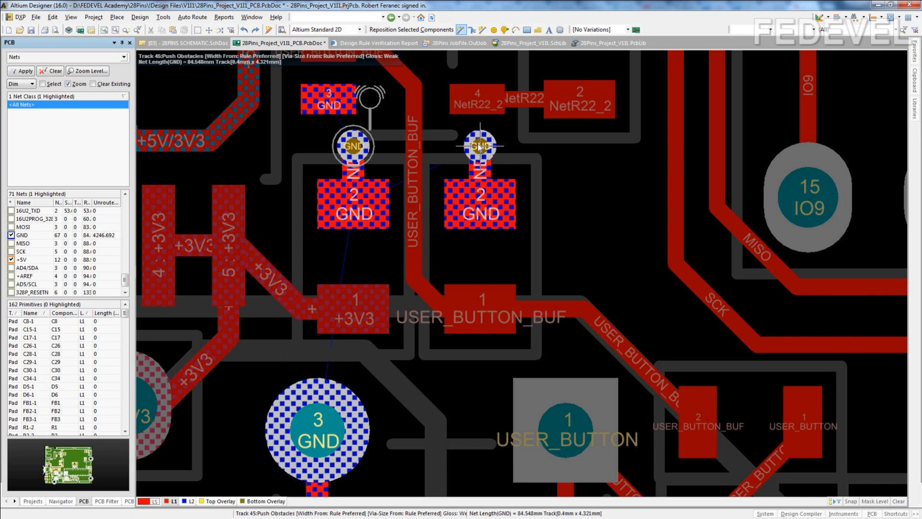
pyautogui.rightClick(481, 184)
# Route a short GND track from GND pad 3 below the USER_BUTTON_BUF pads toward the +5V/3V3 track and end it with a via
pyautogui.scroll(3, 462, 159)
pyautogui.keyDown('ctrl'); pyautogui.scroll(2, 353, 286); pyautogui.keyUp('ctrl')
pyautogui.click(299, 246)
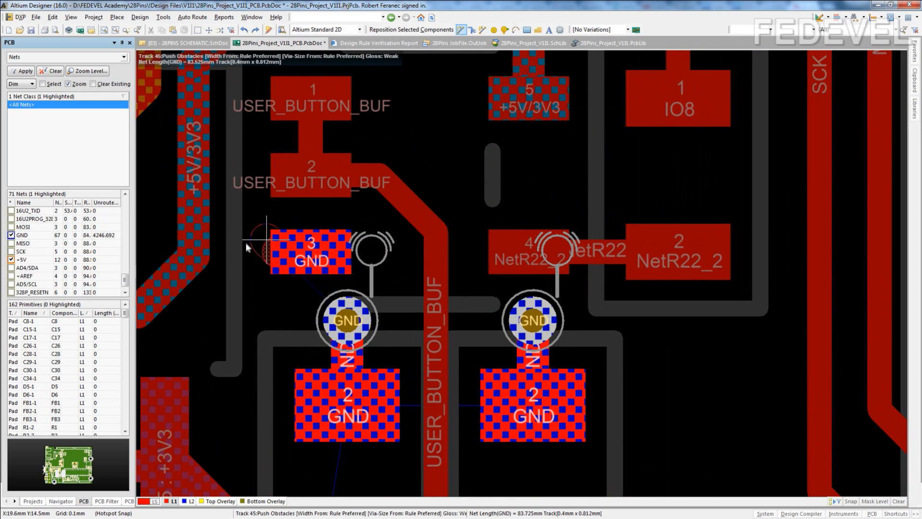
pyautogui.click(227, 248)
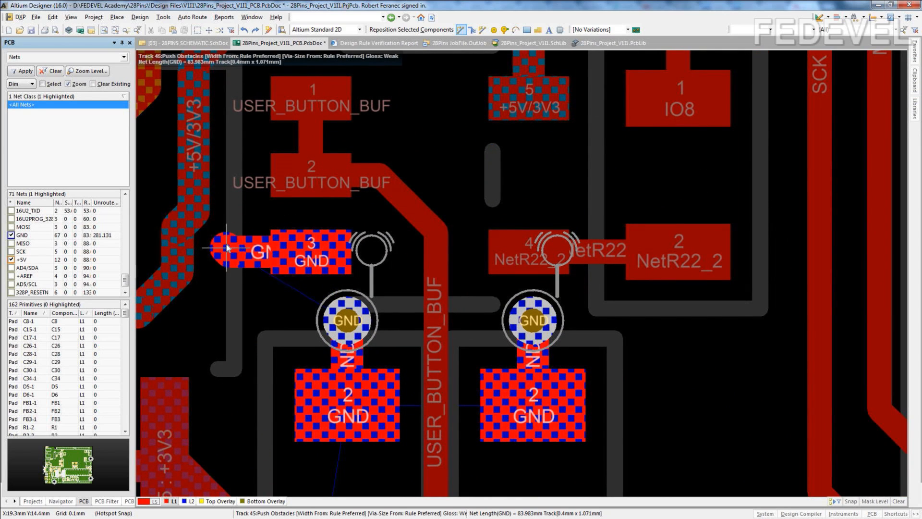
pyautogui.press('KP_Multiply')
pyautogui.click(226, 248)
pyautogui.rightClick(226, 248)
# Route a short GND track upward from GND pad 2 above the +5V/3V3 pad near header pin 2 and end it with a via
pyautogui.keyDown('ctrl'); pyautogui.scroll(-3, 316, 166); pyautogui.keyUp('ctrl')
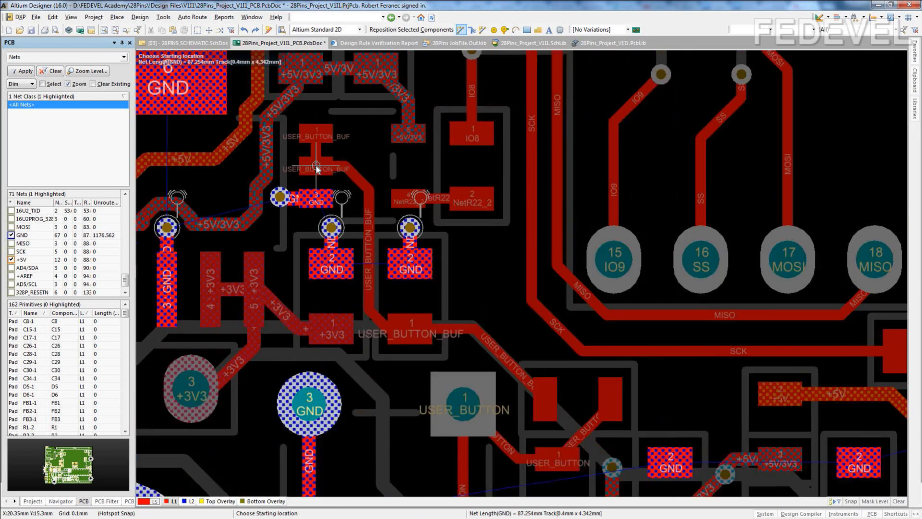
pyautogui.keyDown('ctrl'); pyautogui.scroll(-3, 316, 166); pyautogui.keyUp('ctrl')
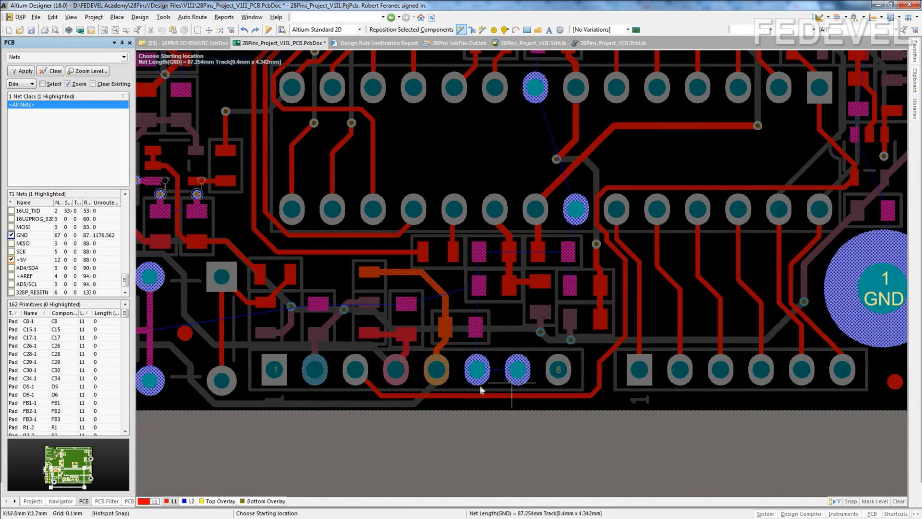
pyautogui.keyDown('ctrl'); pyautogui.scroll(3, 315, 300); pyautogui.keyUp('ctrl')
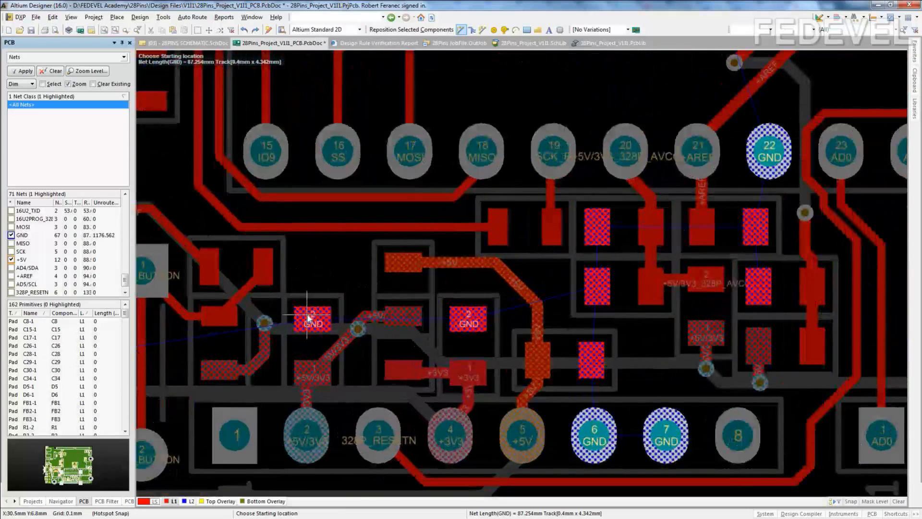
pyautogui.click(308, 314)
pyautogui.click(313, 265)
pyautogui.press('KP_Multiply')
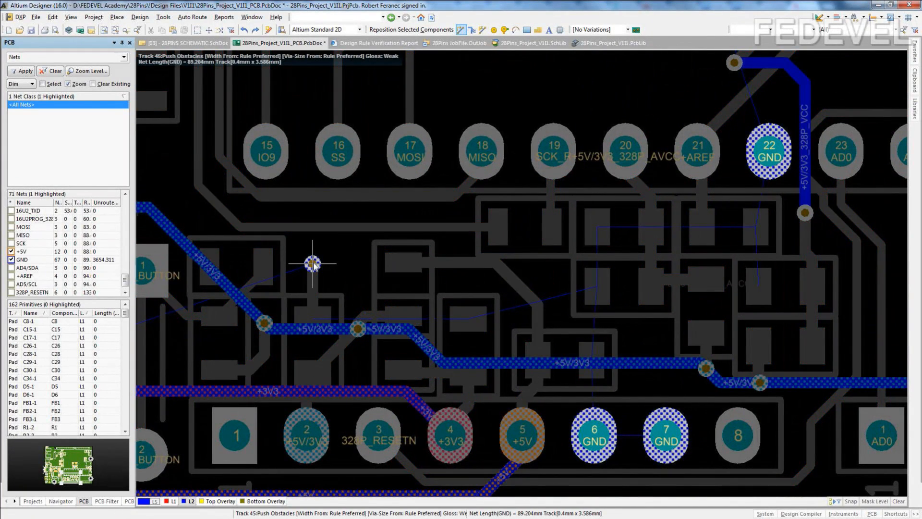
pyautogui.press('KP_Multiply')
pyautogui.rightClick(314, 265)
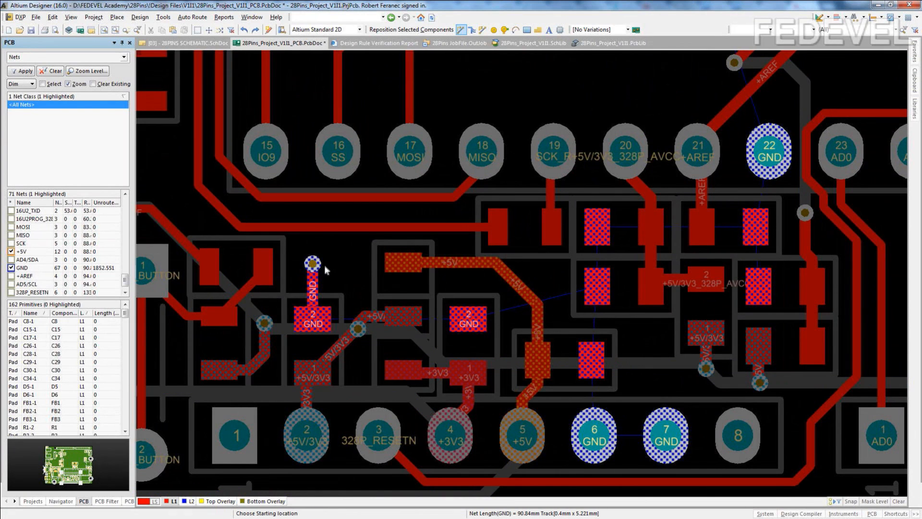
# Route a short GND track sideways from GND pad 2 above the +3V3 pad toward the +5V track and end it with a via
pyautogui.keyDown('ctrl'); pyautogui.scroll(5, 600, 332); pyautogui.keyUp('ctrl')
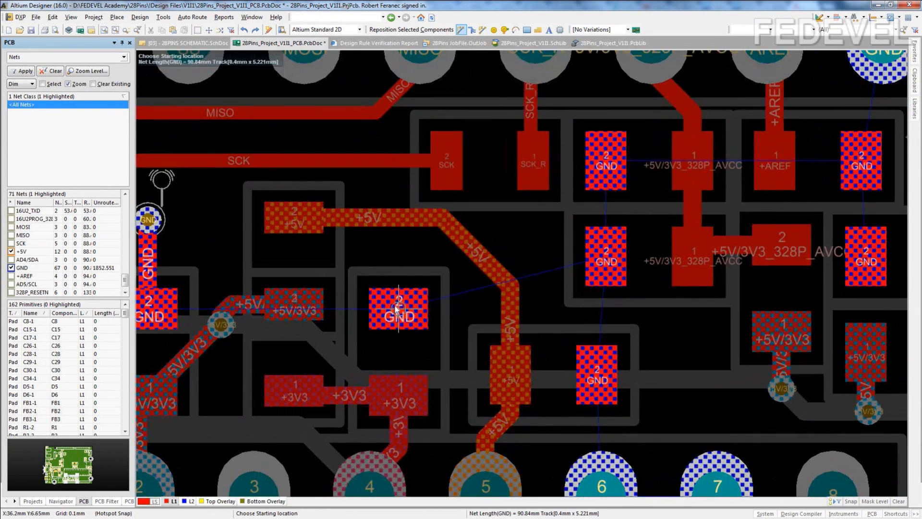
pyautogui.click(428, 305)
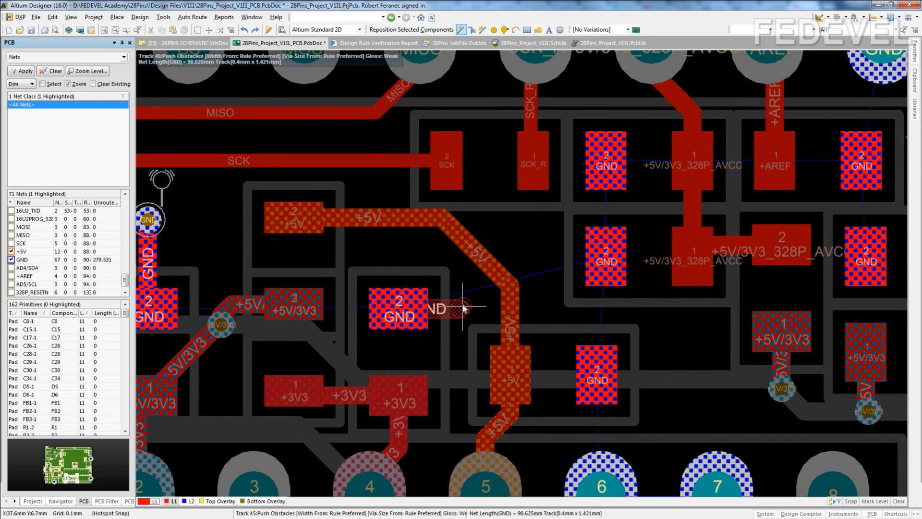
pyautogui.press('KP_Multiply')
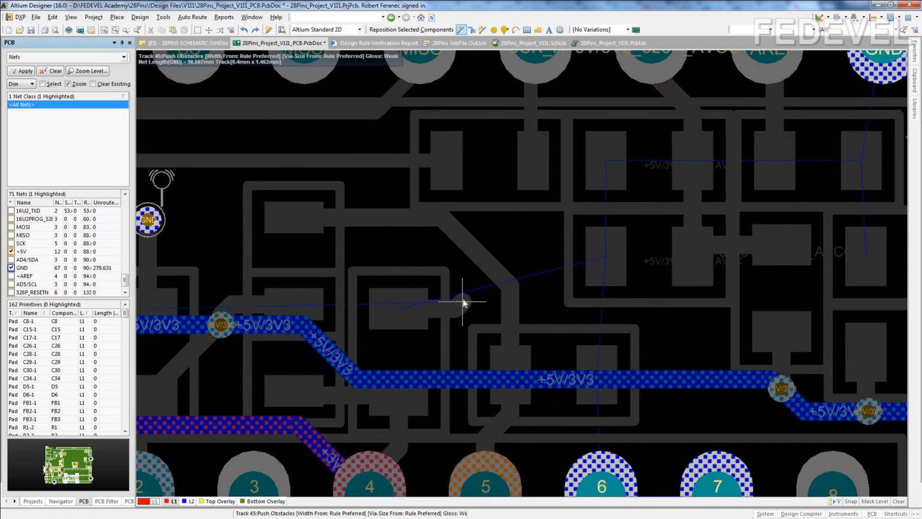
pyautogui.click(463, 302)
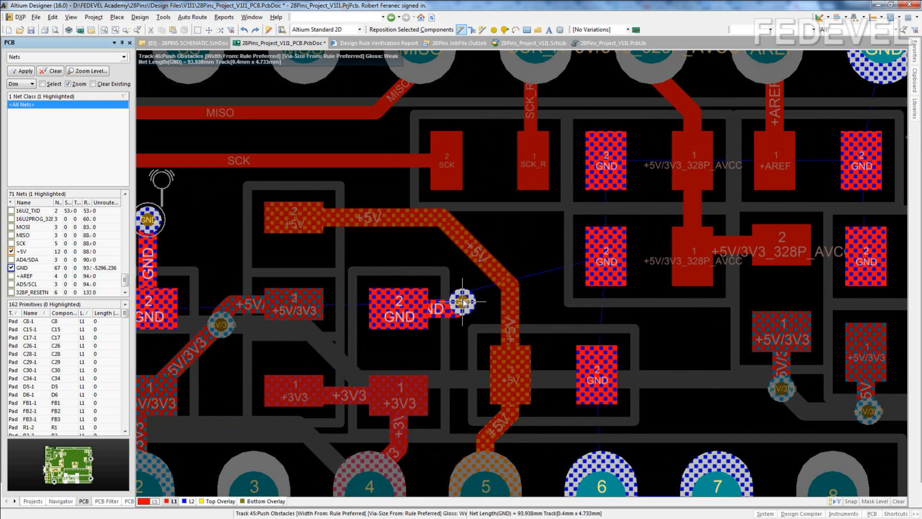
pyautogui.rightClick(463, 302)
# Route a short GND track upward from the upper GND pad 2 between the SCK_R and +5V/3V3_328P_AVCC pads and end it with a via
pyautogui.keyDown('shift'); pyautogui.scroll(-1, 649, 366); pyautogui.keyUp('shift')
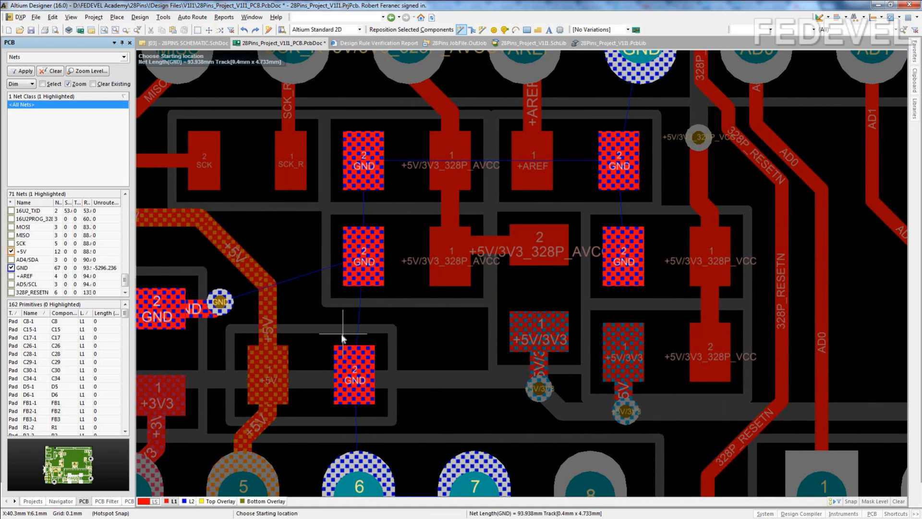
pyautogui.keyDown('ctrl'); pyautogui.scroll(-2, 342, 338); pyautogui.keyUp('ctrl')
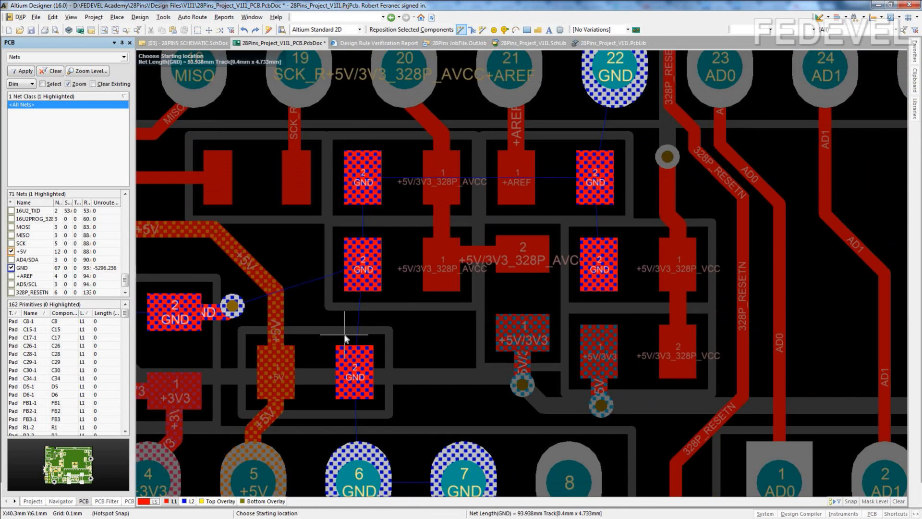
pyautogui.keyDown('ctrl'); pyautogui.scroll(1, 332, 207); pyautogui.keyUp('ctrl')
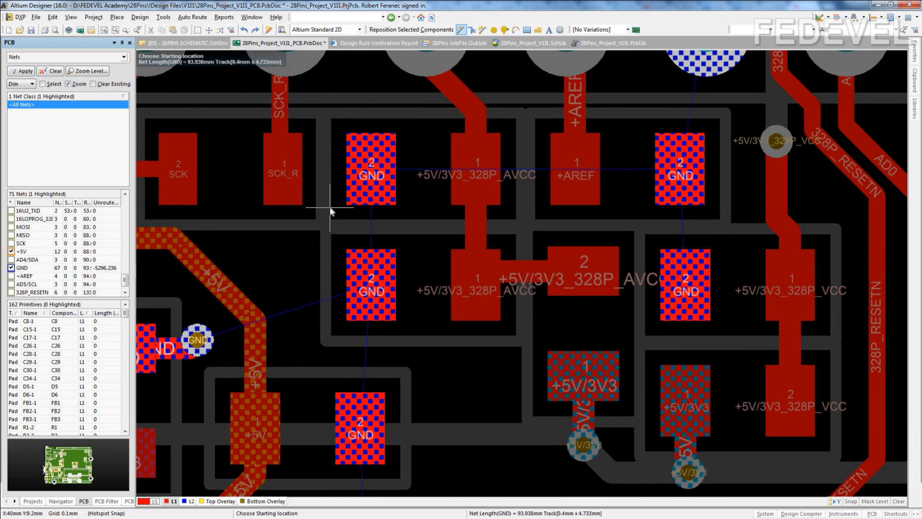
pyautogui.click(362, 126)
pyautogui.click(357, 98)
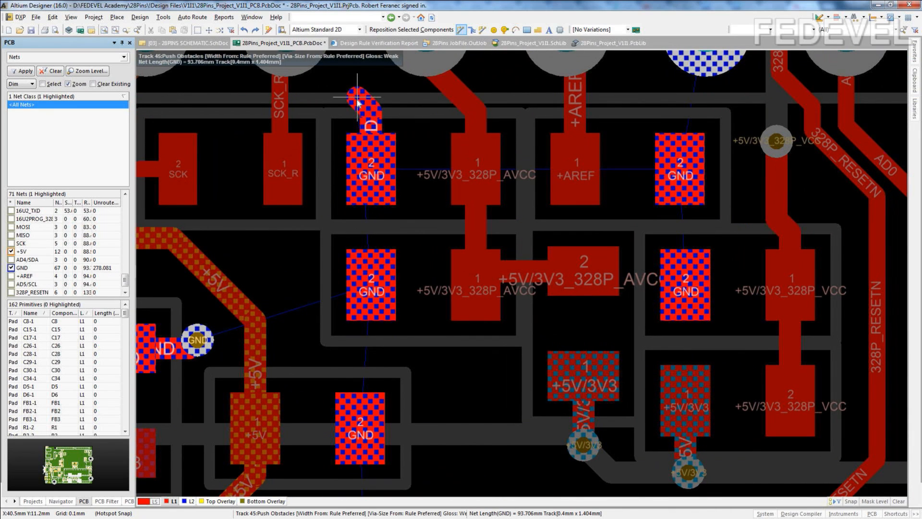
pyautogui.press('KP_Multiply')
pyautogui.press('Escape')
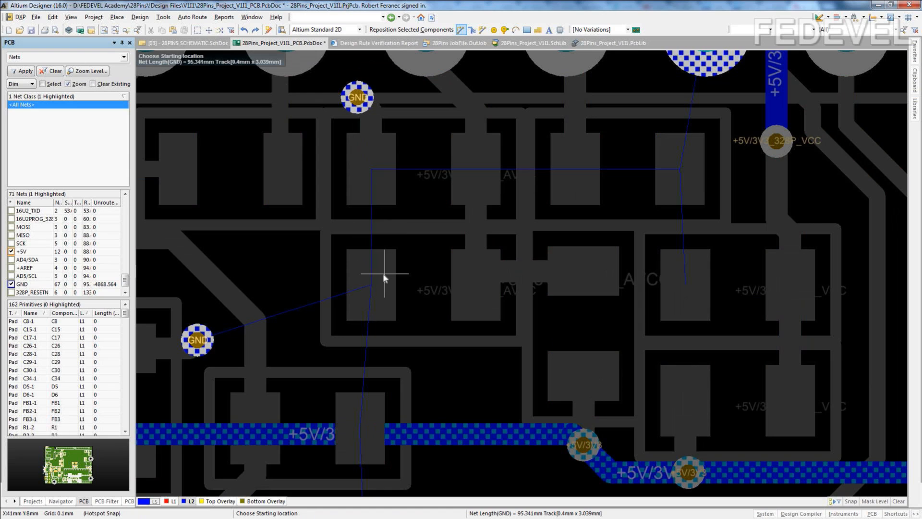
pyautogui.press('KP_Multiply')
# Route a short diagonal GND track from the lower GND pad 2 beside the +5V/3V3_328P_AVCC pad and end it with a via
pyautogui.click(370, 285)
pyautogui.click(321, 245)
pyautogui.press('KP_Multiply')
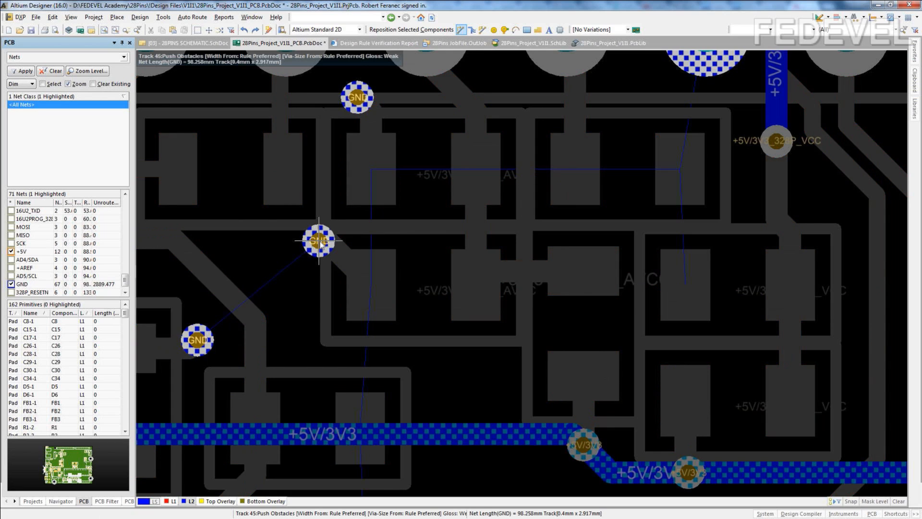
pyautogui.rightClick(318, 301)
pyautogui.keyDown('ctrl'); pyautogui.scroll(-1, 318, 300); pyautogui.keyUp('ctrl')
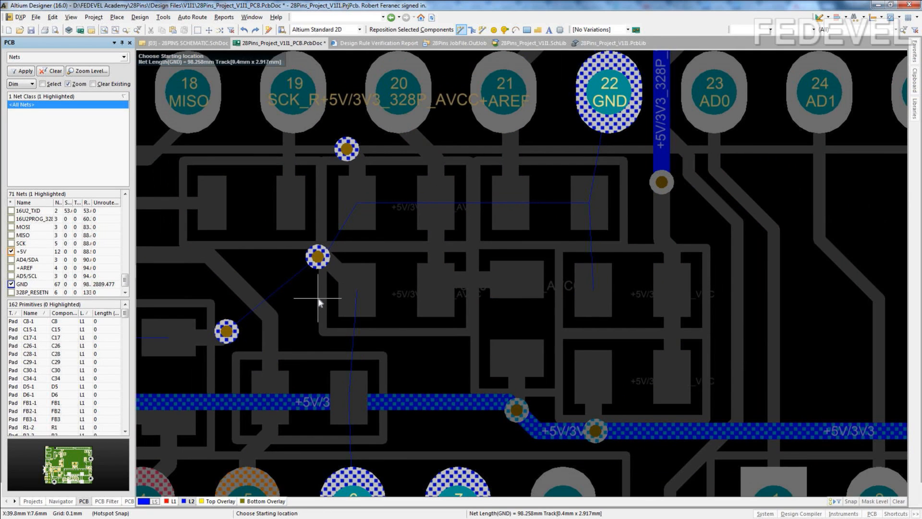
pyautogui.press('KP_Multiply')
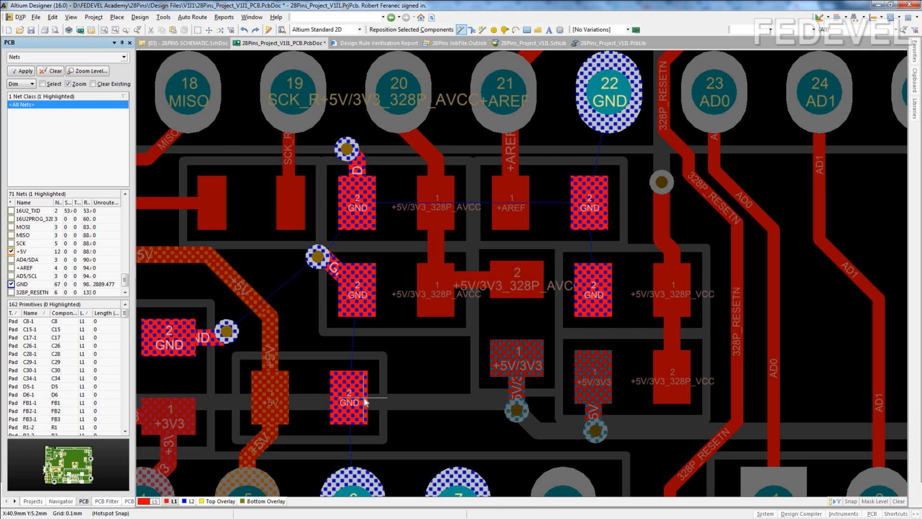
# Connect header GND pins 7 and 6 on L1 and continue the track up to GND pad 2 beside the +5V pad
pyautogui.scroll(-3, 363, 445)
pyautogui.click(463, 363)
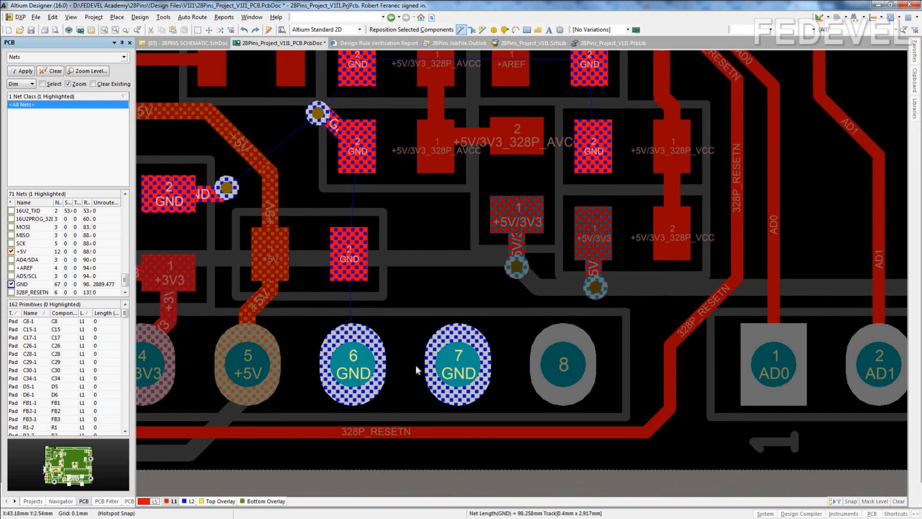
pyautogui.click(353, 368)
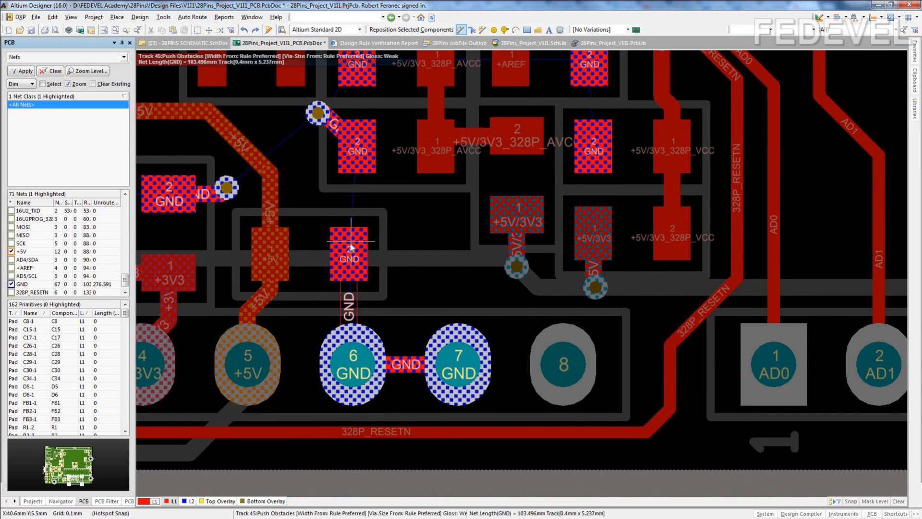
pyautogui.click(349, 259)
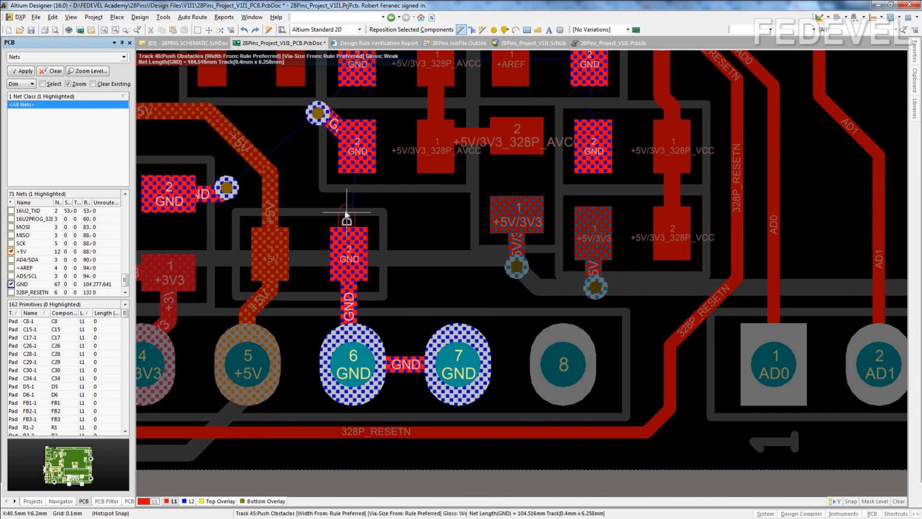
# Extend the GND track from pad 2 above header pin 6 diagonally toward the +5V/3V3 pad and end it with a via
pyautogui.keyDown('ctrl'); pyautogui.scroll(2, 346, 216); pyautogui.keyUp('ctrl')
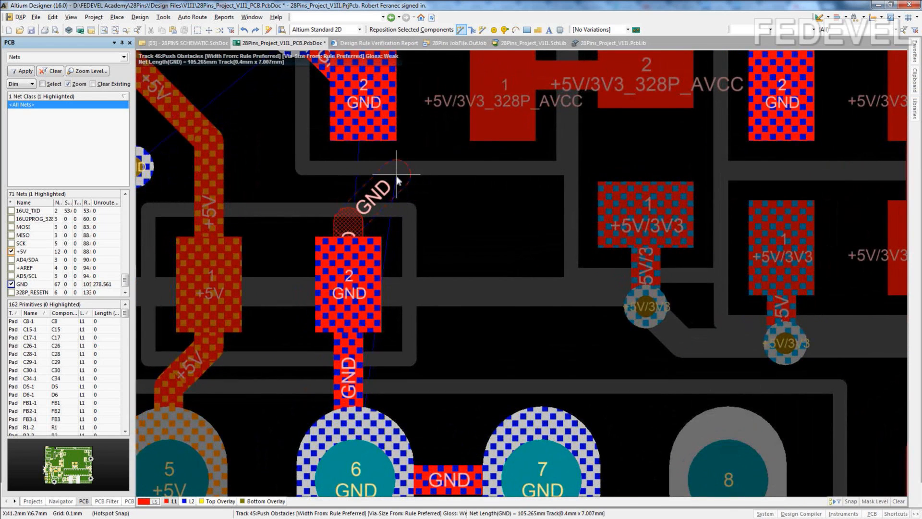
pyautogui.click(501, 182)
pyautogui.click(502, 182)
pyautogui.press('KP_Multiply')
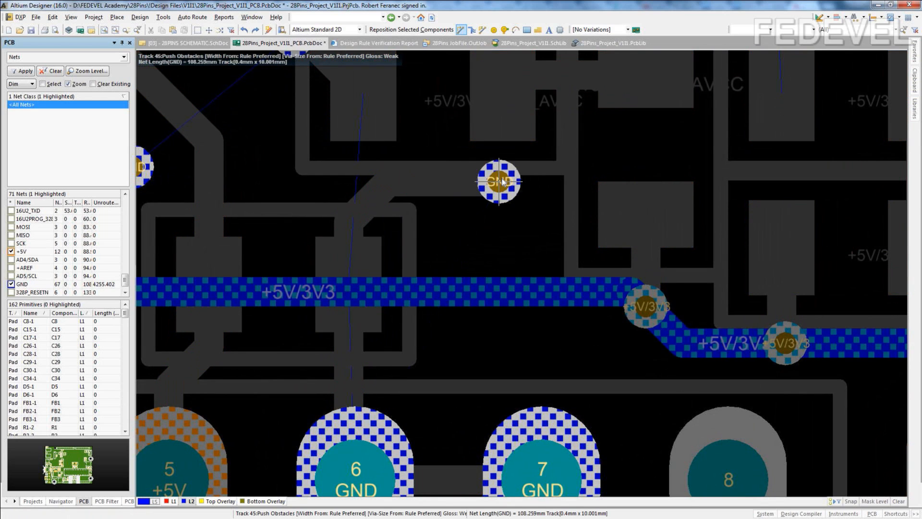
pyautogui.rightClick(502, 181)
pyautogui.keyDown('ctrl'); pyautogui.scroll(-4, 398, 189); pyautogui.keyUp('ctrl')
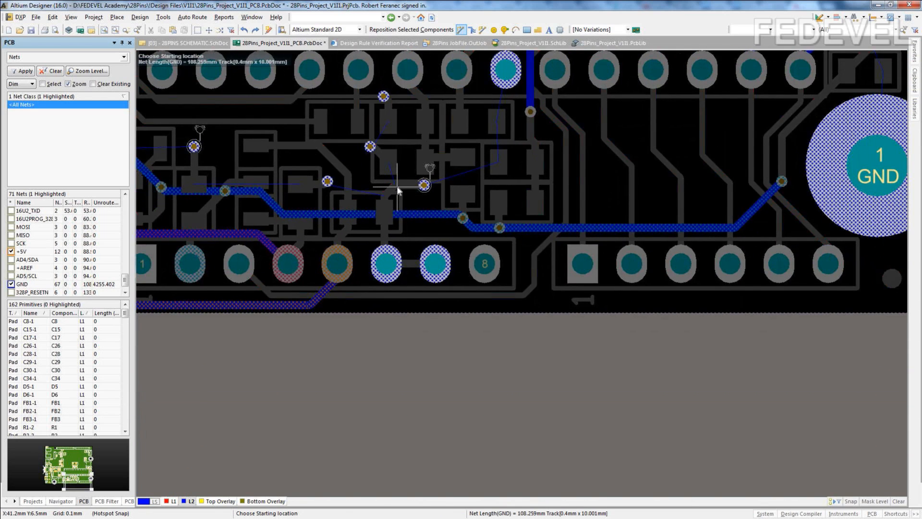
pyautogui.press('KP_Multiply')
# Route a short GND track from GND pad 2 beside the +AREF pad toward pin 22 and end it with a via
pyautogui.keyDown('shift'); pyautogui.hscroll(4, 398, 189); pyautogui.keyUp('shift')
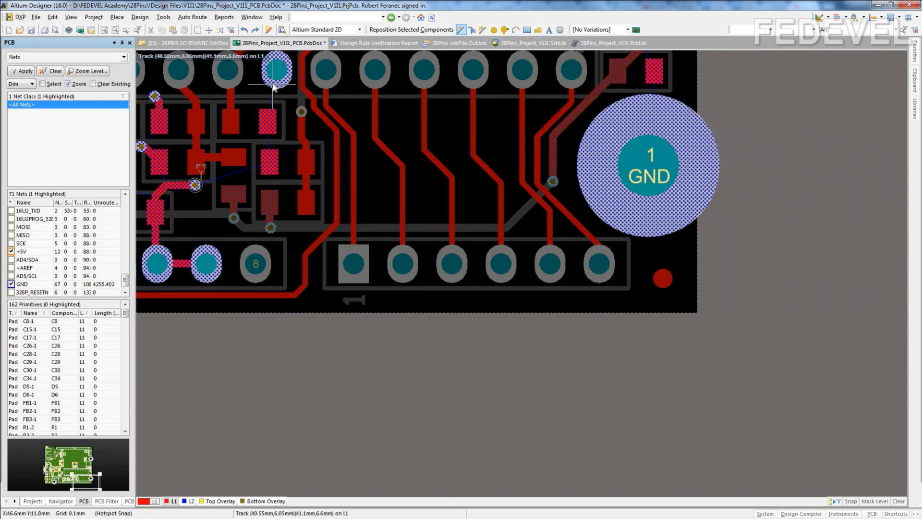
pyautogui.keyDown('ctrl'); pyautogui.scroll(2, 274, 86); pyautogui.keyUp('ctrl')
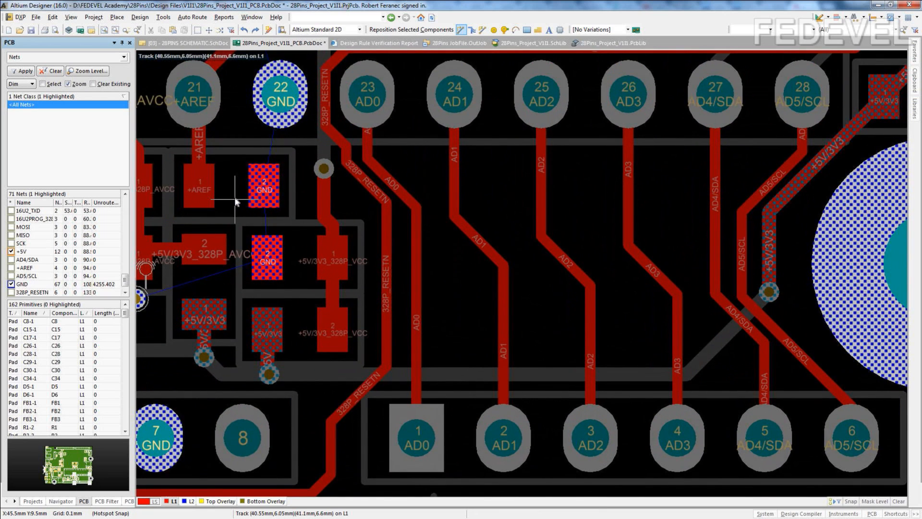
pyautogui.keyDown('ctrl'); pyautogui.scroll(1, 238, 199); pyautogui.keyUp('ctrl')
pyautogui.click(266, 186)
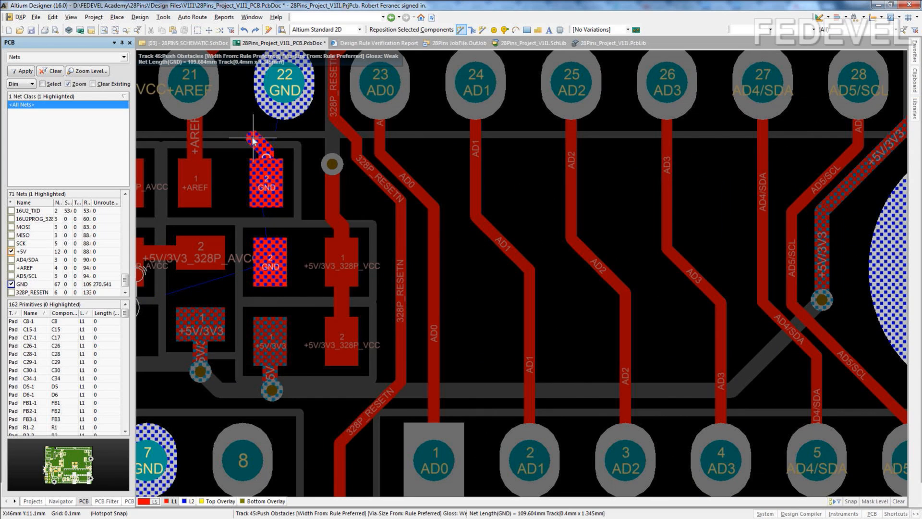
pyautogui.press('KP_Multiply')
pyautogui.click(253, 139)
pyautogui.rightClick(253, 139)
pyautogui.press('KP_Multiply')
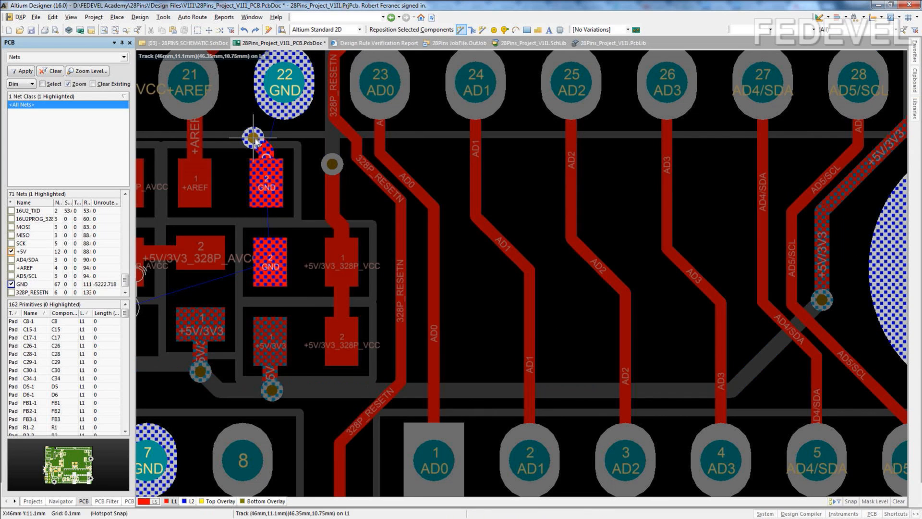
# Route a short diagonal GND track upward from GND pad 2 beside the +5V/3V3_328P_VCC pad and end it with a via
pyautogui.click(271, 267)
pyautogui.click(306, 221)
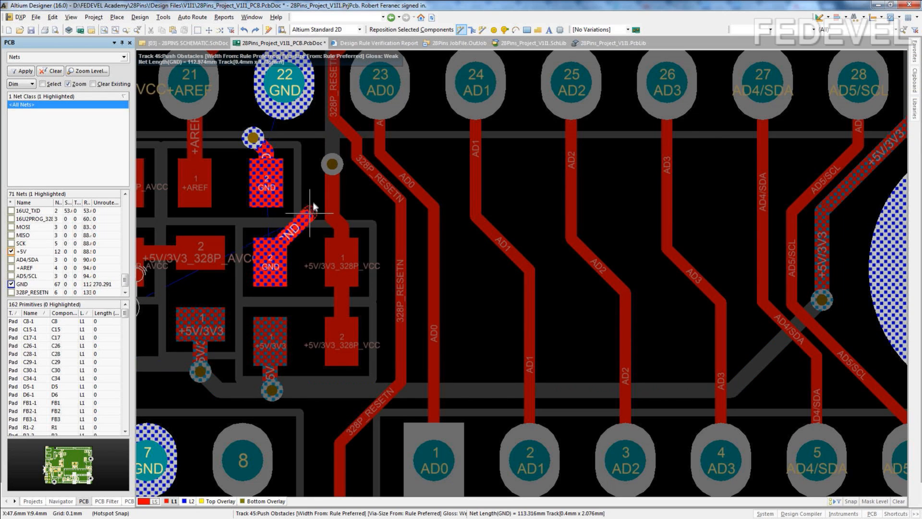
pyautogui.press('KP_Multiply')
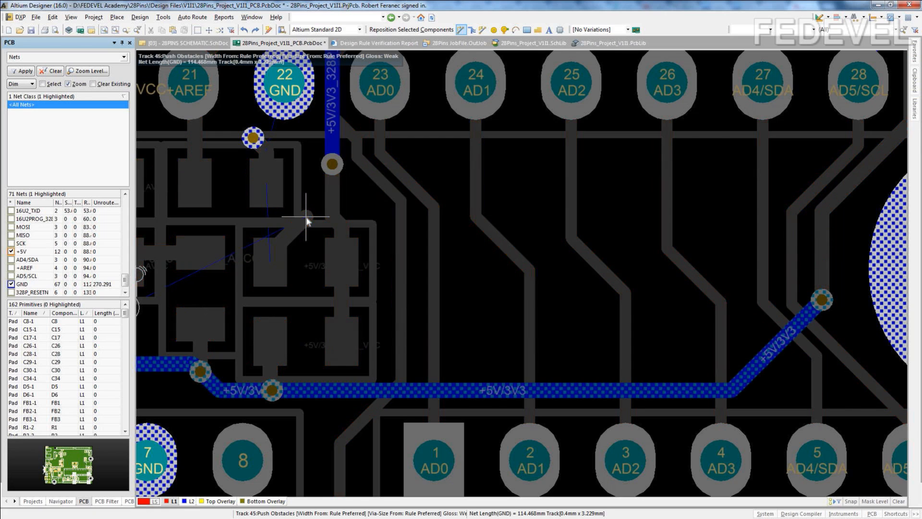
pyautogui.click(307, 220)
pyautogui.press('KP_Multiply')
pyautogui.keyDown('ctrl'); pyautogui.scroll(-6, 307, 220); pyautogui.keyUp('ctrl')
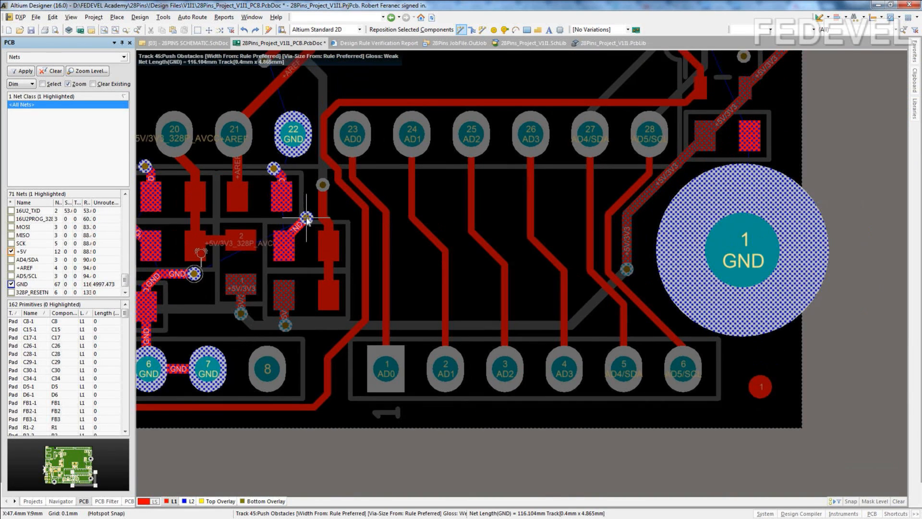
pyautogui.rightClick(307, 220)
# Route a short GND track from GND pad 2 above the large GND mounting hole toward the board edge and end it with a via
pyautogui.moveTo(901, 69); pyautogui.dragTo(743, 208, button='right')
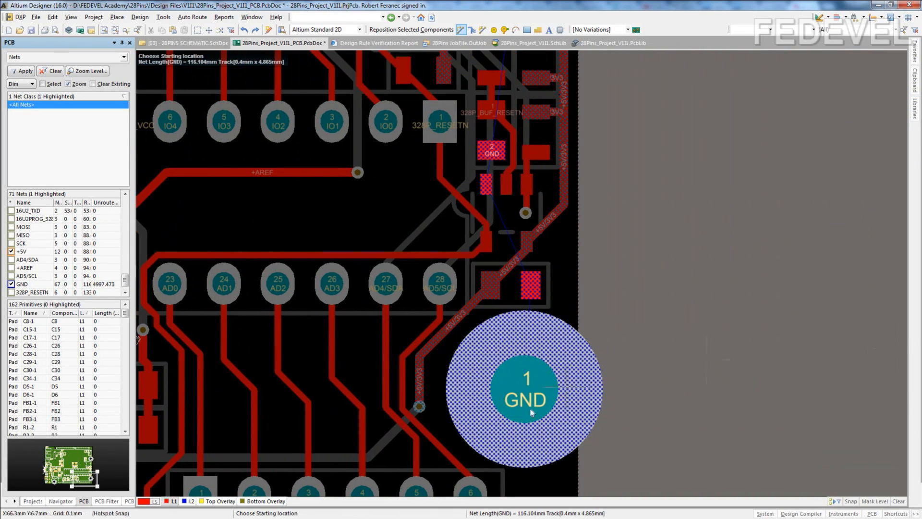
pyautogui.keyDown('ctrl'); pyautogui.scroll(1, 564, 303); pyautogui.keyUp('ctrl')
pyautogui.keyDown('ctrl'); pyautogui.scroll(2, 564, 304); pyautogui.keyUp('ctrl')
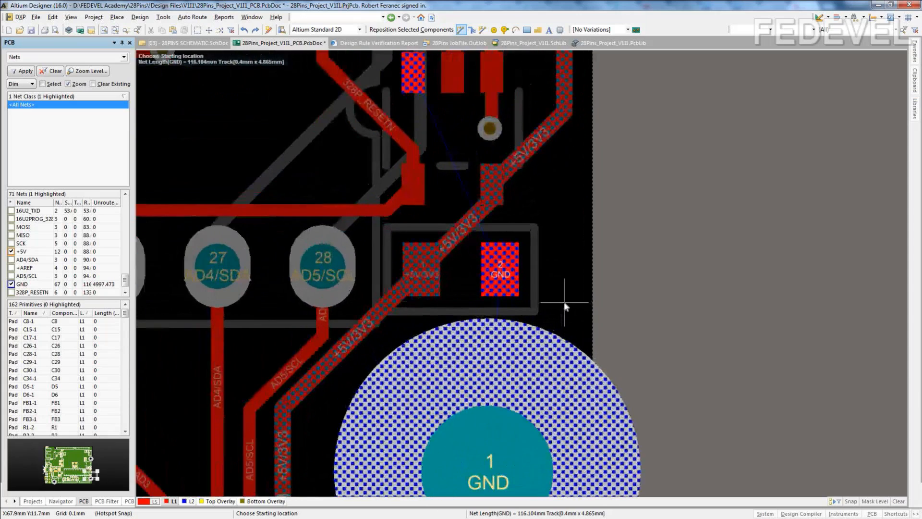
pyautogui.click(509, 273)
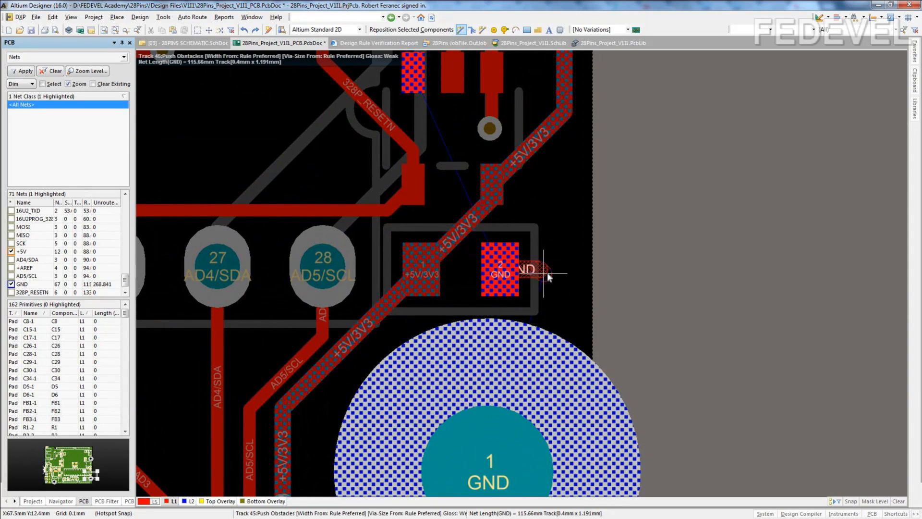
pyautogui.press('KP_Multiply')
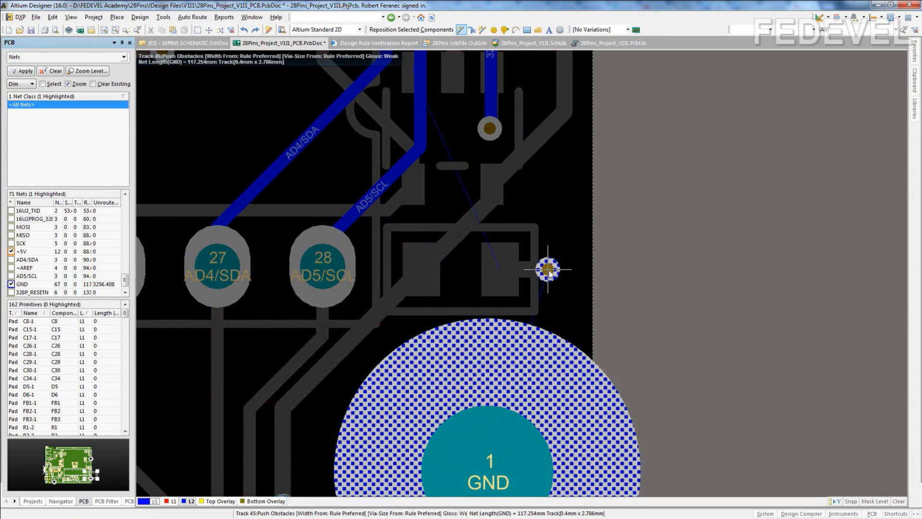
pyautogui.click(549, 271)
pyautogui.press('KP_Multiply')
pyautogui.keyDown('ctrl'); pyautogui.scroll(-3, 549, 271); pyautogui.keyUp('ctrl')
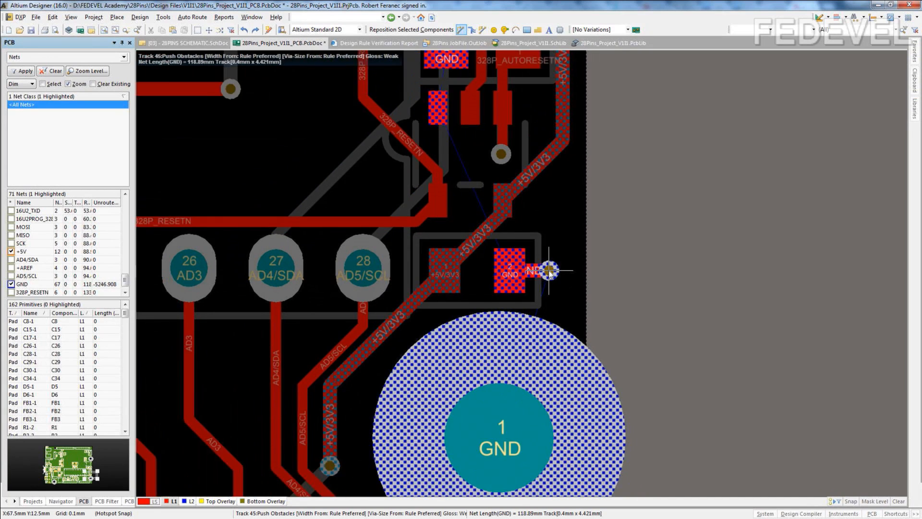
# Route a short GND track from the GND pad beside the lower 328P_BUF_RESETN pad toward the 328P_RESETN track and end it with a via
pyautogui.rightClick(549, 270)
pyautogui.scroll(1, 553, 152)
pyautogui.moveTo(553, 152); pyautogui.dragTo(553, 288, button='right')
pyautogui.keyDown('ctrl'); pyautogui.scroll(5, 469, 292); pyautogui.keyUp('ctrl')
pyautogui.keyDown('ctrl'); pyautogui.scroll(-1, 481, 354); pyautogui.keyUp('ctrl')
pyautogui.click(481, 354)
pyautogui.keyDown('ctrl'); pyautogui.scroll(1, 451, 346); pyautogui.keyUp('ctrl')
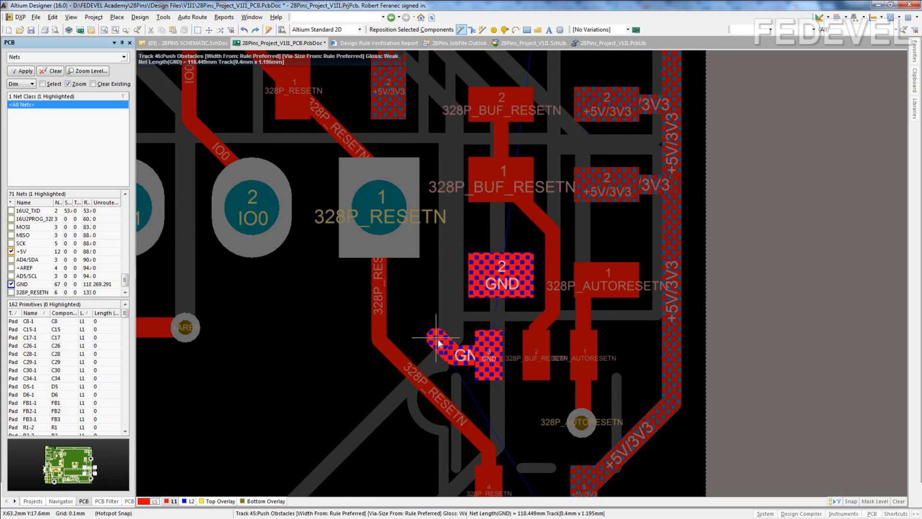
pyautogui.press('KP_Multiply')
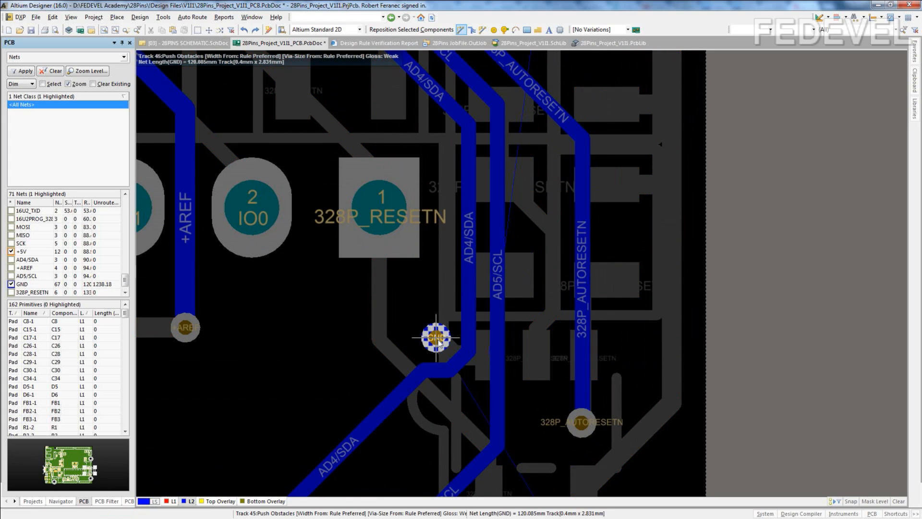
pyautogui.click(438, 339)
pyautogui.rightClick(437, 339)
pyautogui.press('KP_Multiply')
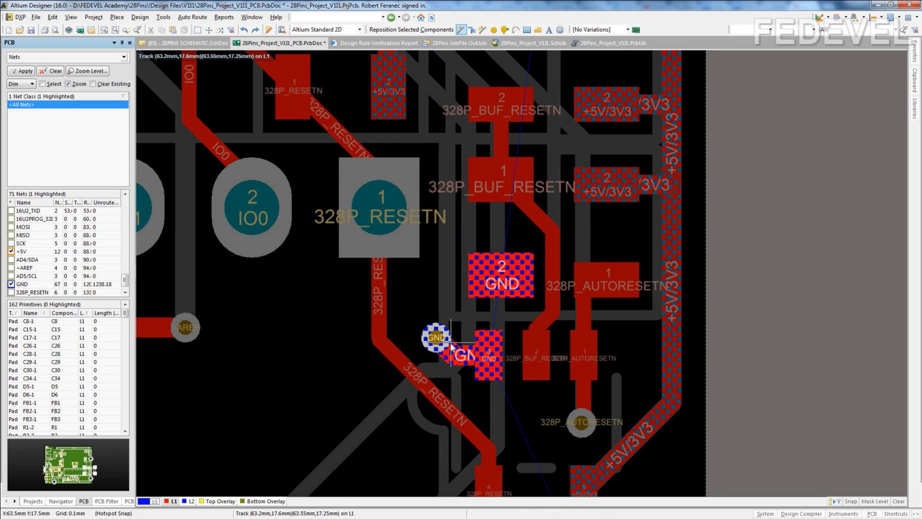
# Route a short GND track from GND pad 2 below the 328P_BUF_RESETN pads toward header pin 1 and end it with a via
pyautogui.rightClick(499, 278)
pyautogui.hotkey('ctrl', 'w')
pyautogui.click(498, 277)
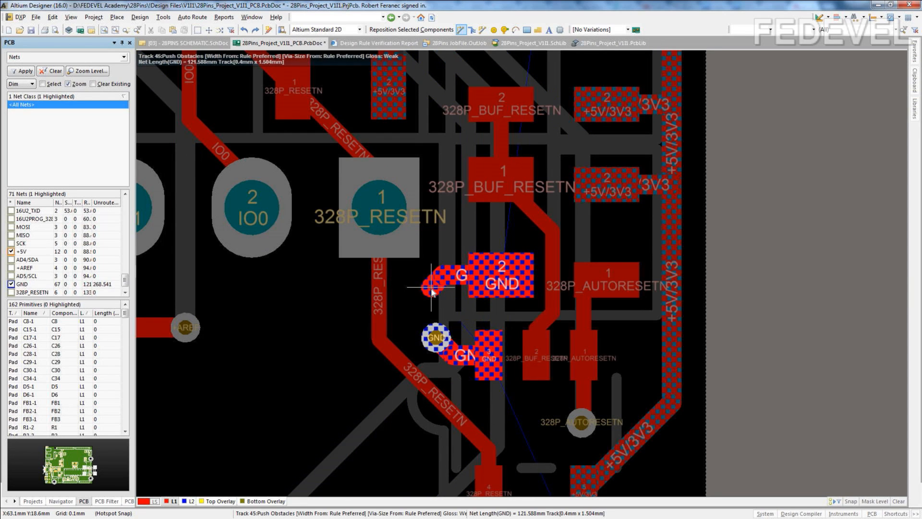
pyautogui.press('KP_Multiply')
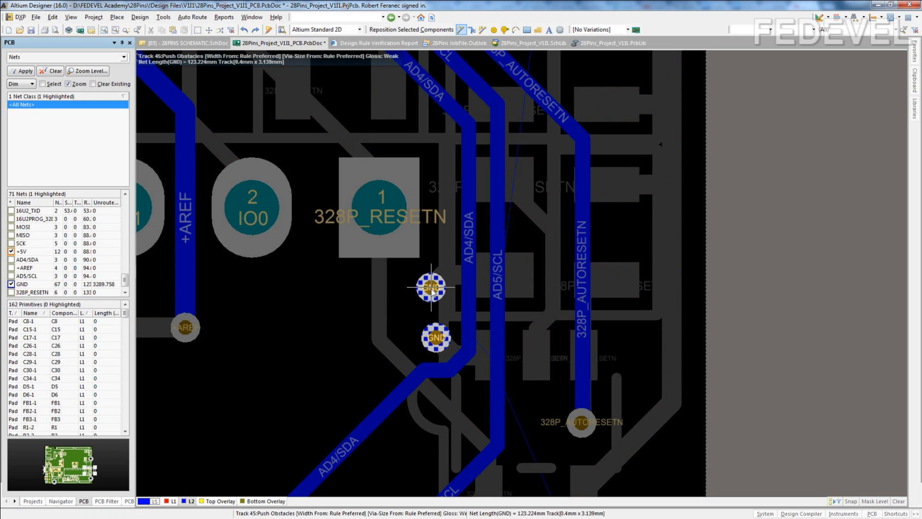
pyautogui.click(431, 287)
pyautogui.rightClick(432, 287)
pyautogui.press('KP_Multiply')
pyautogui.keyDown('ctrl'); pyautogui.scroll(-2, 436, 319); pyautogui.keyUp('ctrl')
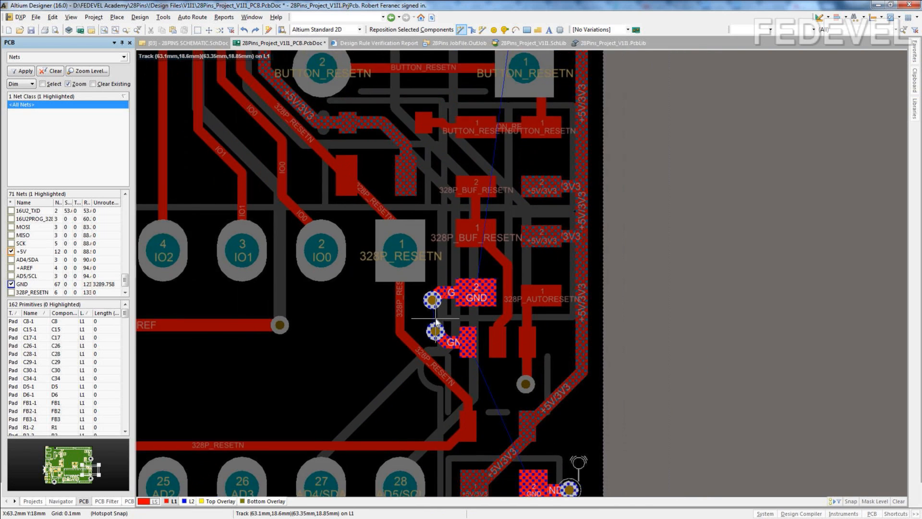
# Route GND tracks linking button pads 4 and 3, the GND mounting hole above them and GND pad 2 below the NetJP1_3 pad
pyautogui.keyDown('ctrl'); pyautogui.scroll(-3, 435, 319); pyautogui.keyUp('ctrl')
pyautogui.scroll(2, 435, 319)
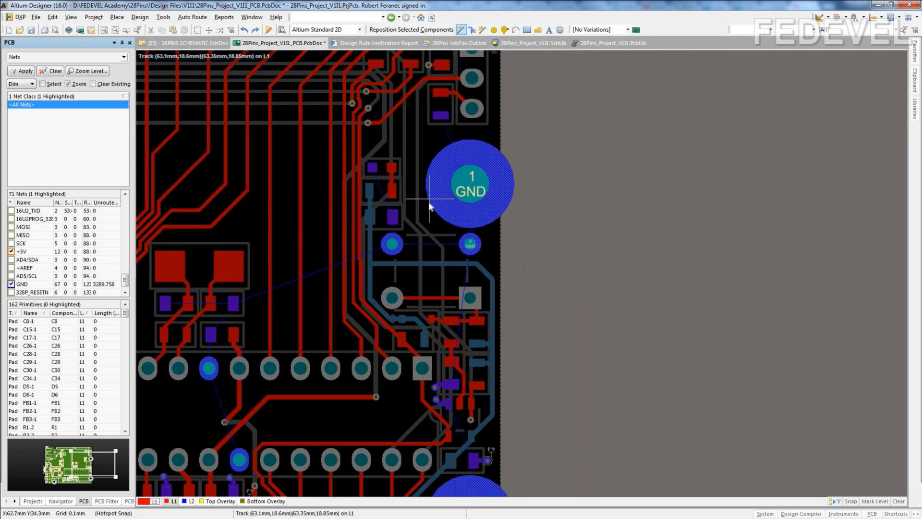
pyautogui.keyDown('ctrl'); pyautogui.scroll(3, 429, 201); pyautogui.keyUp('ctrl')
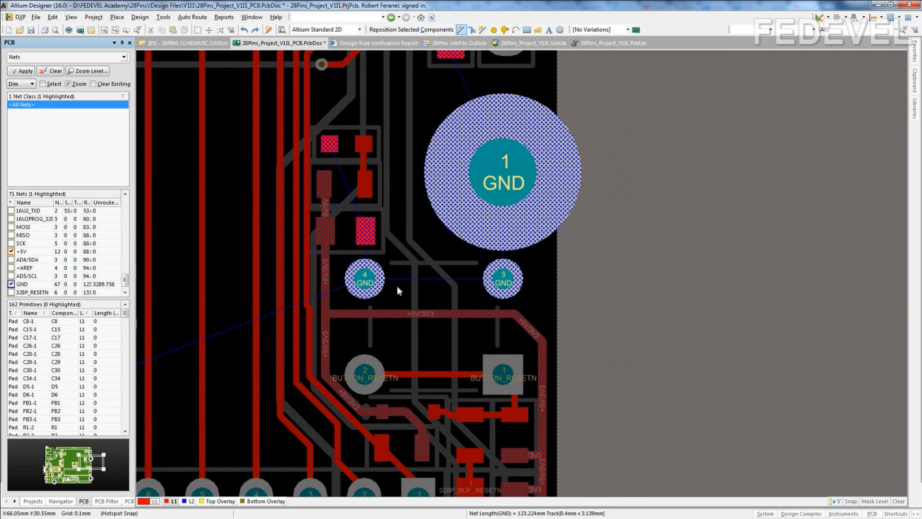
pyautogui.click(365, 279)
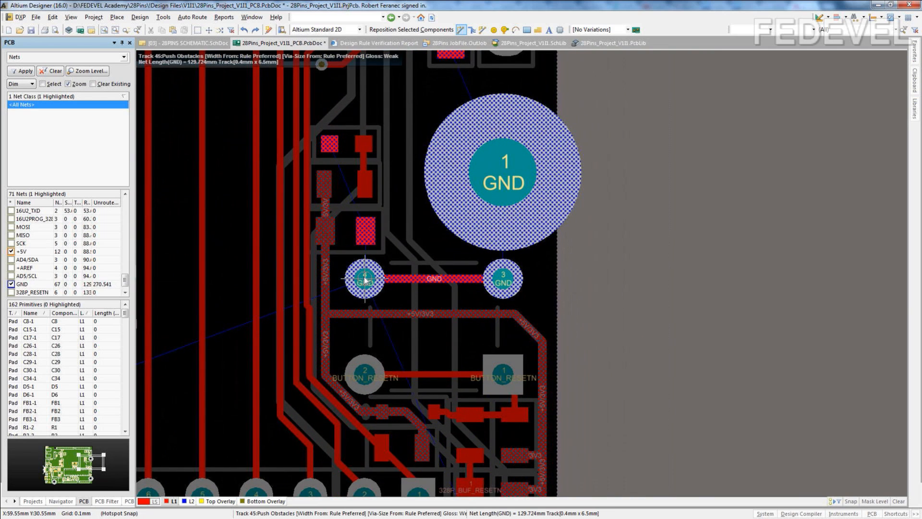
pyautogui.click(503, 279)
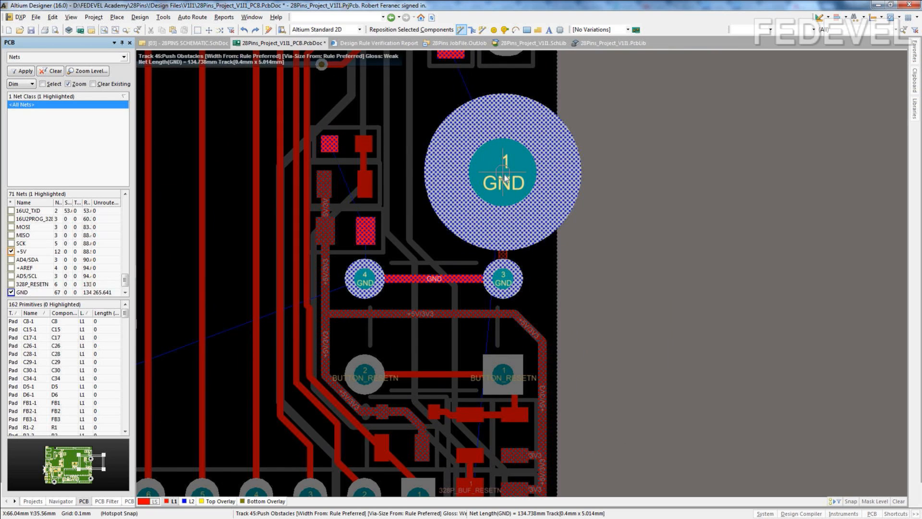
pyautogui.scroll(5, 504, 178)
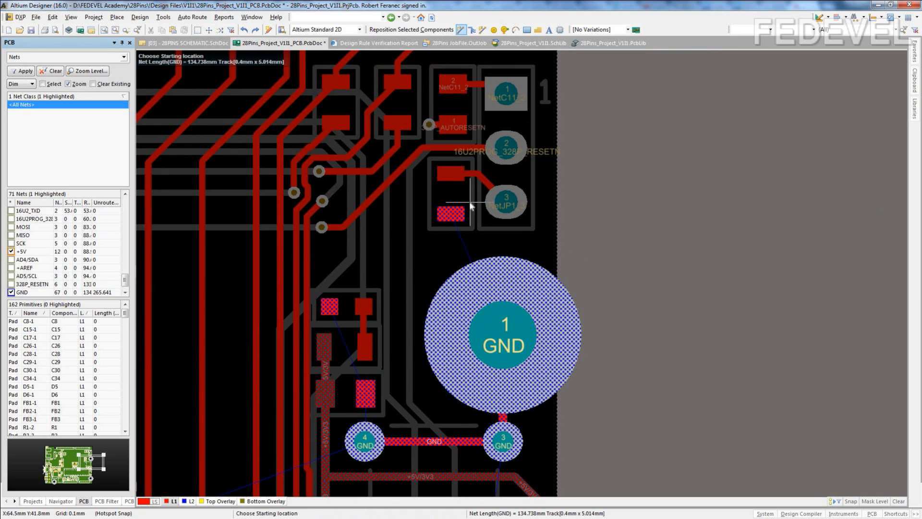
pyautogui.click(492, 343)
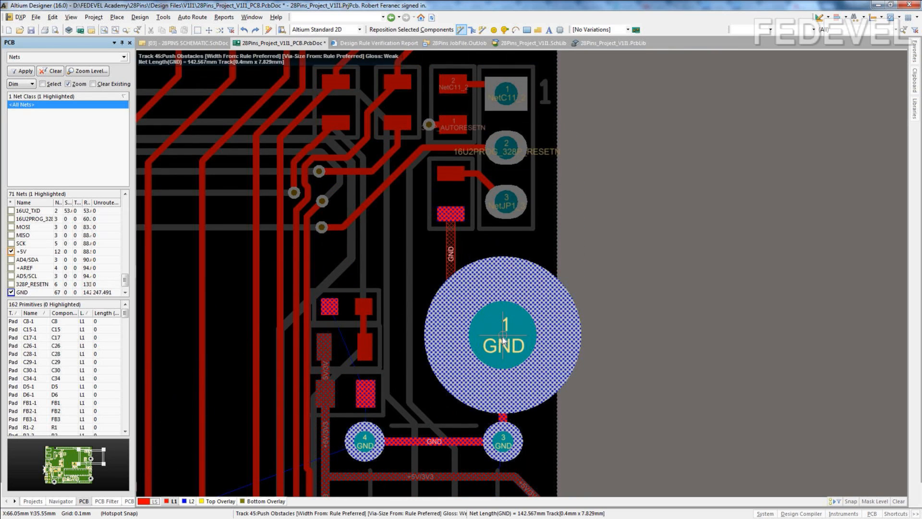
# Route a GND track from GND pad 2 below NetJP1_3 diagonally toward the GND pad beside NetD1_2, ending at a via below the 16U2PROG_328P_RESETN via
pyautogui.keyDown('ctrl'); pyautogui.scroll(2, 360, 284); pyautogui.keyUp('ctrl')
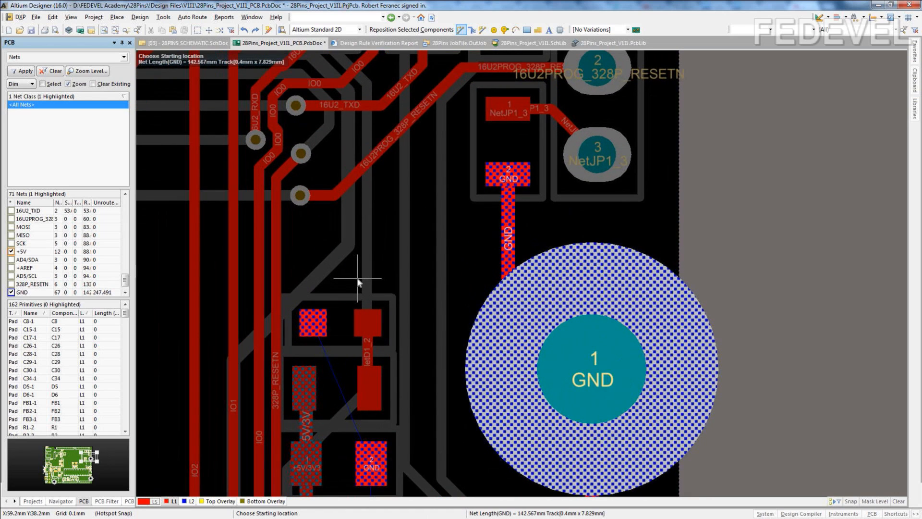
pyautogui.click(506, 174)
pyautogui.click(331, 265)
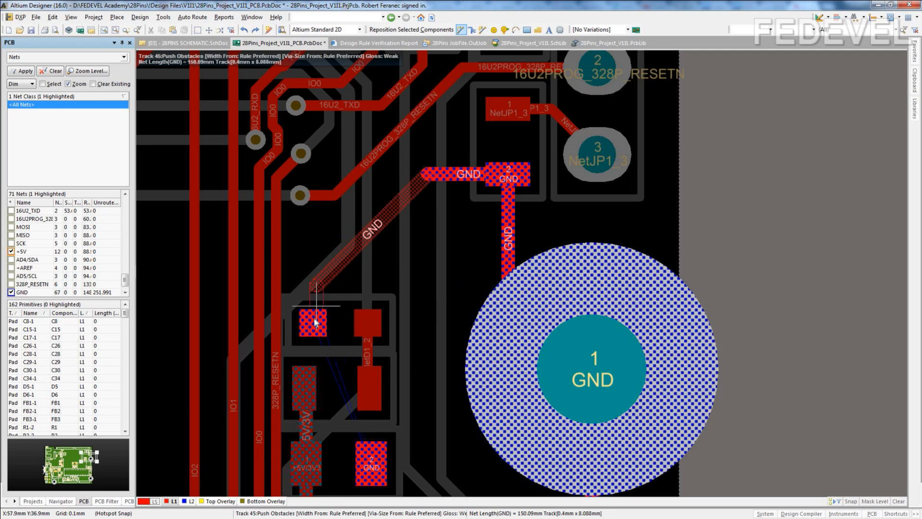
pyautogui.click(315, 281)
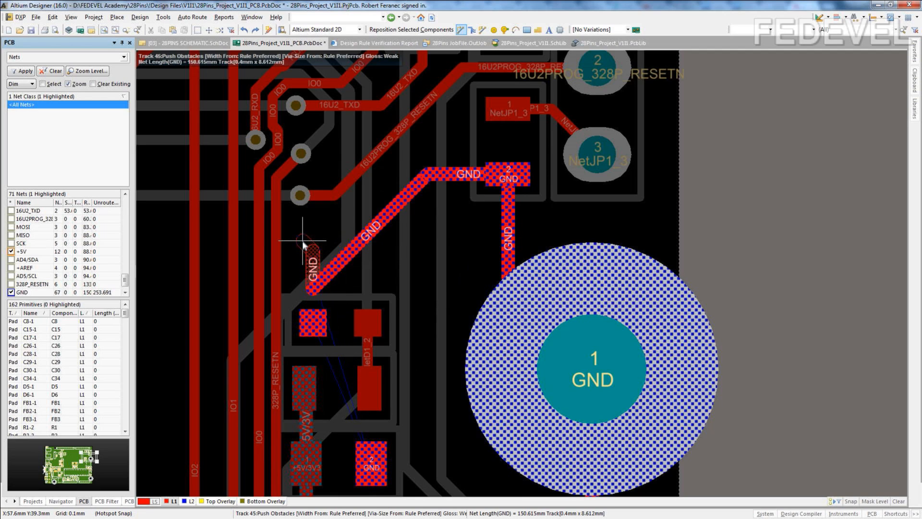
pyautogui.press('KP_Multiply')
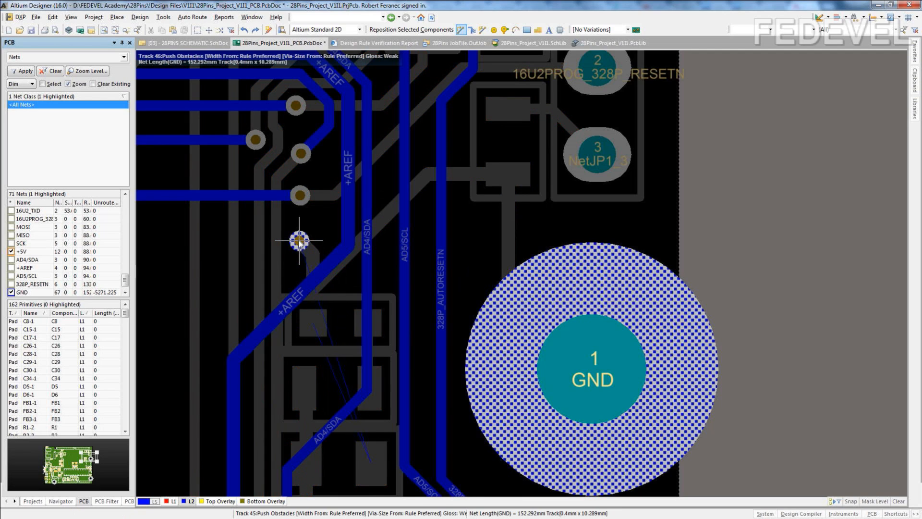
pyautogui.click(299, 240)
pyautogui.rightClick(300, 241)
pyautogui.press('KP_Multiply')
pyautogui.keyDown('ctrl'); pyautogui.scroll(-8, 299, 241); pyautogui.keyUp('ctrl')
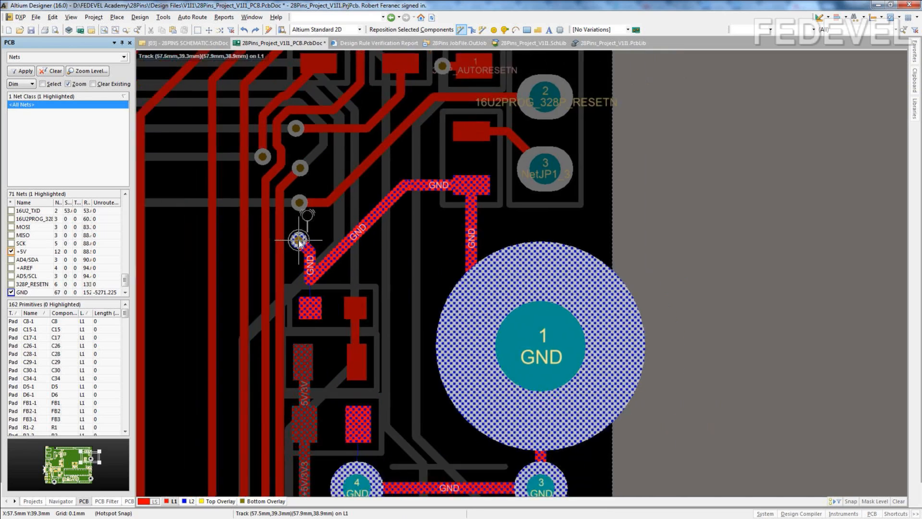
# Route a short horizontal GND track from GND pad 2 above the MOSI header pin at the board corner and end it with a via
pyautogui.keyDown('ctrl'); pyautogui.scroll(-1, 299, 243); pyautogui.keyUp('ctrl')
pyautogui.keyDown('shift'); pyautogui.scroll(11, 299, 243); pyautogui.keyUp('shift')
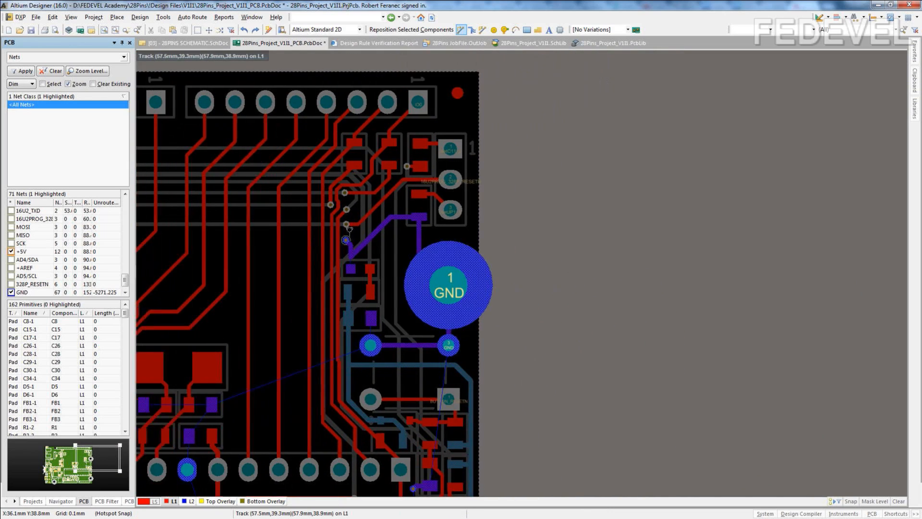
pyautogui.keyDown('shift'); pyautogui.scroll(6, 349, 202); pyautogui.keyUp('shift')
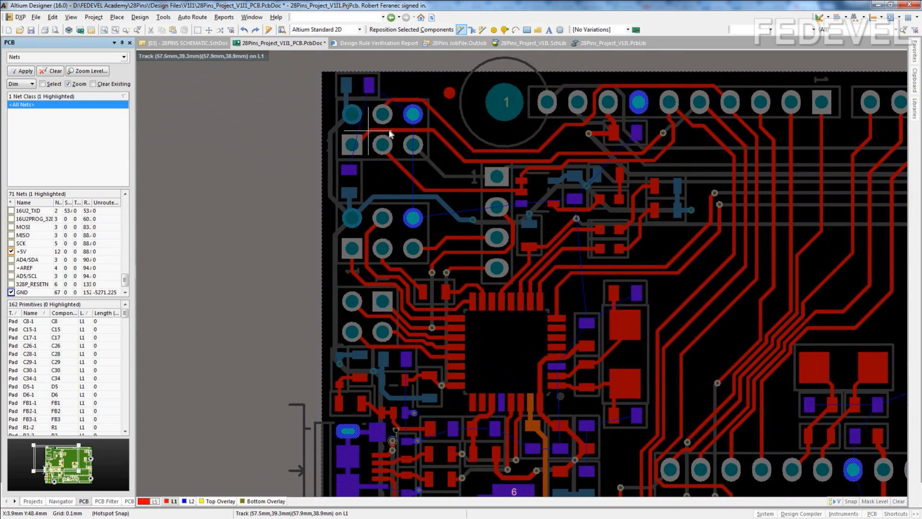
pyautogui.scroll(3, 400, 184)
pyautogui.keyDown('ctrl'); pyautogui.scroll(5, 400, 182); pyautogui.keyUp('ctrl')
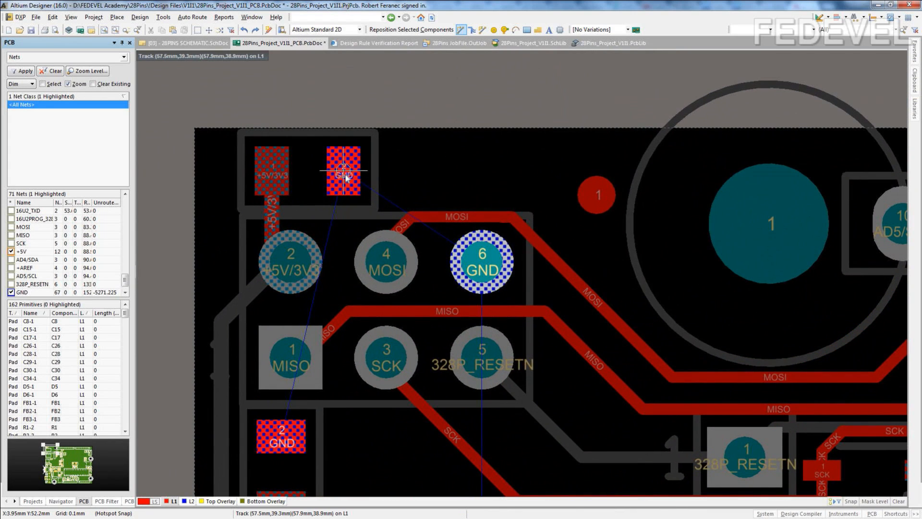
pyautogui.click(346, 177)
pyautogui.click(396, 173)
pyautogui.press('KP_Multiply')
pyautogui.press('KP_Multiply')
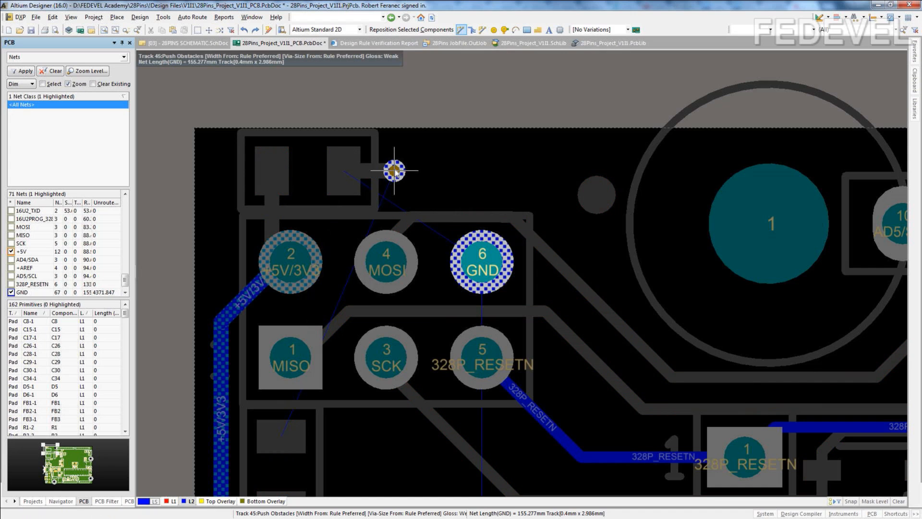
pyautogui.press('KP_Multiply')
# Route a short horizontal GND track from GND pad 2 below the MISO header pin and end it with a via
pyautogui.keyDown('ctrl'); pyautogui.scroll(-3, 395, 171); pyautogui.keyUp('ctrl')
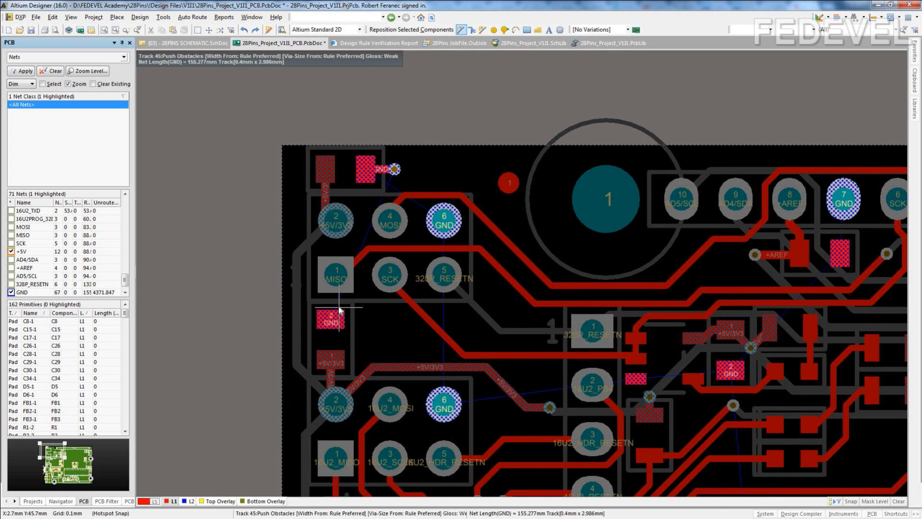
pyautogui.keyDown('ctrl'); pyautogui.scroll(3, 330, 316); pyautogui.keyUp('ctrl')
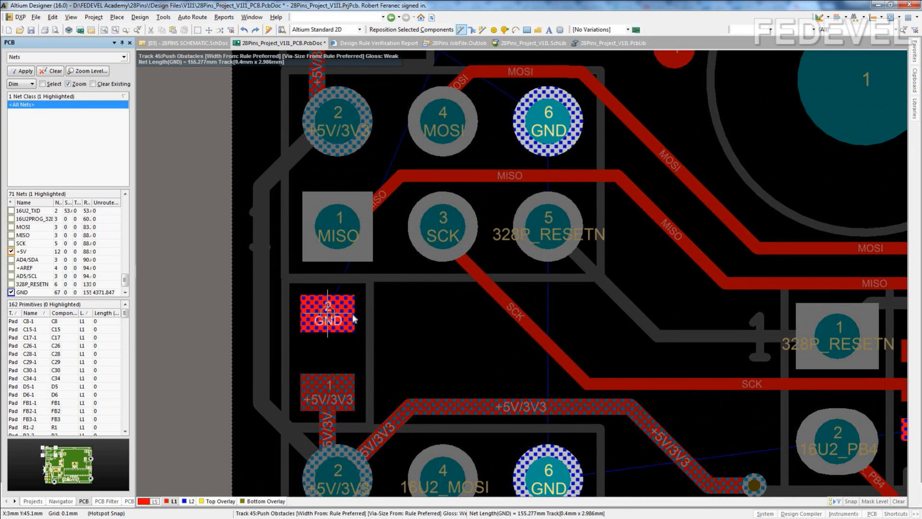
pyautogui.keyDown('ctrl'); pyautogui.scroll(-2, 384, 328); pyautogui.keyUp('ctrl')
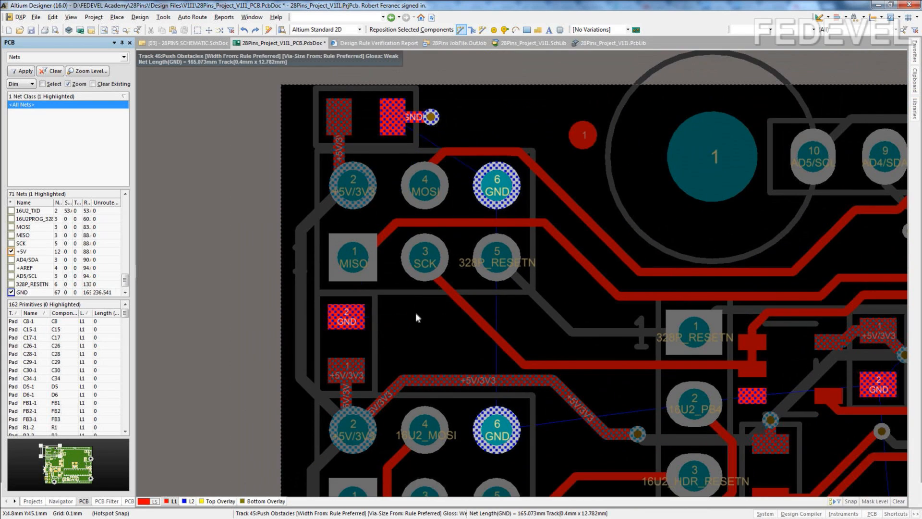
pyautogui.click(329, 317)
pyautogui.click(343, 321)
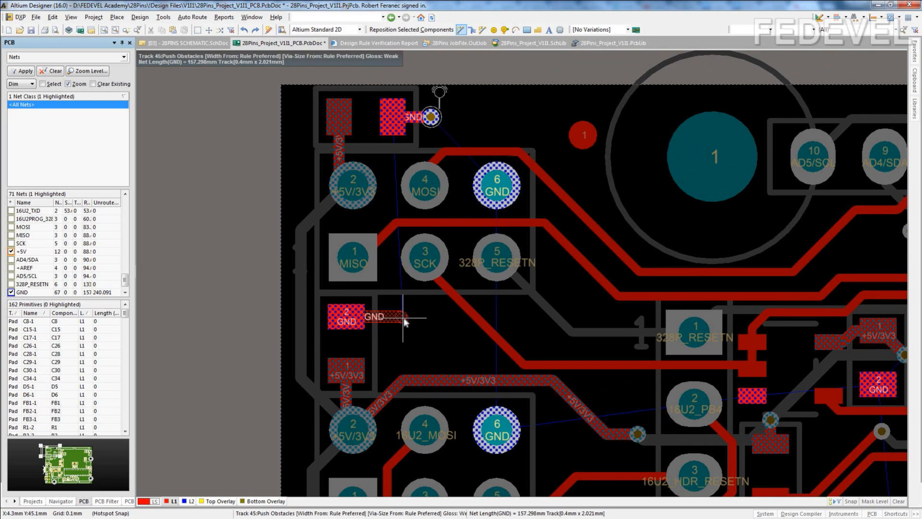
pyautogui.press('KP_Multiply')
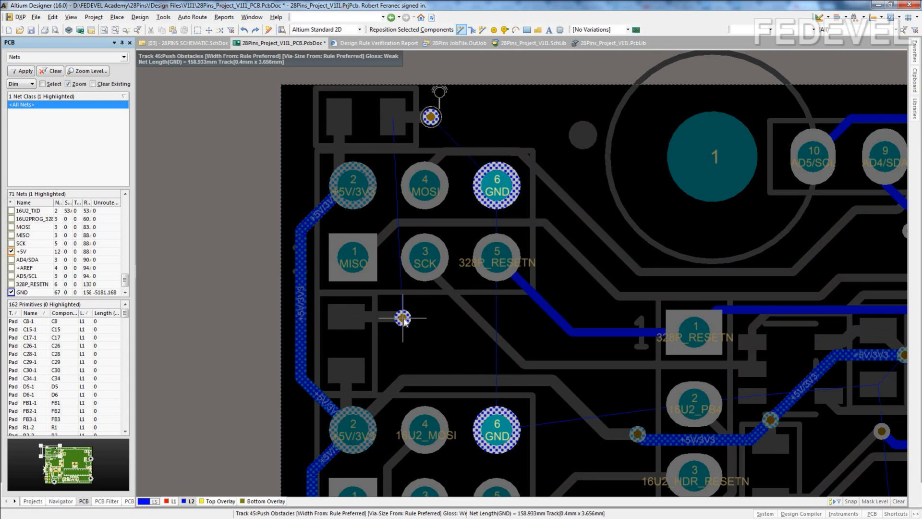
pyautogui.click(403, 319)
pyautogui.press('KP_Multiply')
pyautogui.keyDown('ctrl'); pyautogui.scroll(-1, 404, 319); pyautogui.keyUp('ctrl')
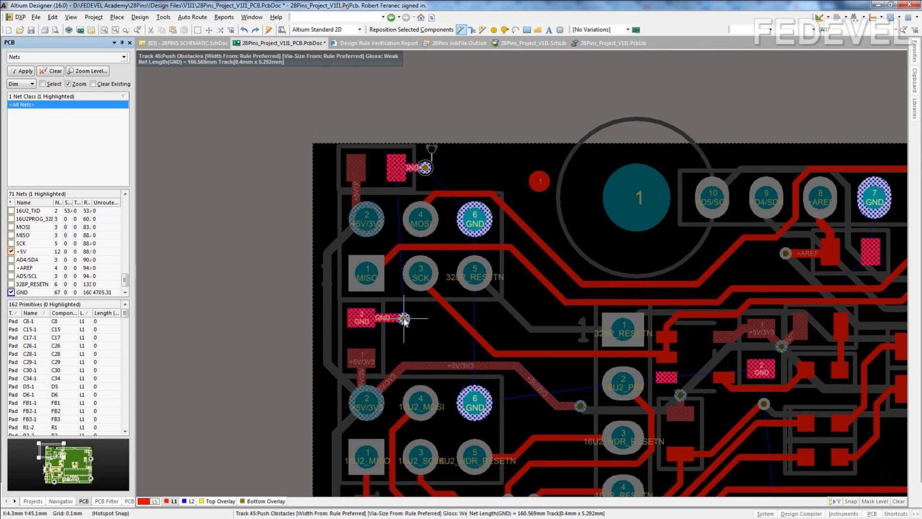
pyautogui.rightClick(405, 319)
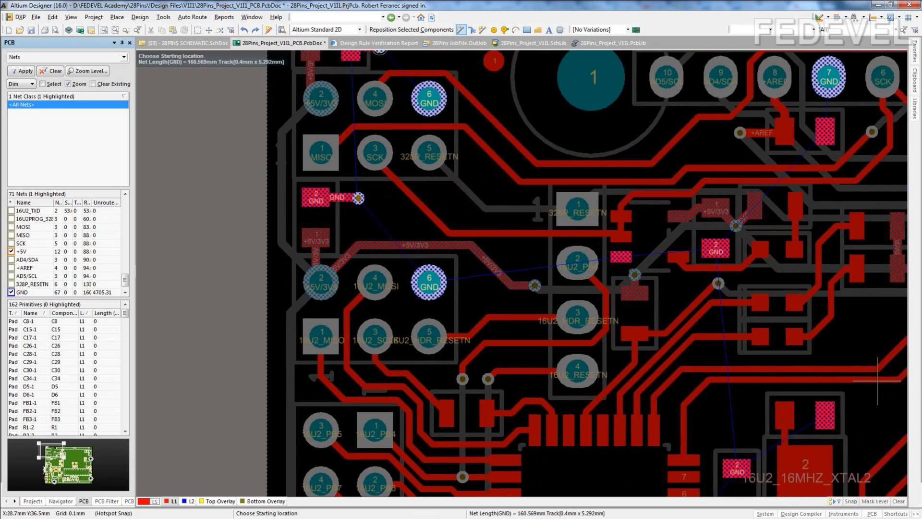
# Route a GND track from GND pad 3 below SCK pad 2 diagonally down past the +5V/3V3 via and end it with a via
pyautogui.keyDown('ctrl'); pyautogui.scroll(2, 499, 250); pyautogui.keyUp('ctrl')
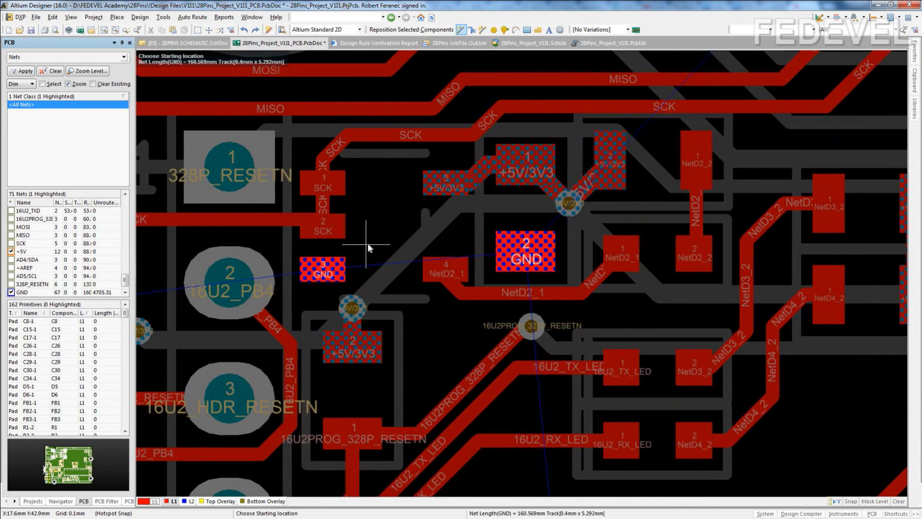
pyautogui.keyDown('ctrl'); pyautogui.scroll(2, 366, 244); pyautogui.keyUp('ctrl')
pyautogui.click(316, 274)
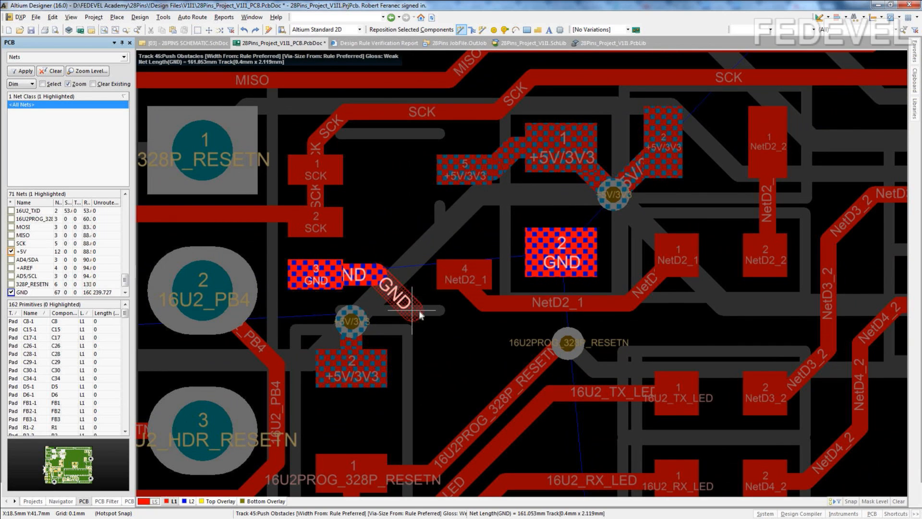
pyautogui.click(436, 322)
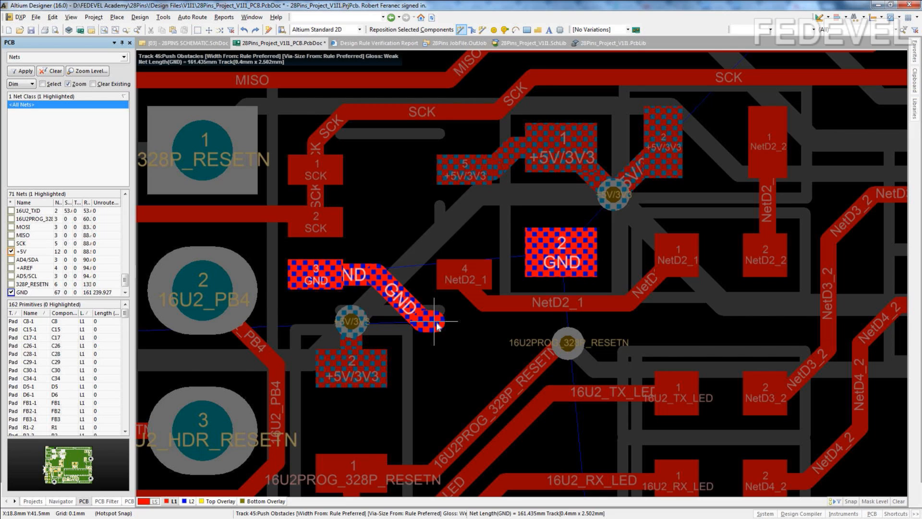
pyautogui.press('KP_Multiply')
pyautogui.click(436, 322)
pyautogui.rightClick(436, 323)
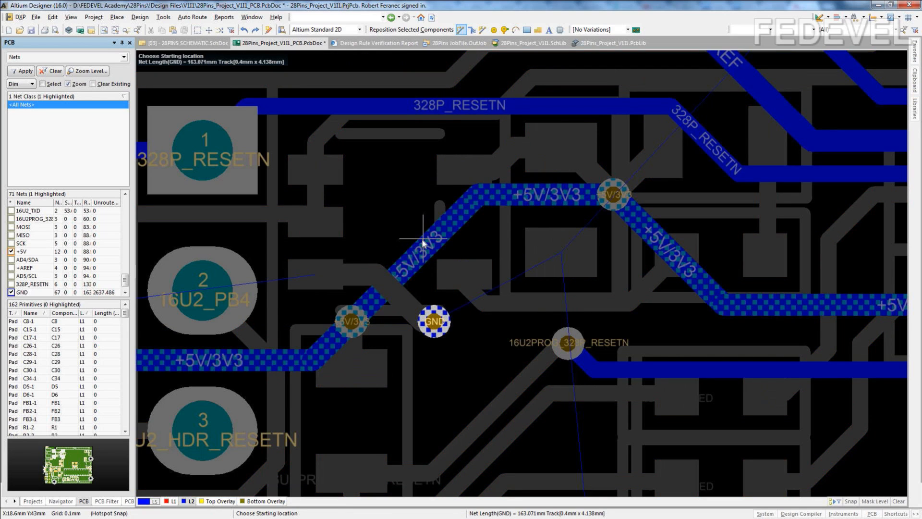
pyautogui.press('KP_Multiply')
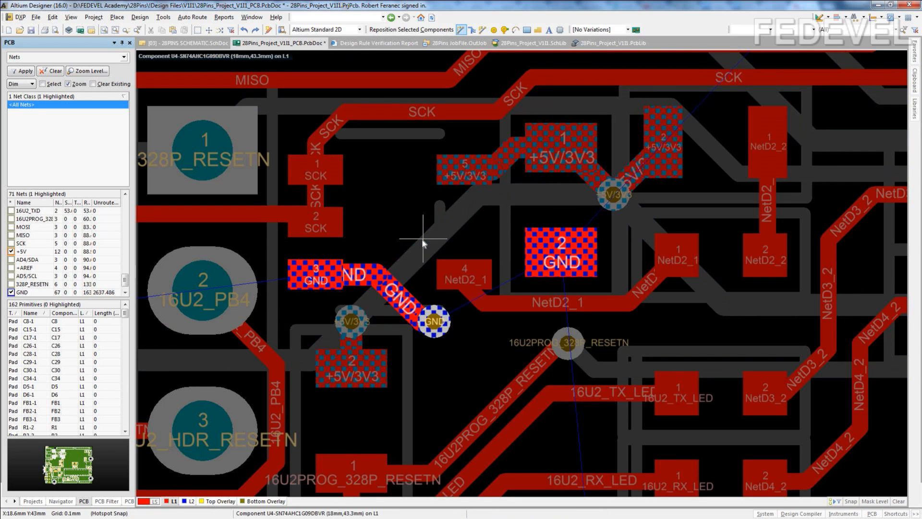
# Route a short GND track from GND pad 2 above the NetD2_1 track diagonally up to a via above NetD2_1 pad 4
pyautogui.keyDown('ctrl'); pyautogui.scroll(1, 511, 188); pyautogui.keyUp('ctrl')
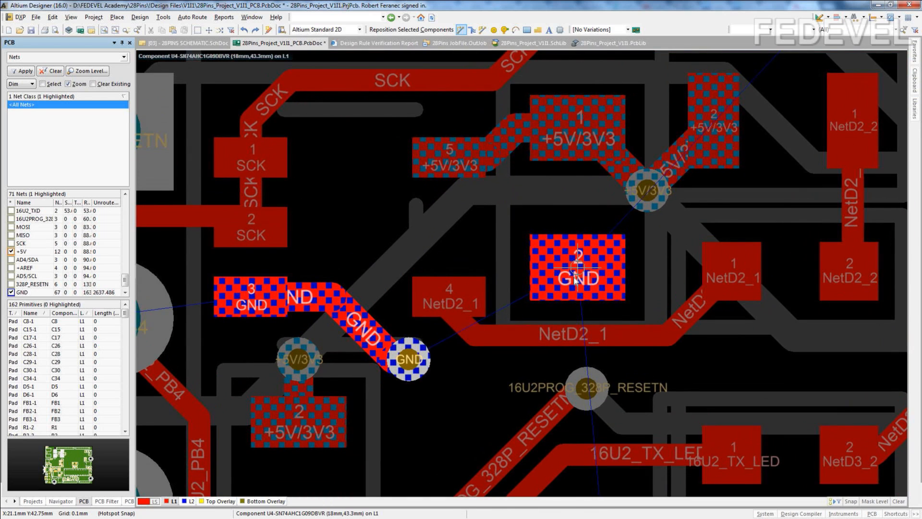
pyautogui.click(576, 278)
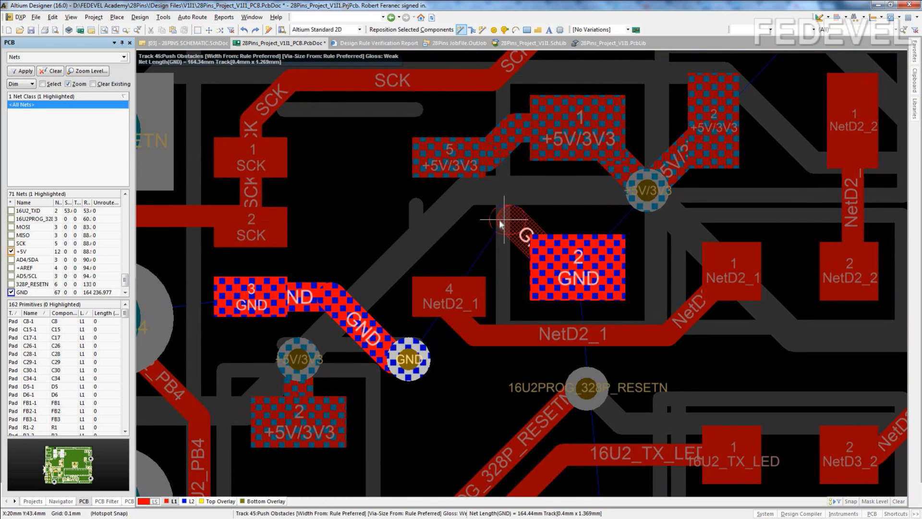
pyautogui.press('KP_Multiply')
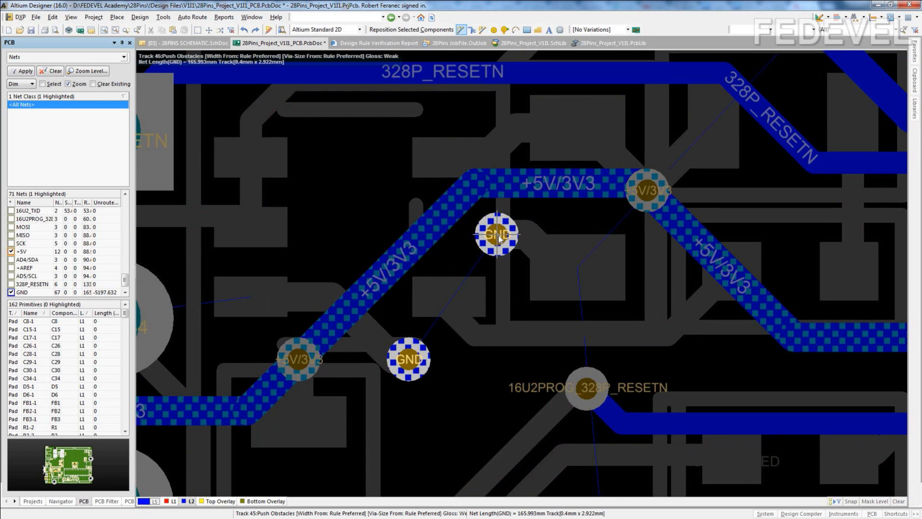
pyautogui.press('KP_Multiply')
pyautogui.rightClick(498, 236)
pyautogui.keyDown('ctrl'); pyautogui.scroll(-5, 481, 230); pyautogui.keyUp('ctrl')
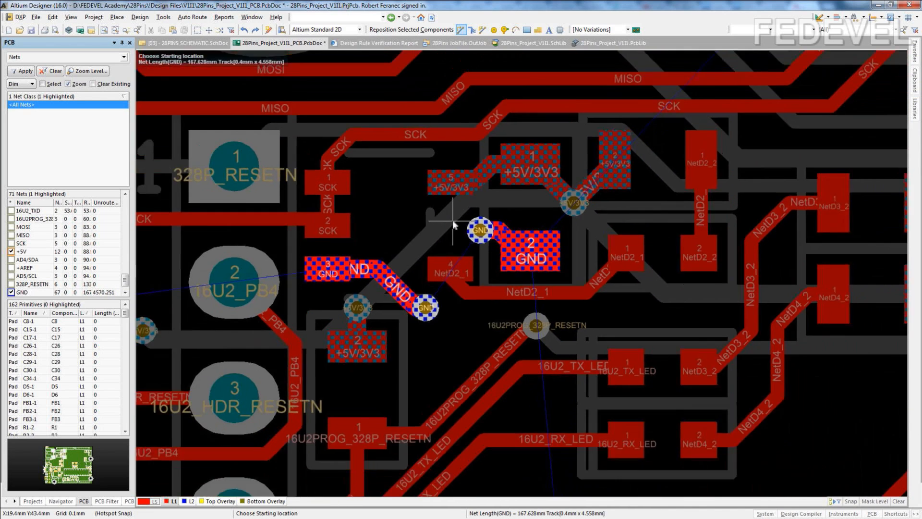
# Route a GND track from header pin 7 straight down to GND pad 2 beside the +AREF pad
pyautogui.keyDown('ctrl'); pyautogui.scroll(-2, 454, 222); pyautogui.keyUp('ctrl')
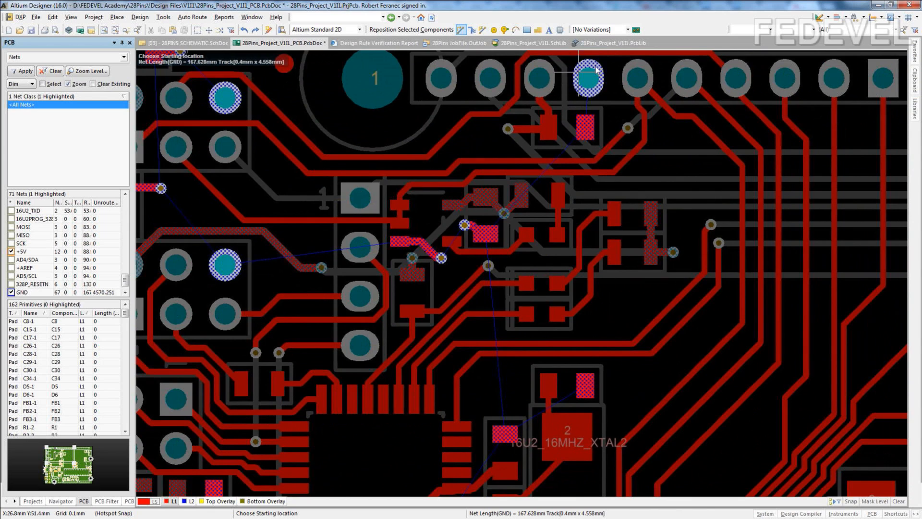
pyautogui.keyDown('ctrl'); pyautogui.scroll(3, 588, 79); pyautogui.keyUp('ctrl')
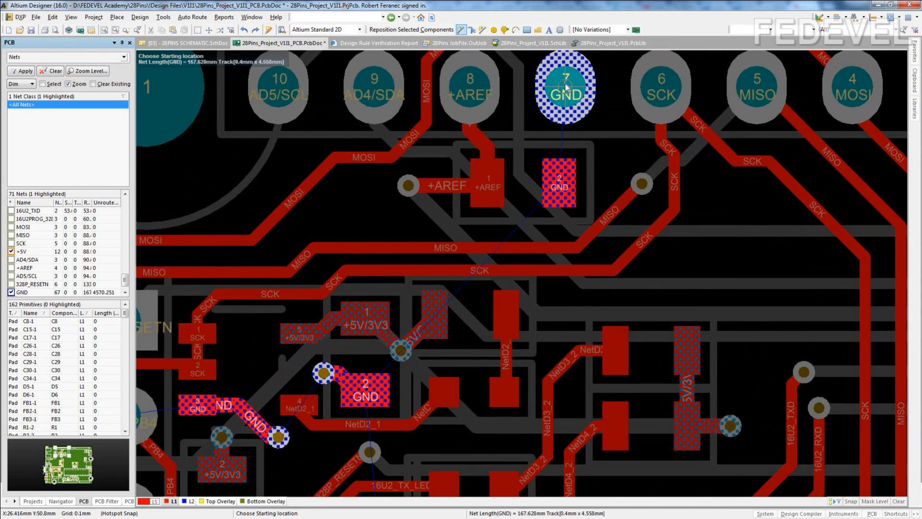
pyautogui.click(567, 88)
pyautogui.click(558, 183)
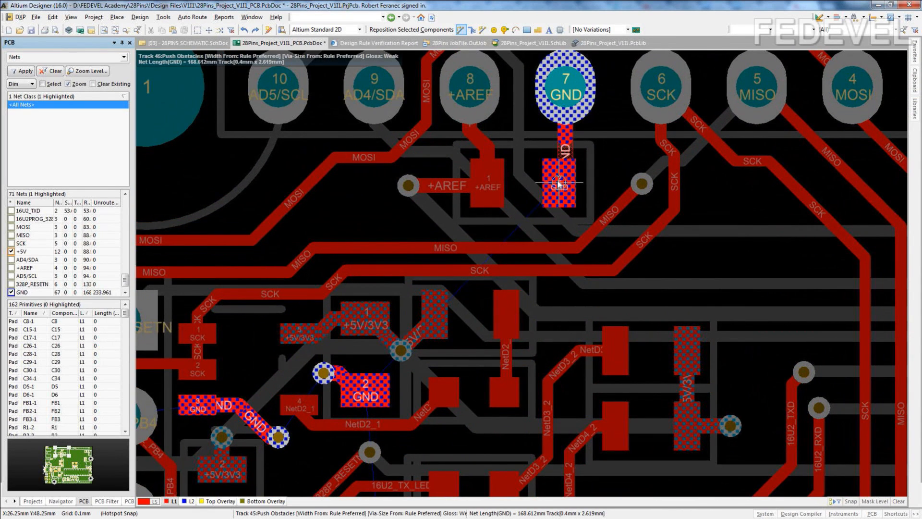
pyautogui.rightClick(559, 182)
pyautogui.keyDown('ctrl'); pyautogui.scroll(-4, 502, 159); pyautogui.keyUp('ctrl')
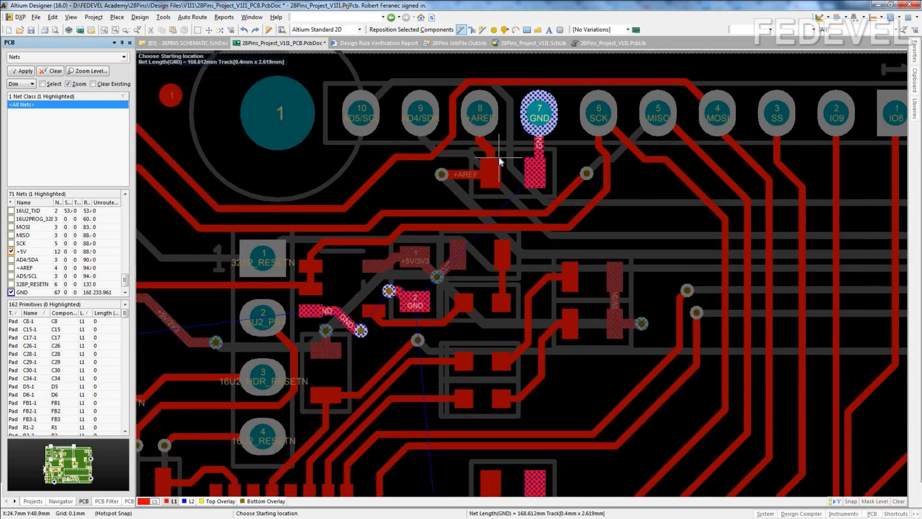
# Route a short GND track outward from the GND pad beside 16U2_16MHZ_XTAL2 capacitor pad 2 and end it with a via
pyautogui.scroll(-6, 503, 162)
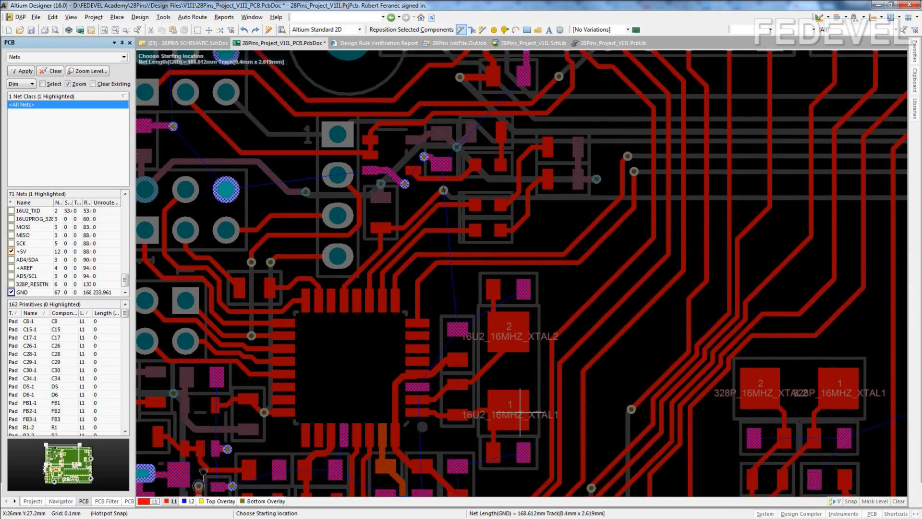
pyautogui.keyDown('ctrl'); pyautogui.scroll(3, 525, 114); pyautogui.keyUp('ctrl')
pyautogui.keyDown('ctrl'); pyautogui.scroll(1, 525, 113); pyautogui.keyUp('ctrl')
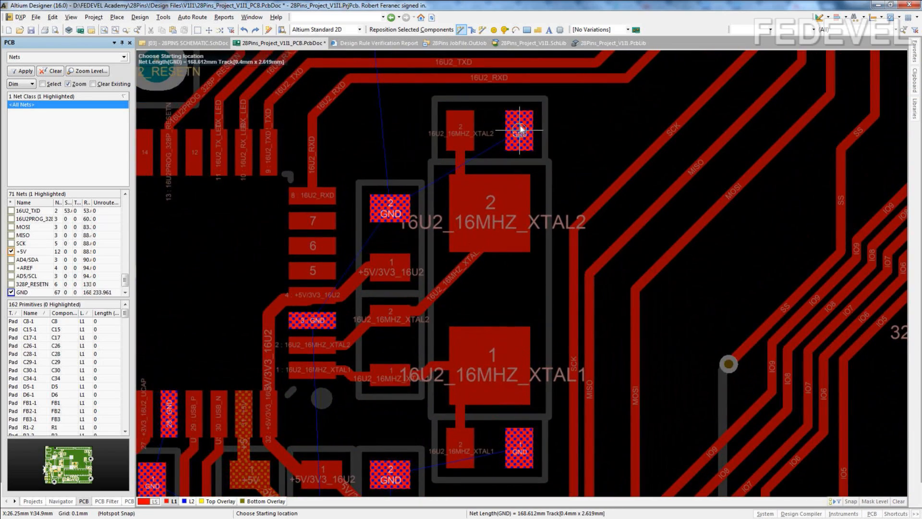
pyautogui.click(540, 129)
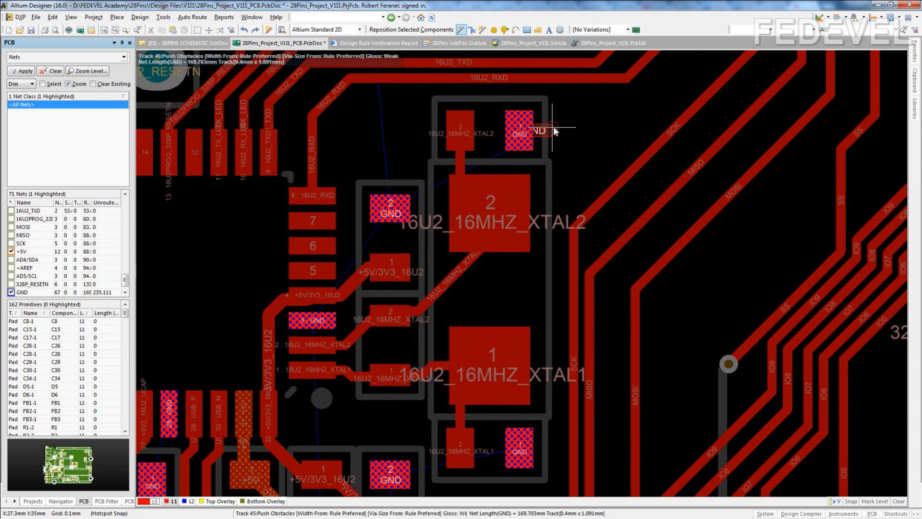
pyautogui.press('KP_Multiply')
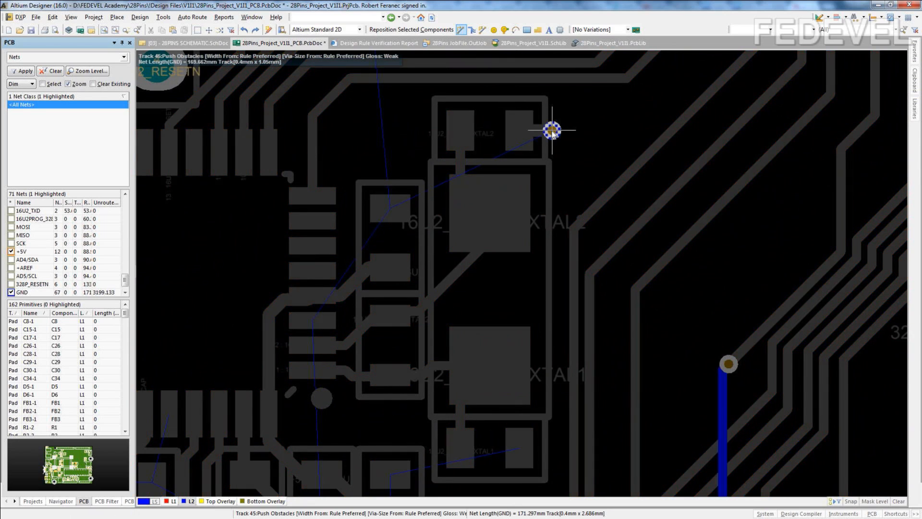
pyautogui.press('KP_Multiply')
pyautogui.click(552, 130)
# Route a short vertical GND track up from GND pad 2 above the +5V/3V3_16U2 capacitor pad and end it with a via
pyautogui.keyDown('ctrl'); pyautogui.scroll(1, 408, 154); pyautogui.keyUp('ctrl')
pyautogui.click(388, 224)
pyautogui.press('KP_Multiply')
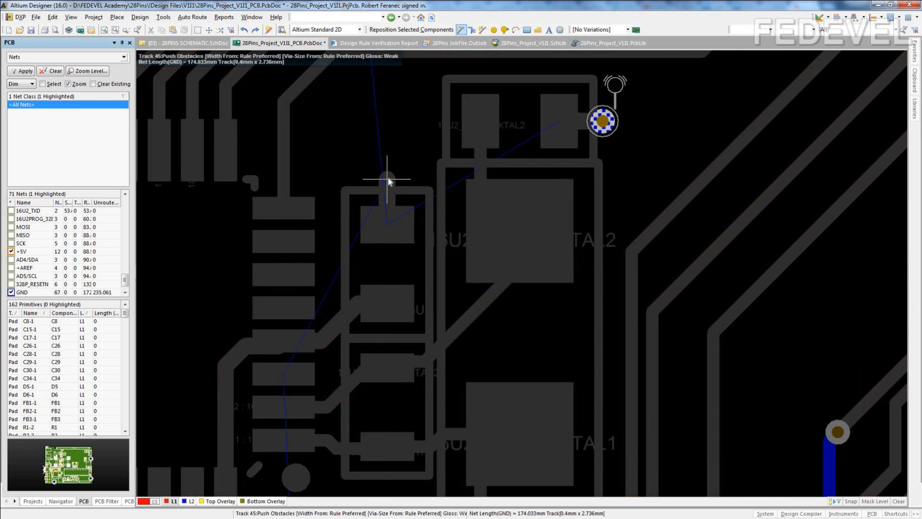
pyautogui.click(387, 179)
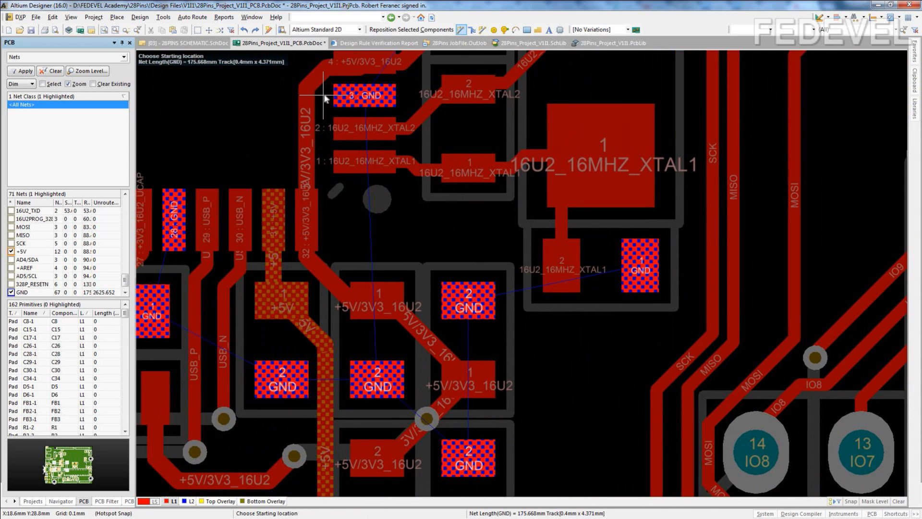
# Route a short GND track from chip pin 3 inward toward the +5V/3V3_16U2 track and end it with a via
pyautogui.keyDown('ctrl'); pyautogui.scroll(1, 325, 98); pyautogui.keyUp('ctrl')
pyautogui.click(325, 95)
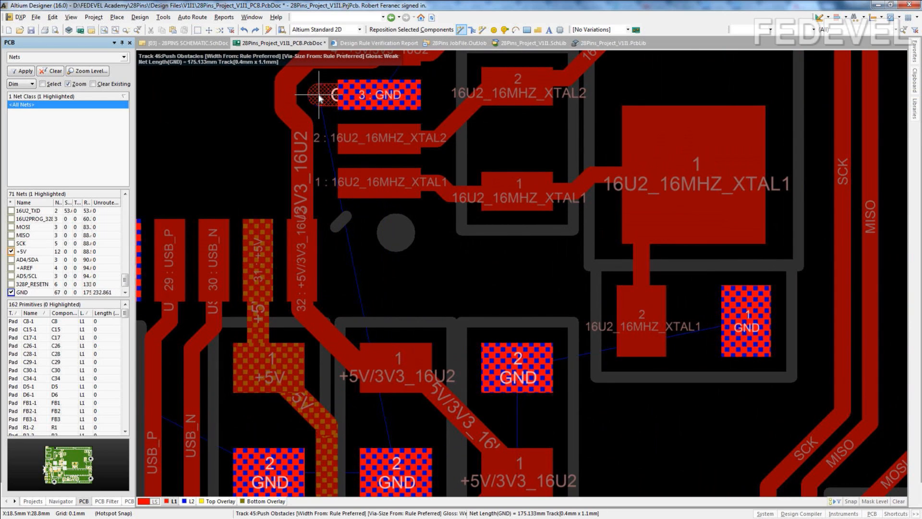
pyautogui.press('KP_Multiply')
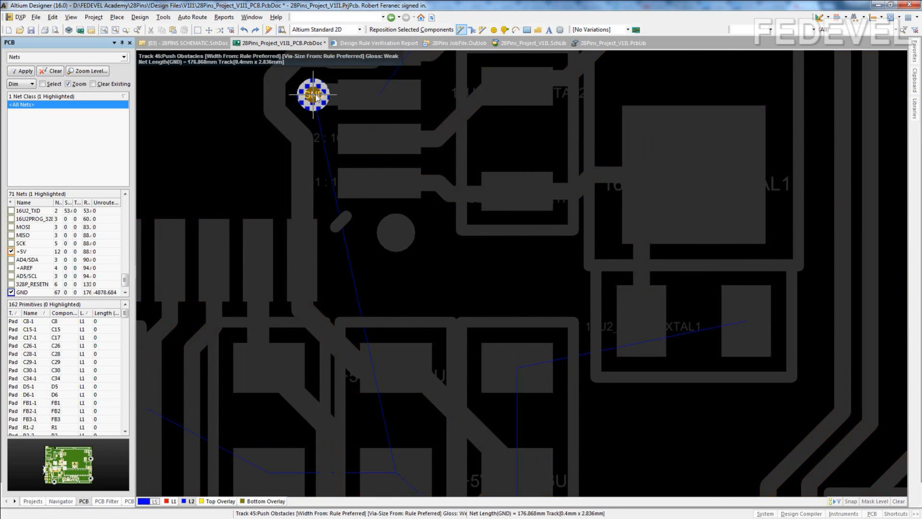
pyautogui.rightClick(316, 98)
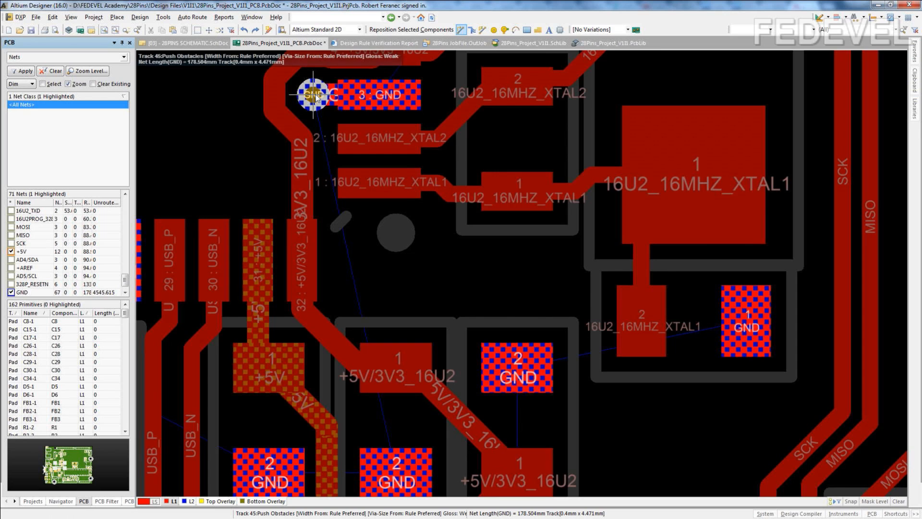
# Route a short vertical GND track up from GND pad 2 below the 16U2_16MHZ_XTAL1 capacitor and end it with a via
pyautogui.keyDown('ctrl'); pyautogui.scroll(-2, 329, 99); pyautogui.keyUp('ctrl')
pyautogui.keyDown('ctrl'); pyautogui.scroll(1, 454, 323); pyautogui.keyUp('ctrl')
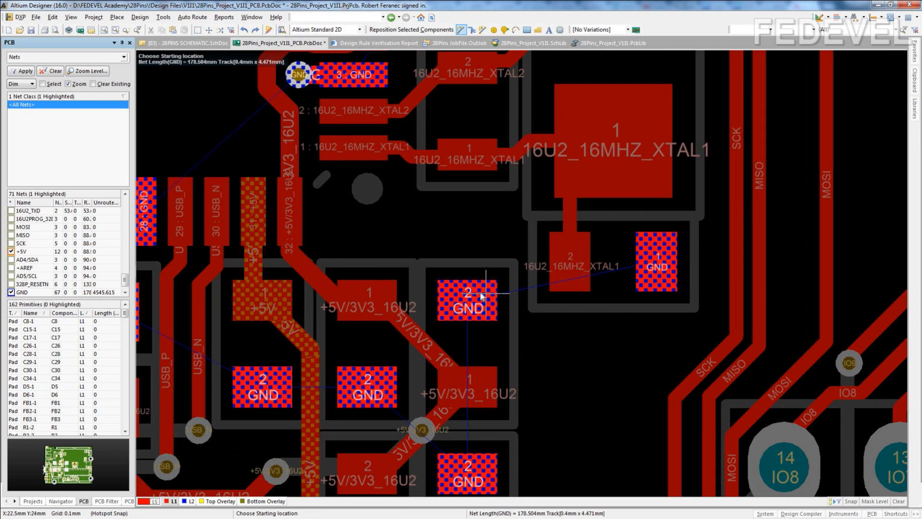
pyautogui.click(474, 294)
pyautogui.click(467, 251)
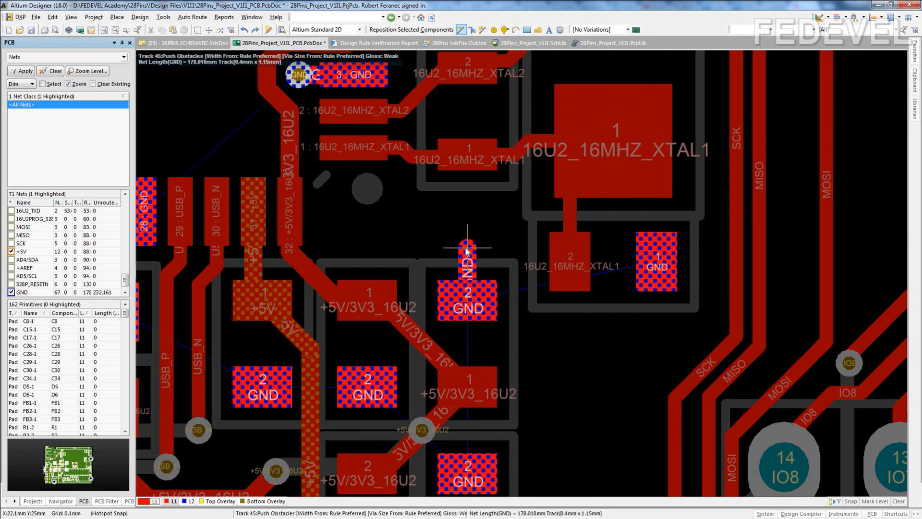
pyautogui.press('KP_Multiply')
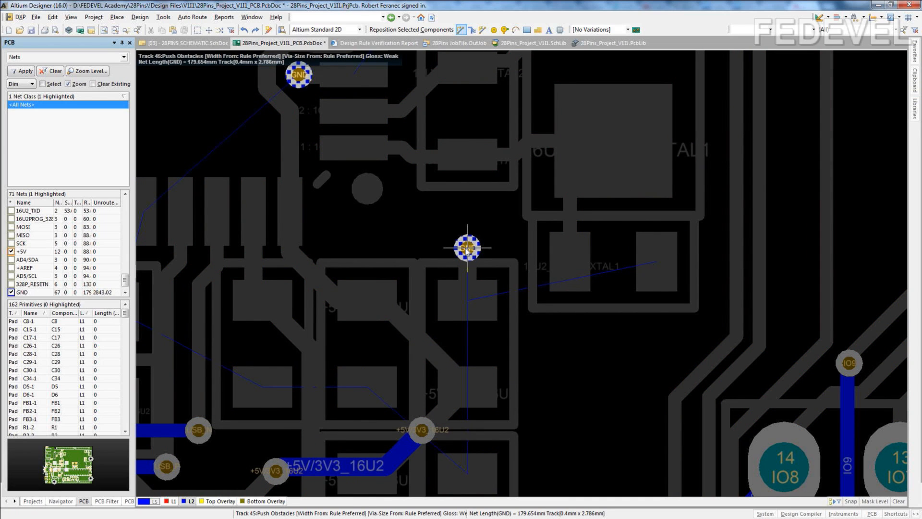
pyautogui.press('KP_Multiply')
pyautogui.rightClick(470, 249)
# Route a short GND track from GND pad 1 beside 16U2_16MHZ_XTAL1 pad 2 toward the SCK track, ending at a via
pyautogui.keyDown('shift'); pyautogui.scroll(-1, 659, 297); pyautogui.keyUp('shift')
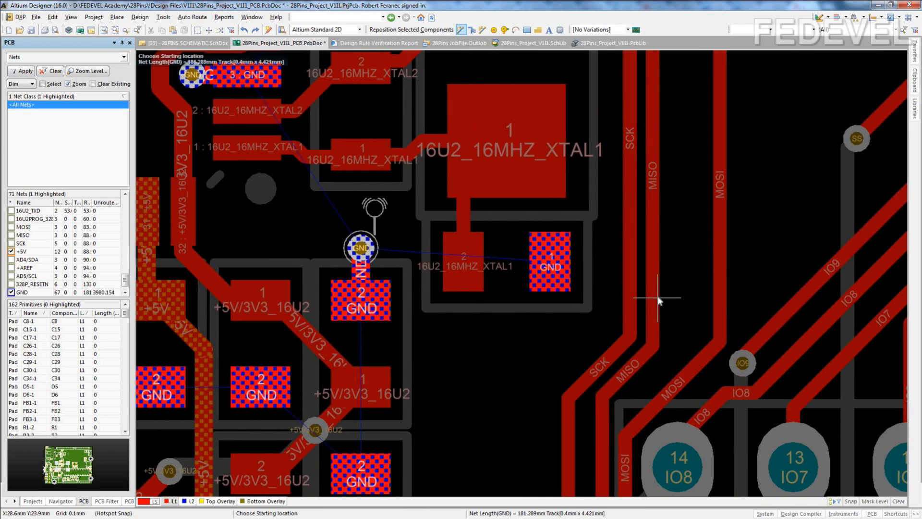
pyautogui.keyDown('ctrl'); pyautogui.scroll(1, 659, 300); pyautogui.keyUp('ctrl')
pyautogui.click(524, 257)
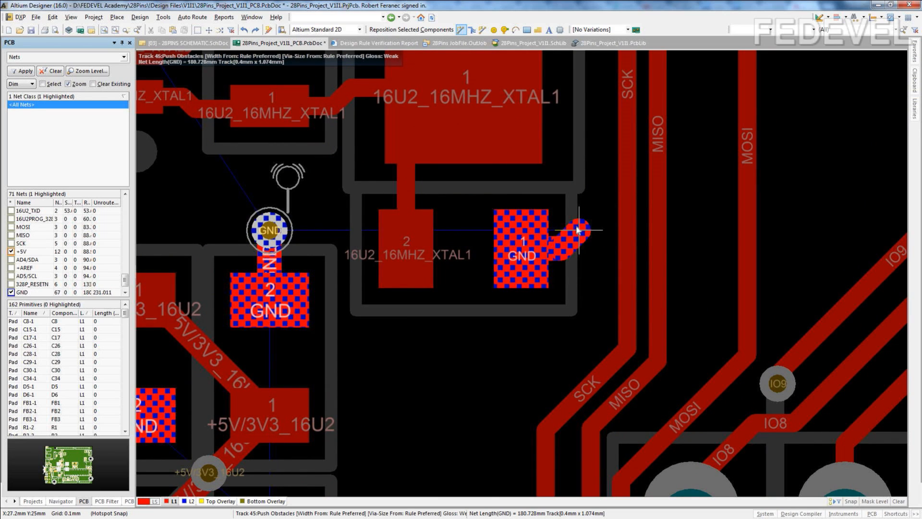
pyautogui.press('KP_Multiply')
pyautogui.press('KP_Multiply')
pyautogui.rightClick(578, 230)
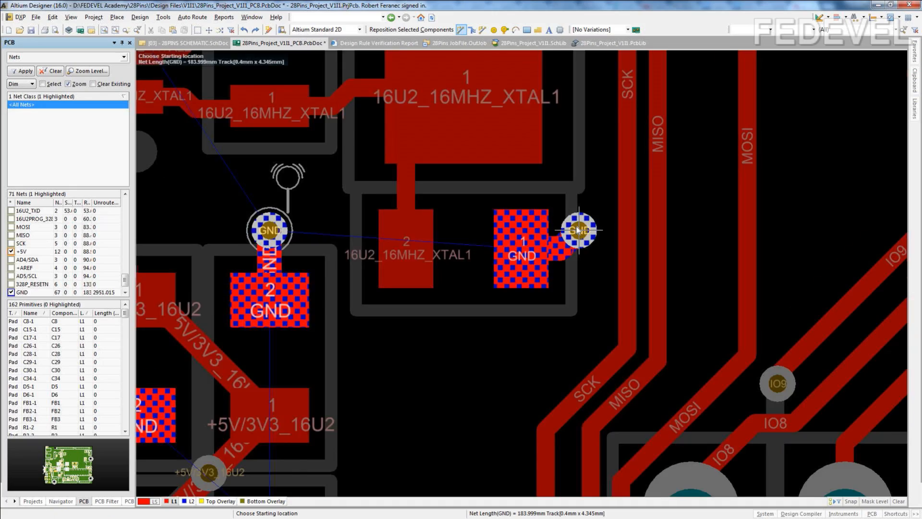
# Route a short GND track outward from GND pad 2 beside +5V/3V3_16U2 pad 2 and end it with a via
pyautogui.keyDown('ctrl'); pyautogui.scroll(-5, 578, 231); pyautogui.keyUp('ctrl')
pyautogui.keyDown('ctrl'); pyautogui.scroll(-4, 576, 226); pyautogui.keyUp('ctrl')
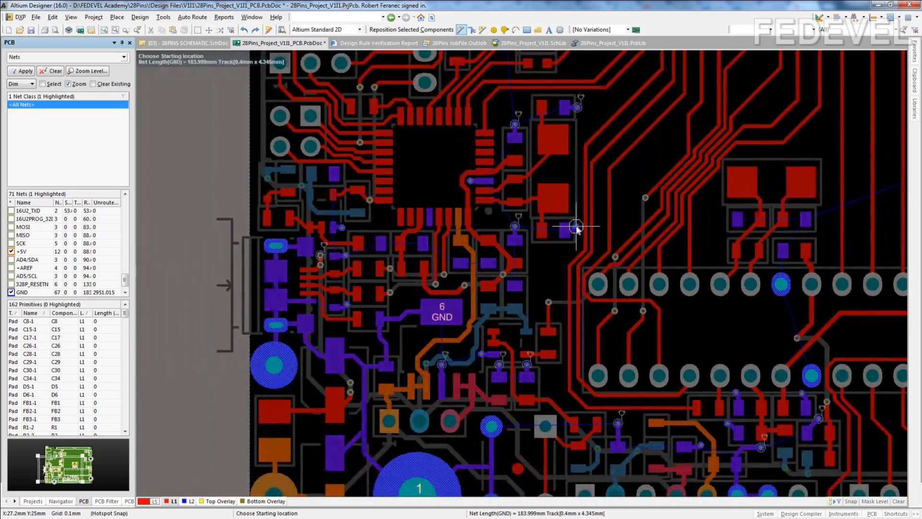
pyautogui.scroll(-3, 519, 182)
pyautogui.keyDown('ctrl'); pyautogui.scroll(1, 447, 143); pyautogui.keyUp('ctrl')
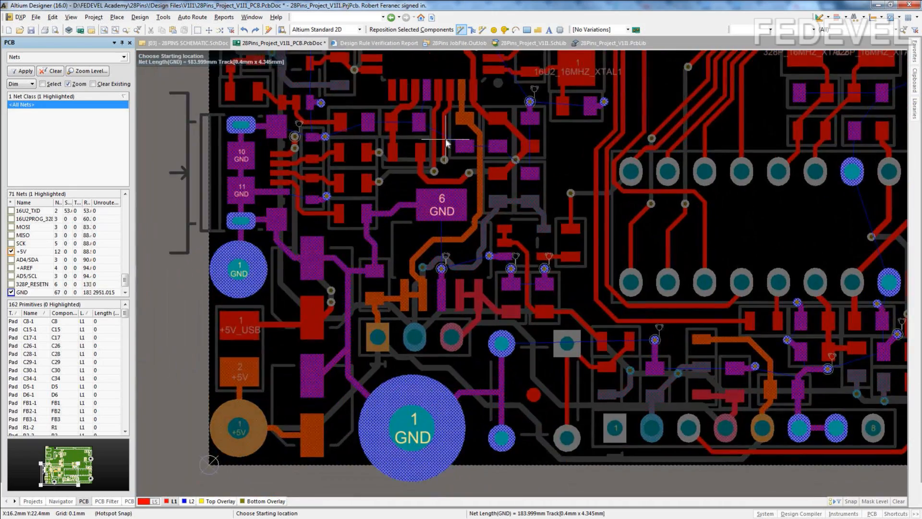
pyautogui.keyDown('ctrl'); pyautogui.scroll(-3, 447, 142); pyautogui.keyUp('ctrl')
pyautogui.scroll(4, 449, 144)
pyautogui.scroll(2, 498, 277)
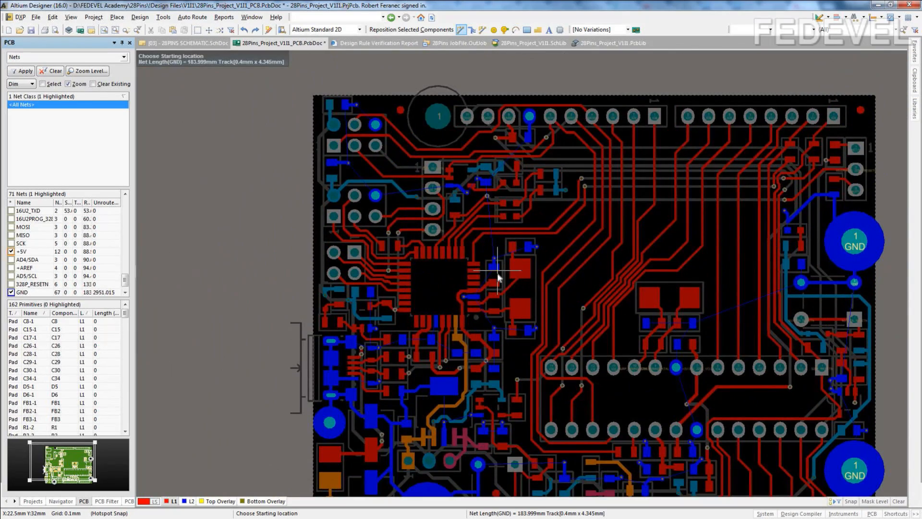
pyautogui.scroll(-5, 498, 278)
pyautogui.keyDown('ctrl'); pyautogui.scroll(4, 473, 176); pyautogui.keyUp('ctrl')
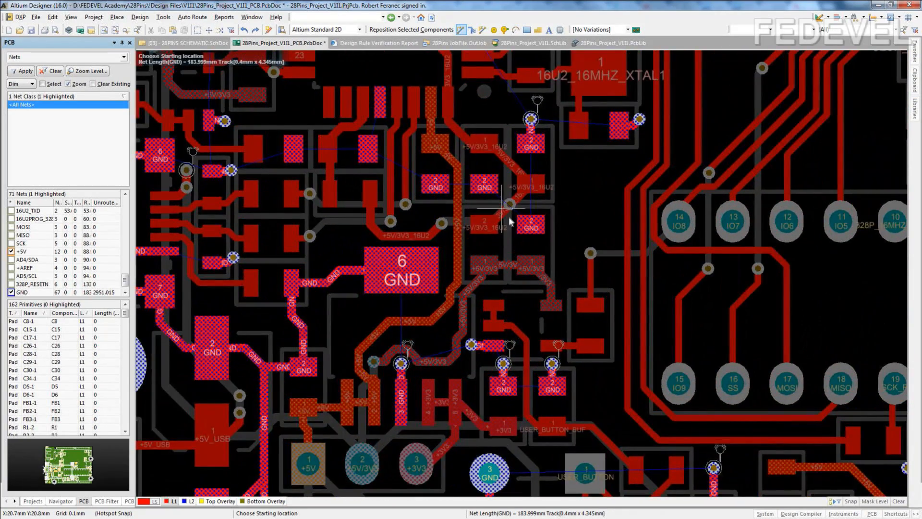
pyautogui.keyDown('ctrl'); pyautogui.scroll(1, 560, 225); pyautogui.keyUp('ctrl')
pyautogui.click(560, 226)
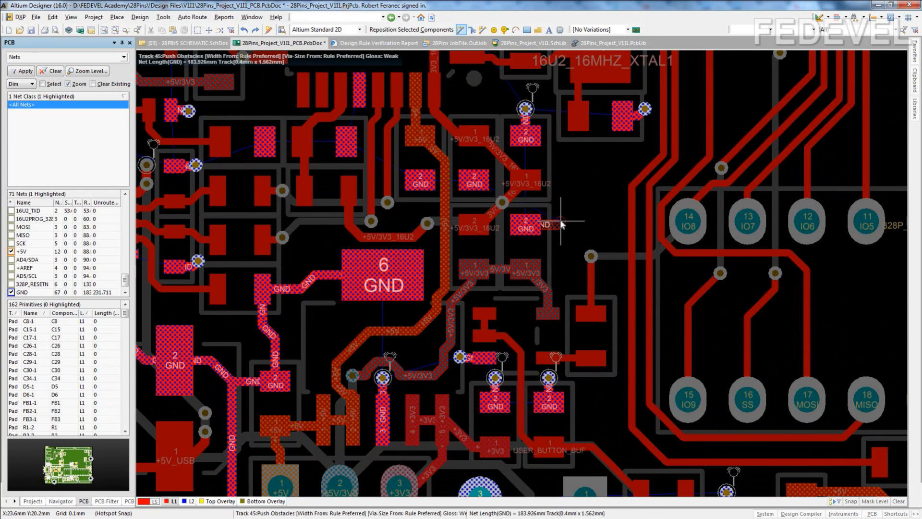
pyautogui.keyDown('ctrl'); pyautogui.scroll(1, 555, 222); pyautogui.keyUp('ctrl')
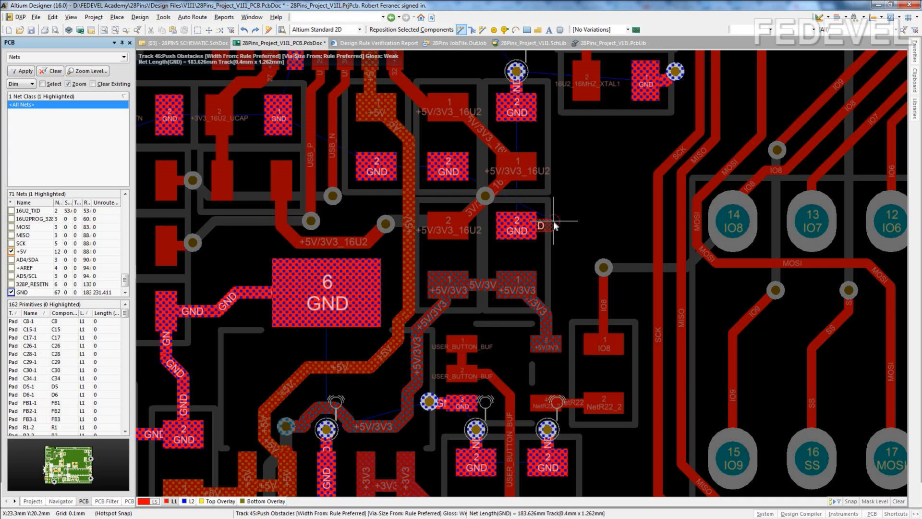
pyautogui.press('KP_Multiply')
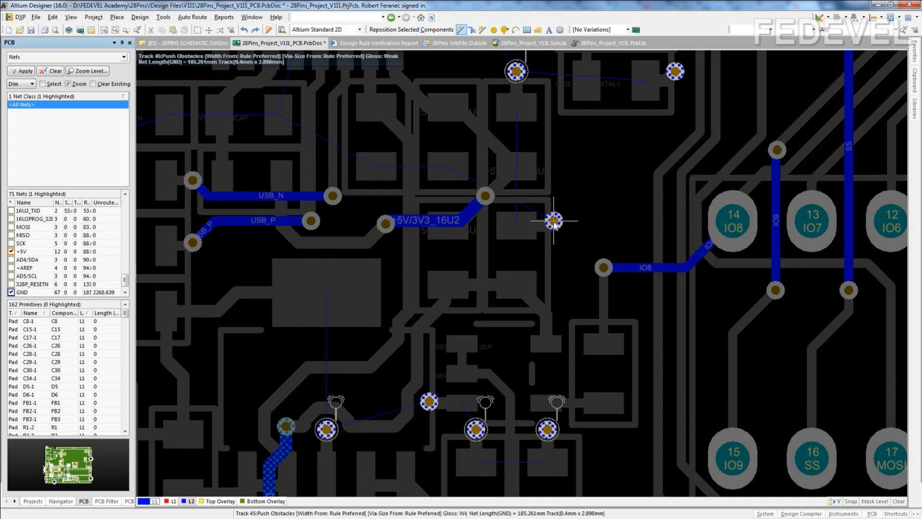
pyautogui.press('KP_Multiply')
pyautogui.click(554, 220)
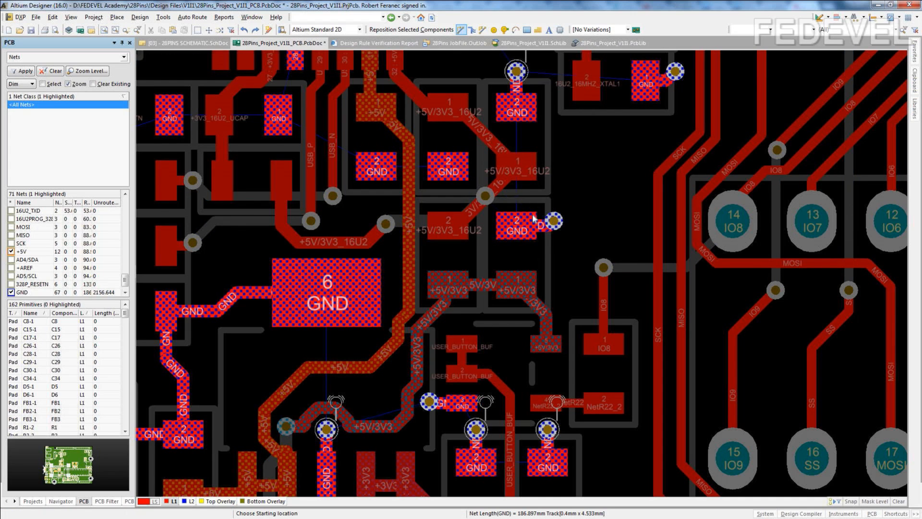
# Route a short GND track down from GND pad 2 above +5V/3V3_16U2 pad 2 and end it with a via
pyautogui.keyDown('ctrl'); pyautogui.scroll(3, 446, 173); pyautogui.keyUp('ctrl')
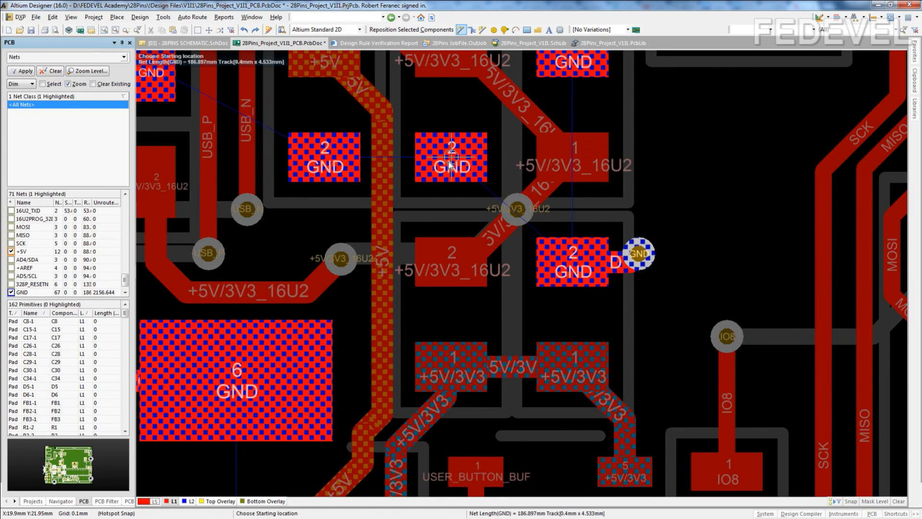
pyautogui.click(450, 164)
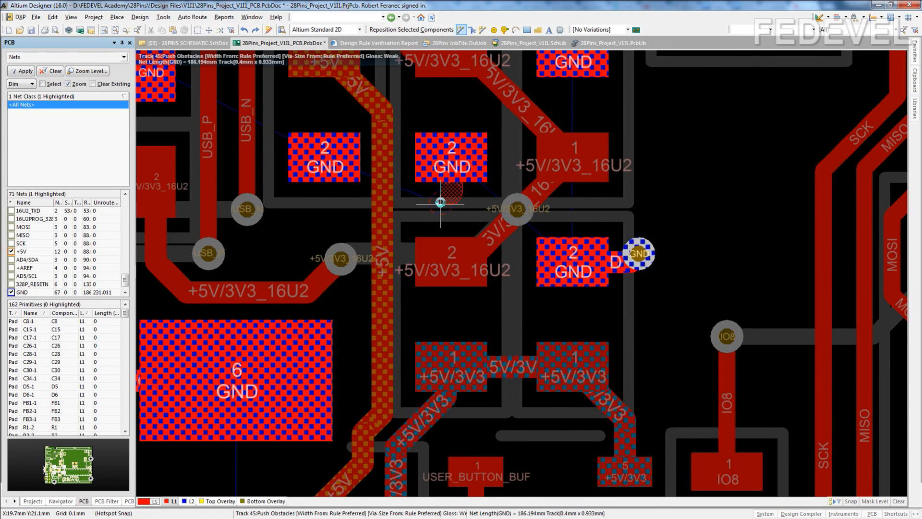
pyautogui.press('KP_Multiply')
pyautogui.click(441, 203)
pyautogui.rightClick(441, 204)
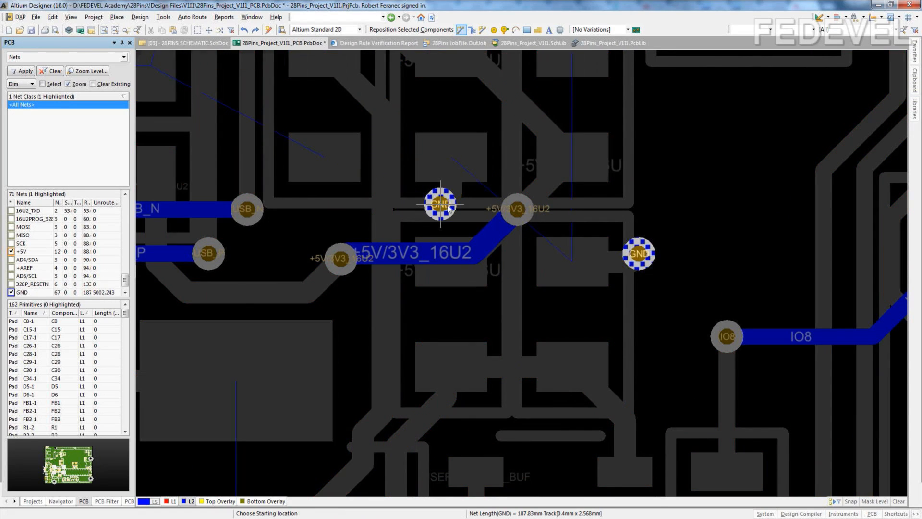
pyautogui.press('KP_Multiply')
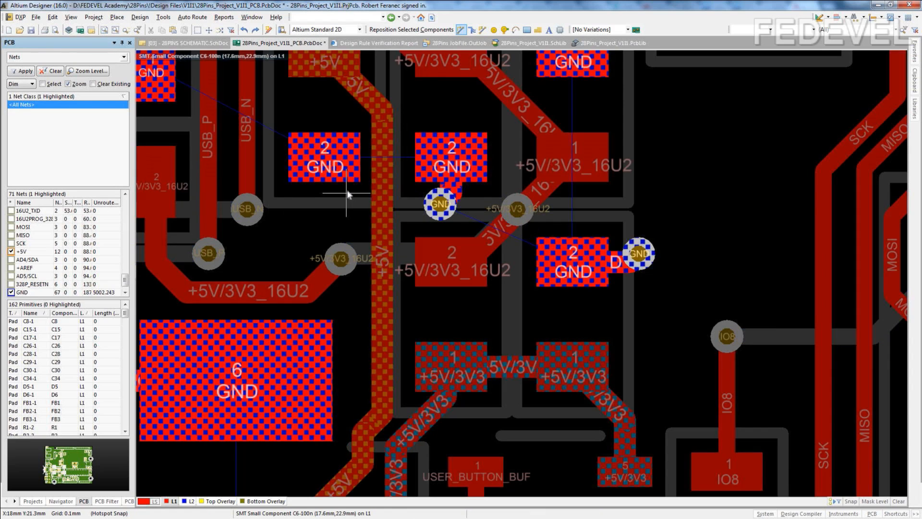
# Route a short GND track down from GND pad 2 beside the vertical +5V track, end it with a via and return to layer L1
pyautogui.click(325, 157)
pyautogui.press('KP_Multiply')
pyautogui.click(325, 206)
pyautogui.rightClick(325, 206)
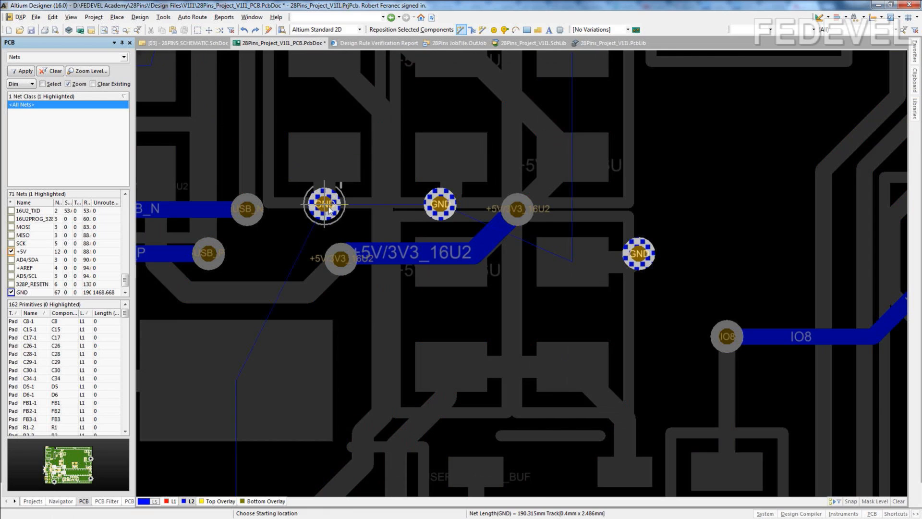
pyautogui.press('KP_Multiply')
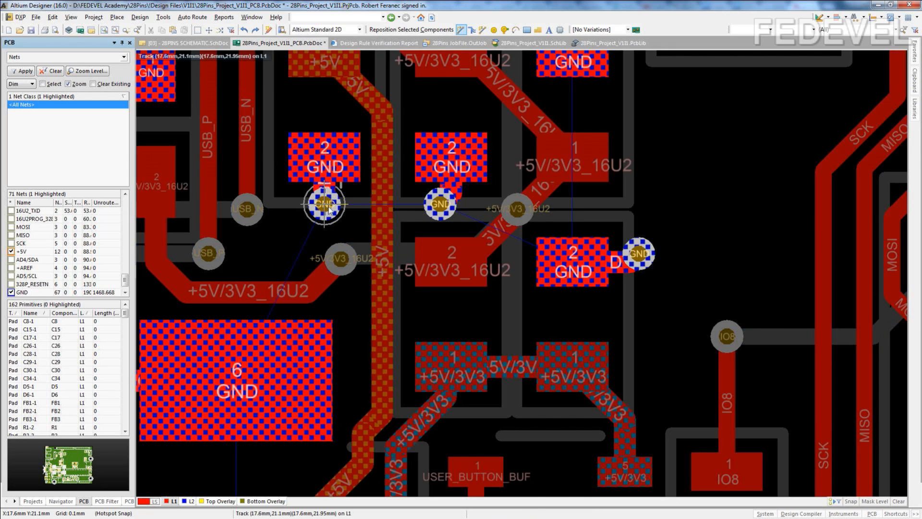
# Route a short GND track outward from pin 28 of the 16U2 chip and end it with a via
pyautogui.keyDown('ctrl'); pyautogui.scroll(-3, 329, 208); pyautogui.keyUp('ctrl')
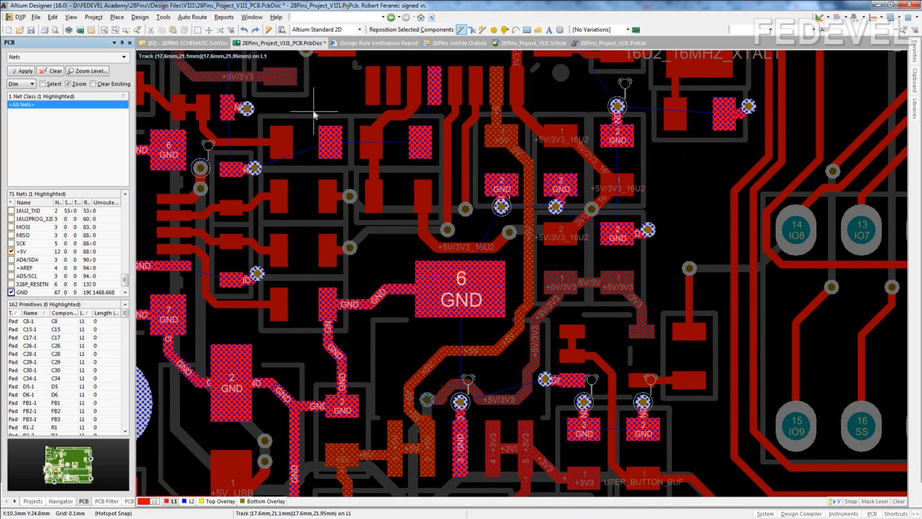
pyautogui.keyDown('ctrl'); pyautogui.scroll(1, 384, 104); pyautogui.keyUp('ctrl')
pyautogui.scroll(2, 408, 91)
pyautogui.keyDown('ctrl'); pyautogui.scroll(4, 462, 139); pyautogui.keyUp('ctrl')
pyautogui.click(437, 140)
pyautogui.press('KP_Multiply')
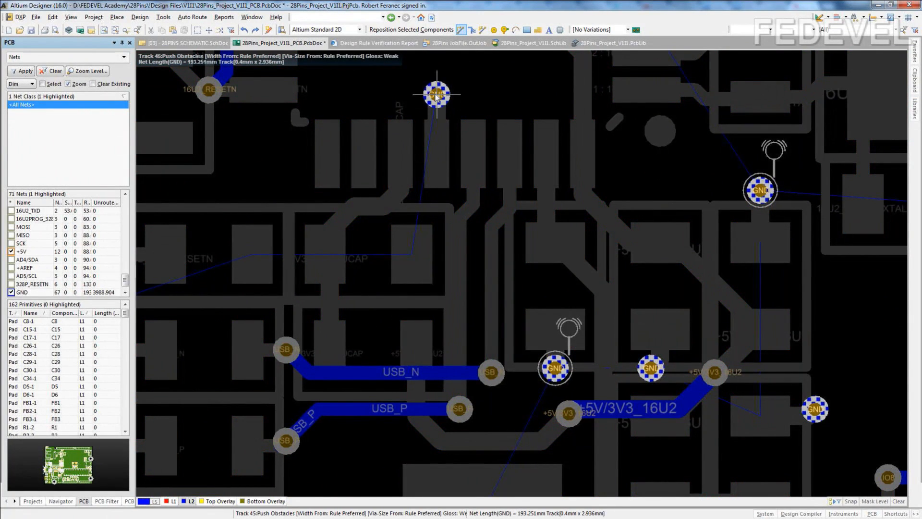
pyautogui.press('Escape')
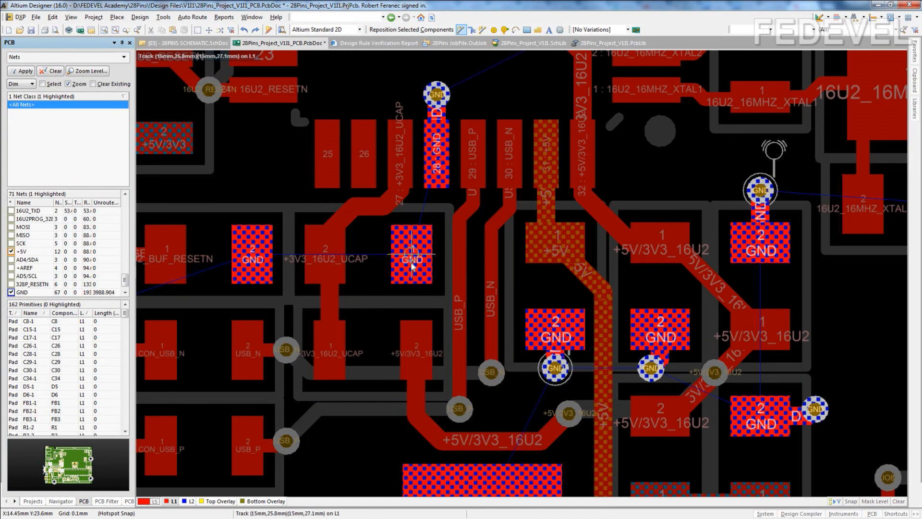
# Route a short diagonal GND track from GND pad 1 beside +3V3_16U2_UCAP pad 2 and end it with a via
pyautogui.keyDown('ctrl'); pyautogui.scroll(1, 412, 257); pyautogui.keyUp('ctrl')
pyautogui.click(377, 303)
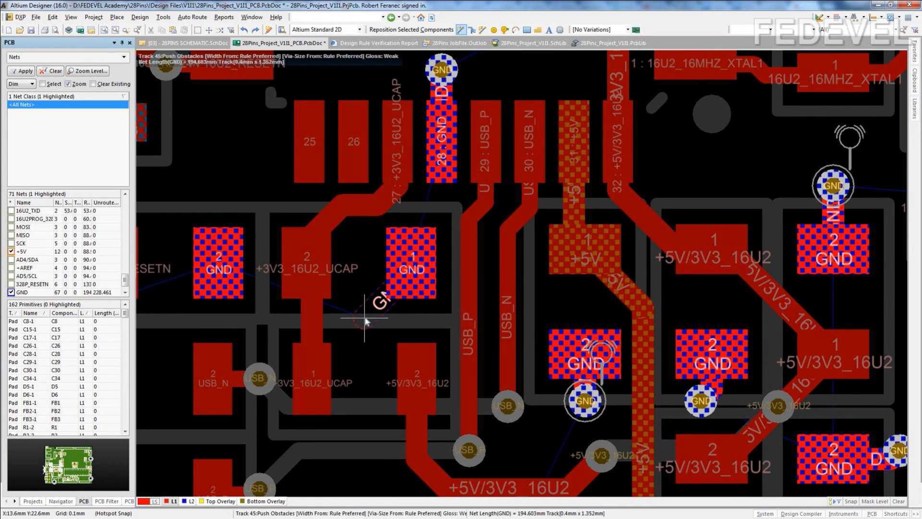
pyautogui.click(369, 321)
pyautogui.press('KP_Multiply')
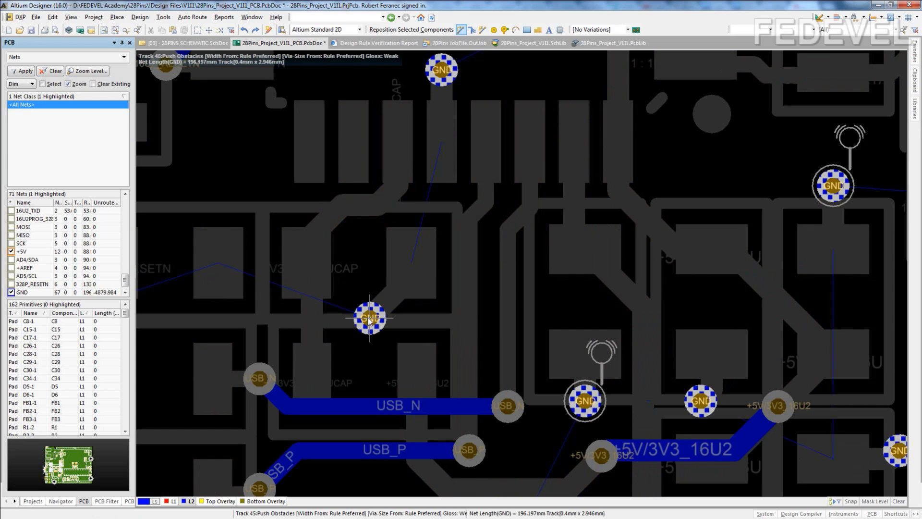
pyautogui.click(369, 318)
pyautogui.rightClick(369, 318)
# Route a short GND track up from GND pad 2 beside 16U2_BUF_RESETN pad 1 and end it with a via
pyautogui.keyDown('shift'); pyautogui.scroll(3, 293, 257); pyautogui.keyUp('shift')
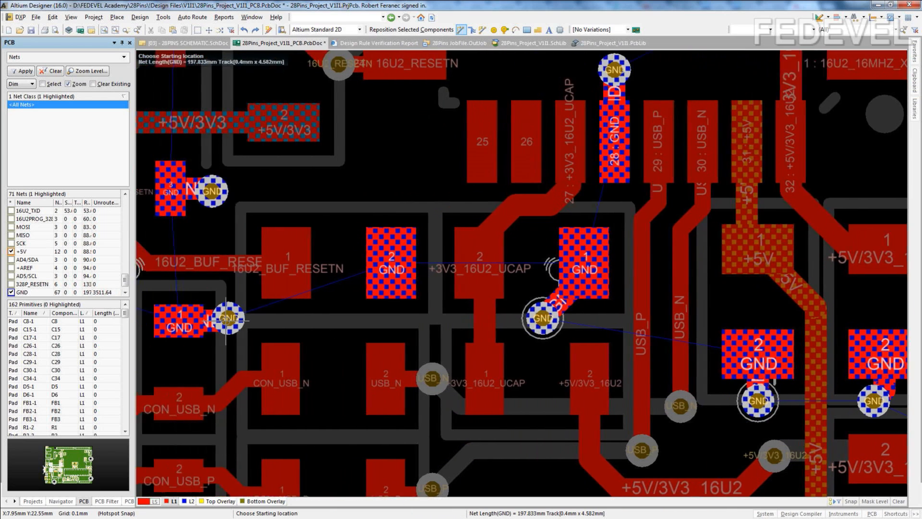
pyautogui.click(471, 266)
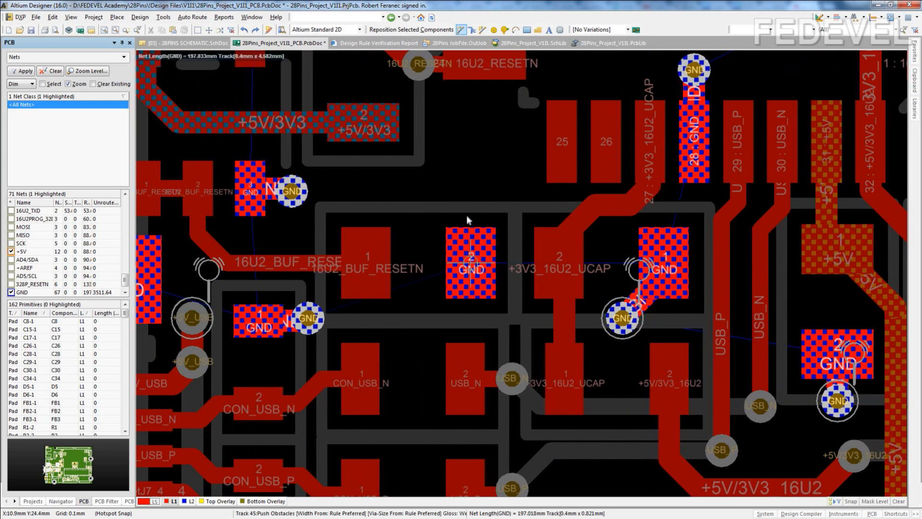
pyautogui.click(470, 193)
pyautogui.press('KP_Multiply')
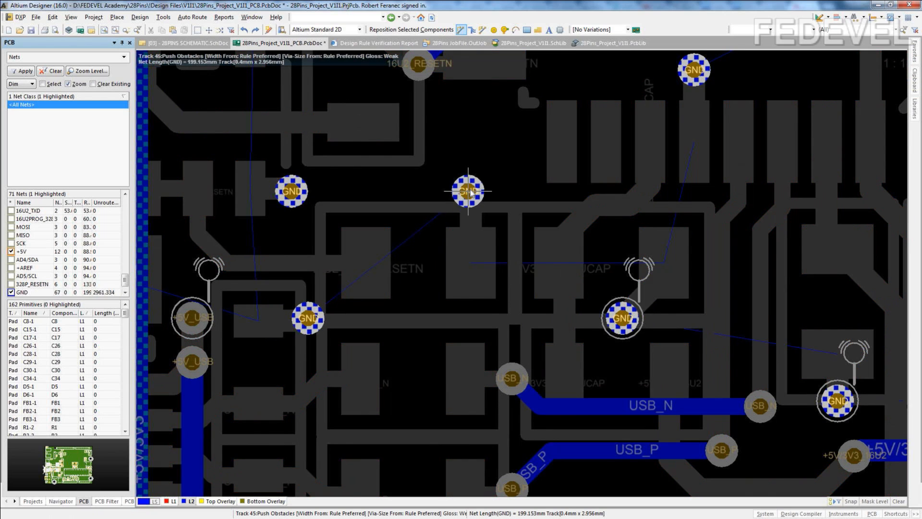
pyautogui.click(470, 193)
pyautogui.rightClick(470, 193)
# Connect the small GND pad near the upper-right GND mounting hole to the existing GND track just above it
pyautogui.keyDown('ctrl'); pyautogui.scroll(-4, 449, 186); pyautogui.keyUp('ctrl')
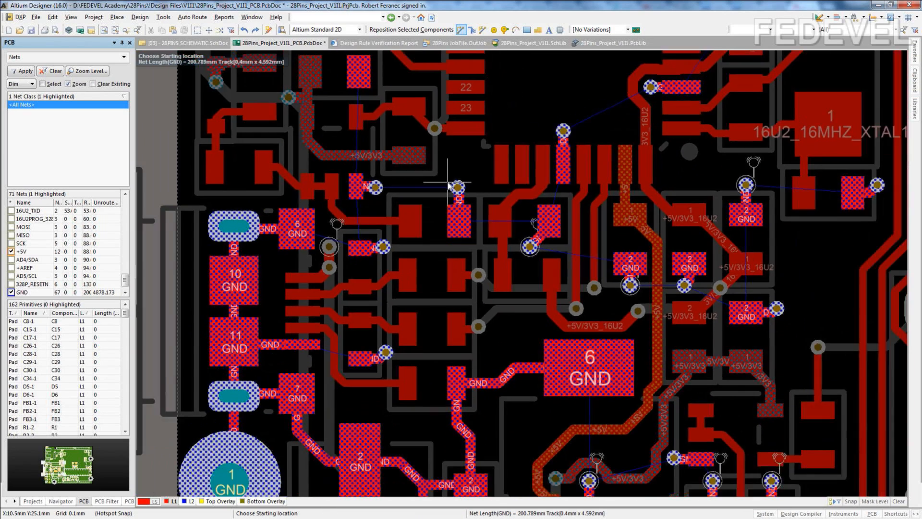
pyautogui.keyDown('ctrl'); pyautogui.scroll(-4, 448, 186); pyautogui.keyUp('ctrl')
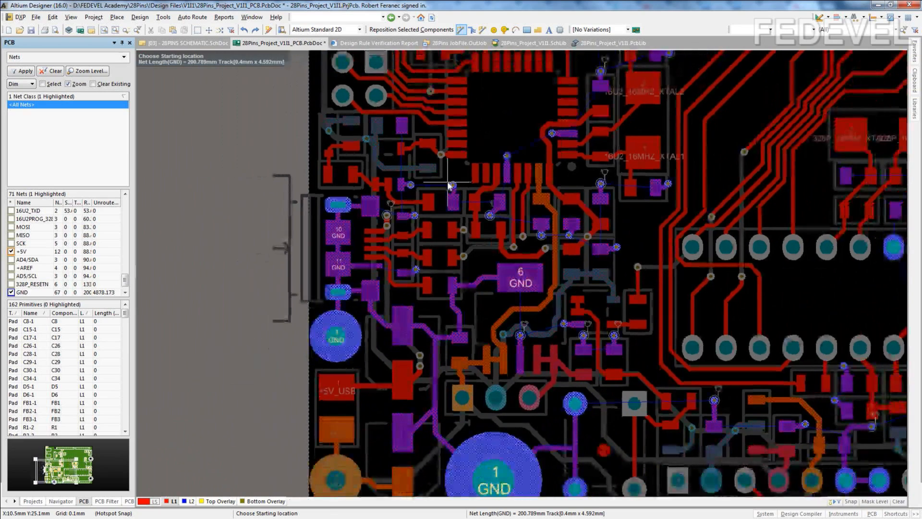
pyautogui.keyDown('ctrl'); pyautogui.scroll(-2, 449, 186); pyautogui.keyUp('ctrl')
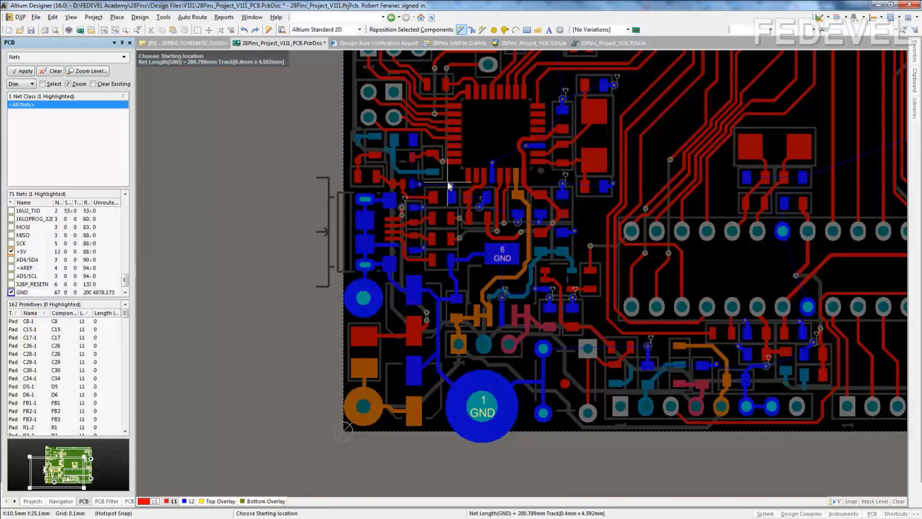
pyautogui.scroll(4, 390, 95)
pyautogui.scroll(2, 390, 95)
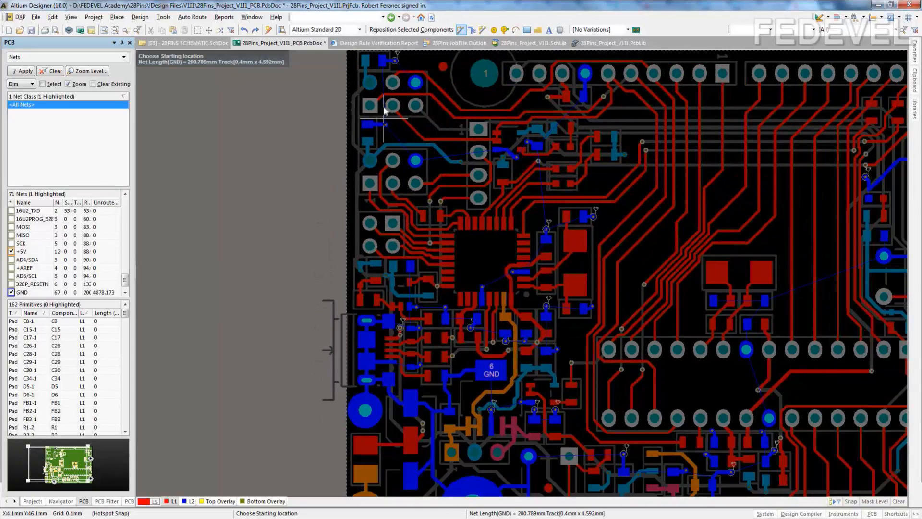
pyautogui.keyDown('shift'); pyautogui.hscroll(5, 705, 191); pyautogui.keyUp('shift')
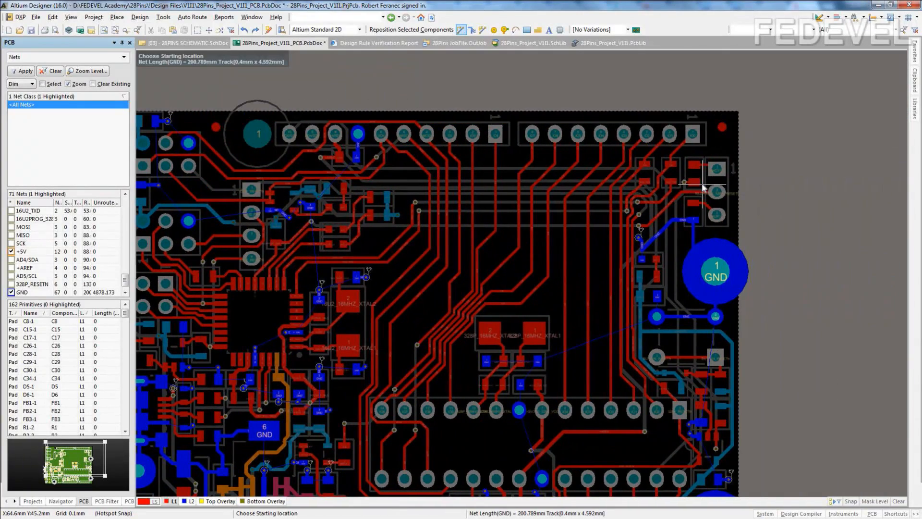
pyautogui.scroll(-5, 702, 187)
pyautogui.scroll(2, 671, 368)
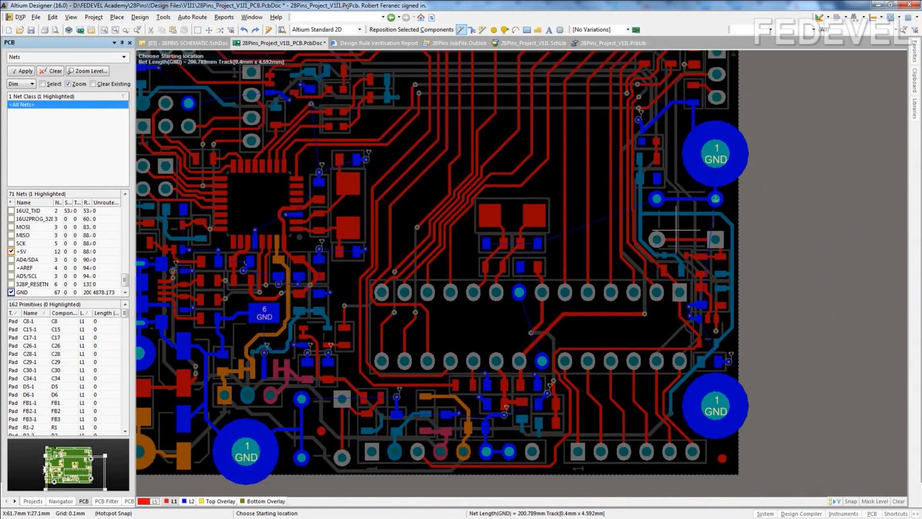
pyautogui.keyDown('ctrl'); pyautogui.scroll(4, 644, 193); pyautogui.keyUp('ctrl')
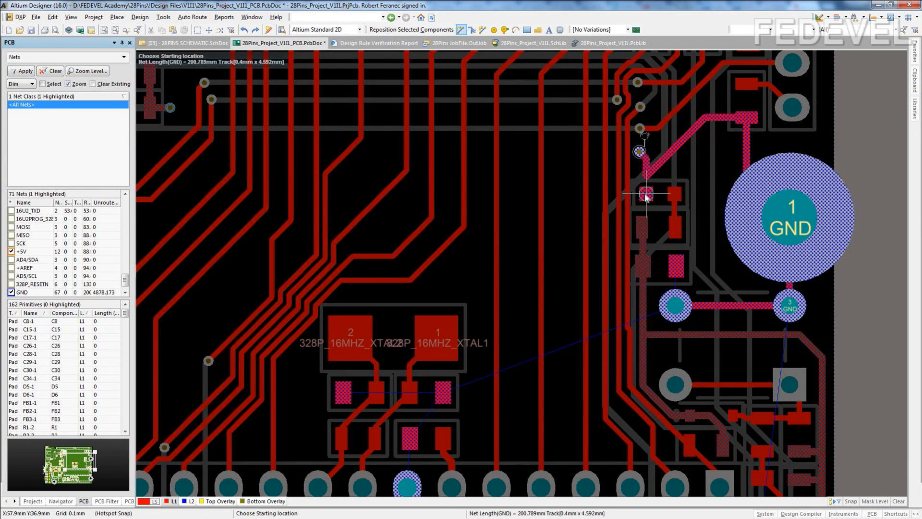
pyautogui.click(646, 195)
pyautogui.rightClick(646, 174)
# Route a short GND track outward from the GND pad of the 328P_16MHZ_XTAL2 capacitor and end it with a via
pyautogui.keyDown('ctrl'); pyautogui.scroll(-2, 690, 160); pyautogui.keyUp('ctrl')
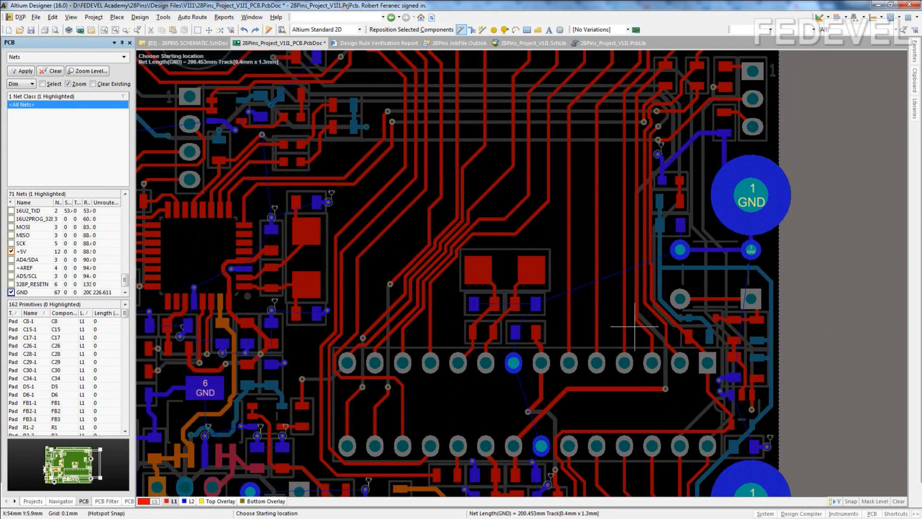
pyautogui.scroll(-2, 574, 219)
pyautogui.keyDown('ctrl'); pyautogui.scroll(3, 523, 217); pyautogui.keyUp('ctrl')
pyautogui.keyDown('ctrl'); pyautogui.scroll(2, 523, 217); pyautogui.keyUp('ctrl')
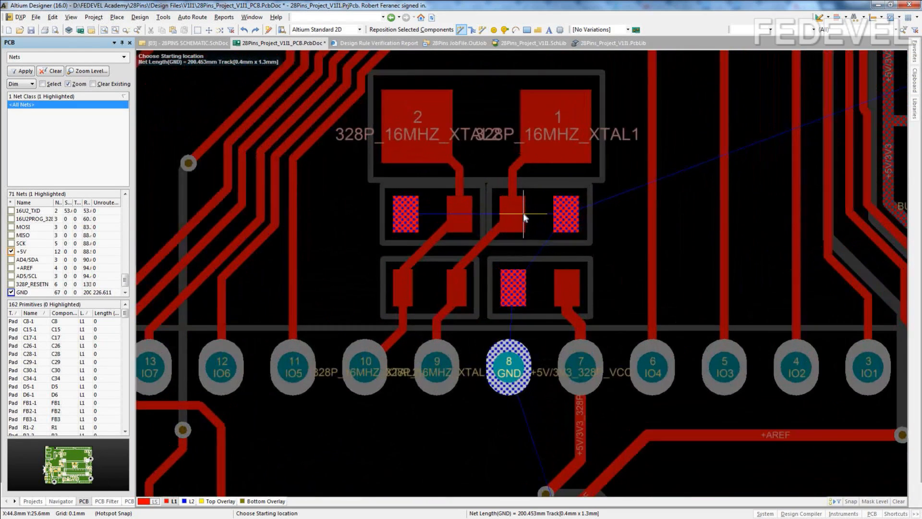
pyautogui.click(405, 216)
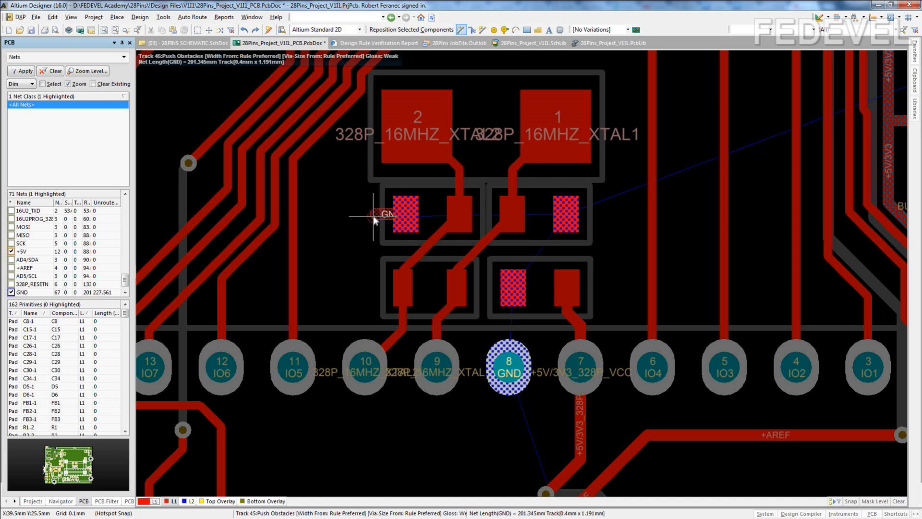
pyautogui.press('KP_Multiply')
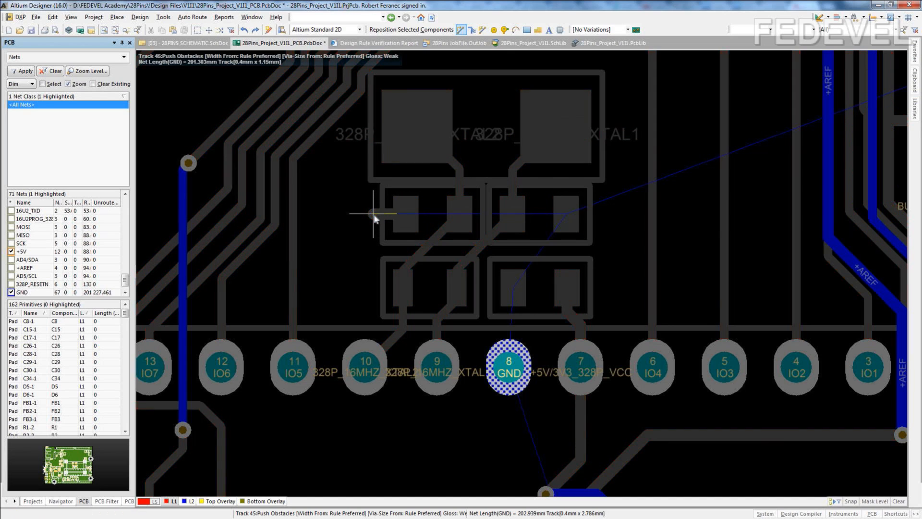
pyautogui.press('KP_Multiply')
pyautogui.rightClick(373, 213)
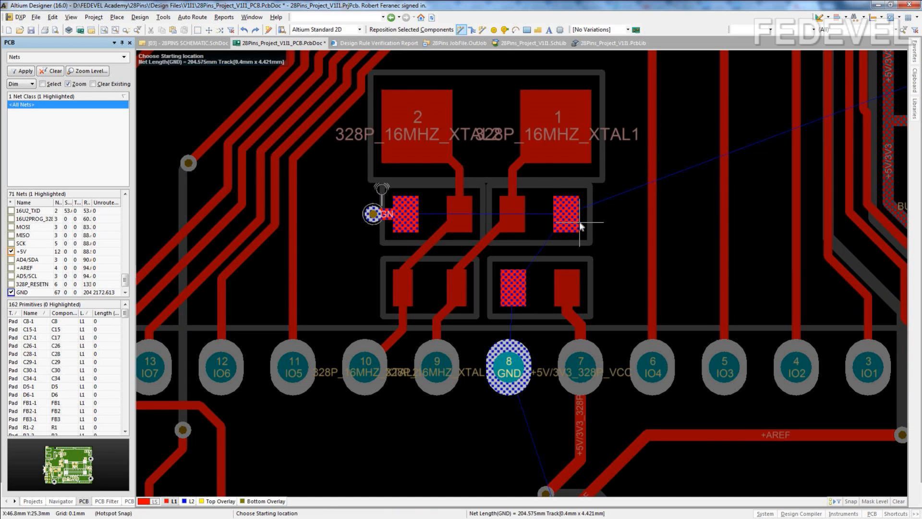
# Route a short GND track outward from the GND pad of the 328P_16MHZ_XTAL1 capacitor and end it with a via
pyautogui.click(567, 214)
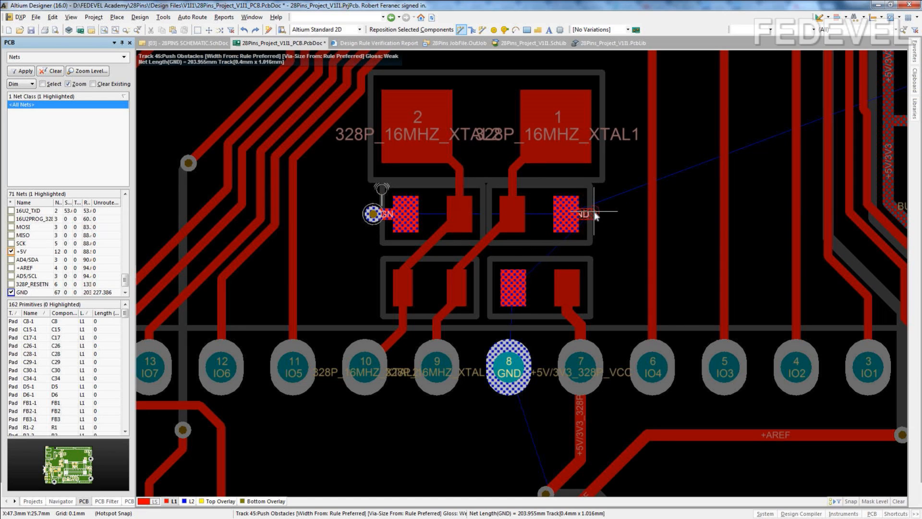
pyautogui.press('KP_Multiply')
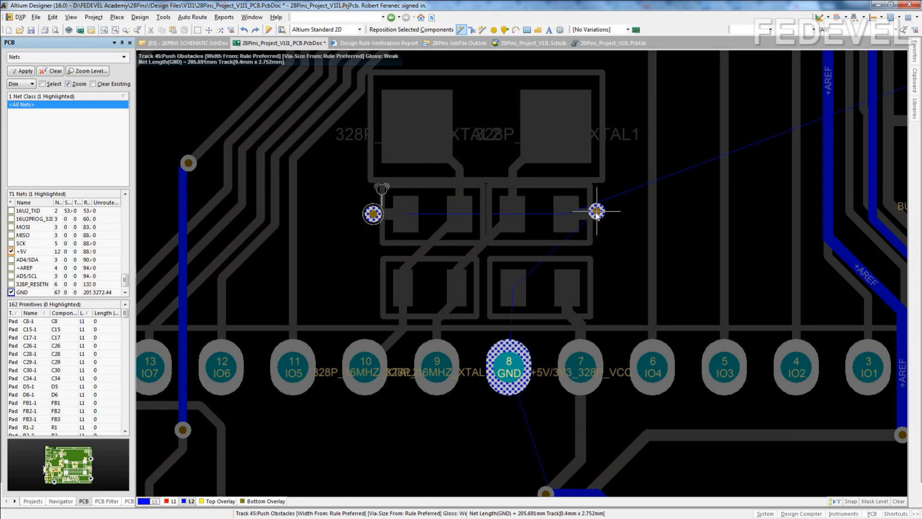
pyautogui.click(597, 211)
pyautogui.rightClick(597, 211)
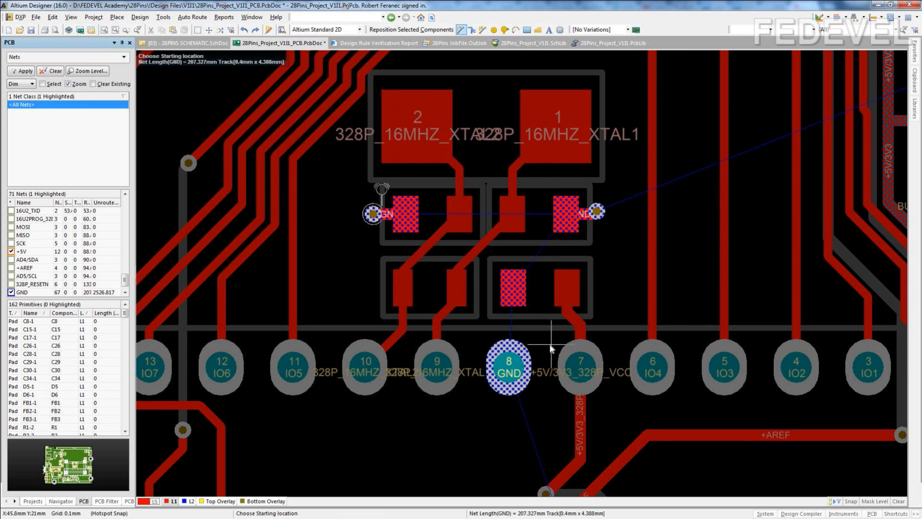
# Route a short GND track from GND pad 2 beside +5V/3V3_328P_VCC toward pin 8, end it with a via and return to layer L1
pyautogui.keyDown('ctrl'); pyautogui.scroll(2, 543, 350); pyautogui.keyUp('ctrl')
pyautogui.keyDown('ctrl'); pyautogui.scroll(1, 544, 351); pyautogui.keyUp('ctrl')
pyautogui.click(477, 255)
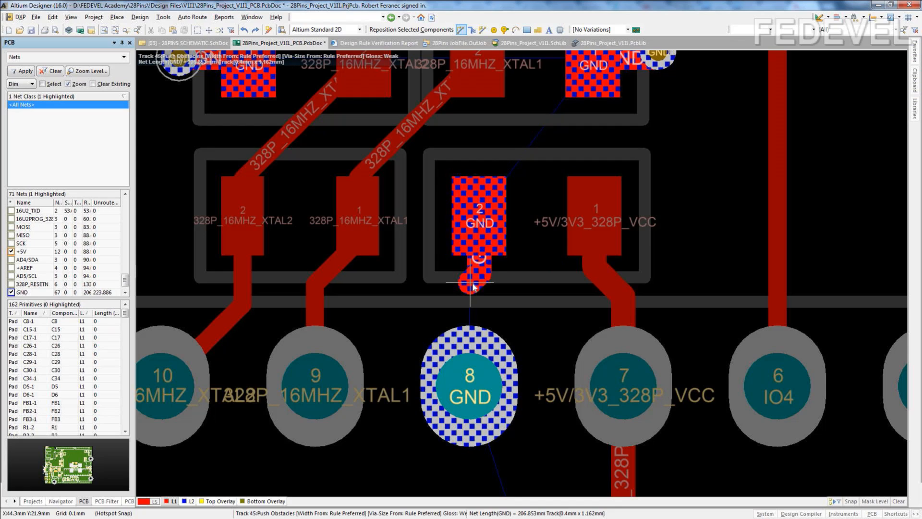
pyautogui.press('KP_Multiply')
pyautogui.click(473, 286)
pyautogui.rightClick(472, 286)
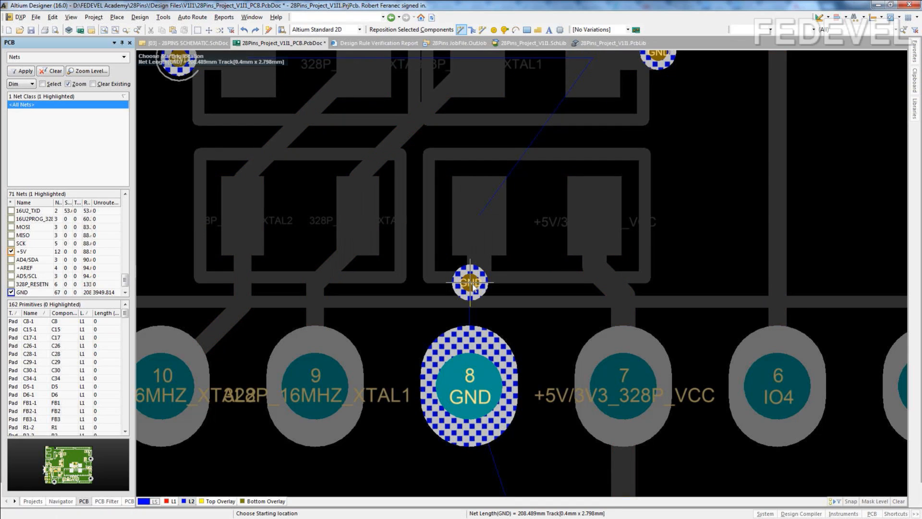
pyautogui.keyDown('ctrl'); pyautogui.scroll(-3, 472, 287); pyautogui.keyUp('ctrl')
pyautogui.press('KP_Multiply')
# Switch to layer L2 and route GND from the board's upper-left header GND pad through the two nearby vias to the next header's GND pad
pyautogui.keyDown('ctrl'); pyautogui.scroll(-6, 472, 284); pyautogui.keyUp('ctrl')
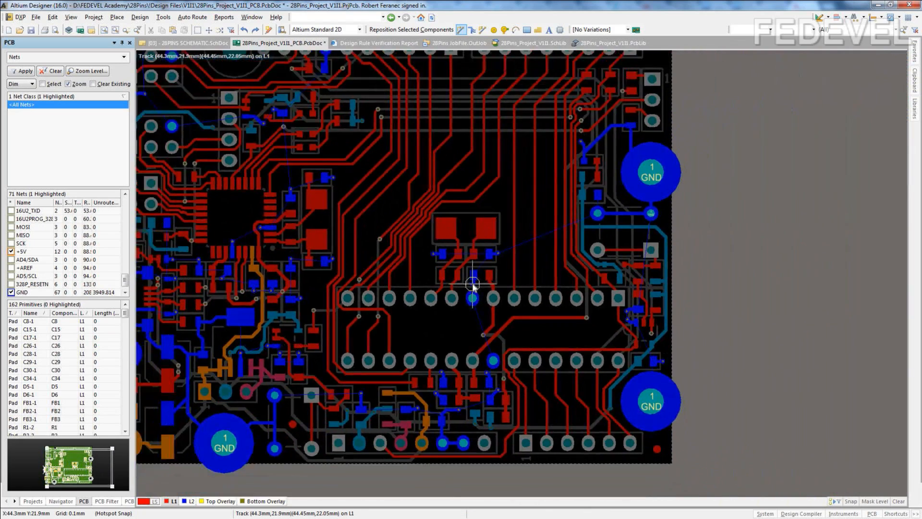
pyautogui.keyDown('ctrl'); pyautogui.scroll(-1, 461, 192); pyautogui.keyUp('ctrl')
pyautogui.moveTo(454, 189); pyautogui.dragTo(543, 203, button='right')
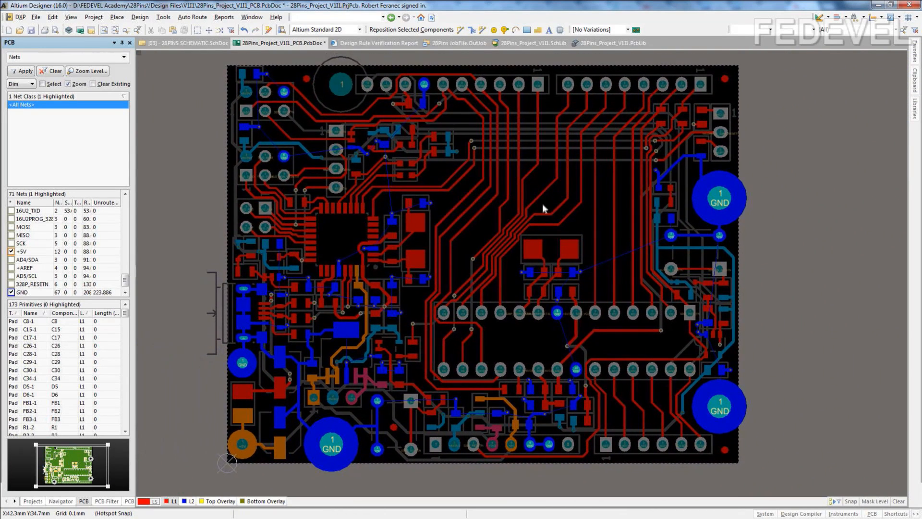
pyautogui.click(105, 30)
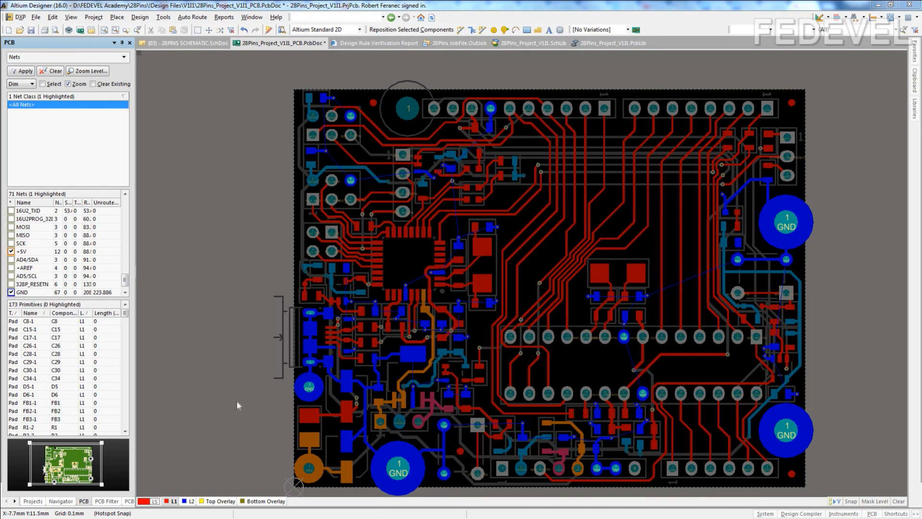
pyautogui.click(189, 502)
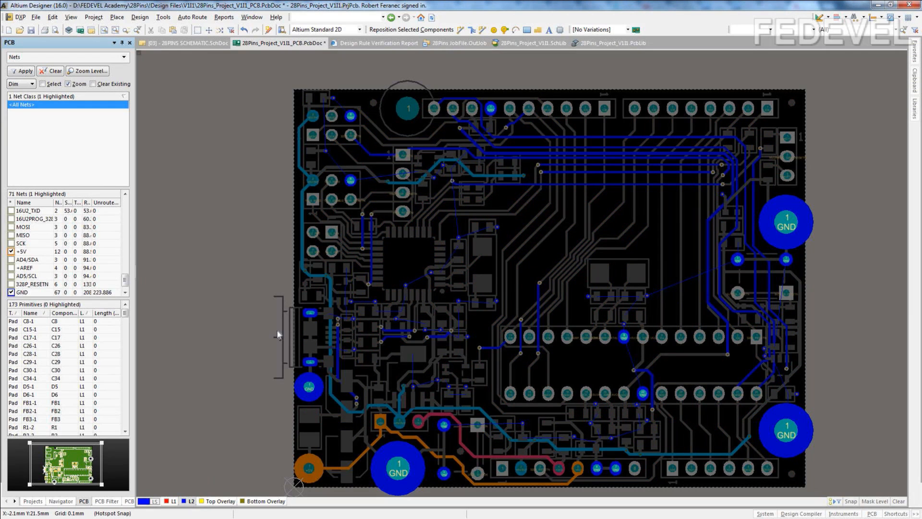
pyautogui.click(461, 30)
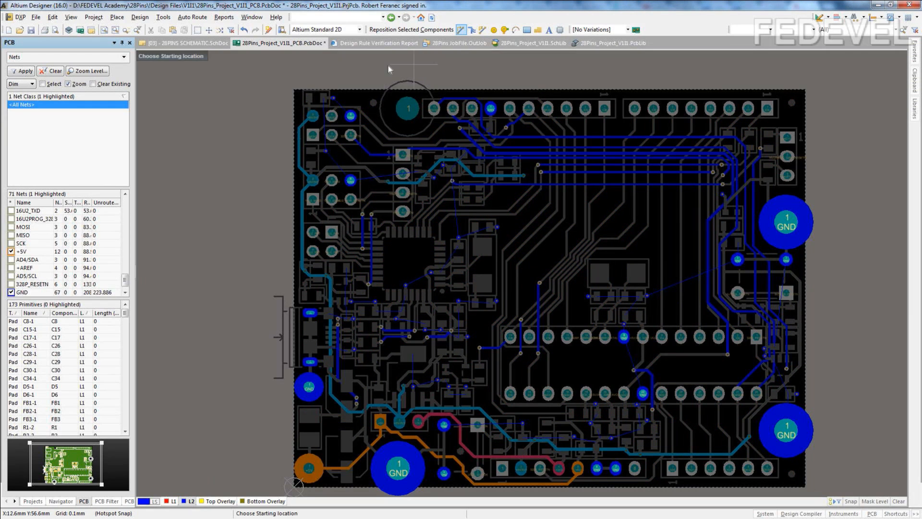
pyautogui.keyDown('ctrl'); pyautogui.scroll(5, 307, 102); pyautogui.keyUp('ctrl')
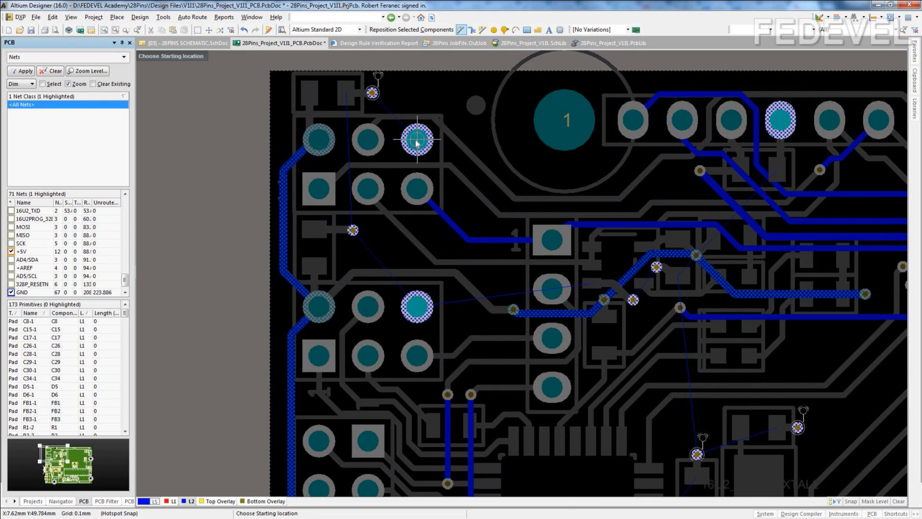
pyautogui.click(416, 140)
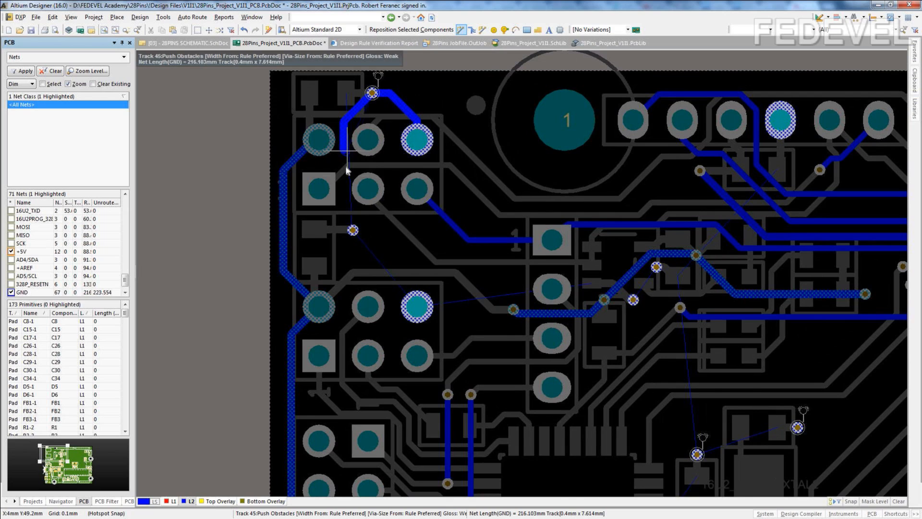
pyautogui.click(353, 230)
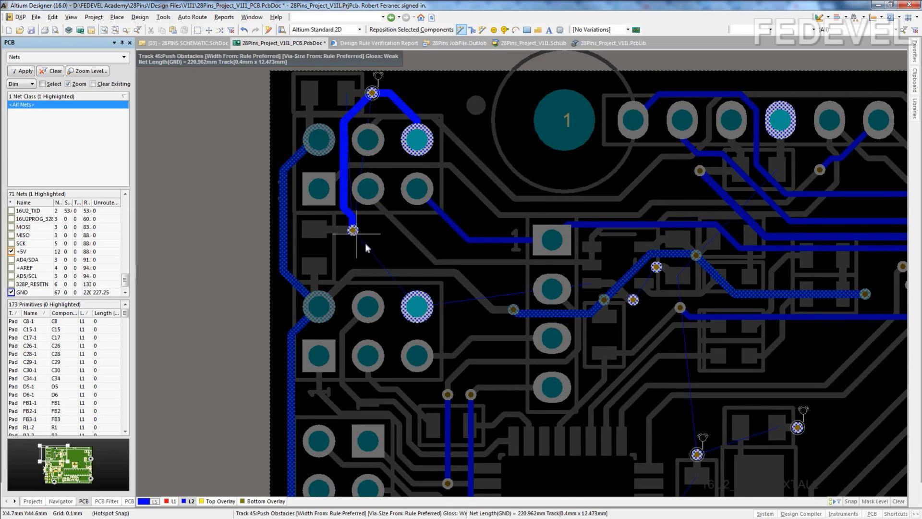
pyautogui.click(416, 306)
# Route a GND track from the second header's GND pad around the four-pin header to the two GND vias beyond it
pyautogui.scroll(-3, 375, 226)
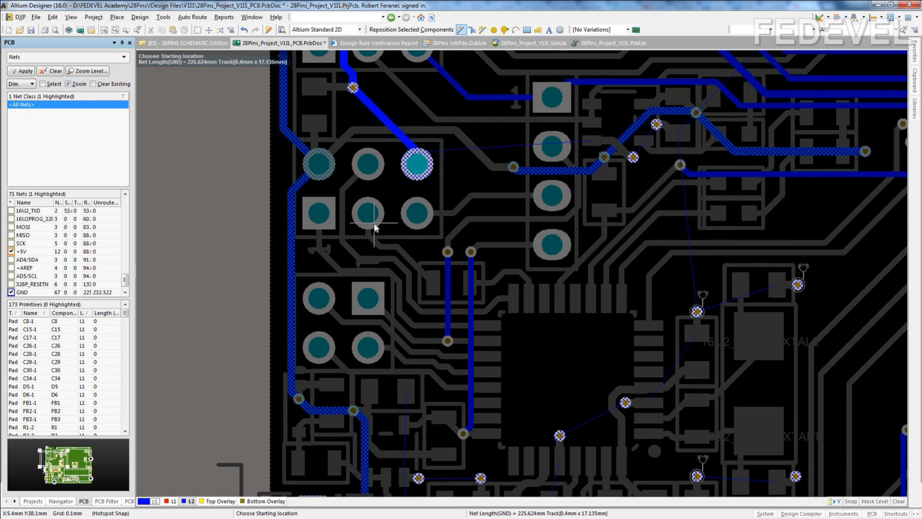
pyautogui.keyDown('ctrl'); pyautogui.scroll(-2, 375, 226); pyautogui.keyUp('ctrl')
pyautogui.keyDown('ctrl'); pyautogui.scroll(2, 375, 226); pyautogui.keyUp('ctrl')
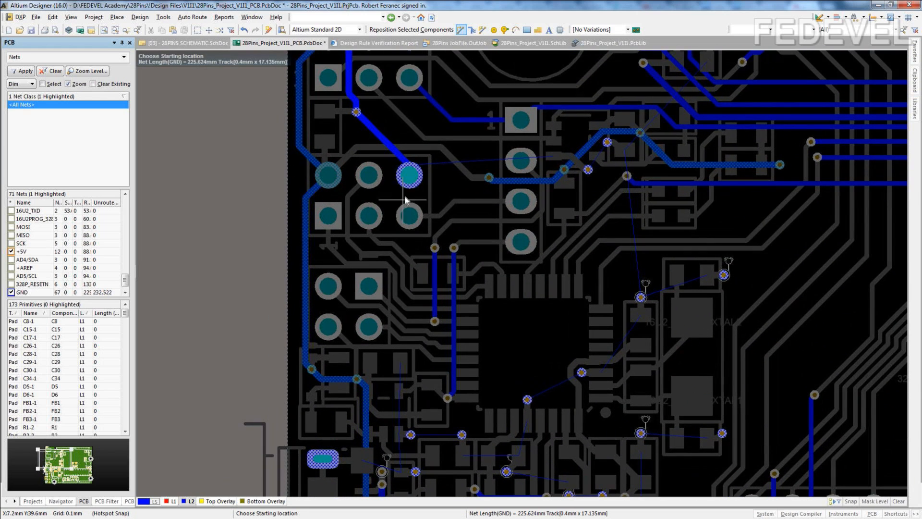
pyautogui.click(415, 179)
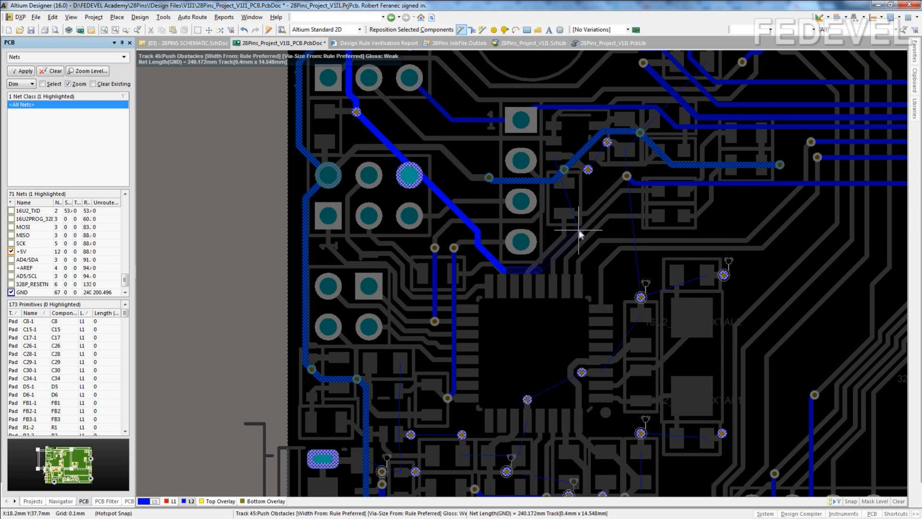
pyautogui.click(588, 169)
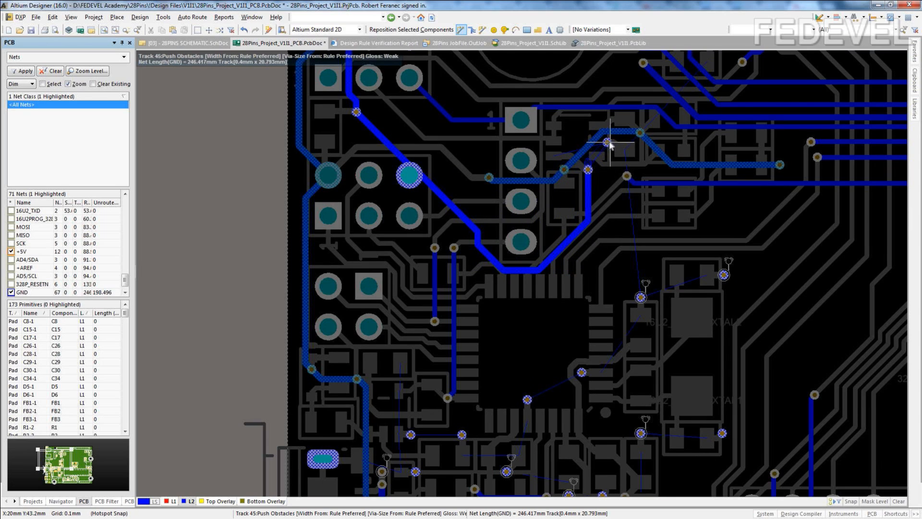
pyautogui.click(607, 142)
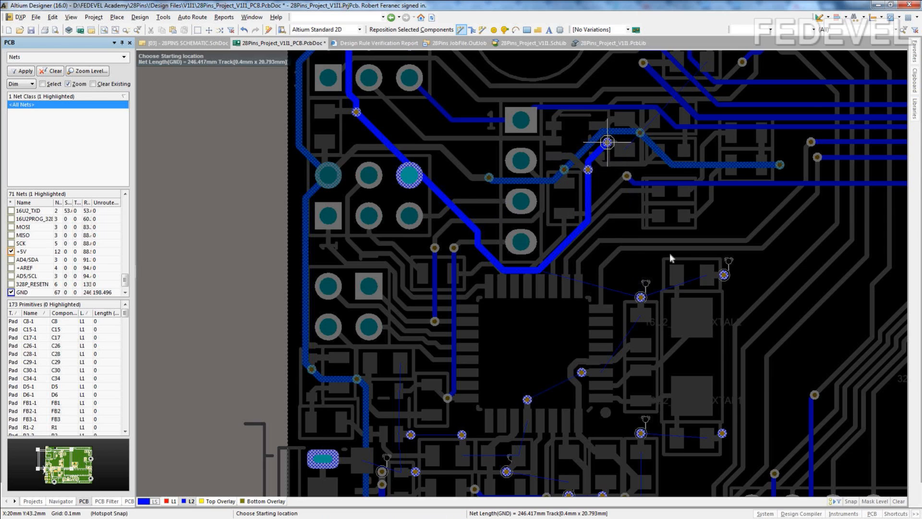
# Route a GND track from the outer via above the 16U2 crystal through the neighbouring via to the GND track above the IC
pyautogui.moveTo(760, 340); pyautogui.dragTo(664, 260, button='right')
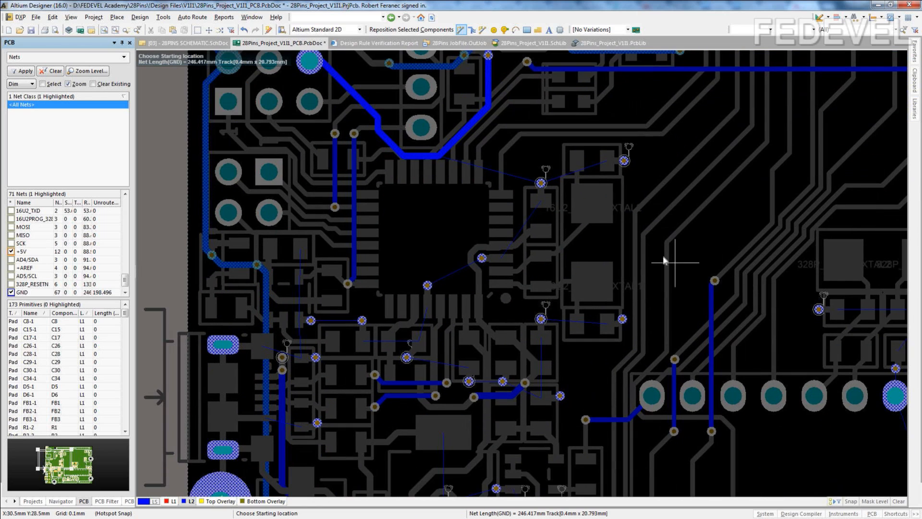
pyautogui.click(624, 161)
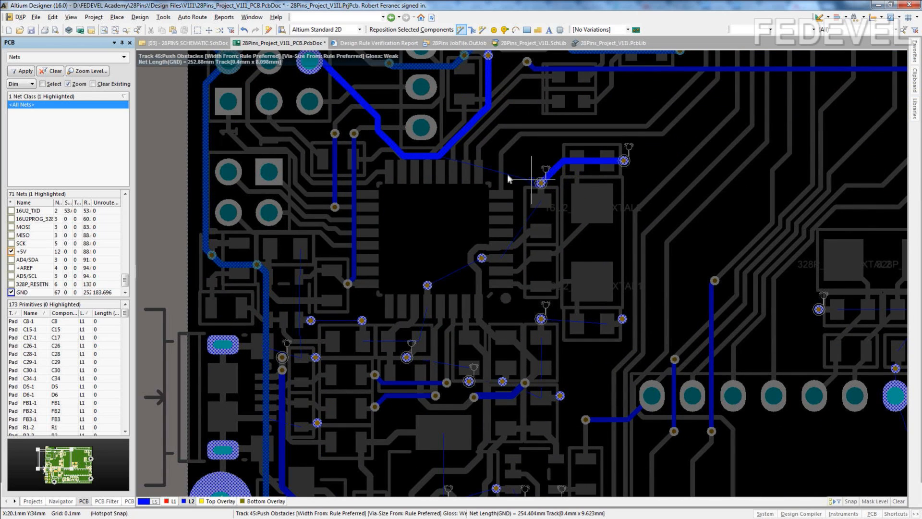
pyautogui.click(457, 139)
# Route GND from the track above the IC down through its lower inner via, then chain the vias below and beside the USB connector
pyautogui.scroll(-2, 472, 195)
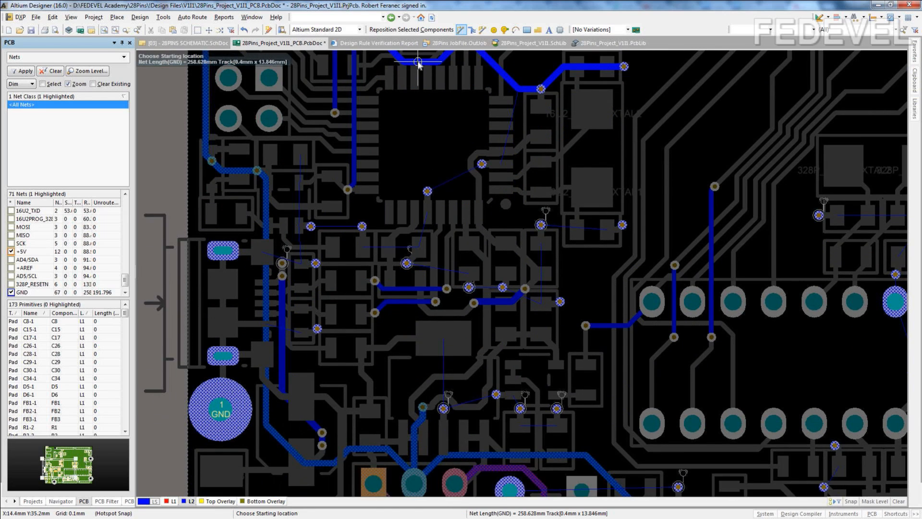
pyautogui.click(428, 191)
pyautogui.click(427, 191)
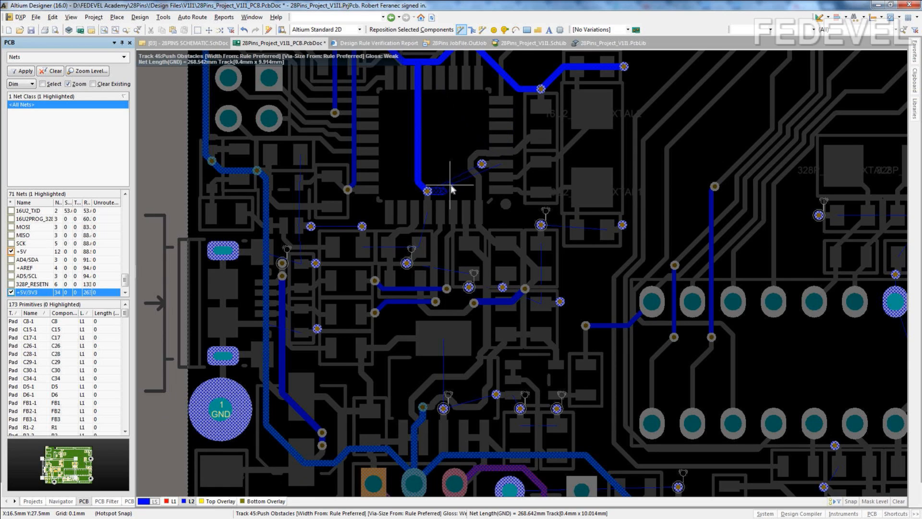
pyautogui.click(406, 263)
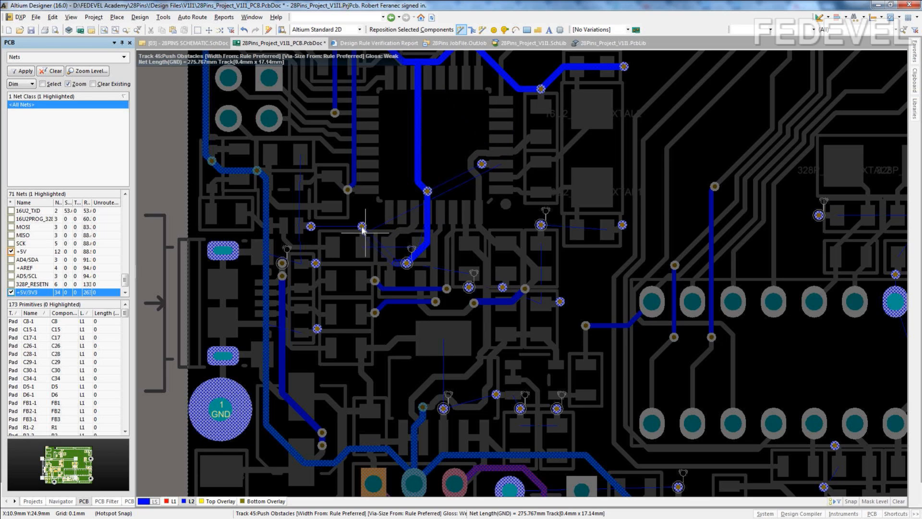
pyautogui.click(362, 226)
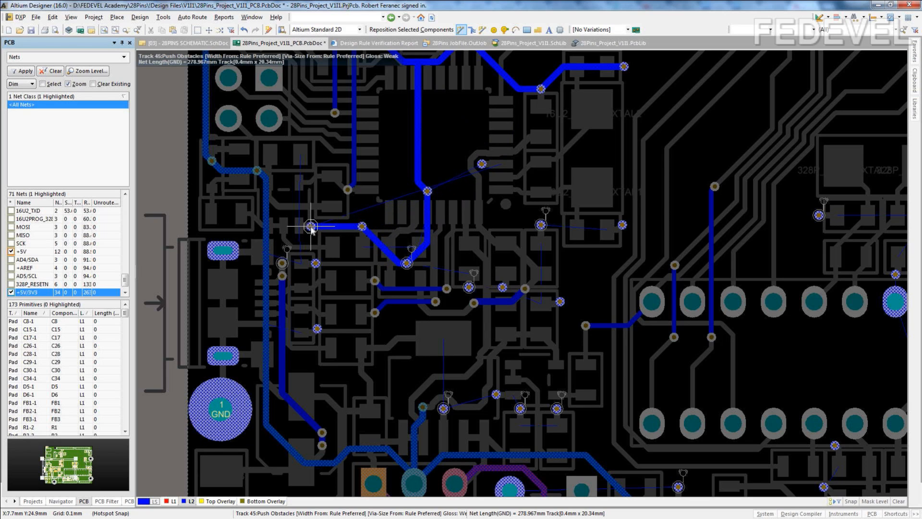
pyautogui.click(311, 226)
pyautogui.click(315, 263)
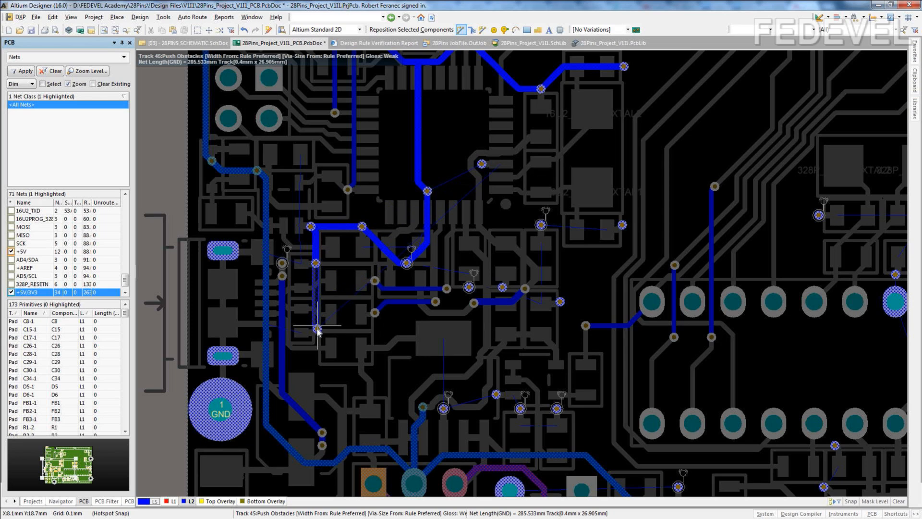
pyautogui.click(317, 328)
# Branch GND through the vias below the IC to the two vias by the 16U2 crystal's lower end, and link the IC's two inner vias
pyautogui.click(407, 263)
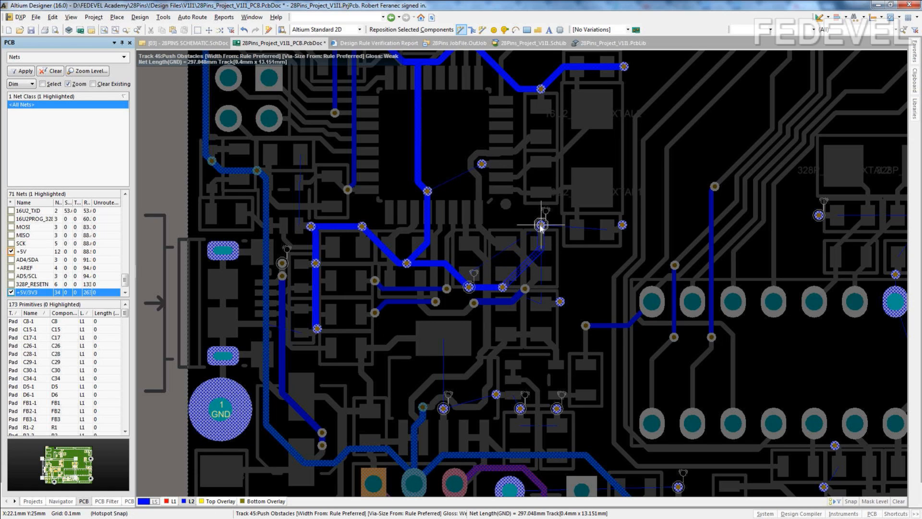
pyautogui.click(622, 224)
pyautogui.click(482, 163)
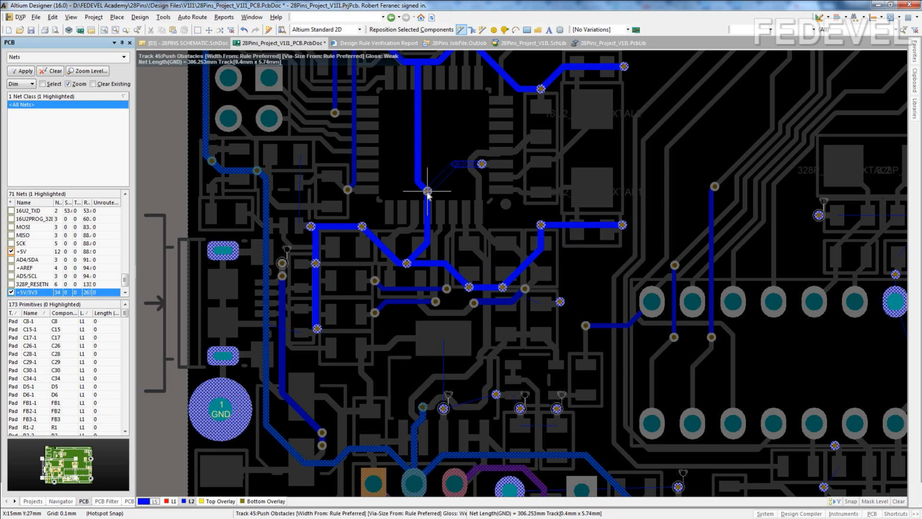
pyautogui.click(427, 192)
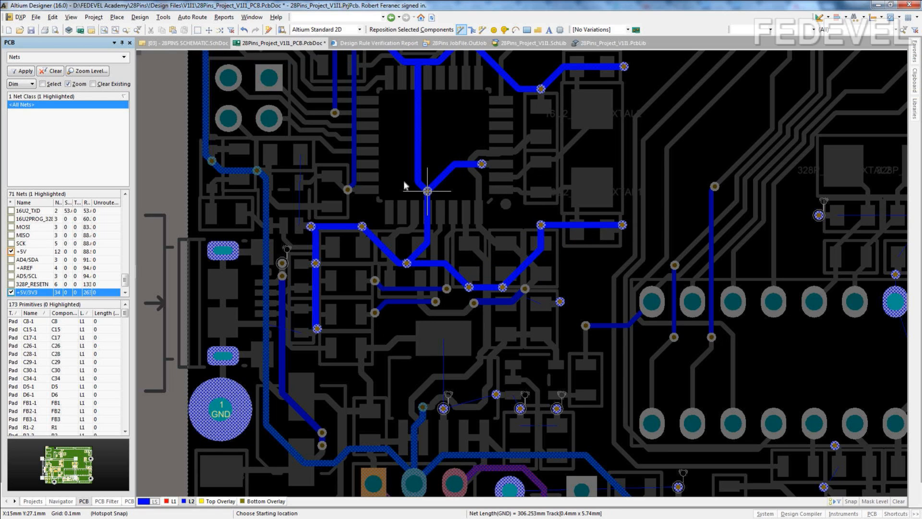
# Extend GND from the lowest via beside the USB connector along the vias above the power header to the one past header pin 8
pyautogui.scroll(-3, 392, 276)
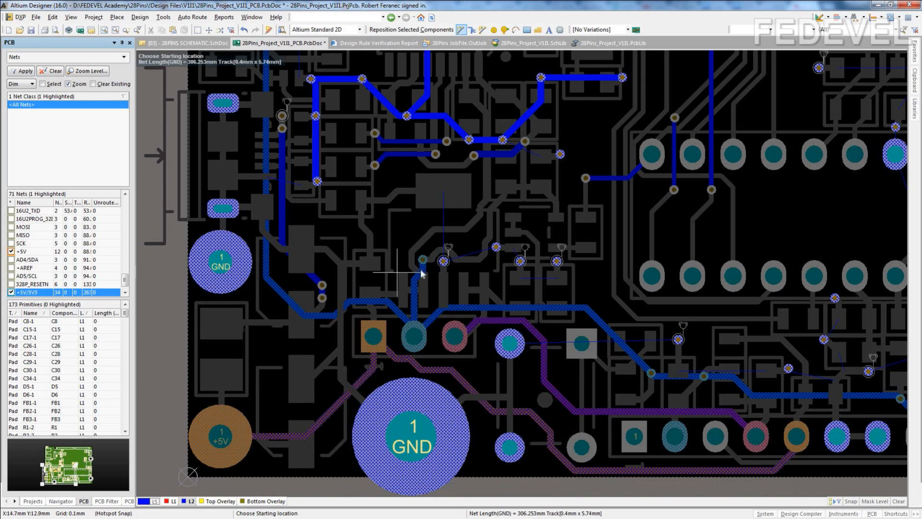
pyautogui.click(443, 261)
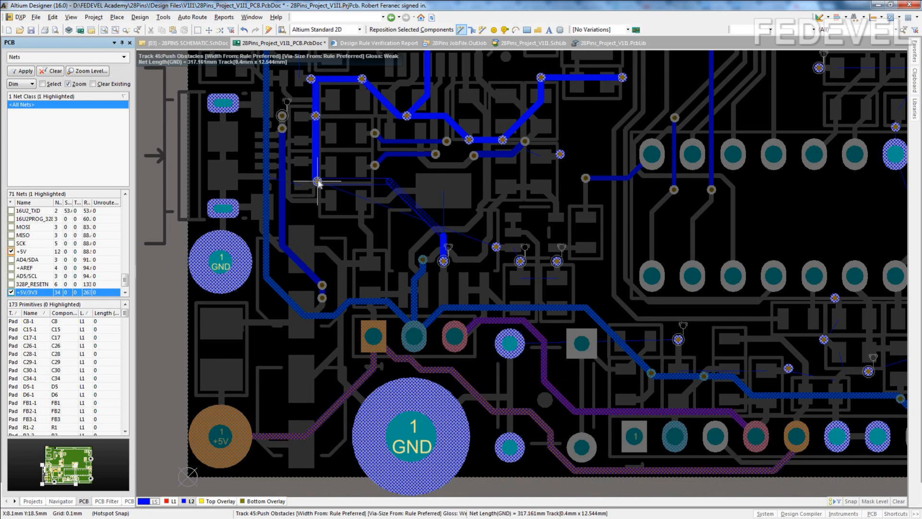
pyautogui.click(317, 182)
pyautogui.click(443, 261)
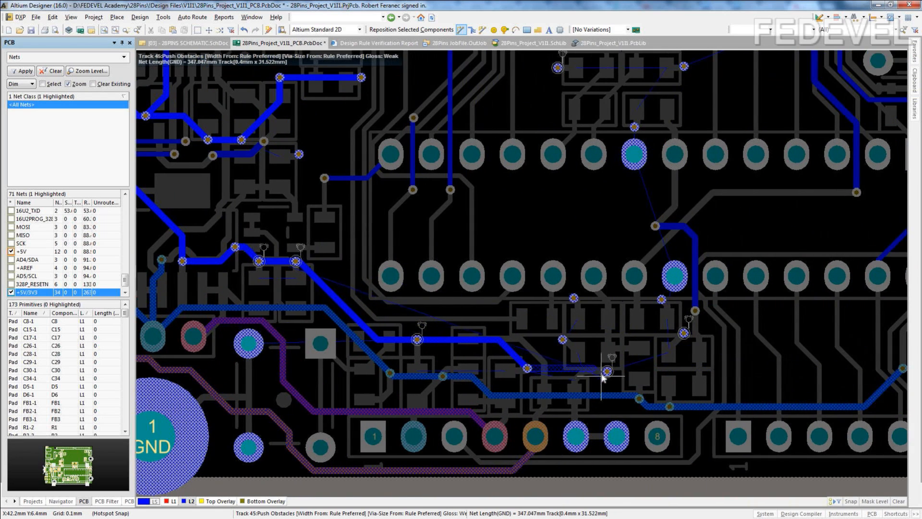
pyautogui.click(608, 372)
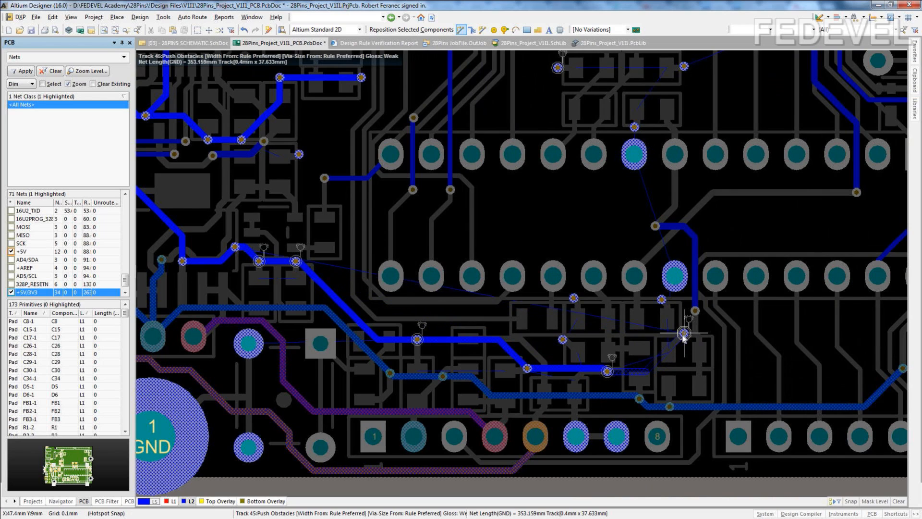
pyautogui.click(684, 333)
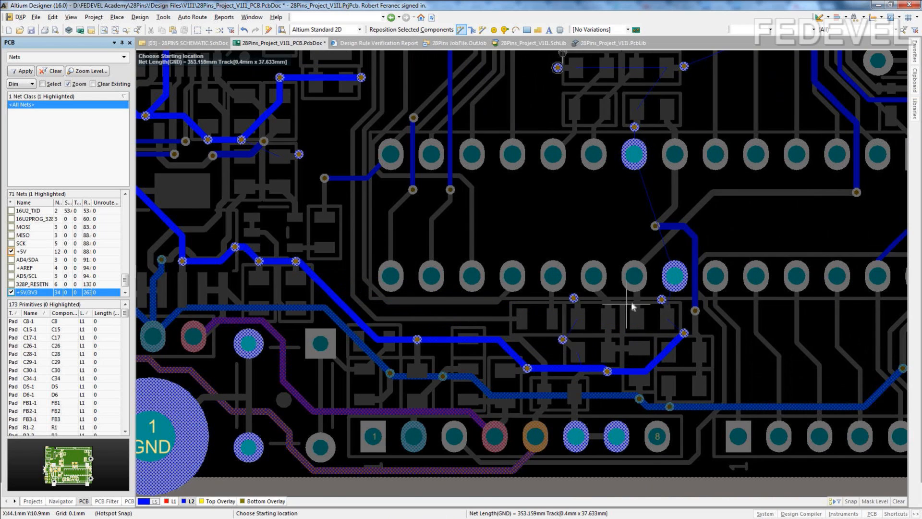
# Connect the lower DIP row's GND pad through the three vias beneath it to the GND track above the power header
pyautogui.click(662, 299)
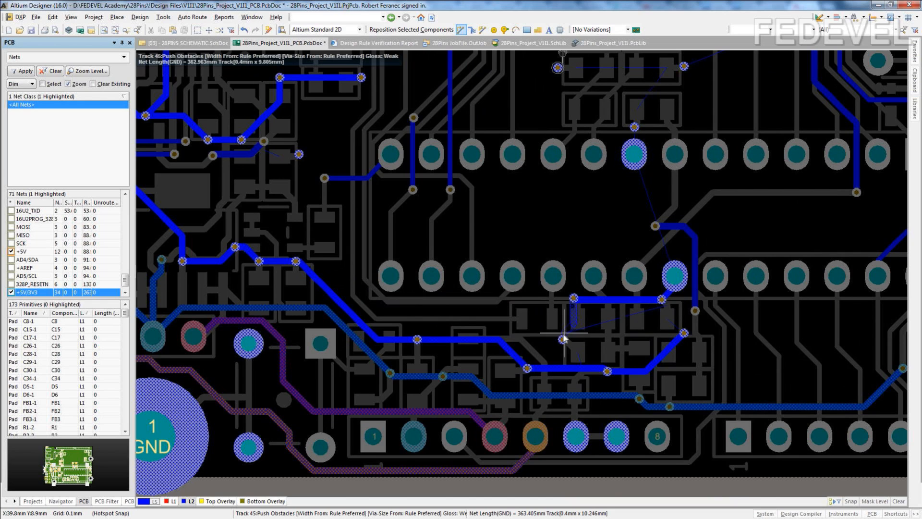
pyautogui.click(563, 338)
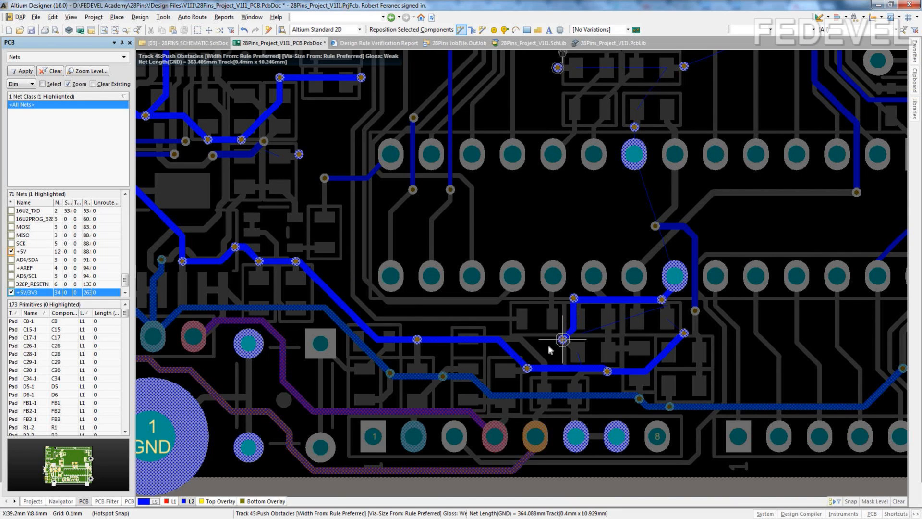
pyautogui.click(527, 369)
# Route GND from the last via above the power header to the lower-right mounting hole and on to the via just above it
pyautogui.keyDown('shift'); pyautogui.hscroll(5, 519, 371); pyautogui.keyUp('shift')
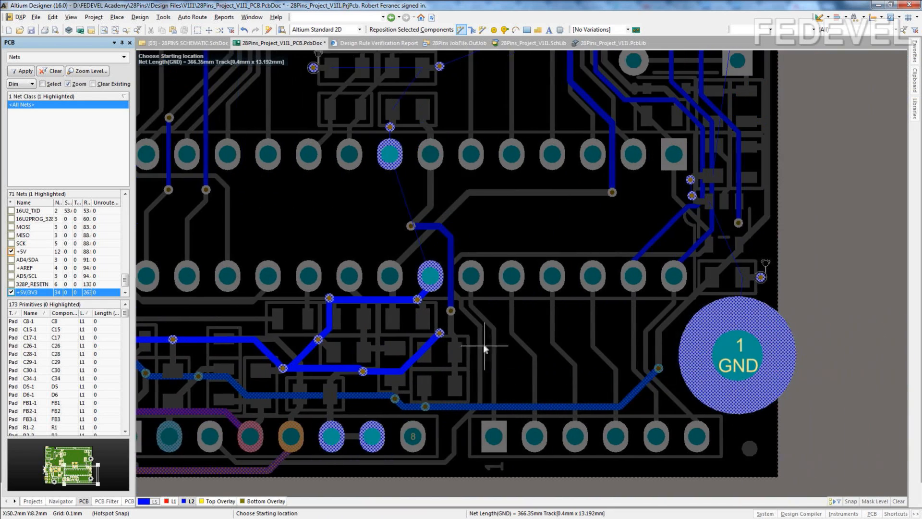
pyautogui.click(439, 333)
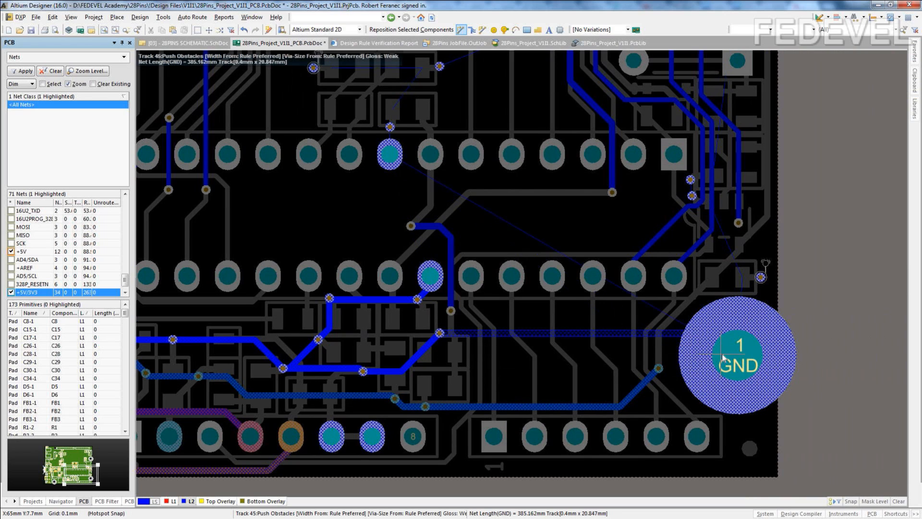
pyautogui.click(736, 358)
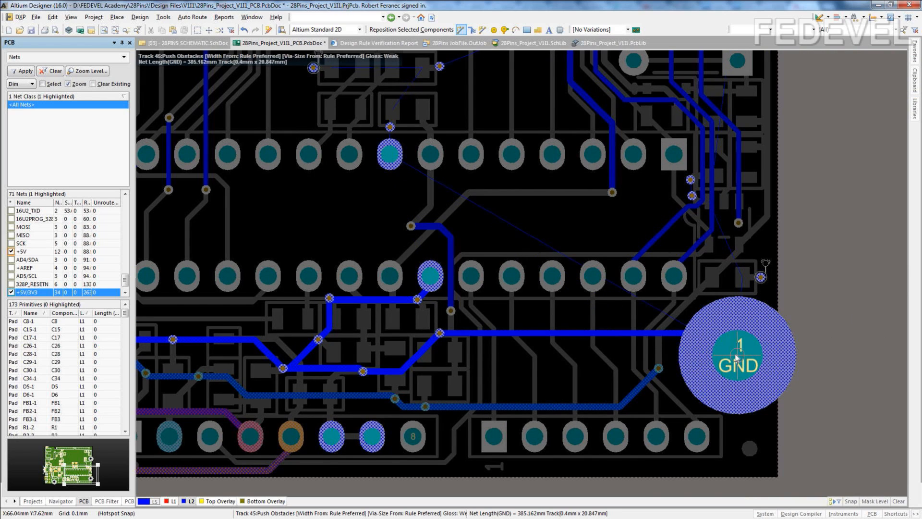
pyautogui.click(761, 277)
# Extend GND from the 16U2 crystal's lower-end via to the via diagonally below, and route it across to both vias below the 328P crystal
pyautogui.moveTo(401, 137); pyautogui.dragTo(582, 349, button='right')
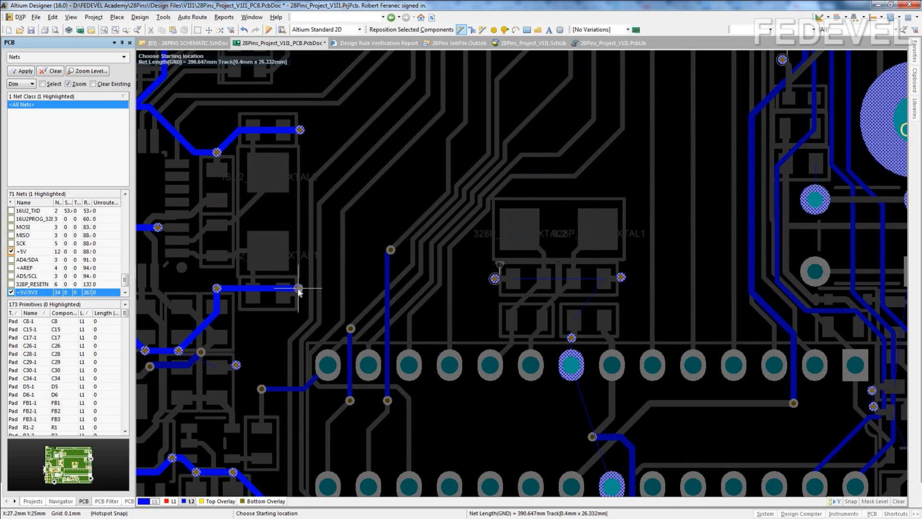
pyautogui.click(236, 365)
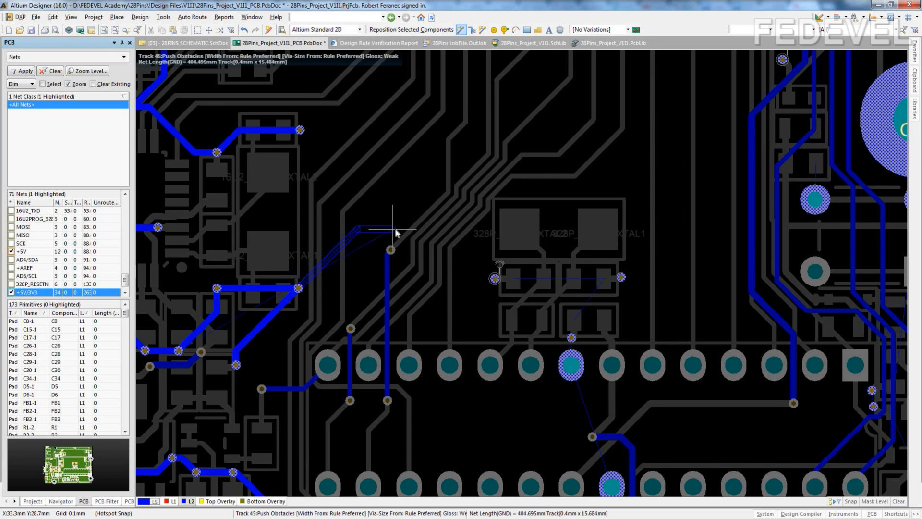
pyautogui.click(495, 279)
pyautogui.click(621, 277)
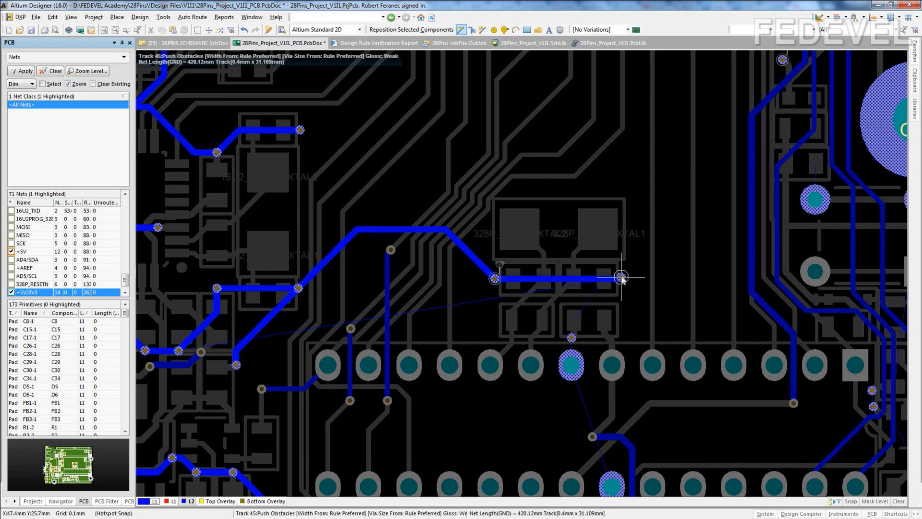
# Connect the upper DIP row's GND pad through the via above it to the left GND via below the 328P crystal
pyautogui.click(571, 365)
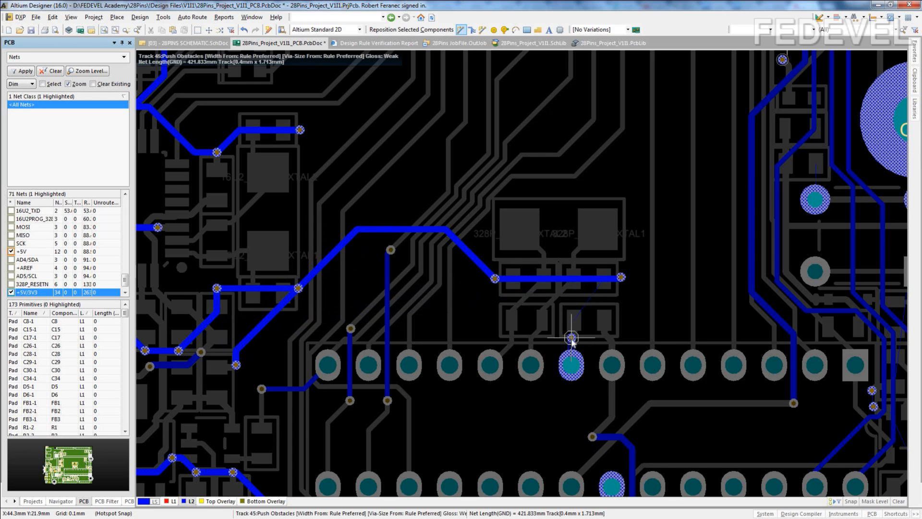
pyautogui.click(497, 279)
pyautogui.keyDown('ctrl'); pyautogui.scroll(-2, 549, 251); pyautogui.keyUp('ctrl')
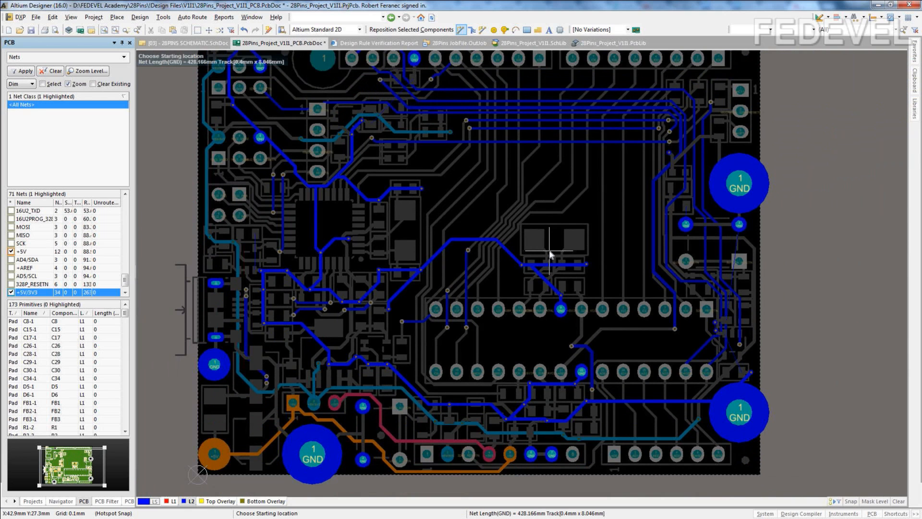
# Route GND from the right via below the 328P crystal up to the lowest via beside the track bundle, left of the upper-right mounting hole
pyautogui.keyDown('shift'); pyautogui.scroll(-2, 715, 203); pyautogui.keyUp('shift')
pyautogui.keyDown('ctrl'); pyautogui.scroll(3, 612, 177); pyautogui.keyUp('ctrl')
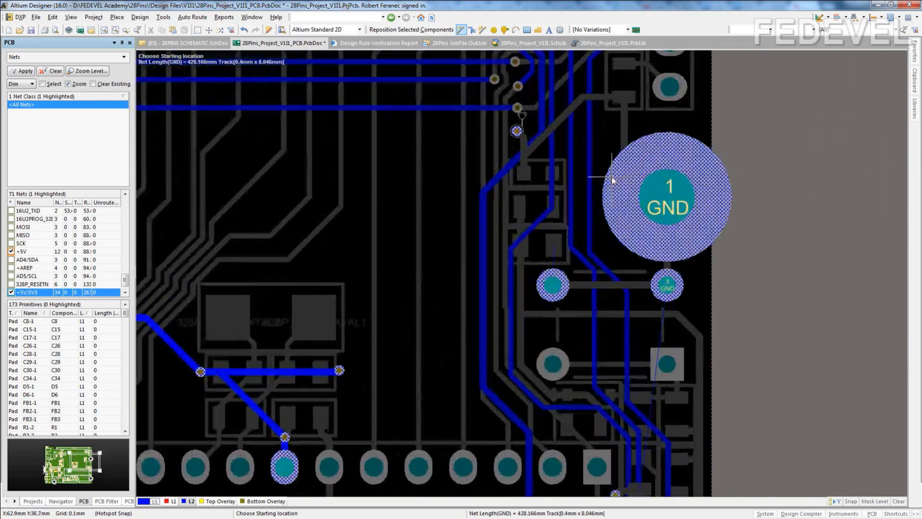
pyautogui.keyDown('ctrl'); pyautogui.scroll(-1, 406, 350); pyautogui.keyUp('ctrl')
pyautogui.click(333, 377)
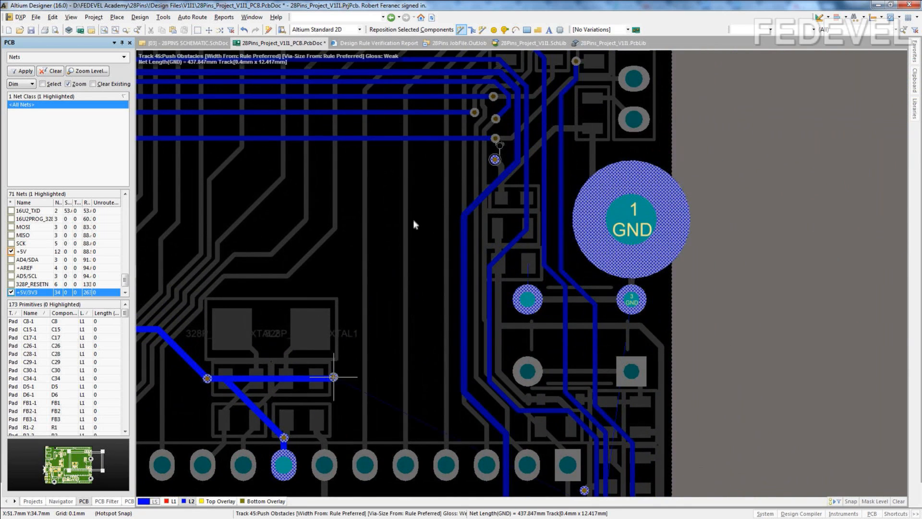
pyautogui.click(496, 160)
# Route GND from the upper header's GND pad to the 16U2 crystal's upper via on L2, crossing the horizontal track bundle on L1 between two vias
pyautogui.keyDown('shift'); pyautogui.scroll(4, 245, 200); pyautogui.keyUp('shift')
pyautogui.scroll(5, 424, 128)
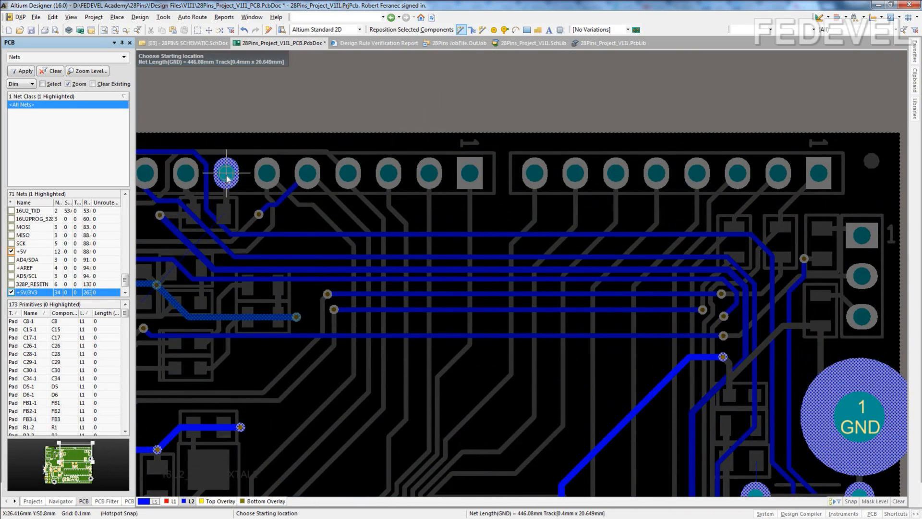
pyautogui.click(224, 180)
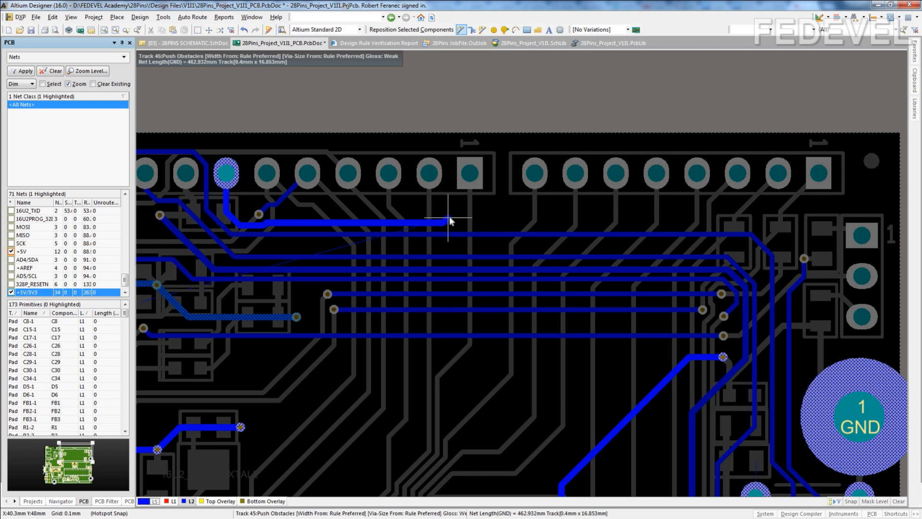
pyautogui.press('KP_Multiply')
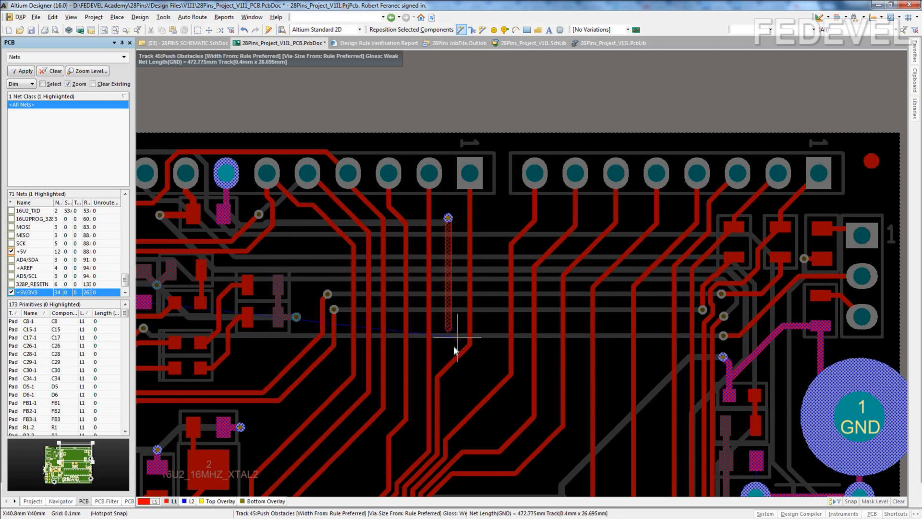
pyautogui.click(446, 354)
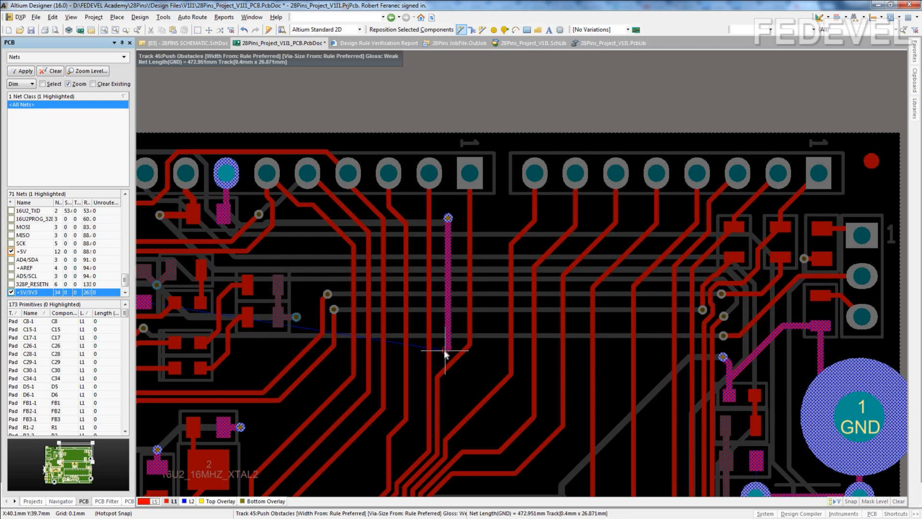
pyautogui.press('KP_Multiply')
pyautogui.scroll(-3, 446, 354)
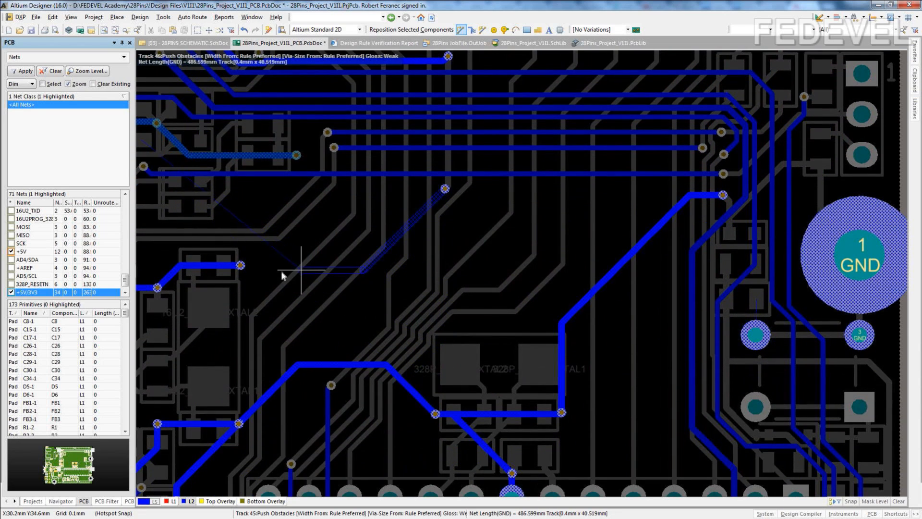
pyautogui.click(240, 265)
pyautogui.rightClick(240, 266)
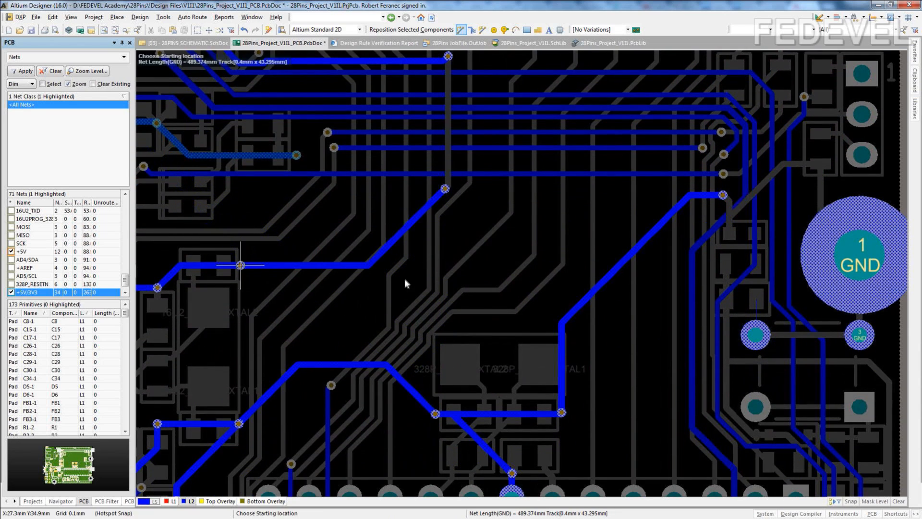
# On L1, connect the small component's GND pad to the GND through-hole pad directly beneath it, near the upper-right mounting hole
pyautogui.keyDown('shift'); pyautogui.scroll(-3, 736, 329); pyautogui.keyUp('shift')
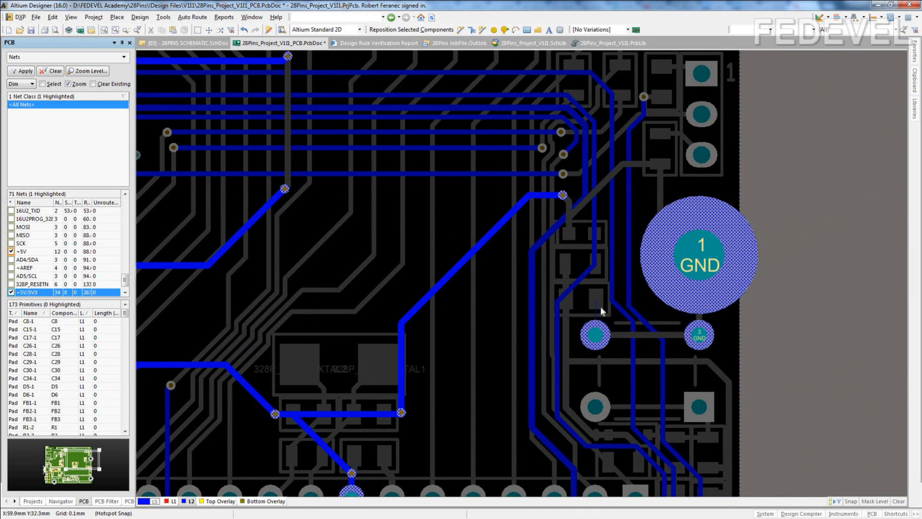
pyautogui.click(172, 501)
pyautogui.moveTo(572, 370); pyautogui.dragTo(497, 352, button='right')
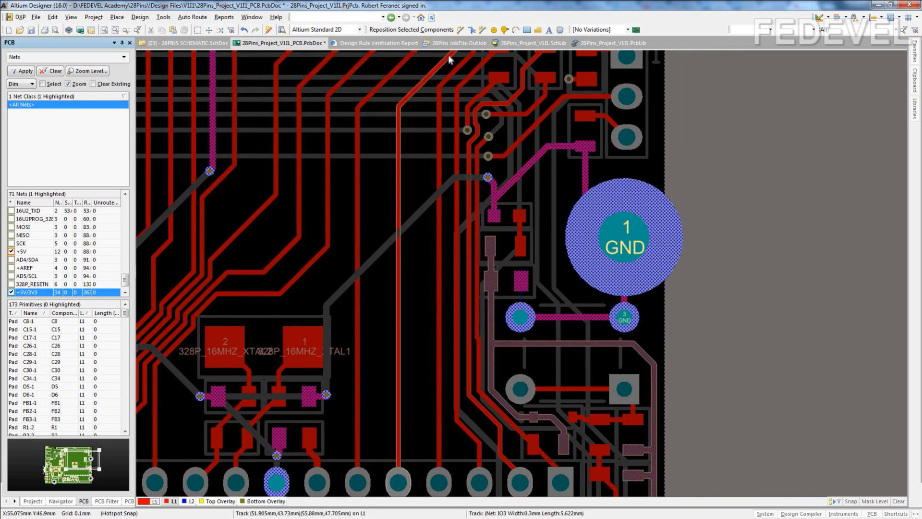
pyautogui.click(460, 29)
pyautogui.click(522, 282)
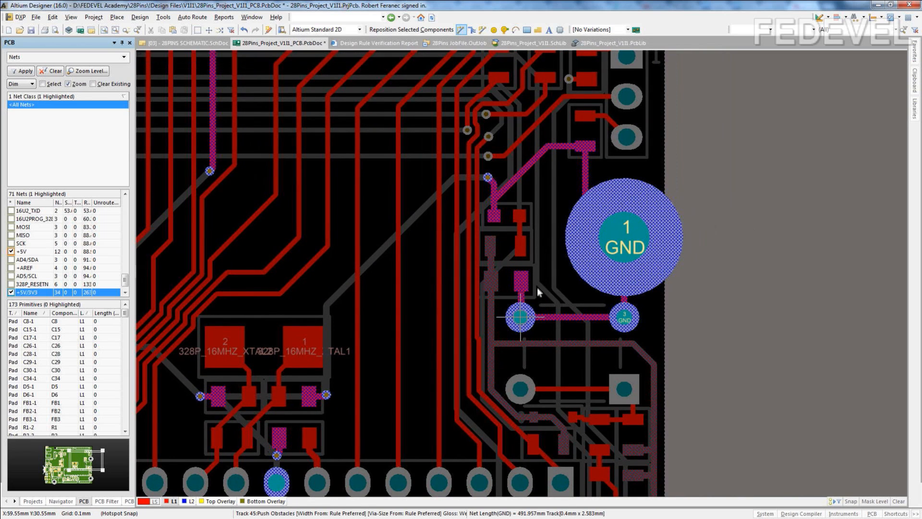
pyautogui.click(521, 318)
pyautogui.keyDown('ctrl'); pyautogui.scroll(-5, 616, 206); pyautogui.keyUp('ctrl')
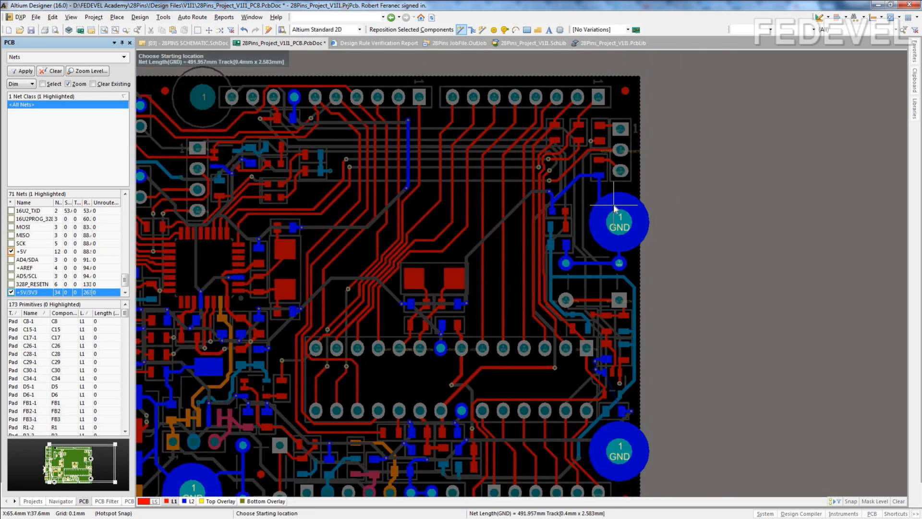
pyautogui.rightClick(615, 206)
# On L2, link the two GND vias beside the DIP's square pad and route them down to the horizontal GND track feeding the lower-right mounting hole
pyautogui.moveTo(641, 419); pyautogui.dragTo(563, 287, button='right')
pyautogui.keyDown('ctrl'); pyautogui.scroll(4, 555, 253); pyautogui.keyUp('ctrl')
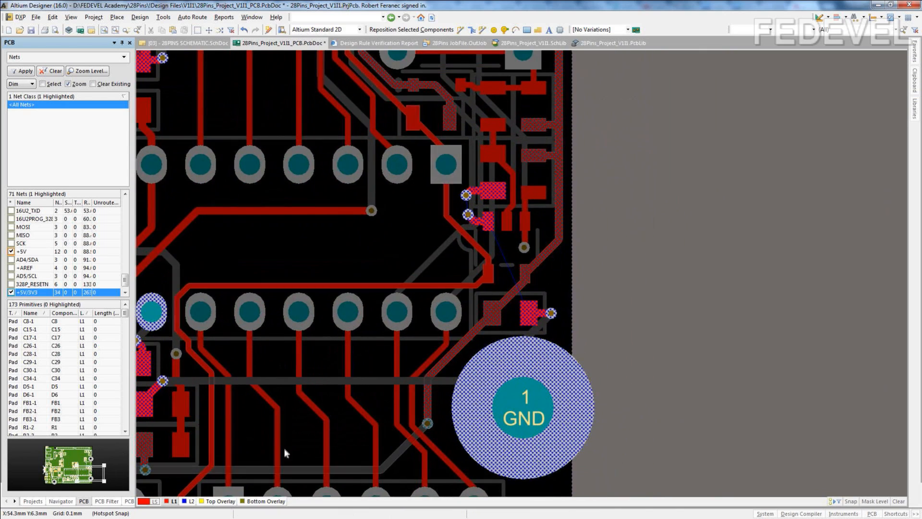
pyautogui.click(191, 502)
pyautogui.moveTo(316, 318); pyautogui.dragTo(382, 301, button='right')
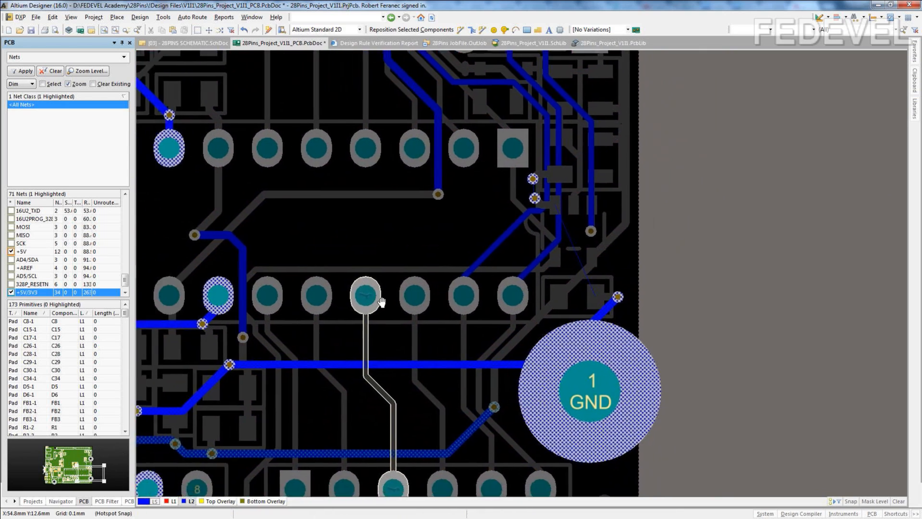
pyautogui.click(460, 29)
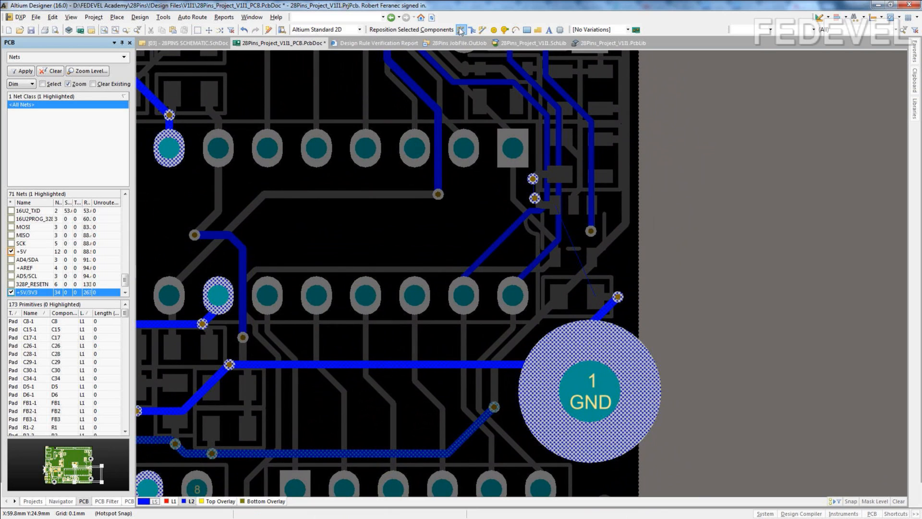
pyautogui.click(533, 178)
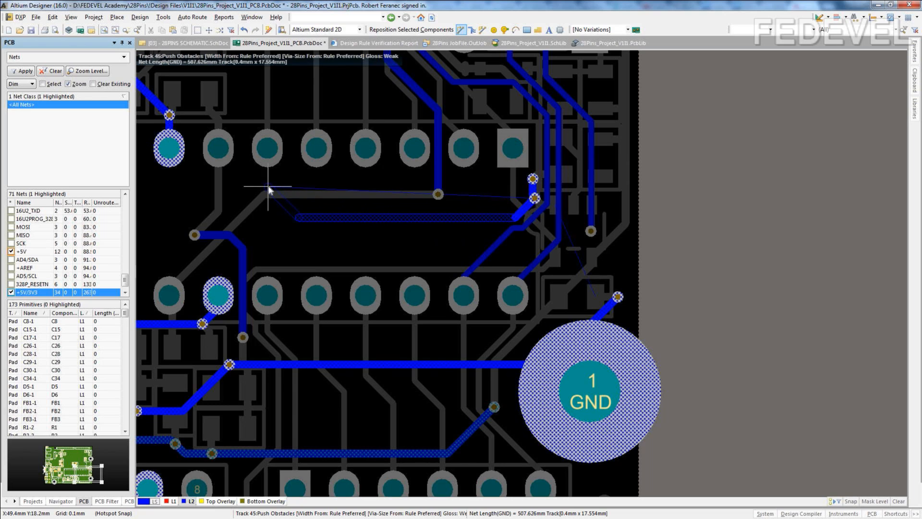
pyautogui.click(340, 302)
pyautogui.rightClick(331, 366)
pyautogui.rightClick(441, 236)
# Fan out the unrouted GND pad beside U2's 16U2_RESETN area with a short L1 track and a via to L2
pyautogui.keyDown('ctrl'); pyautogui.scroll(-2, 417, 220); pyautogui.keyUp('ctrl')
pyautogui.moveTo(364, 251); pyautogui.dragTo(644, 324, button='right')
pyautogui.moveTo(398, 179); pyautogui.dragTo(548, 237, button='right')
pyautogui.keyDown('ctrl'); pyautogui.scroll(3, 300, 170); pyautogui.keyUp('ctrl')
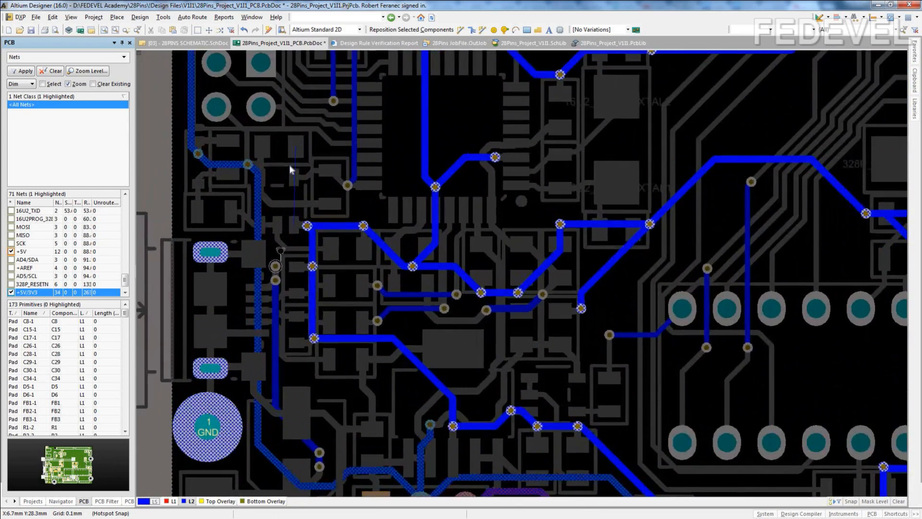
pyautogui.moveTo(309, 194); pyautogui.dragTo(356, 260, button='right')
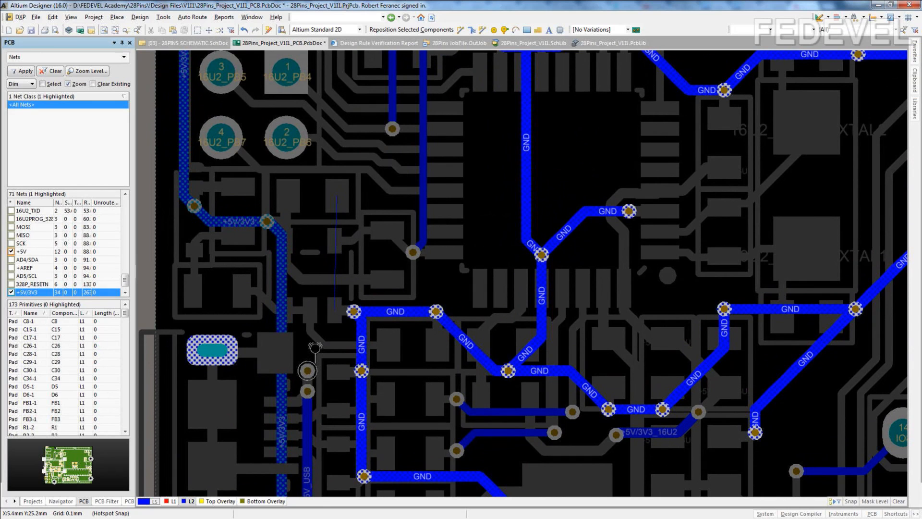
pyautogui.click(169, 501)
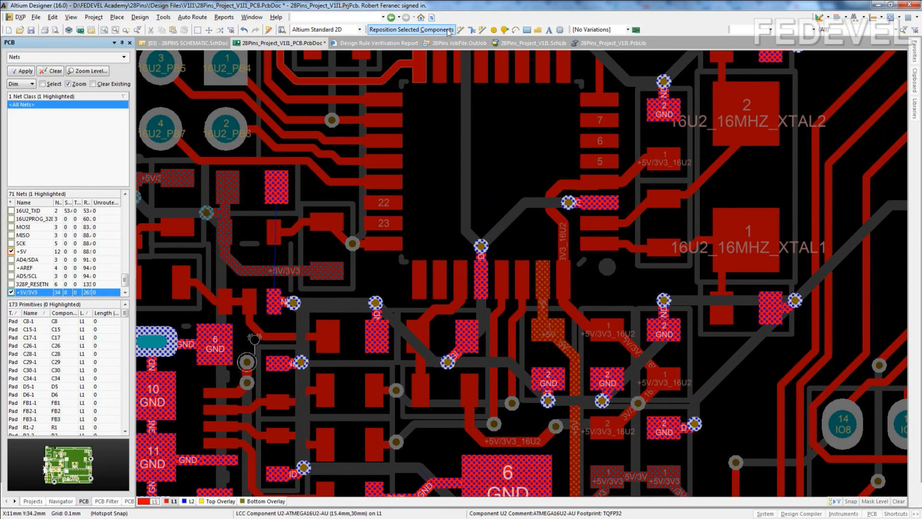
pyautogui.click(461, 29)
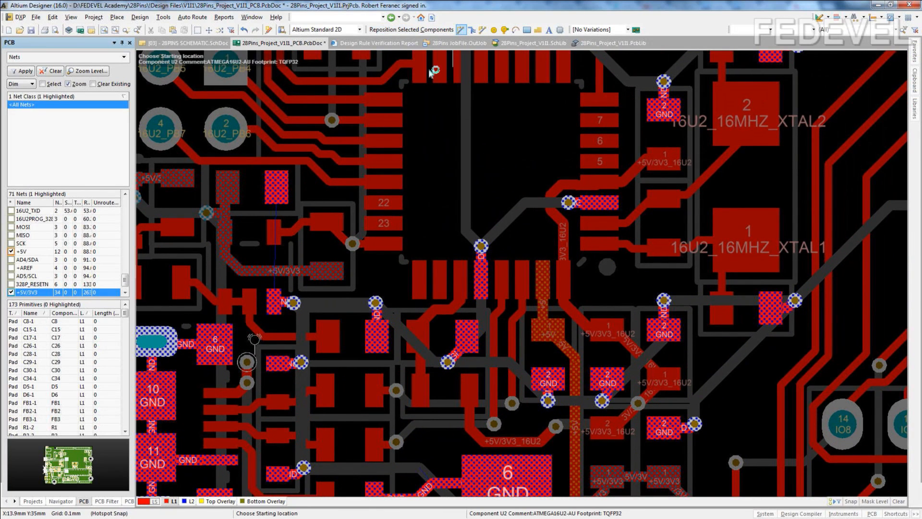
pyautogui.keyDown('ctrl'); pyautogui.scroll(2, 289, 118); pyautogui.keyUp('ctrl')
pyautogui.keyDown('ctrl'); pyautogui.scroll(2, 290, 122); pyautogui.keyUp('ctrl')
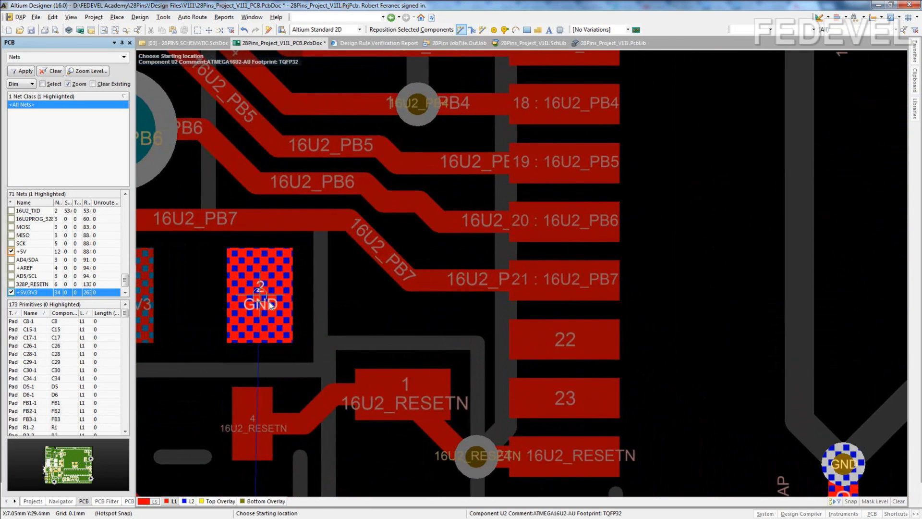
pyautogui.click(265, 303)
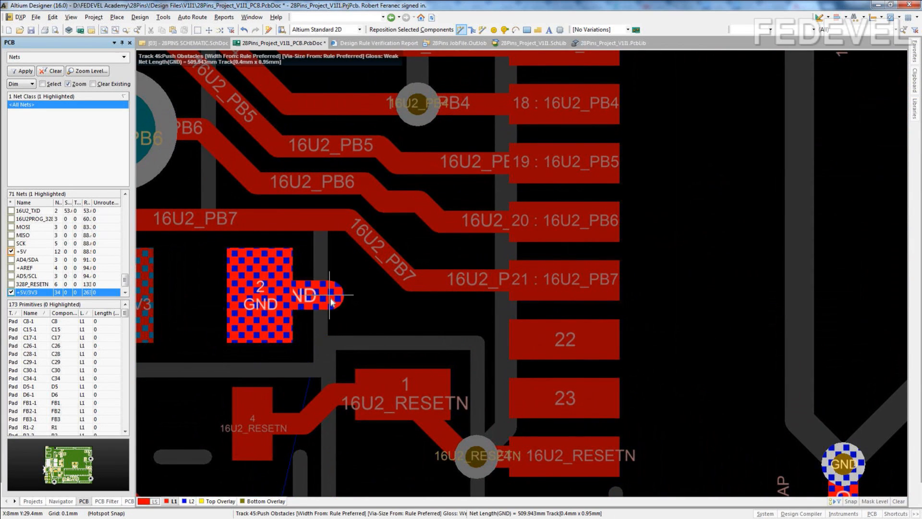
pyautogui.press('KP_Multiply')
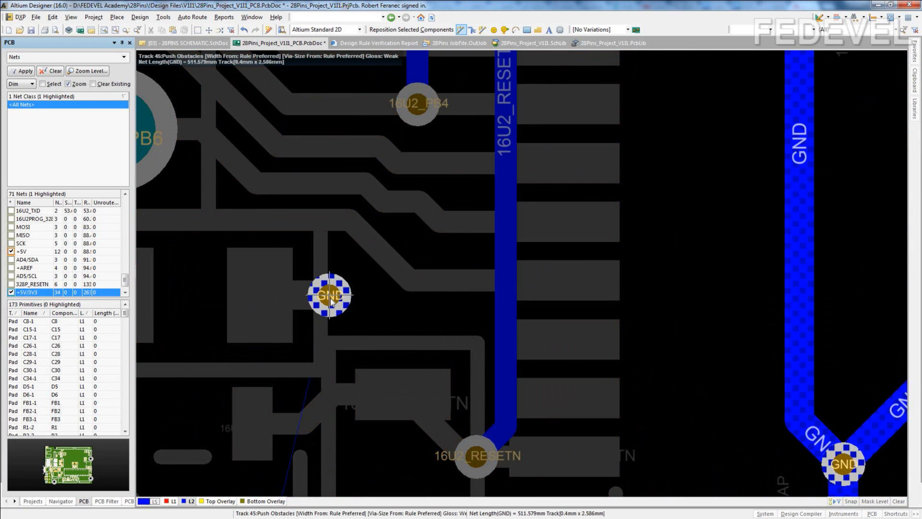
# Route GND on L2 from the new via straight down to the corner GND via above the USB-side vertical track
pyautogui.scroll(-6, 330, 300)
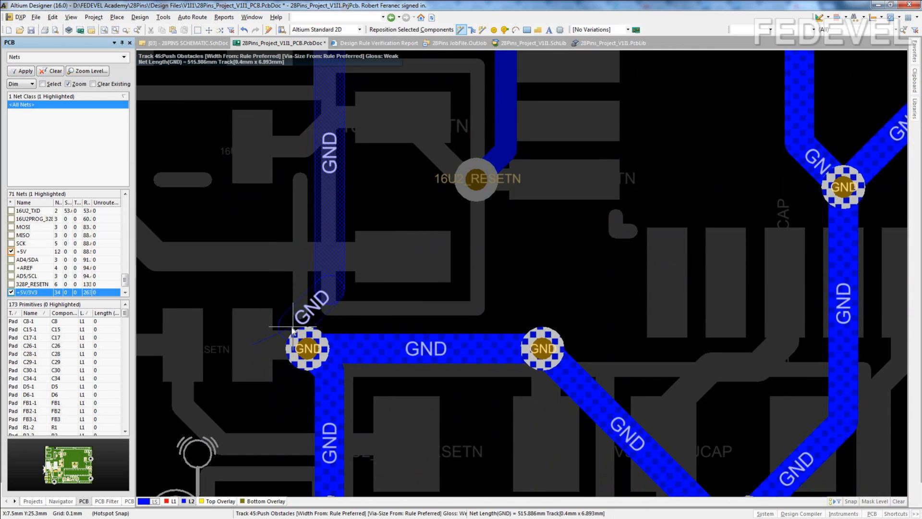
pyautogui.click(304, 349)
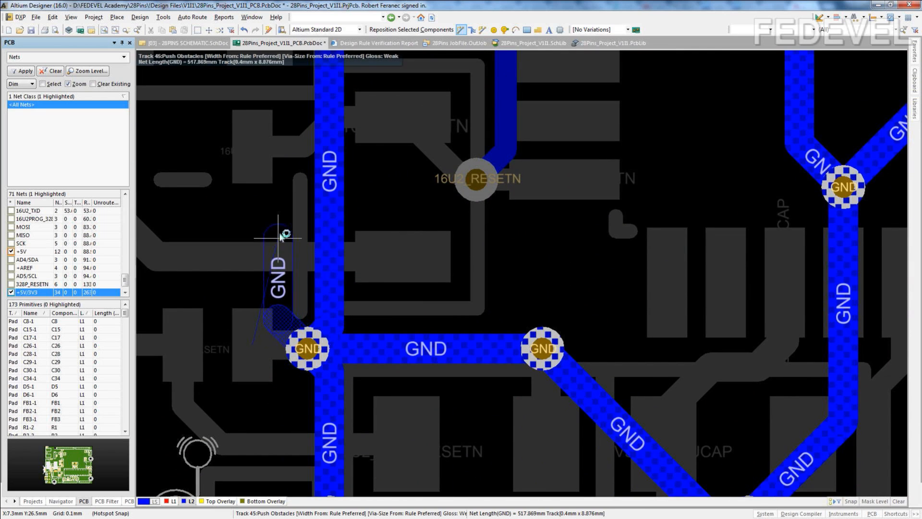
pyautogui.keyDown('ctrl'); pyautogui.scroll(-1, 281, 235); pyautogui.keyUp('ctrl')
pyautogui.rightClick(280, 233)
pyautogui.rightClick(266, 206)
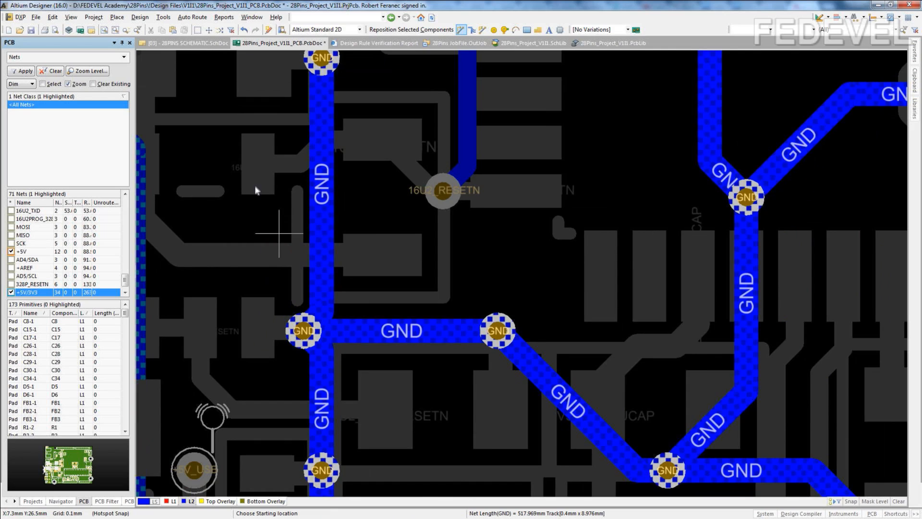
pyautogui.keyDown('ctrl'); pyautogui.scroll(-1, 288, 204); pyautogui.keyUp('ctrl')
pyautogui.keyDown('ctrl'); pyautogui.scroll(-3, 339, 210); pyautogui.keyUp('ctrl')
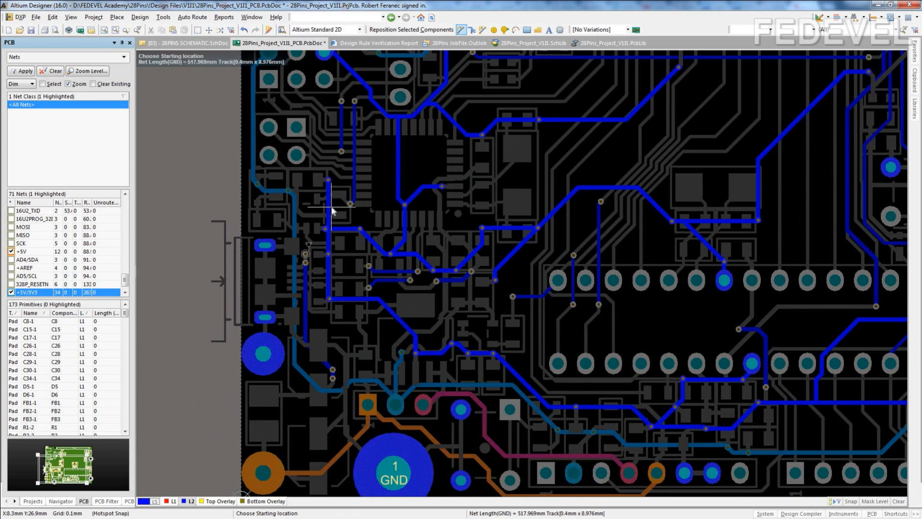
pyautogui.rightClick(339, 210)
# Enable the batch check for the Un-Routed Net rule and run the design rule check on the whole board
pyautogui.moveTo(453, 202); pyautogui.dragTo(375, 238, button='right')
pyautogui.keyDown('ctrl'); pyautogui.scroll(-1, 354, 247); pyautogui.keyUp('ctrl')
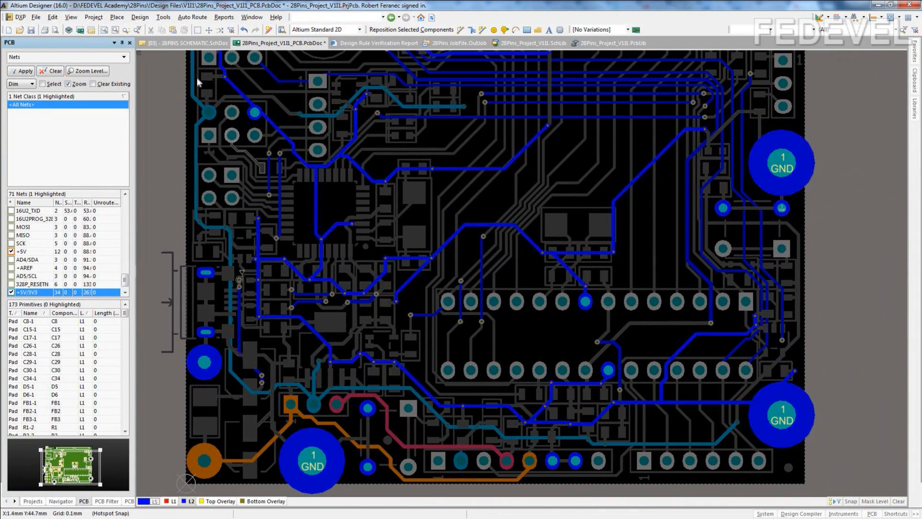
pyautogui.click(105, 29)
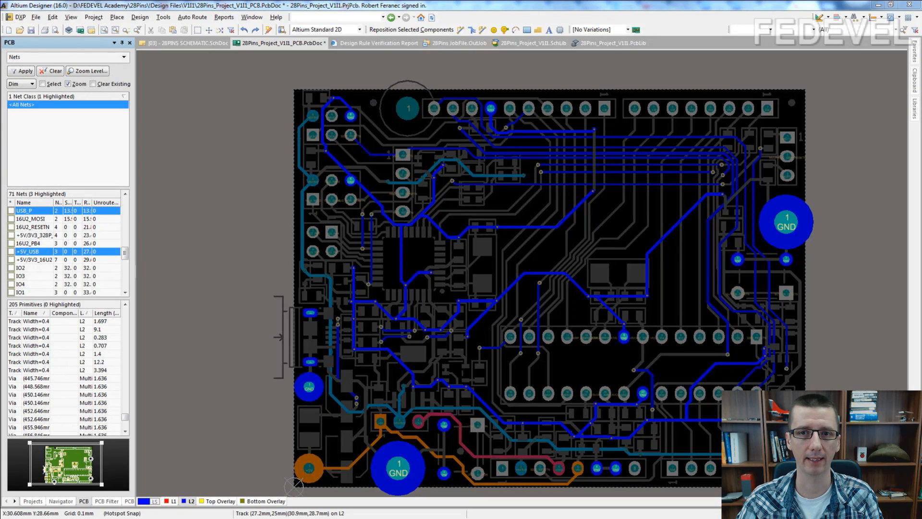
pyautogui.click(163, 18)
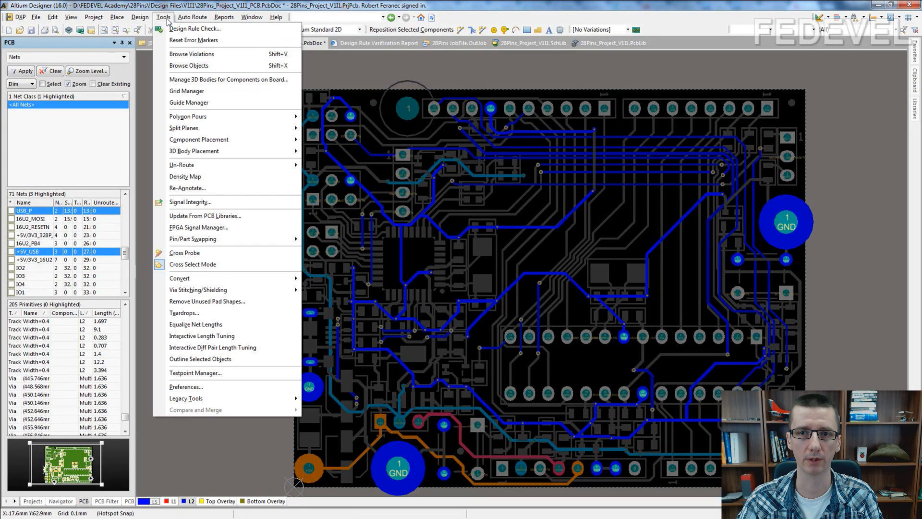
pyautogui.click(175, 29)
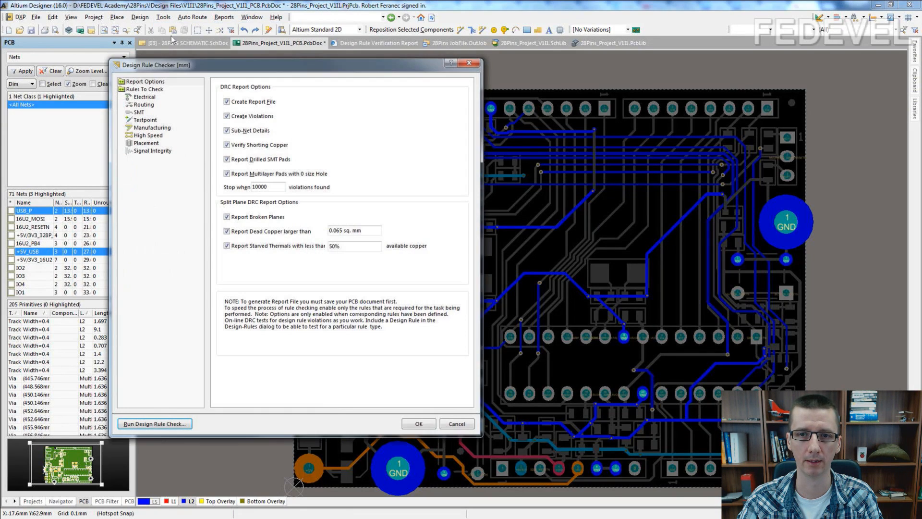
pyautogui.click(144, 97)
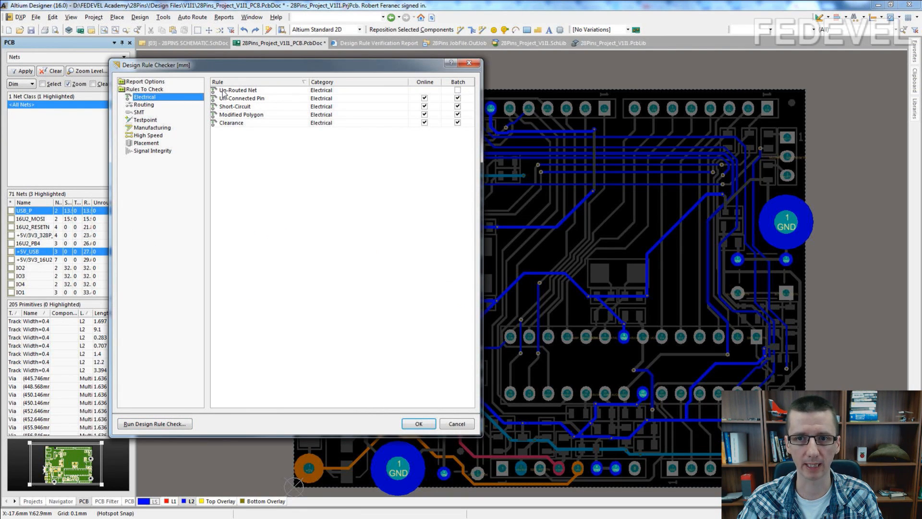
pyautogui.click(458, 90)
pyautogui.click(151, 424)
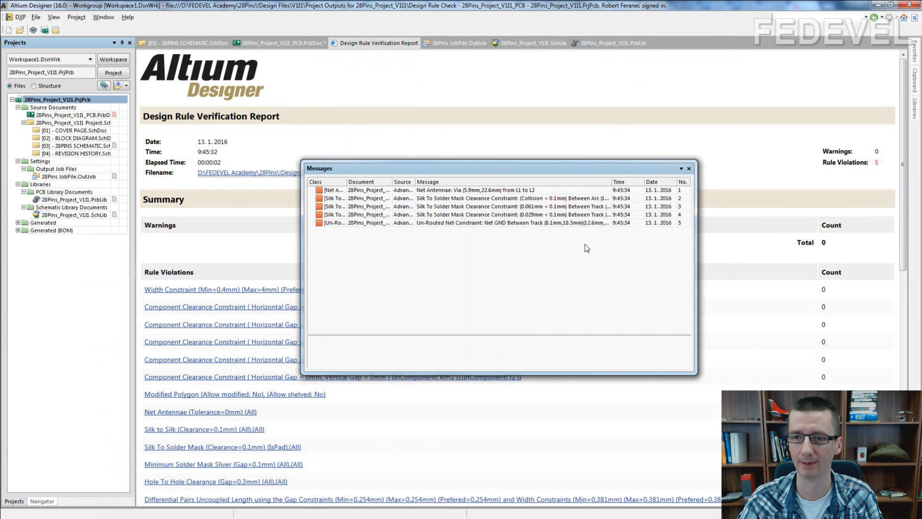
# Review the rule violations in the verification report and locate the GND Un-Routed Net violation on the board
pyautogui.click(689, 169)
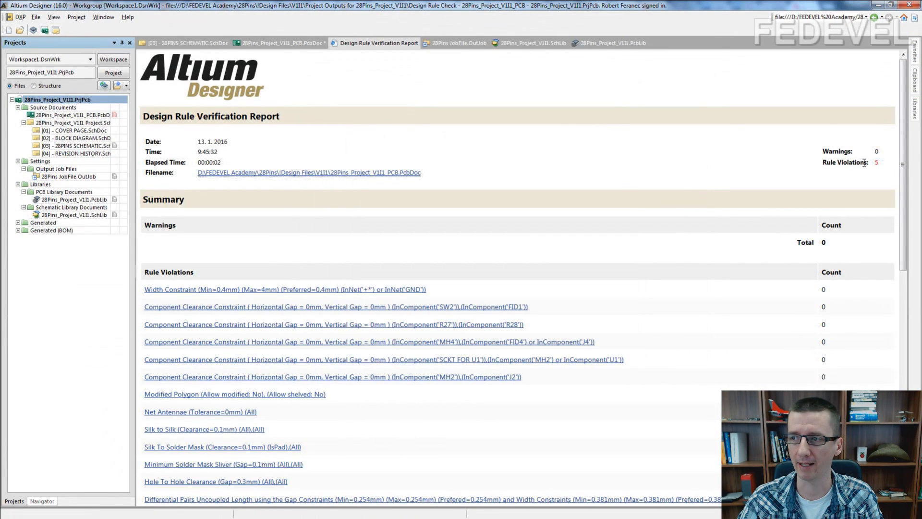
pyautogui.scroll(-6, 827, 151)
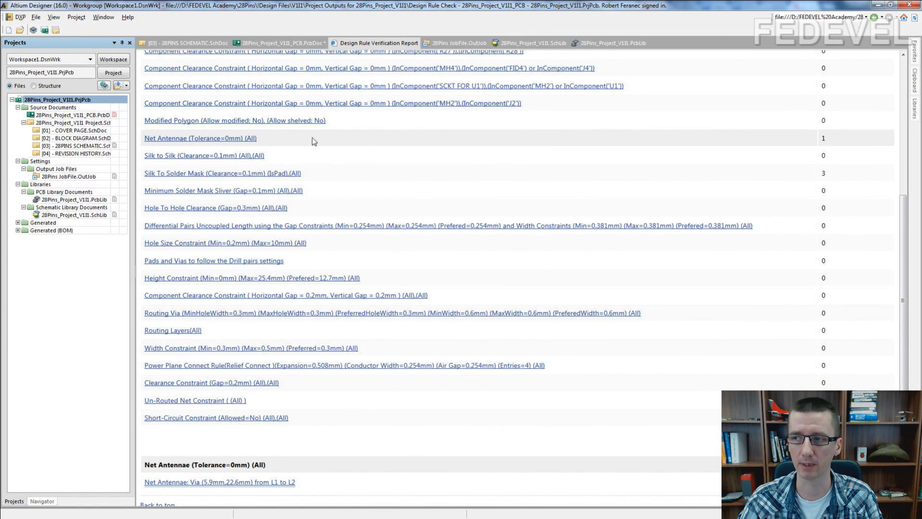
pyautogui.scroll(-2, 421, 145)
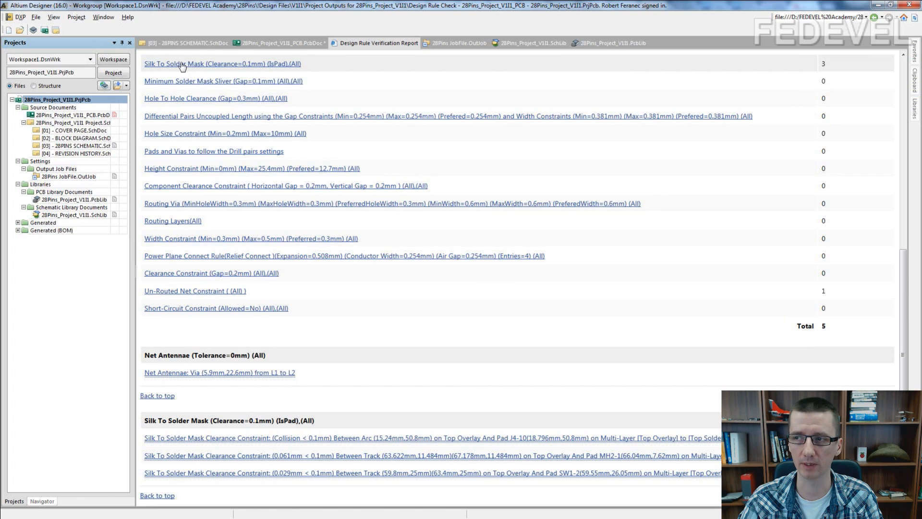
pyautogui.scroll(-2, 335, 119)
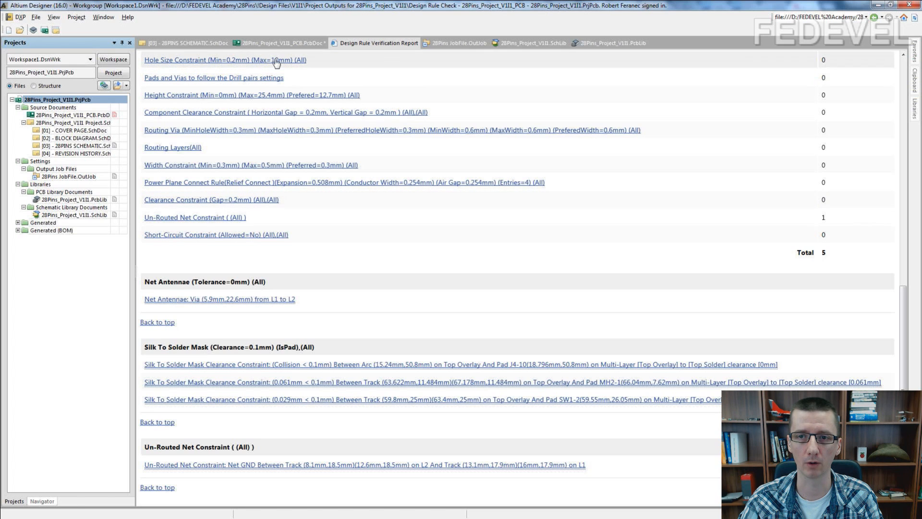
pyautogui.click(276, 43)
pyautogui.moveTo(255, 124); pyautogui.dragTo(236, 112)
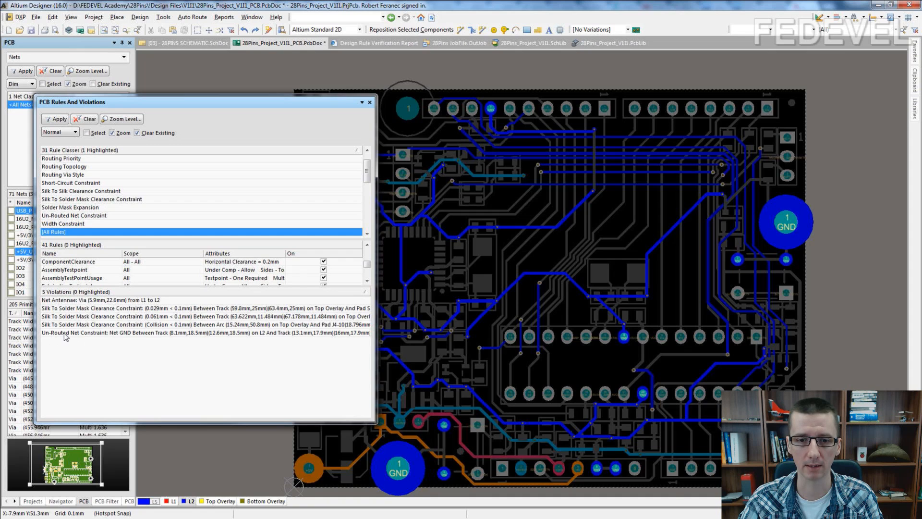
pyautogui.click(66, 333)
pyautogui.doubleClick(67, 333)
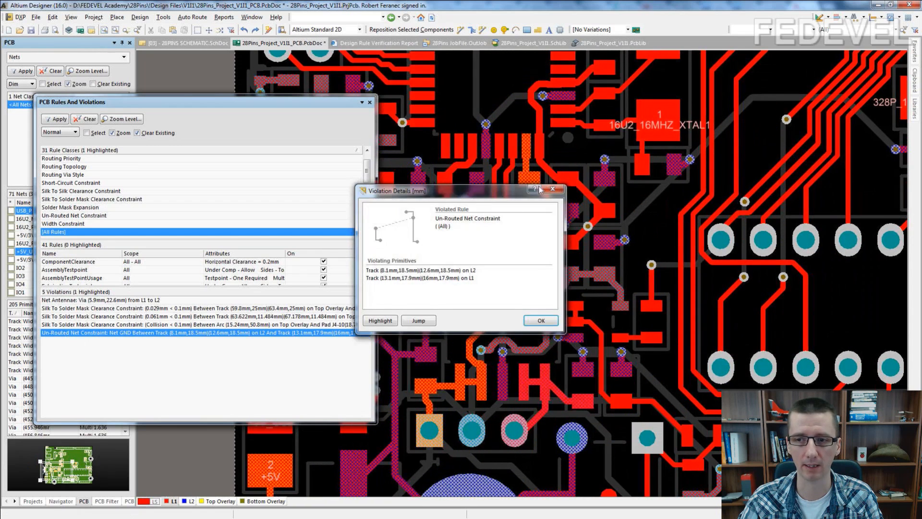
pyautogui.moveTo(516, 190); pyautogui.dragTo(284, 150)
pyautogui.click(186, 281)
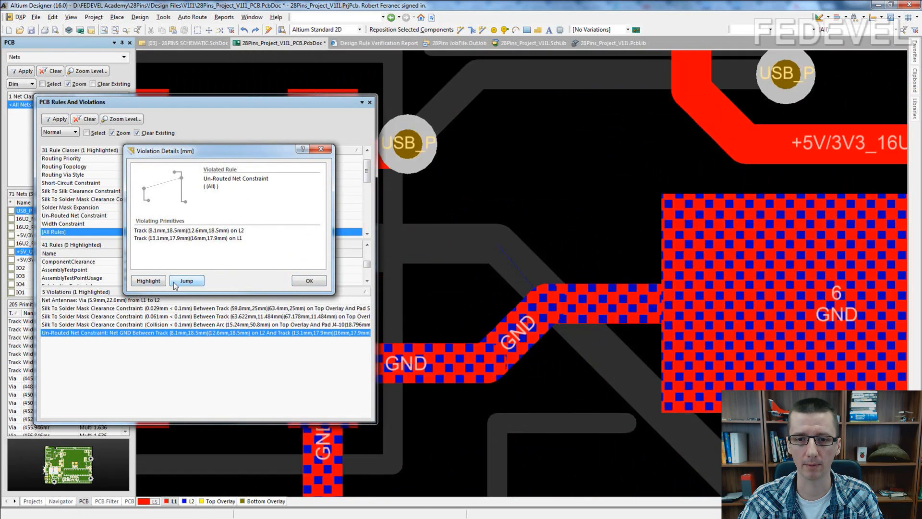
pyautogui.click(149, 281)
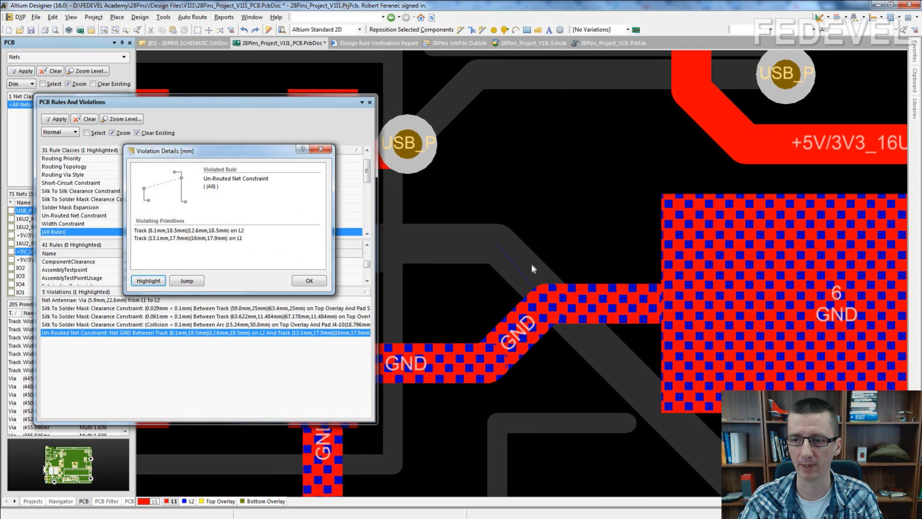
pyautogui.click(320, 151)
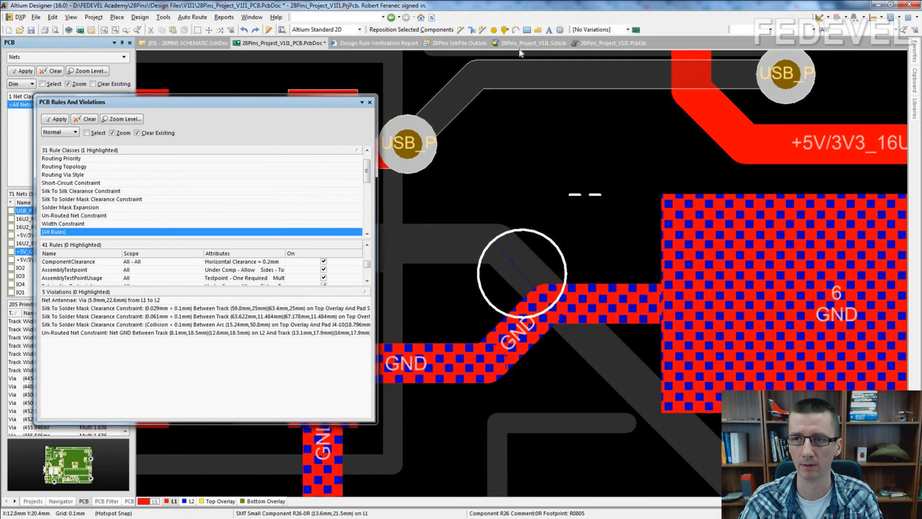
# Place a GND via on the bend of the L1 GND track beside pad 6 to join it to the L2 track
pyautogui.click(504, 30)
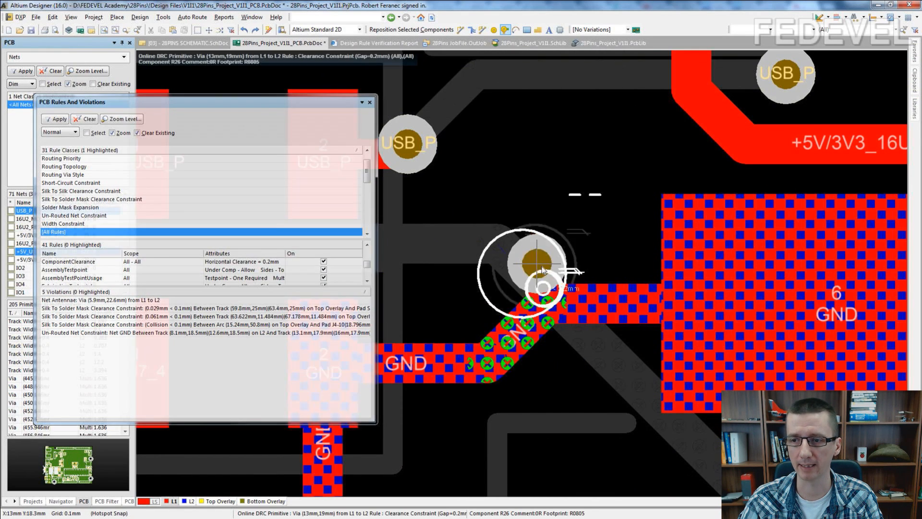
pyautogui.click(547, 303)
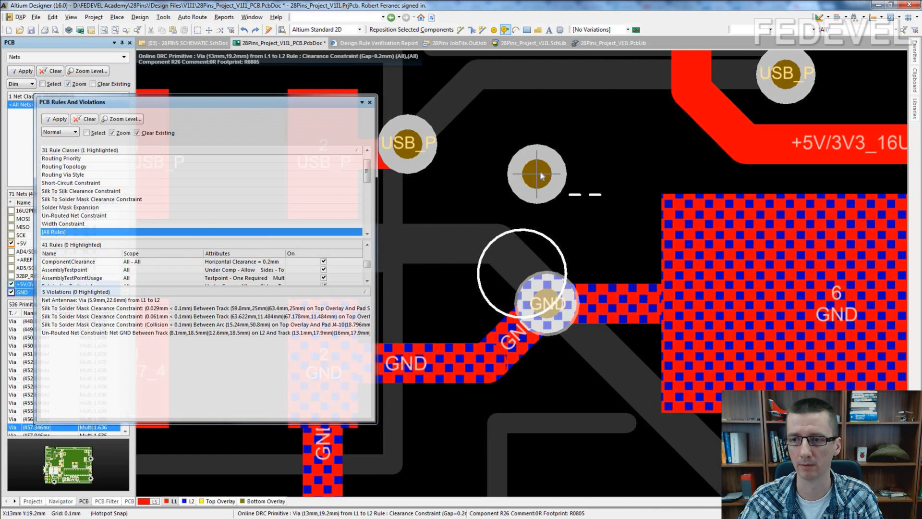
pyautogui.rightClick(540, 171)
# Run the design rule check again with the GND via in place and dismiss the resulting message list
pyautogui.click(165, 18)
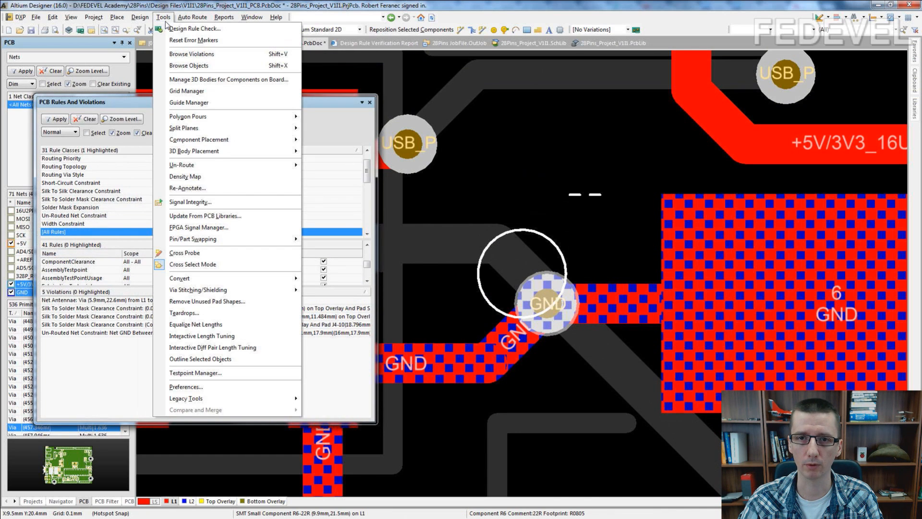
pyautogui.click(192, 29)
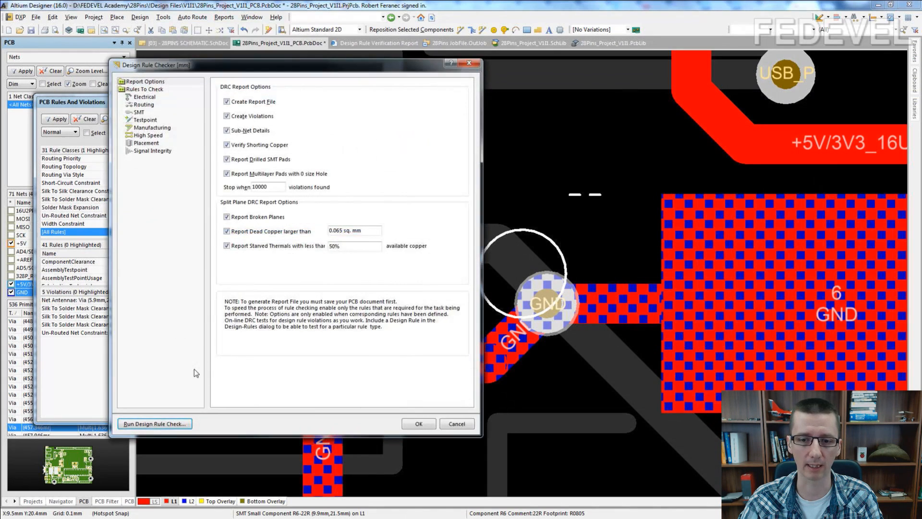
pyautogui.click(144, 423)
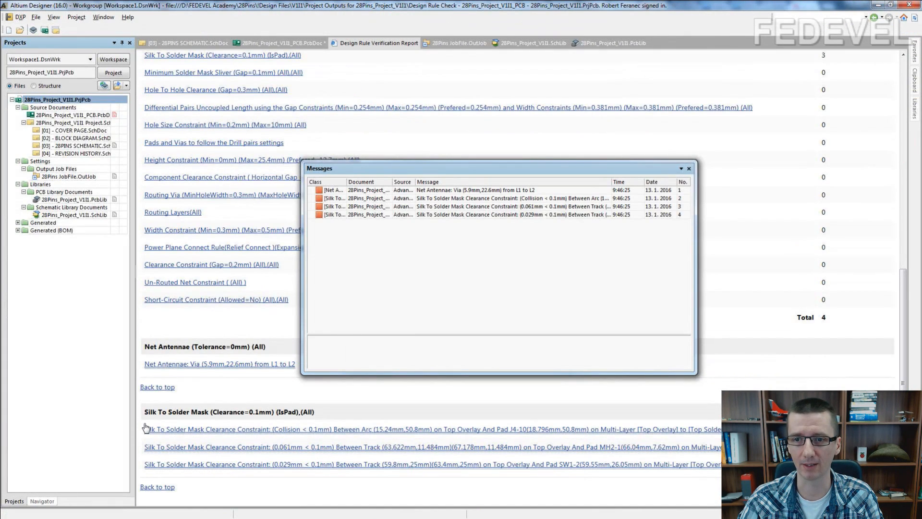
pyautogui.click(689, 170)
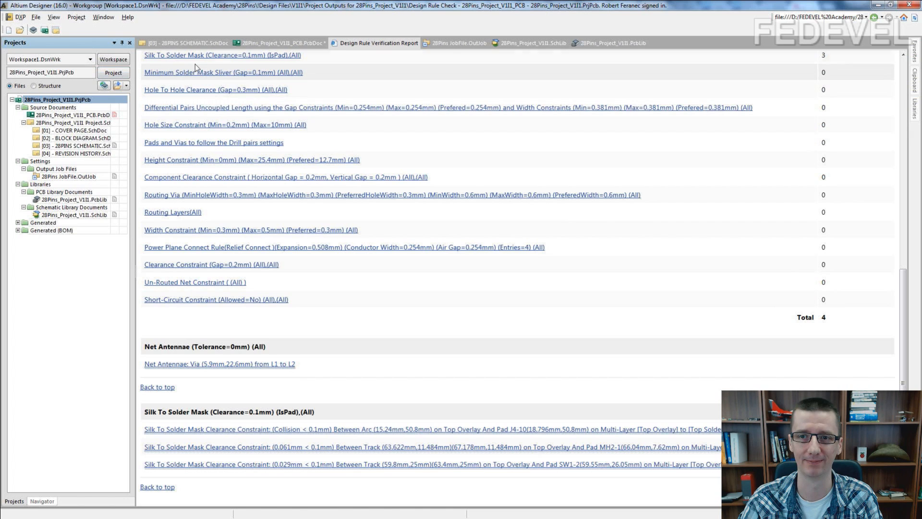
# Locate and highlight the Net Antennae violation on the board, and close its details and the violations list
pyautogui.click(254, 44)
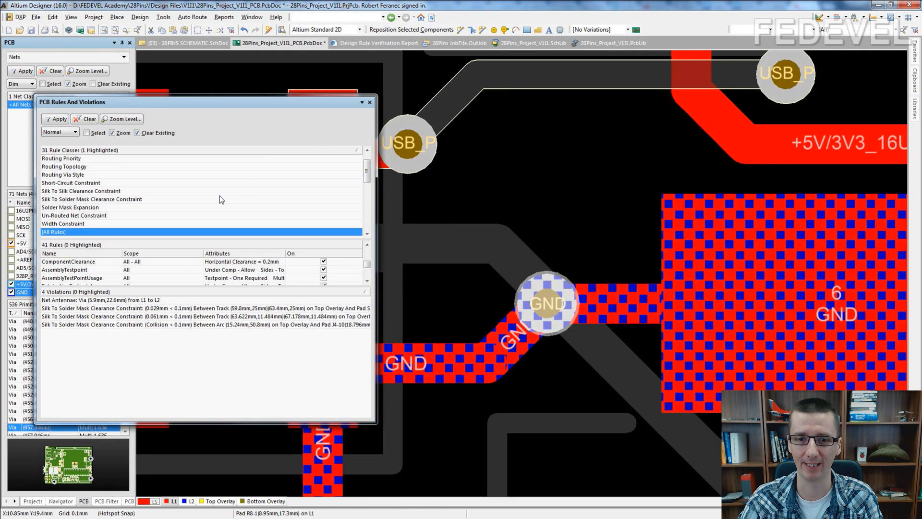
pyautogui.doubleClick(64, 301)
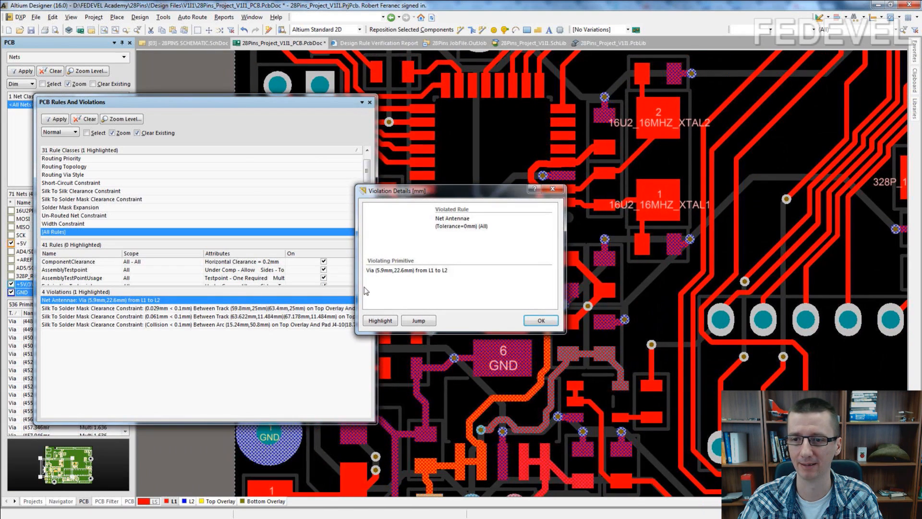
pyautogui.moveTo(432, 191); pyautogui.dragTo(202, 117)
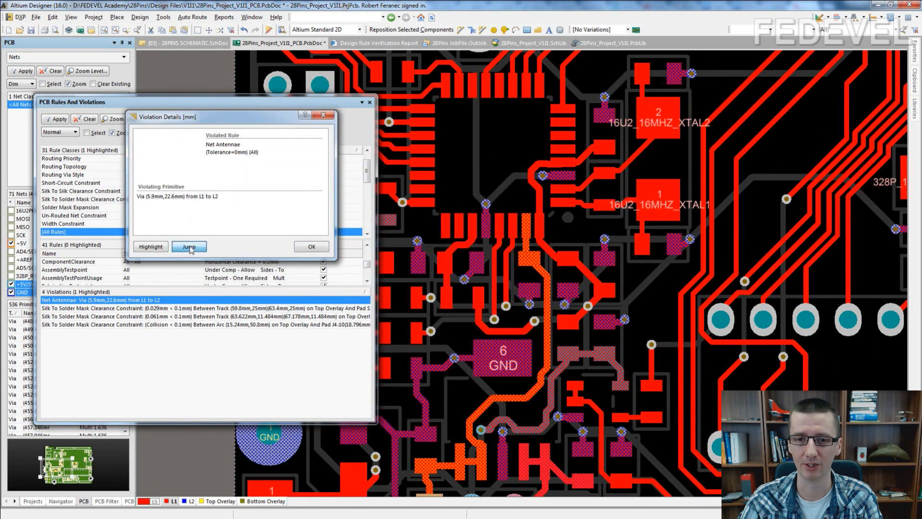
pyautogui.click(150, 246)
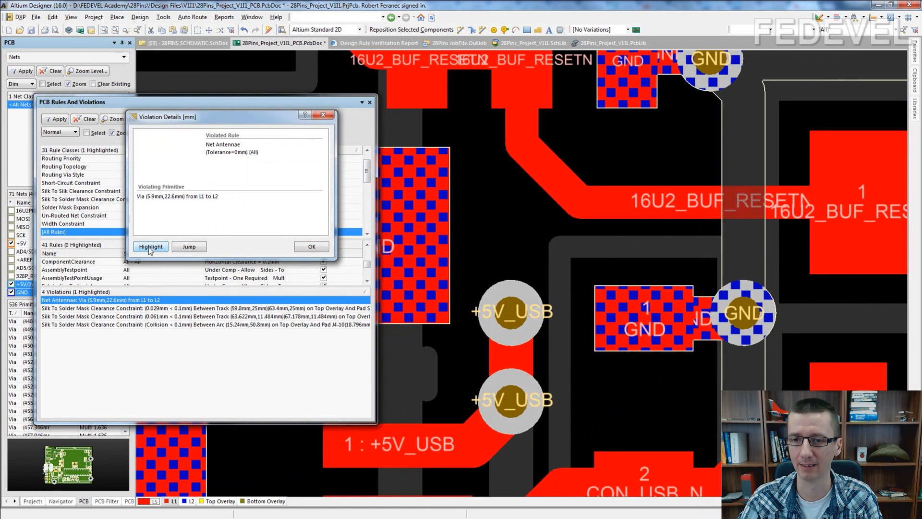
pyautogui.click(311, 247)
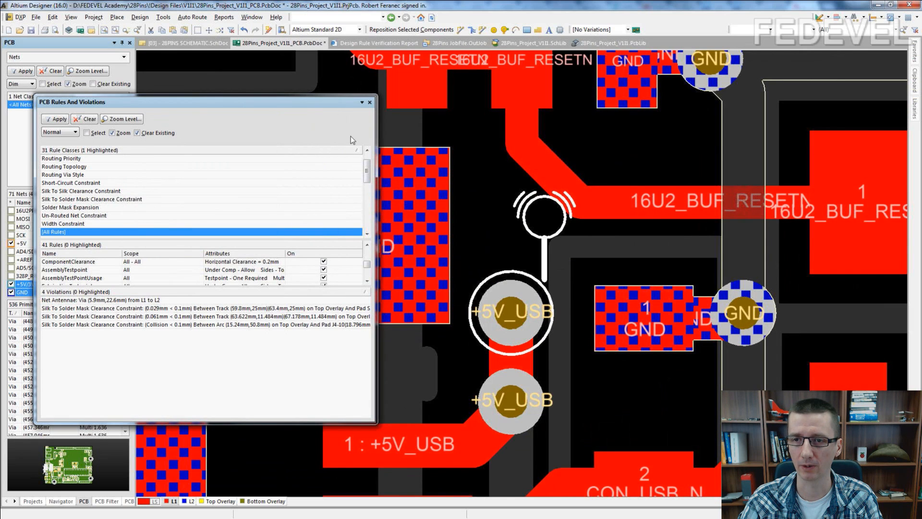
pyautogui.click(370, 102)
# Examine how the two +5V_USB vias beside the USB connector's pin 1 connect to tracks on L1 and L2
pyautogui.moveTo(445, 376); pyautogui.dragTo(387, 170, button='right')
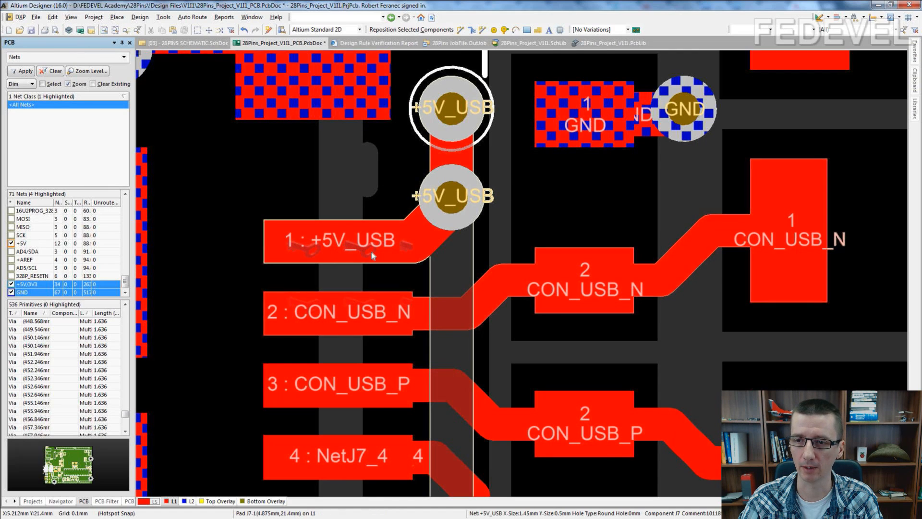
pyautogui.press('KP_Multiply')
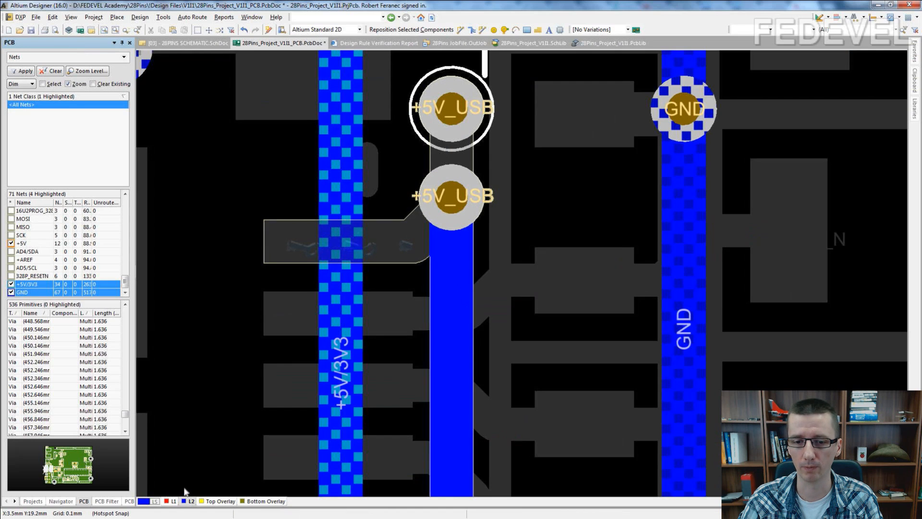
pyautogui.click(174, 501)
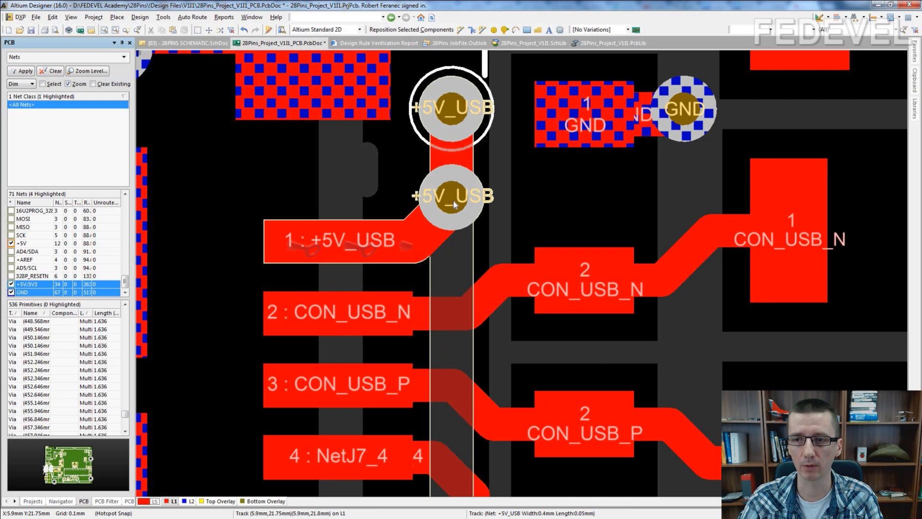
pyautogui.moveTo(490, 154); pyautogui.dragTo(447, 168, button='right')
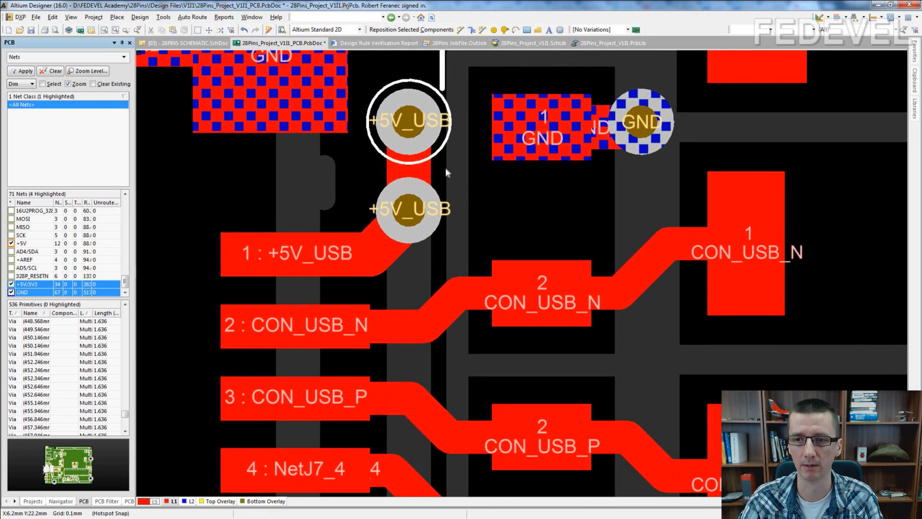
pyautogui.click(189, 500)
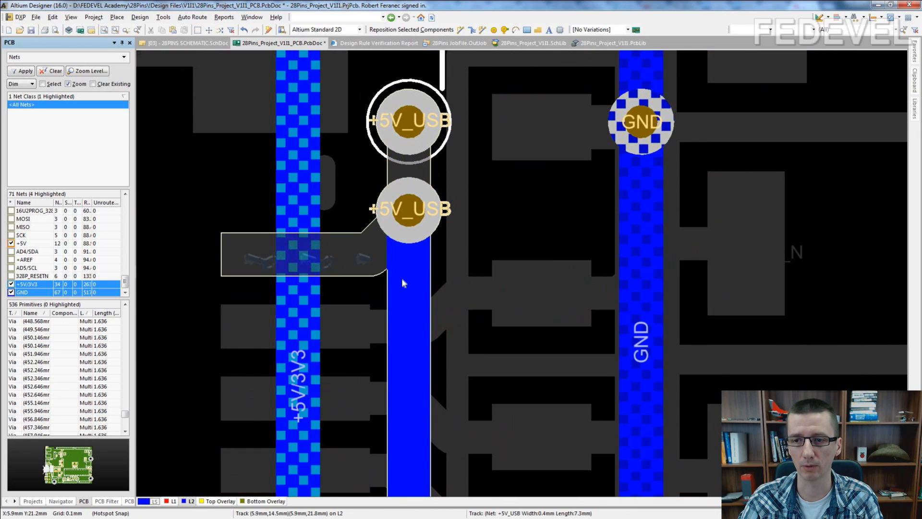
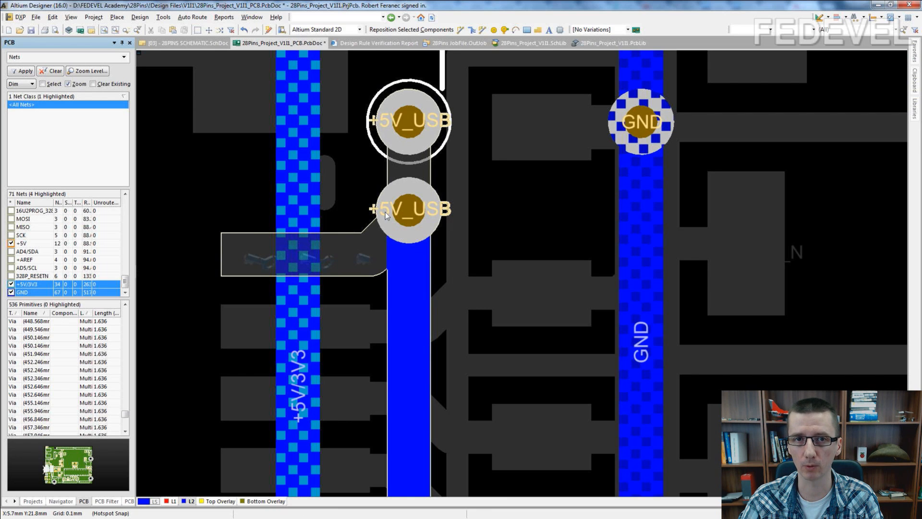
# Lock the two +5V_USB vias beside the USB connector's pin 1
pyautogui.doubleClick(441, 126)
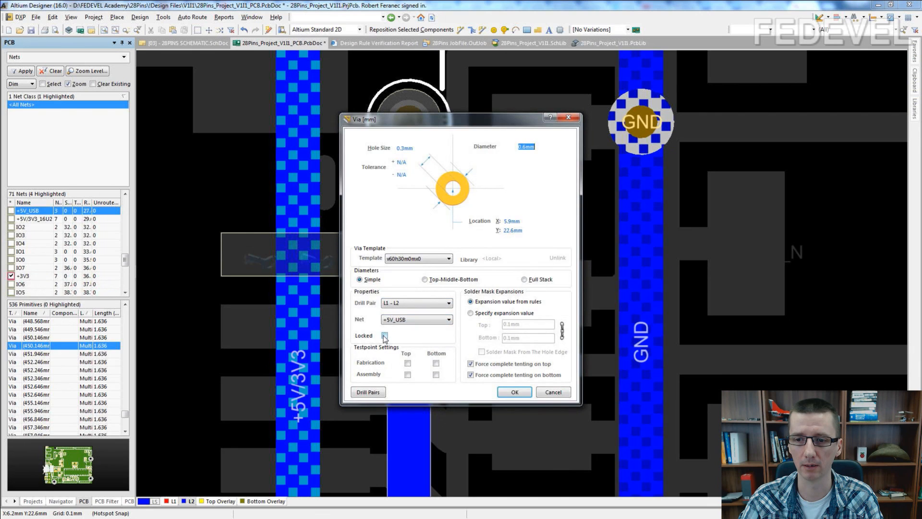
pyautogui.click(513, 392)
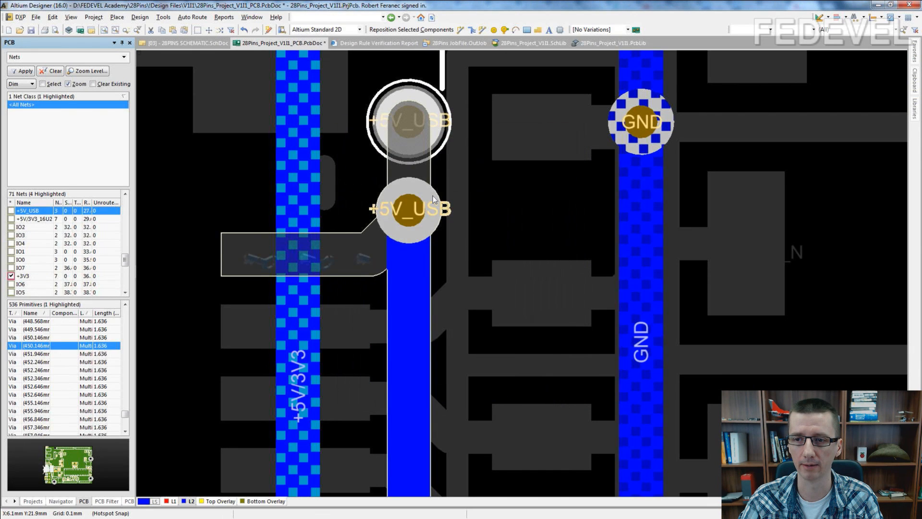
pyautogui.doubleClick(433, 195)
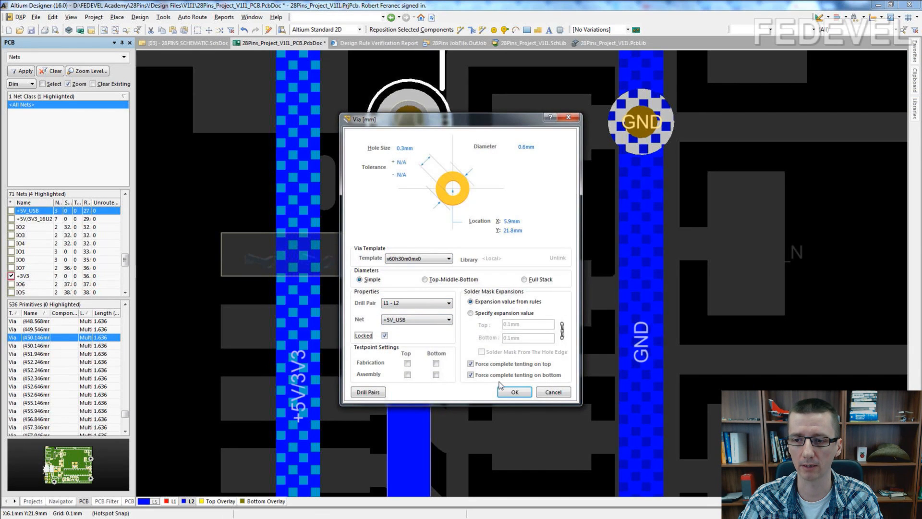
pyautogui.click(512, 391)
# Route a +5V_USB track on L2 from the upper locked via through the lower one onto the existing track
pyautogui.click(460, 30)
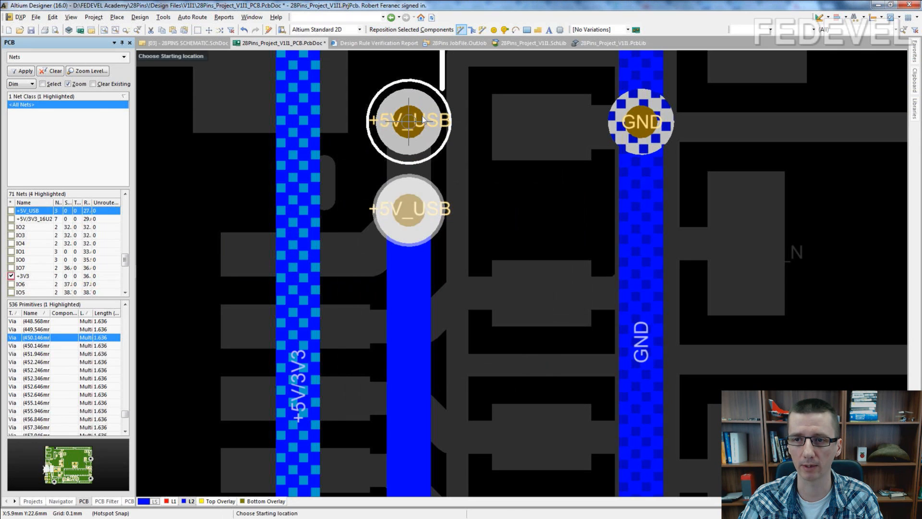
pyautogui.click(411, 262)
pyautogui.click(408, 337)
pyautogui.rightClick(408, 336)
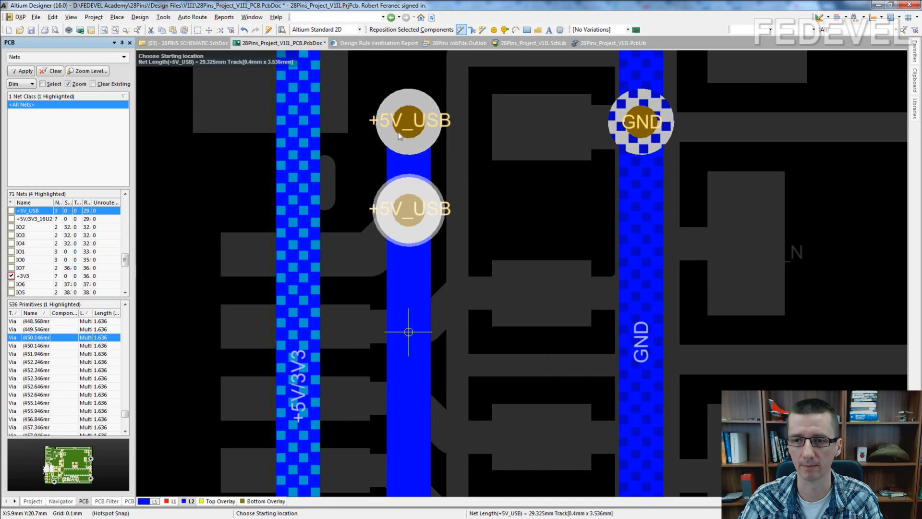
# Lock the two +5V_USB vias at the other end of the L2 track, near X 8.4 mm, Y 12 mm
pyautogui.keyDown('ctrl'); pyautogui.scroll(-3, 406, 135); pyautogui.keyUp('ctrl')
pyautogui.rightClick(484, 411)
pyautogui.moveTo(484, 408); pyautogui.dragTo(471, 50, button='right')
pyautogui.moveTo(624, 338); pyautogui.dragTo(532, 109, button='right')
pyautogui.keyDown('ctrl'); pyautogui.scroll(3, 478, 246); pyautogui.keyUp('ctrl')
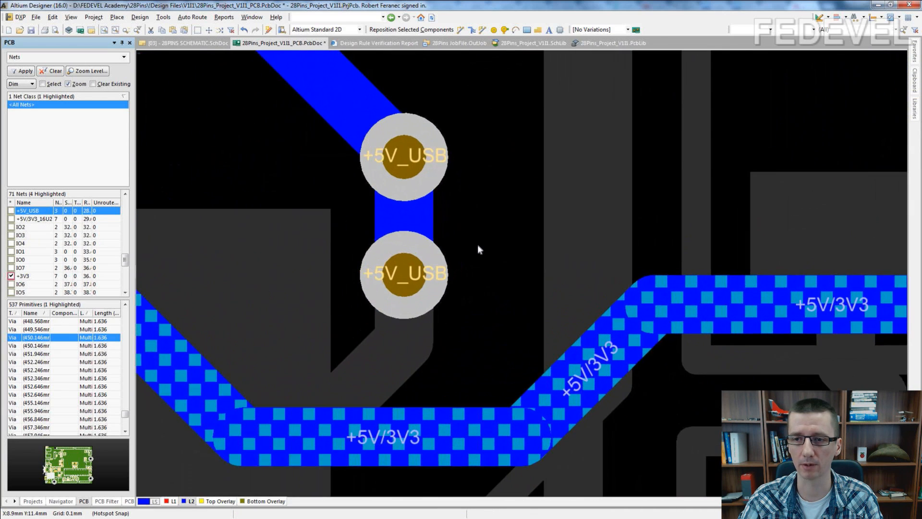
pyautogui.doubleClick(437, 157)
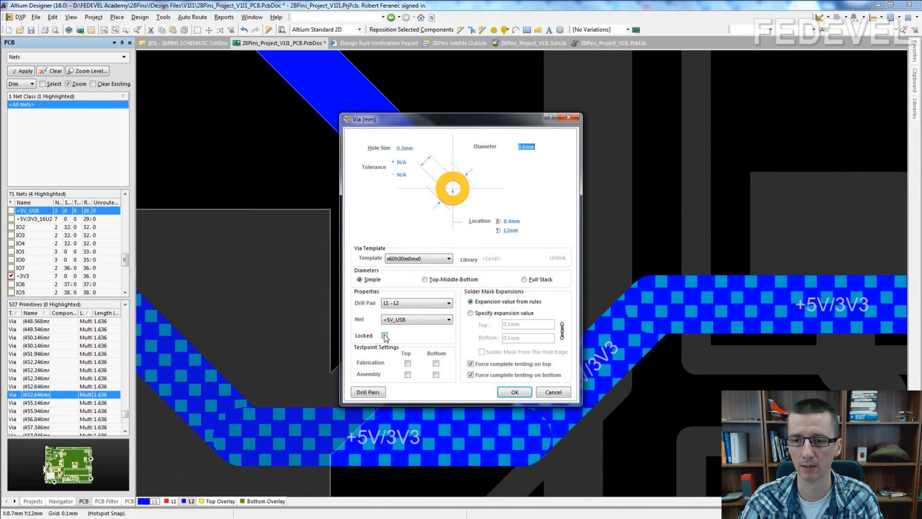
pyautogui.click(514, 392)
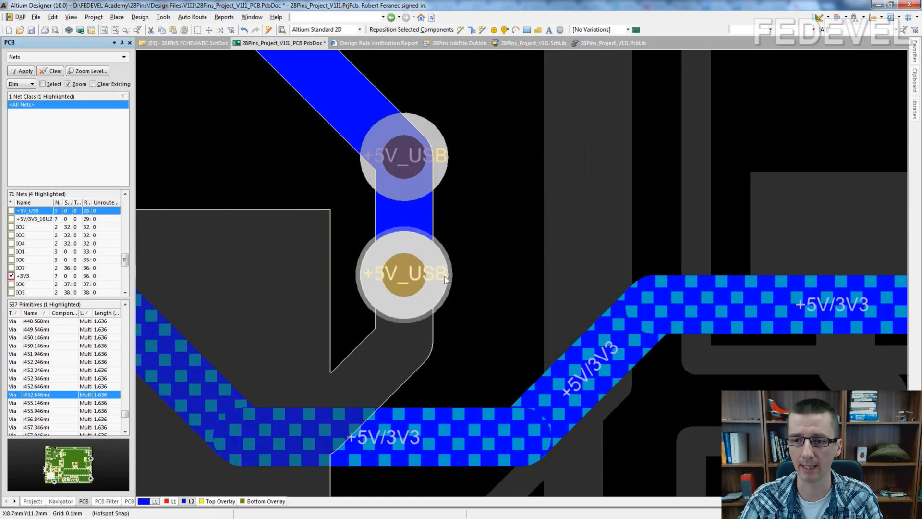
pyautogui.doubleClick(445, 275)
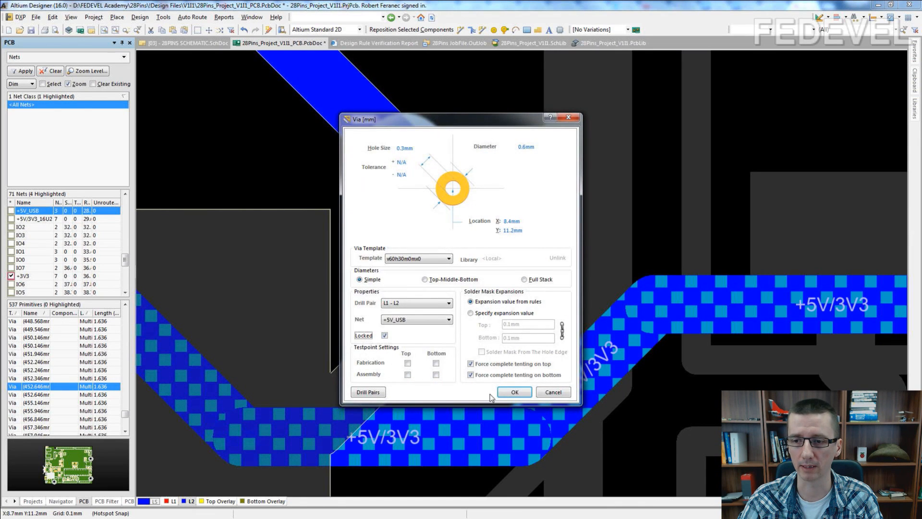
pyautogui.click(508, 395)
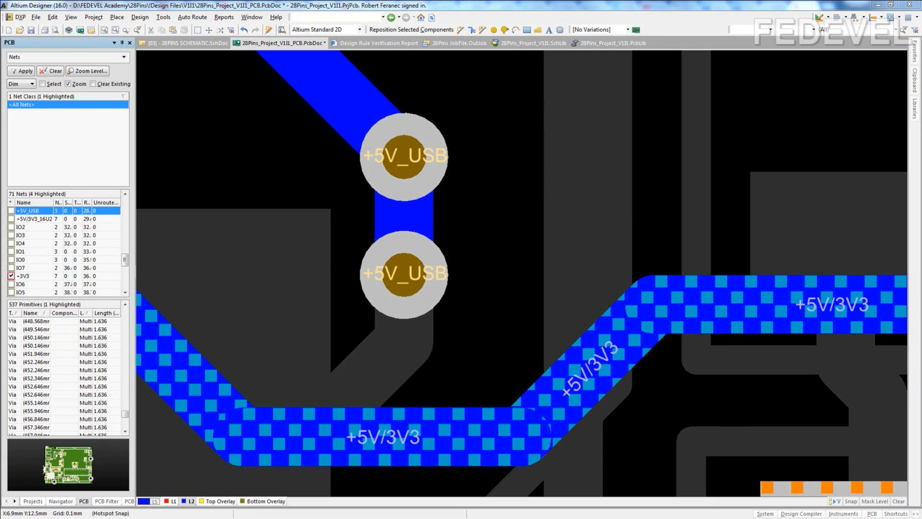
# Run the design rule check on the corrected +5V_USB routing and dismiss the message list
pyautogui.click(164, 17)
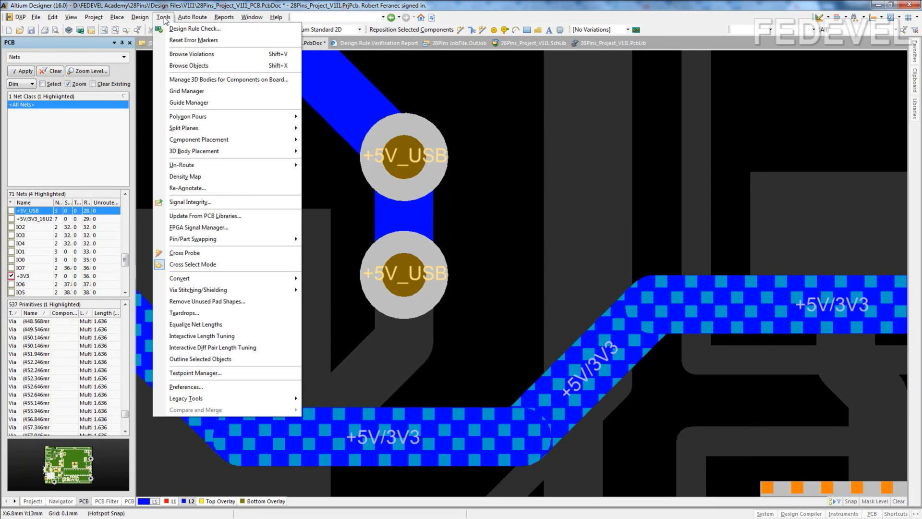
pyautogui.click(178, 30)
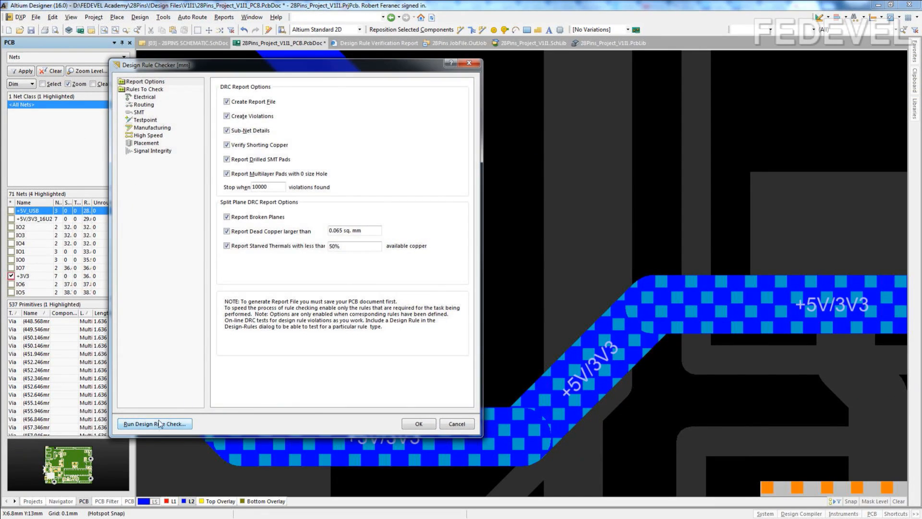
pyautogui.click(152, 426)
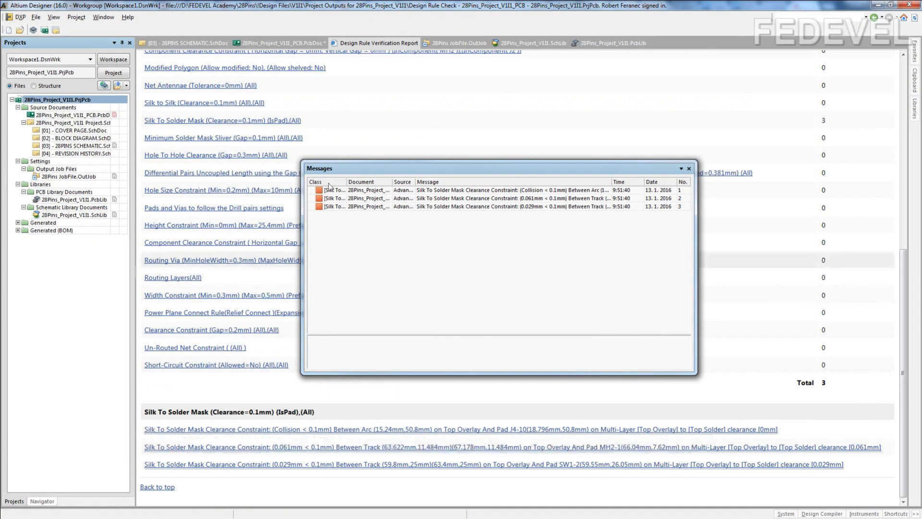
pyautogui.click(689, 168)
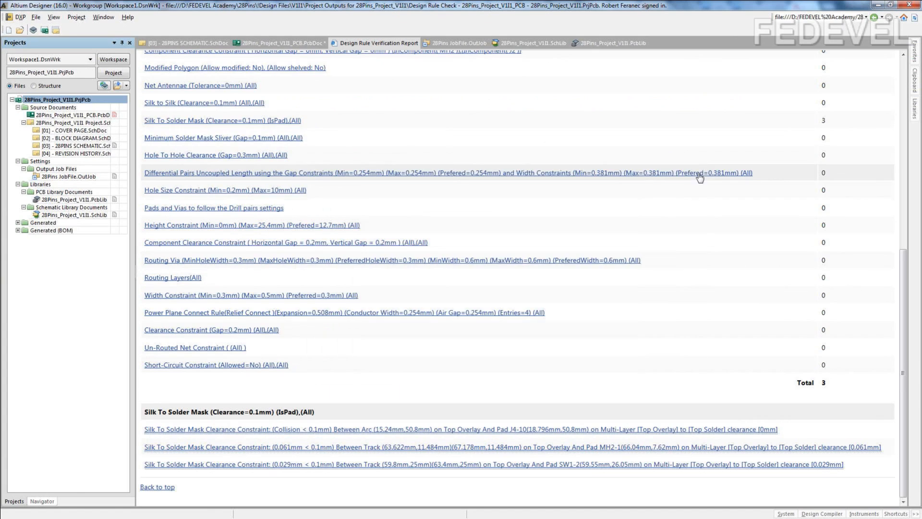
# Review the Design Rule Verification Report's summary for net antennae, un-routed nets, short circuits and silk to solder mask violations
pyautogui.scroll(5, 796, 209)
pyautogui.scroll(1, 796, 209)
pyautogui.scroll(-1, 797, 209)
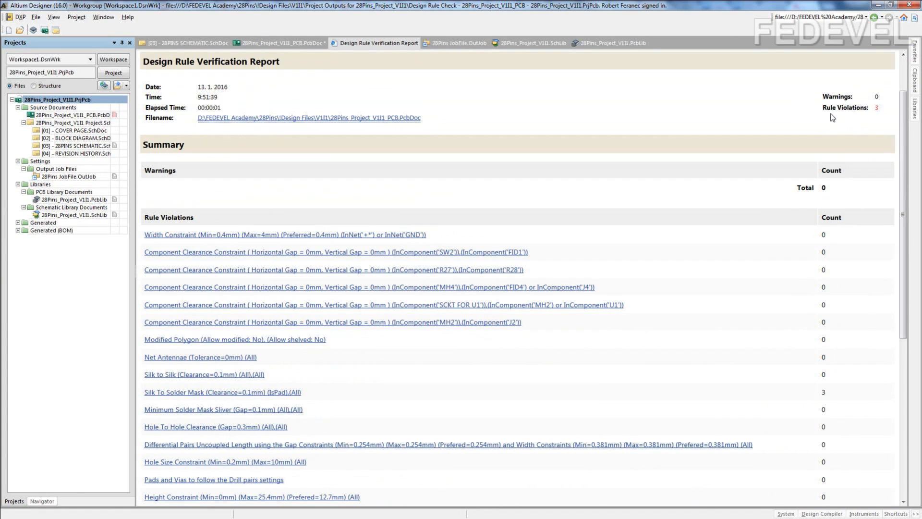
pyautogui.scroll(-5, 834, 113)
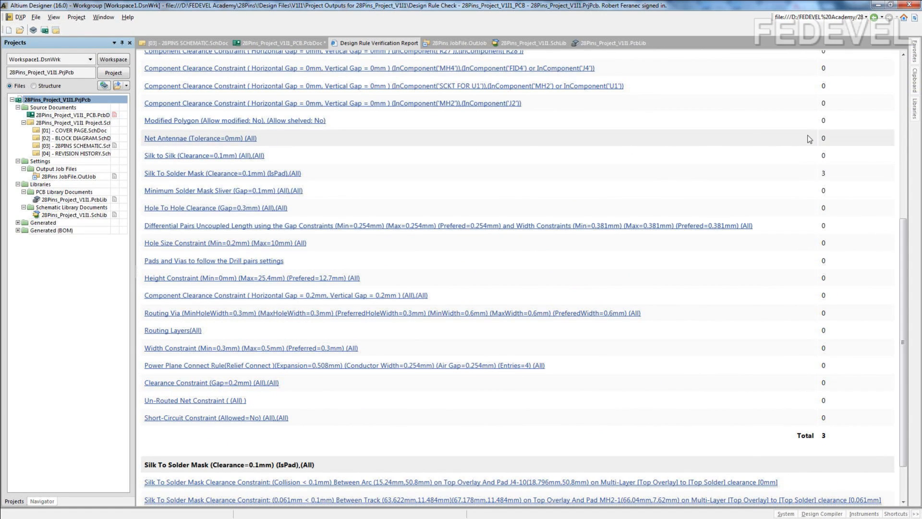
pyautogui.scroll(-2, 429, 285)
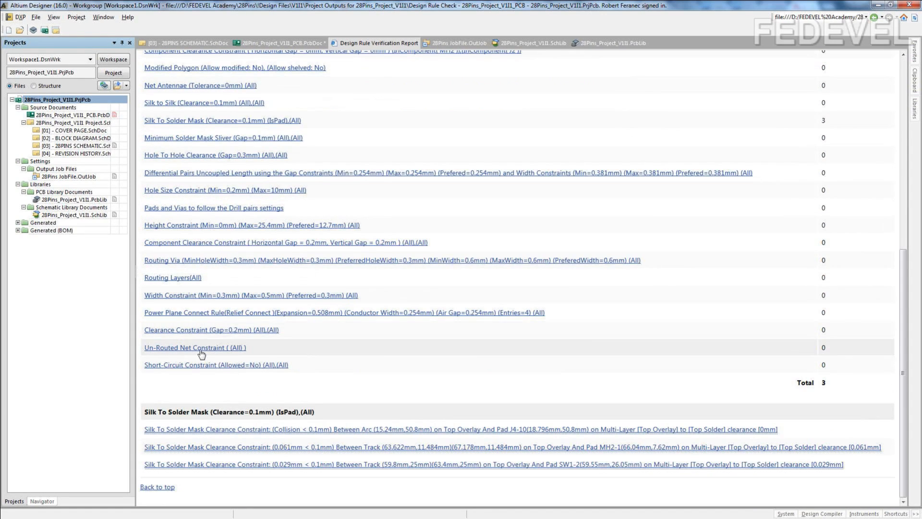
pyautogui.scroll(2, 447, 210)
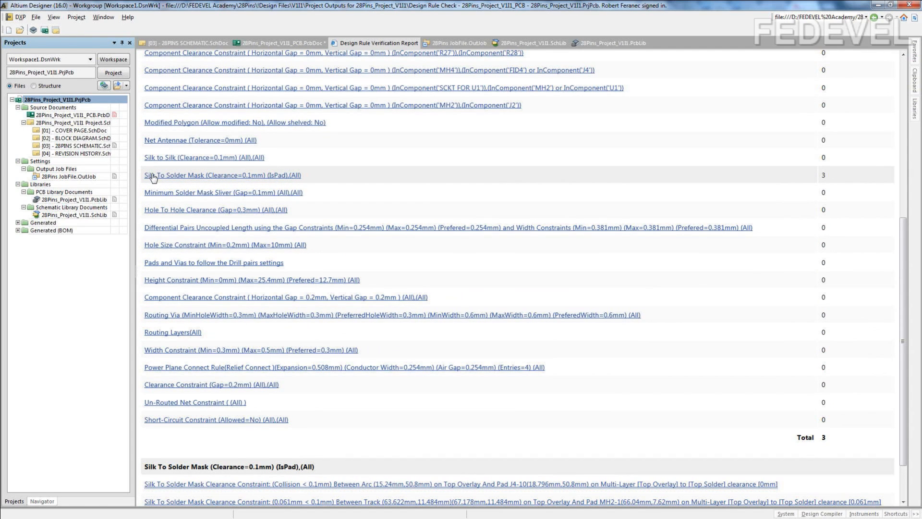
pyautogui.scroll(10, 186, 178)
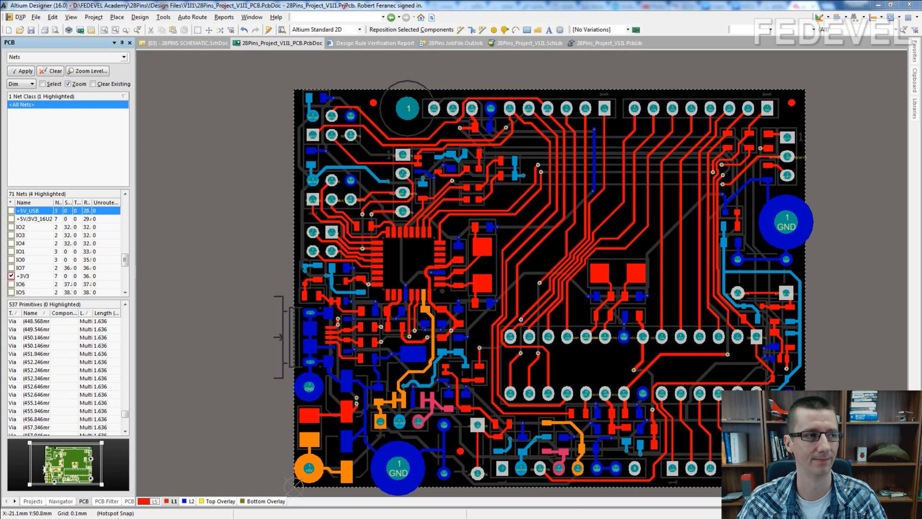
# Make L2 the active layer and show the board in single-layer mode, focused on its lower-left corner
pyautogui.hotkey('ctrl', 'a')
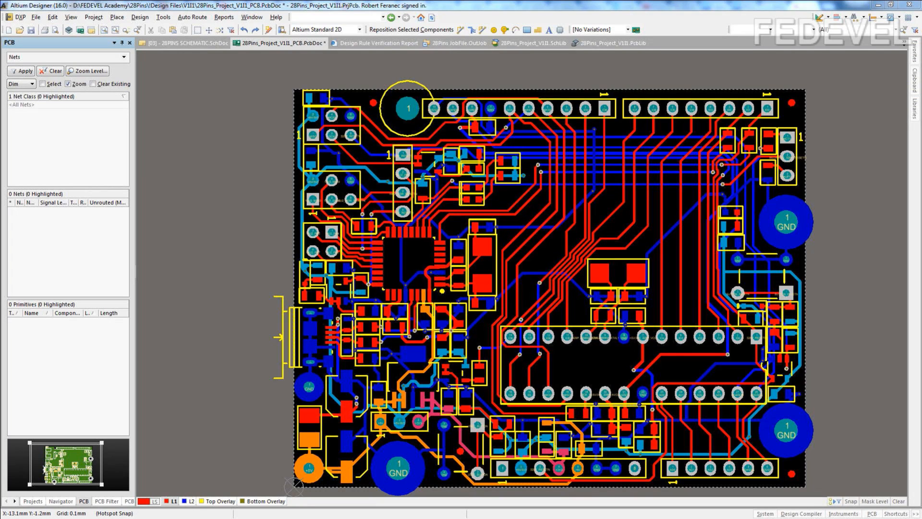
pyautogui.click(190, 501)
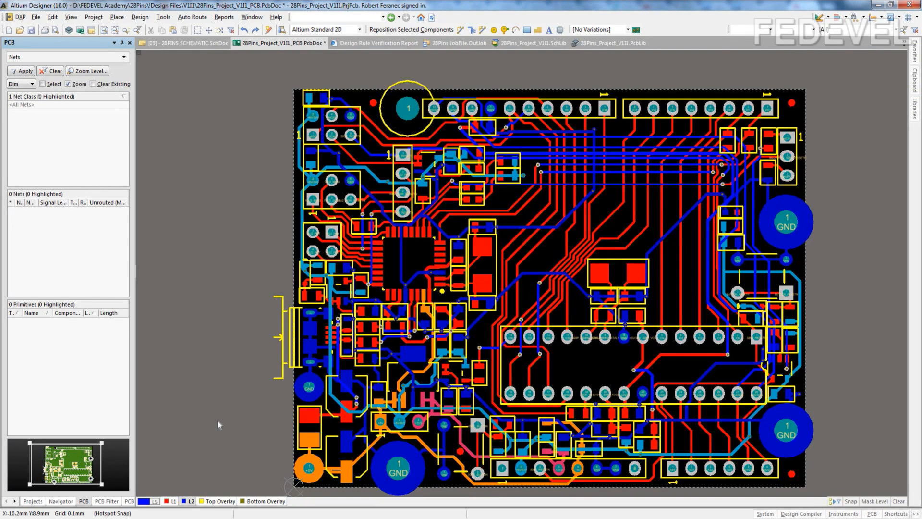
pyautogui.hotkey('shift', 's')
pyautogui.moveTo(281, 446); pyautogui.dragTo(244, 315, button='right')
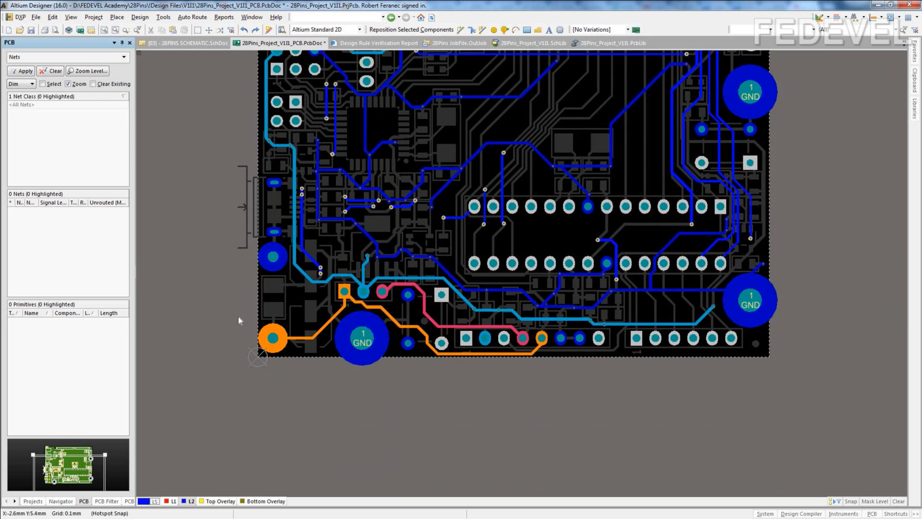
pyautogui.keyDown('ctrl'); pyautogui.scroll(3, 239, 316); pyautogui.keyUp('ctrl')
# Set the snap grid to 0.100 mm
pyautogui.rightClick(183, 208)
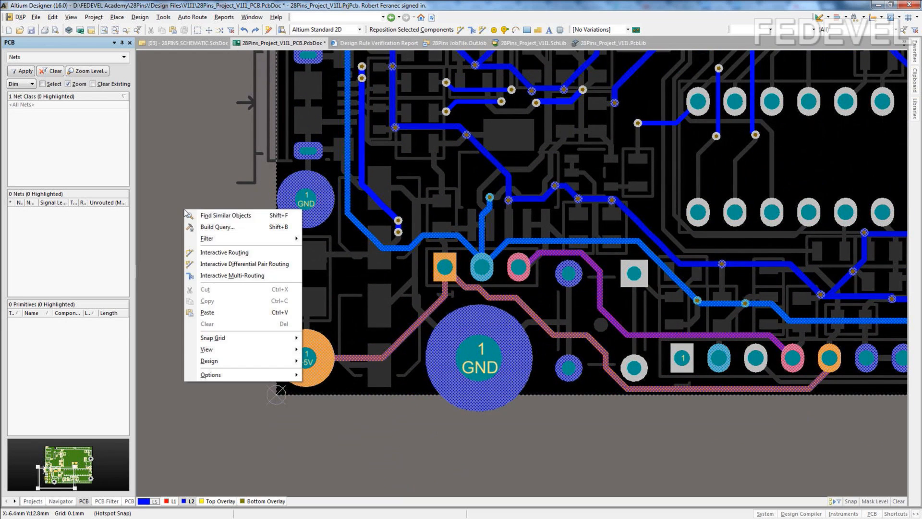
pyautogui.moveTo(227, 338)
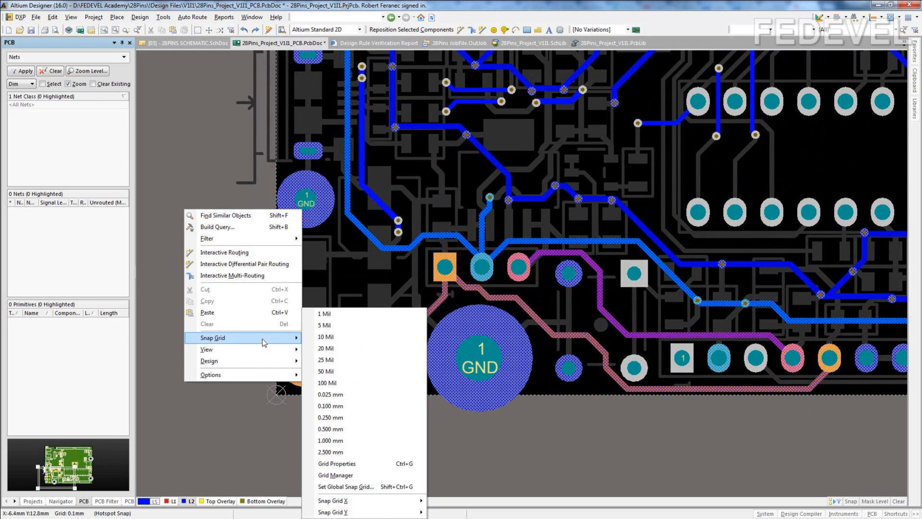
pyautogui.click(328, 407)
# Delete the +5V tracks on L2 that link the large corner pad, the three-pin header's pin 1 and connector pin 5
pyautogui.moveTo(429, 444); pyautogui.dragTo(408, 400, button='right')
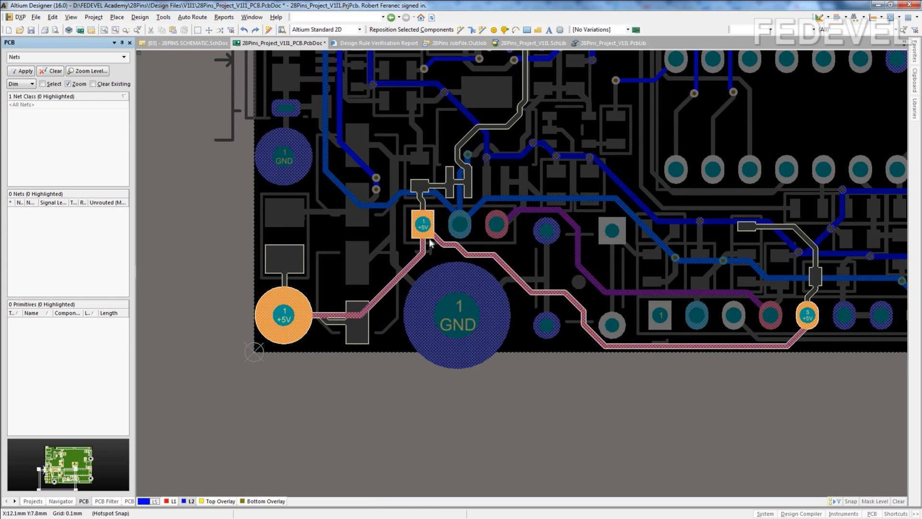
pyautogui.moveTo(700, 395); pyautogui.dragTo(659, 375, button='right')
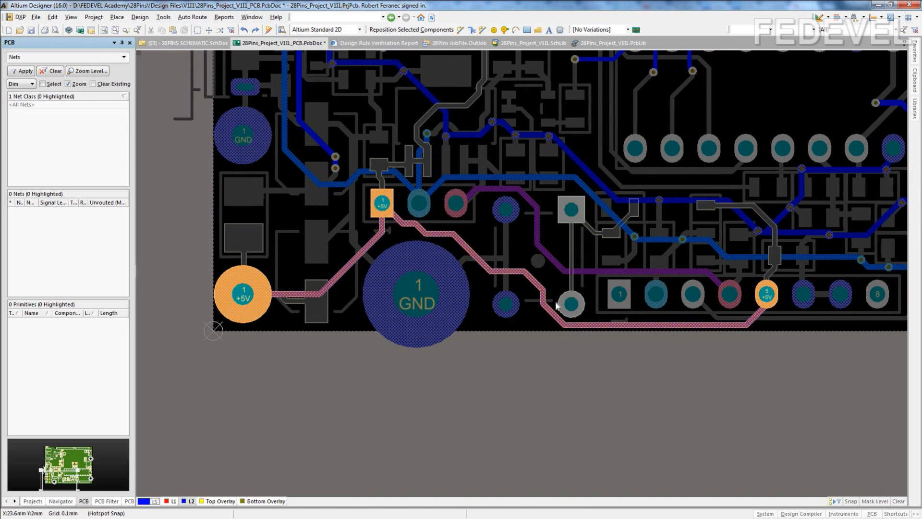
pyautogui.keyDown('ctrl'); pyautogui.scroll(1, 540, 288); pyautogui.keyUp('ctrl')
pyautogui.keyDown('ctrl'); pyautogui.scroll(-1, 540, 288); pyautogui.keyUp('ctrl')
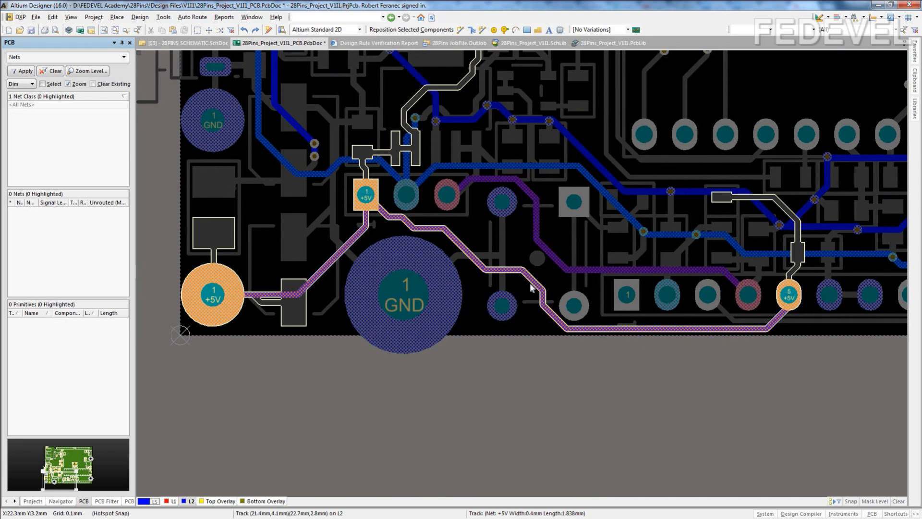
pyautogui.click(332, 266)
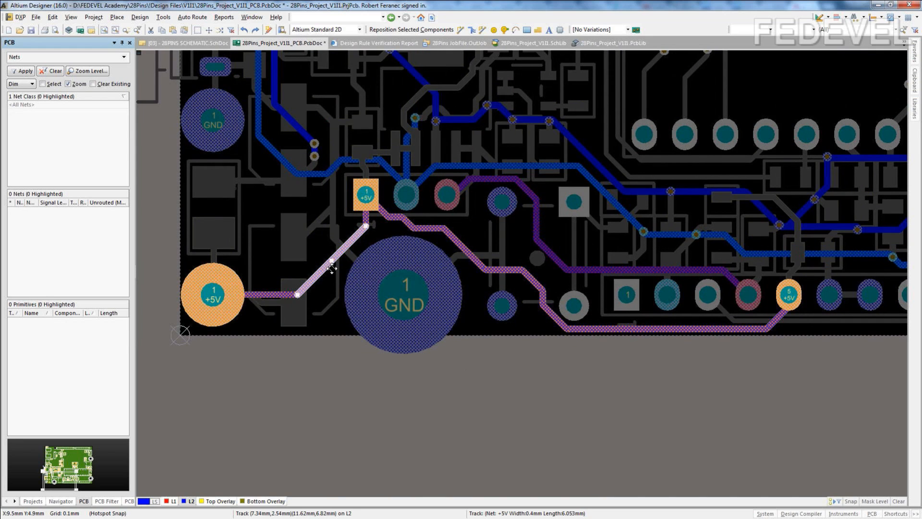
pyautogui.press('Tab')
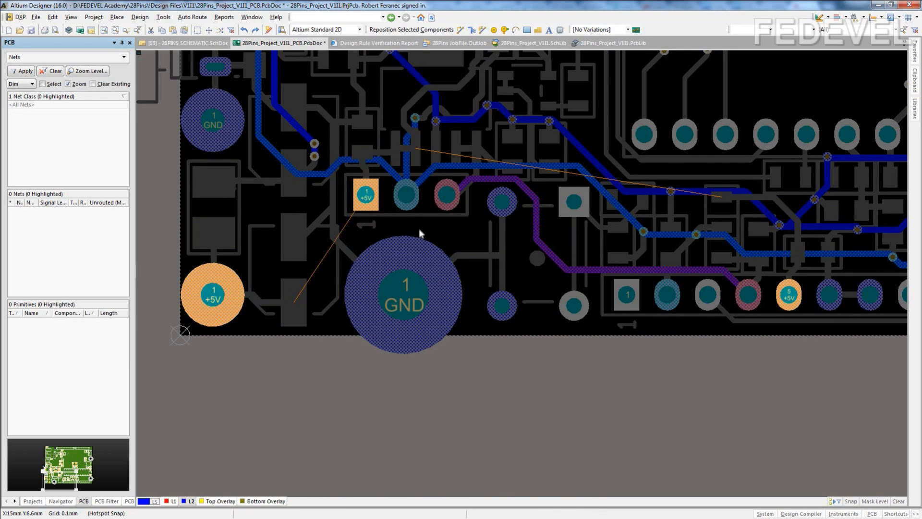
pyautogui.press('Delete')
# Set up a solid polygon pour on L2 connected to +5V, pouring over all same net objects and removing dead copper
pyautogui.click(117, 18)
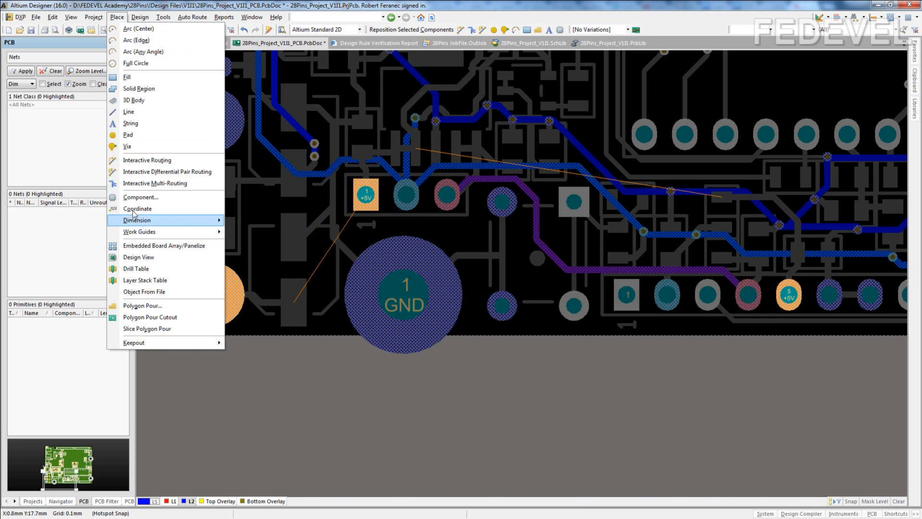
pyautogui.click(140, 306)
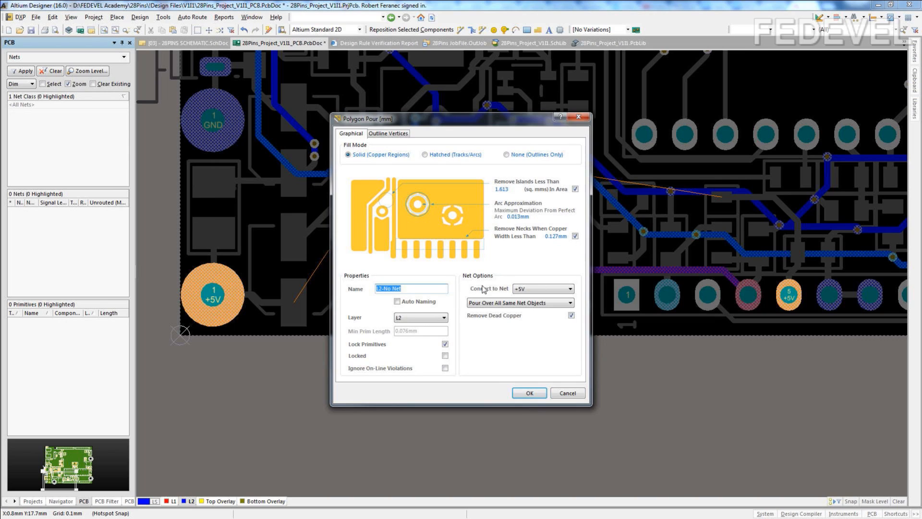
pyautogui.click(532, 289)
pyautogui.click(528, 298)
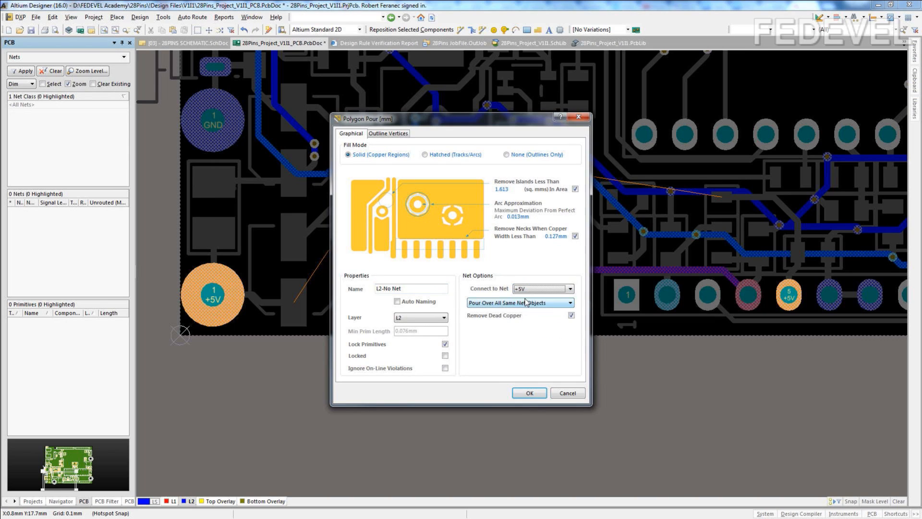
pyautogui.click(481, 305)
pyautogui.click(482, 306)
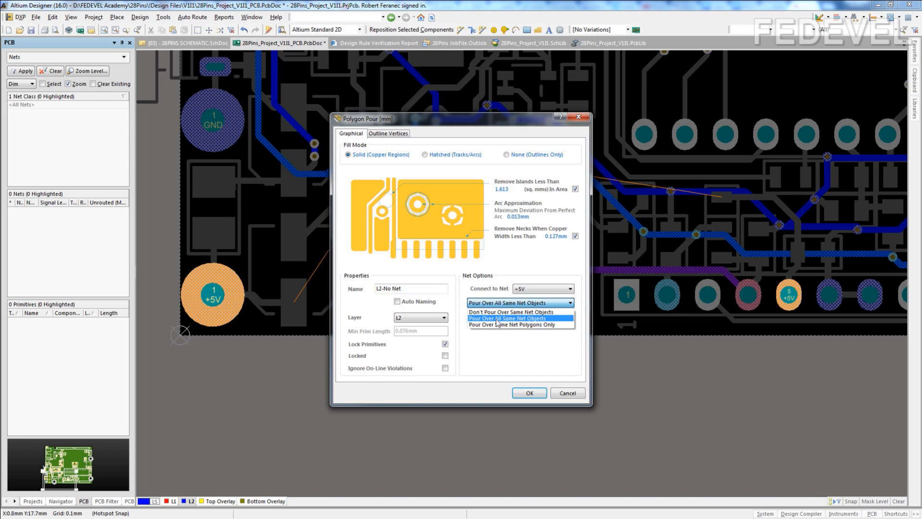
pyautogui.click(497, 319)
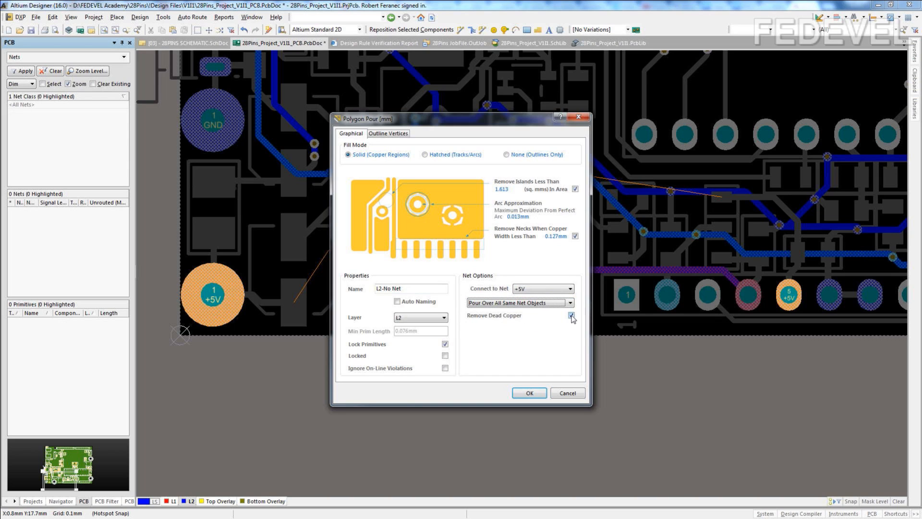
pyautogui.click(530, 393)
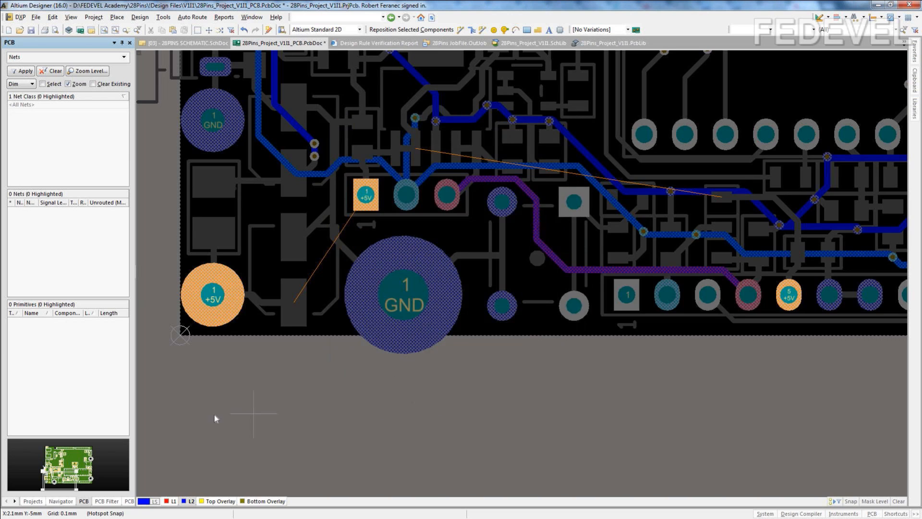
# Outline the +5V polygon from X 0.3, Y 0.3 mm up to Y 6.1 mm, then diagonally around the three-pin header's pin 1 to X 12.7, Y 7.6 mm
pyautogui.keyDown('shift'); pyautogui.scroll(3, 221, 394); pyautogui.keyUp('shift')
pyautogui.keyDown('ctrl'); pyautogui.scroll(10, 279, 347); pyautogui.keyUp('ctrl')
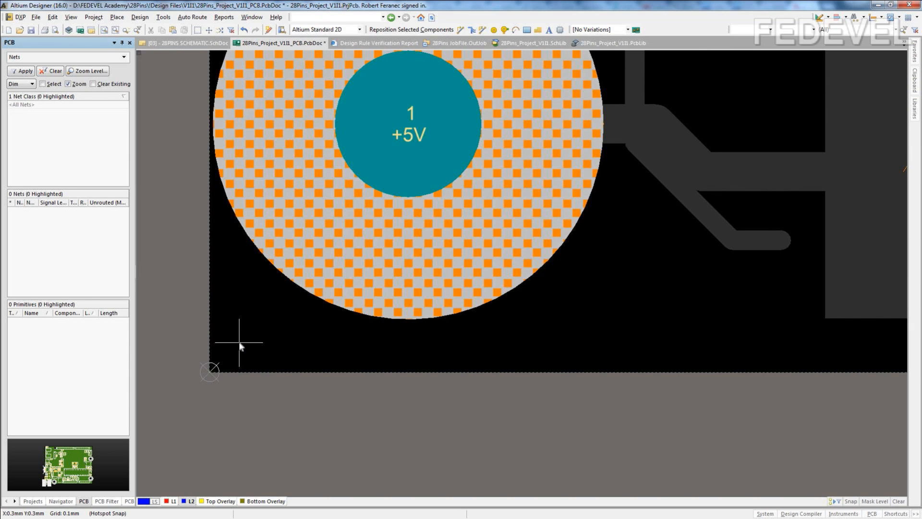
pyautogui.keyDown('ctrl'); pyautogui.scroll(-5, 240, 344); pyautogui.keyUp('ctrl')
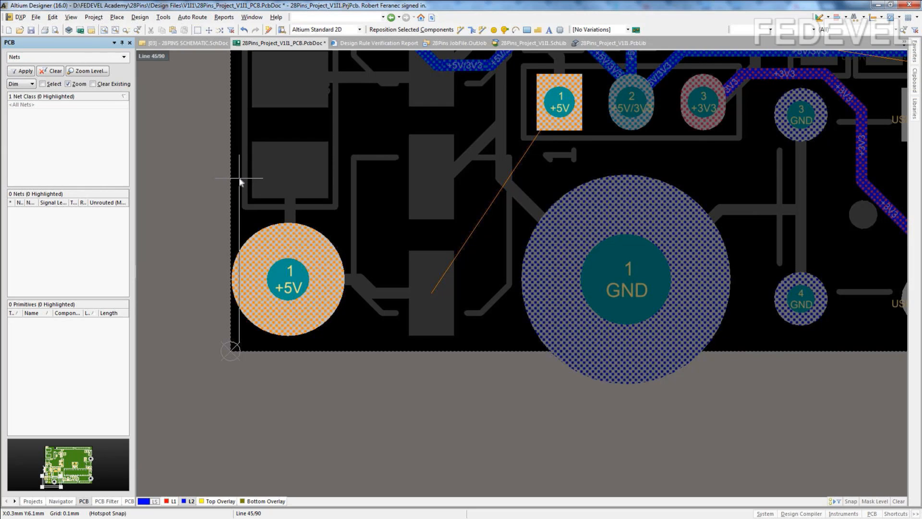
pyautogui.click(239, 178)
pyautogui.press('space')
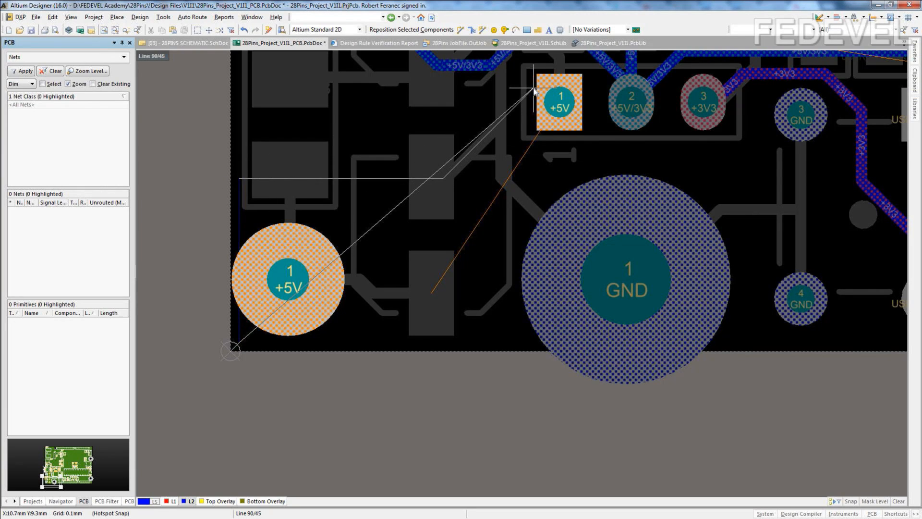
pyautogui.press('space')
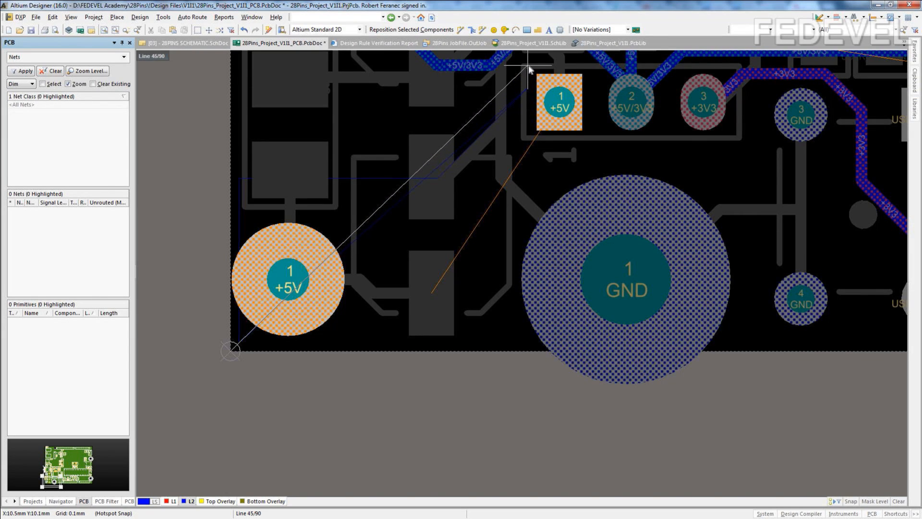
pyautogui.press('space')
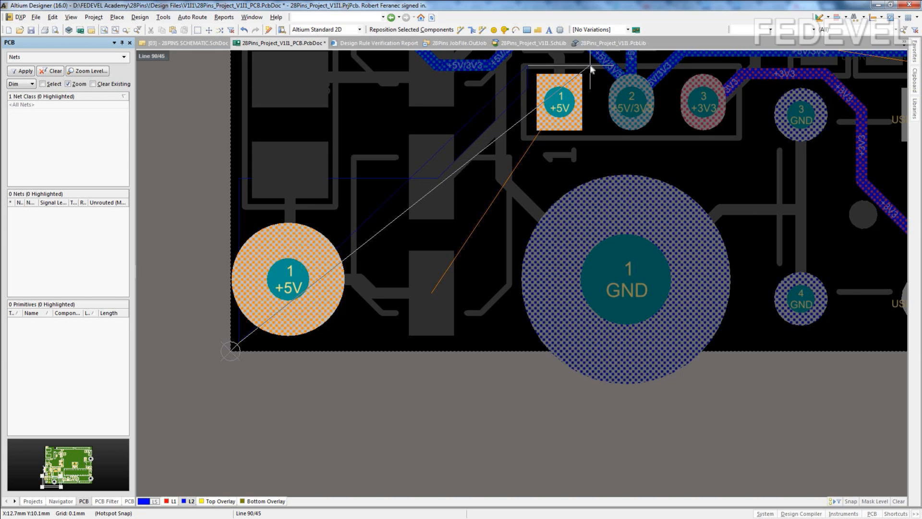
pyautogui.press('space')
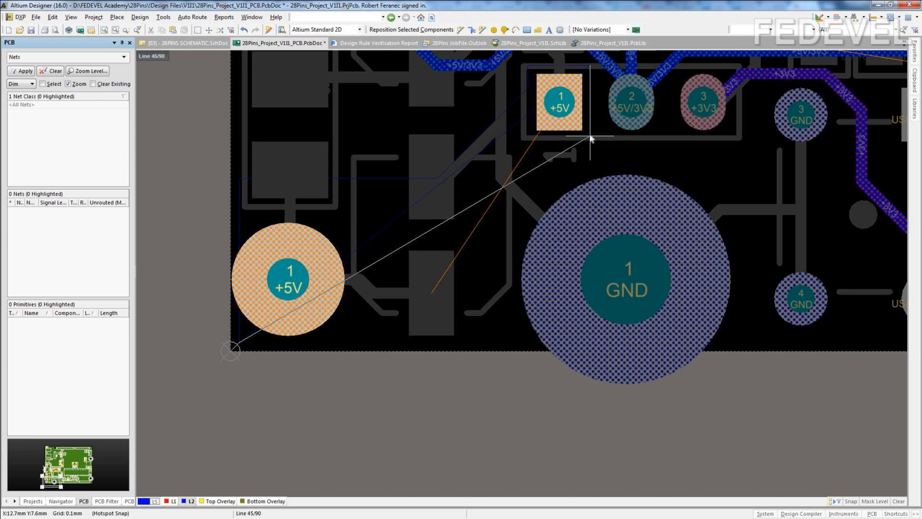
pyautogui.click(590, 138)
# Continue the polygon outline below the header, diagonally past the button's GND pins and across the +3V3 track, and down beside the connector's pin 1
pyautogui.keyDown('shift'); pyautogui.scroll(-5, 627, 142); pyautogui.keyUp('shift')
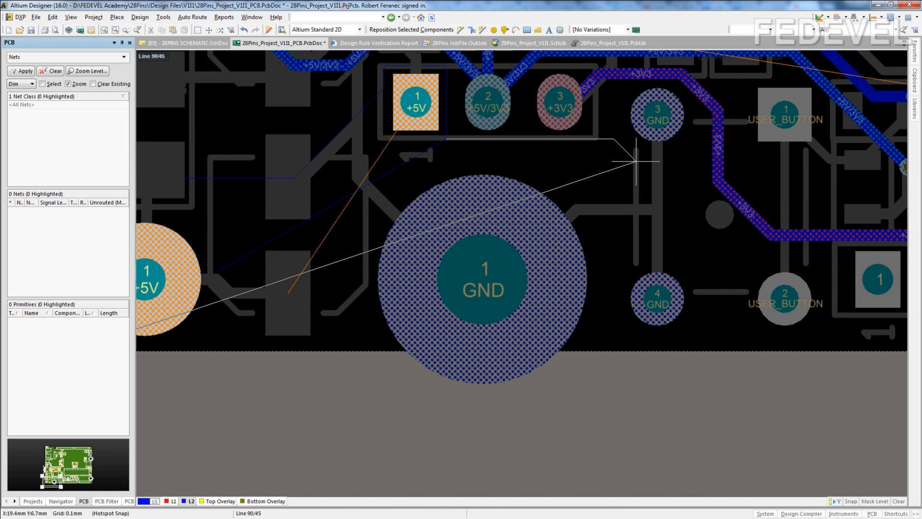
pyautogui.click(624, 164)
pyautogui.press('space')
pyautogui.keyDown('shift'); pyautogui.scroll(-3, 762, 238); pyautogui.keyUp('shift')
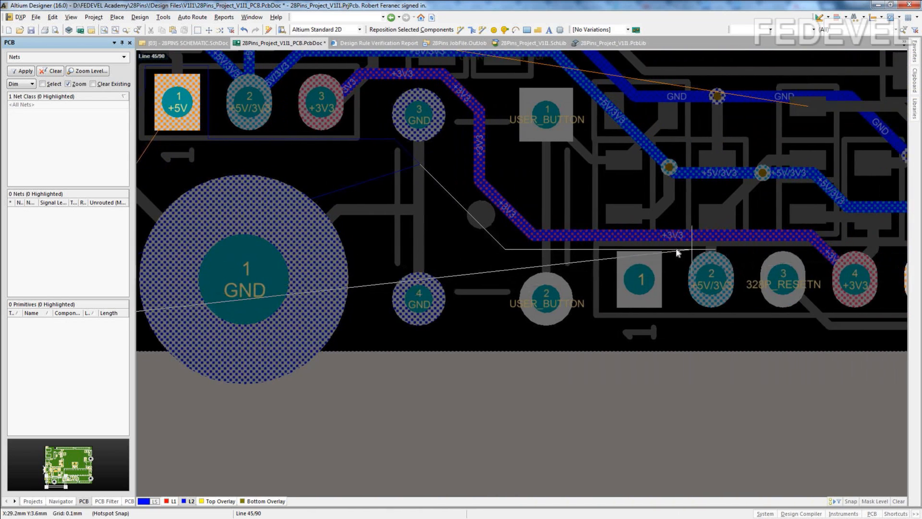
pyautogui.keyDown('ctrl'); pyautogui.scroll(1, 556, 247); pyautogui.keyUp('ctrl')
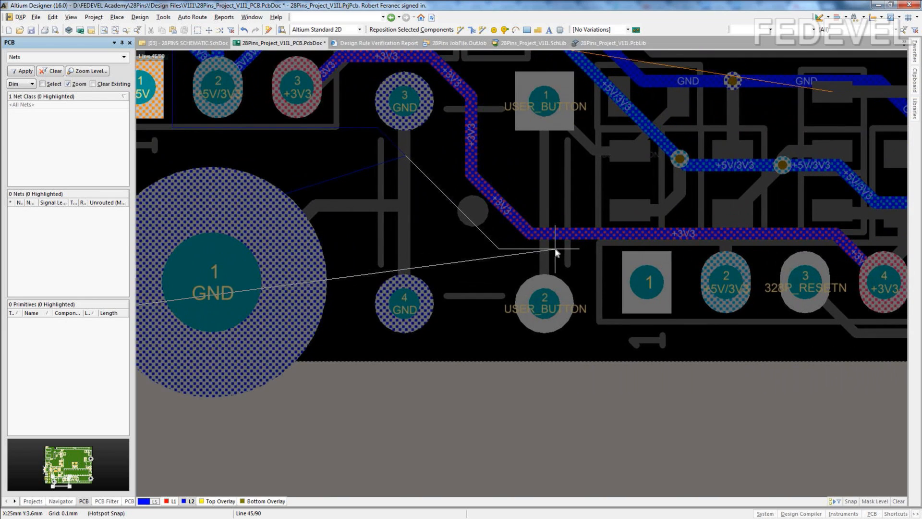
pyautogui.click(543, 214)
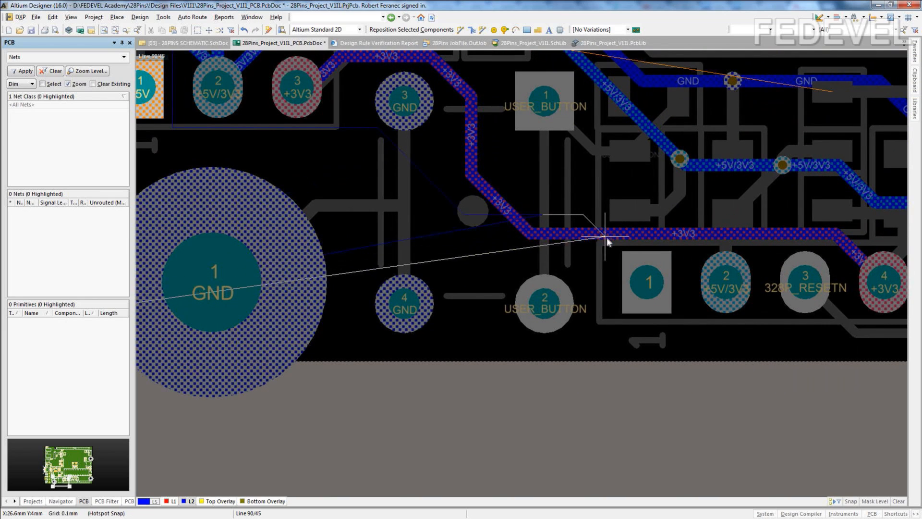
pyautogui.press('space')
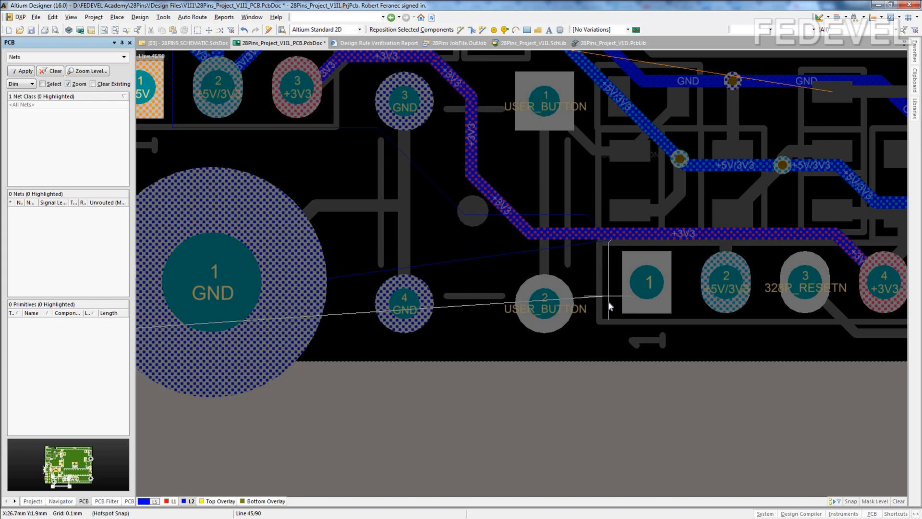
pyautogui.press('space')
pyautogui.click(613, 325)
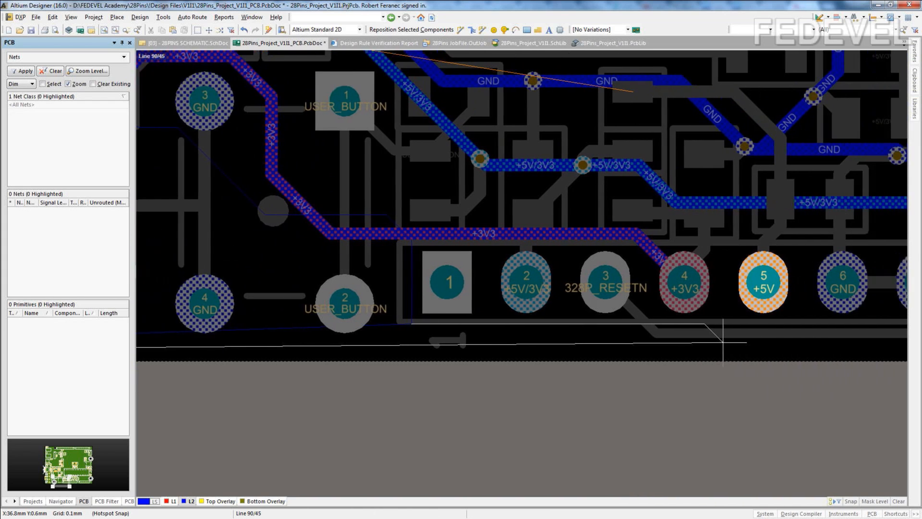
# Extend the polygon outline beneath connector pins 1 to 4, around +5V pin 5, and down to the board's lower edge
pyautogui.keyDown('ctrl'); pyautogui.scroll(1, 653, 322); pyautogui.keyUp('ctrl')
pyautogui.keyDown('ctrl'); pyautogui.scroll(1, 652, 325); pyautogui.keyUp('ctrl')
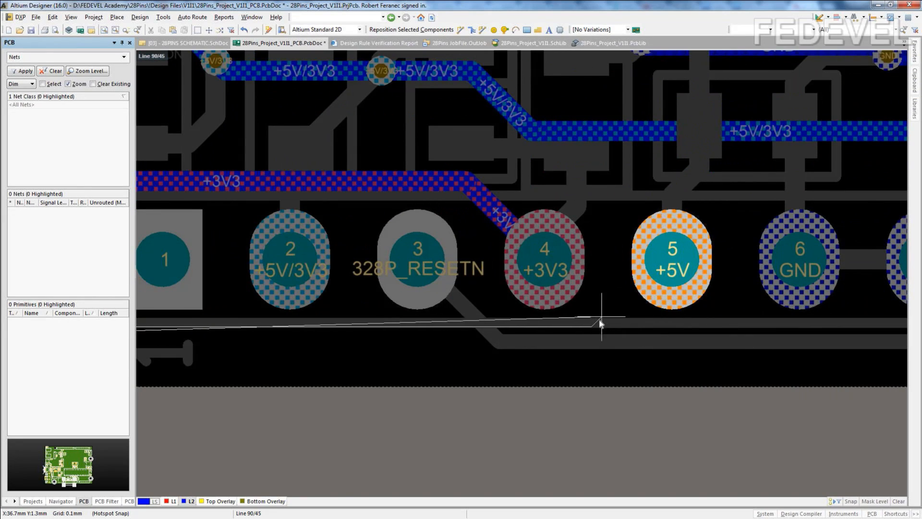
pyautogui.press('space')
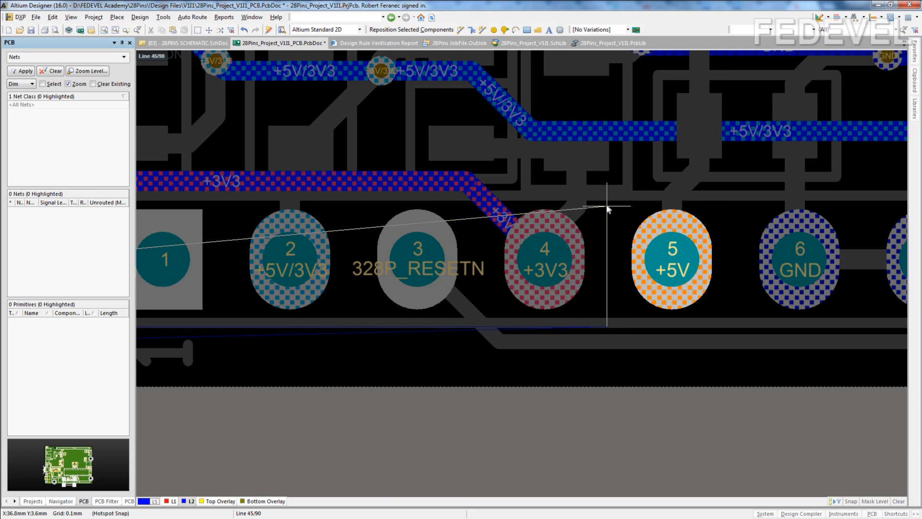
pyautogui.press('space')
pyautogui.press('space')
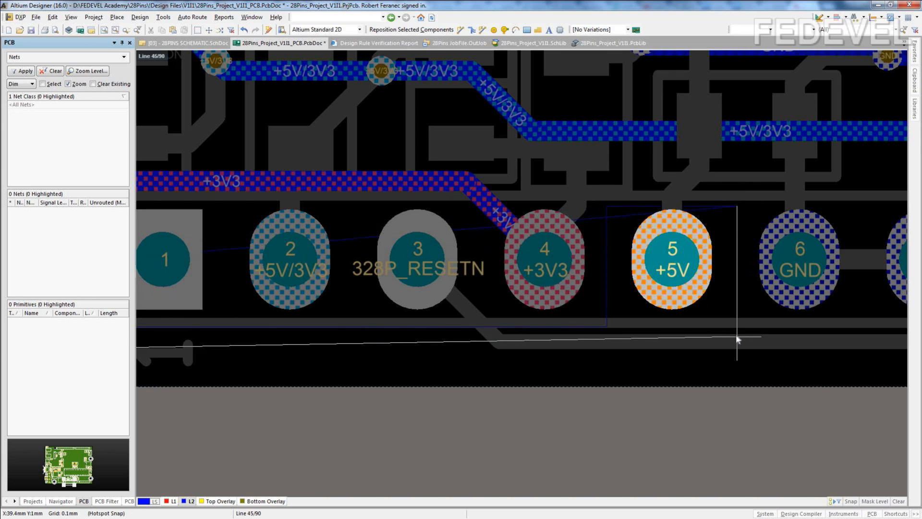
pyautogui.click(737, 372)
# Run the outline back along the lower board edge to its start at X 0.3, Y 0.3 mm, finish the +5V pour and deselect it
pyautogui.keyDown('ctrl'); pyautogui.scroll(-8, 738, 375); pyautogui.keyUp('ctrl')
pyautogui.keyDown('shift'); pyautogui.scroll(5, 336, 344); pyautogui.keyUp('shift')
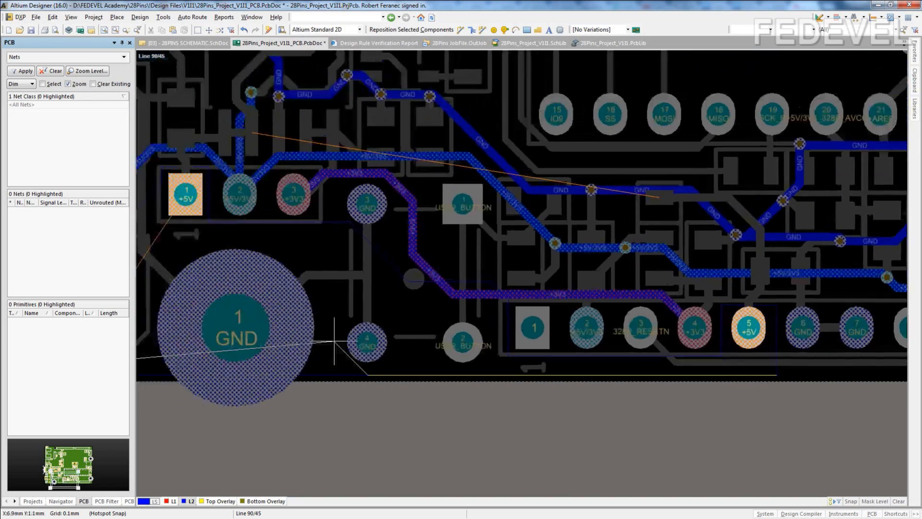
pyautogui.keyDown('shift'); pyautogui.scroll(3, 258, 358); pyautogui.keyUp('shift')
pyautogui.keyDown('ctrl'); pyautogui.scroll(4, 226, 367); pyautogui.keyUp('ctrl')
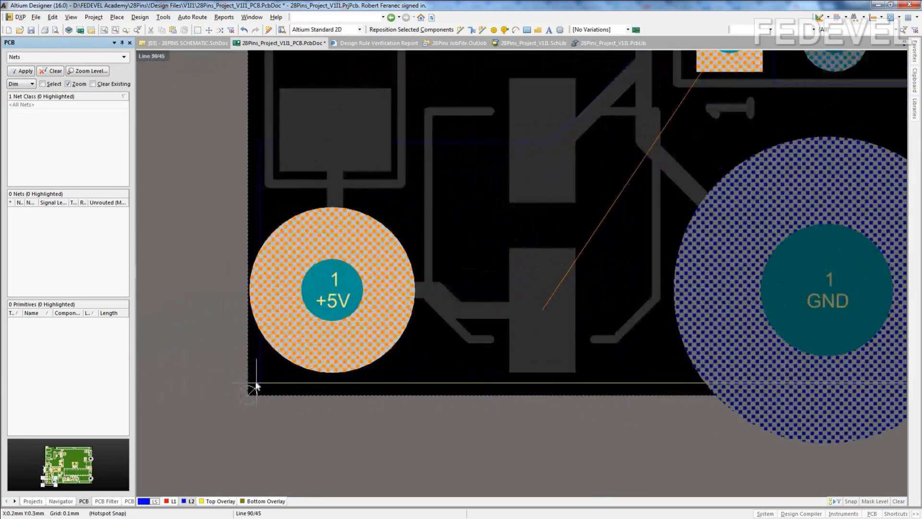
pyautogui.click(259, 383)
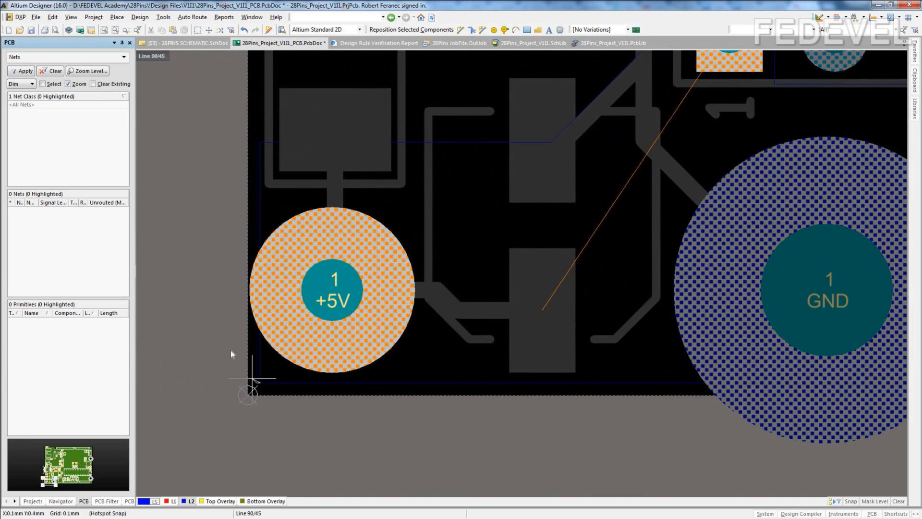
pyautogui.rightClick(199, 288)
pyautogui.keyDown('ctrl'); pyautogui.scroll(-4, 193, 268); pyautogui.keyUp('ctrl')
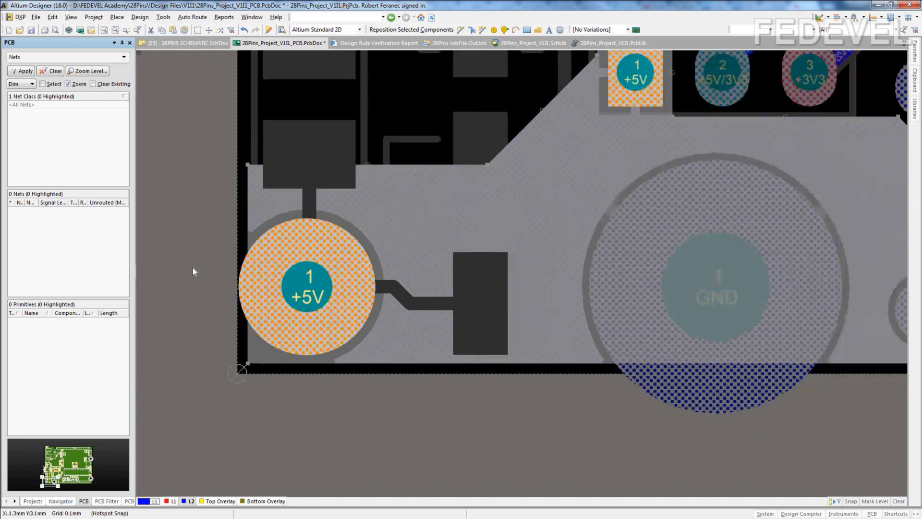
pyautogui.keyDown('ctrl'); pyautogui.scroll(-2, 193, 268); pyautogui.keyUp('ctrl')
pyautogui.click(302, 370)
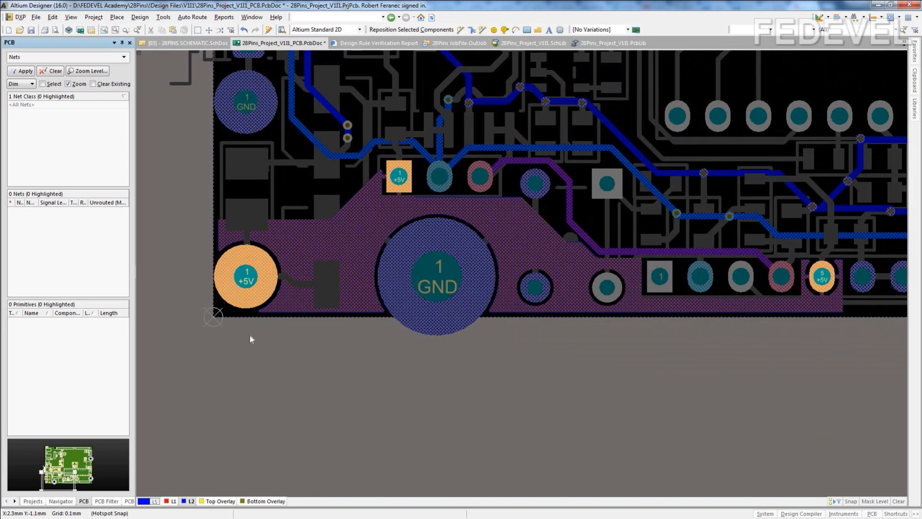
# Examine the new +5V pour on L2 against the whole board and the GND connections beside the lower connector
pyautogui.keyDown('ctrl'); pyautogui.scroll(-1, 236, 338); pyautogui.keyUp('ctrl')
pyautogui.keyDown('ctrl'); pyautogui.scroll(-1, 236, 339); pyautogui.keyUp('ctrl')
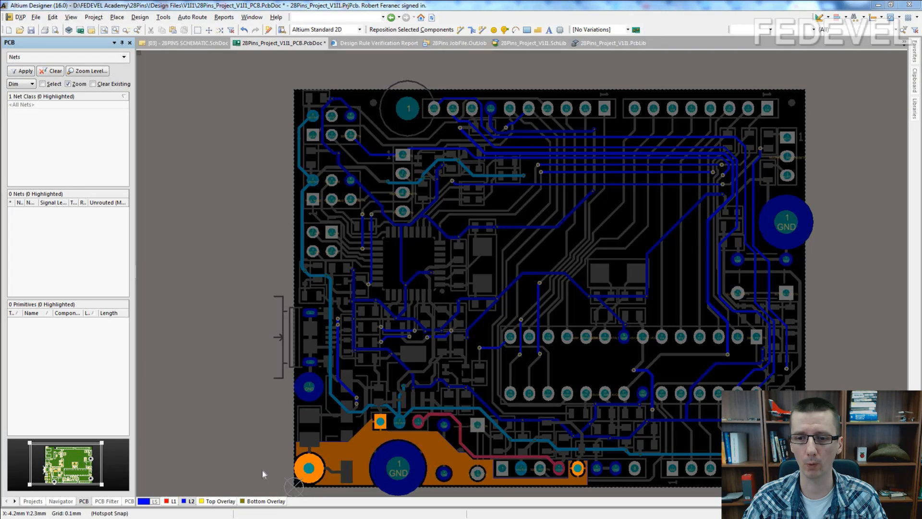
pyautogui.moveTo(265, 462); pyautogui.dragTo(254, 371, button='right')
pyautogui.keyDown('ctrl'); pyautogui.scroll(5, 574, 379); pyautogui.keyUp('ctrl')
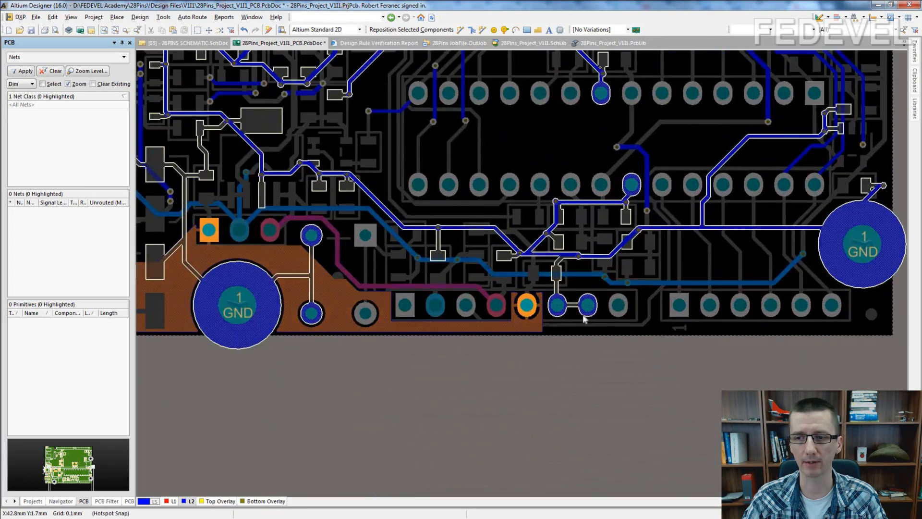
pyautogui.keyDown('ctrl'); pyautogui.scroll(5, 500, 298); pyautogui.keyUp('ctrl')
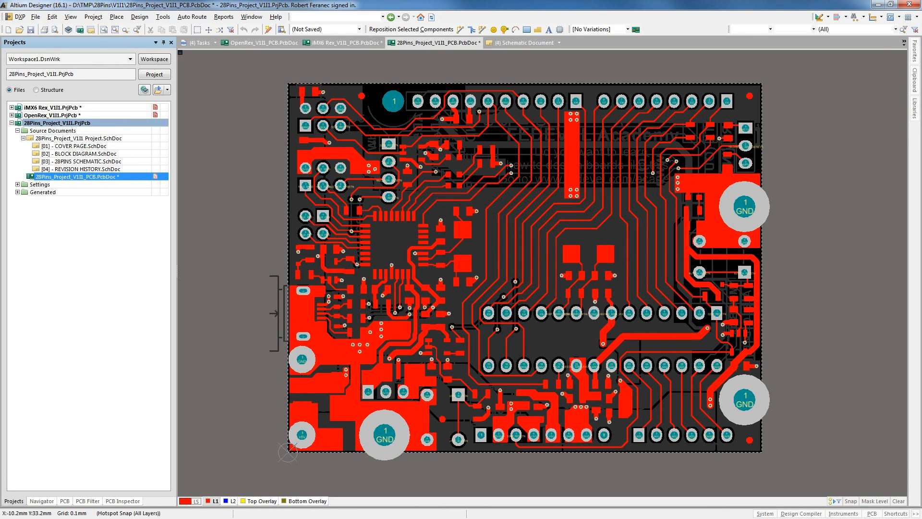
# Show layer L2 of the completed 28Pins board to examine its polygon pours
pyautogui.press('KP_Add')
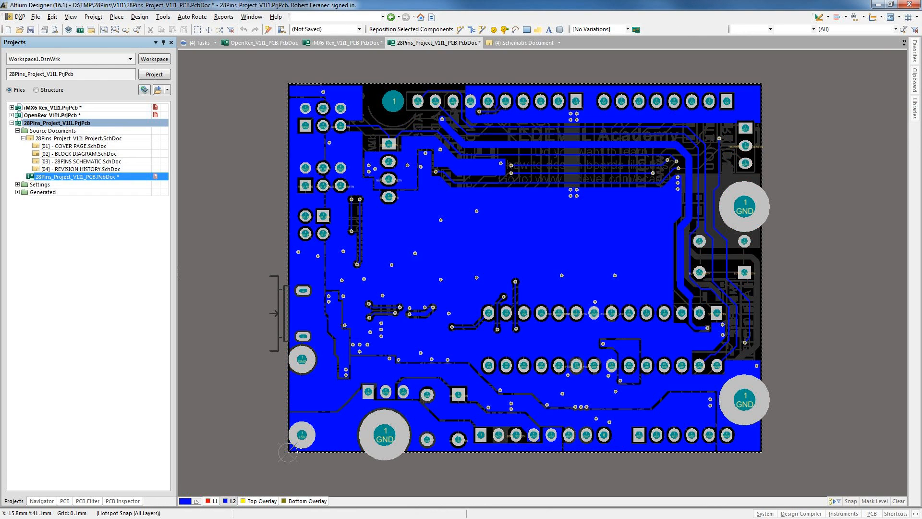